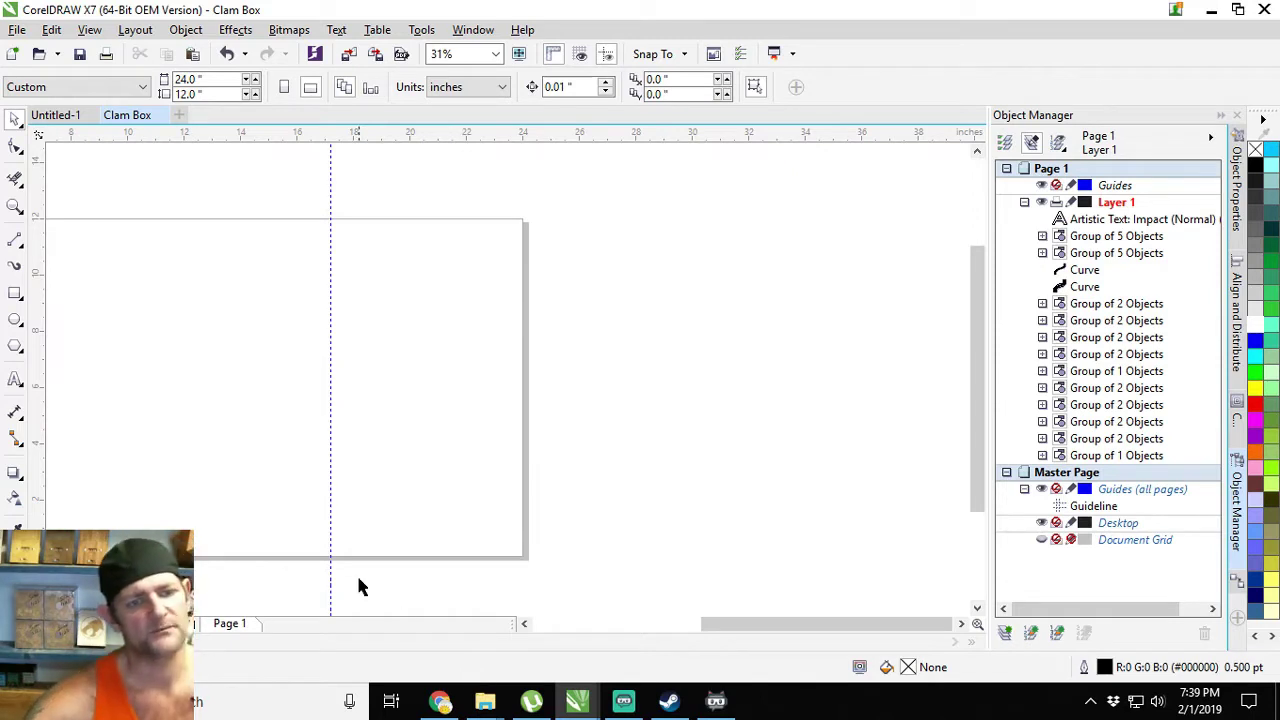
# - Switch to the Ellipse tool for drawing circles
pyautogui.click(15, 320)
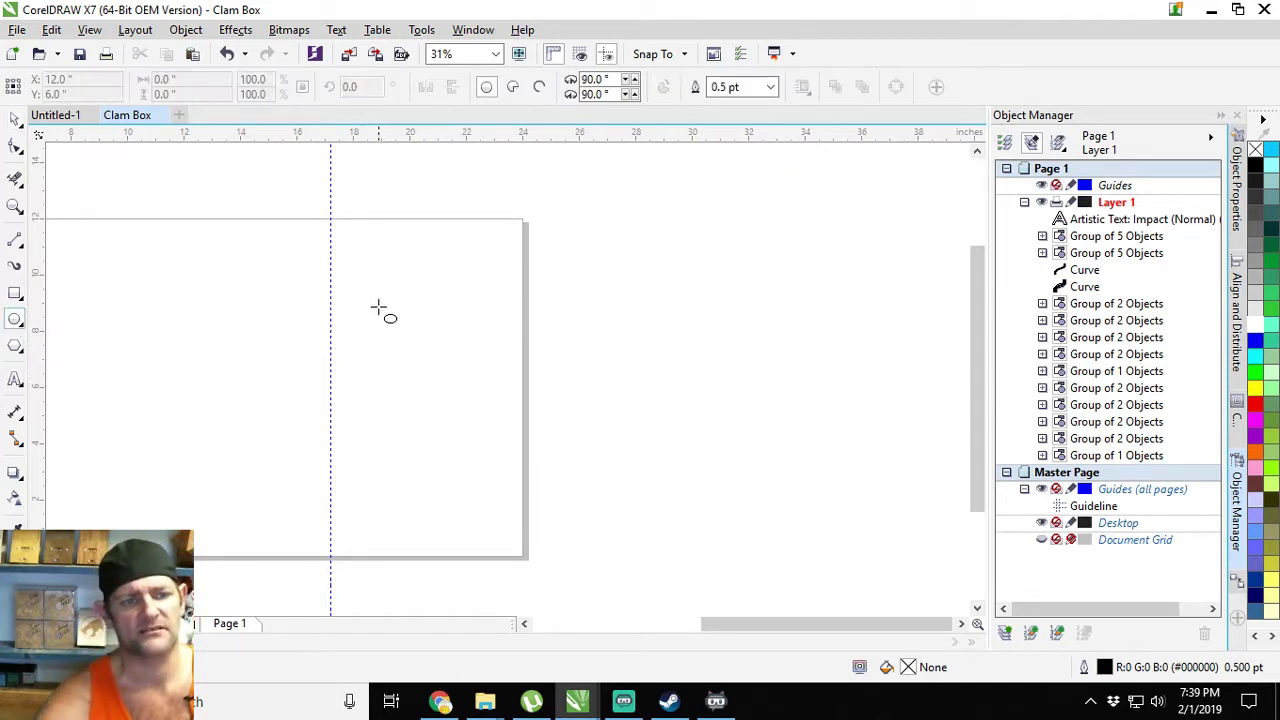
# - Draw a circle on the page and set its width to 3 inches
pyautogui.moveTo(368, 288); pyautogui.dragTo(425, 331)
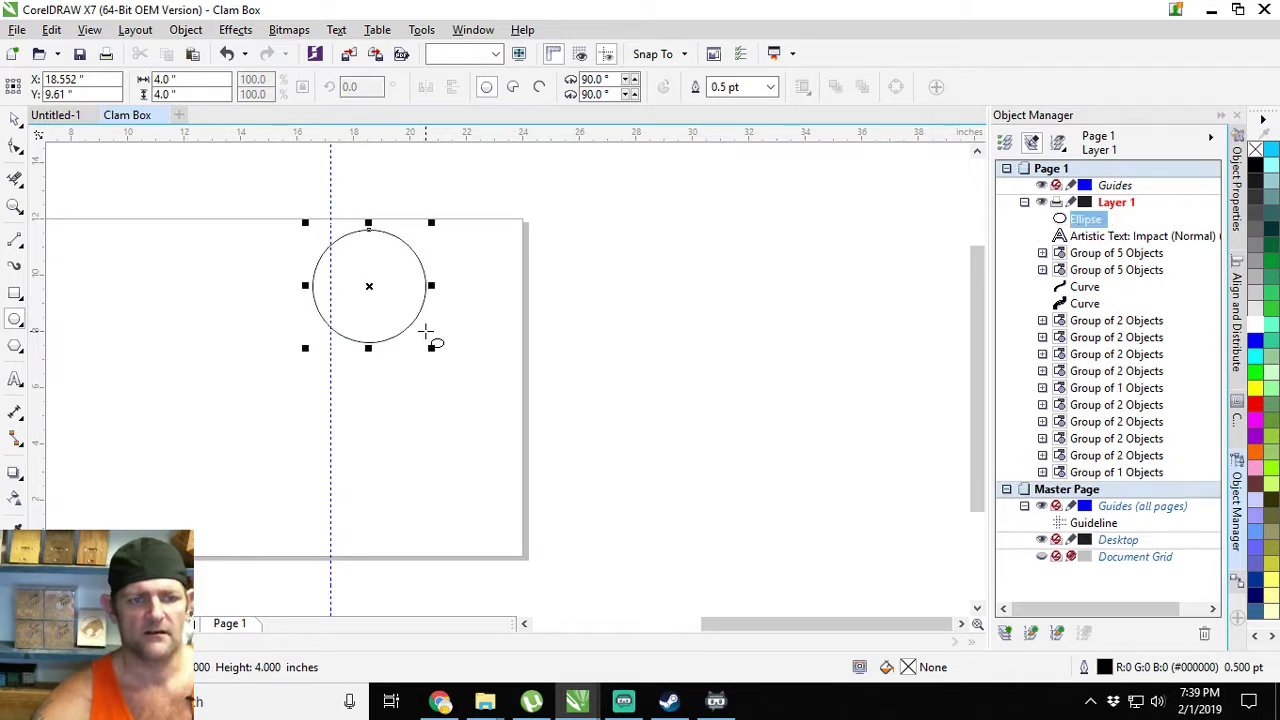
pyautogui.moveTo(369, 287); pyautogui.dragTo(400, 303)
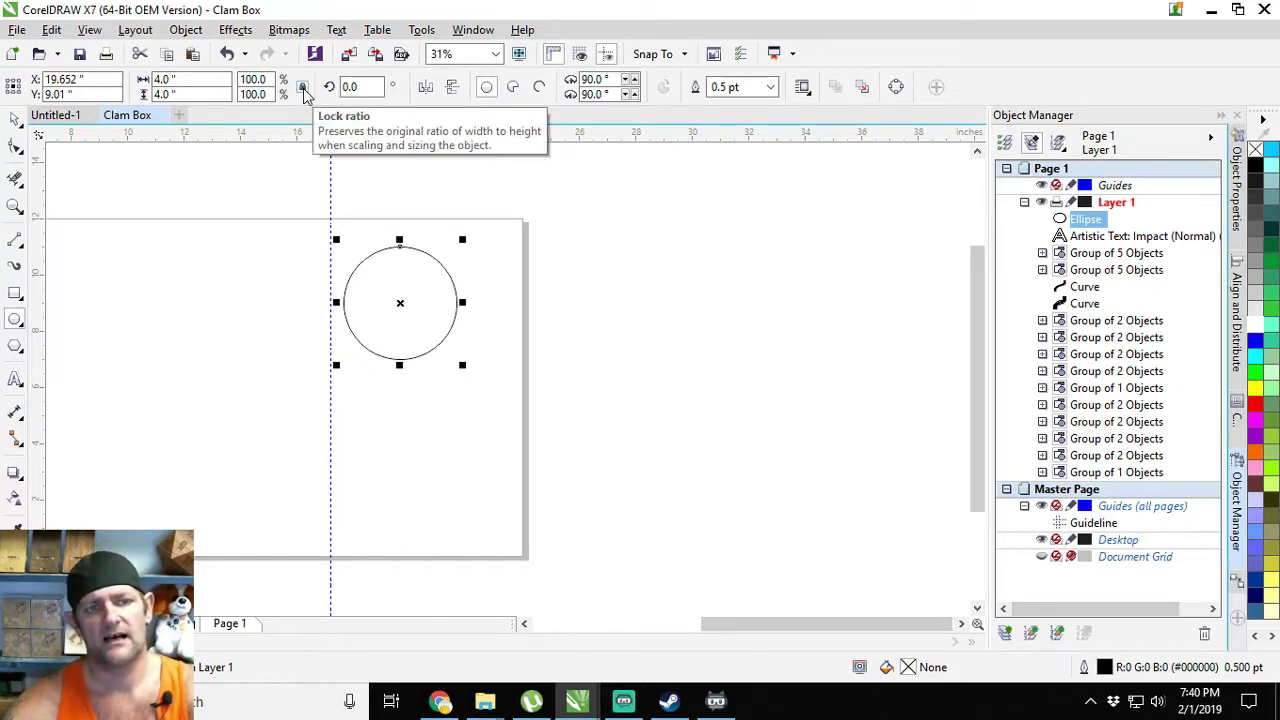
pyautogui.doubleClick(165, 79)
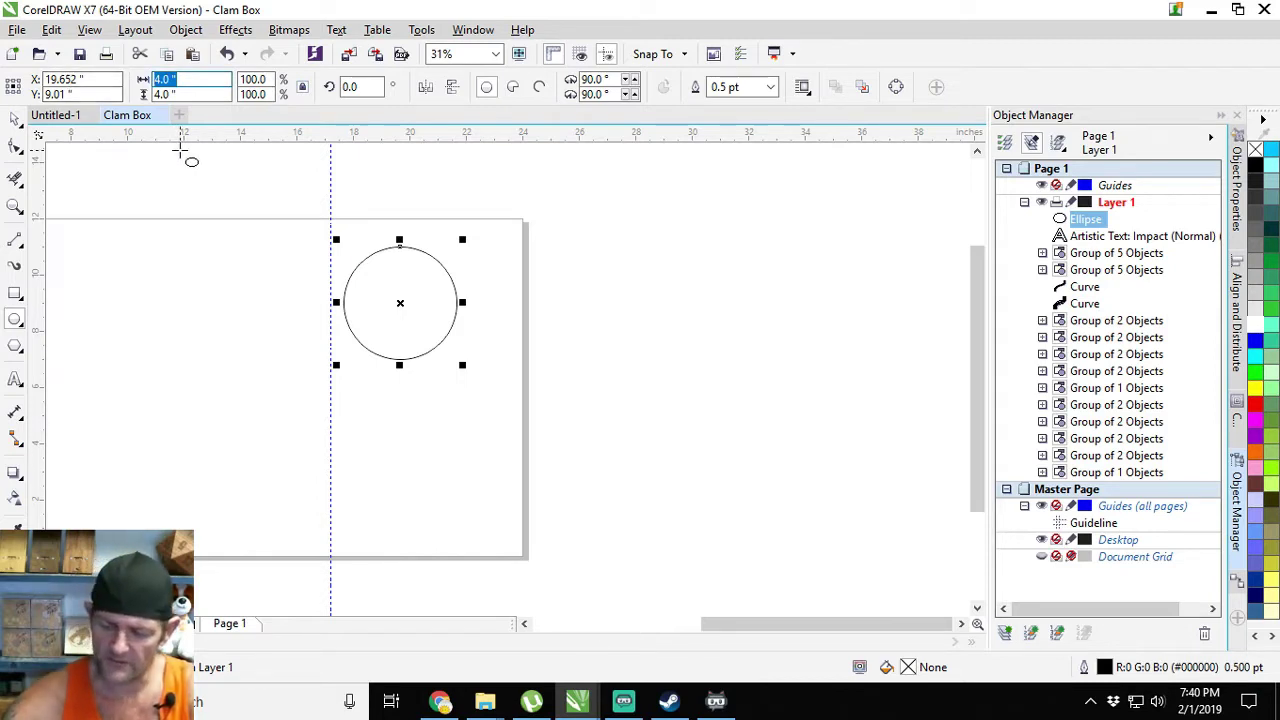
pyautogui.write('3')
pyautogui.press('Return')
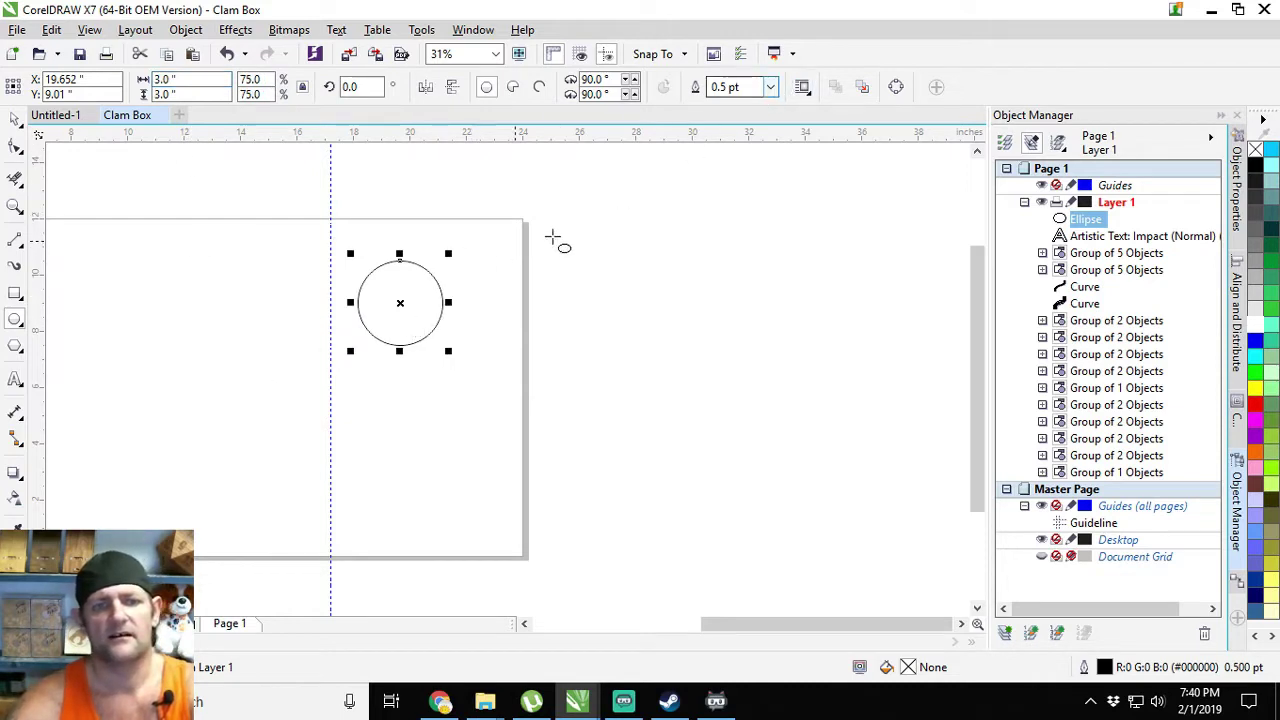
# - Give the 3-inch circle a Hairline outline and paste an in-place copy
pyautogui.click(771, 88)
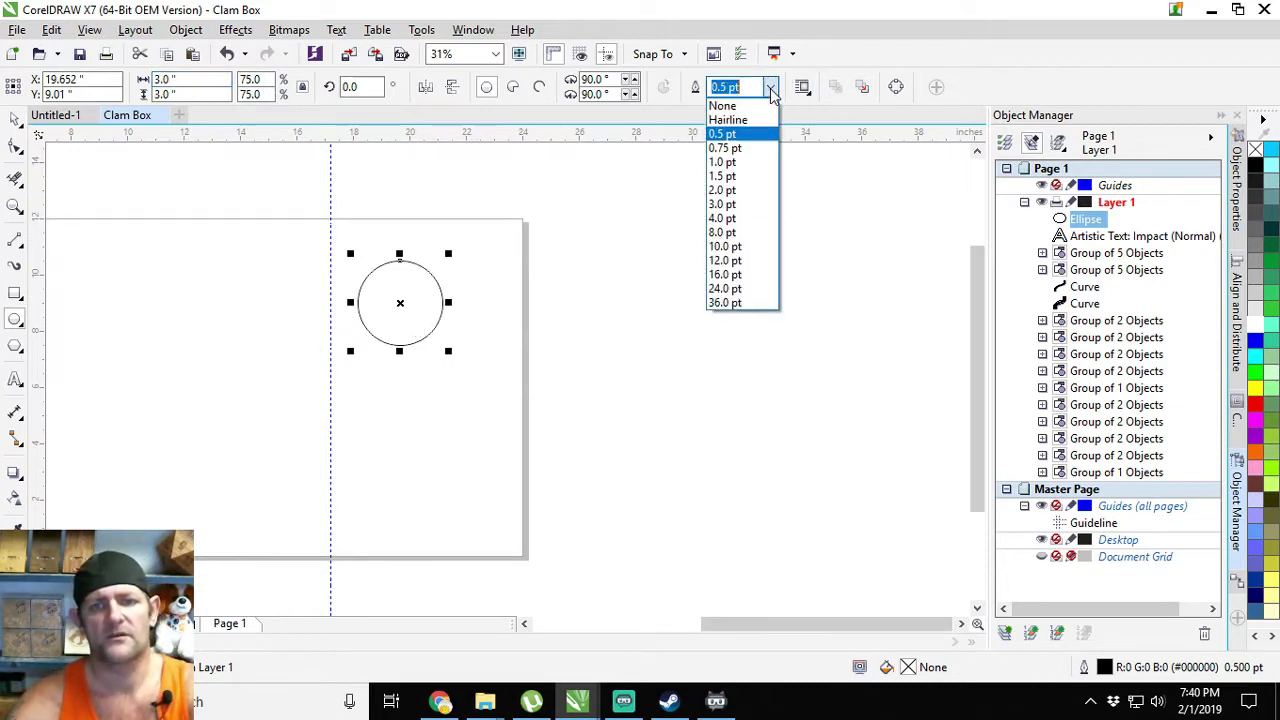
pyautogui.click(740, 133)
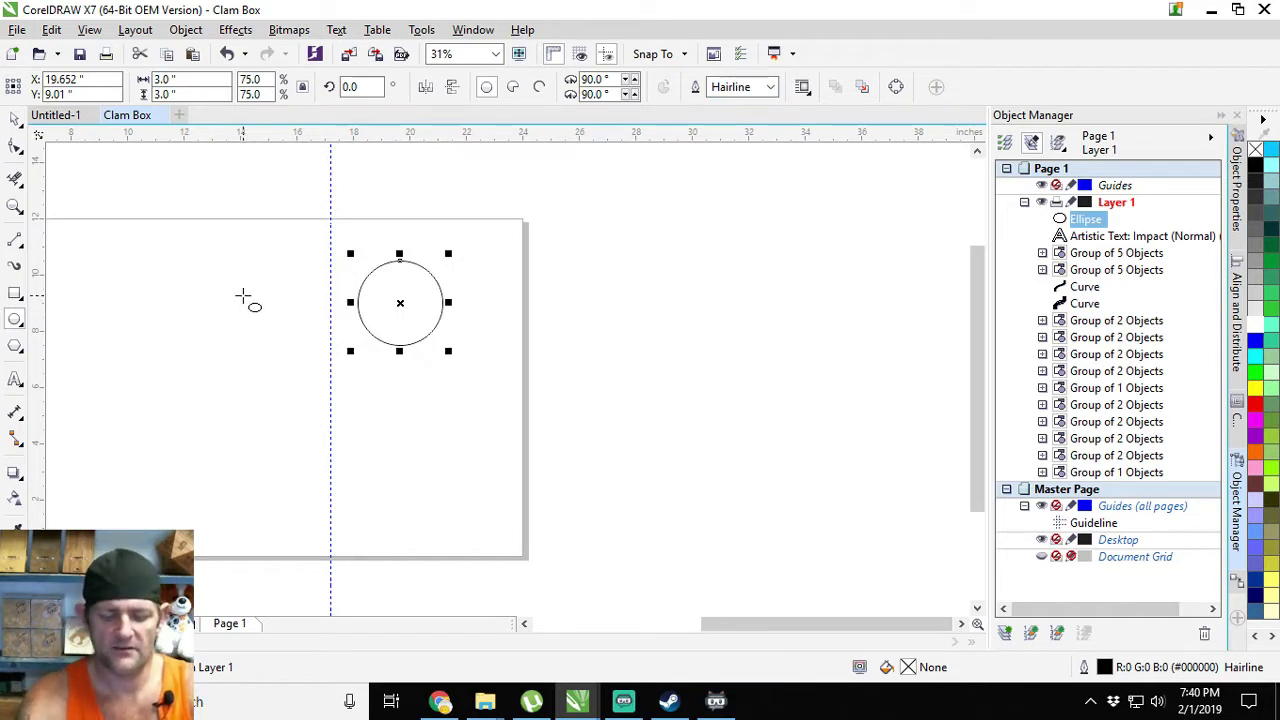
pyautogui.hotkey('ctrl', 'v')
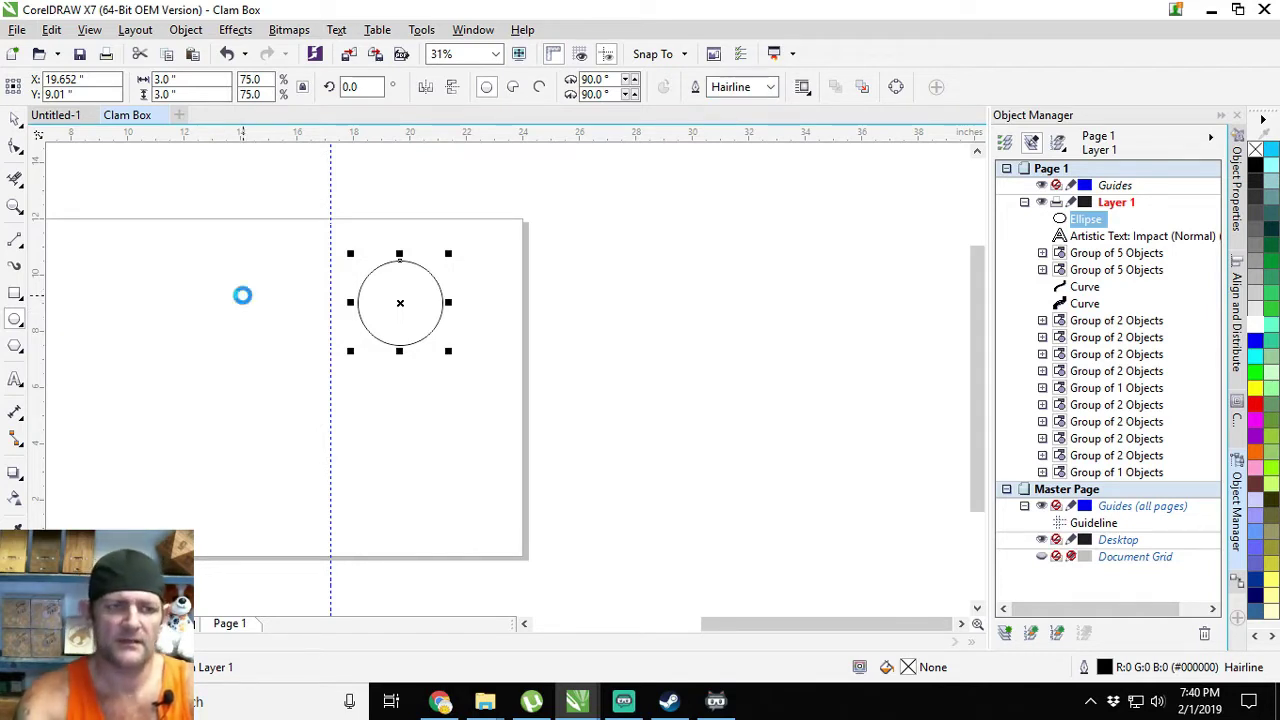
# - Shrink the copy to 0.5 inch and move it onto the big circle's top edge
pyautogui.click(190, 79)
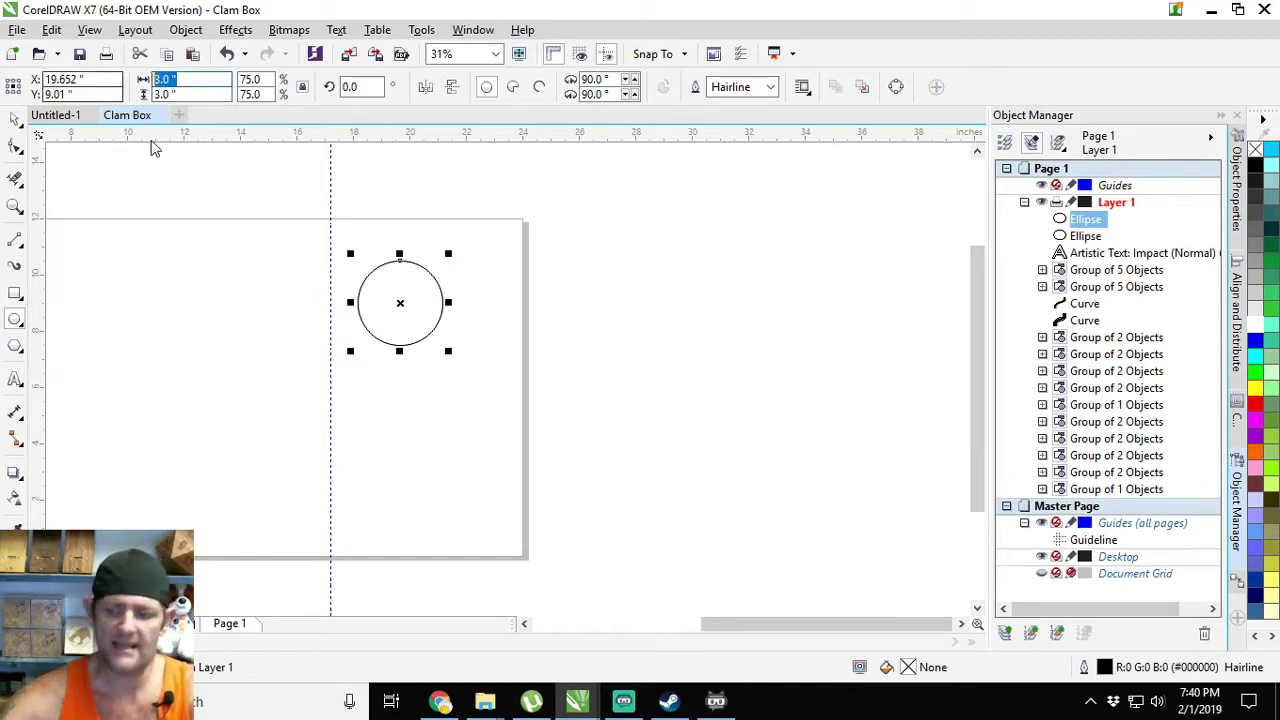
pyautogui.write('0.5')
pyautogui.press('Return')
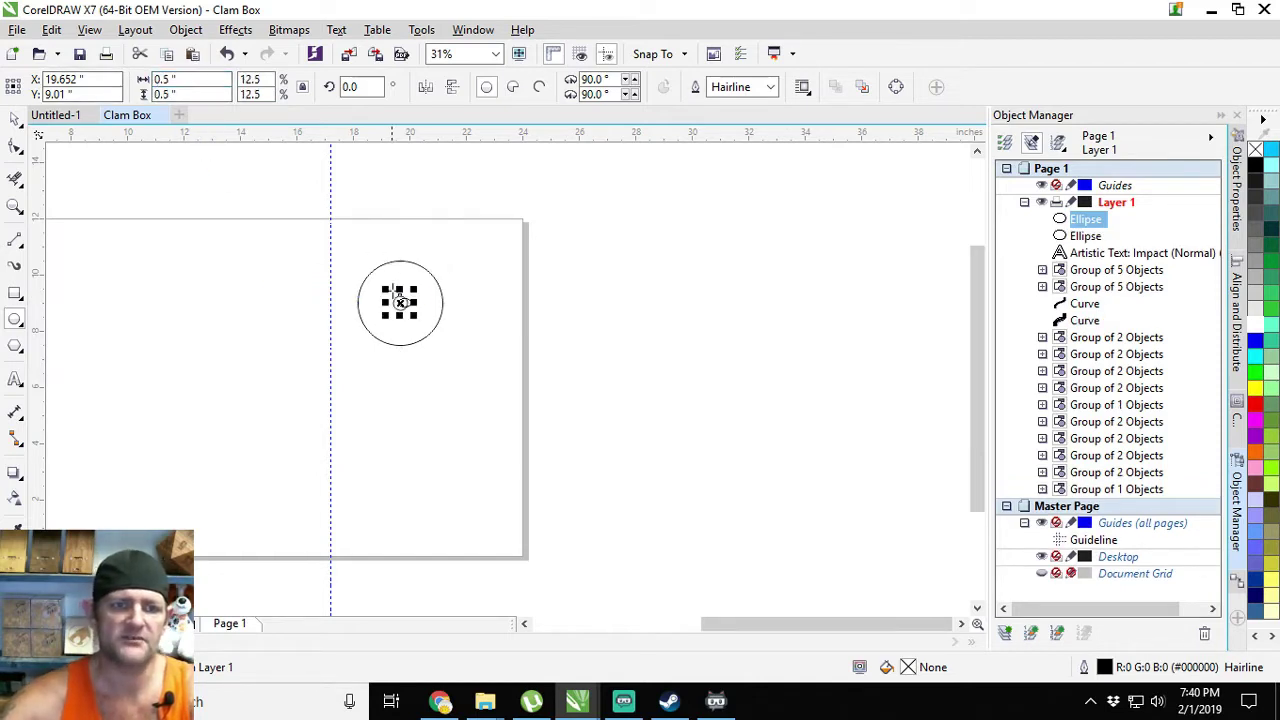
pyautogui.scroll(1, 403, 296)
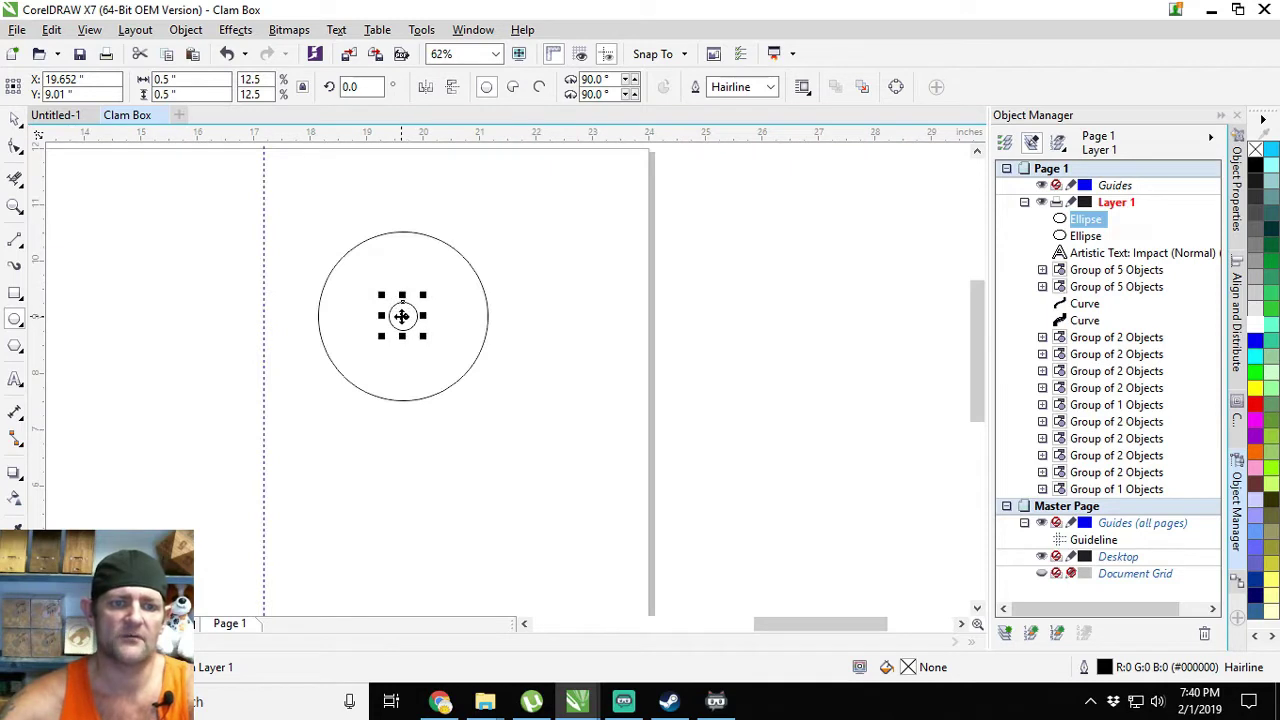
pyautogui.moveTo(402, 315); pyautogui.dragTo(404, 231)
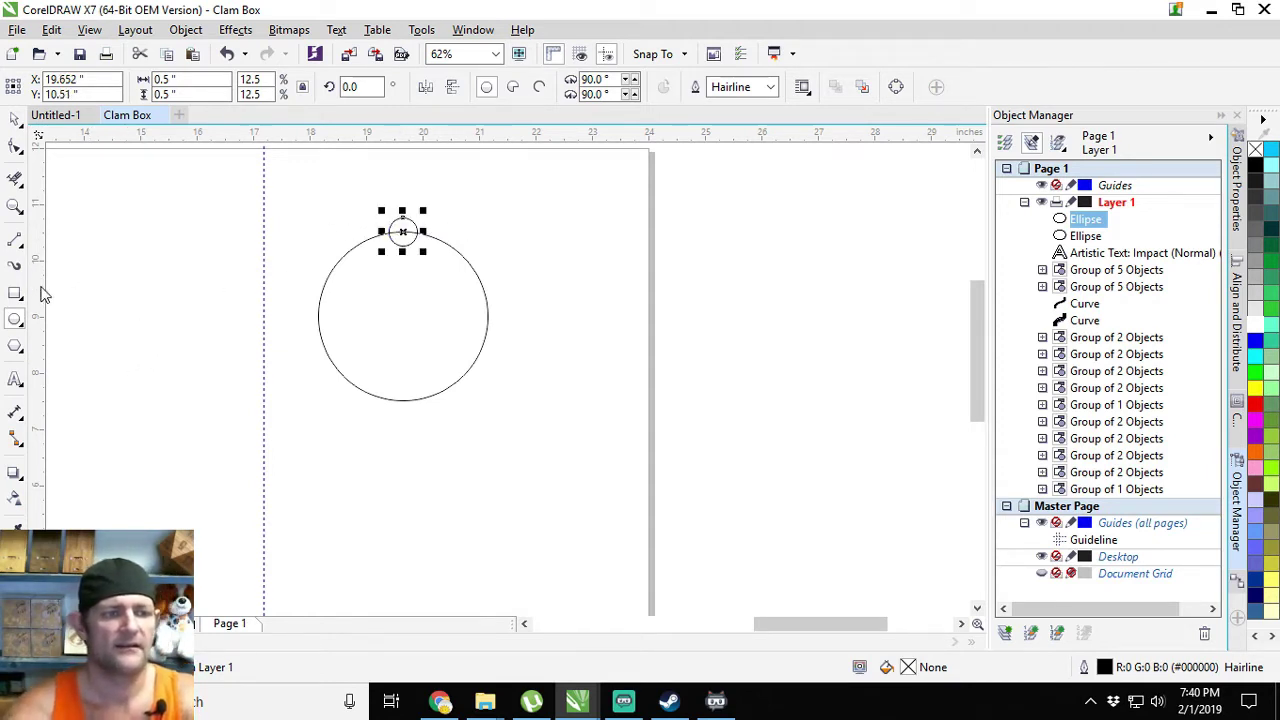
# - Erase the big circle's arc inside the small circle, then duplicate the small circle in place
pyautogui.click(15, 178)
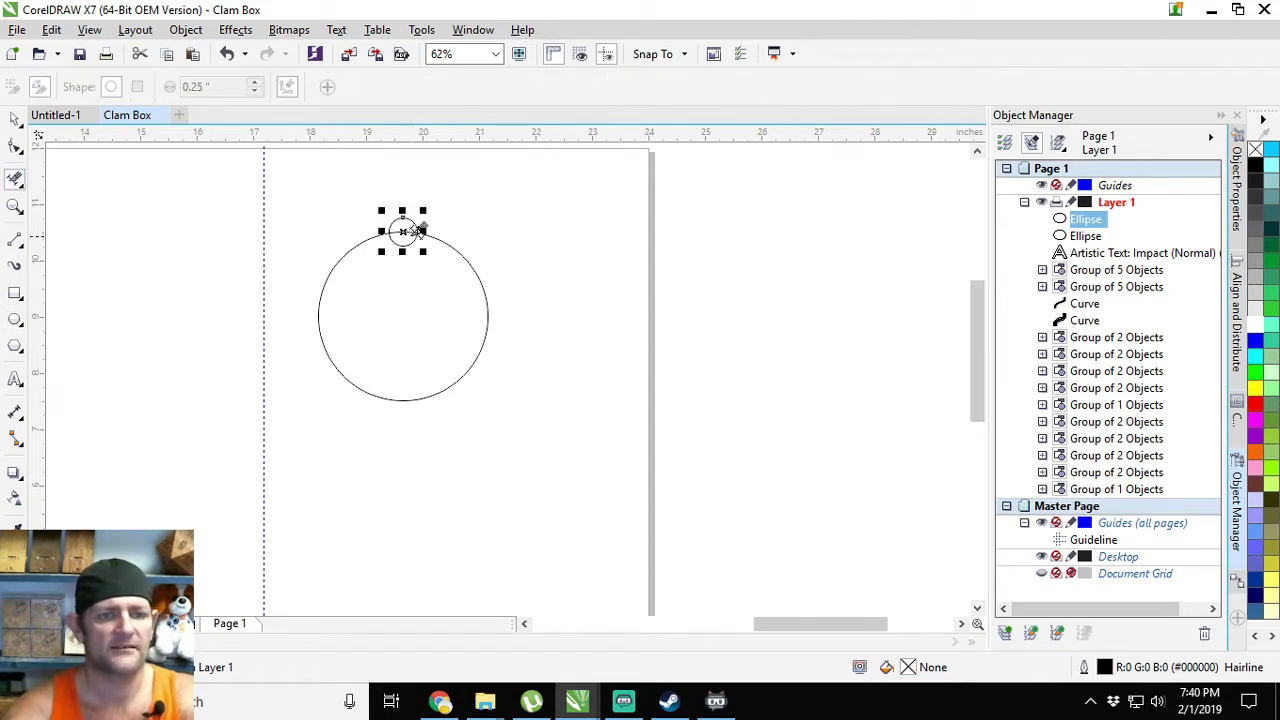
pyautogui.click(410, 233)
pyautogui.click(15, 119)
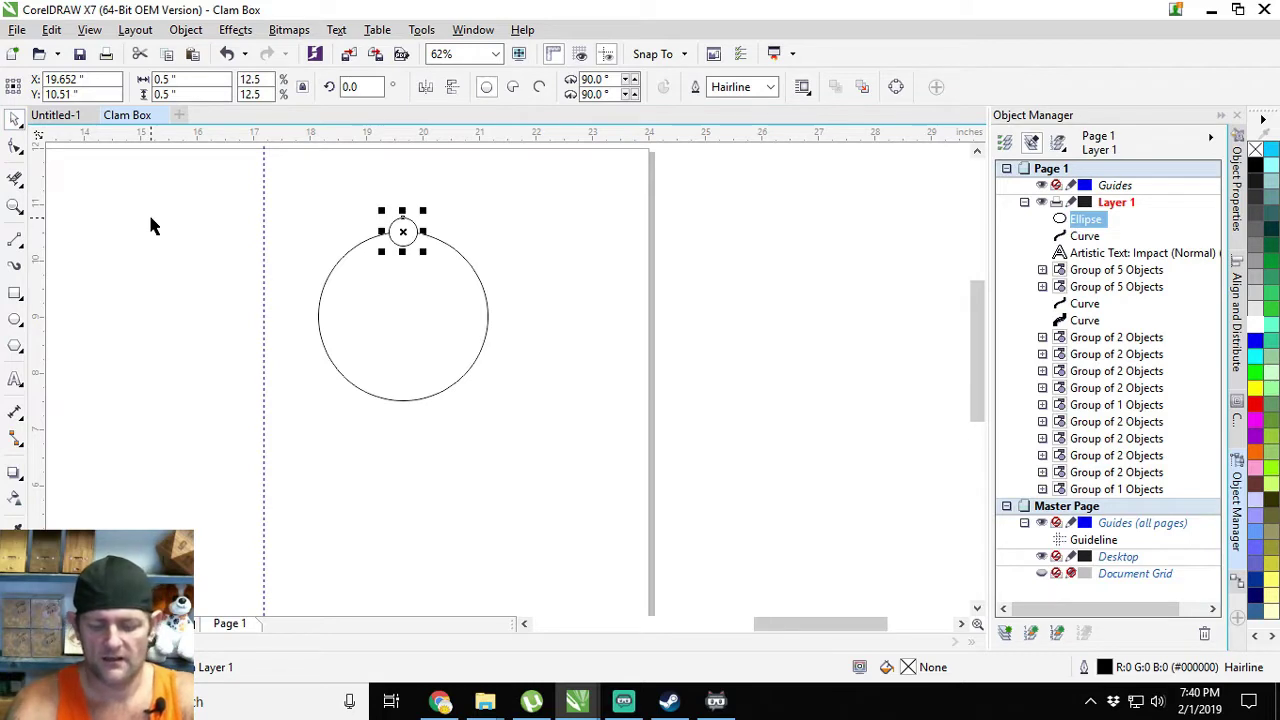
pyautogui.hotkey('ctrl', 'c')
pyautogui.hotkey('ctrl', 'v')
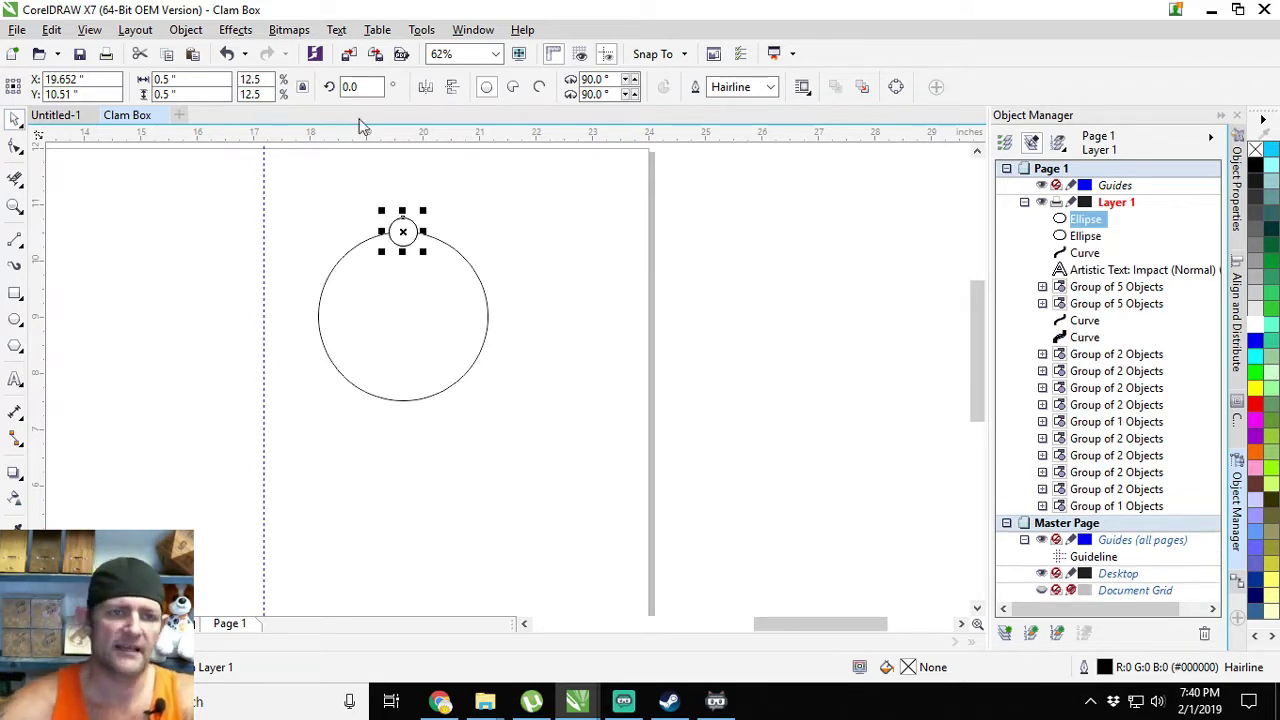
# - Resize the copy to a 0.1-inch hole and erase the small circle's lower arc
pyautogui.doubleClick(190, 79)
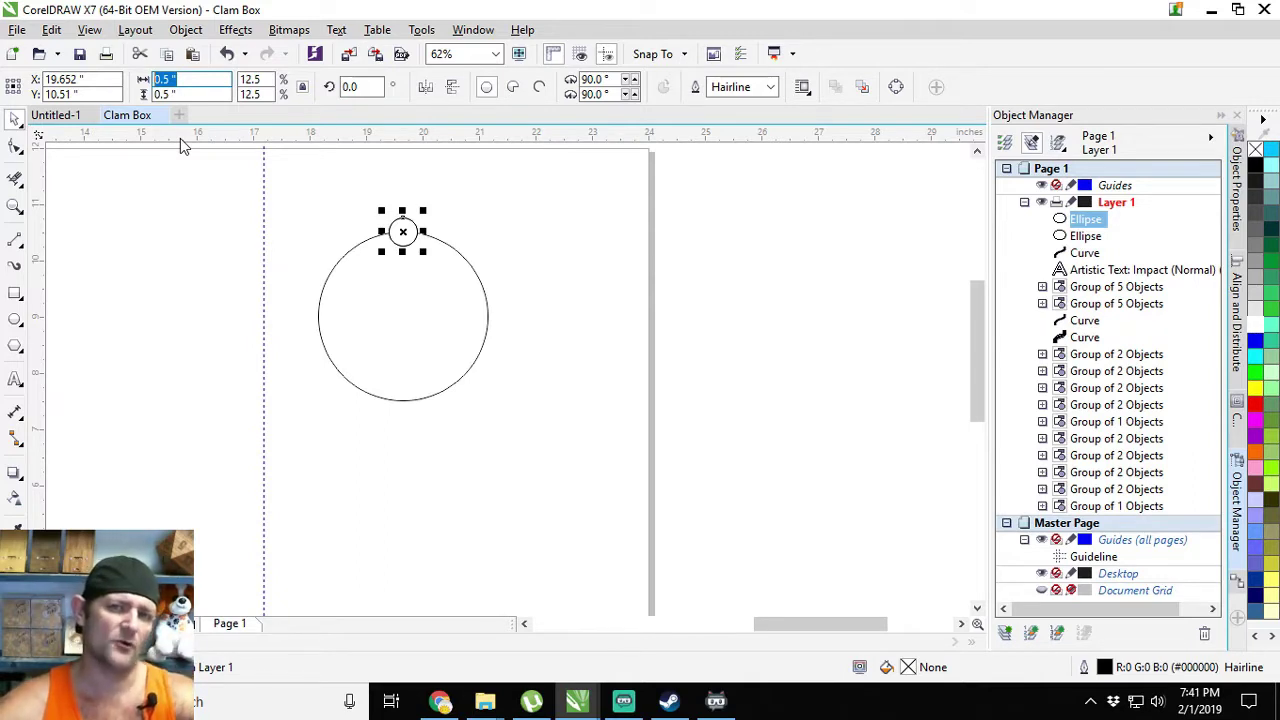
pyautogui.write('0.1')
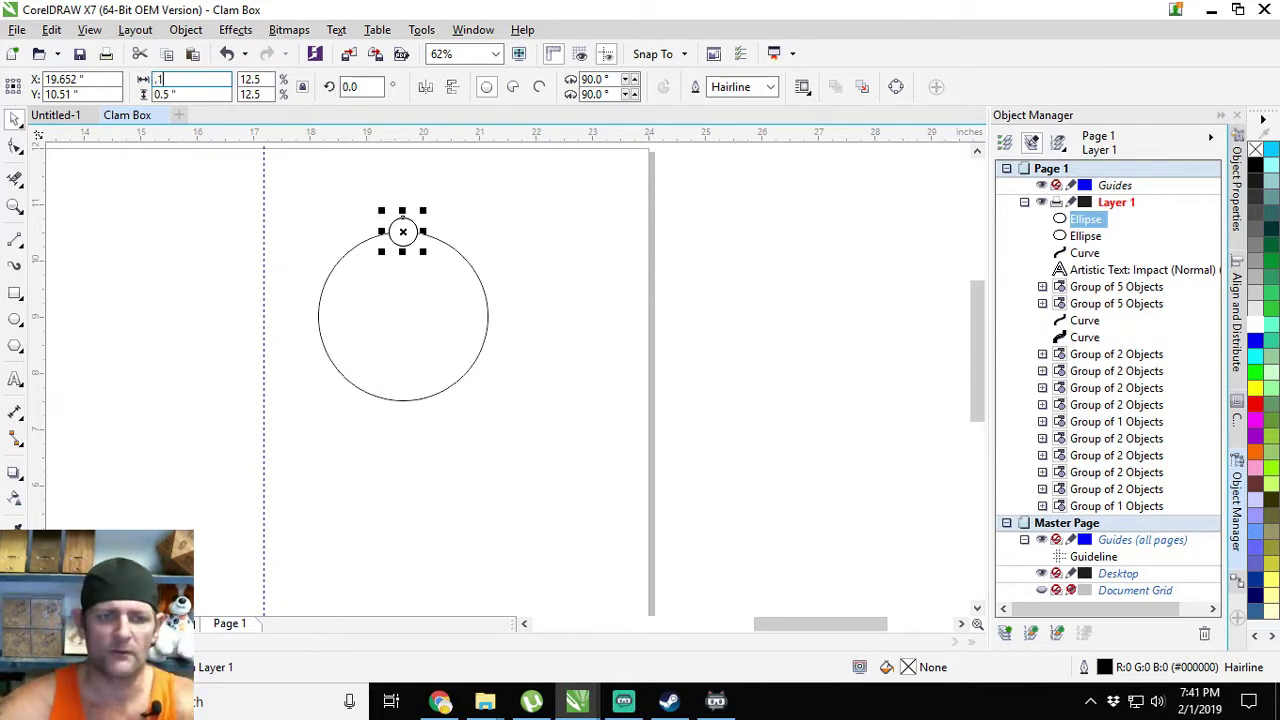
pyautogui.press('Return')
pyautogui.scroll(4, 415, 230)
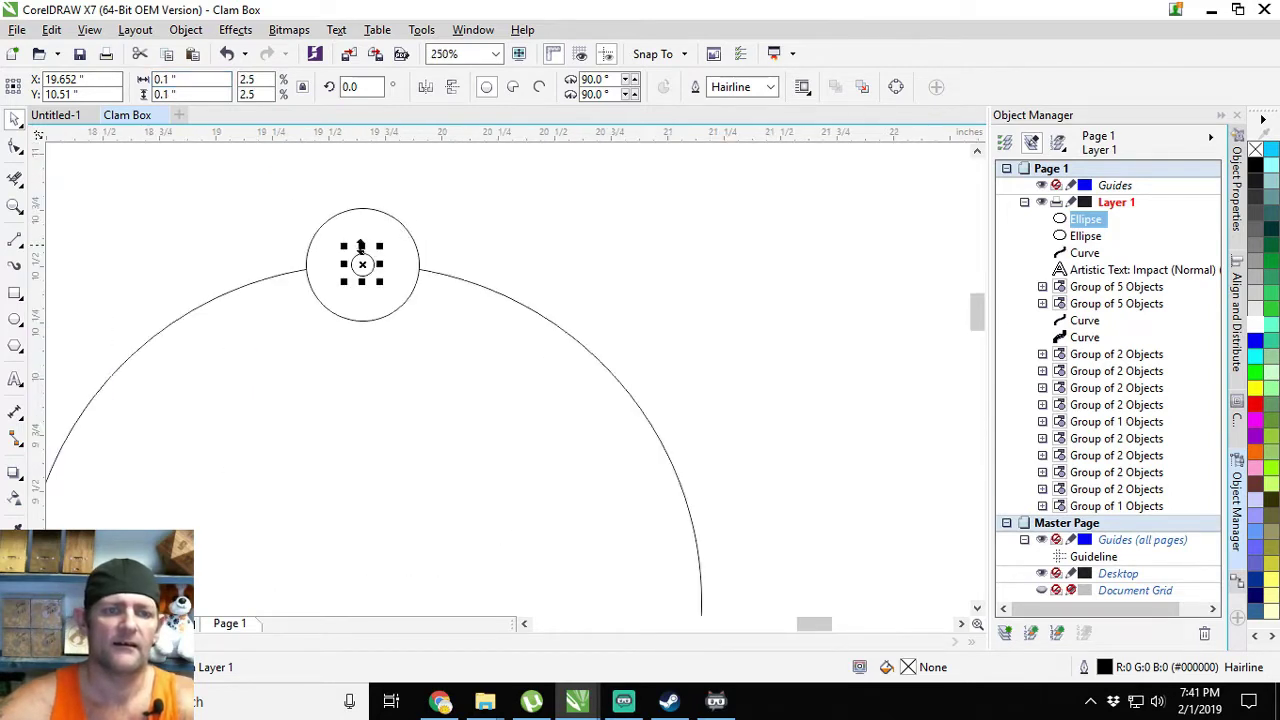
pyautogui.click(15, 178)
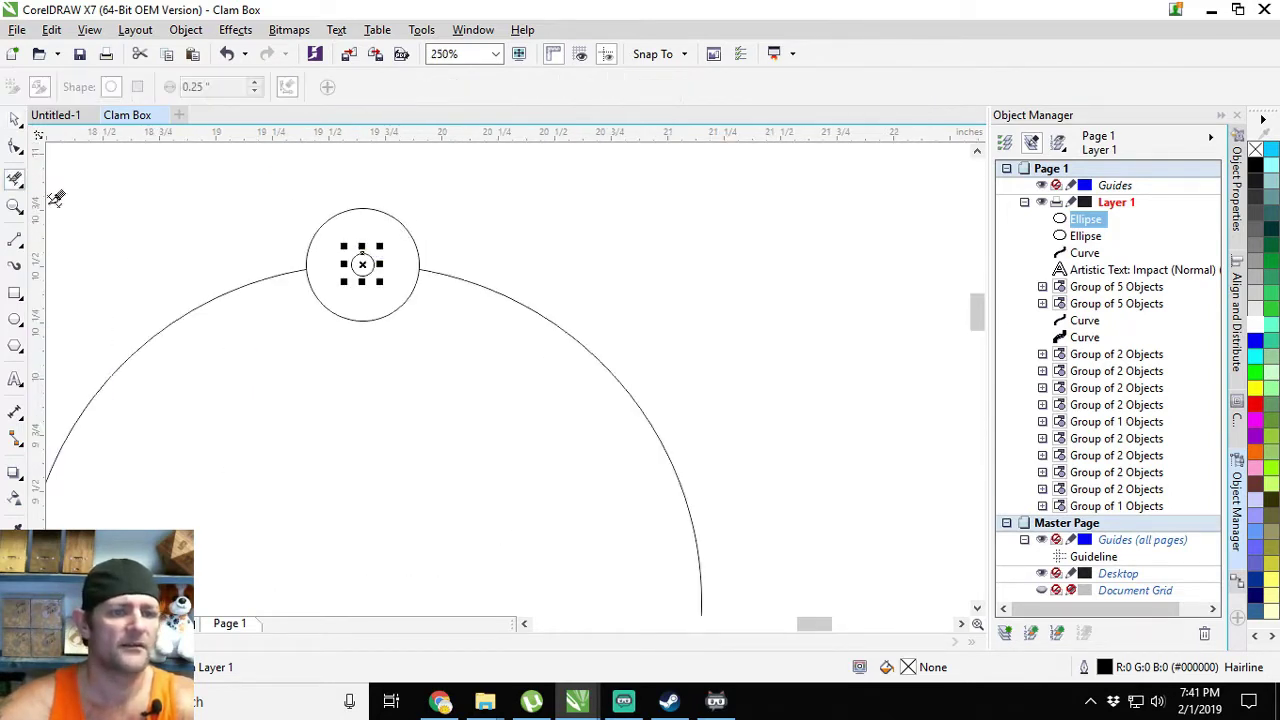
pyautogui.click(363, 308)
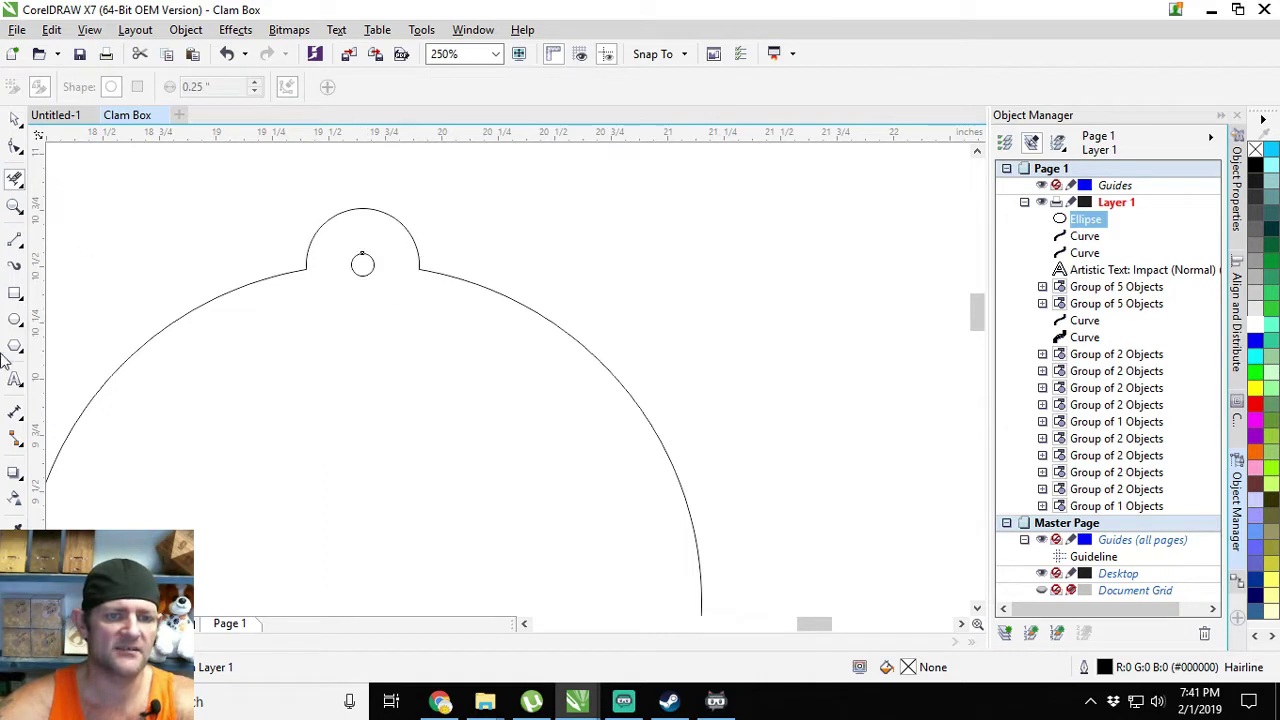
# - Marquee-select all the ornament outline pieces and group them with Ctrl+G
pyautogui.scroll(-4, 202, 347)
pyautogui.moveTo(160, 322); pyautogui.dragTo(288, 328)
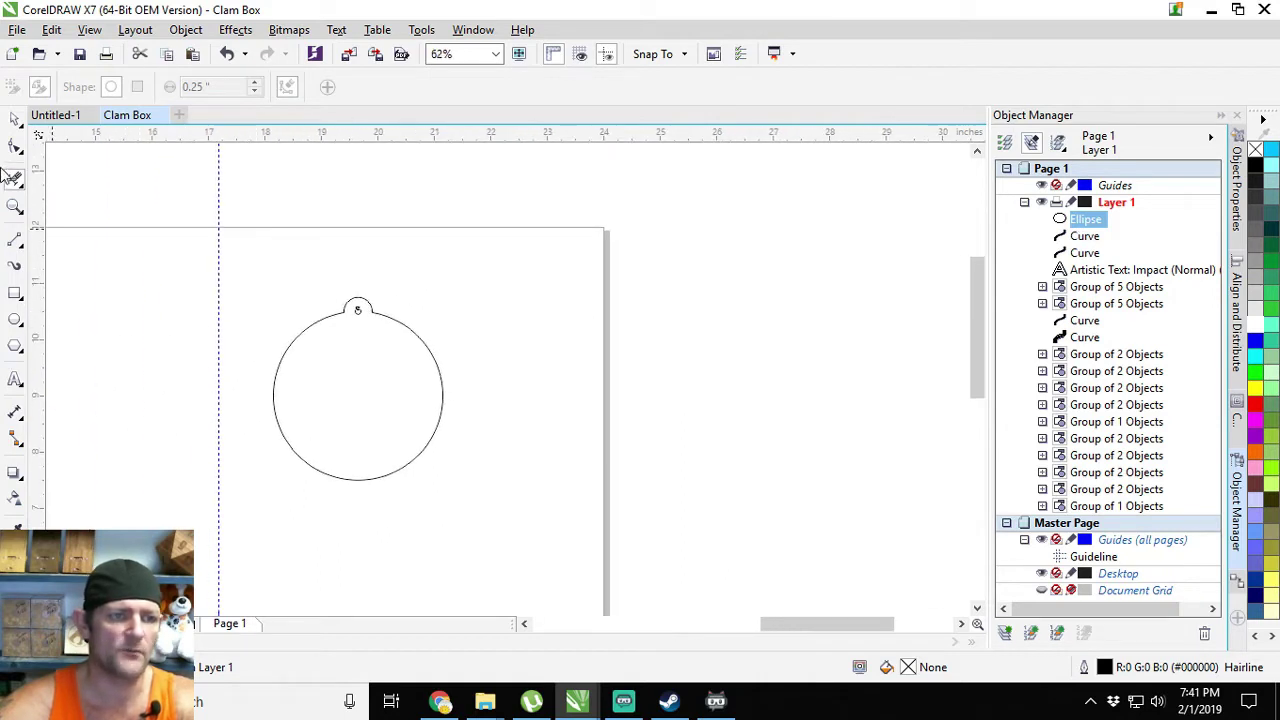
pyautogui.click(15, 119)
pyautogui.moveTo(488, 276); pyautogui.dragTo(250, 536)
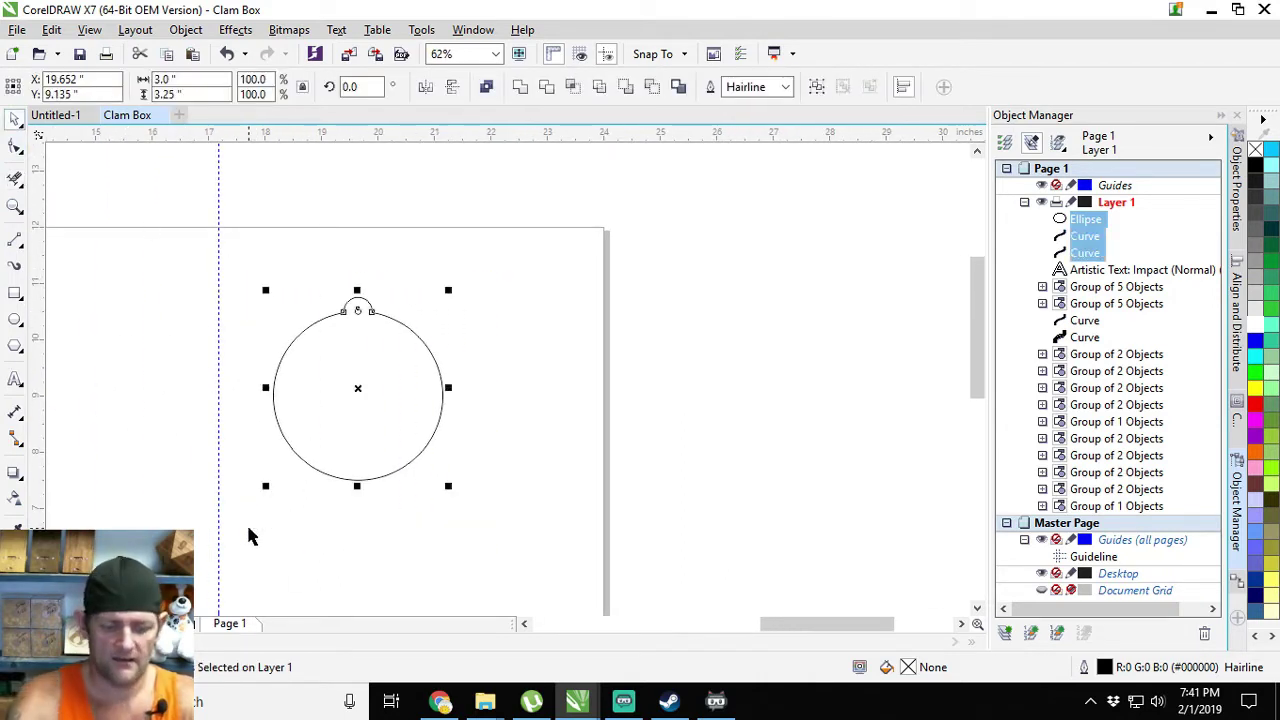
pyautogui.hotkey('ctrl', 'g')
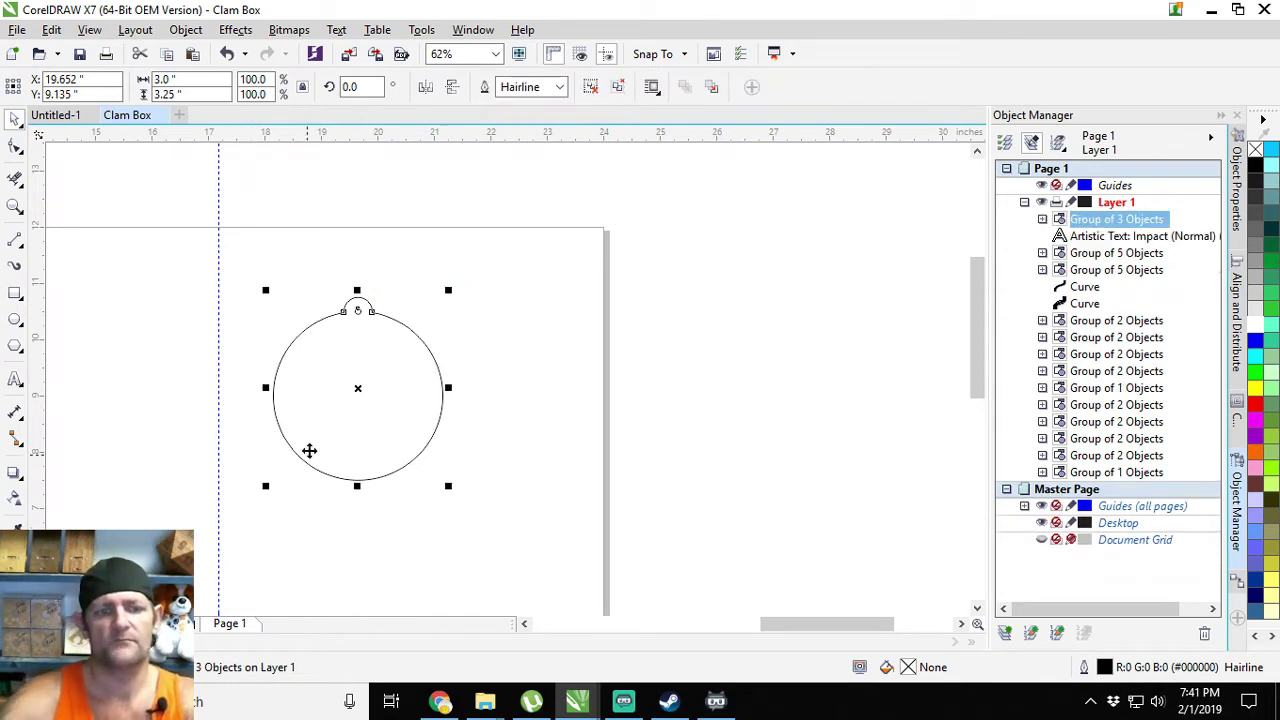
pyautogui.click(549, 393)
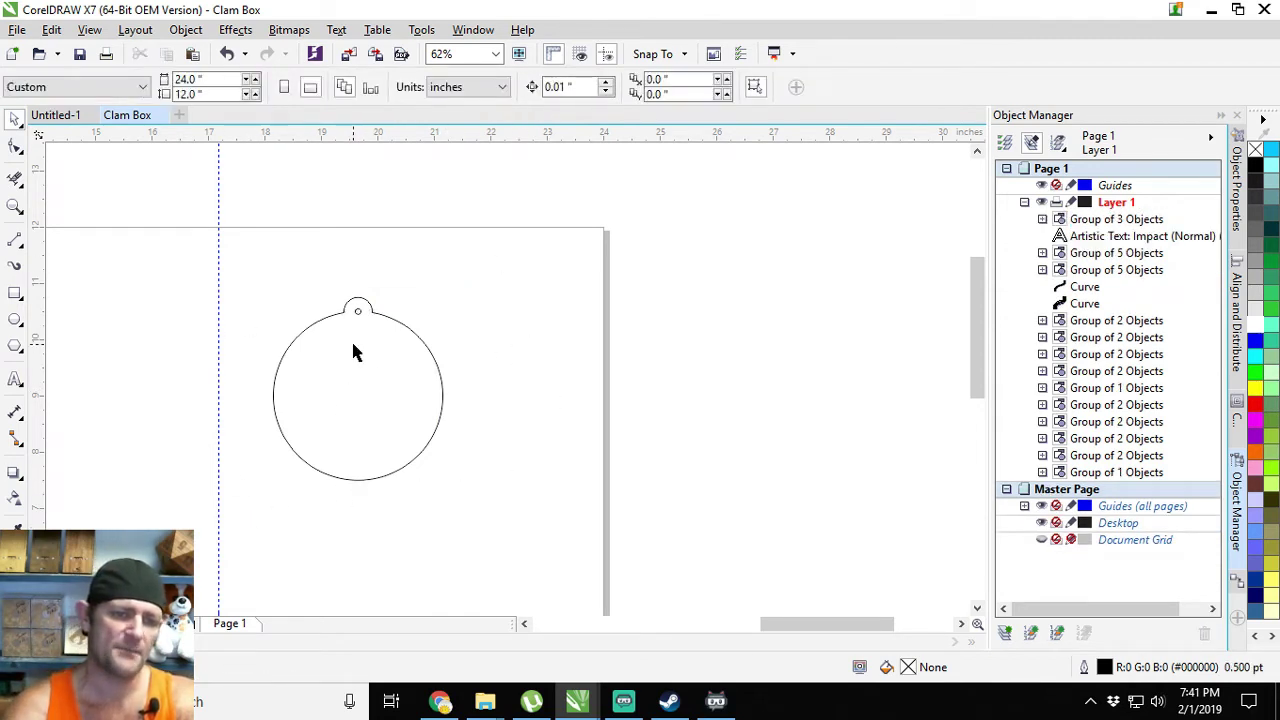
# - Draw a new circle, size it to 2.6 inches, and centre it inside the ornament
pyautogui.click(15, 320)
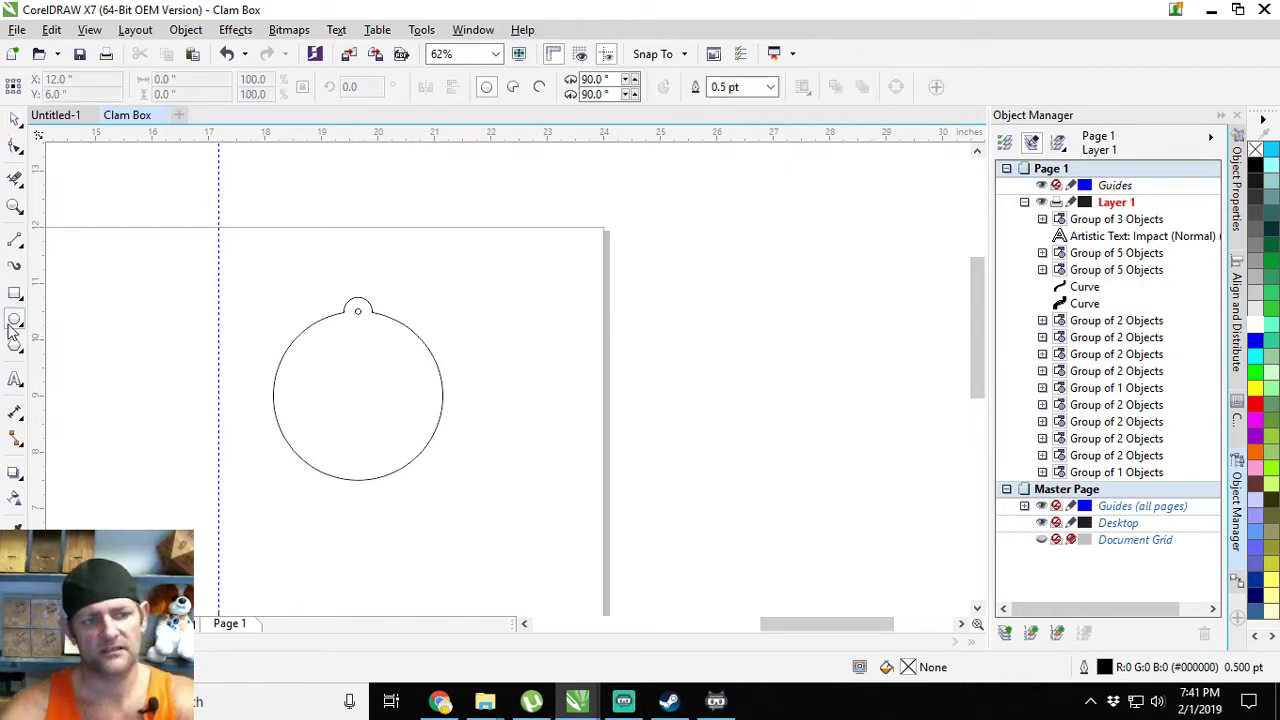
pyautogui.moveTo(521, 325); pyautogui.dragTo(589, 390)
pyautogui.click(175, 94)
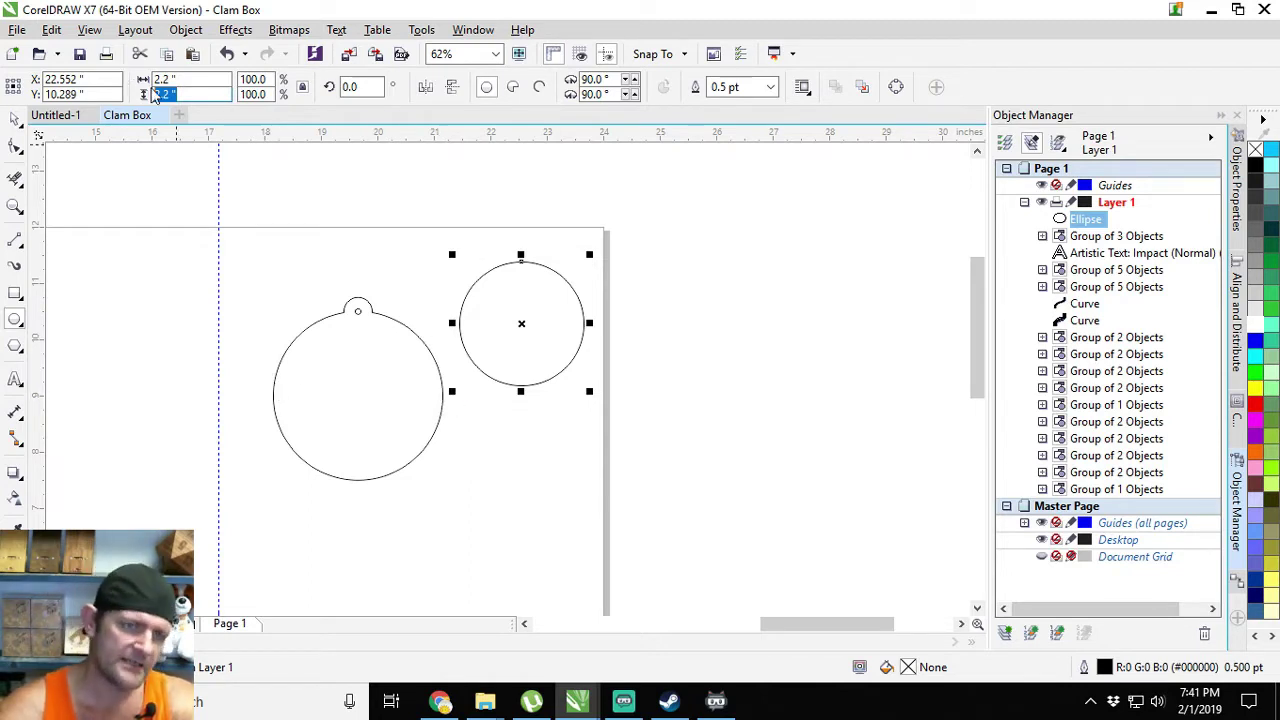
pyautogui.write('2.6')
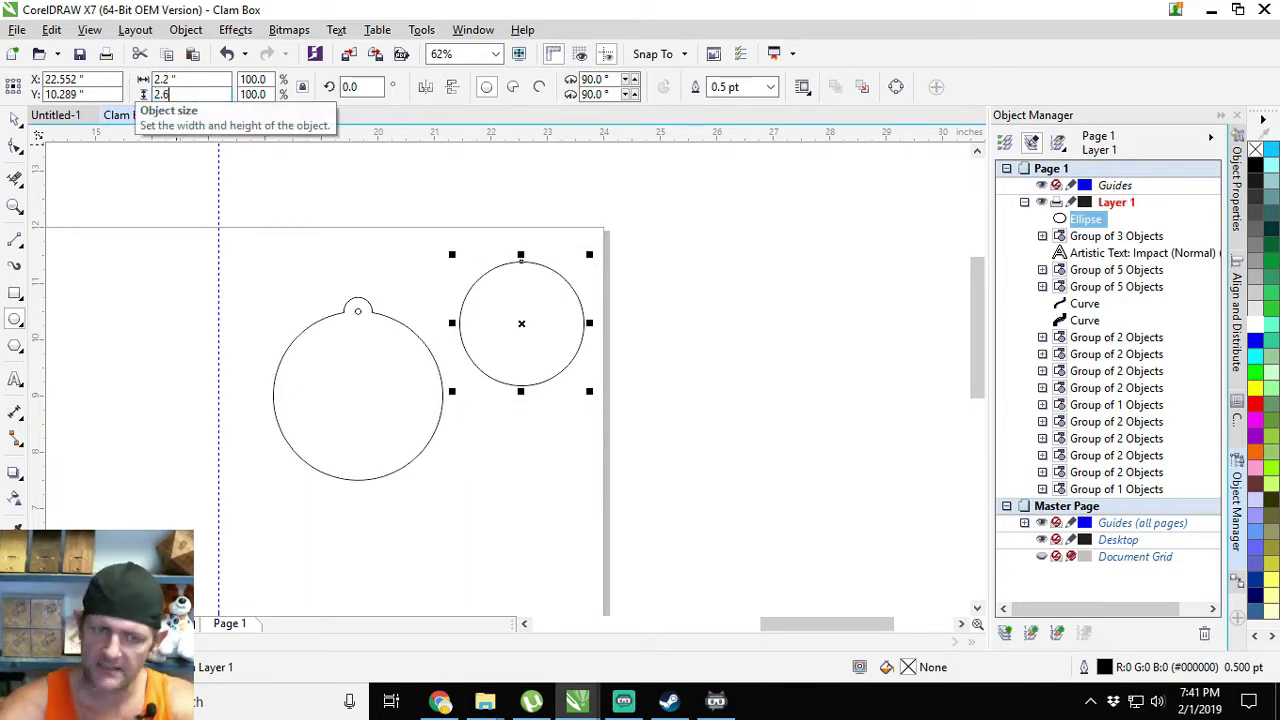
pyautogui.press('Return')
pyautogui.click(15, 117)
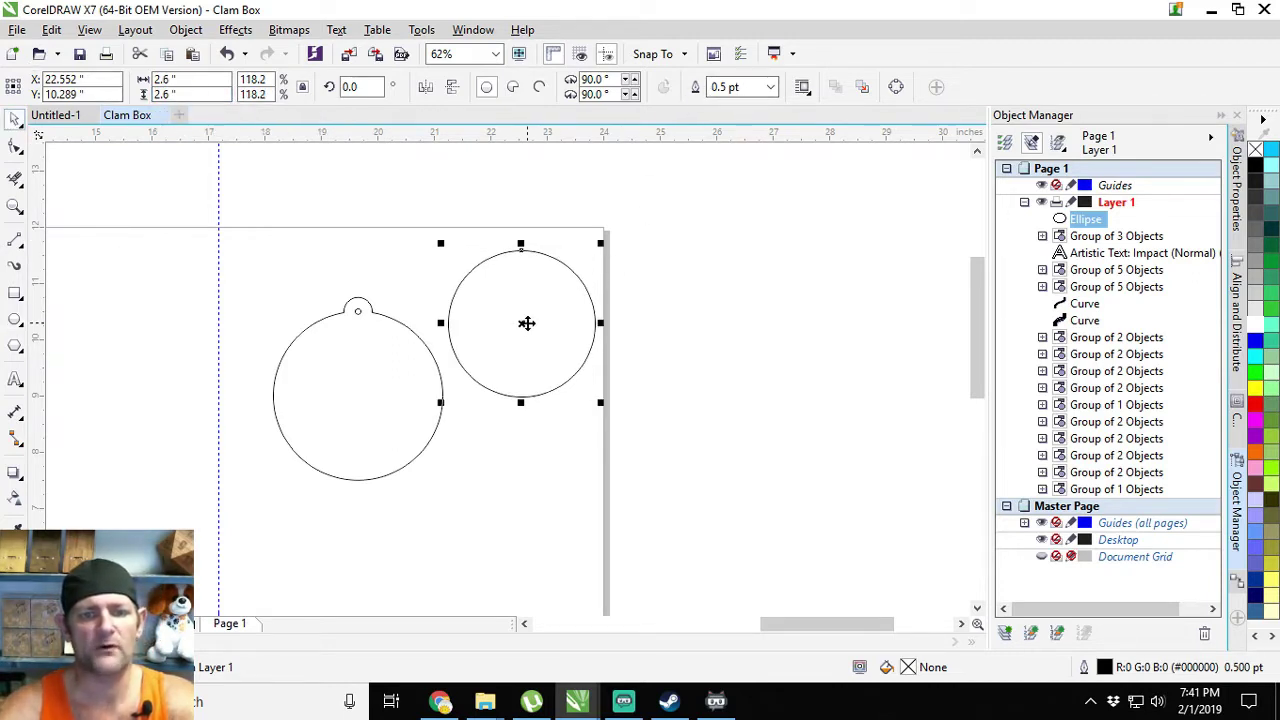
pyautogui.moveTo(522, 325); pyautogui.dragTo(359, 395)
pyautogui.moveTo(223, 380); pyautogui.dragTo(306, 380)
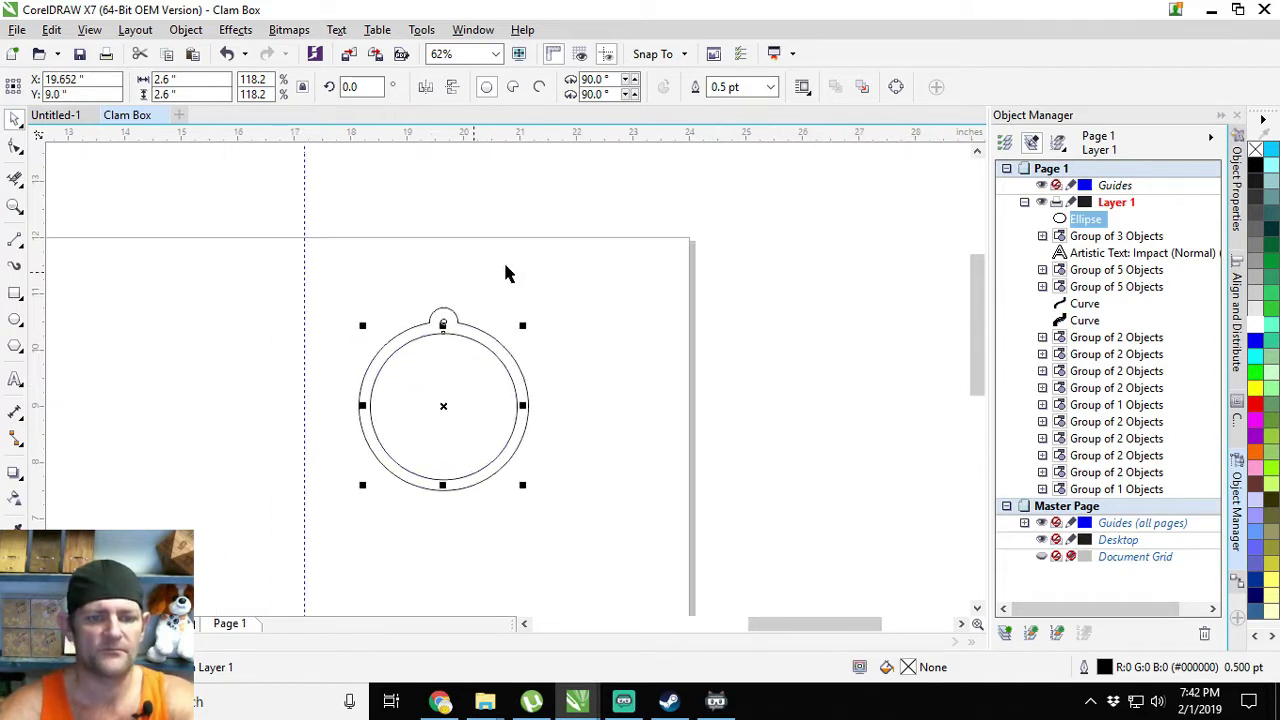
# - Duplicate the ornament outline and hanging loop with Ctrl+D, placing the copy below
pyautogui.click(587, 292)
pyautogui.scroll(1, 540, 285)
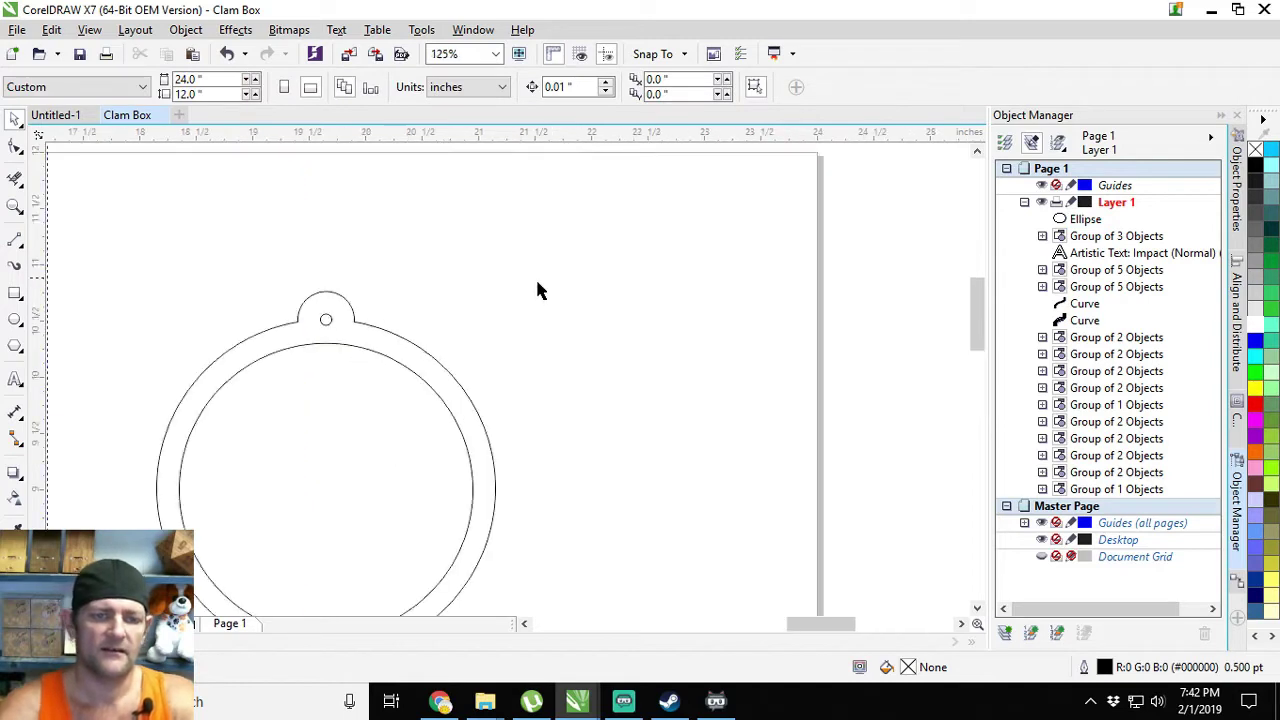
pyautogui.scroll(-1, 480, 331)
pyautogui.moveTo(480, 331); pyautogui.dragTo(560, 339)
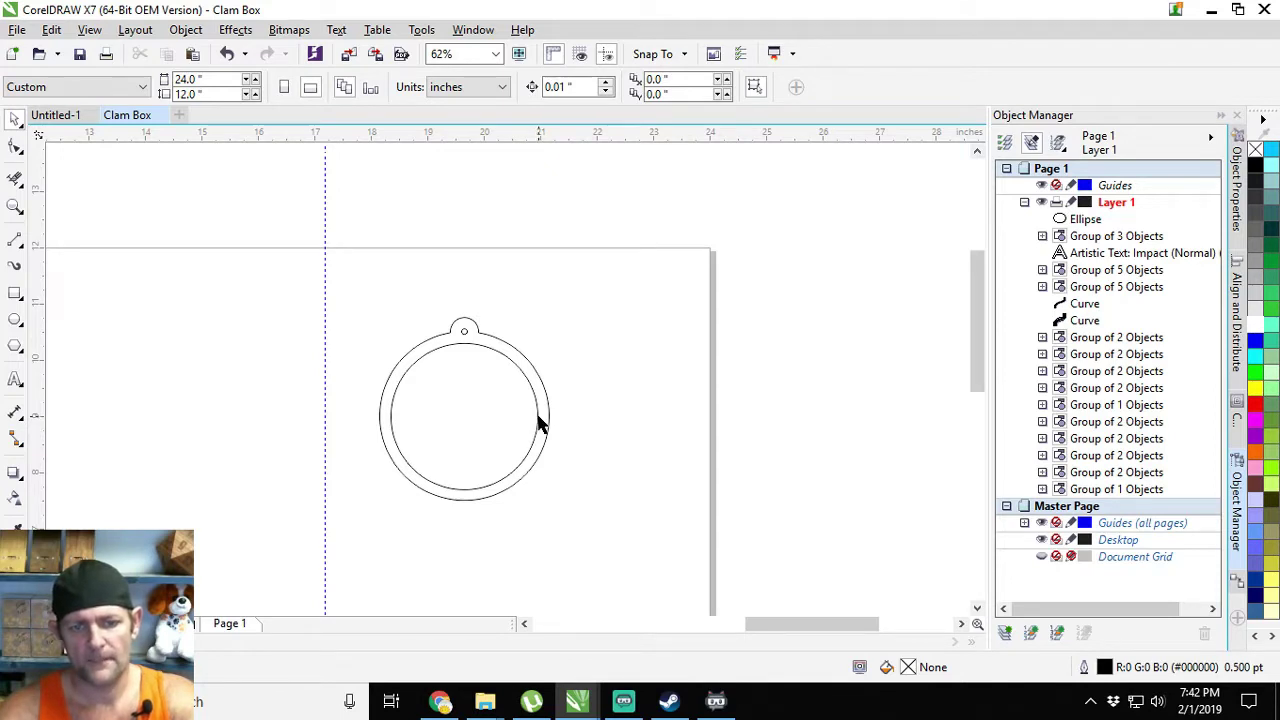
pyautogui.scroll(-2, 460, 338)
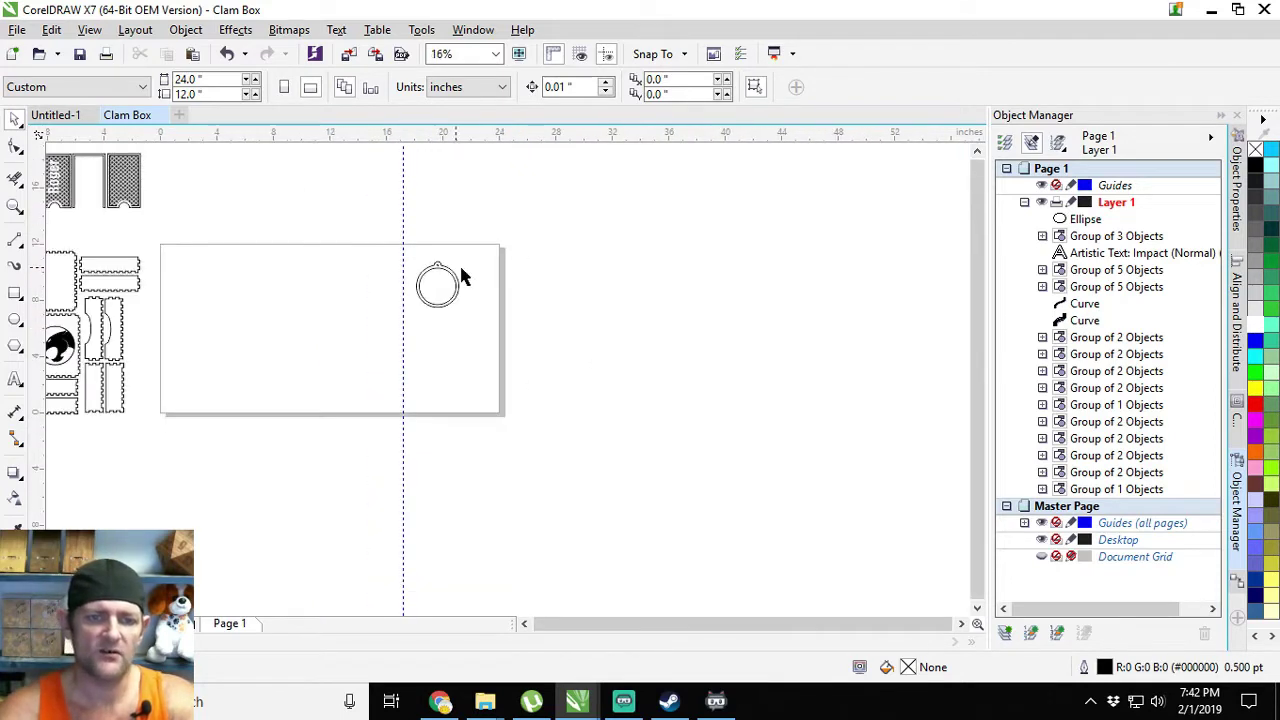
pyautogui.moveTo(465, 327); pyautogui.dragTo(377, 334)
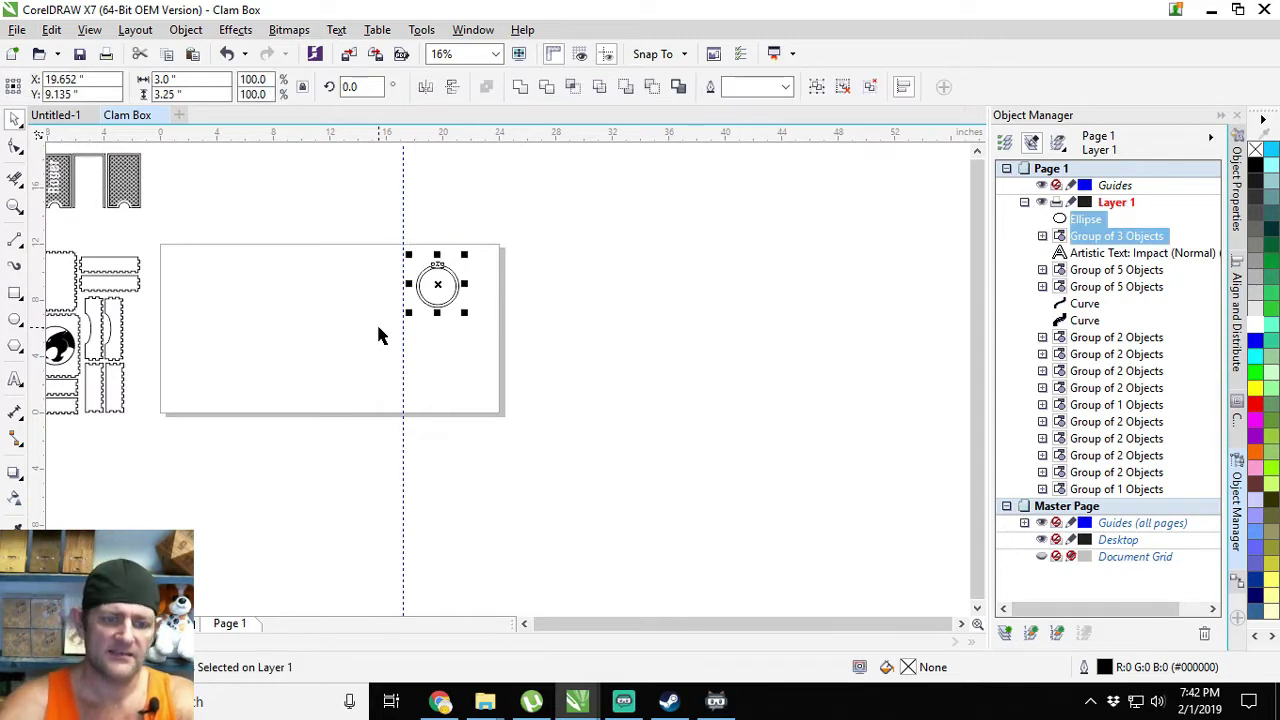
pyautogui.hotkey('ctrl', 'd')
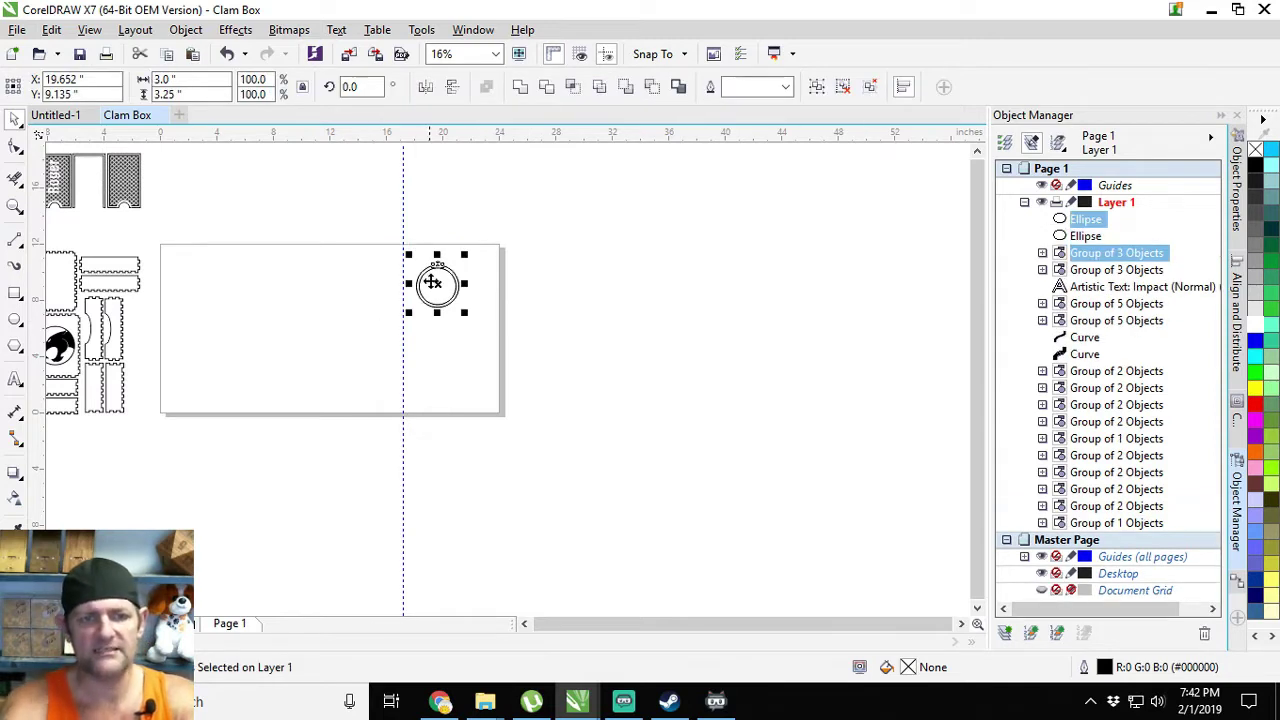
pyautogui.moveTo(437, 283); pyautogui.dragTo(438, 347)
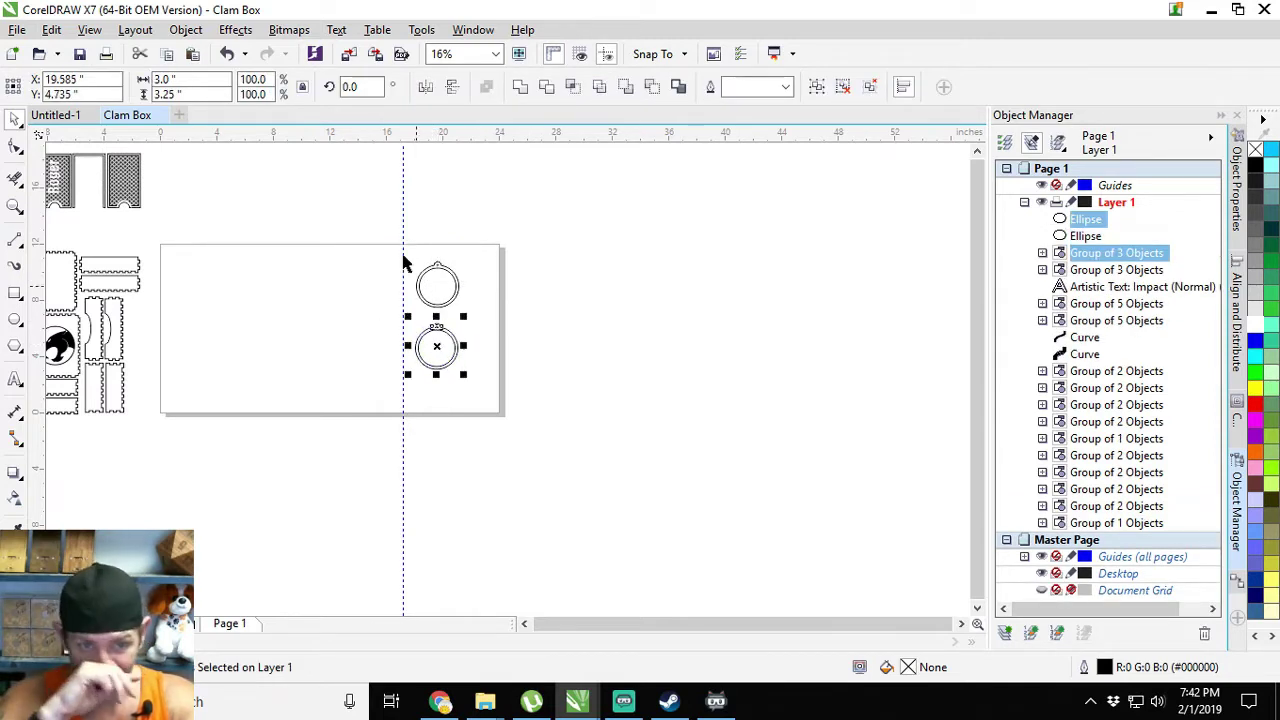
# - Deselect the lower copy and select the upper ornament's circle
pyautogui.scroll(1, 430, 265)
pyautogui.click(549, 357)
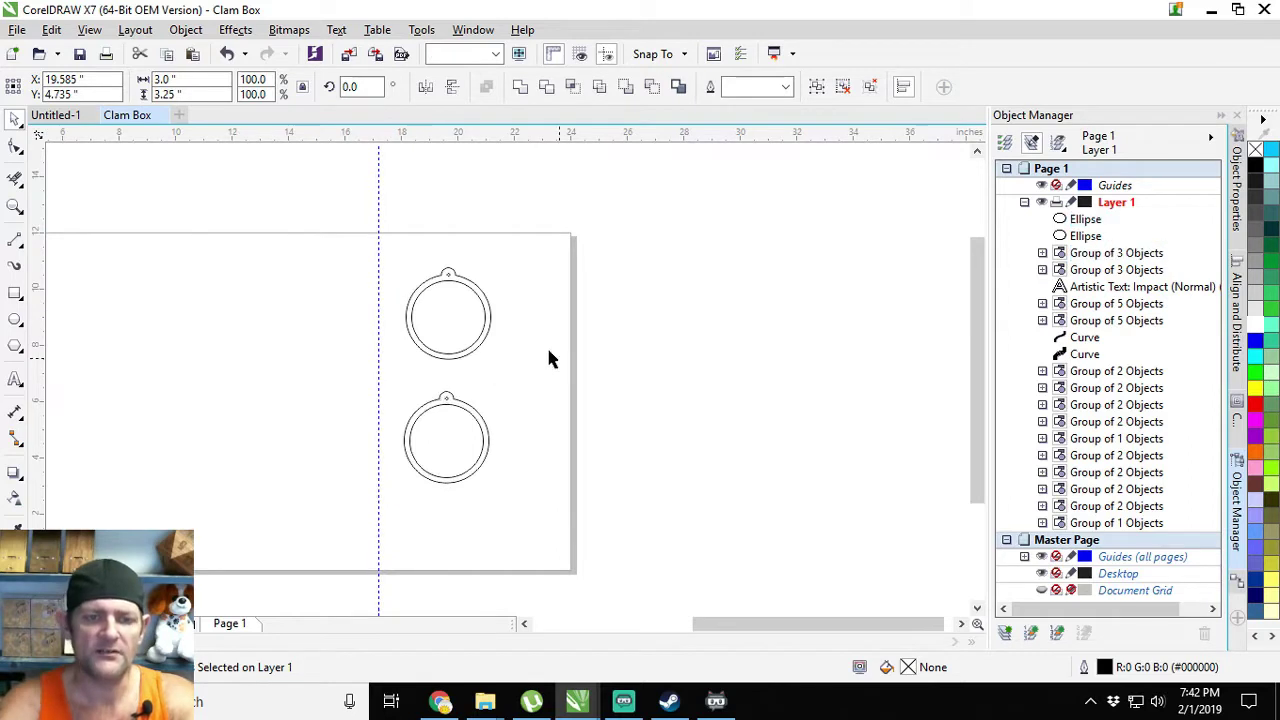
pyautogui.click(483, 322)
pyautogui.scroll(1, 461, 316)
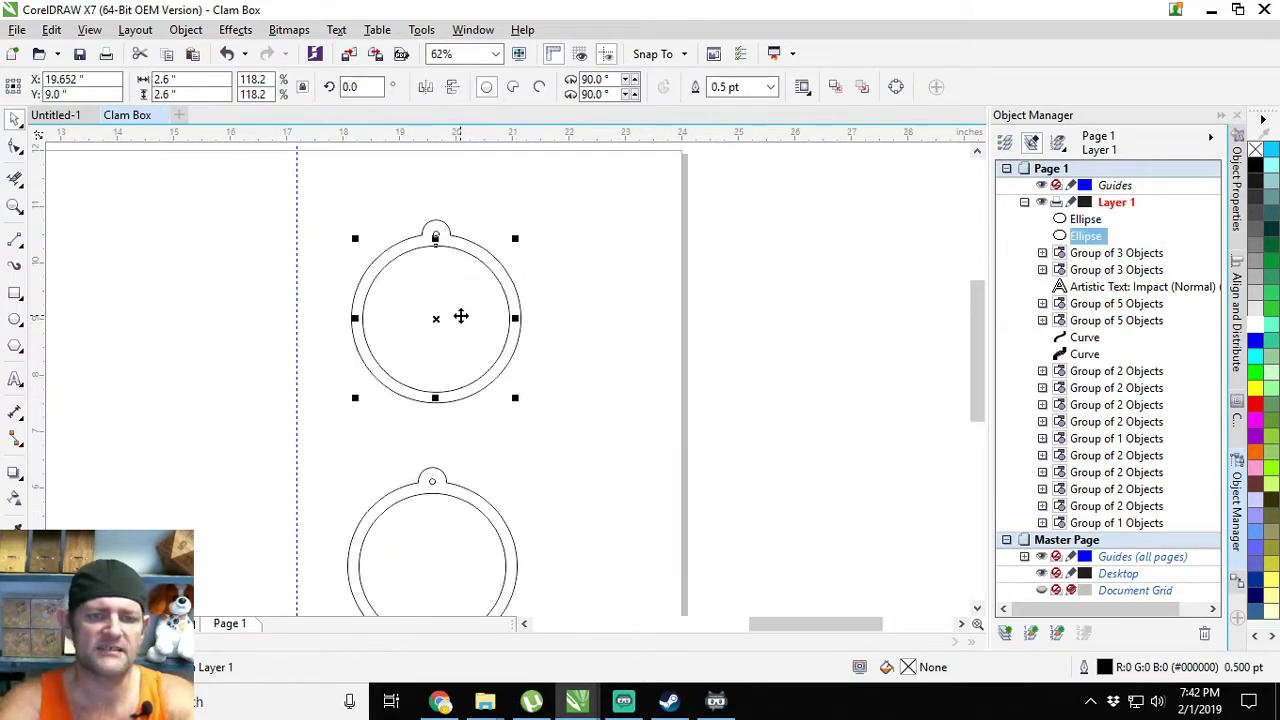
# - Convert the upper ornament's circle into an empty PowerClip frame via Frame Type
pyautogui.rightClick(461, 316)
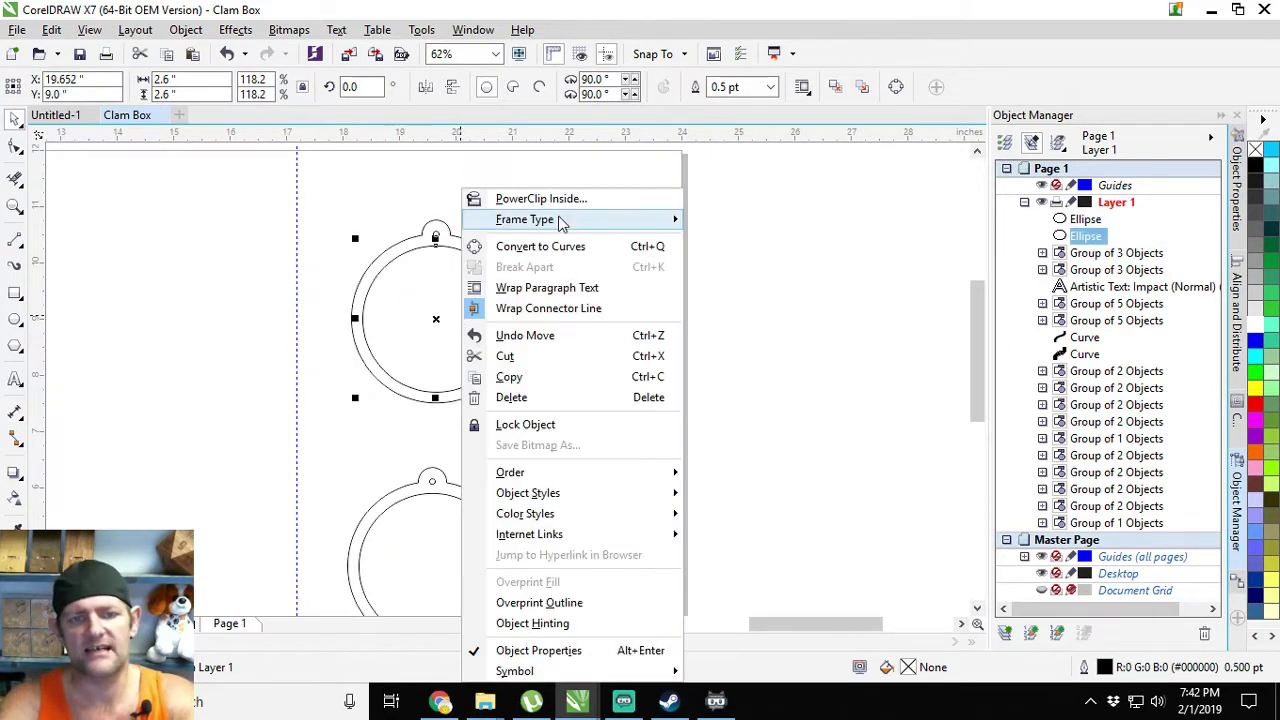
pyautogui.moveTo(614, 220)
pyautogui.click(750, 221)
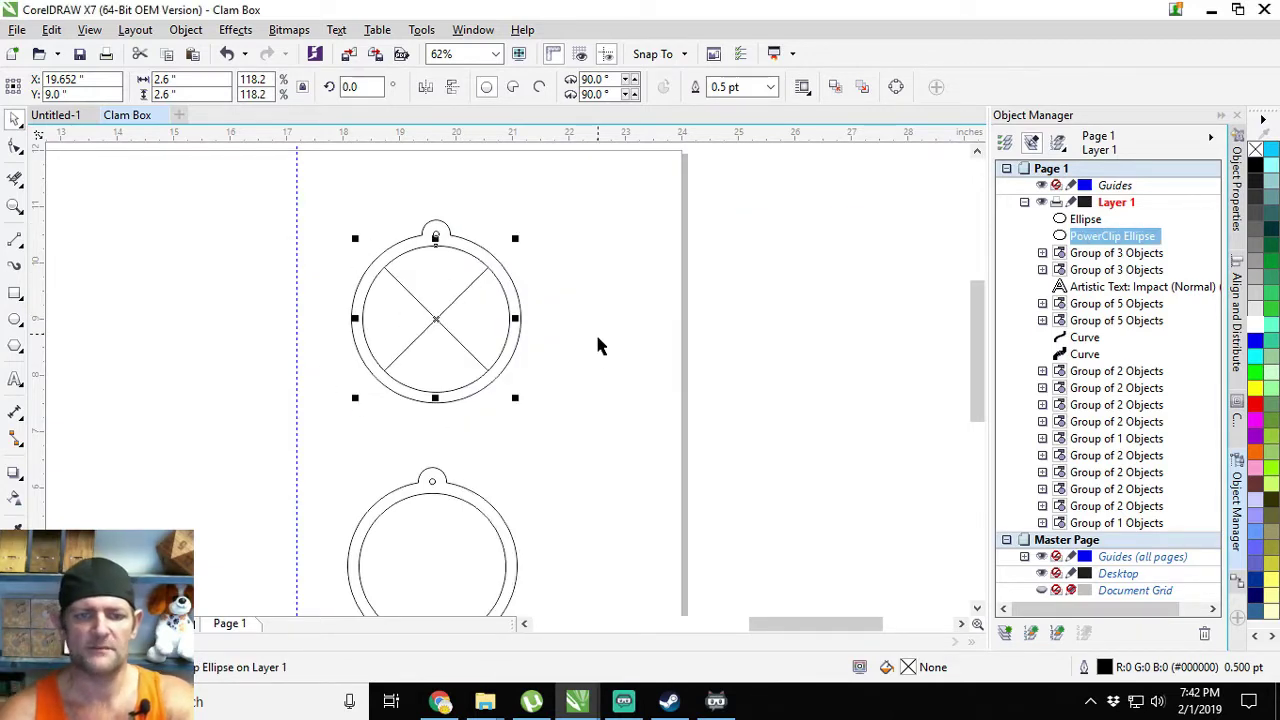
pyautogui.moveTo(597, 345); pyautogui.dragTo(563, 309)
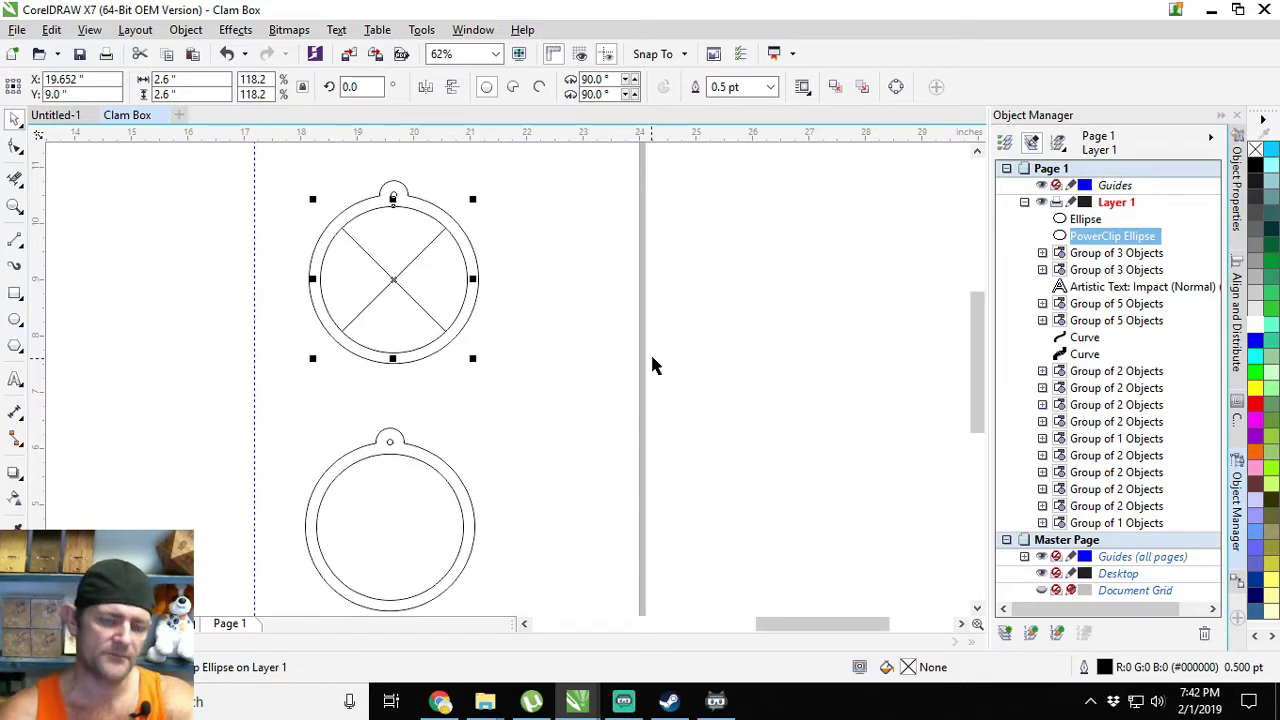
pyautogui.click(510, 483)
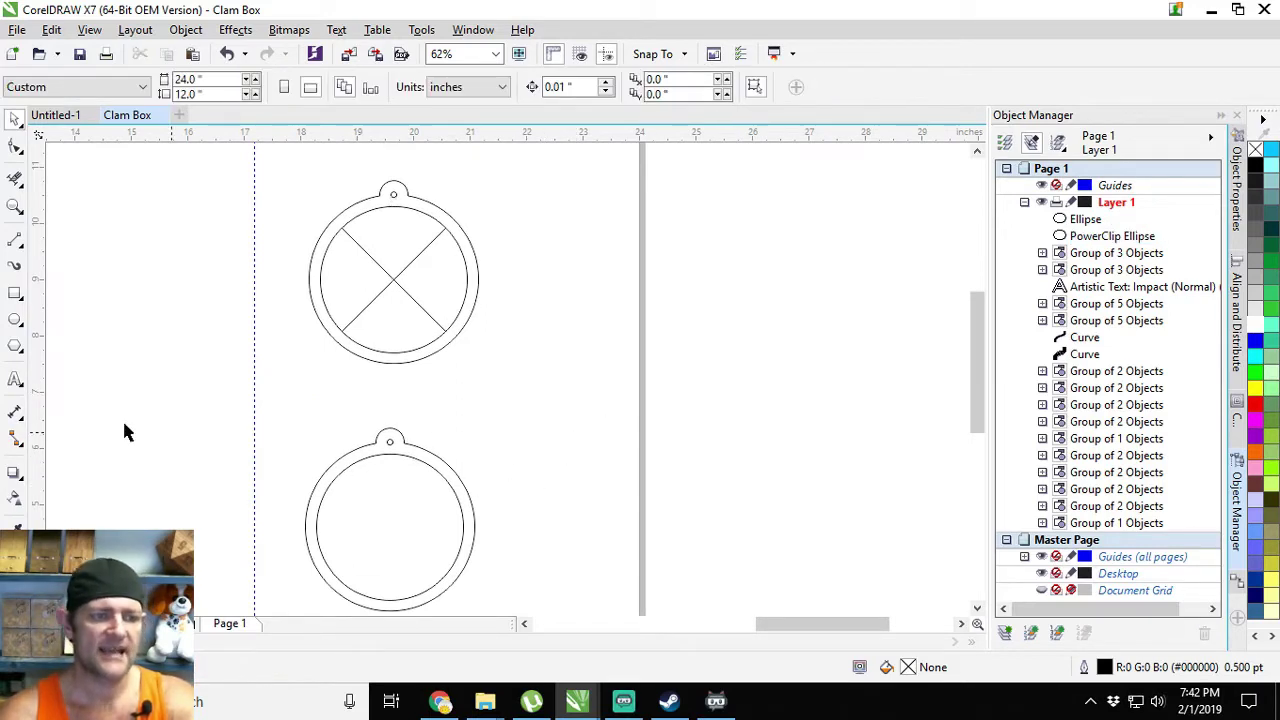
pyautogui.click(15, 379)
# - Type 'Merry' and 'Christmas' as separate text objects beside the lower ornament
pyautogui.click(549, 413)
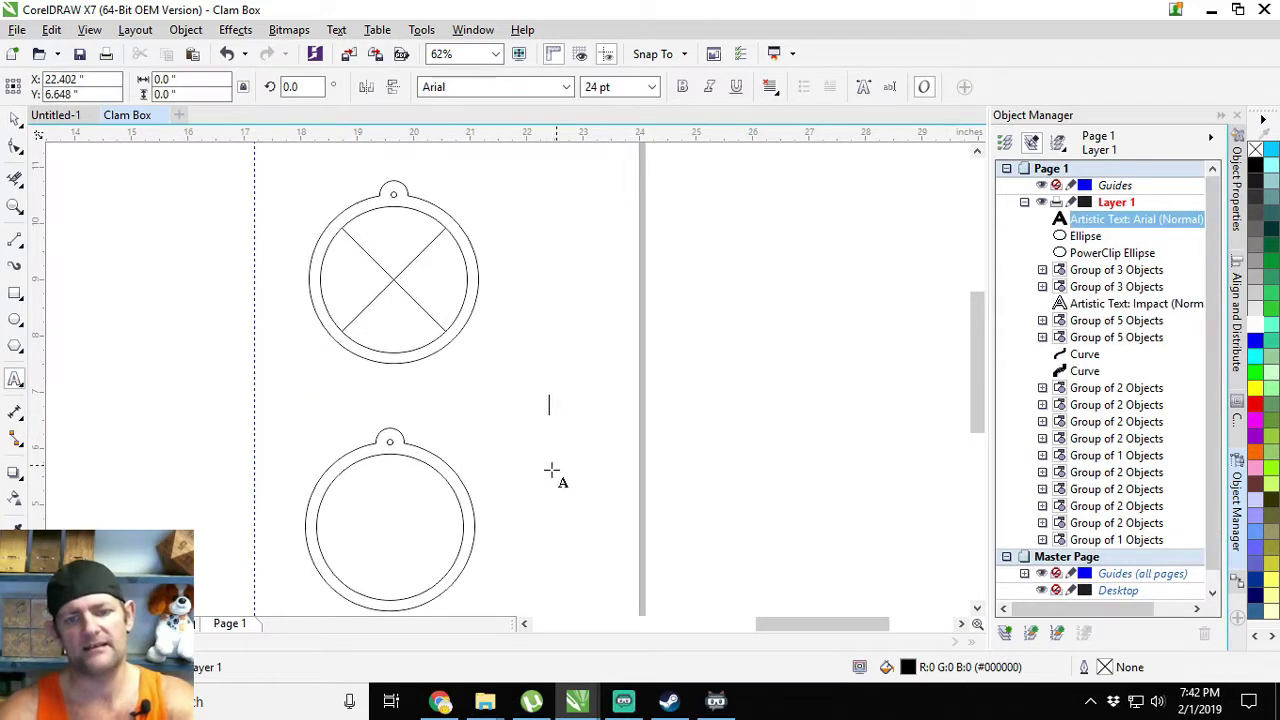
pyautogui.write('MEr')
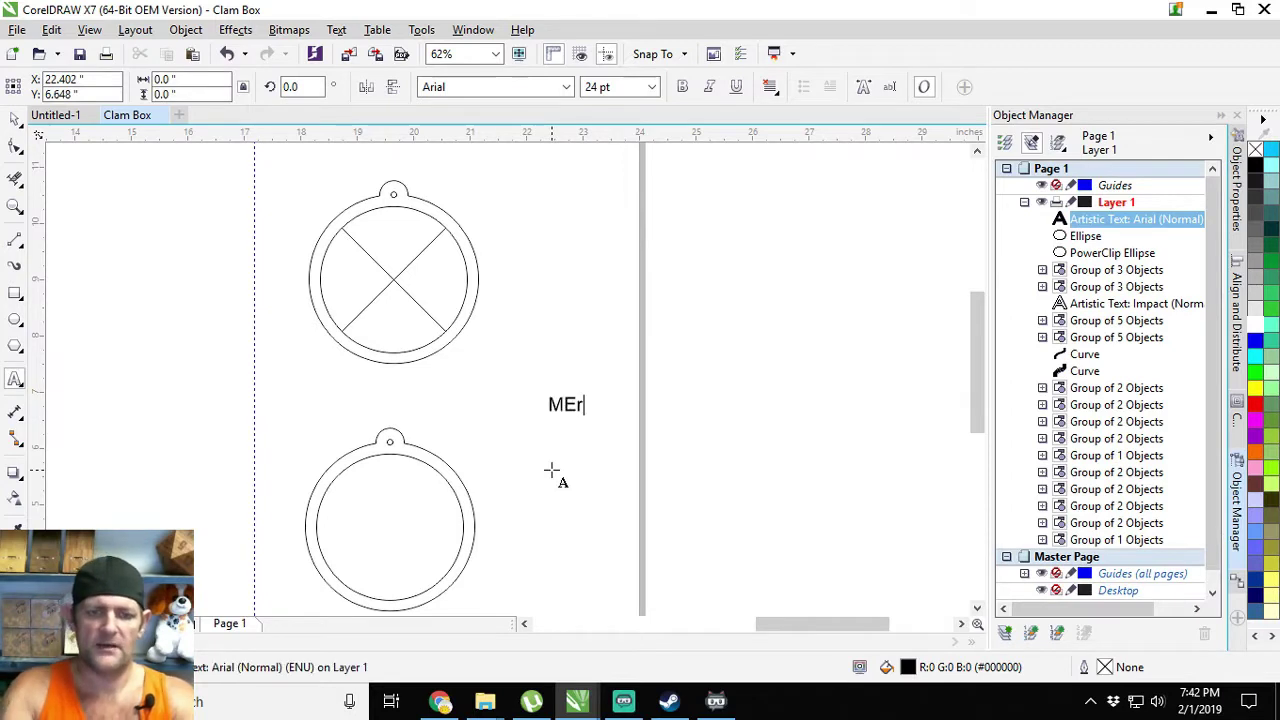
pyautogui.press('BackSpace')
pyautogui.press('BackSpace')
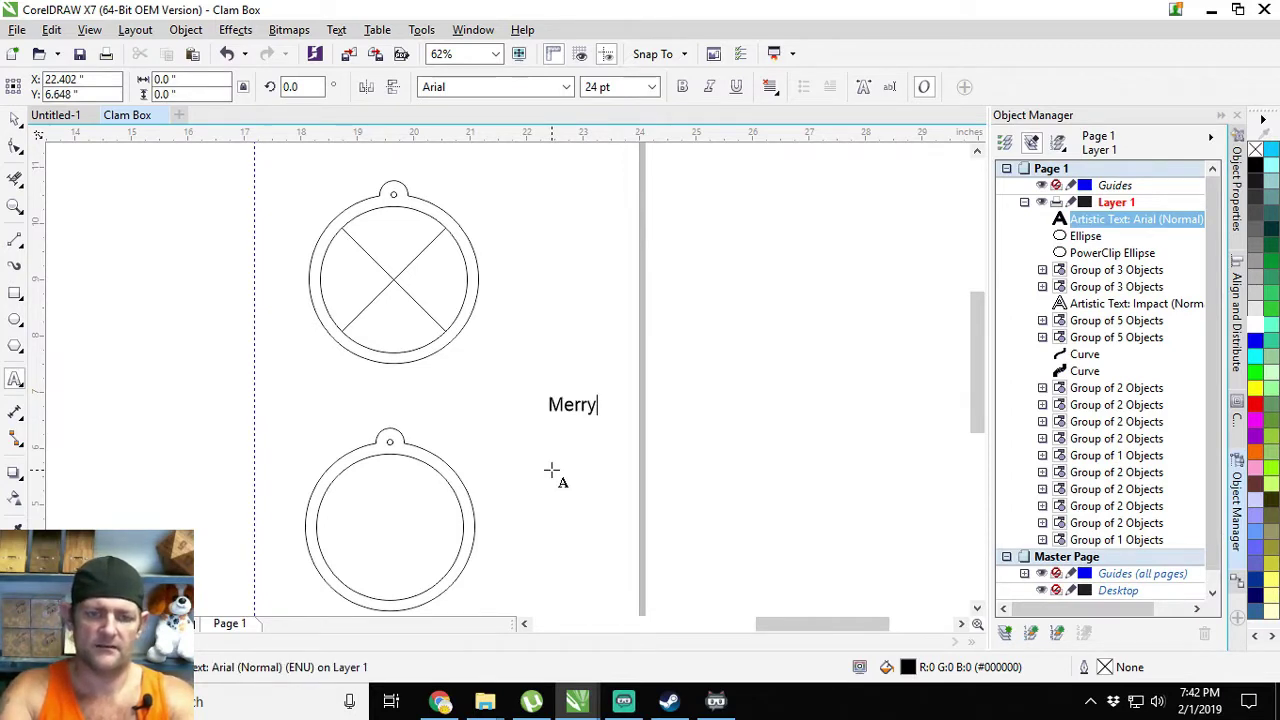
pyautogui.write('erry')
pyautogui.click(551, 470)
pyautogui.write('Christmas')
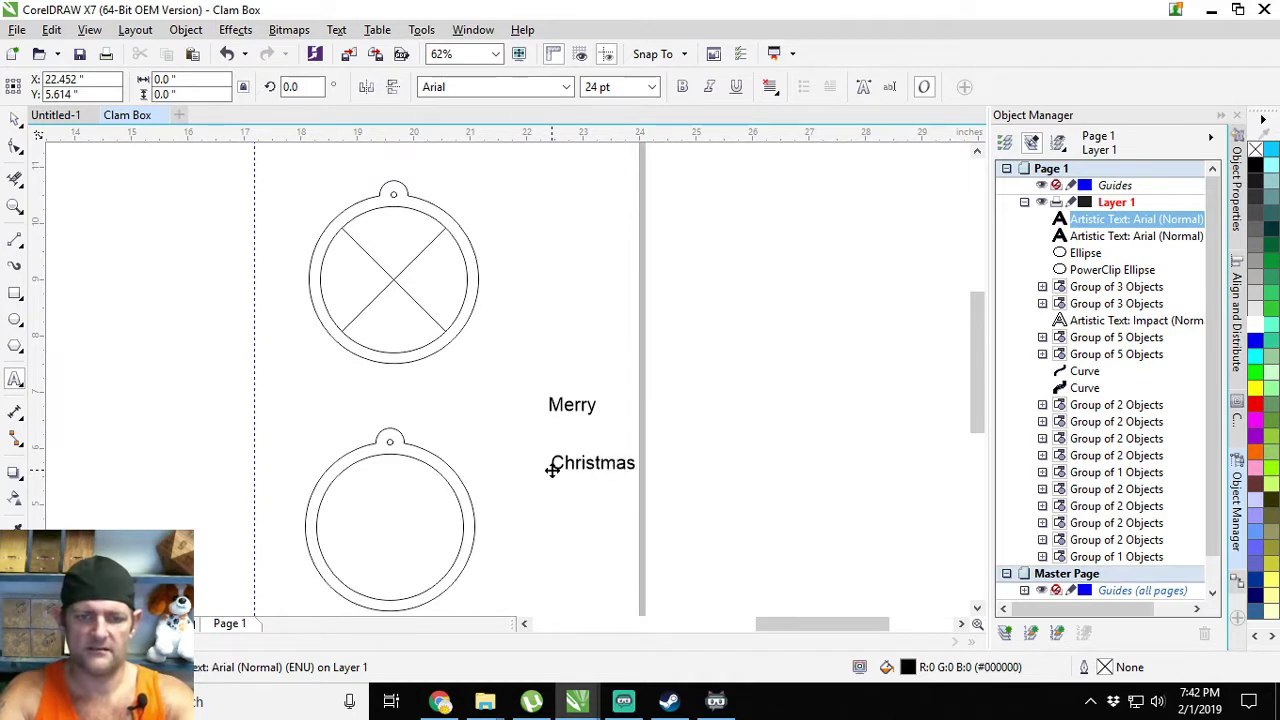
pyautogui.click(571, 530)
# - Type '2019' below Christmas, then select all three text lines
pyautogui.write('2019')
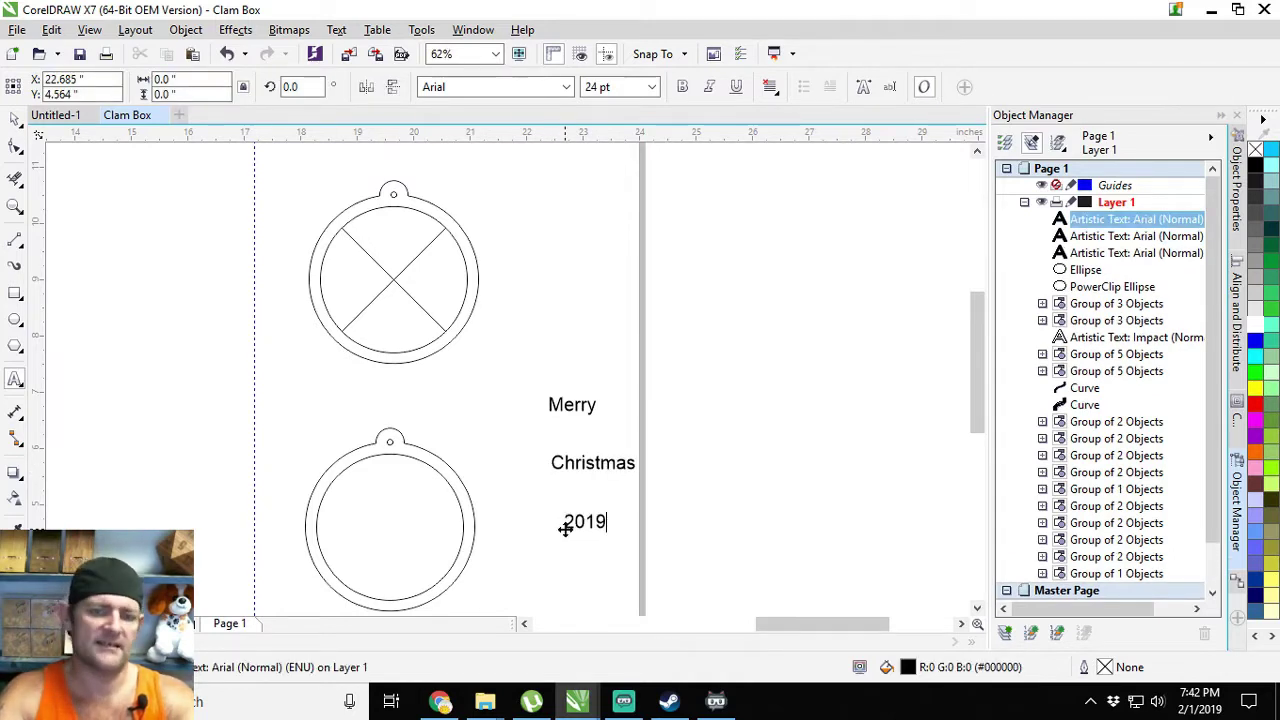
pyautogui.press('Escape')
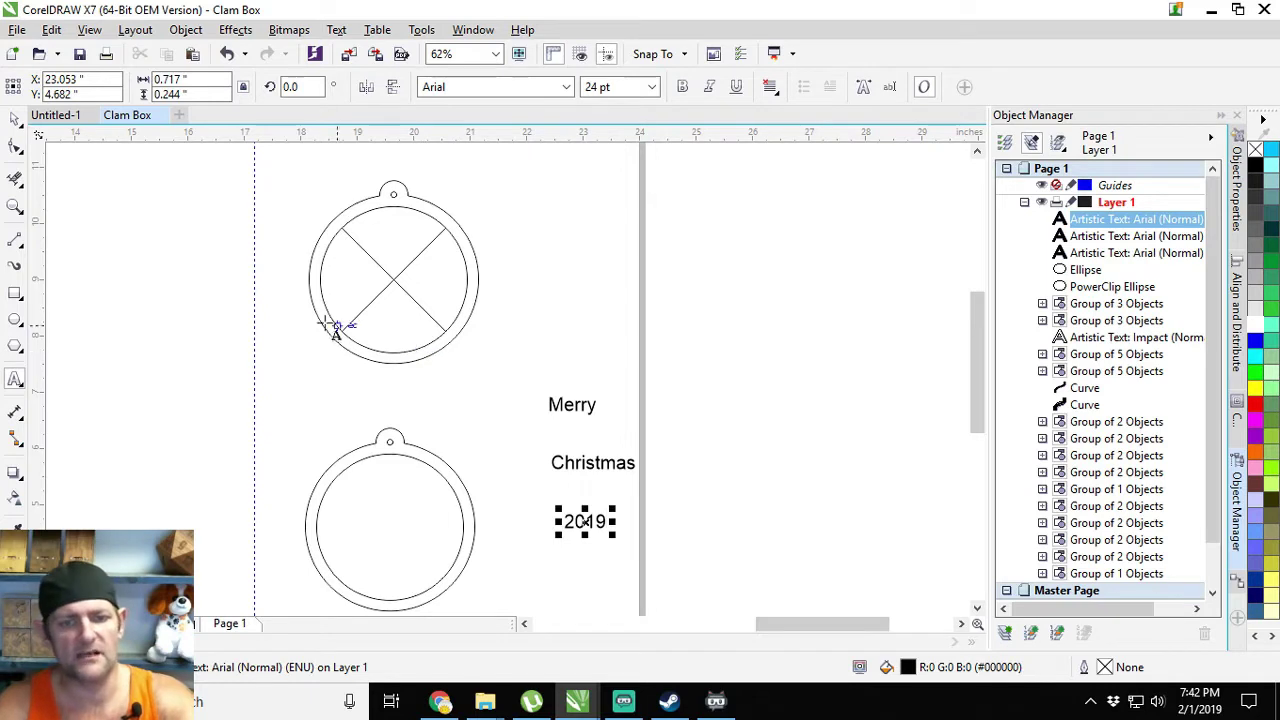
pyautogui.click(14, 118)
pyautogui.moveTo(730, 345); pyautogui.dragTo(521, 563)
# - Set Merry, Christmas and 2019 in the Dancing Script font
pyautogui.click(566, 87)
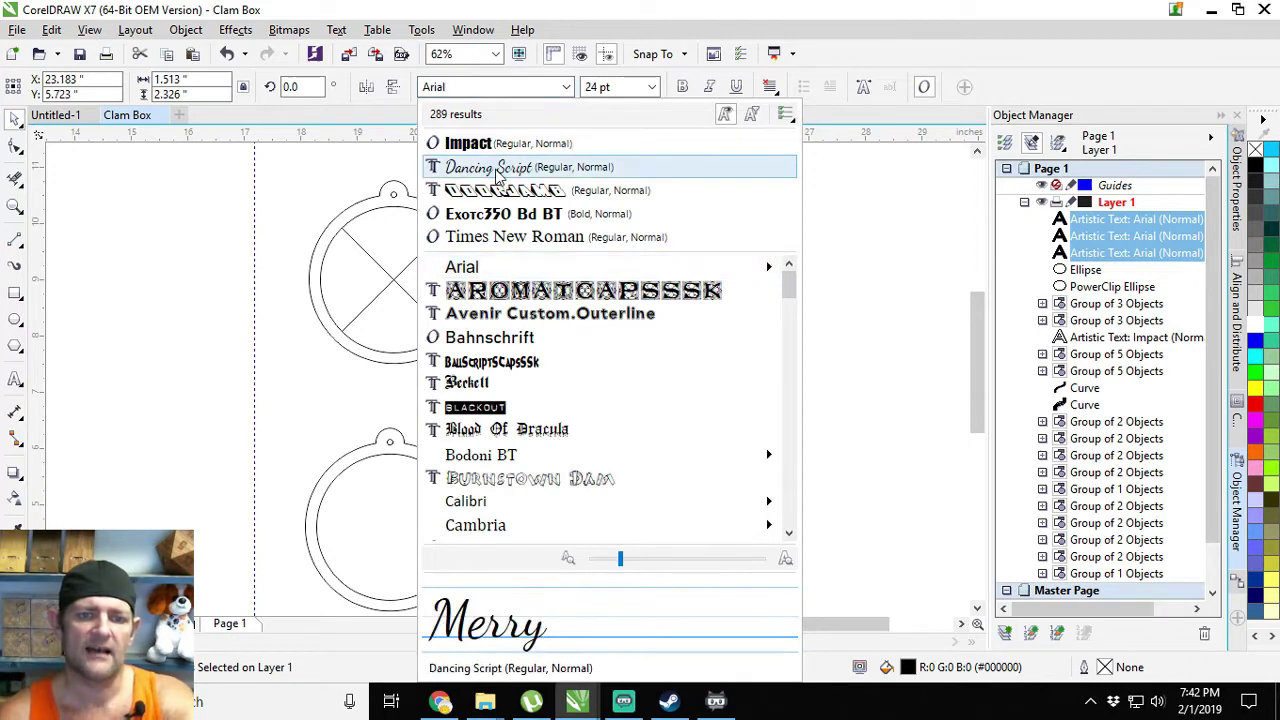
pyautogui.click(497, 170)
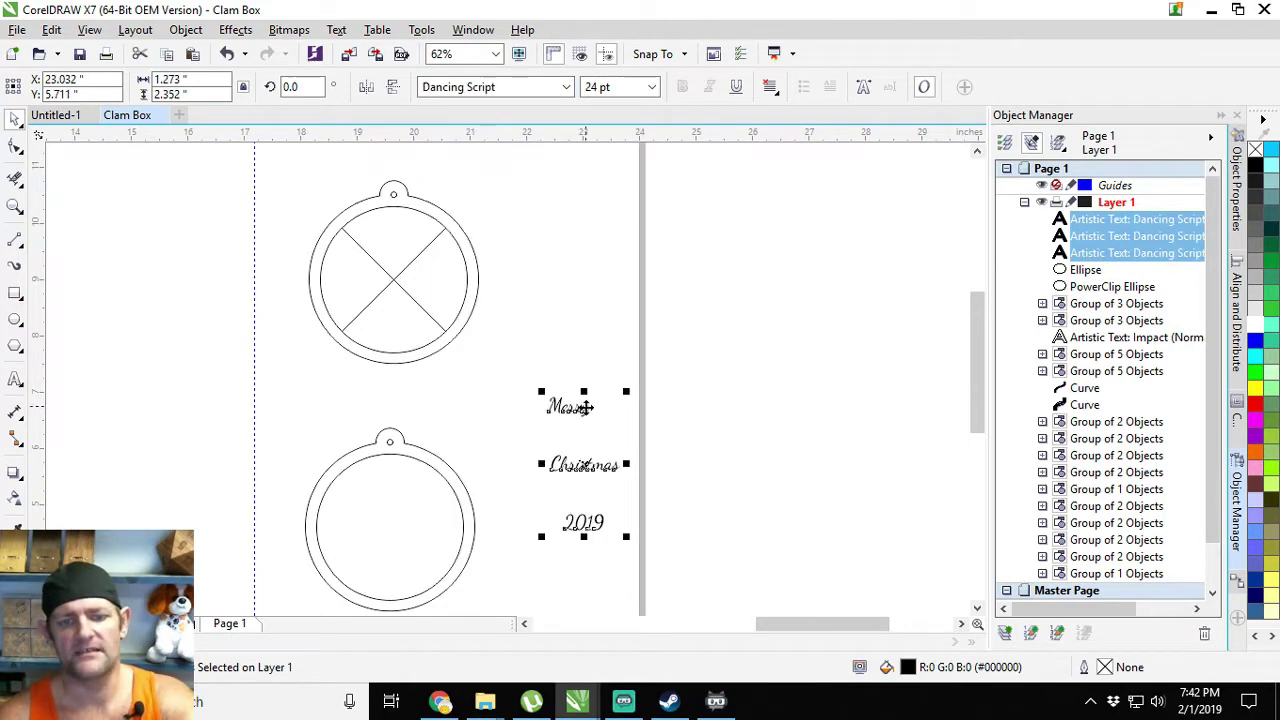
pyautogui.scroll(2, 600, 432)
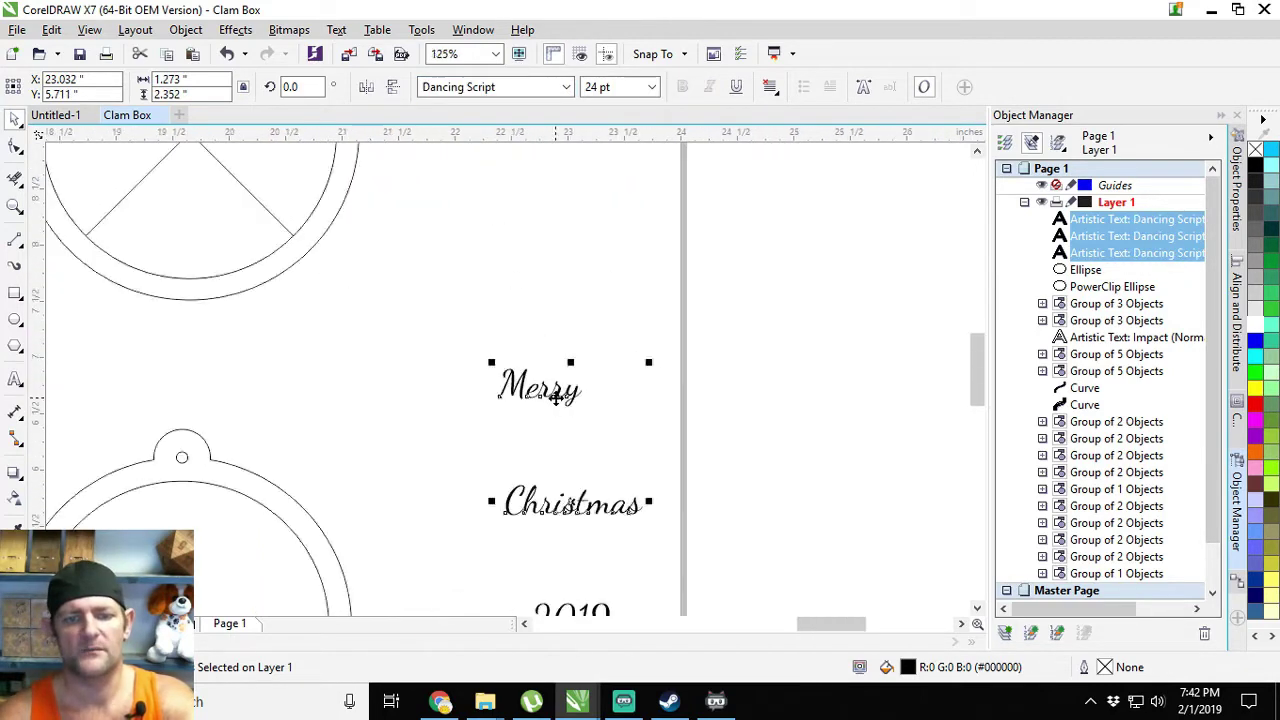
pyautogui.scroll(-2, 555, 396)
# - Scale 'Merry' to about 79 pt and place it above 'Christmas' and '2019'
pyautogui.click(717, 432)
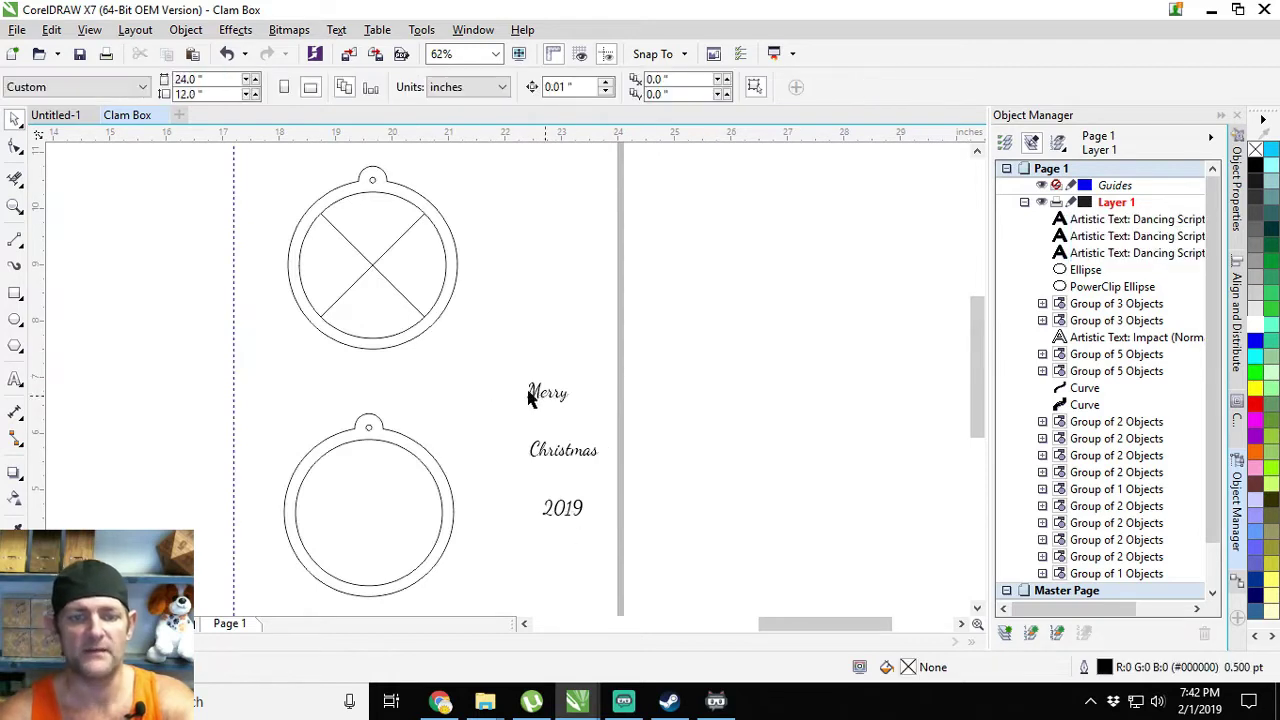
pyautogui.click(532, 395)
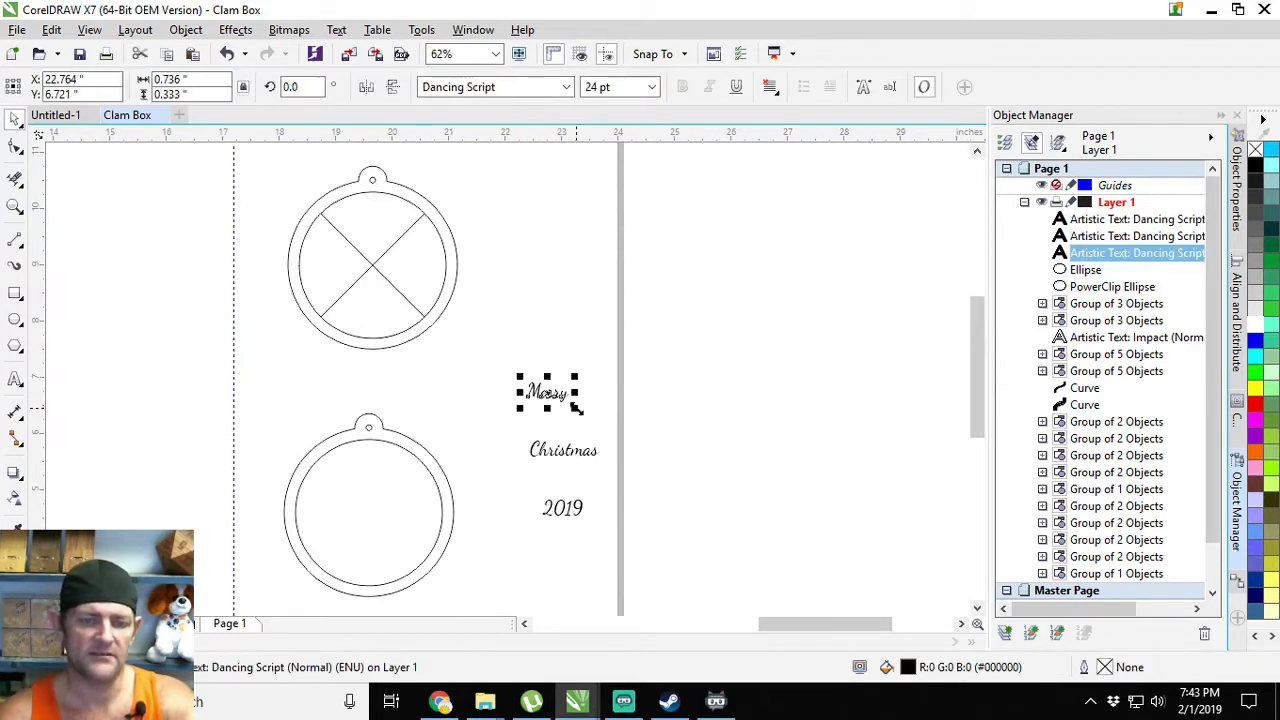
pyautogui.moveTo(575, 408); pyautogui.dragTo(751, 500)
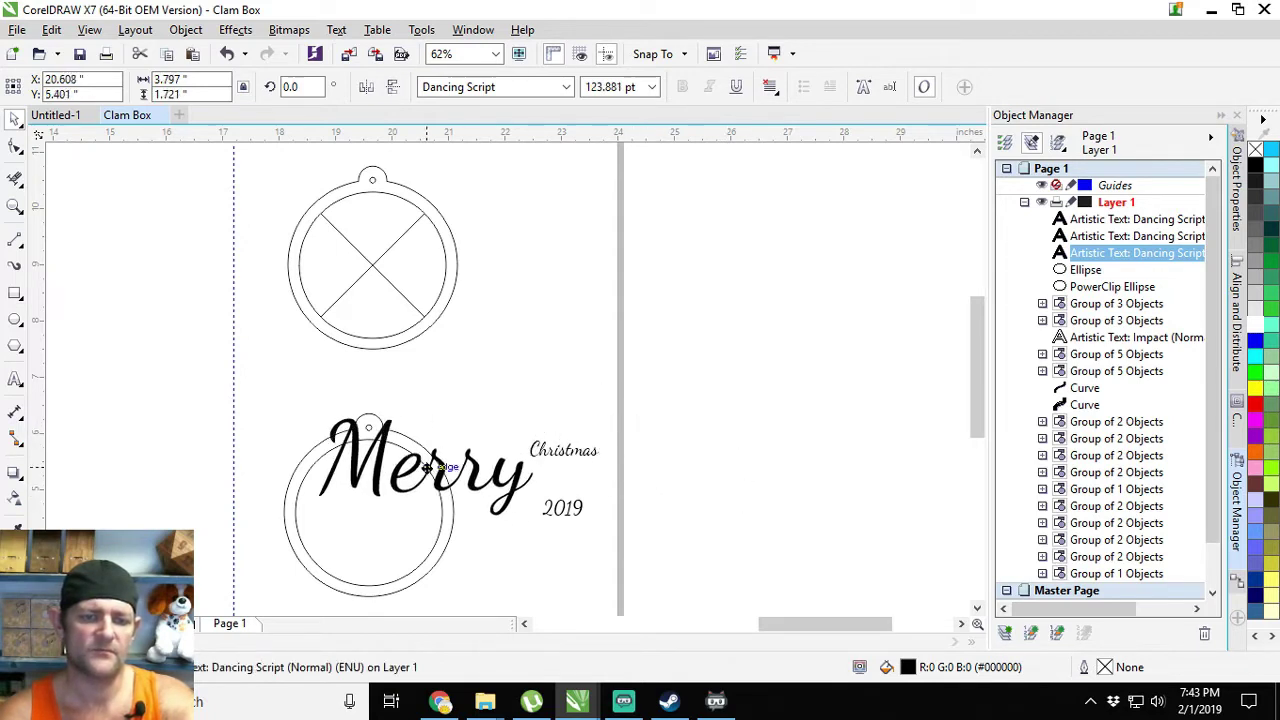
pyautogui.moveTo(427, 467); pyautogui.dragTo(384, 490)
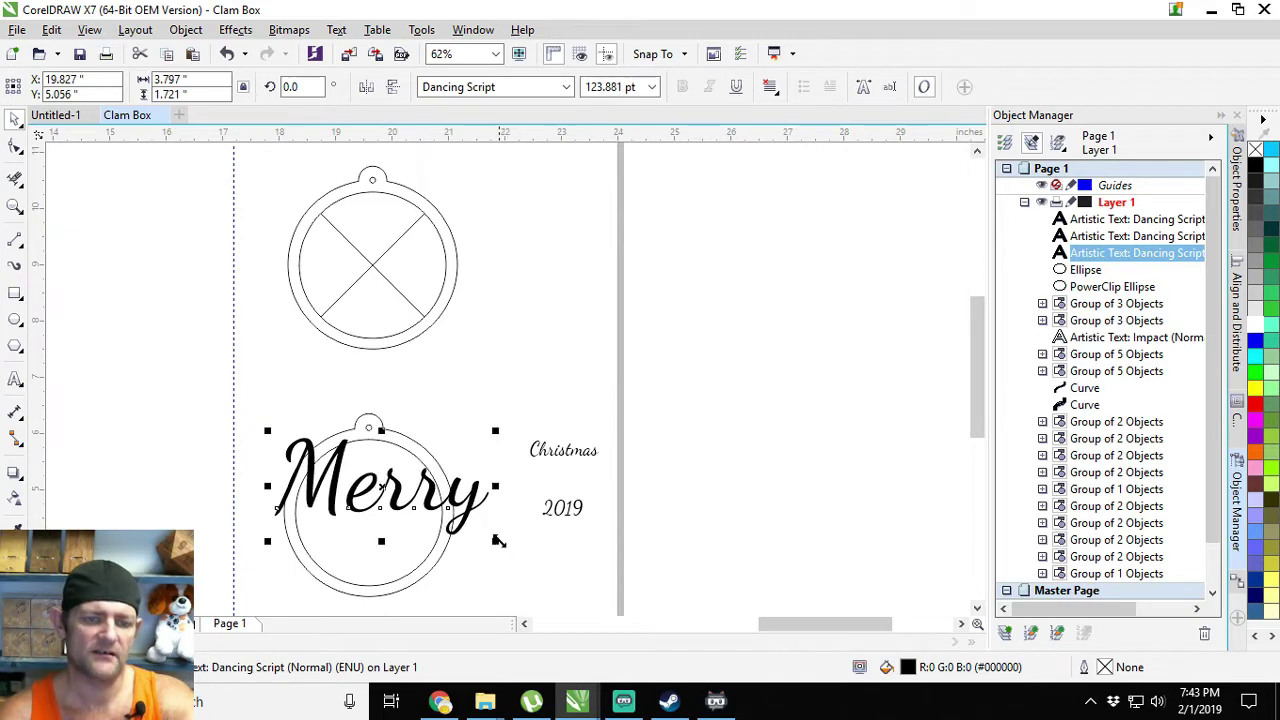
pyautogui.moveTo(498, 540); pyautogui.dragTo(456, 522)
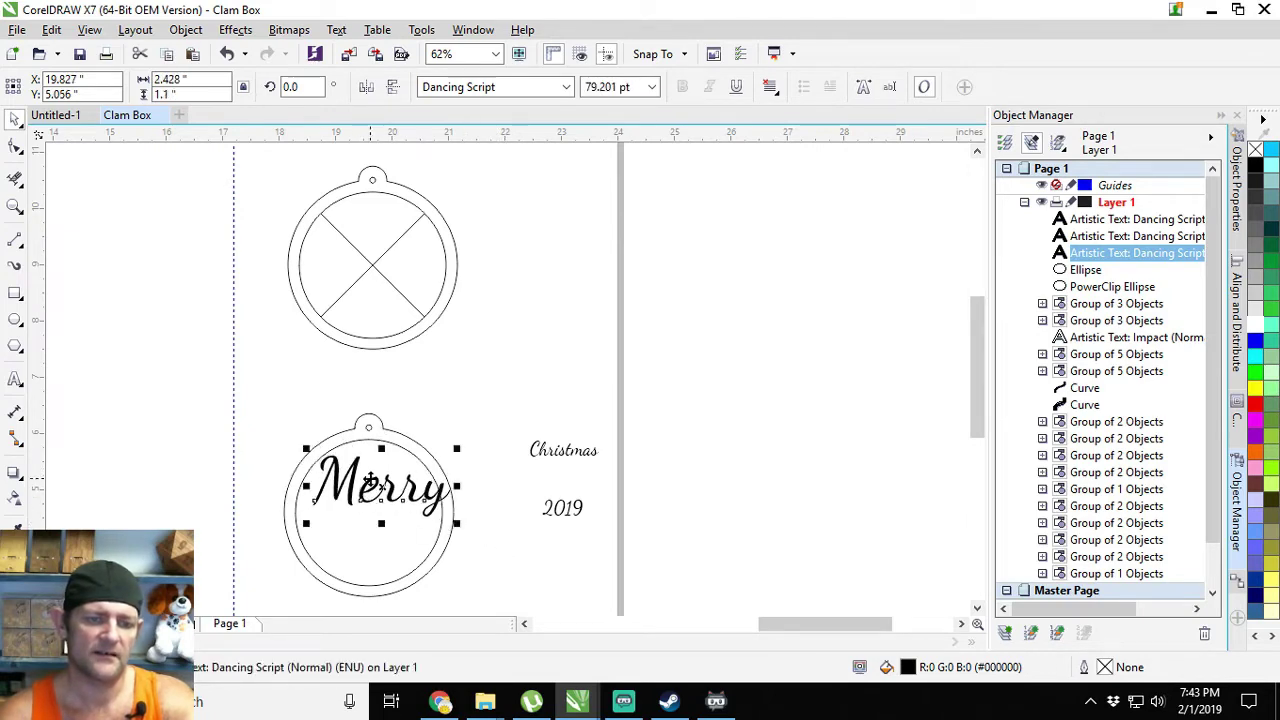
pyautogui.scroll(1, 368, 480)
pyautogui.scroll(1, 588, 412)
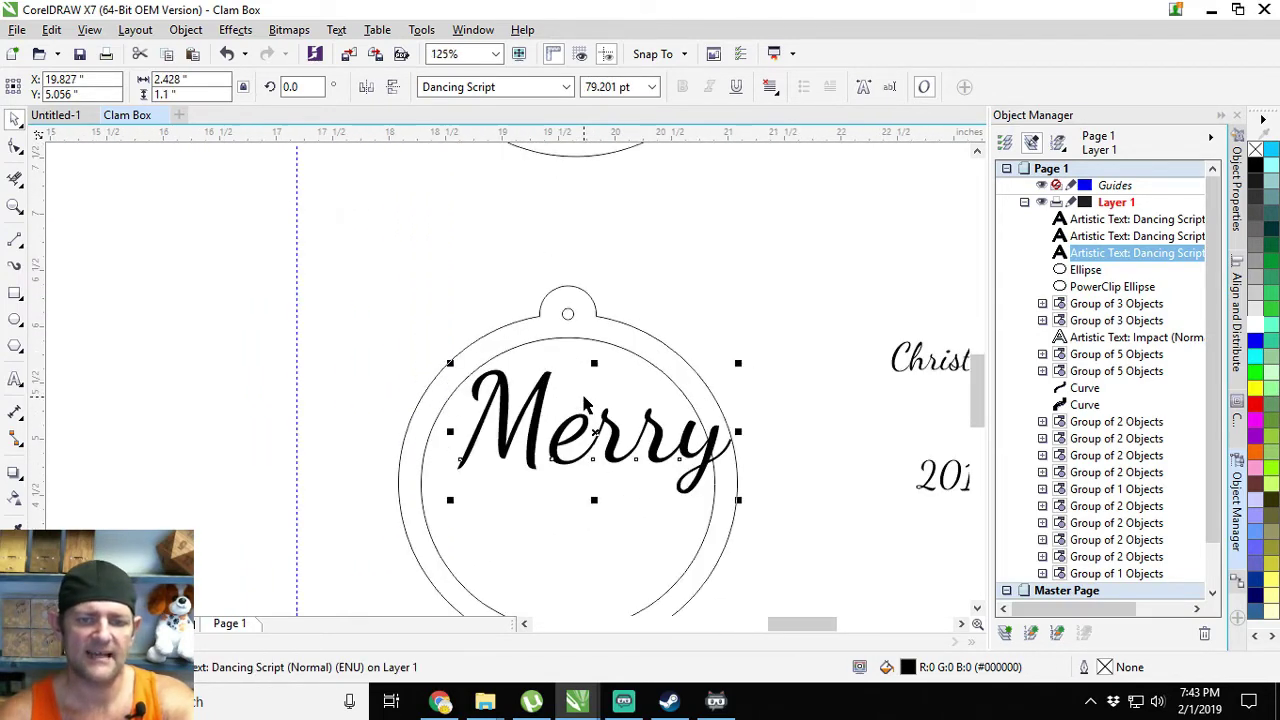
pyautogui.scroll(-1, 588, 412)
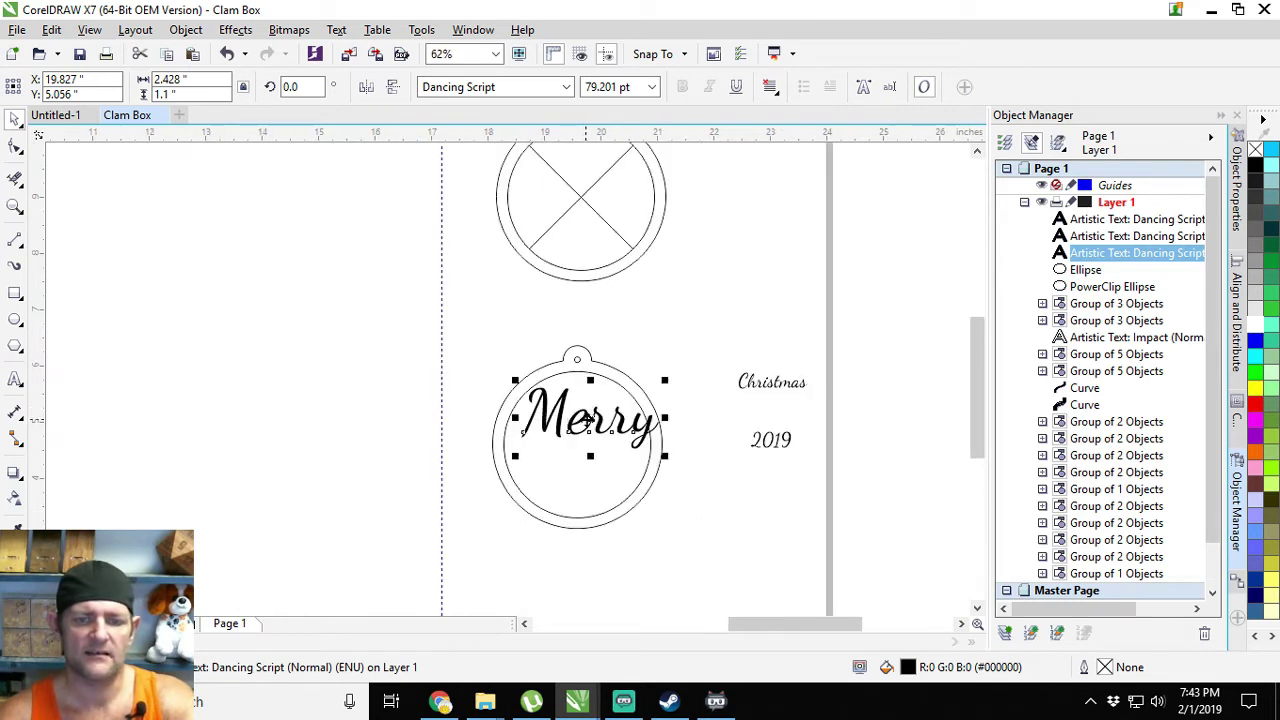
pyautogui.moveTo(588, 420); pyautogui.dragTo(786, 318)
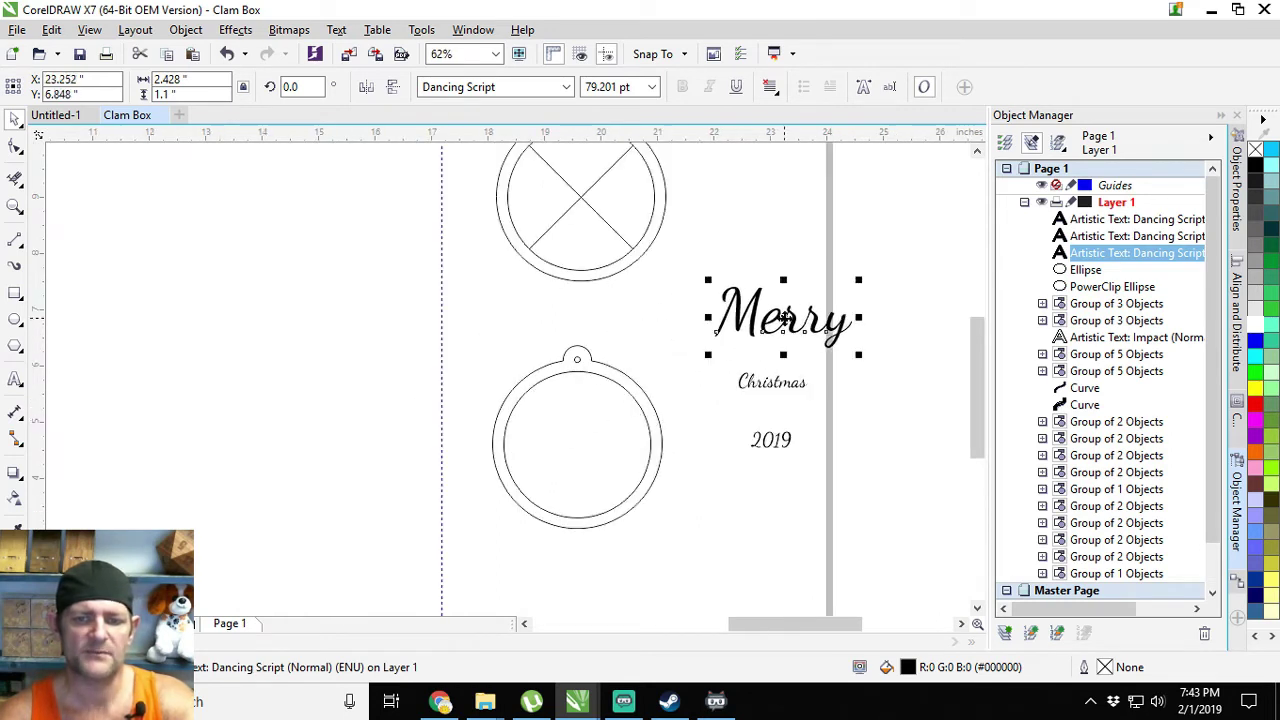
# - Pull the lower ornament's outer circle off to the left and give it a hairline outline
pyautogui.click(639, 408)
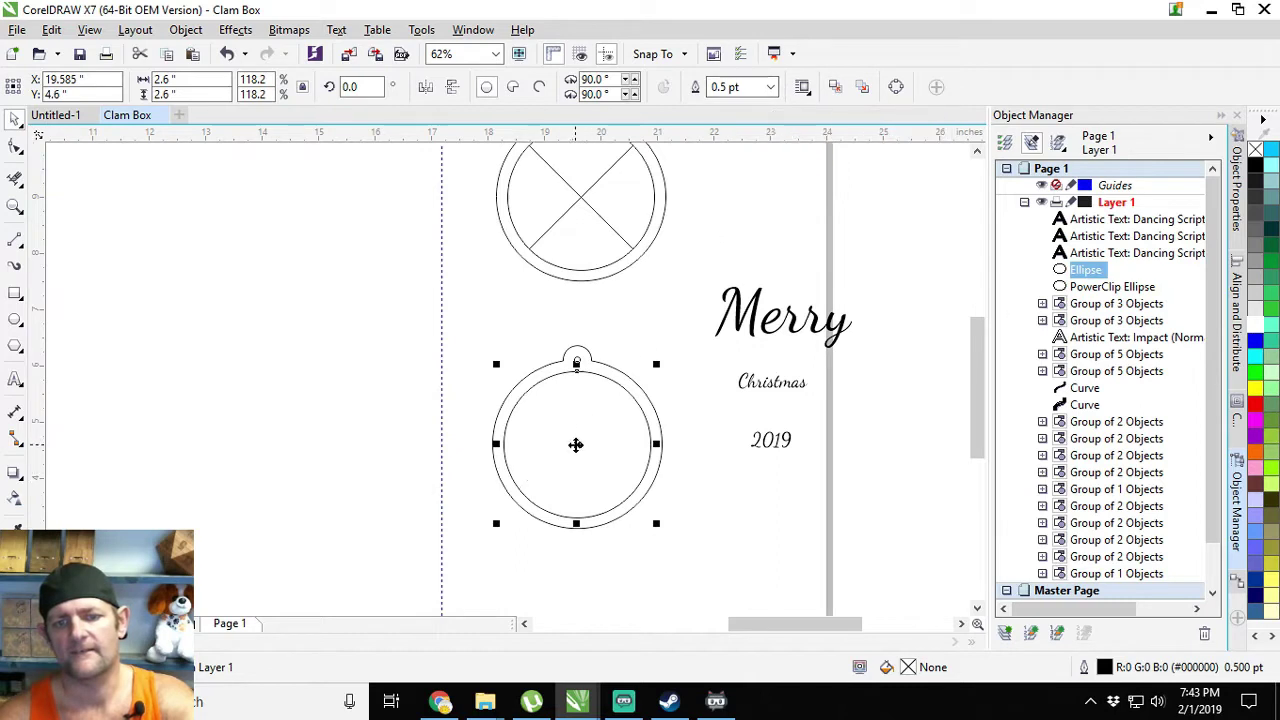
pyautogui.moveTo(576, 444); pyautogui.dragTo(311, 373)
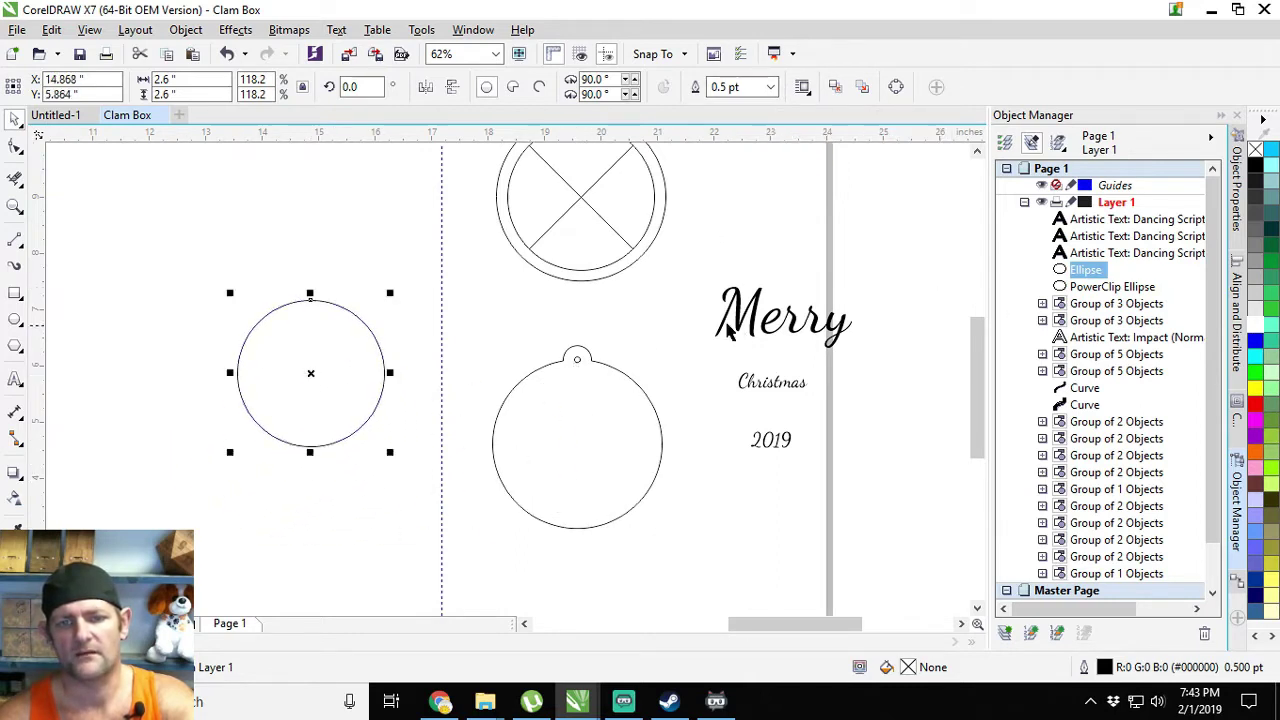
pyautogui.click(769, 88)
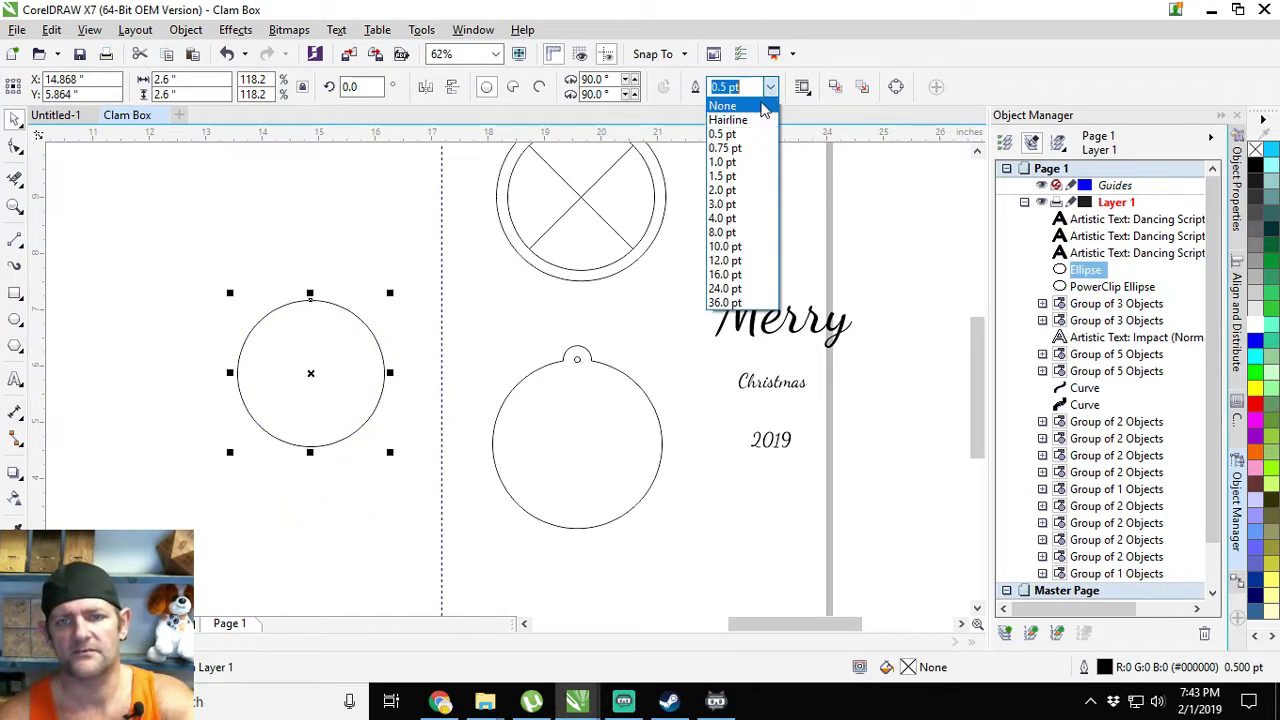
pyautogui.click(750, 120)
# - Move 'Merry' onto the left circle, shrink it to 64.8 pt, and nudge it near the top
pyautogui.click(788, 316)
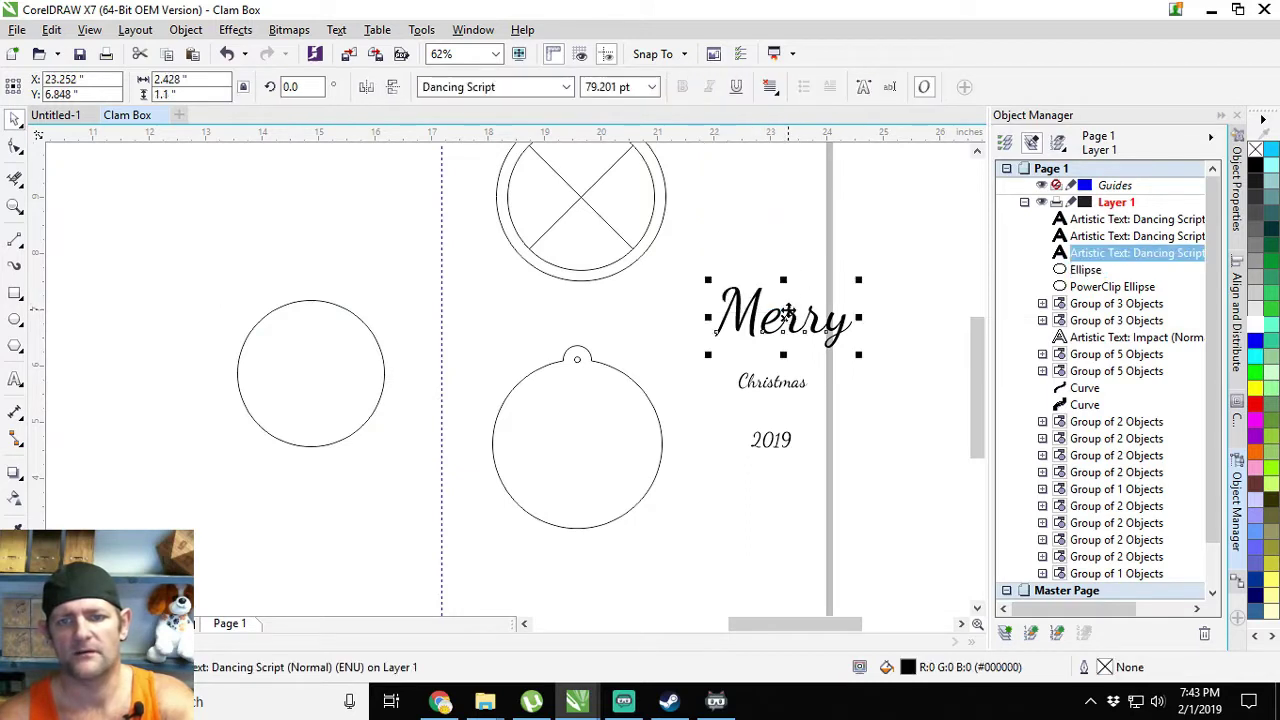
pyautogui.moveTo(788, 316); pyautogui.dragTo(319, 349)
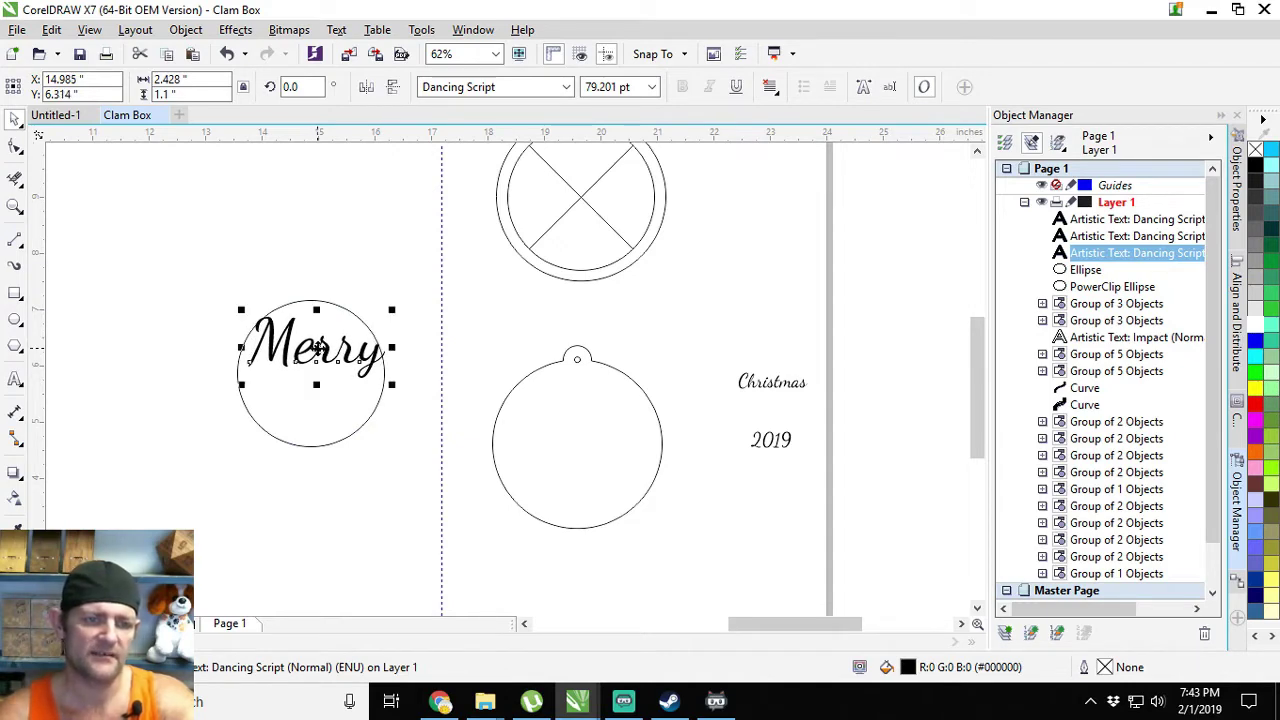
pyautogui.scroll(2, 320, 348)
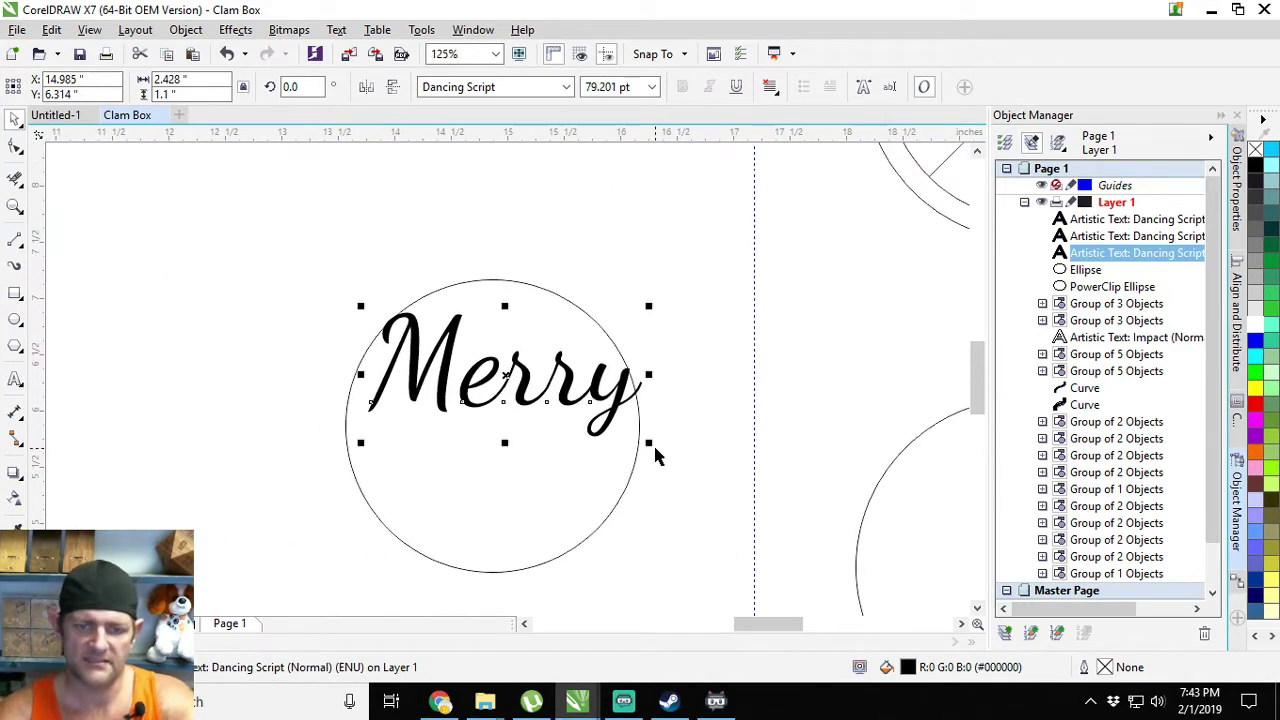
pyautogui.moveTo(648, 441); pyautogui.dragTo(634, 430)
pyautogui.press('Up')
pyautogui.press('Up')
pyautogui.press('Up')
pyautogui.press('Up')
pyautogui.press('Up')
pyautogui.press('Up')
pyautogui.press('Up')
pyautogui.press('Up')
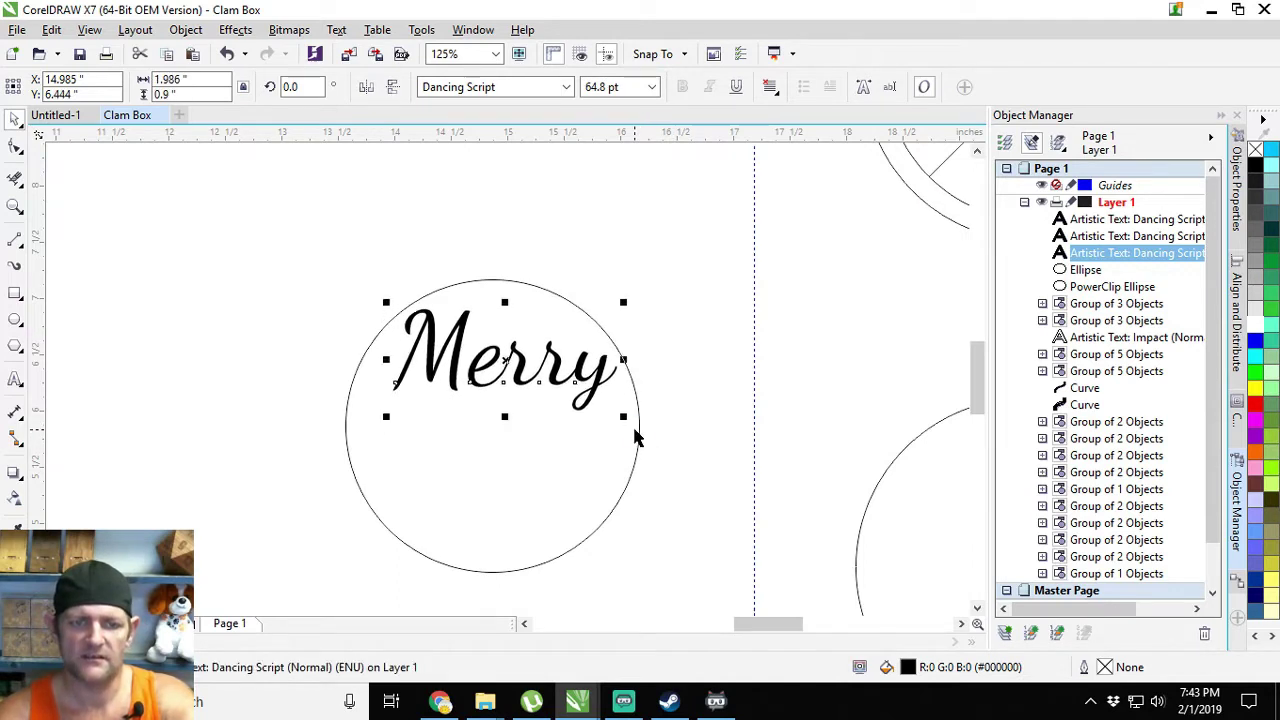
pyautogui.press('Up')
pyautogui.press('Up')
pyautogui.press('Right')
pyautogui.press('Right')
pyautogui.press('Right')
pyautogui.press('Right')
pyautogui.press('Right')
pyautogui.press('Right')
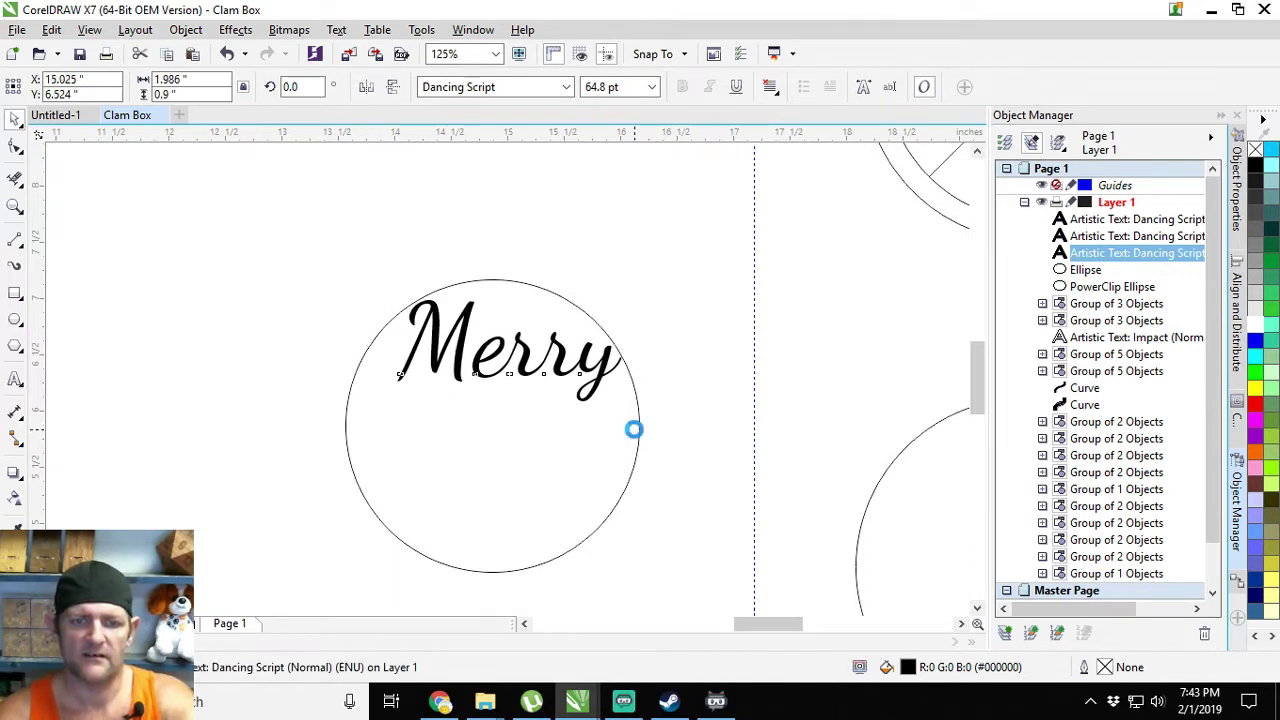
pyautogui.press('Up')
pyautogui.press('Up')
pyautogui.press('Up')
pyautogui.press('Up')
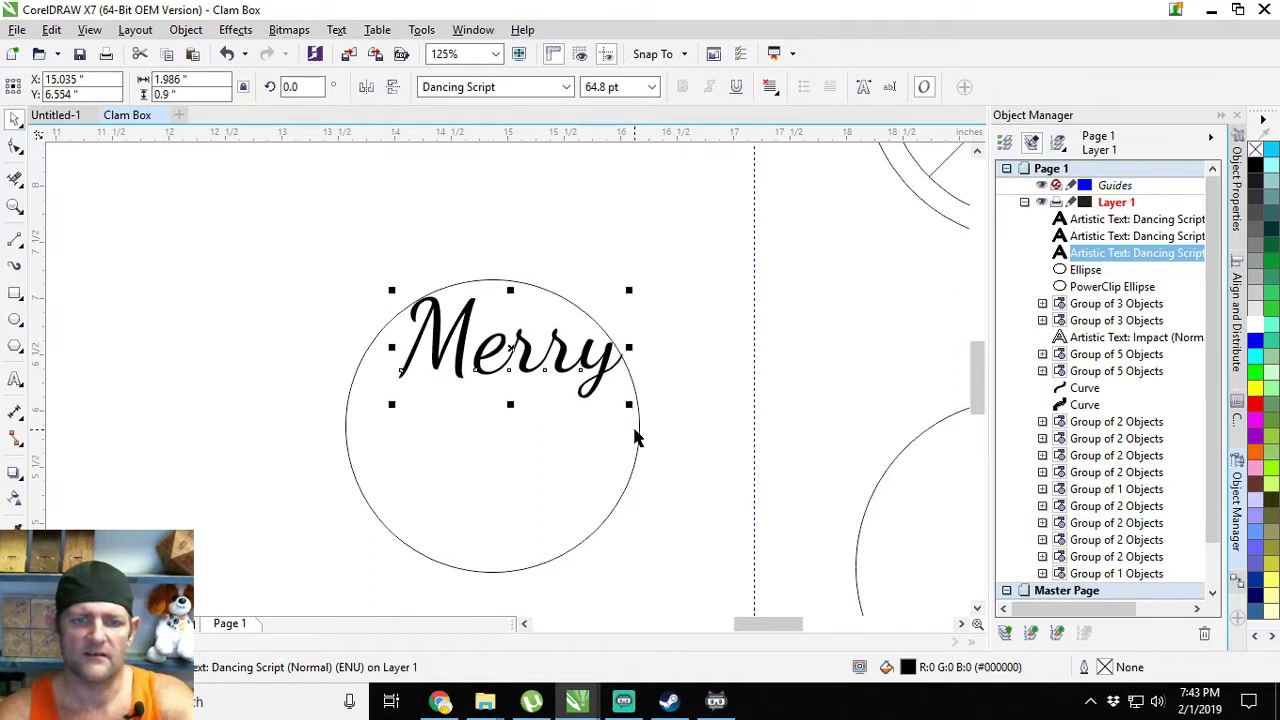
pyautogui.press('Left')
pyautogui.press('Left')
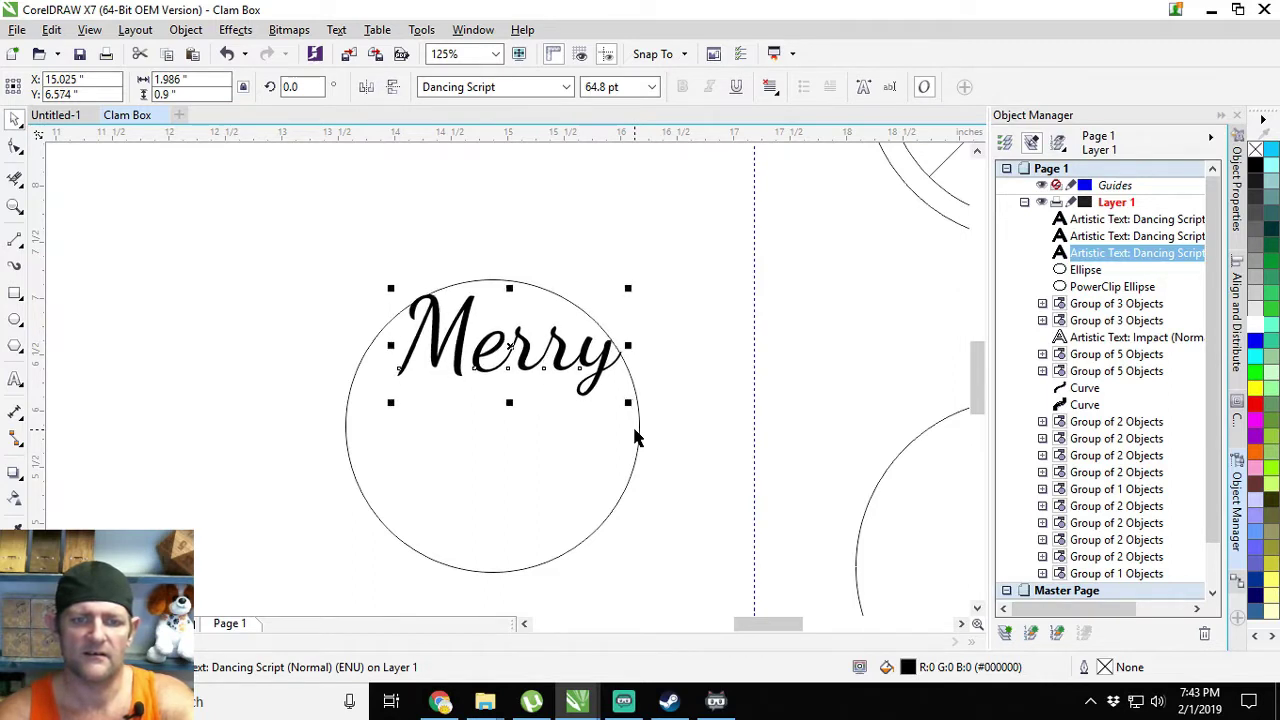
pyautogui.scroll(-1, 637, 437)
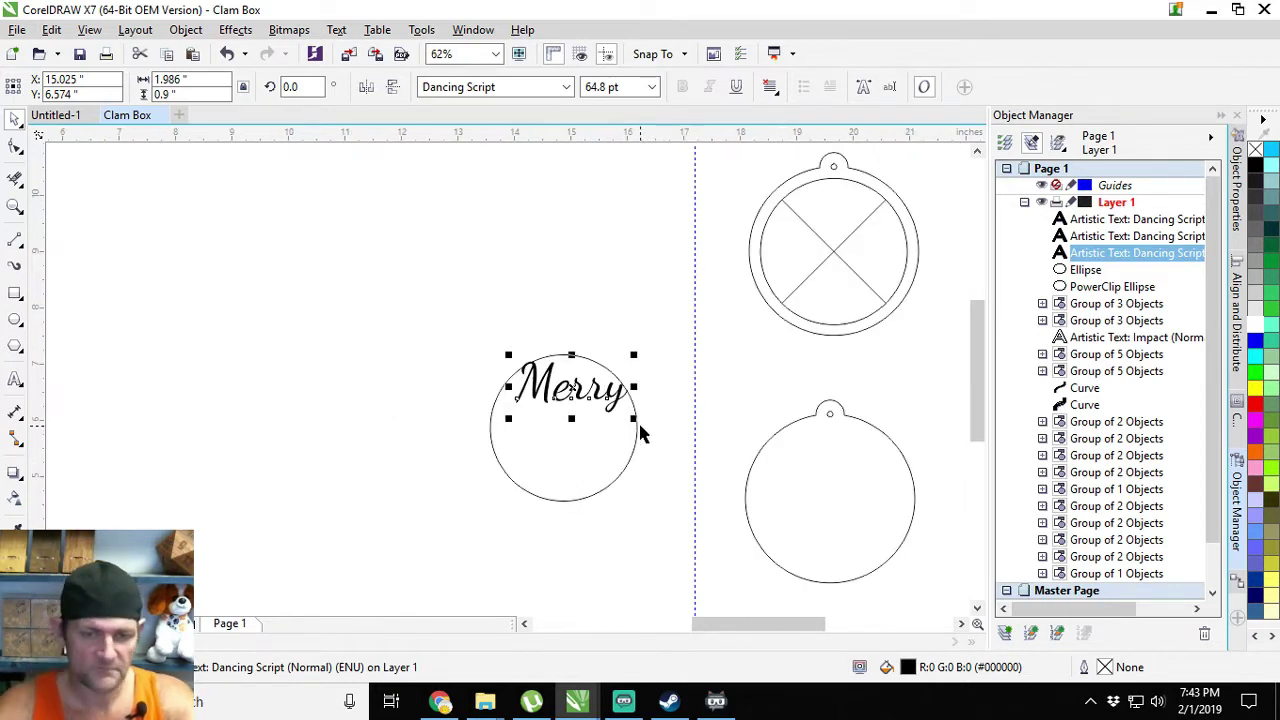
pyautogui.moveTo(696, 430); pyautogui.dragTo(497, 407)
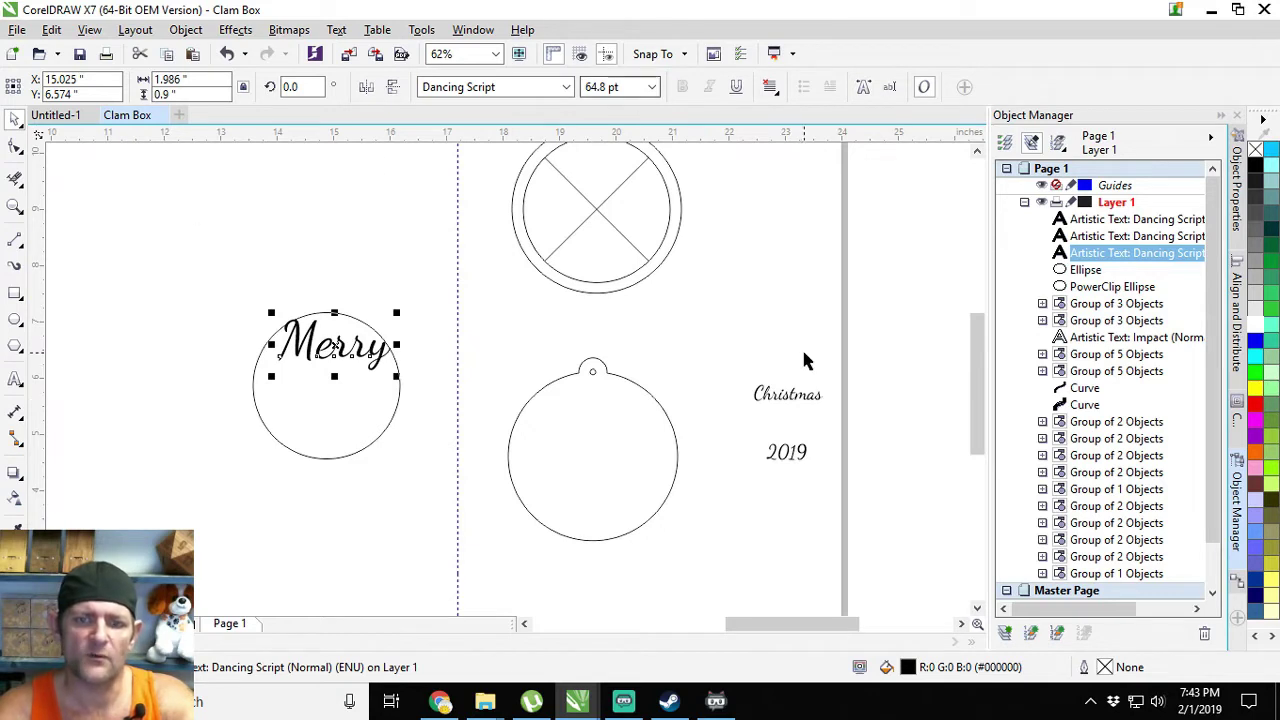
# - Set the word 'Christmas' to 64.8 pt
pyautogui.click(787, 395)
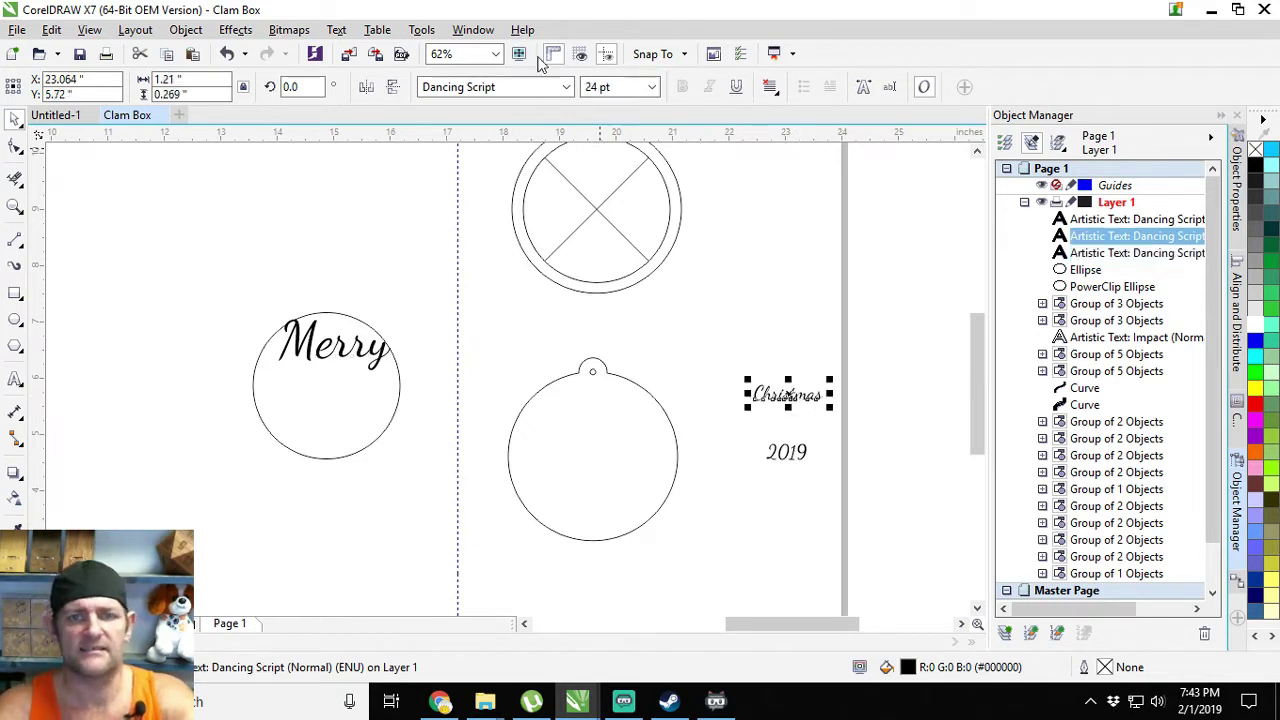
pyautogui.click(600, 87)
pyautogui.write('64')
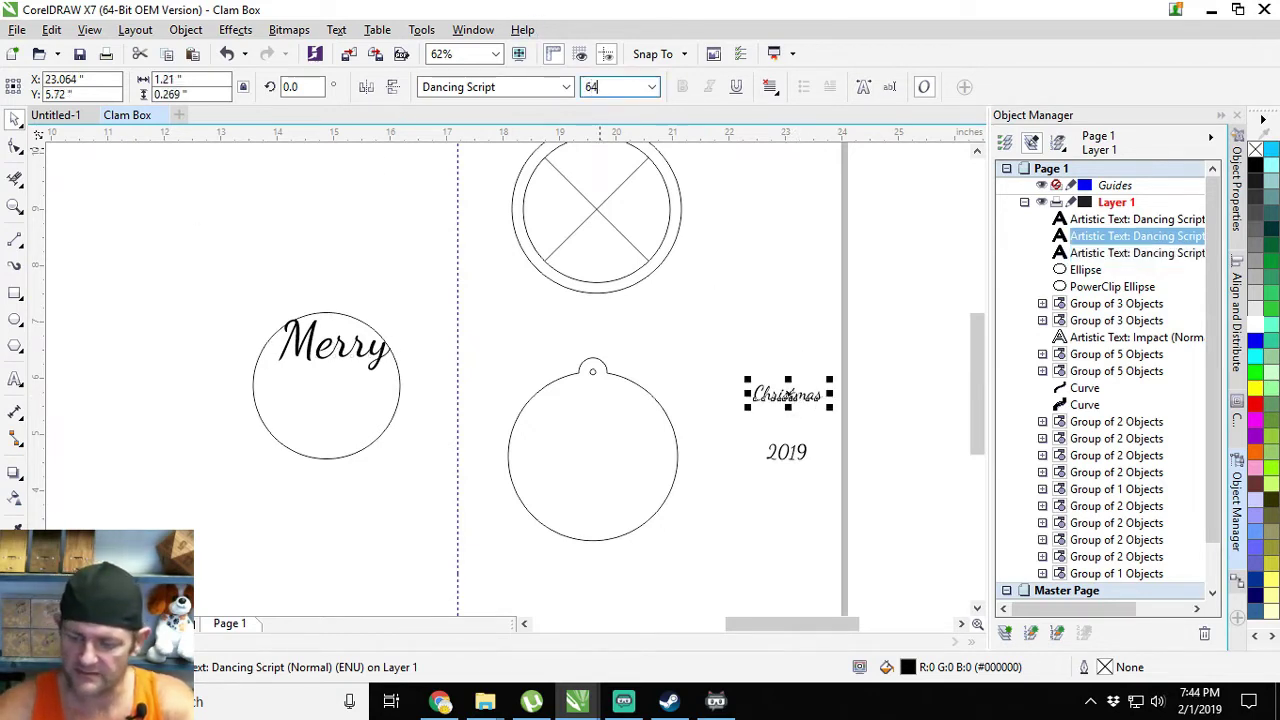
pyautogui.write('.8')
pyautogui.press('Return')
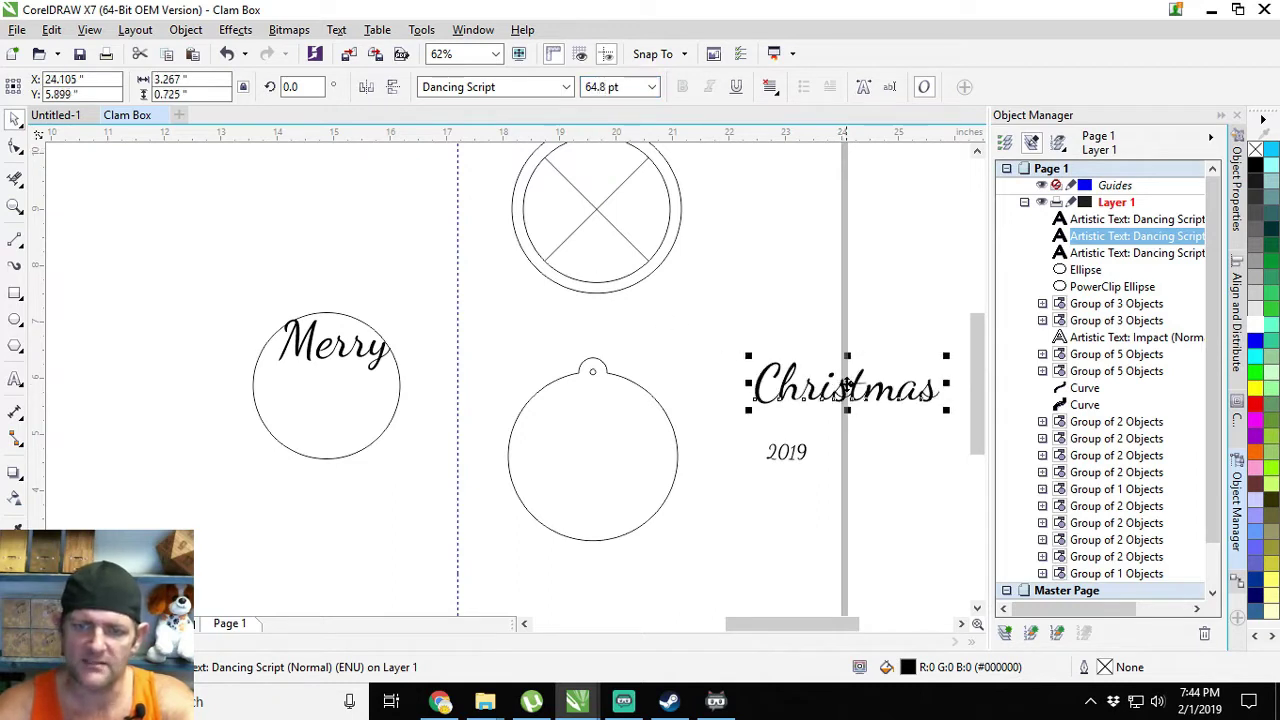
# - Move 'Christmas' under Merry in the left circle and shrink it to 53.599 pt
pyautogui.moveTo(847, 385); pyautogui.dragTo(335, 376)
pyautogui.scroll(1, 357, 391)
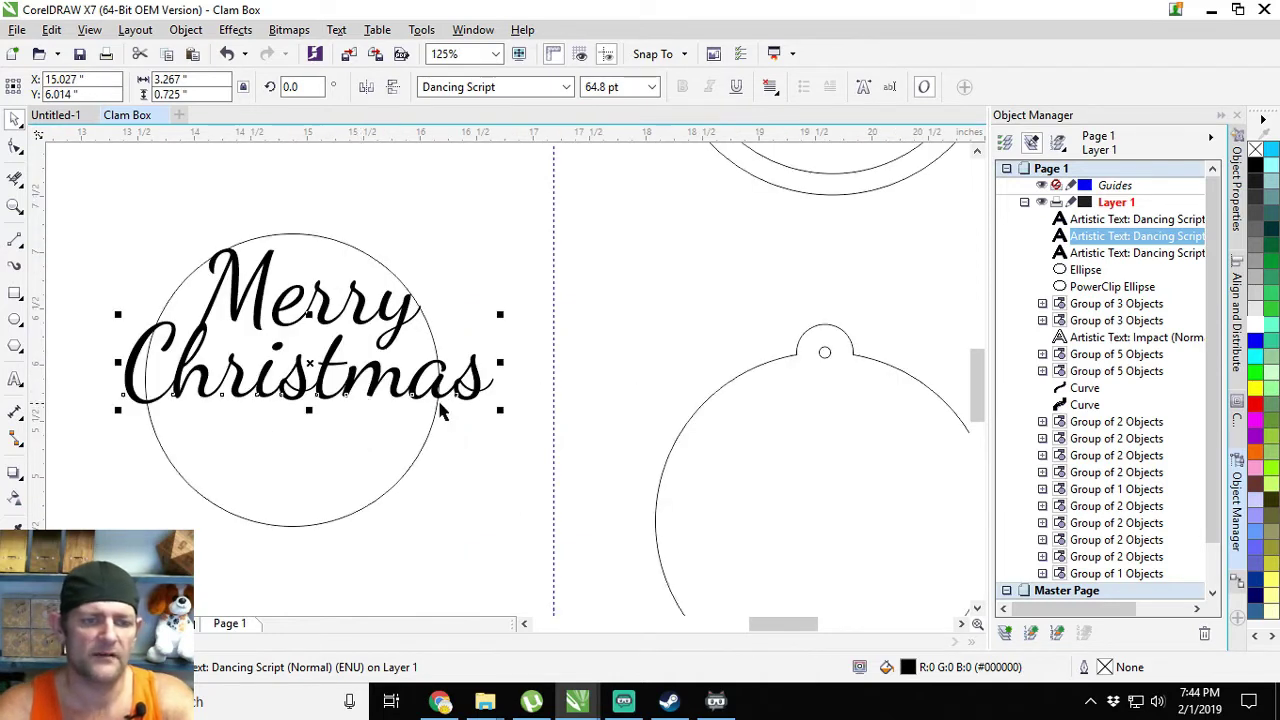
pyautogui.moveTo(500, 413)
pyautogui.mouseDown()
pyautogui.moveTo(477, 403)
pyautogui.moveTo(485, 410)
pyautogui.mouseUp()
pyautogui.press('Left')
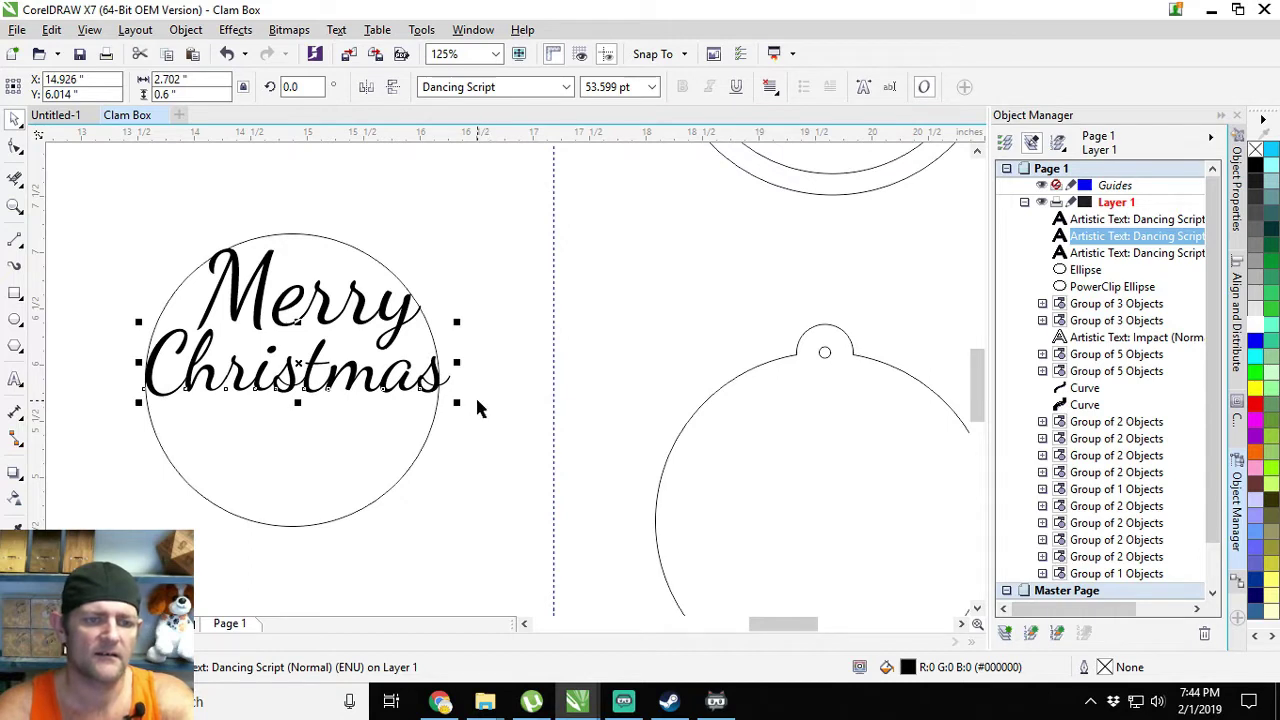
pyautogui.scroll(-2, 477, 408)
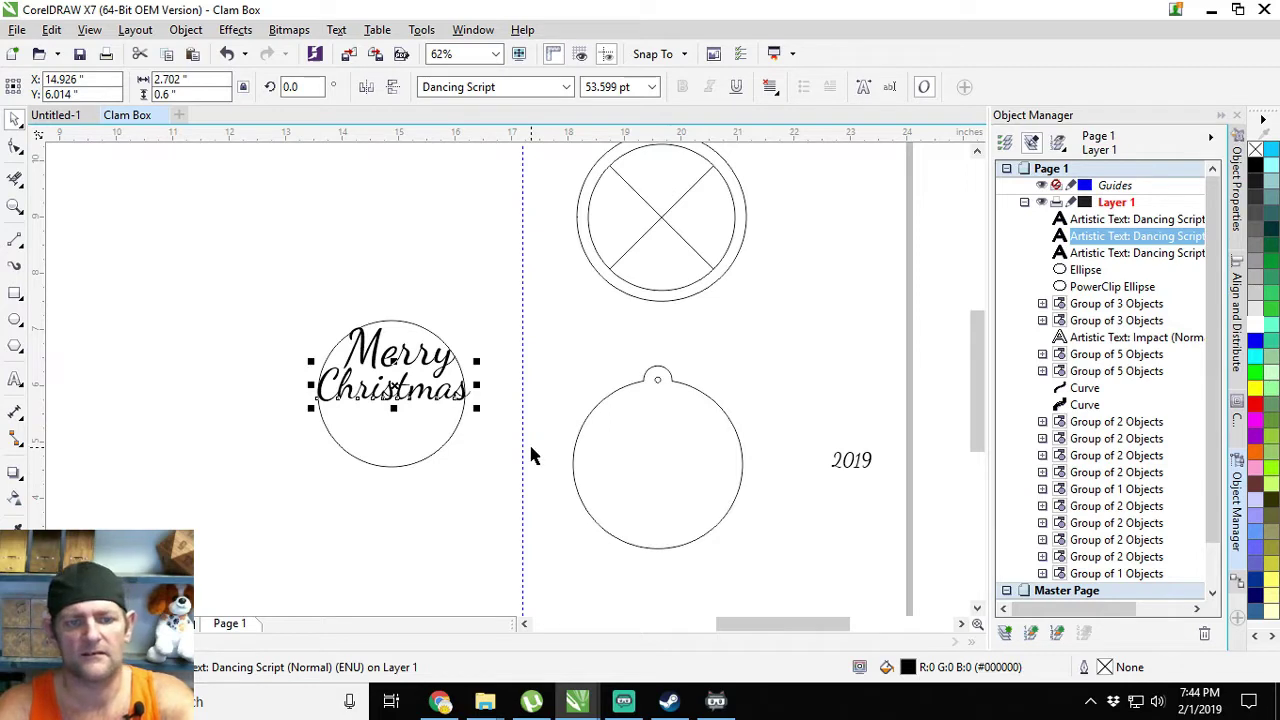
# - Drag '2019' just below the circle and nudge it up toward it
pyautogui.click(862, 466)
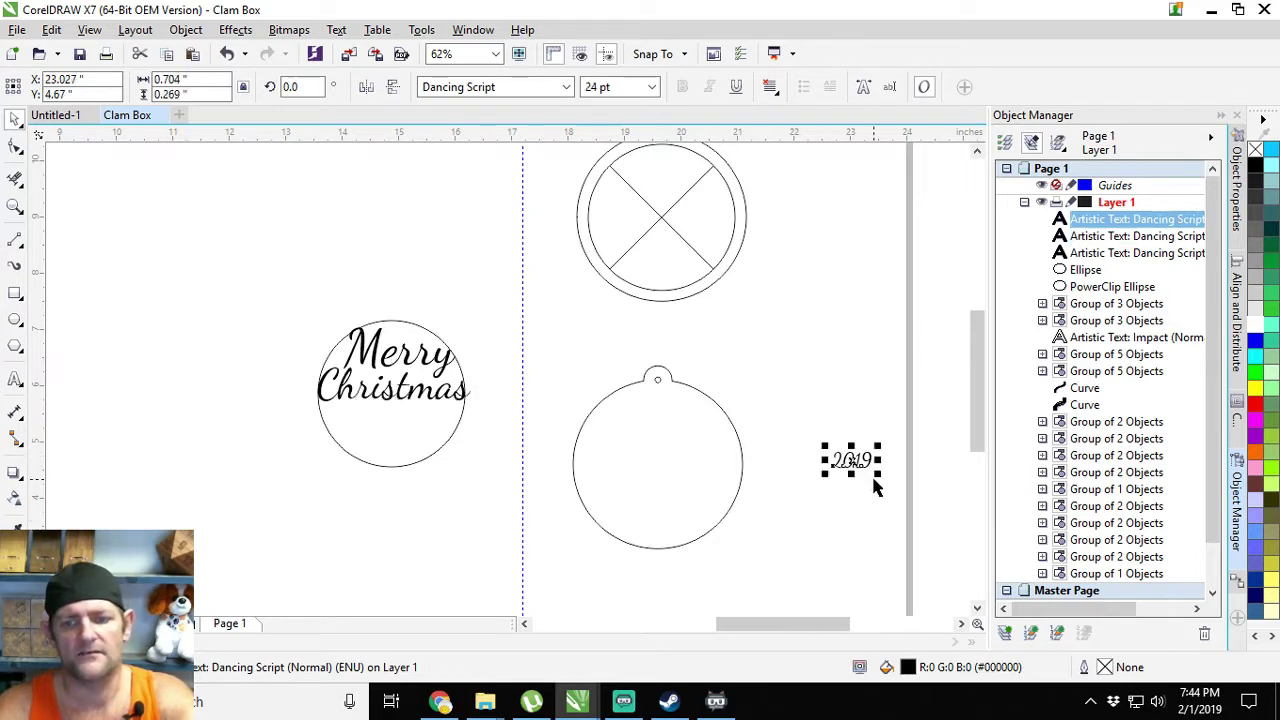
pyautogui.moveTo(853, 459); pyautogui.dragTo(447, 512)
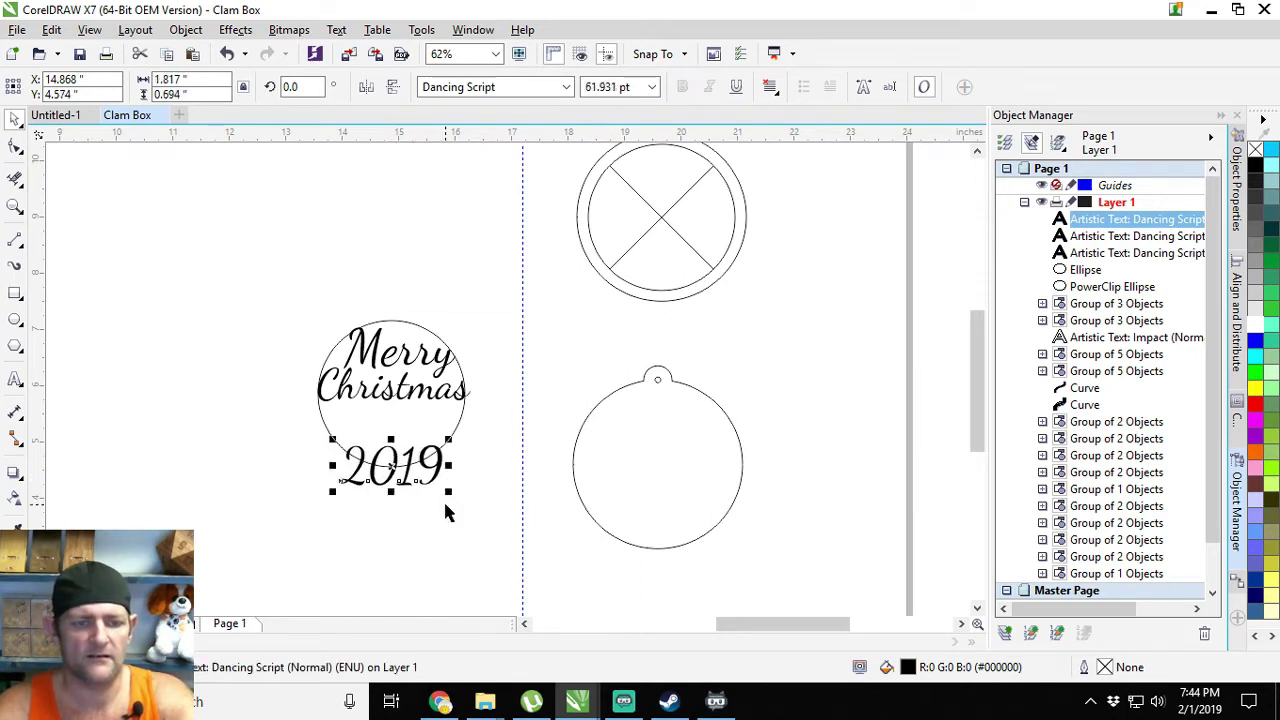
pyautogui.press('Up')
pyautogui.press('Up')
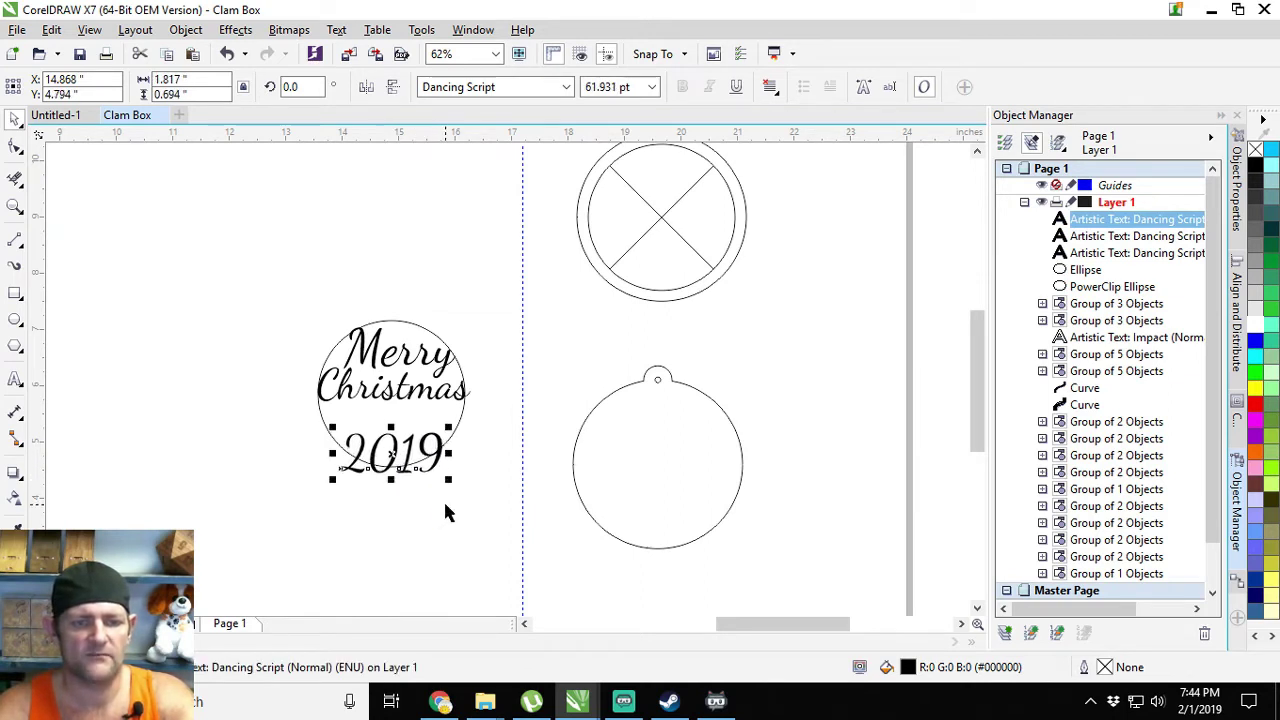
pyautogui.press('Up')
pyautogui.press('Up')
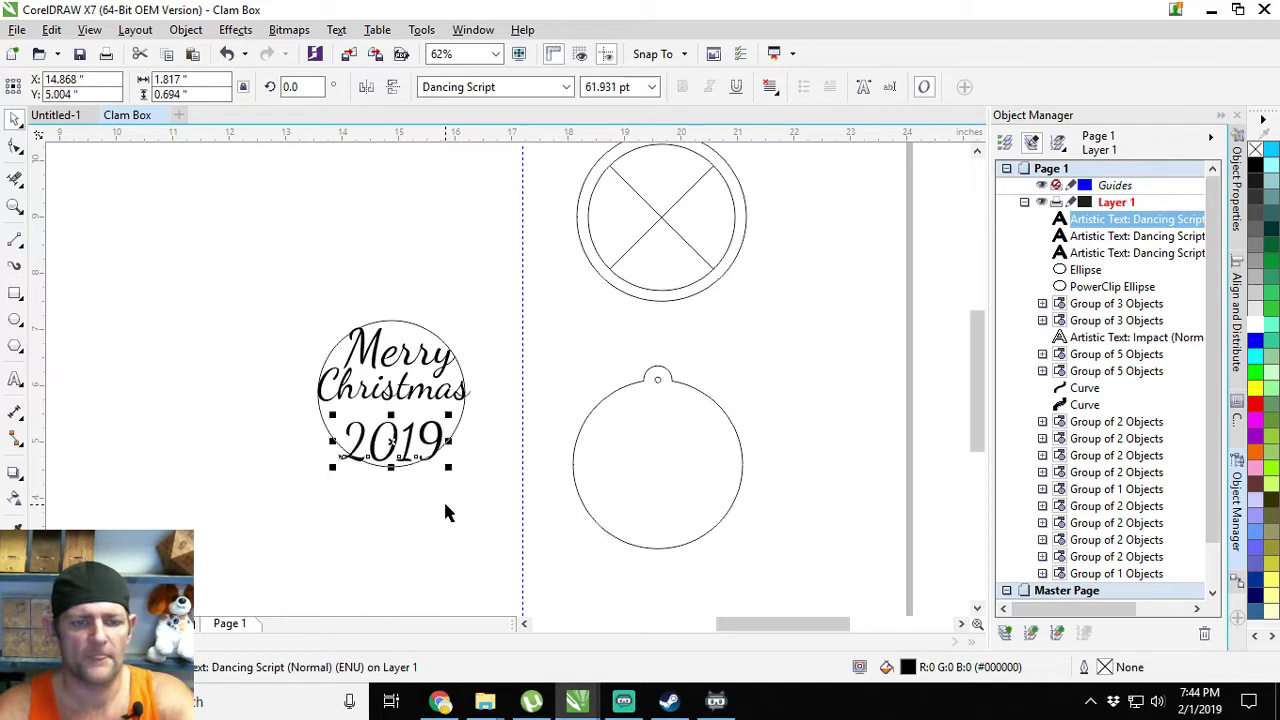
pyautogui.hotkey('ctrl', 'Up')
pyautogui.hotkey('ctrl', 'Right')
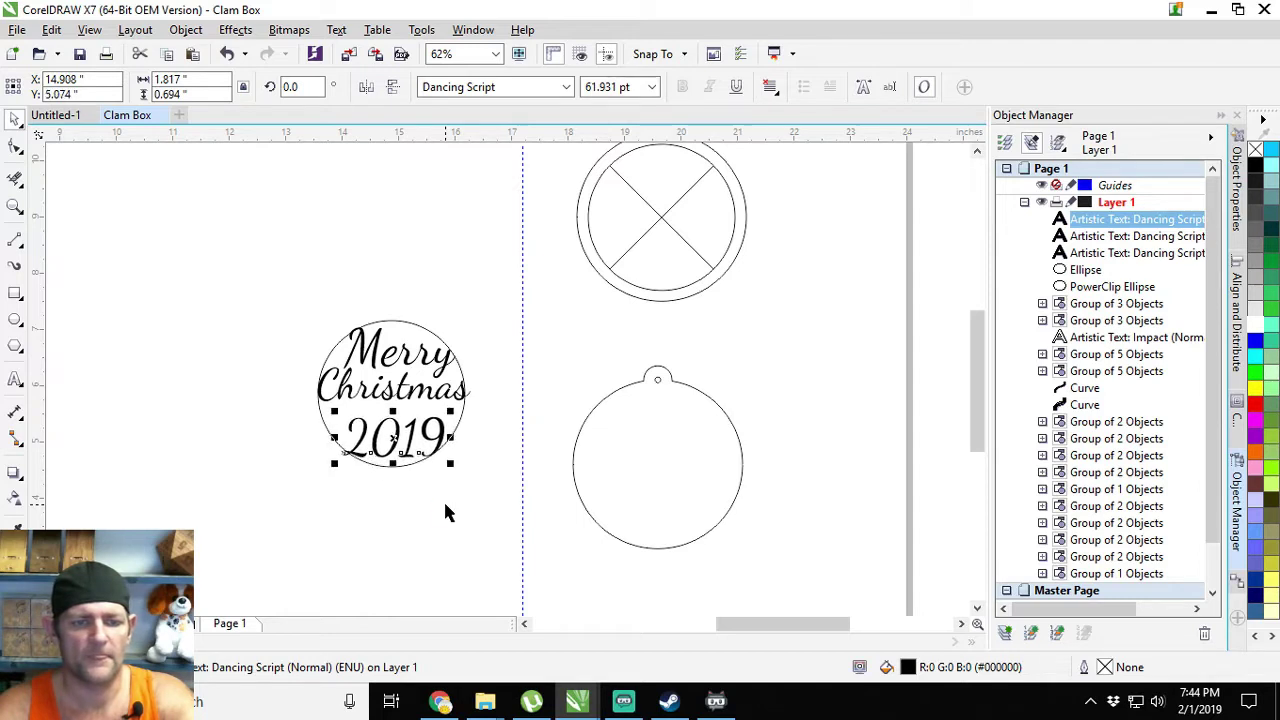
# - Fine-tune '2019' with small up and right nudges until it sits inside the circle beneath Christmas
pyautogui.scroll(2, 422, 418)
pyautogui.hotkey('ctrl', 'Up')
pyautogui.hotkey('ctrl', 'Right')
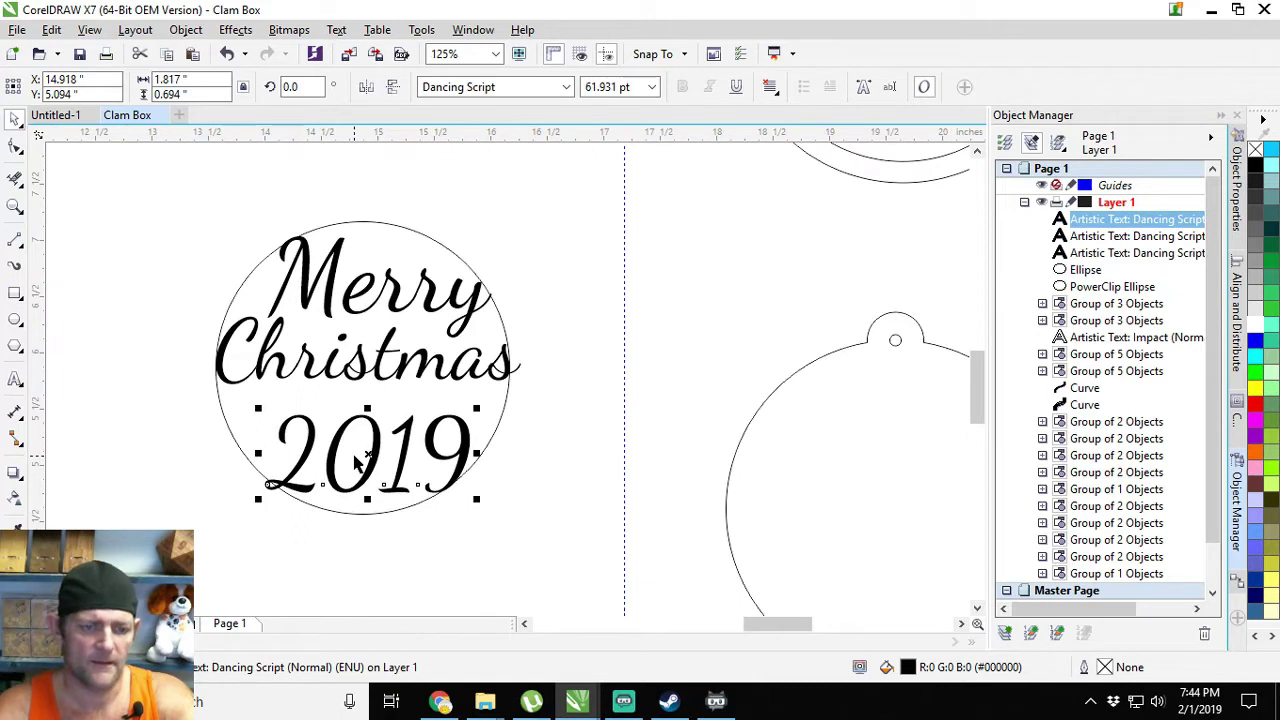
pyautogui.hotkey('ctrl', 'Up')
pyautogui.hotkey('ctrl', 'Right')
pyautogui.hotkey('ctrl', 'Up')
pyautogui.hotkey('ctrl', 'Right')
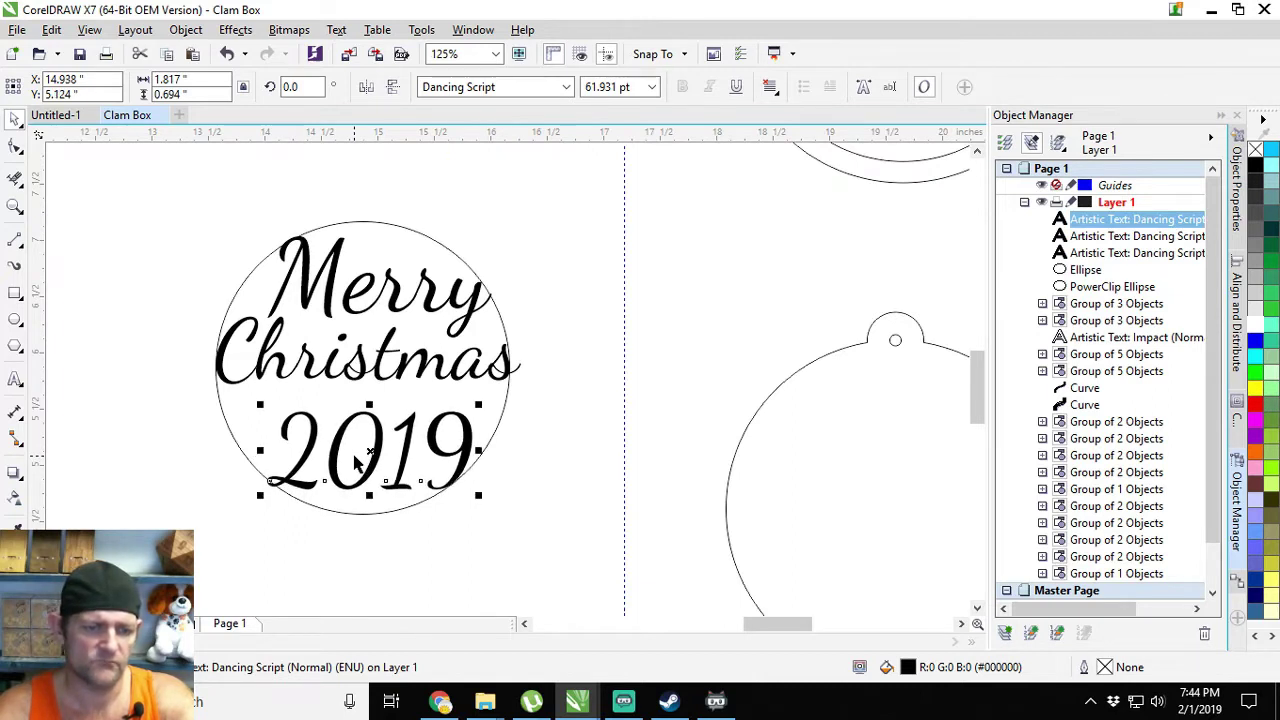
pyautogui.hotkey('ctrl', 'Right')
pyautogui.hotkey('ctrl', 'Up')
pyautogui.hotkey('ctrl', 'Right')
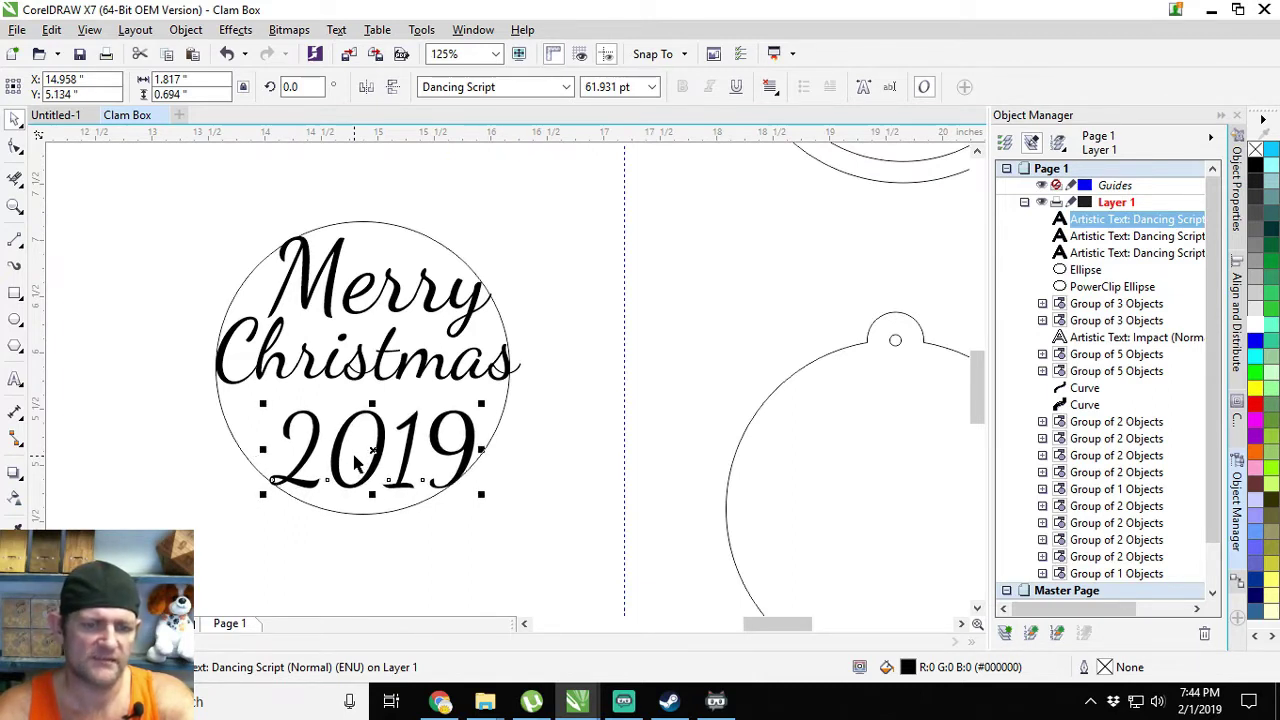
pyautogui.click(590, 168)
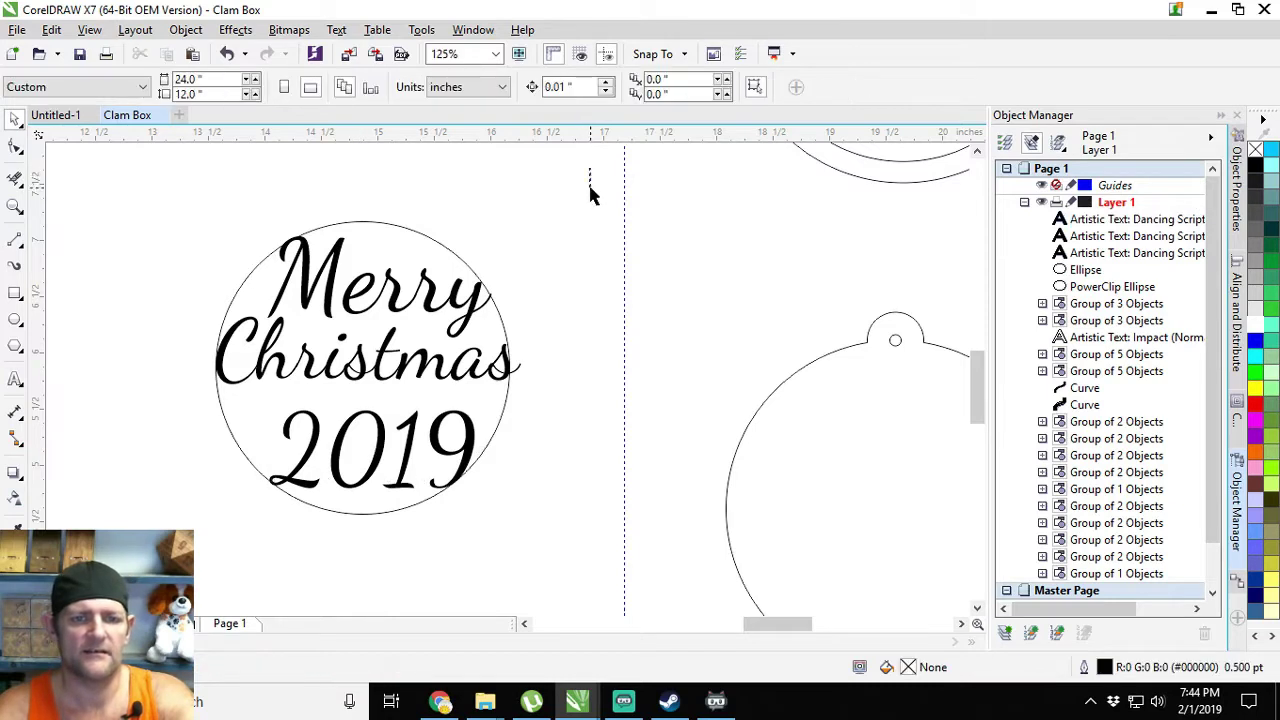
# - Select the circle and three text lines, weld them with Object > Shaping > Weld, then undo
pyautogui.moveTo(590, 168); pyautogui.dragTo(146, 571)
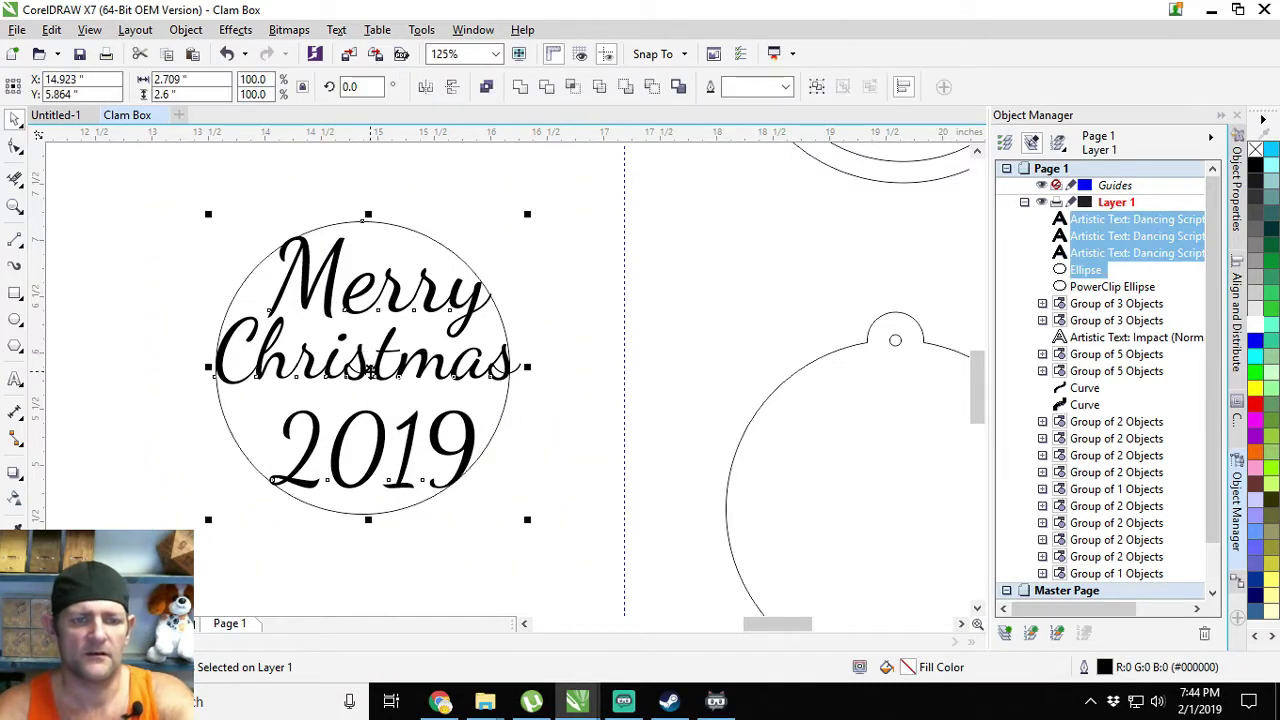
pyautogui.rightClick(371, 371)
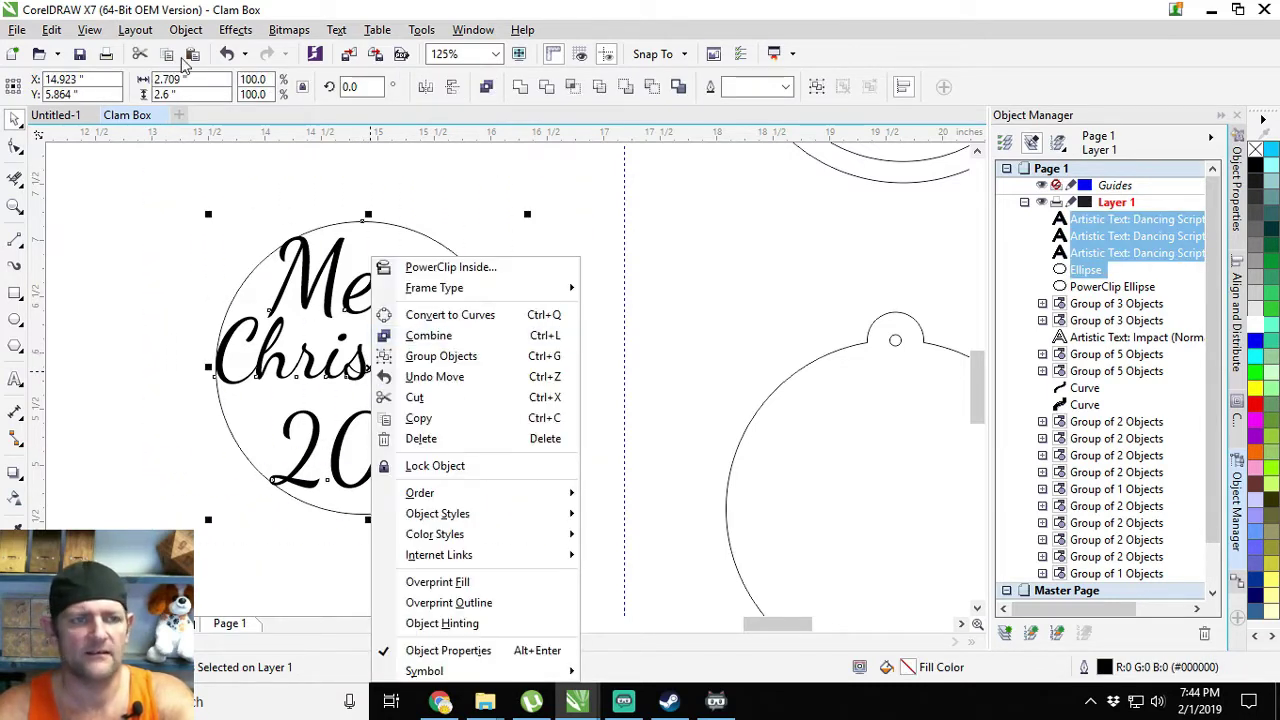
pyautogui.click(185, 30)
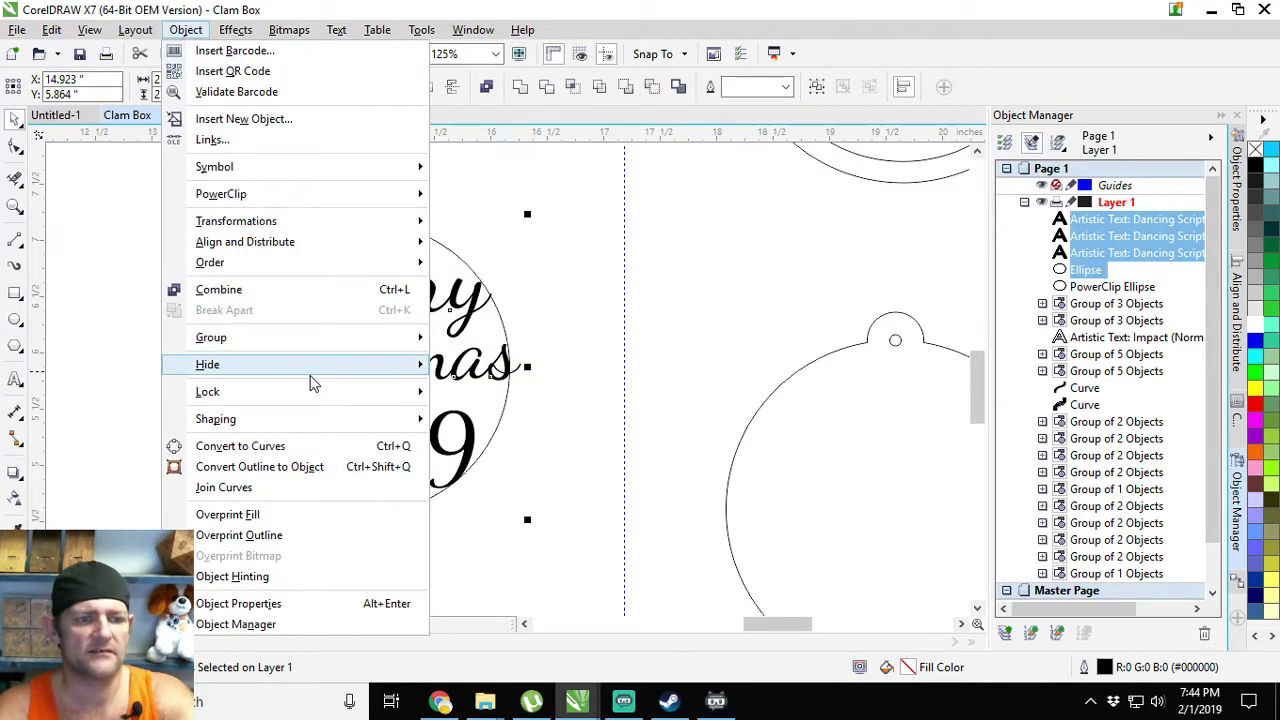
pyautogui.moveTo(337, 420)
pyautogui.click(470, 421)
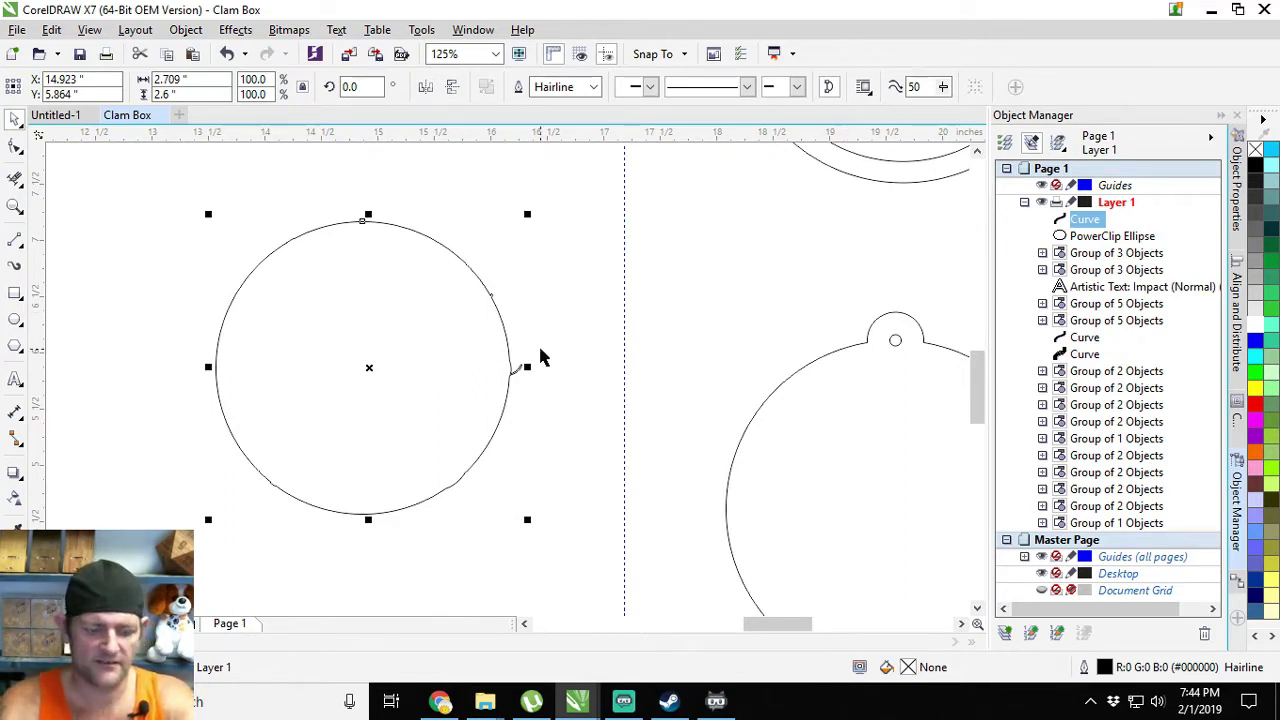
pyautogui.hotkey('ctrl', 'z')
# - Reselect the circle and text, try the weld again and undo it, then move the design lower left
pyautogui.click(384, 204)
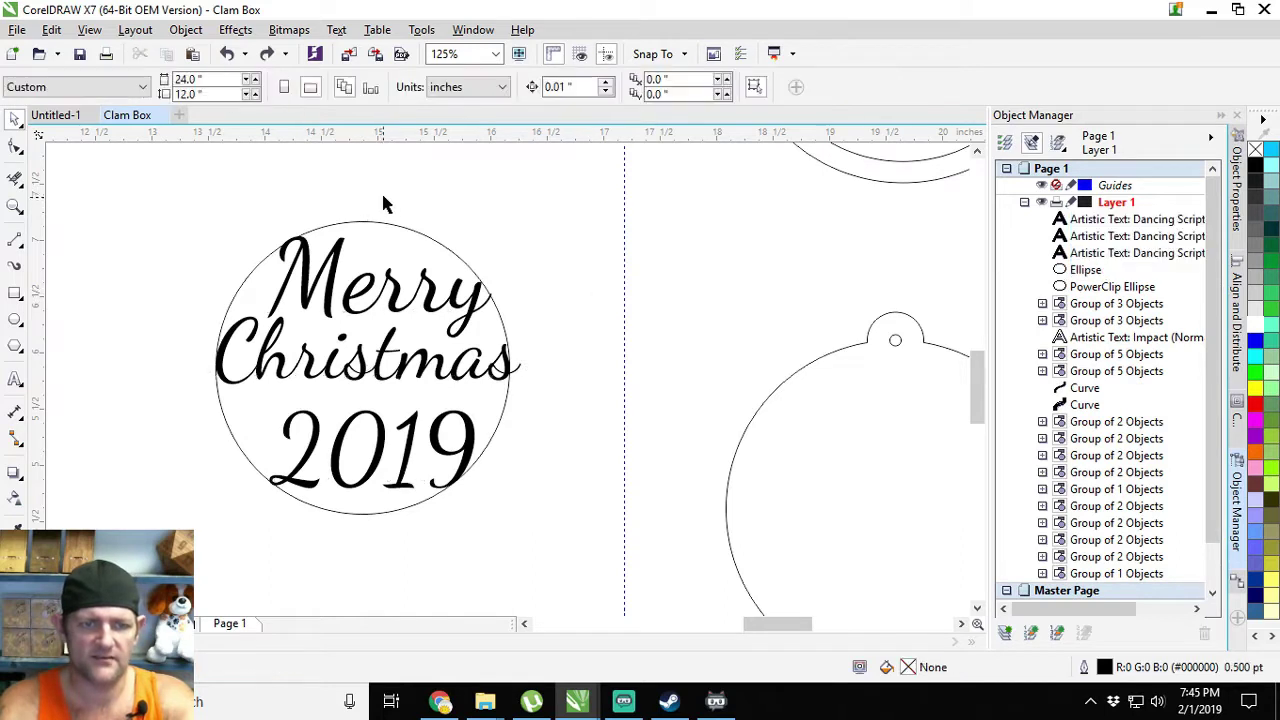
pyautogui.click(421, 240)
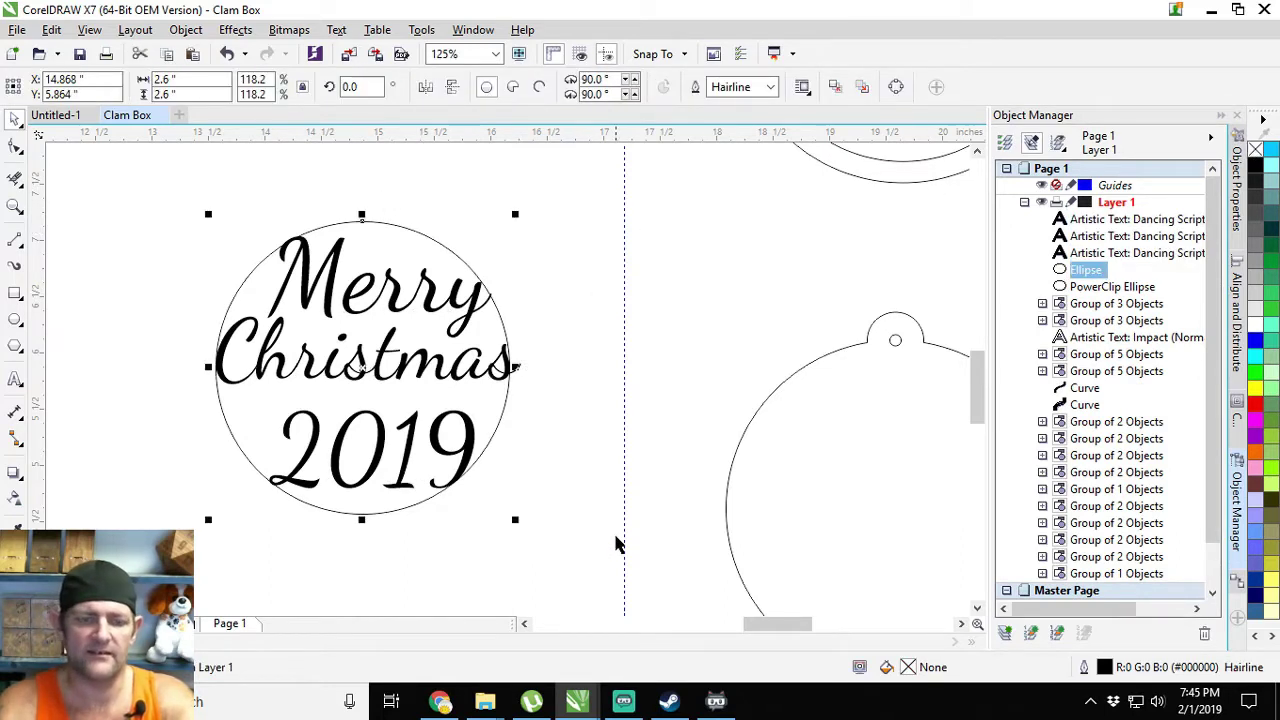
pyautogui.click(604, 562)
pyautogui.moveTo(448, 540); pyautogui.dragTo(167, 206)
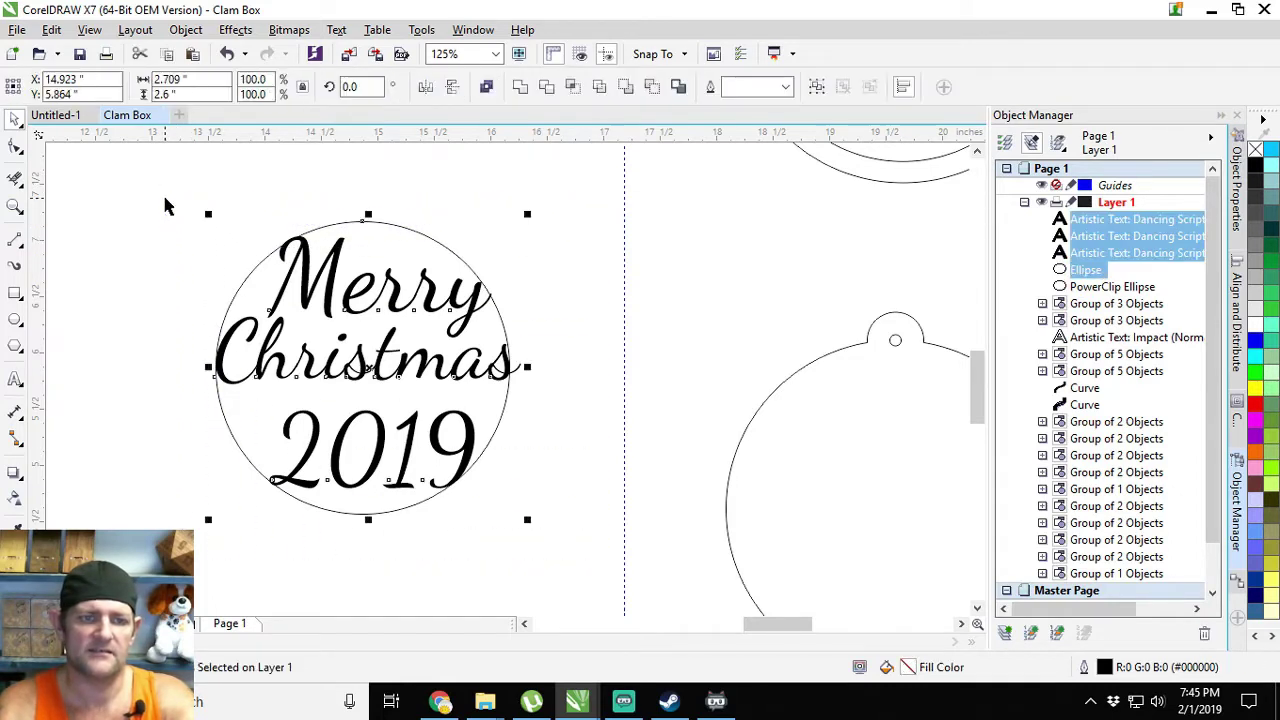
pyautogui.click(186, 29)
pyautogui.moveTo(329, 420)
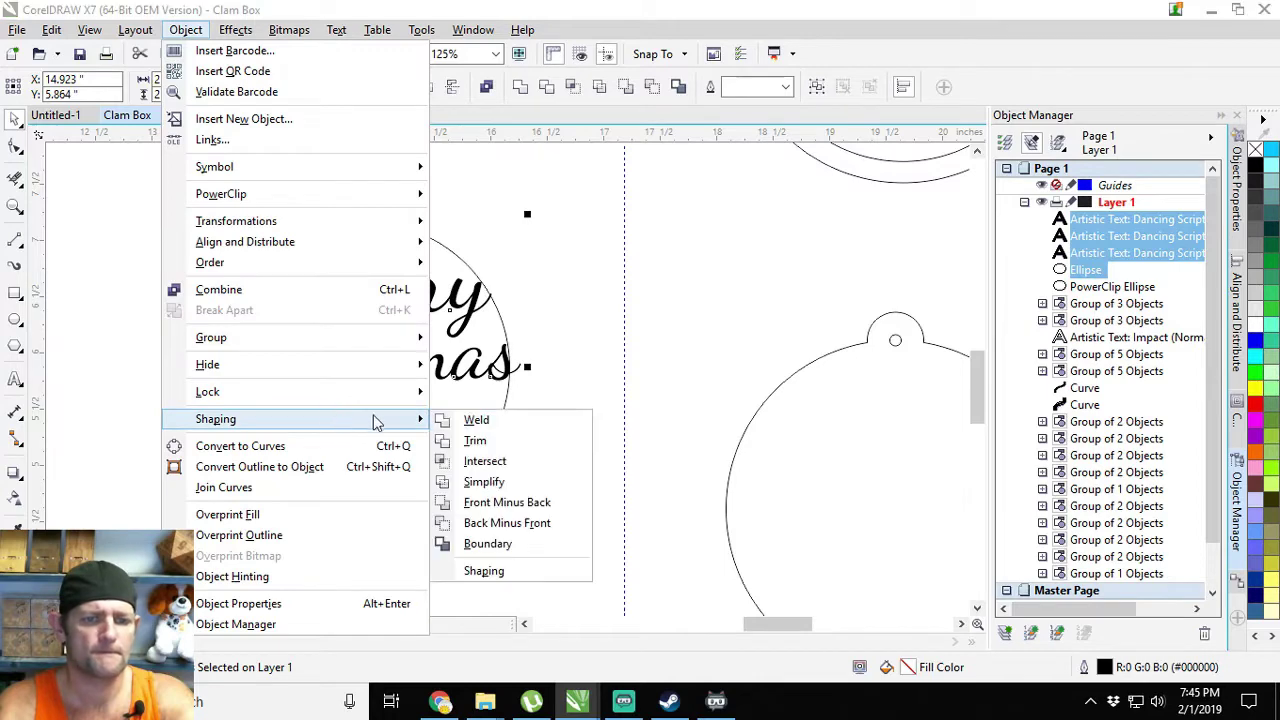
pyautogui.click(484, 424)
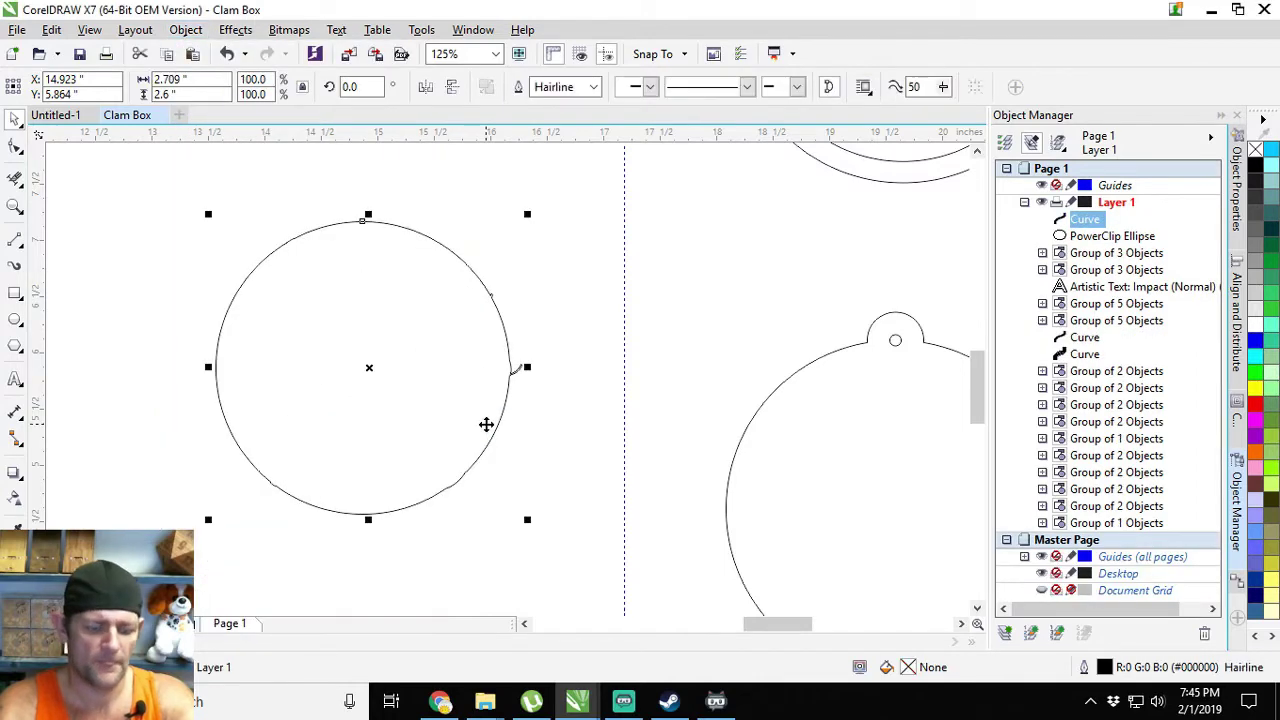
pyautogui.hotkey('ctrl', 'z')
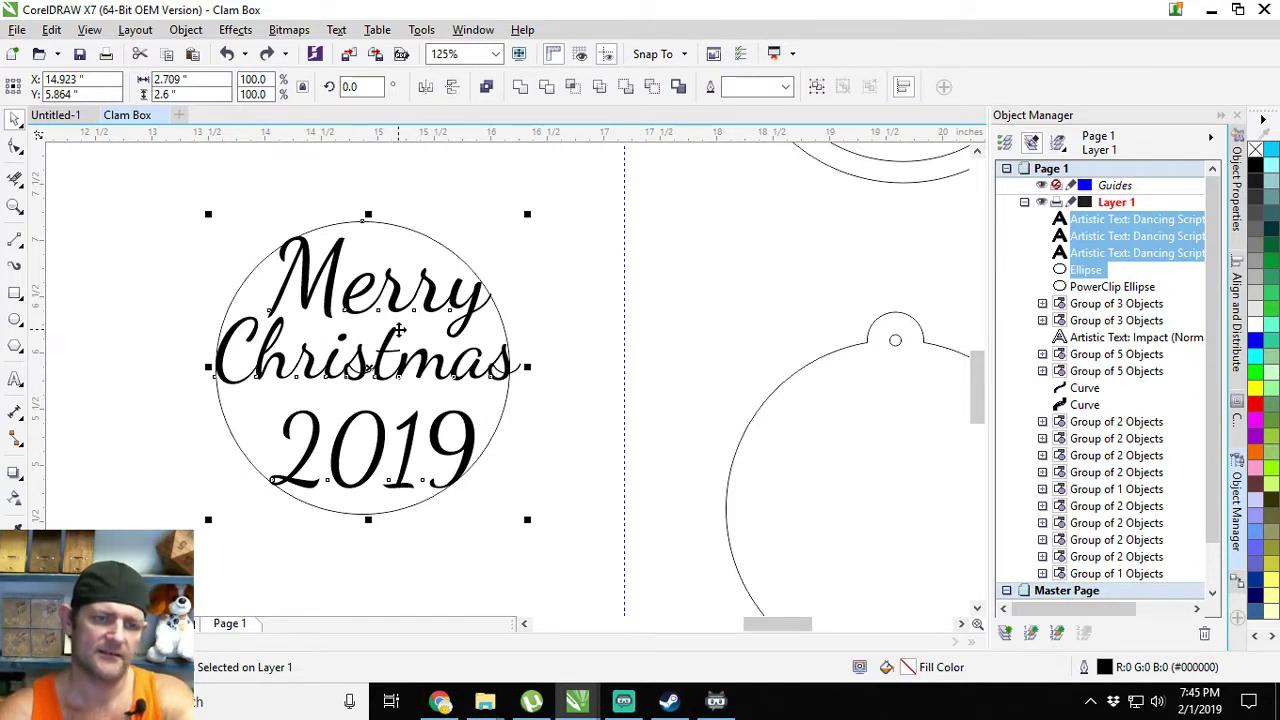
pyautogui.scroll(-2, 352, 372)
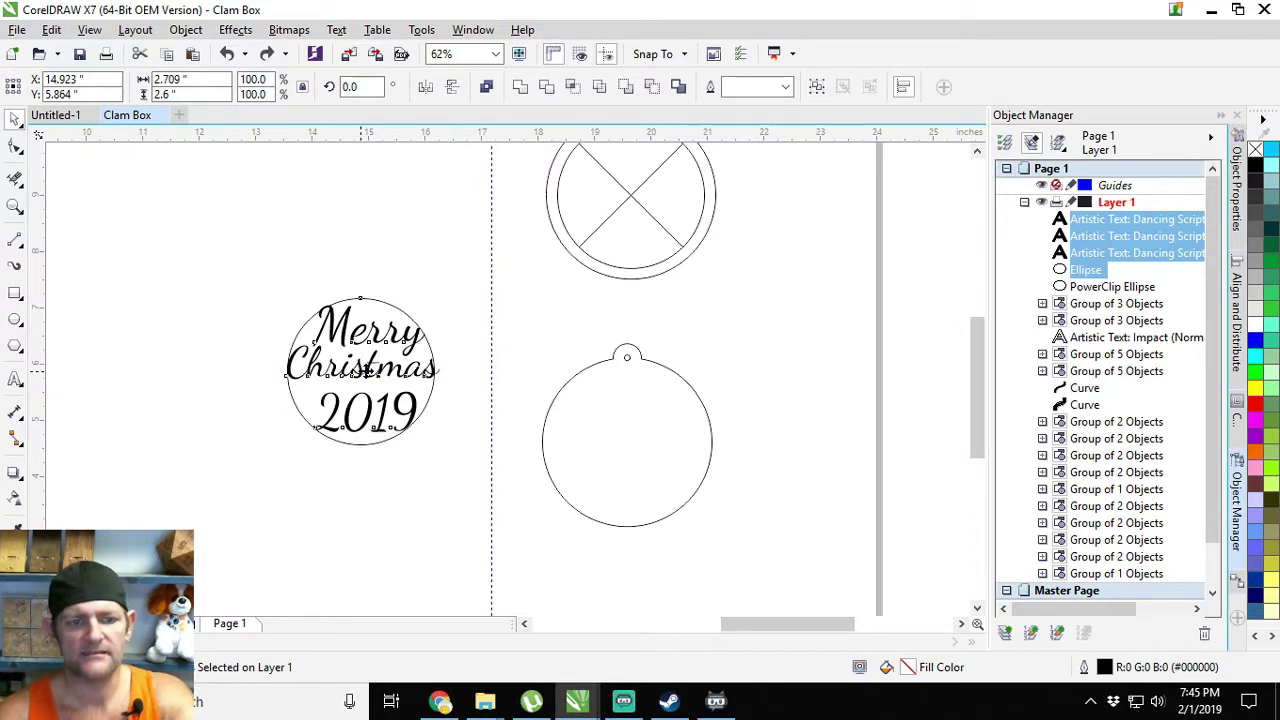
pyautogui.moveTo(362, 370); pyautogui.dragTo(185, 473)
# - Move the circle up off the greeting text and reposition the '2019' line
pyautogui.click(253, 350)
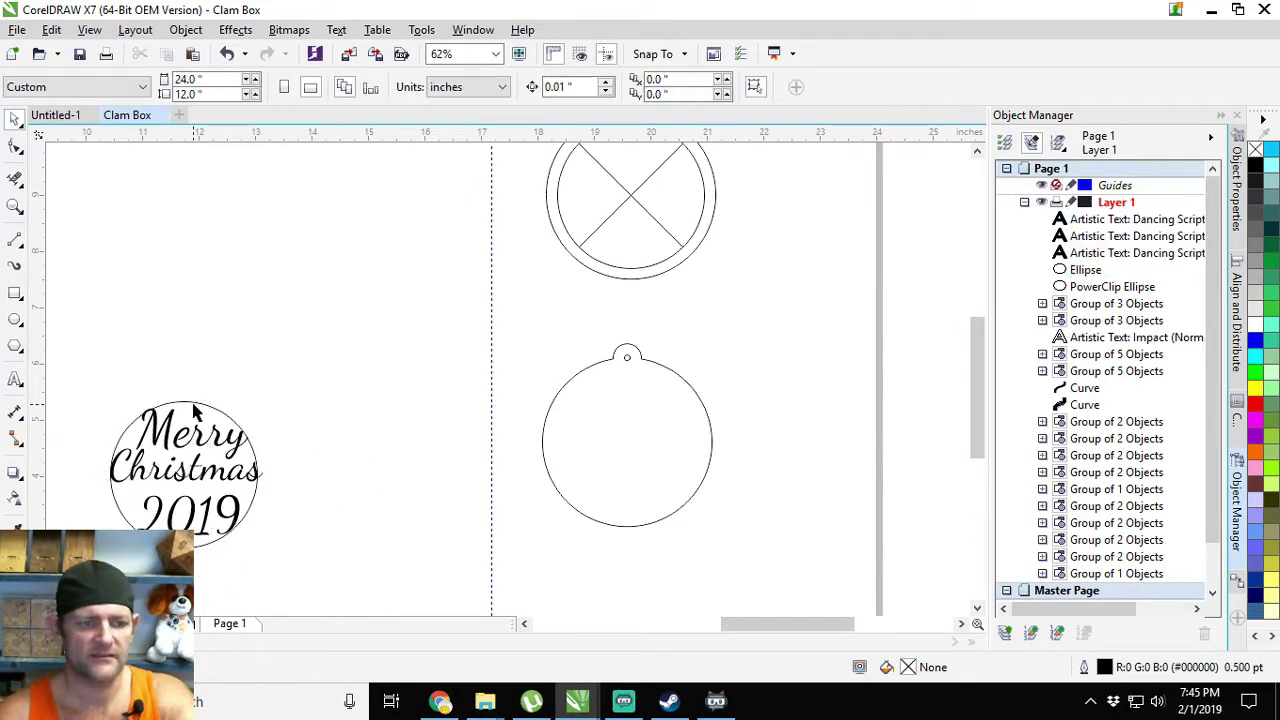
pyautogui.click(191, 399)
pyautogui.moveTo(180, 473); pyautogui.dragTo(397, 317)
pyautogui.scroll(2, 420, 500)
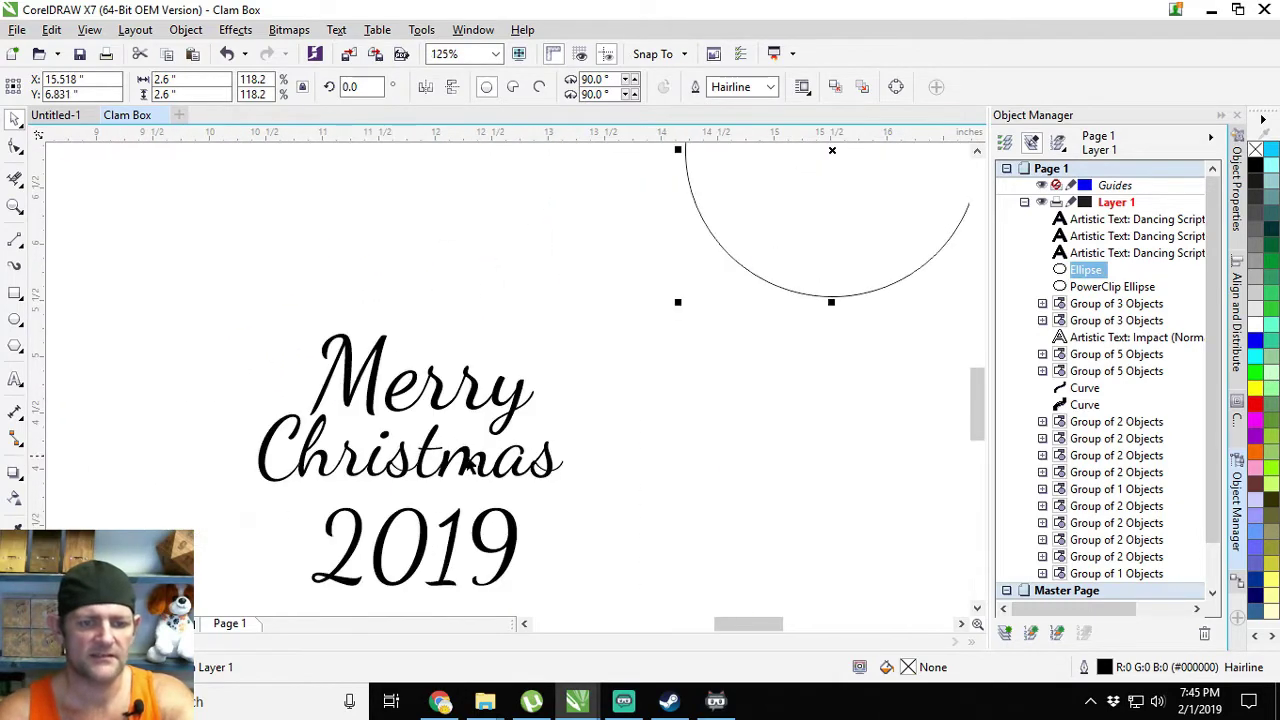
pyautogui.click(420, 515)
pyautogui.moveTo(420, 515)
pyautogui.mouseDown()
pyautogui.moveTo(420, 497)
pyautogui.moveTo(443, 521)
pyautogui.mouseUp()
pyautogui.scroll(1, 405, 502)
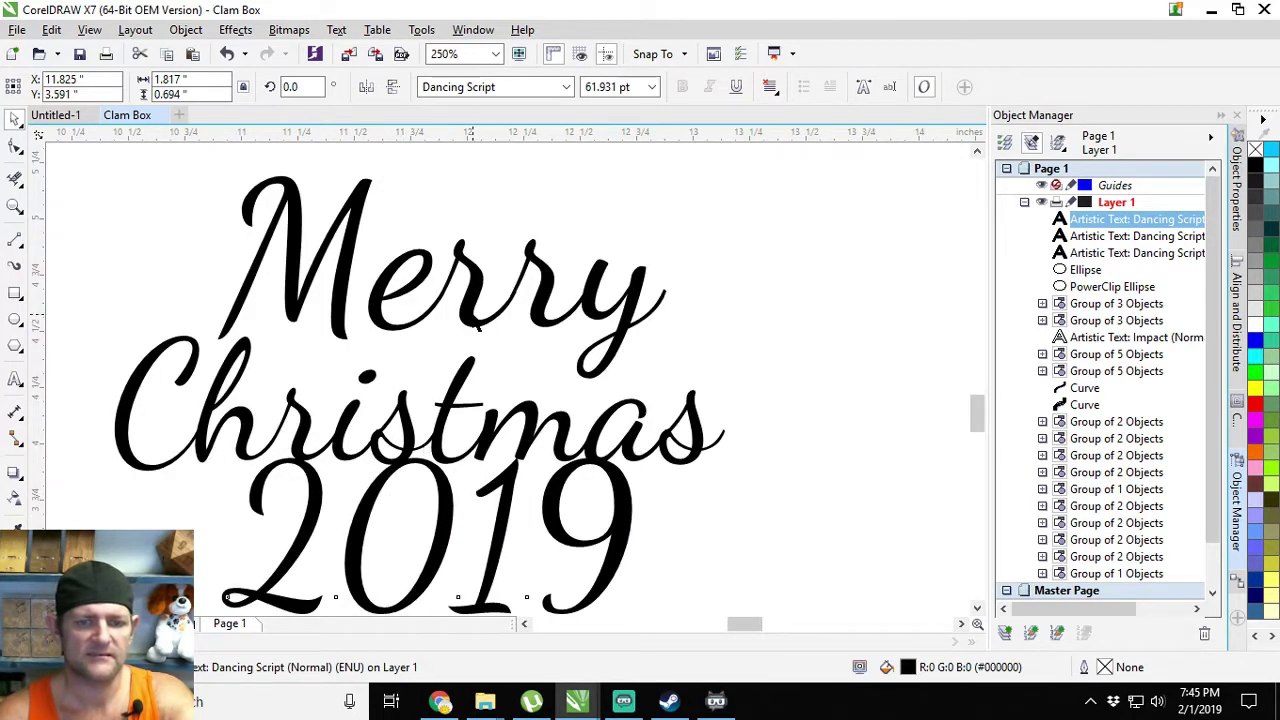
pyautogui.hotkey('ctrl', 'Down')
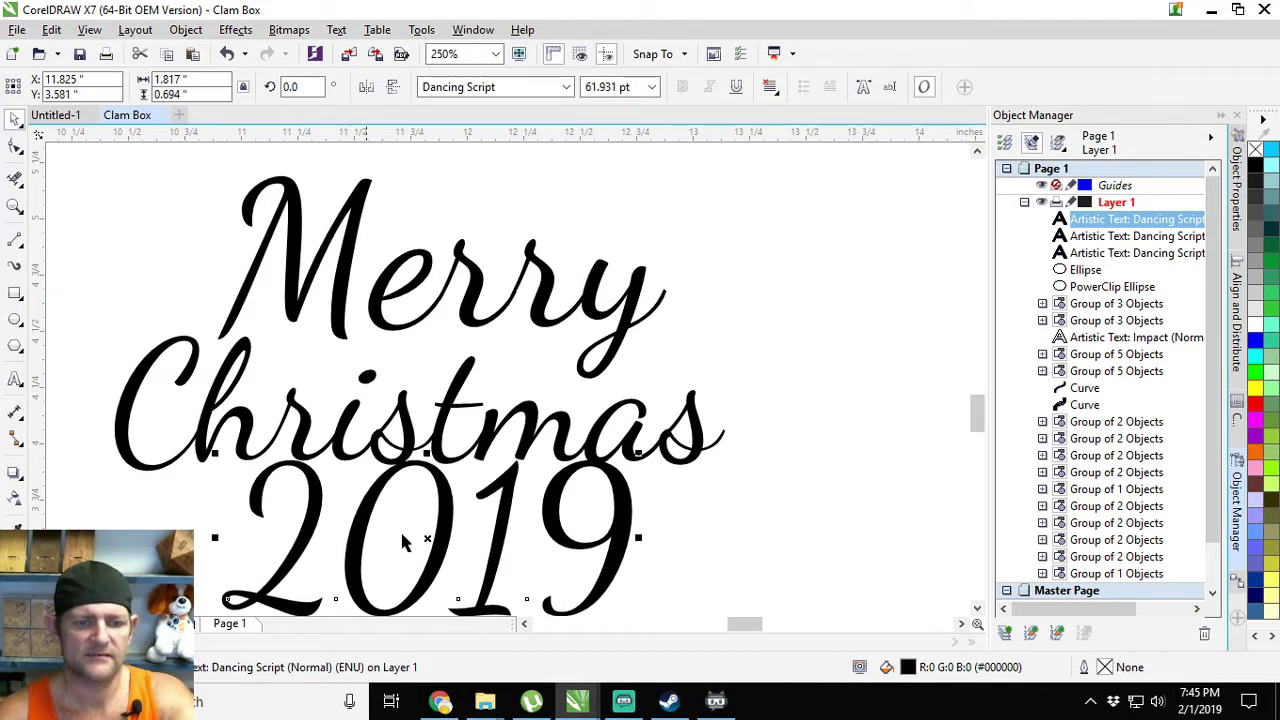
pyautogui.moveTo(427, 541); pyautogui.dragTo(416, 538)
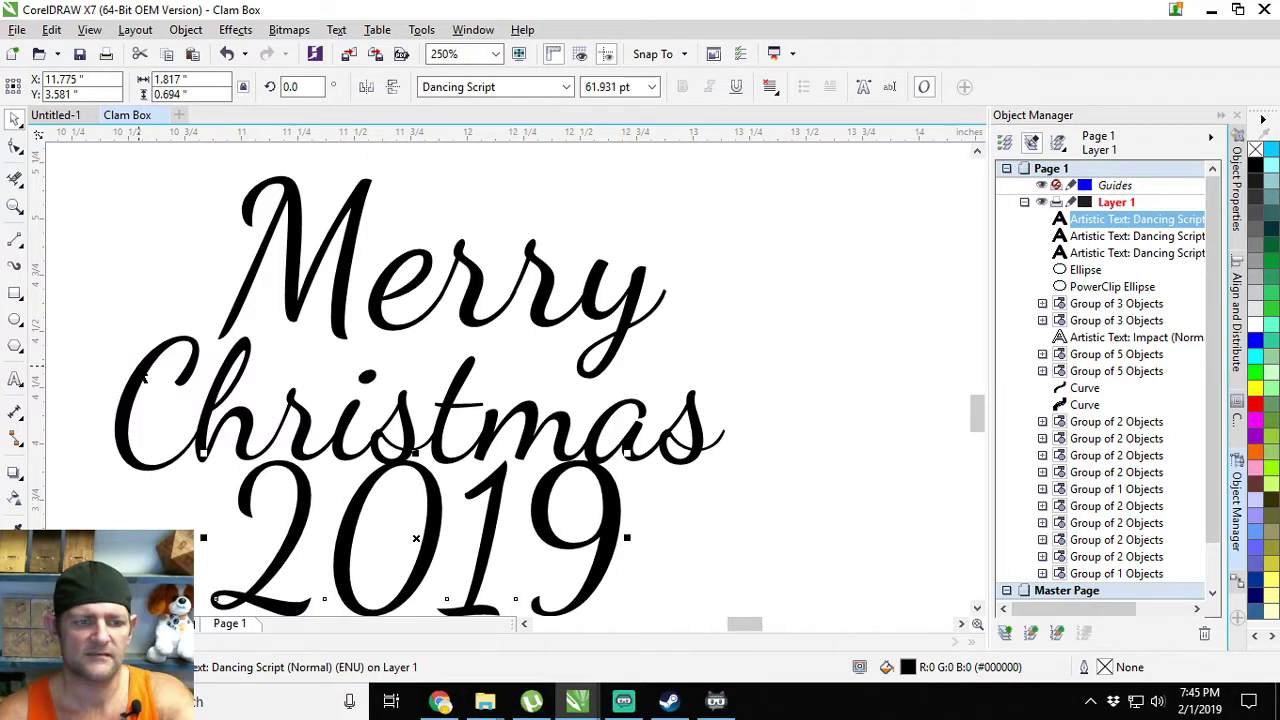
# - Tilt 'Christmas' slightly and nudge '2019' right so it sits centred beneath it
pyautogui.click(138, 366)
pyautogui.click(134, 366)
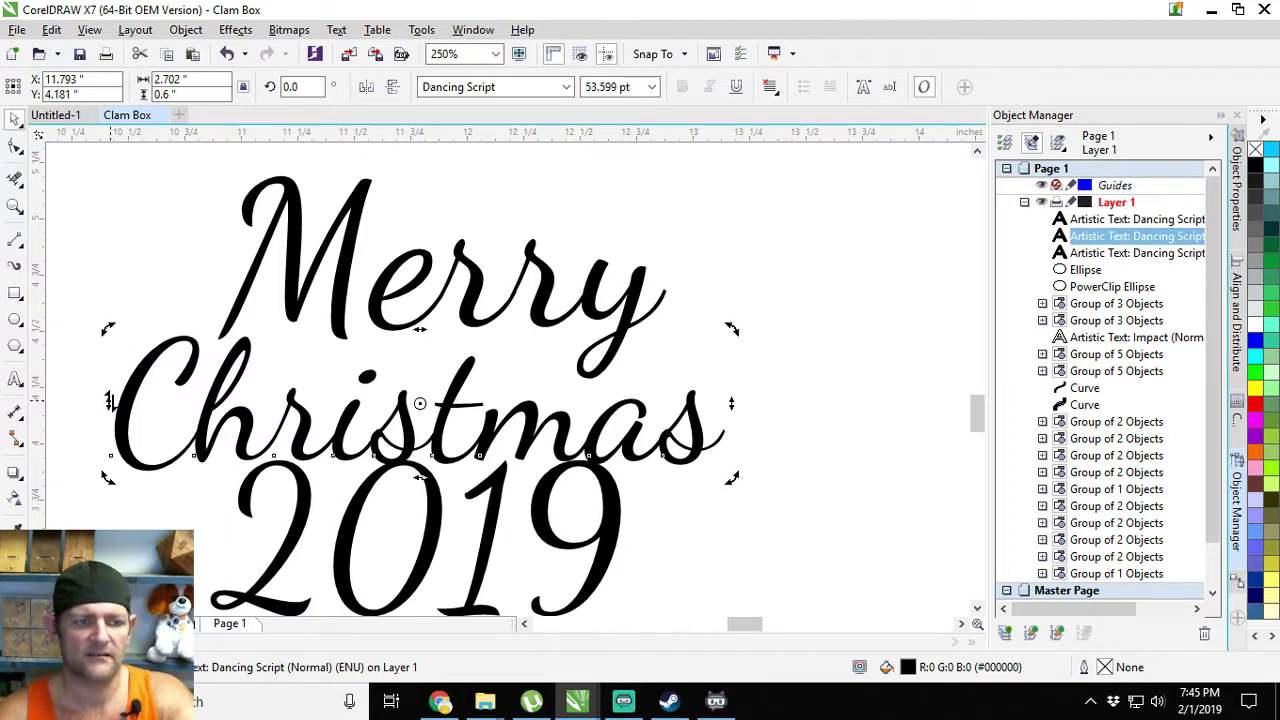
pyautogui.moveTo(108, 330); pyautogui.dragTo(113, 340)
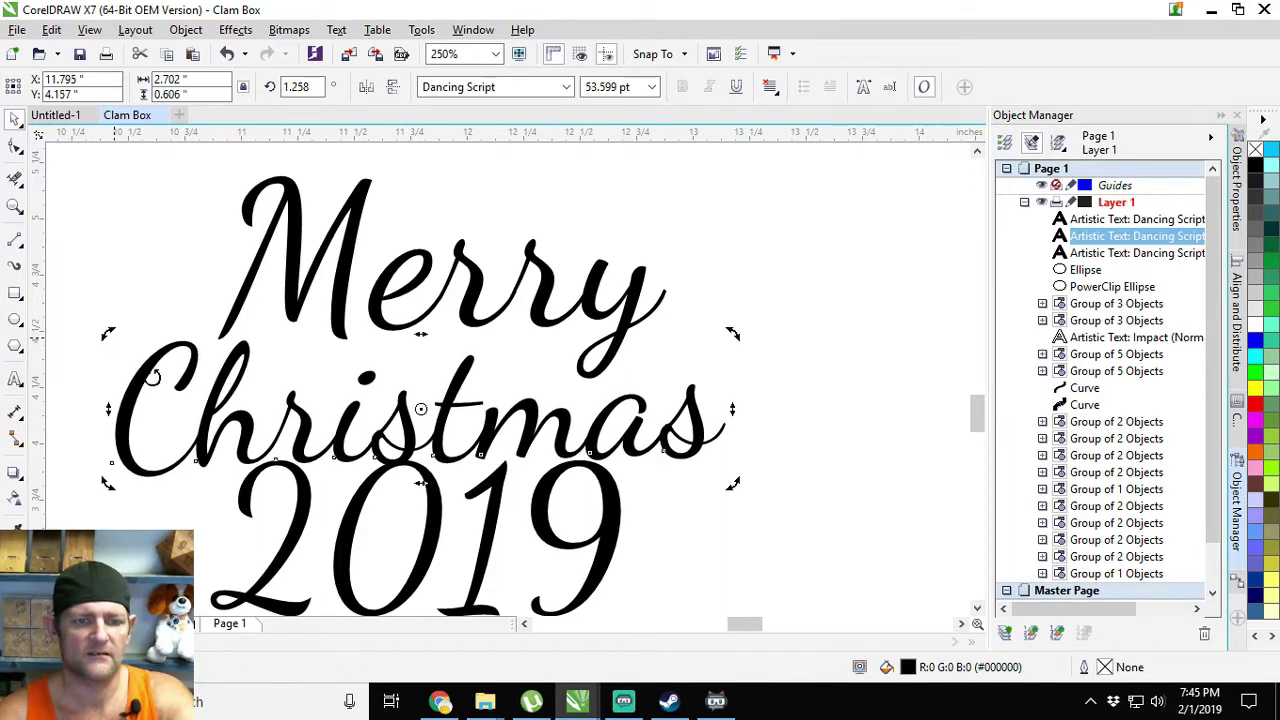
pyautogui.click(432, 550)
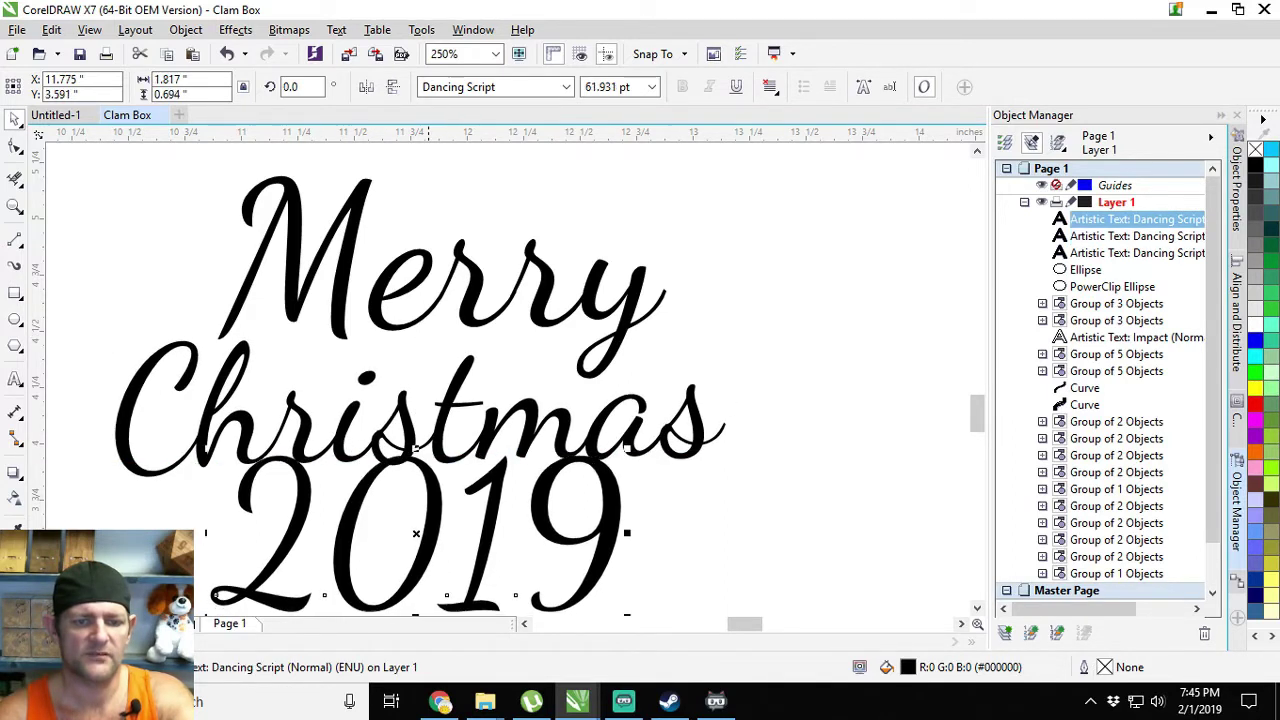
pyautogui.press('Down')
pyautogui.press('Down')
pyautogui.press('Down')
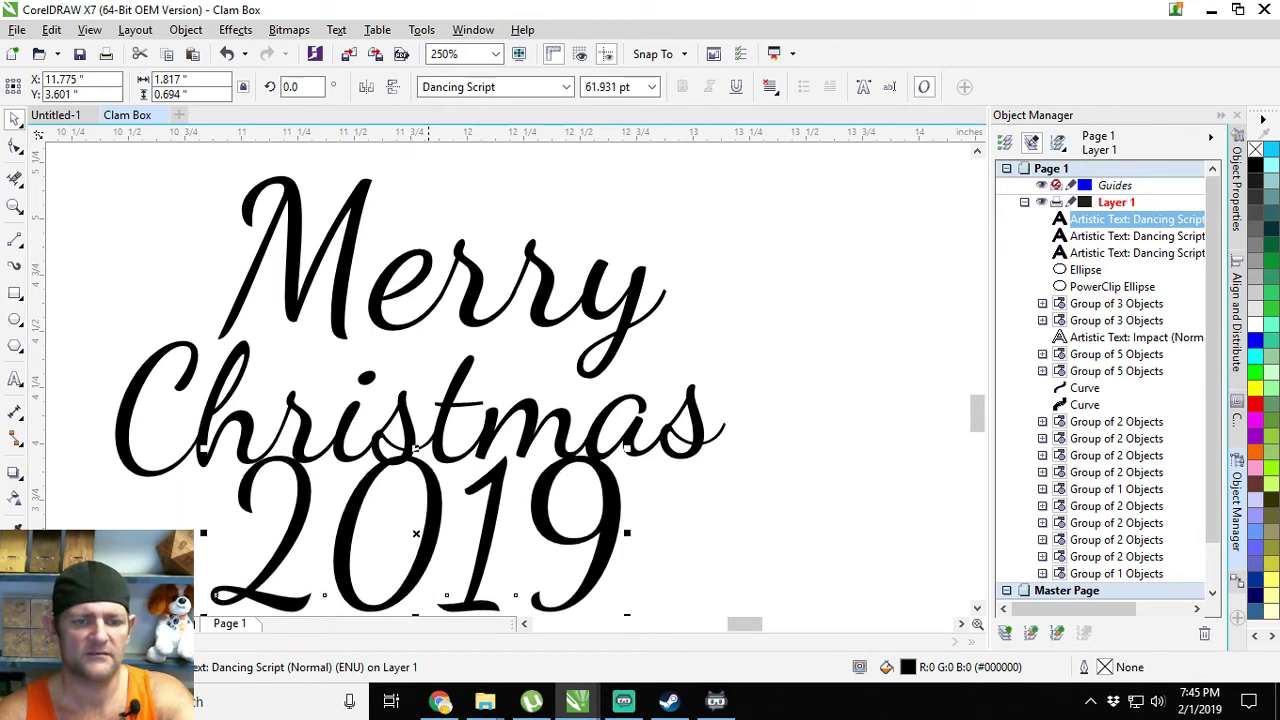
pyautogui.press('Left')
pyautogui.press('Left')
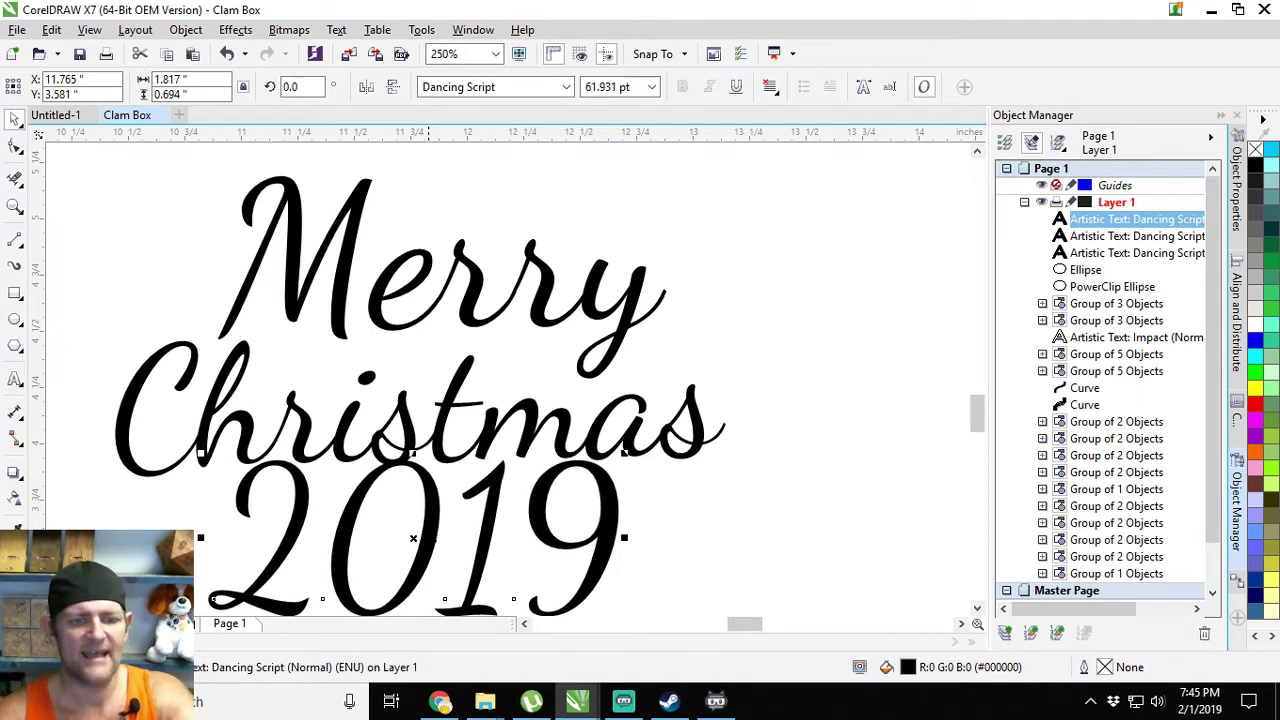
pyautogui.moveTo(411, 538); pyautogui.dragTo(435, 540)
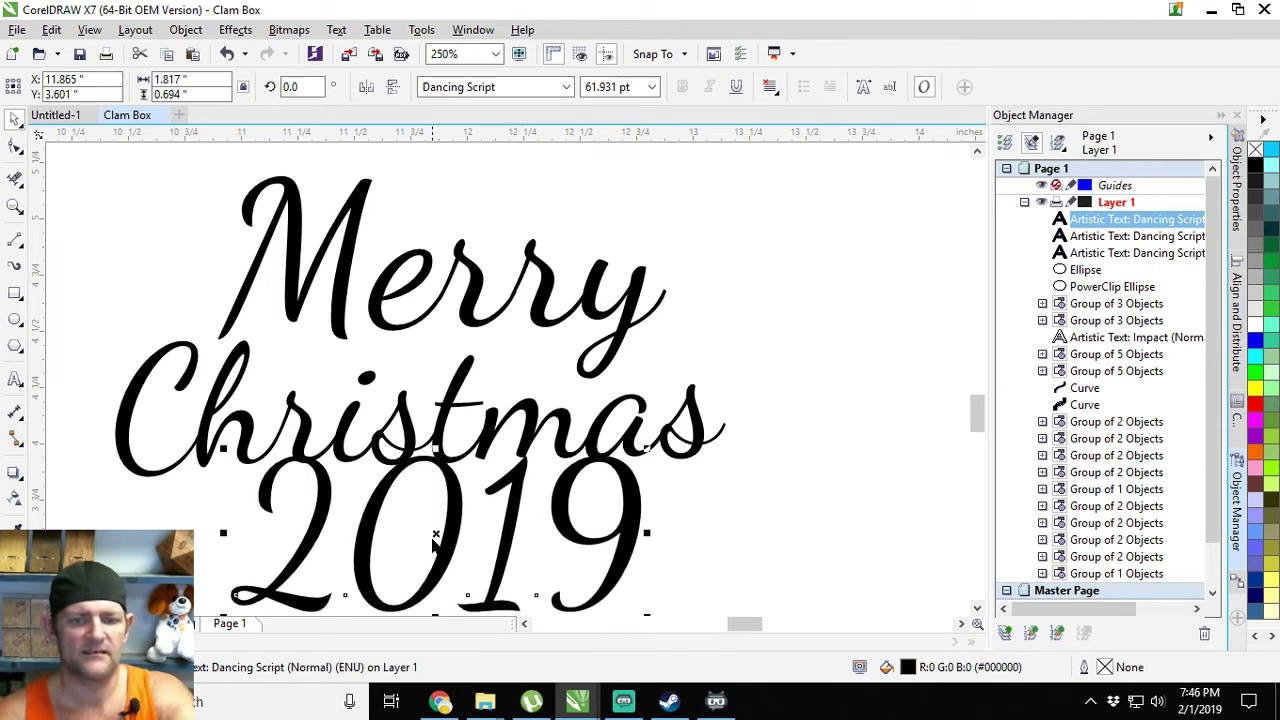
# - Move the 'Merry' line down, then nudge it back up and right
pyautogui.click(465, 259)
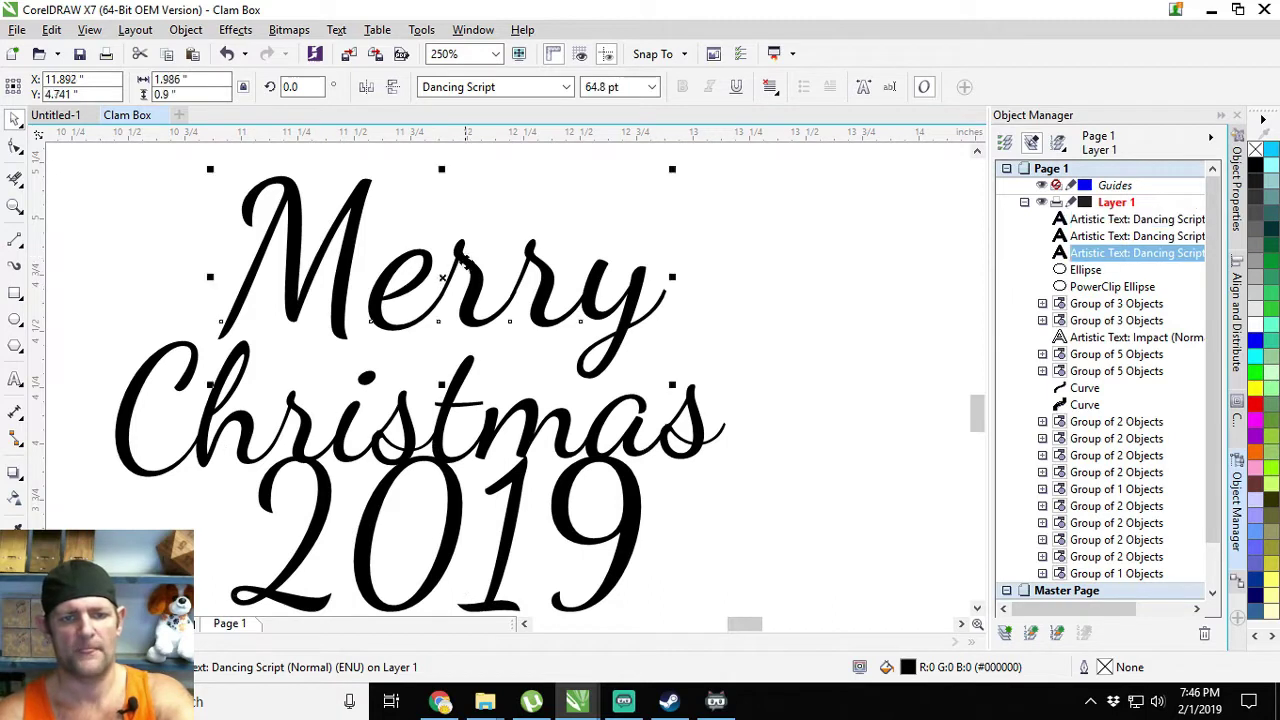
pyautogui.moveTo(466, 262); pyautogui.dragTo(466, 282)
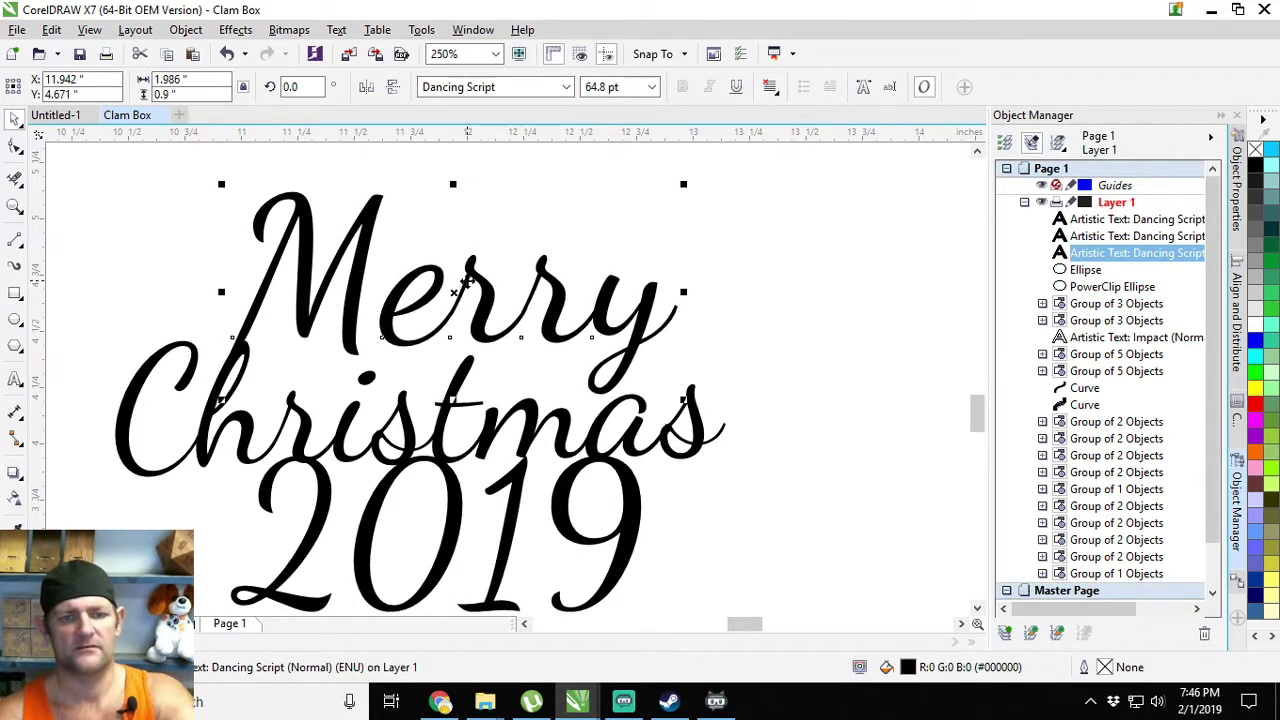
pyautogui.press('Down')
pyautogui.press('Down')
pyautogui.press('Down')
pyautogui.press('Down')
pyautogui.press('Down')
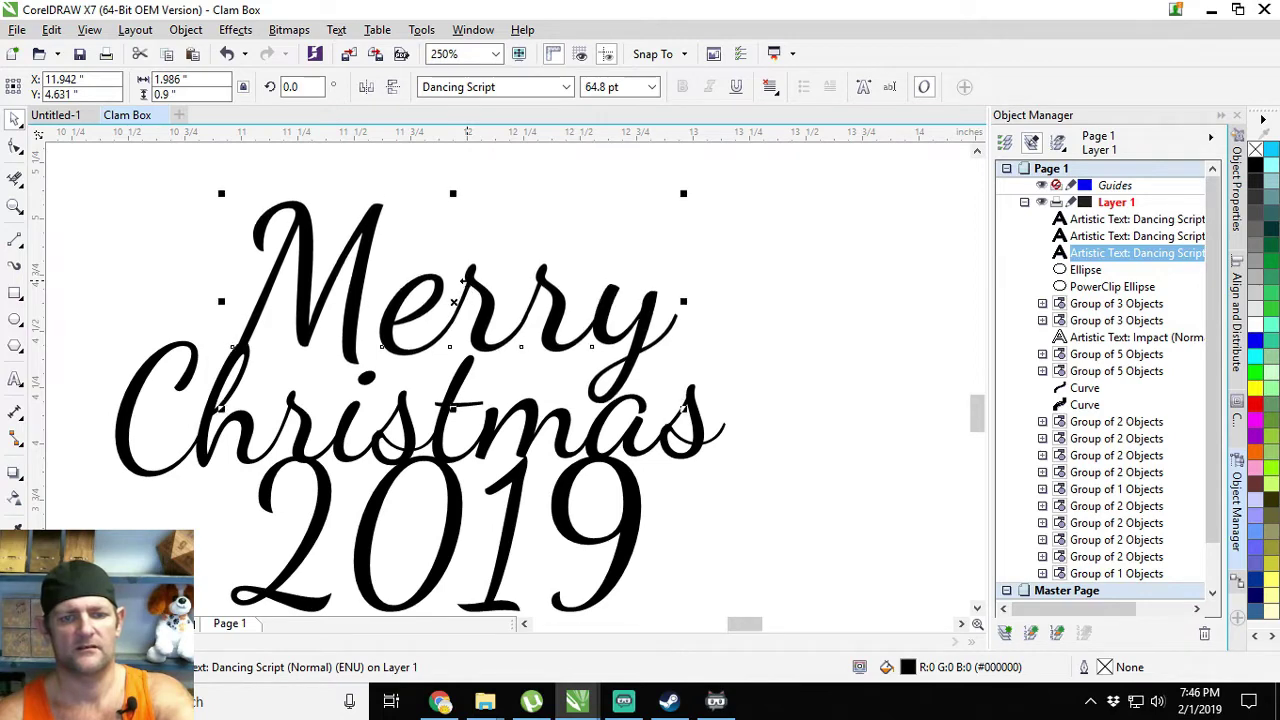
pyautogui.press('Up')
pyautogui.press('Up')
pyautogui.press('Up')
pyautogui.press('Up')
pyautogui.press('Up')
pyautogui.press('Up')
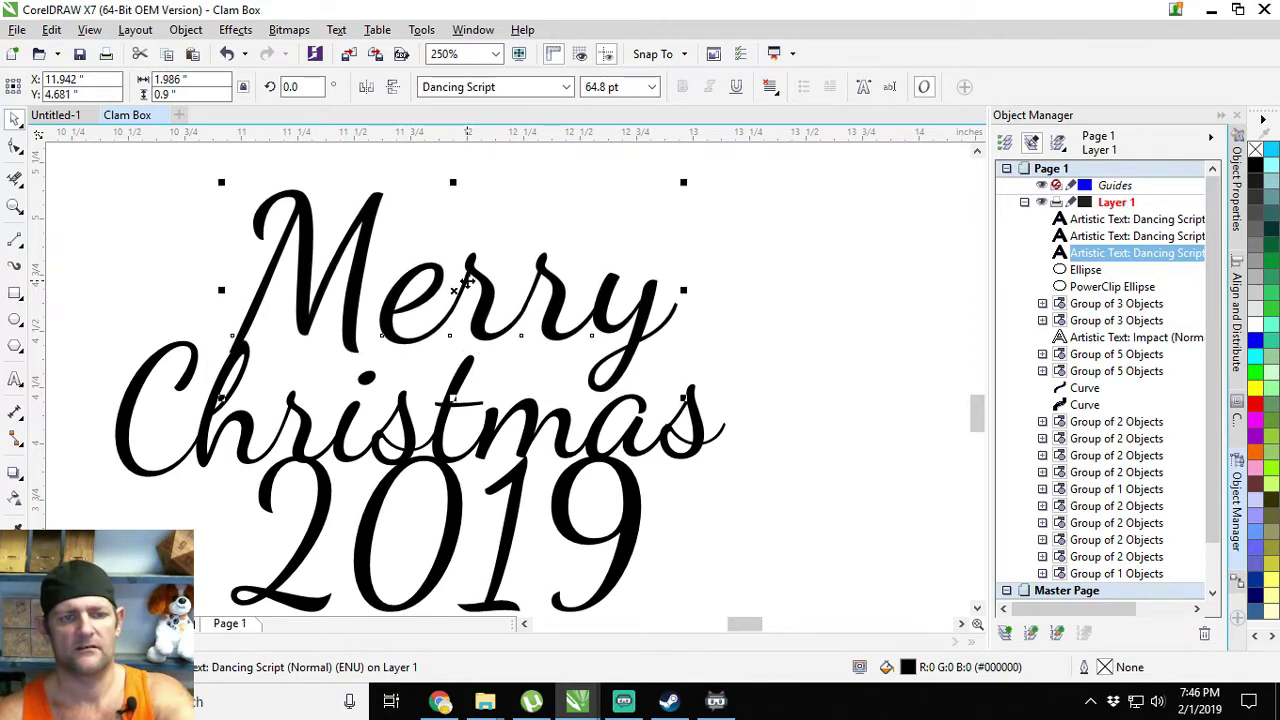
pyautogui.press('Right')
pyautogui.press('Up')
pyautogui.press('Up')
pyautogui.press('Up')
pyautogui.press('Right')
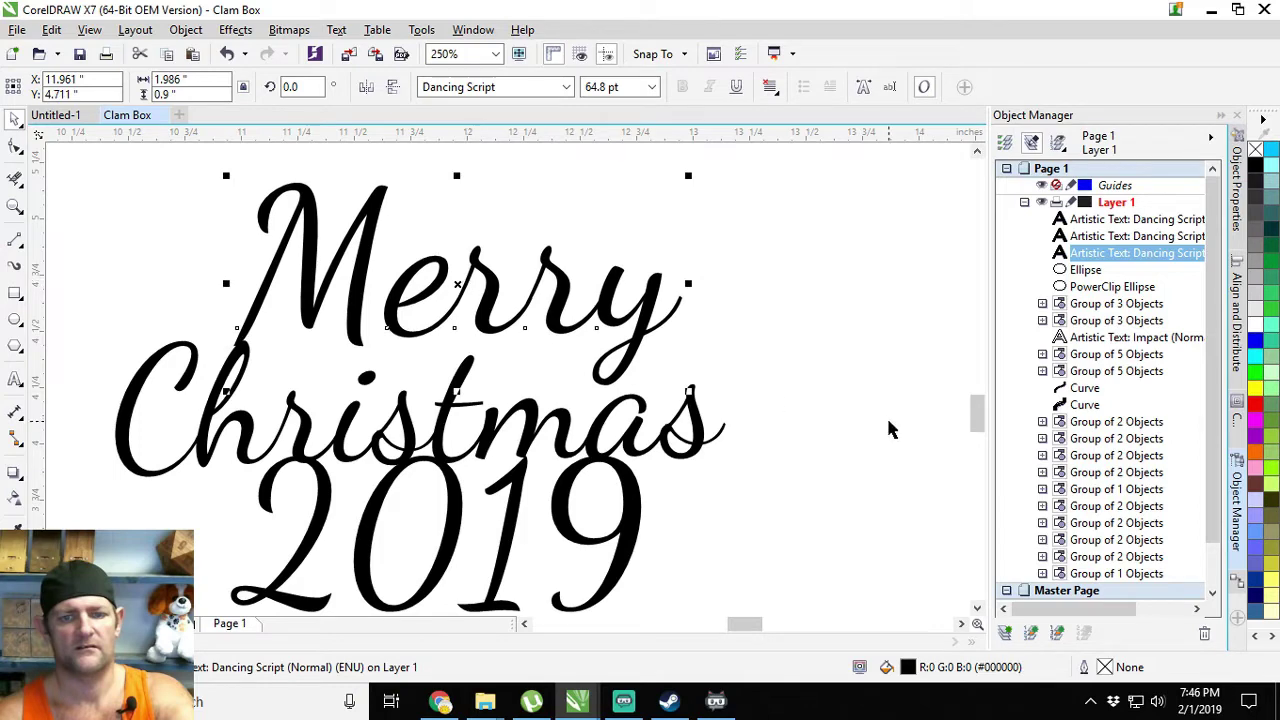
# - Enlarge 'Christmas' slightly, then shift 'Merry' right and down and enlarge it a touch
pyautogui.click(712, 430)
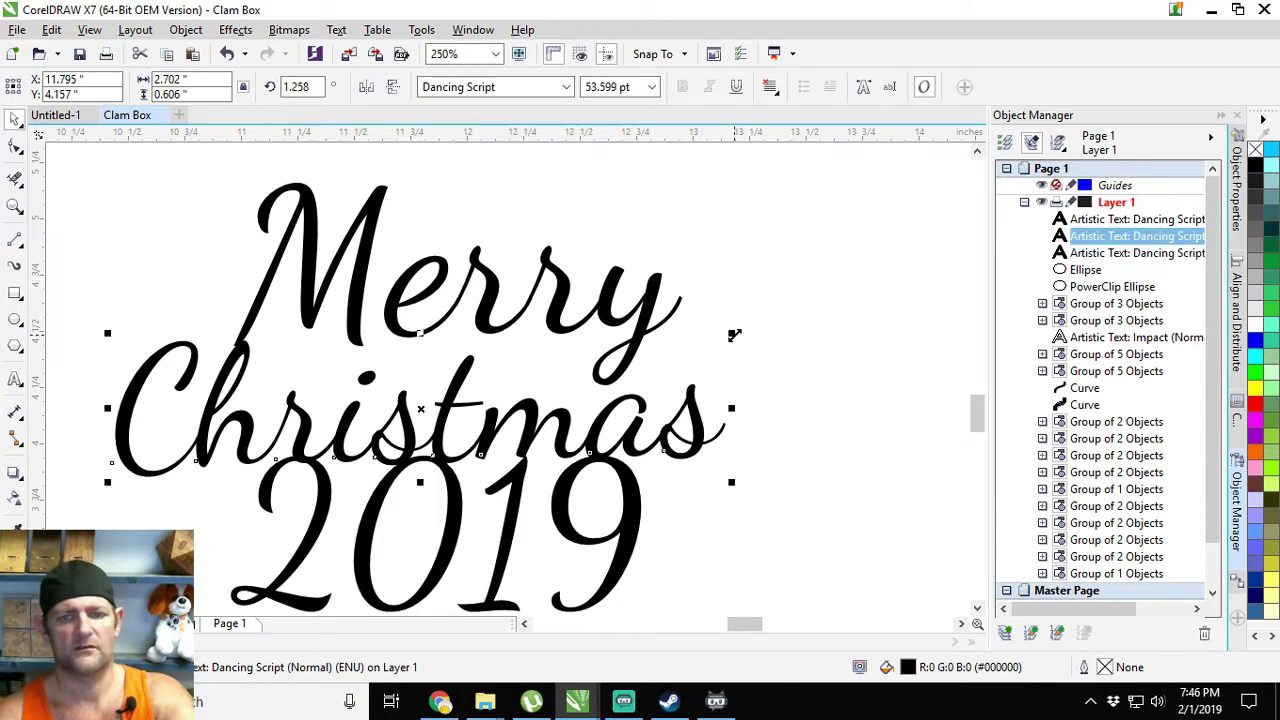
pyautogui.moveTo(739, 332); pyautogui.dragTo(766, 326)
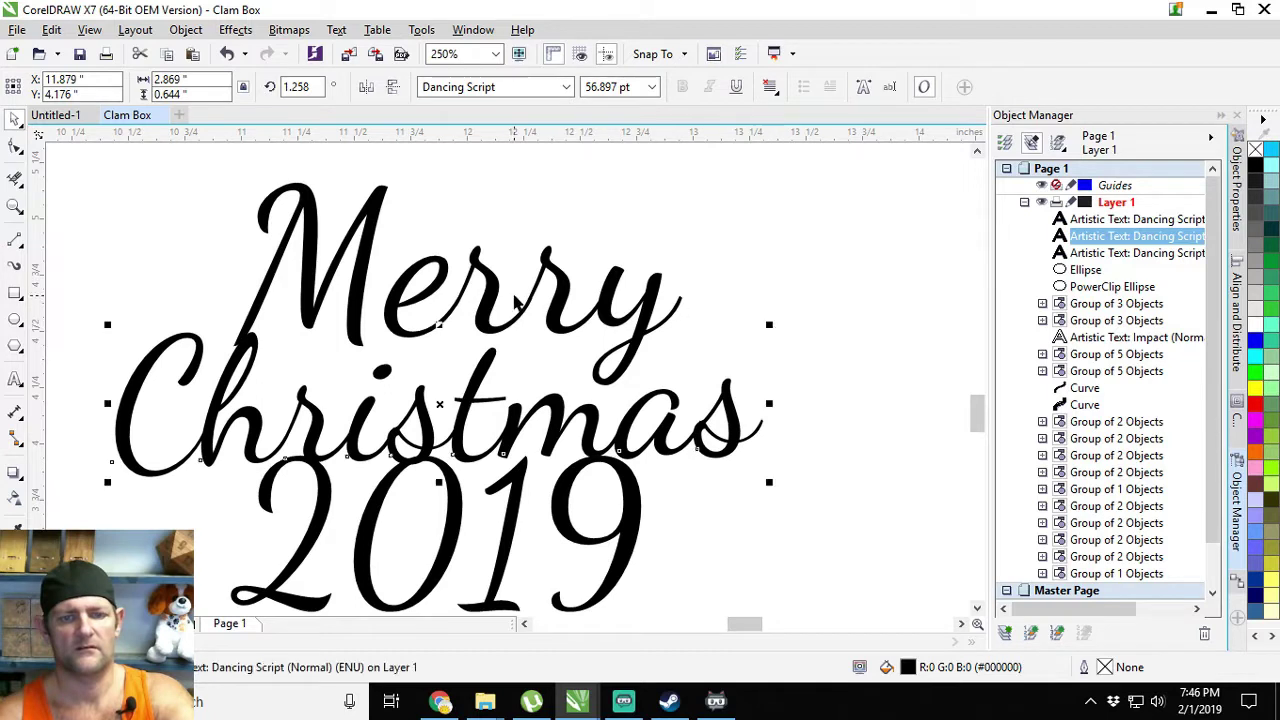
pyautogui.click(518, 303)
pyautogui.moveTo(479, 259); pyautogui.dragTo(513, 274)
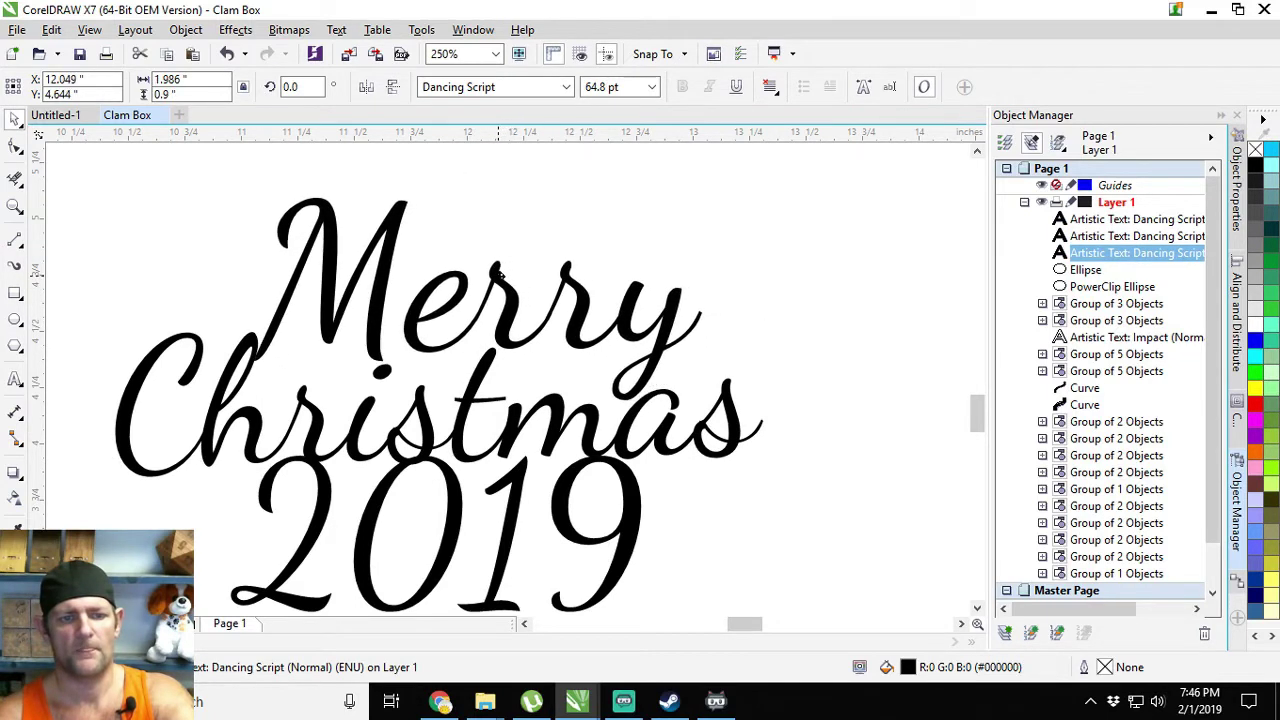
pyautogui.click(497, 272)
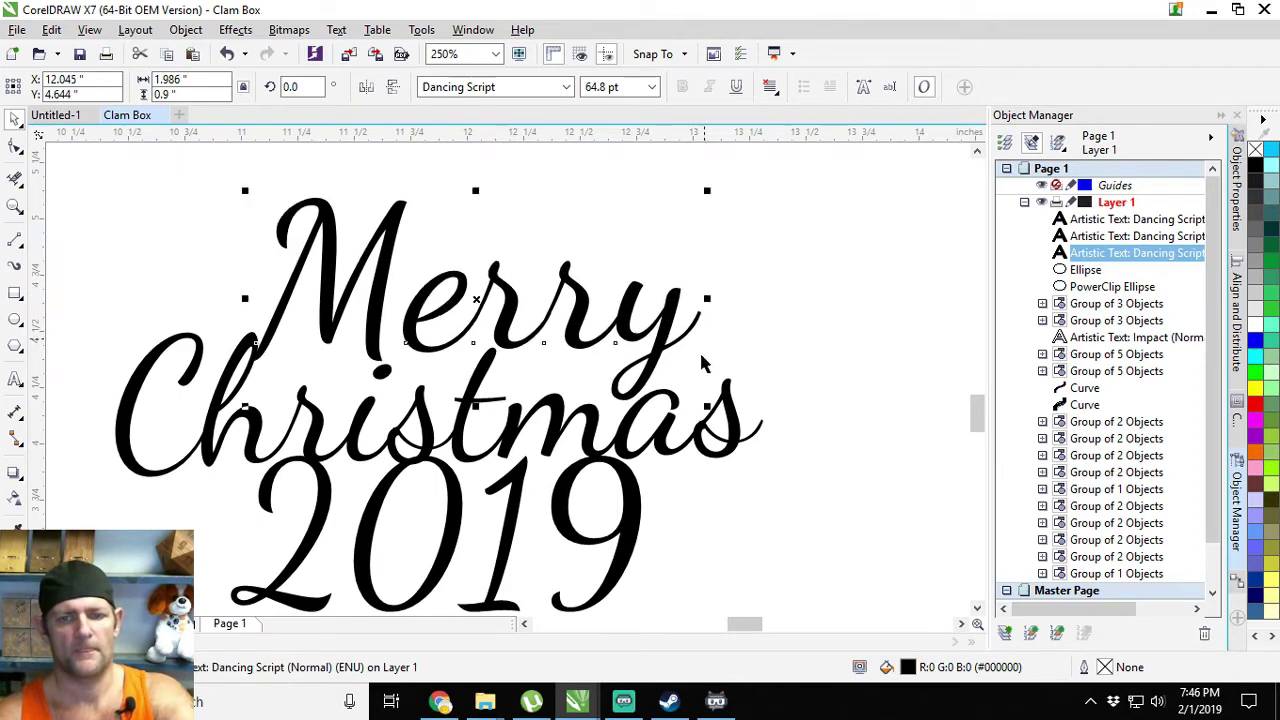
pyautogui.moveTo(706, 404); pyautogui.dragTo(715, 409)
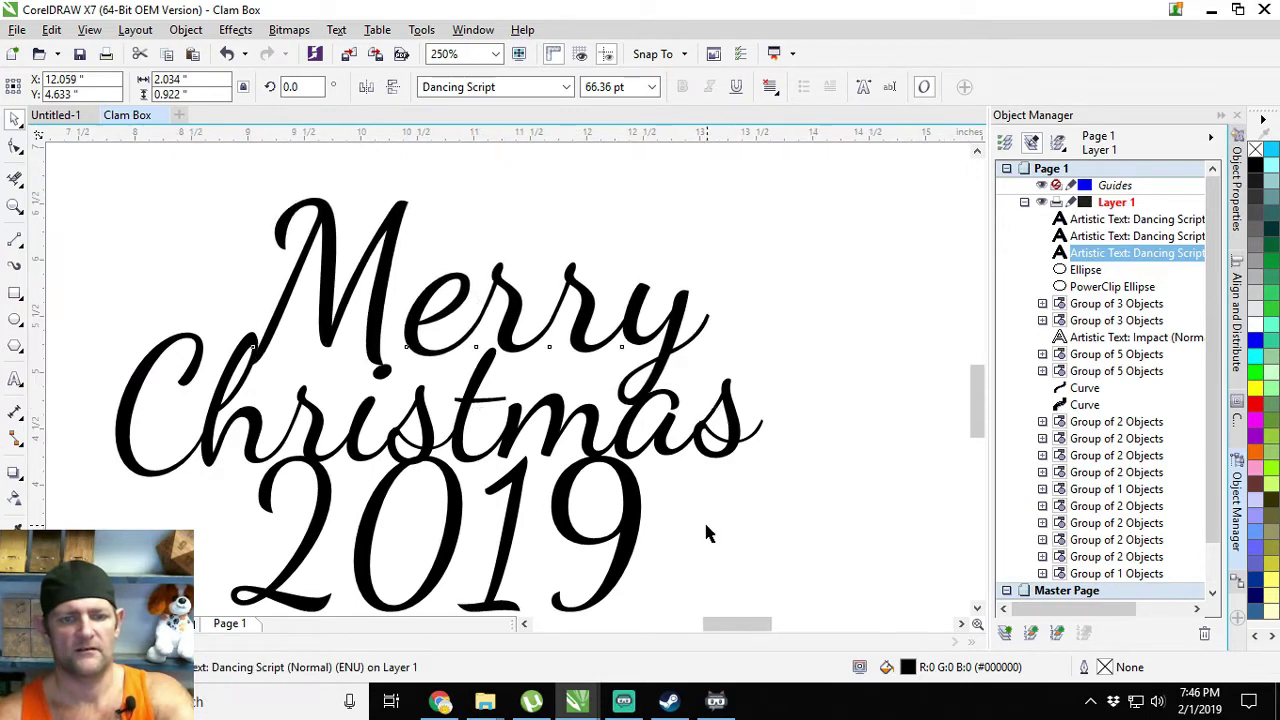
pyautogui.scroll(-1, 704, 520)
pyautogui.scroll(1, 688, 518)
pyautogui.scroll(1, 533, 507)
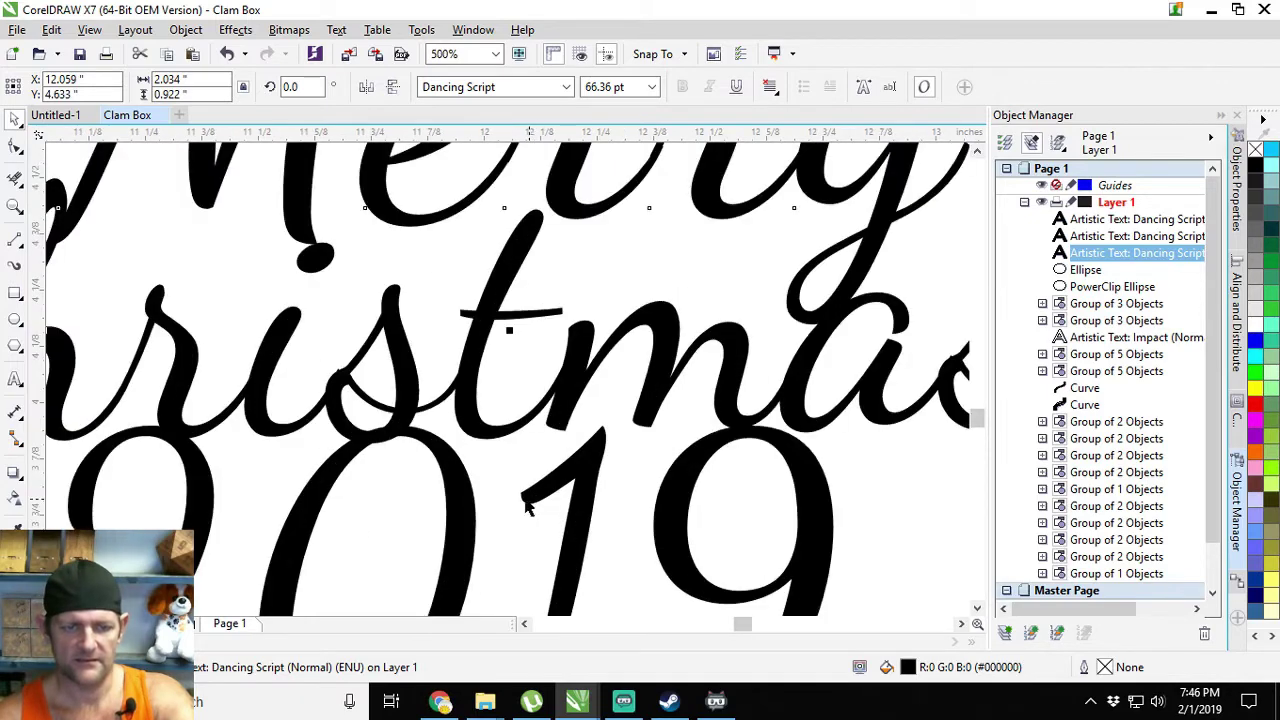
# - Skew and tilt '2019' about 0.944° and nudge it down to match the slanted Christmas
pyautogui.click(478, 490)
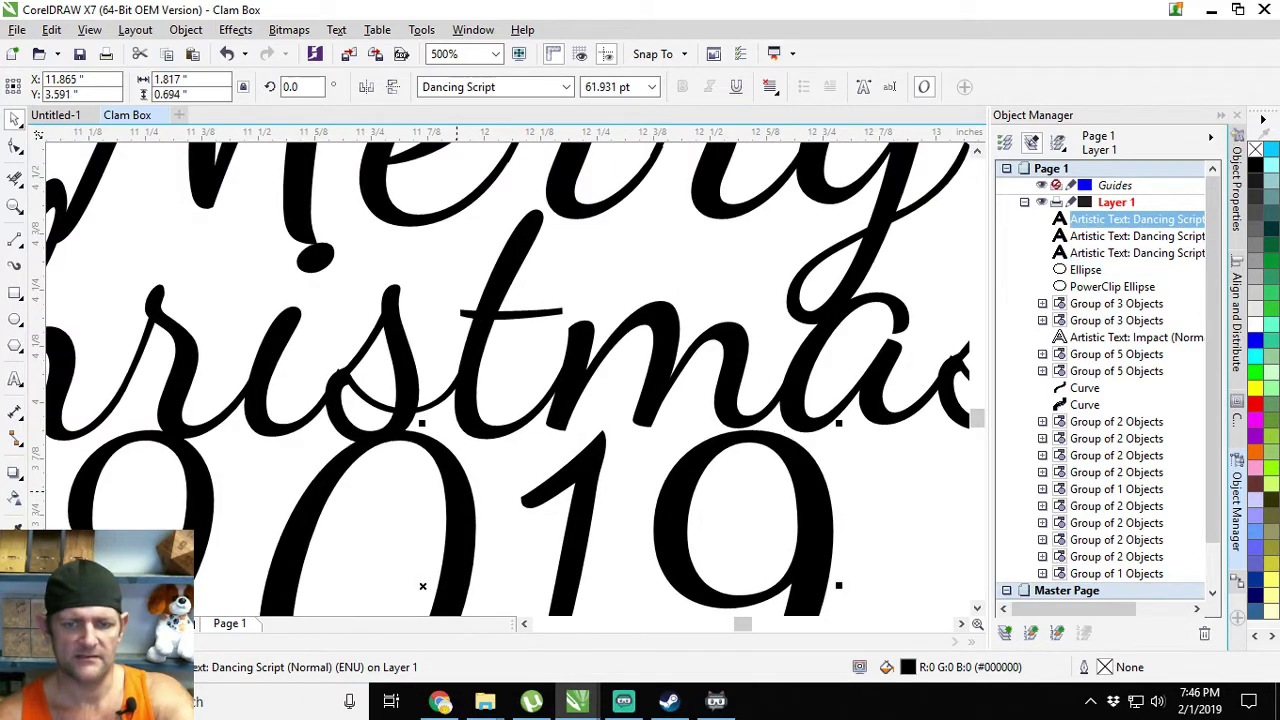
pyautogui.scroll(-1, 462, 520)
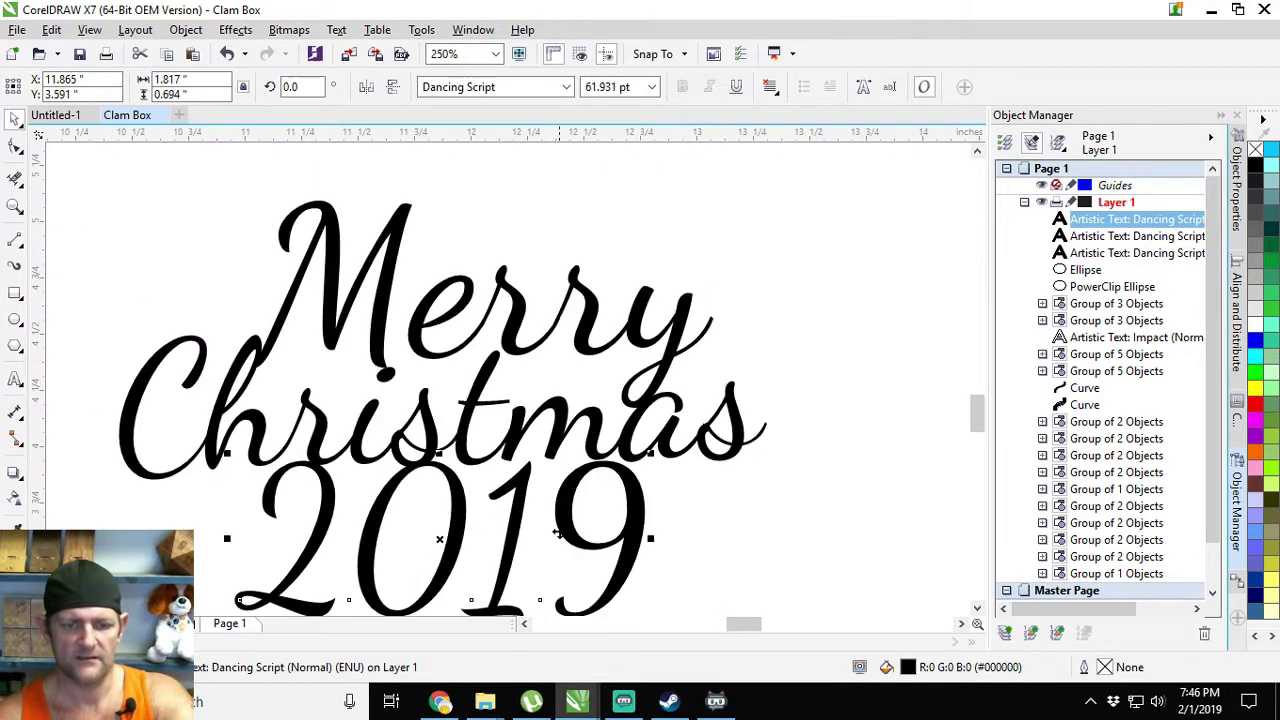
pyautogui.click(640, 525)
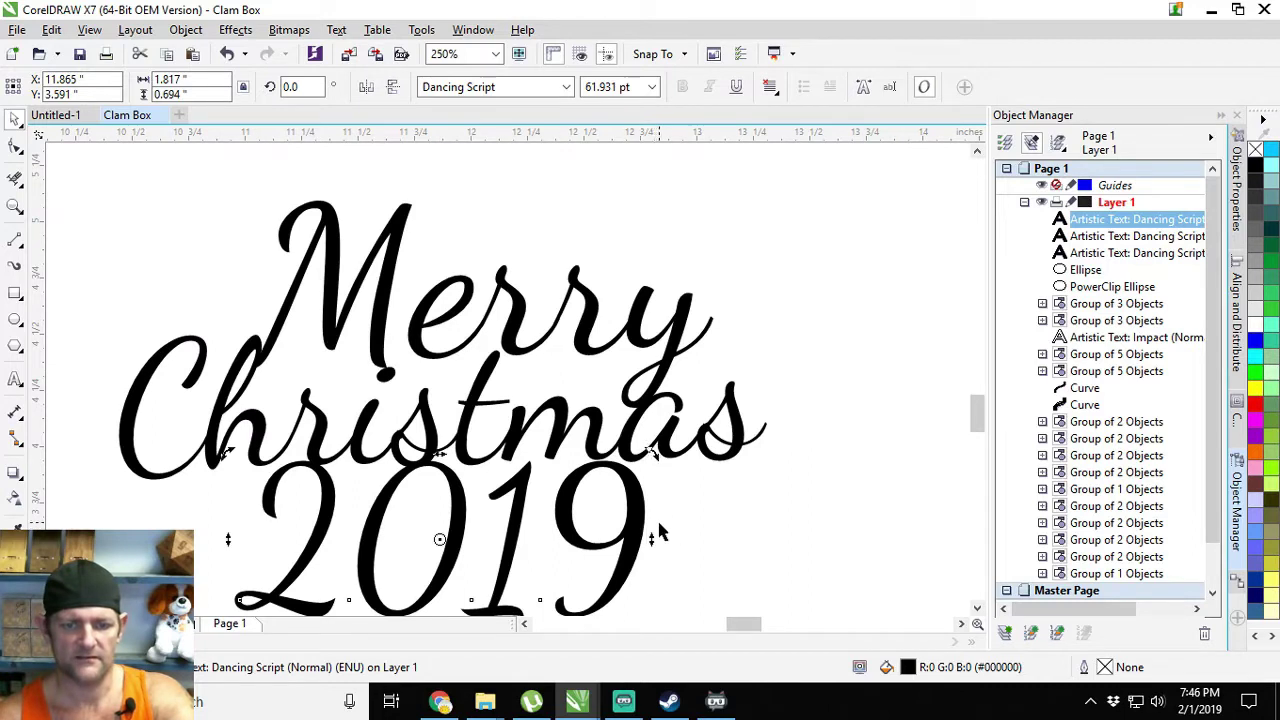
pyautogui.moveTo(651, 537); pyautogui.dragTo(648, 533)
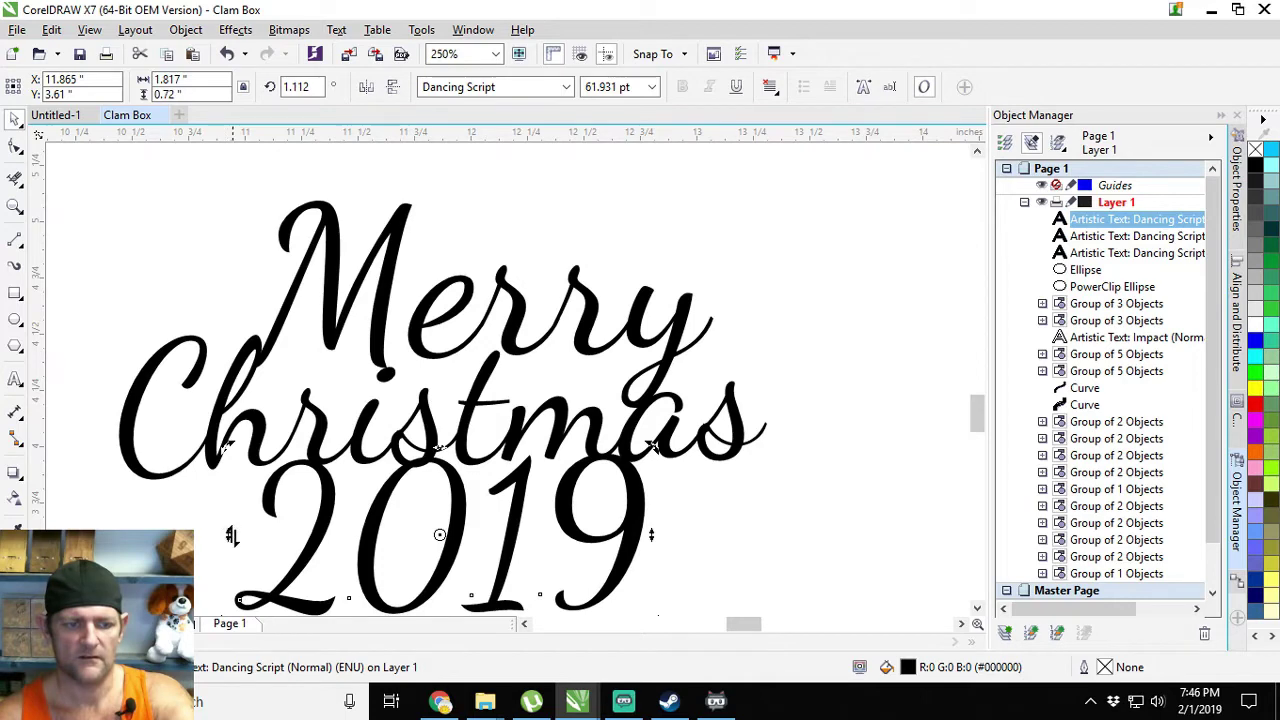
pyautogui.moveTo(231, 536)
pyautogui.mouseDown()
pyautogui.moveTo(246, 524)
pyautogui.moveTo(248, 536)
pyautogui.mouseUp()
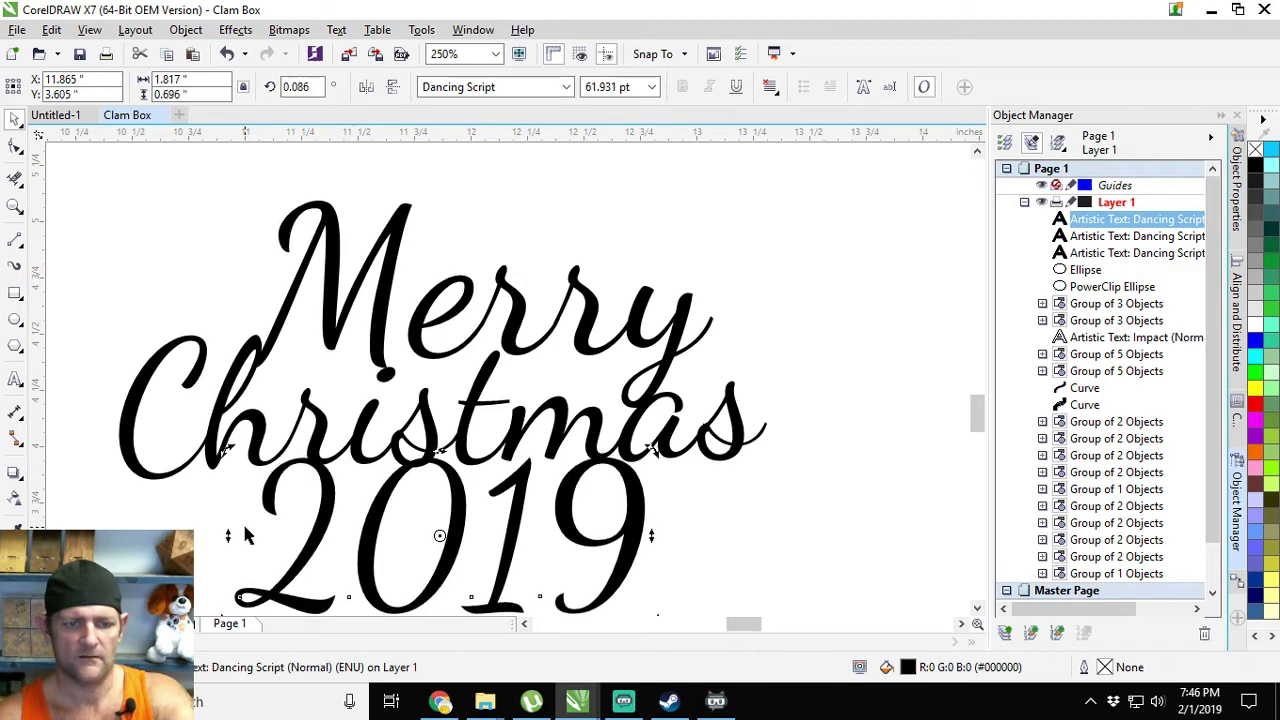
pyautogui.hotkey('ctrl', 'Down')
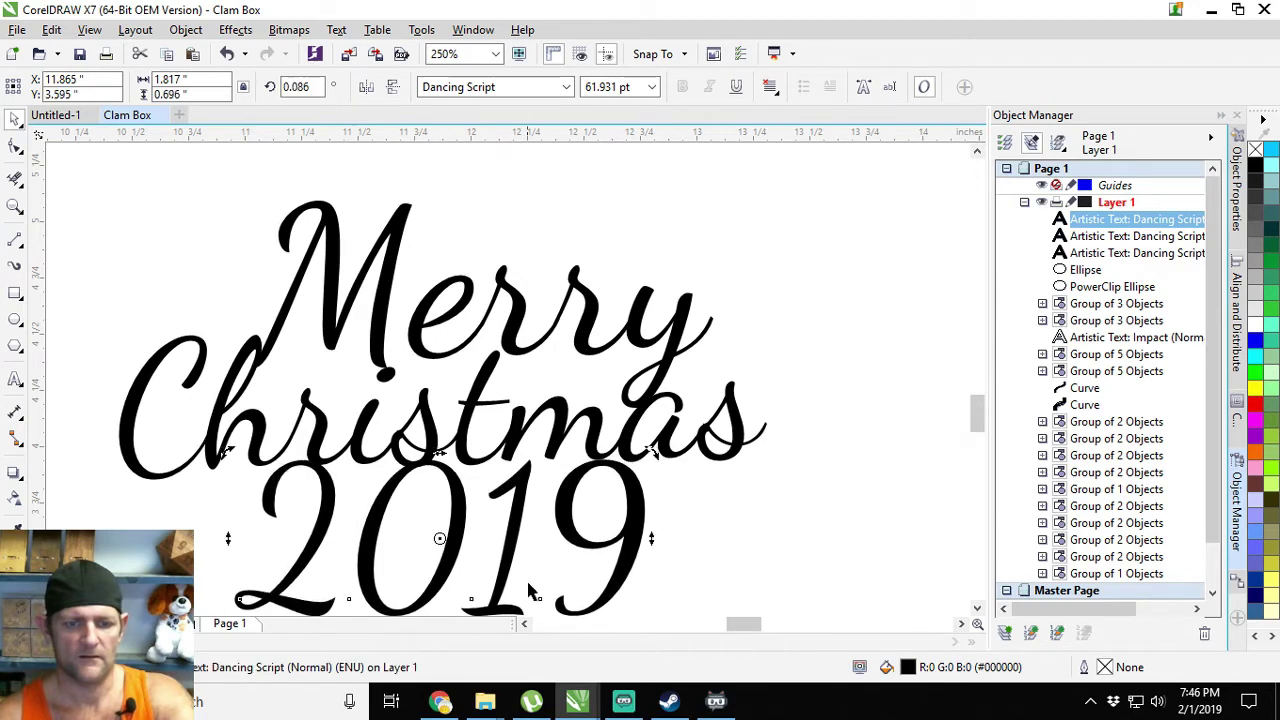
pyautogui.moveTo(651, 538); pyautogui.dragTo(655, 533)
pyautogui.press('F3')
pyautogui.press('F3')
pyautogui.press('F3')
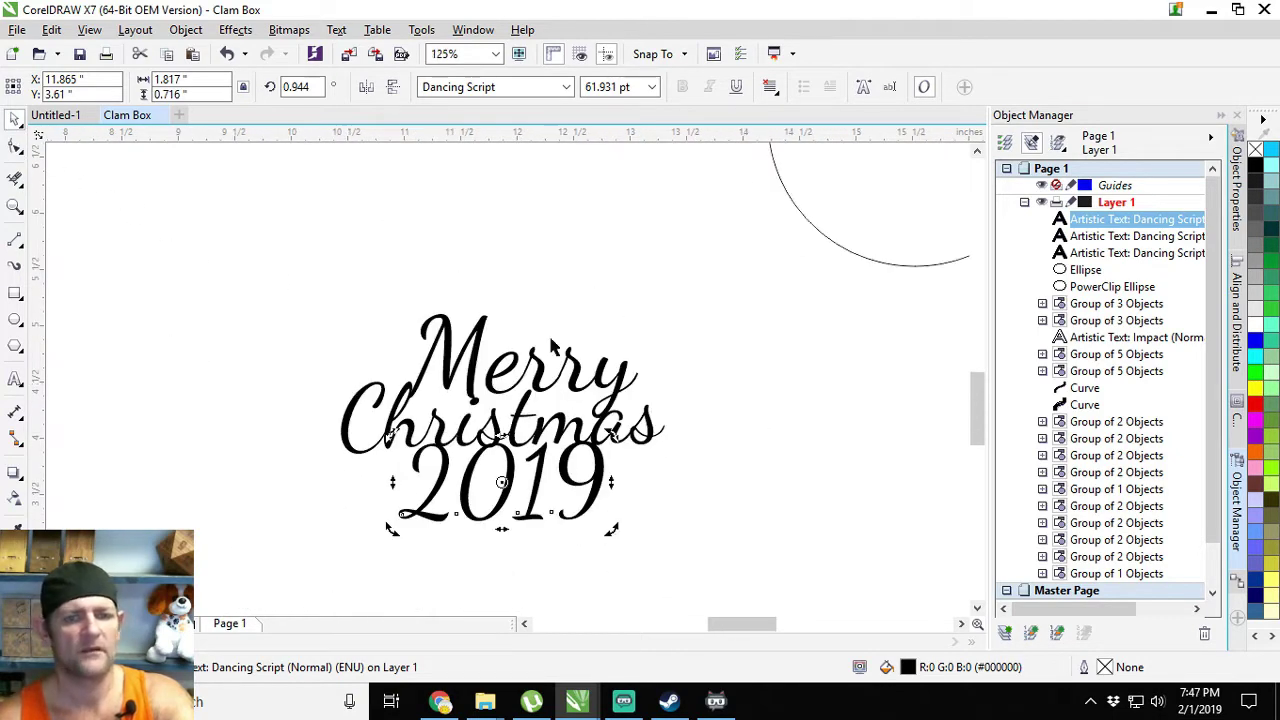
pyautogui.click(707, 312)
pyautogui.moveTo(698, 266); pyautogui.dragTo(248, 572)
# - Weld the three greeting lines into one curve and drag it into the left plain circle
pyautogui.click(185, 29)
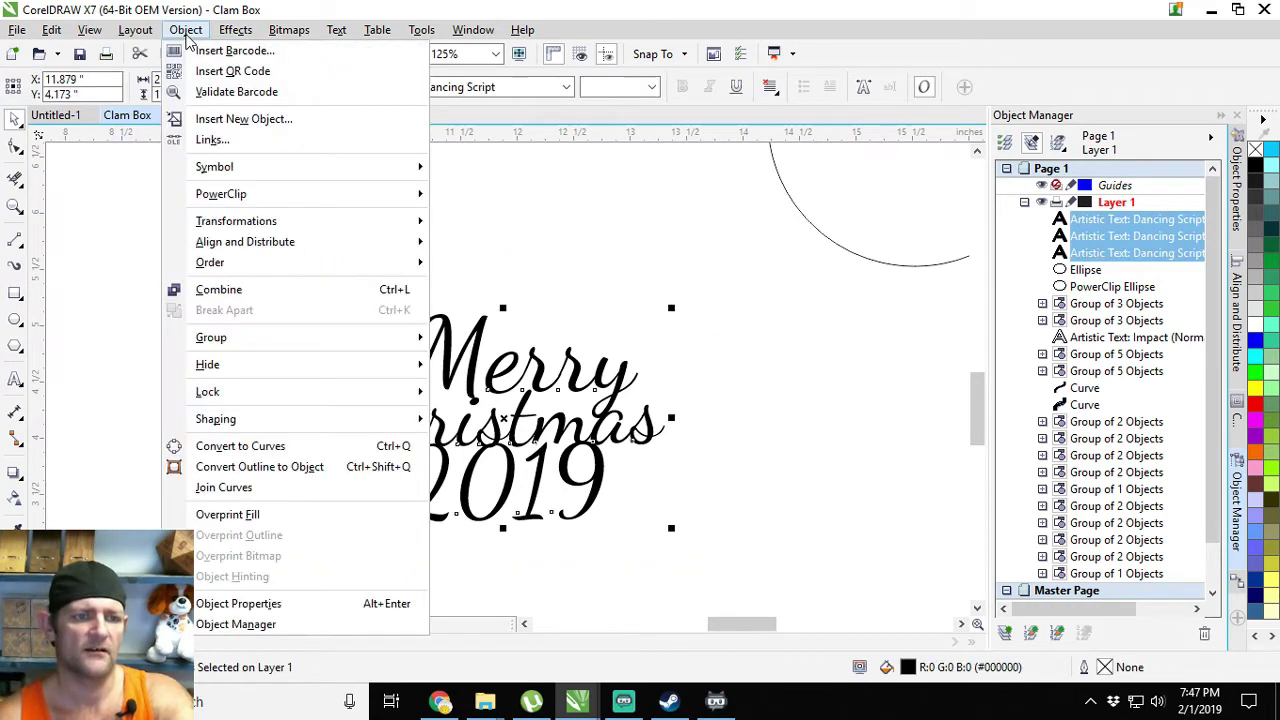
pyautogui.moveTo(290, 420)
pyautogui.click(472, 422)
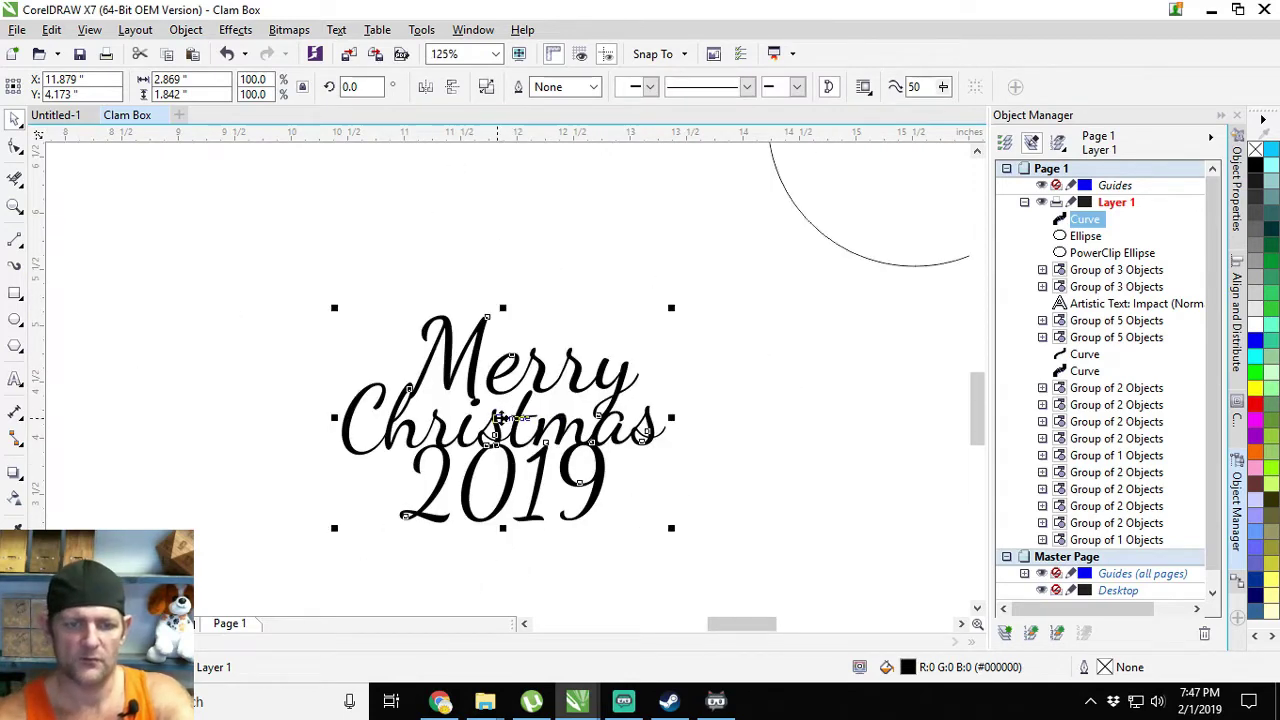
pyautogui.moveTo(513, 413); pyautogui.dragTo(548, 267)
pyautogui.scroll(-2, 546, 268)
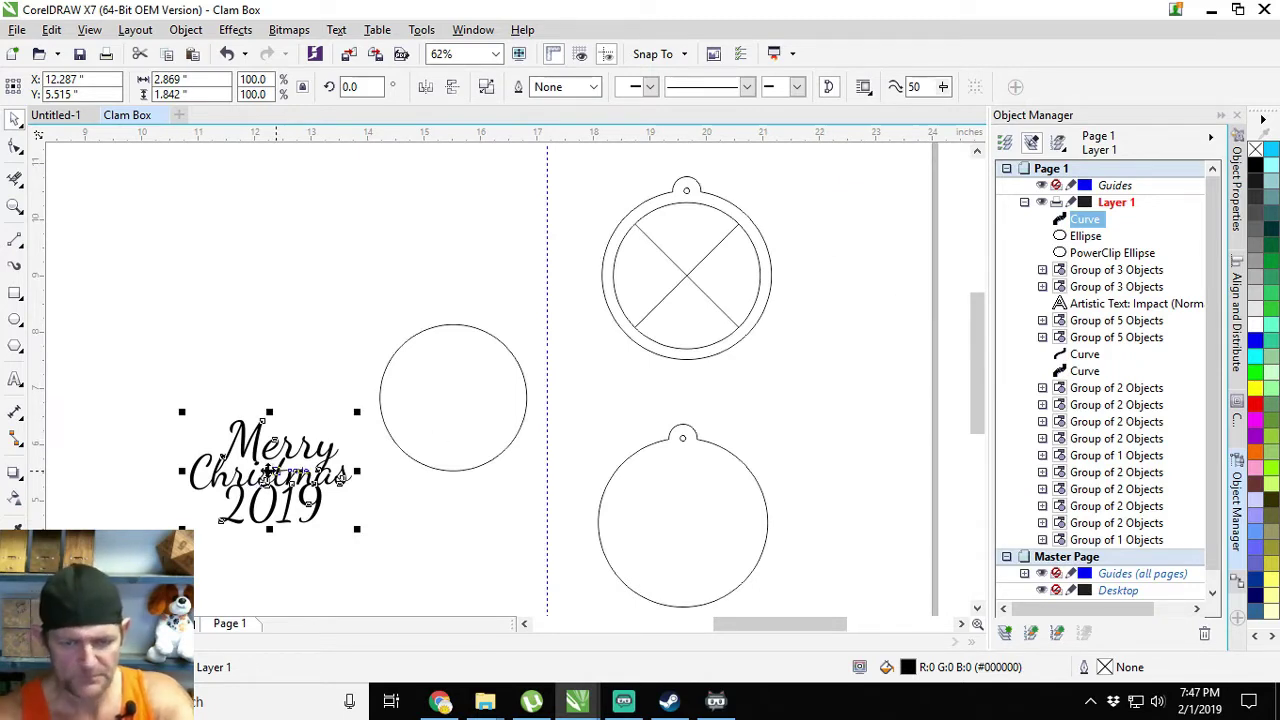
pyautogui.moveTo(269, 473); pyautogui.dragTo(452, 399)
pyautogui.scroll(2, 452, 399)
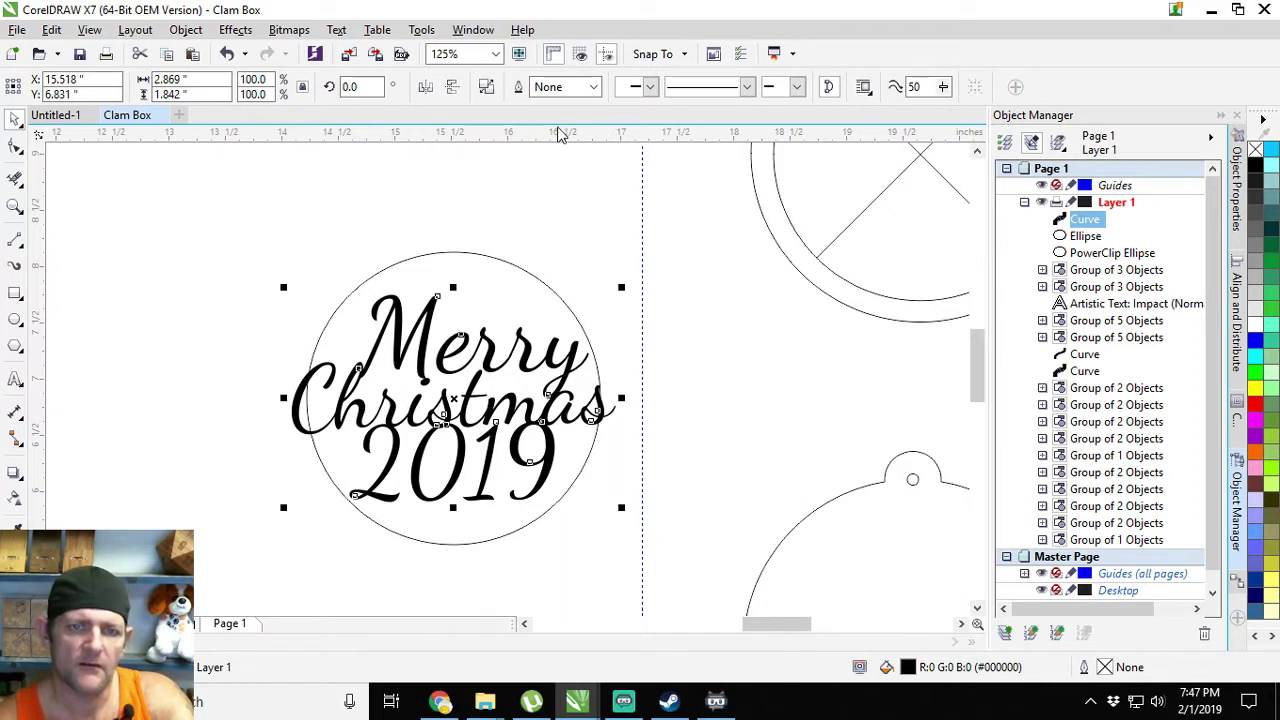
# - Give the welded lettering a hairline outline and remove its fill
pyautogui.click(594, 87)
pyautogui.click(551, 120)
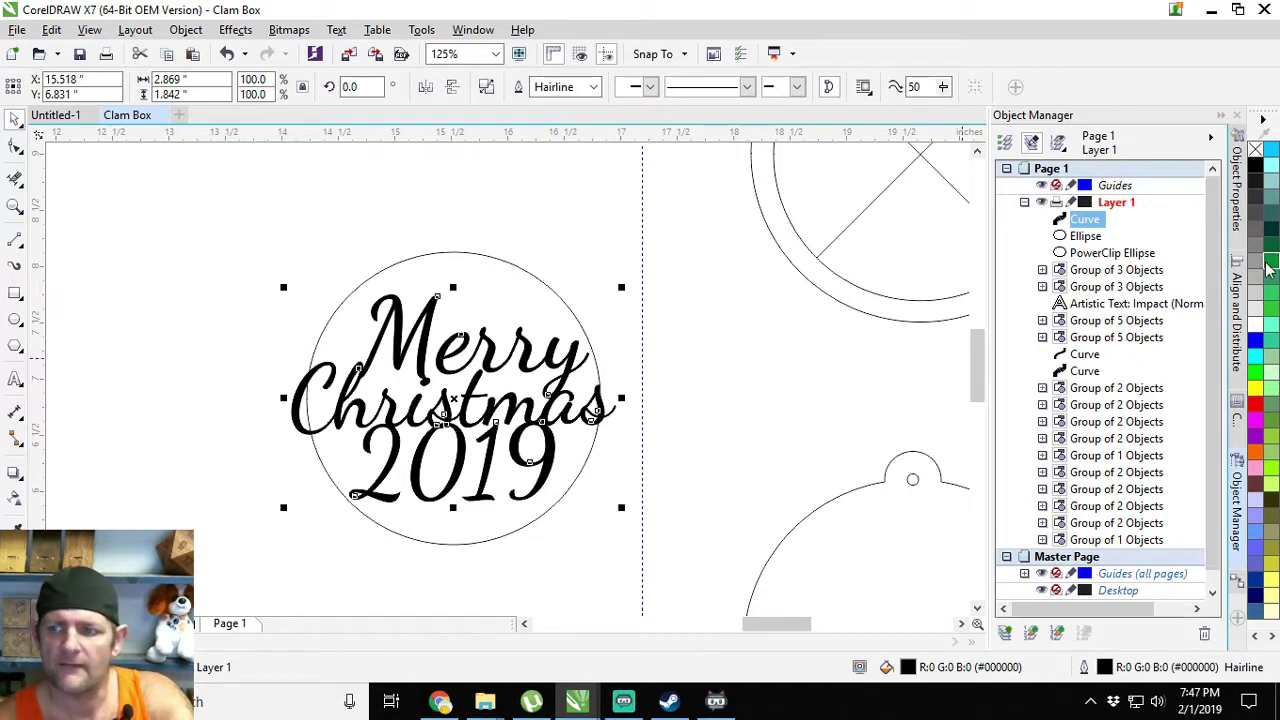
pyautogui.click(1256, 149)
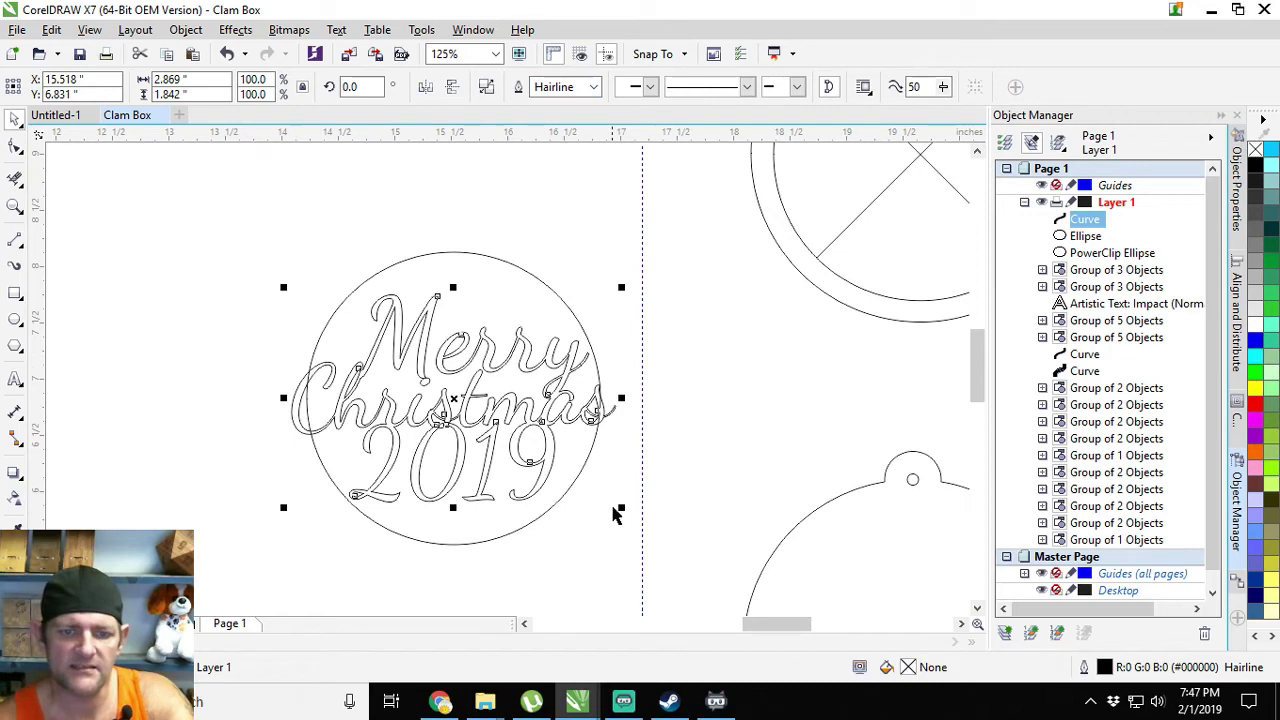
# - Scale the lettering to about 95% (2.728 x 1.752 in) and nudge it right within the circle
pyautogui.moveTo(621, 508); pyautogui.dragTo(609, 501)
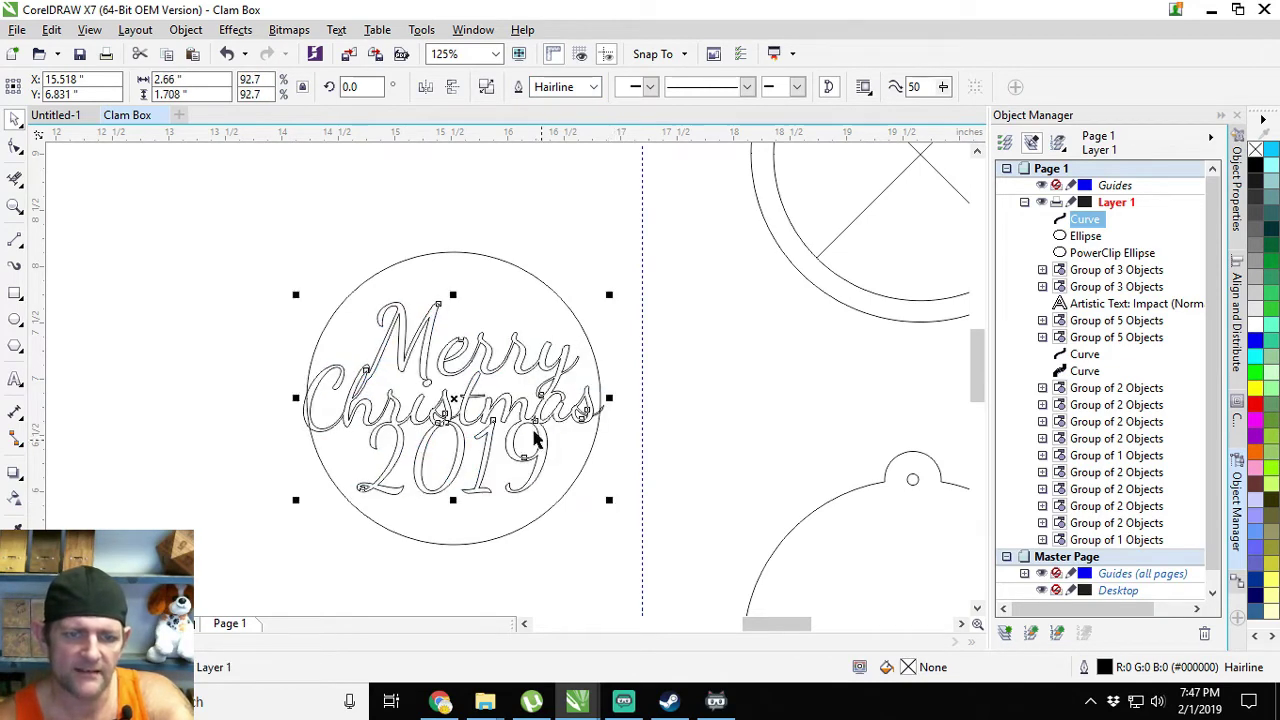
pyautogui.press('Right')
pyautogui.press('Right')
pyautogui.press('Right')
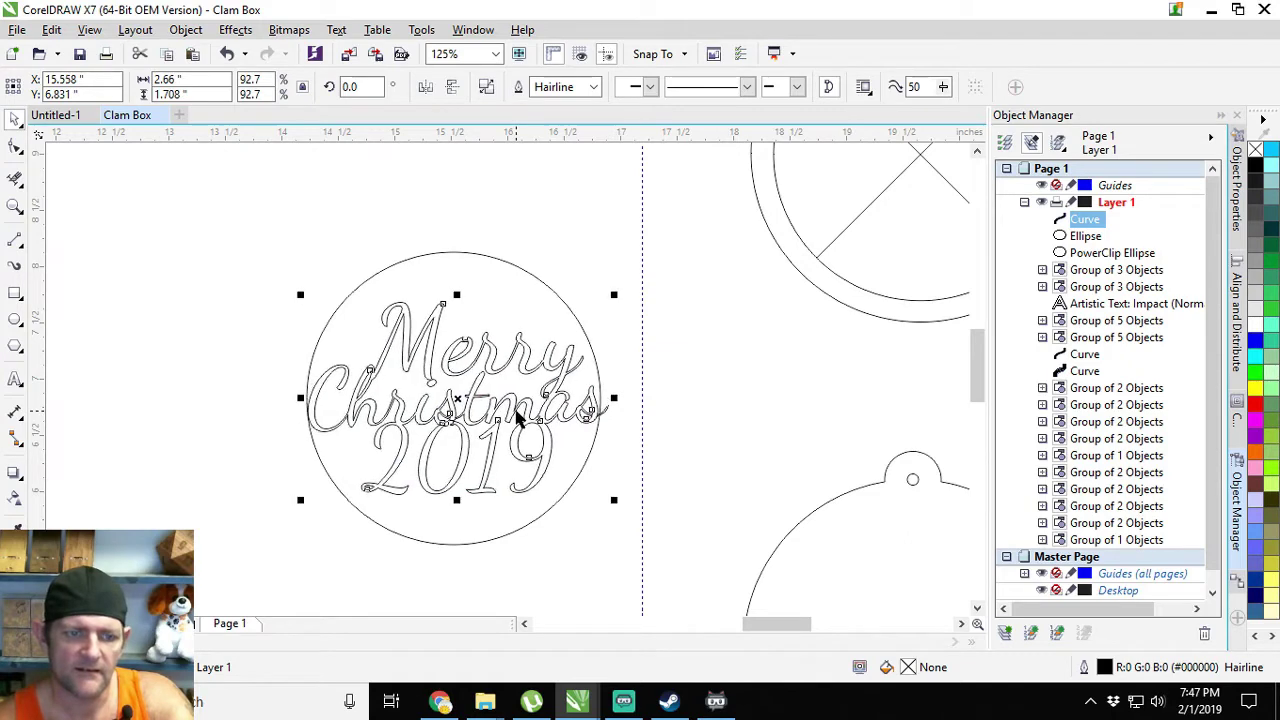
pyautogui.press('Right')
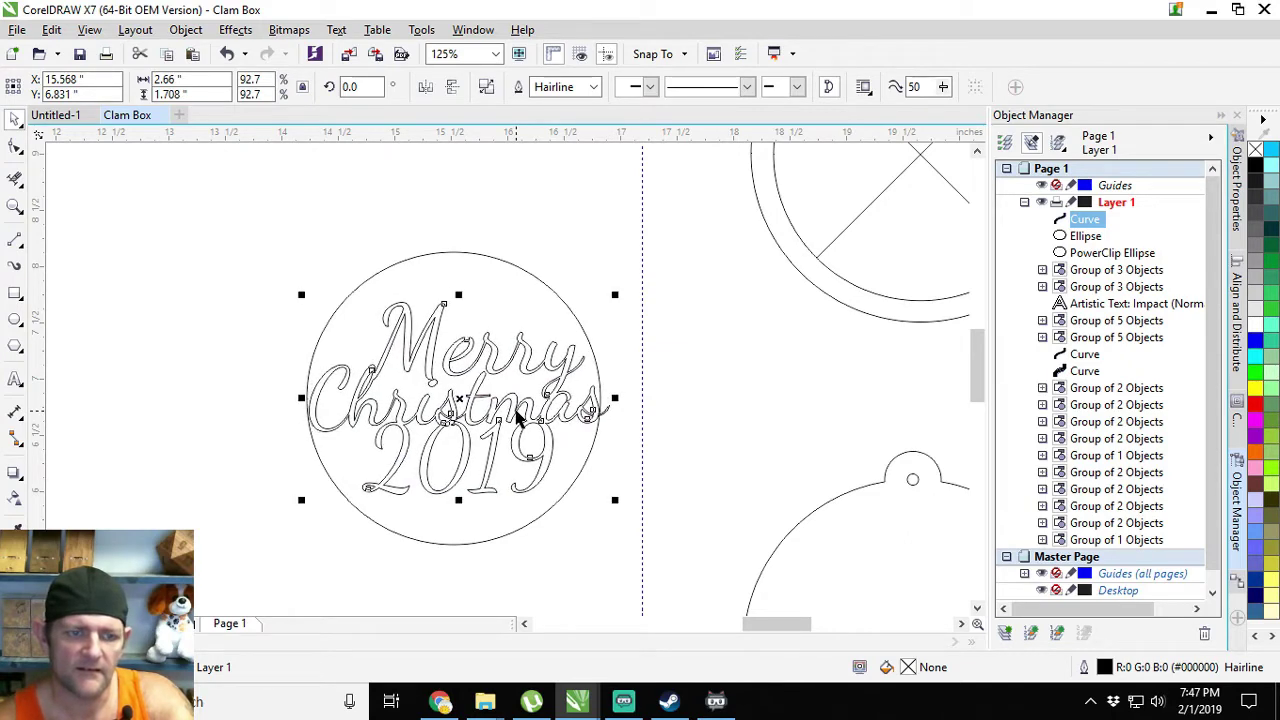
pyautogui.scroll(2, 517, 418)
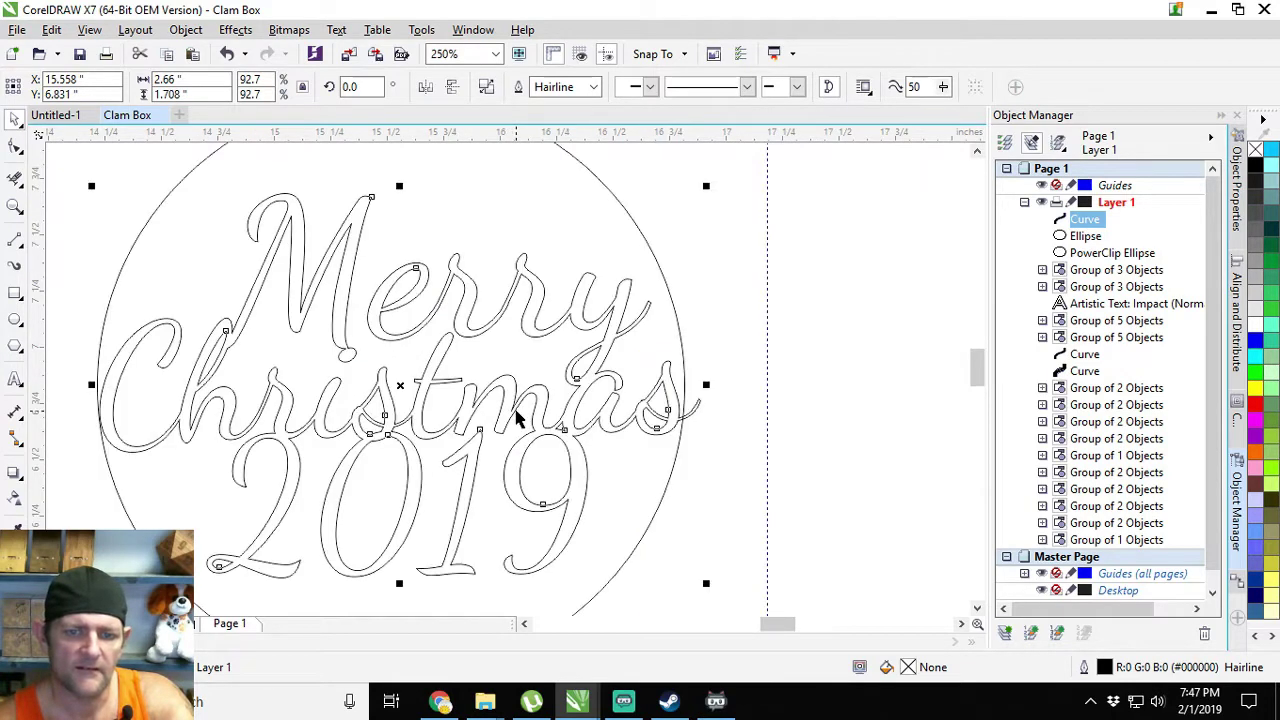
pyautogui.moveTo(708, 582); pyautogui.dragTo(713, 587)
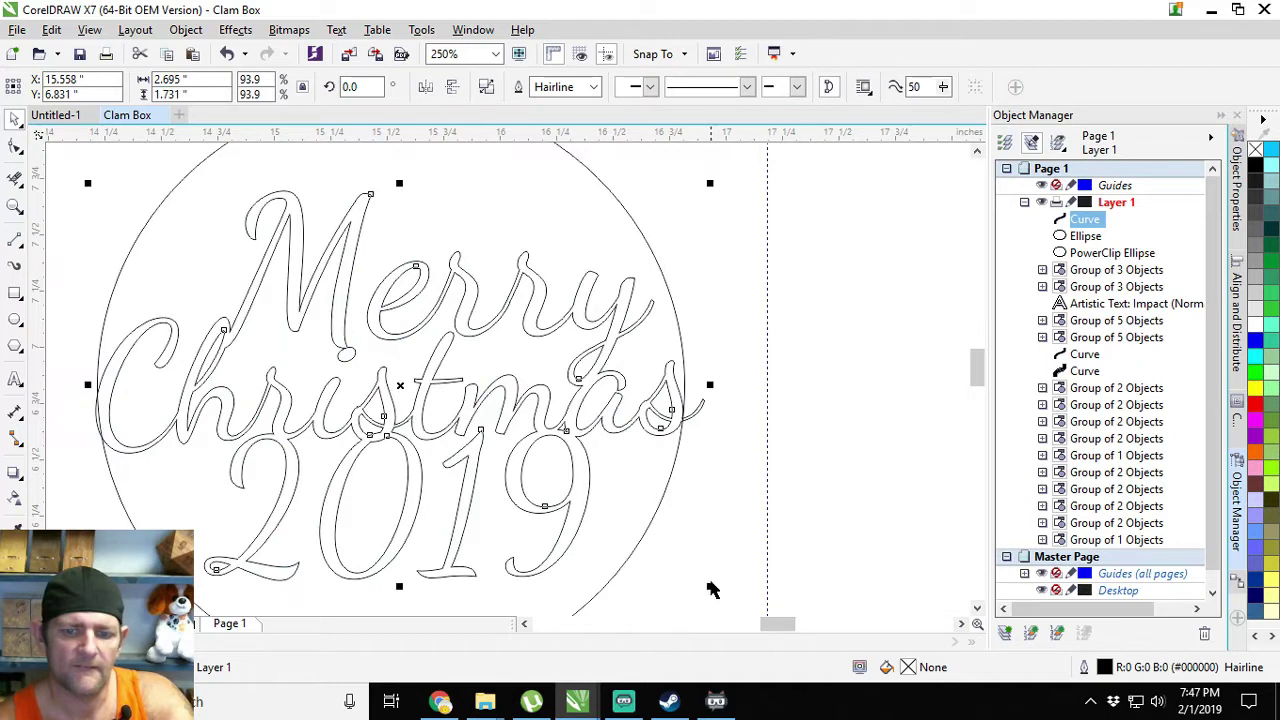
pyautogui.moveTo(709, 583); pyautogui.dragTo(713, 587)
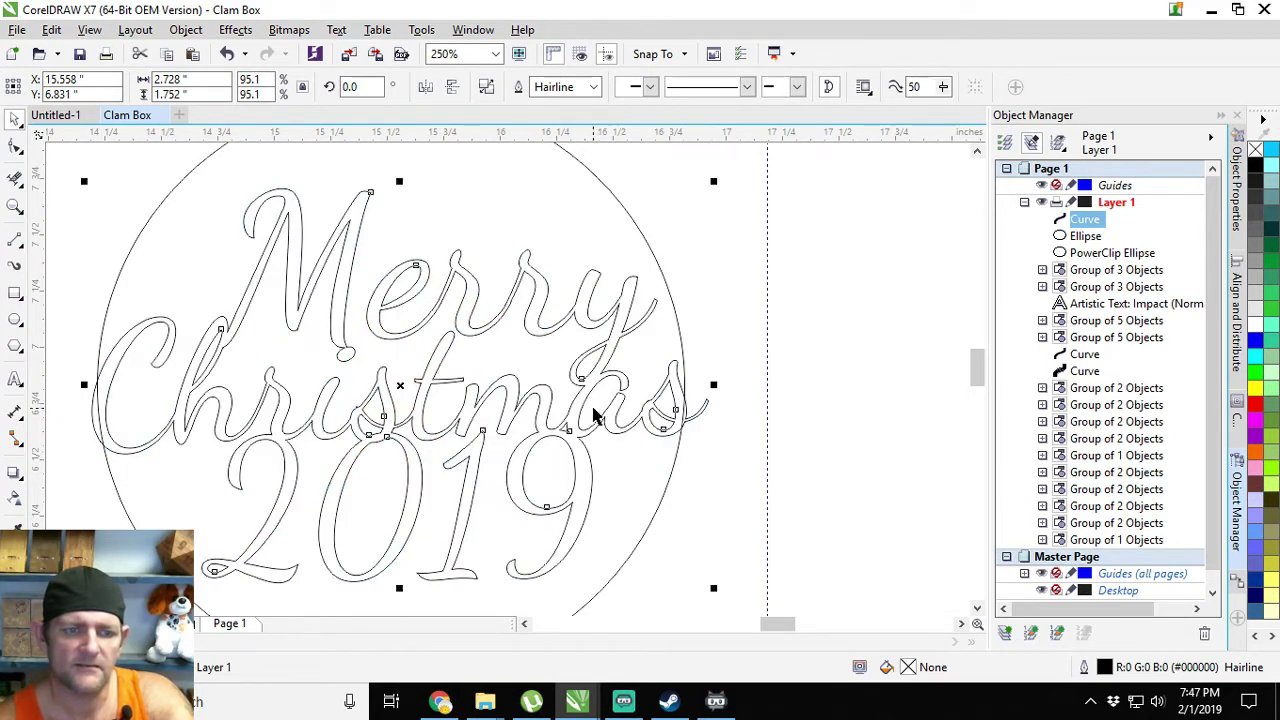
pyautogui.scroll(-2, 592, 410)
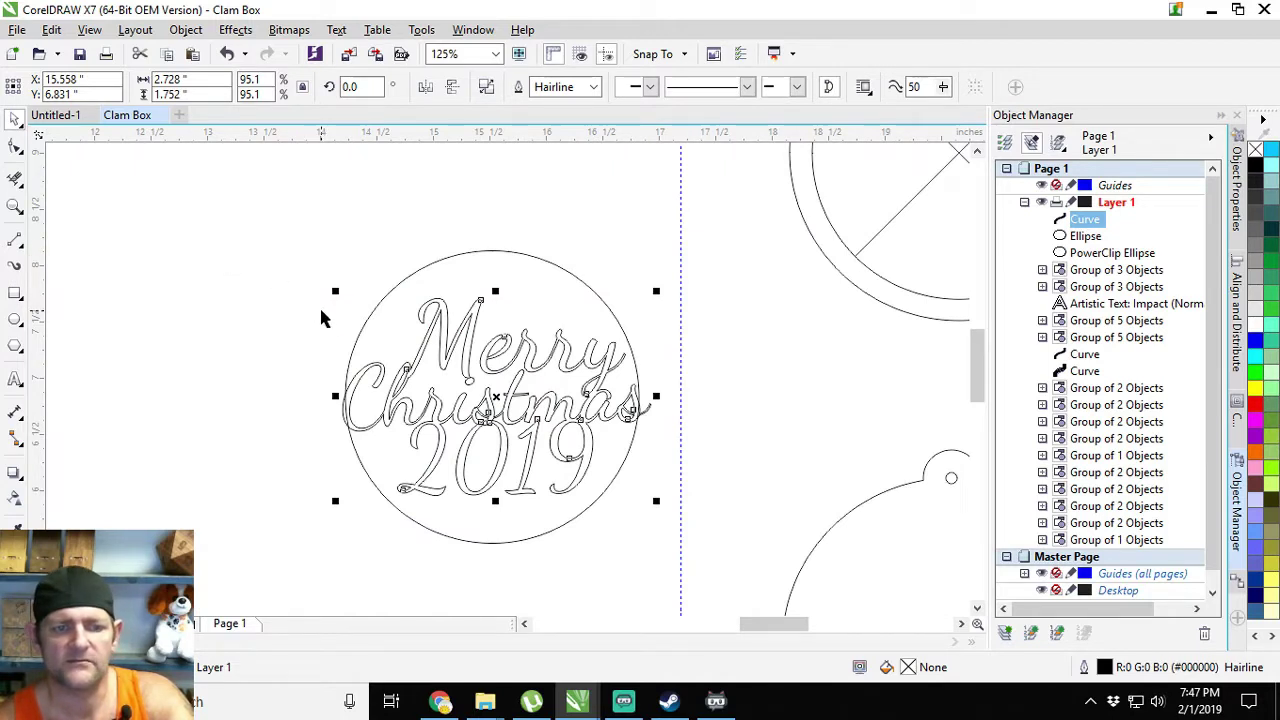
pyautogui.click(15, 178)
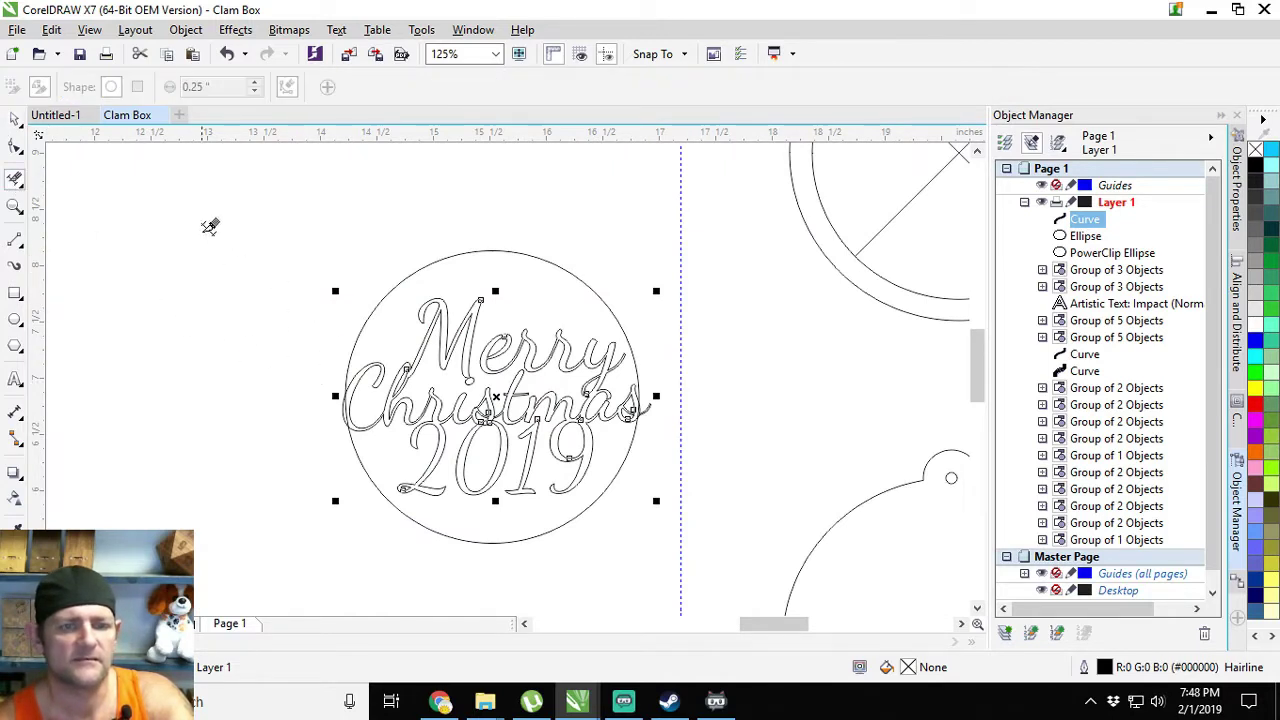
pyautogui.click(15, 117)
pyautogui.moveTo(214, 186)
pyautogui.mouseDown()
pyautogui.moveTo(351, 383)
pyautogui.moveTo(713, 598)
pyautogui.mouseUp()
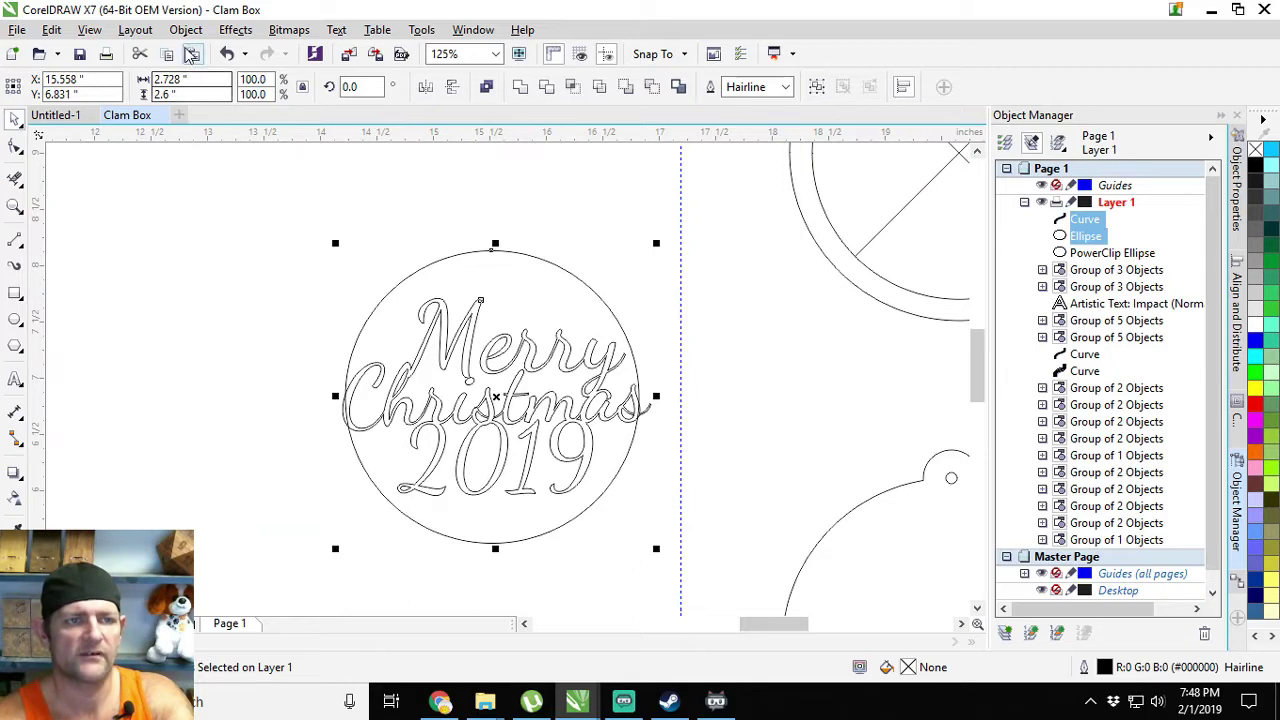
pyautogui.click(186, 30)
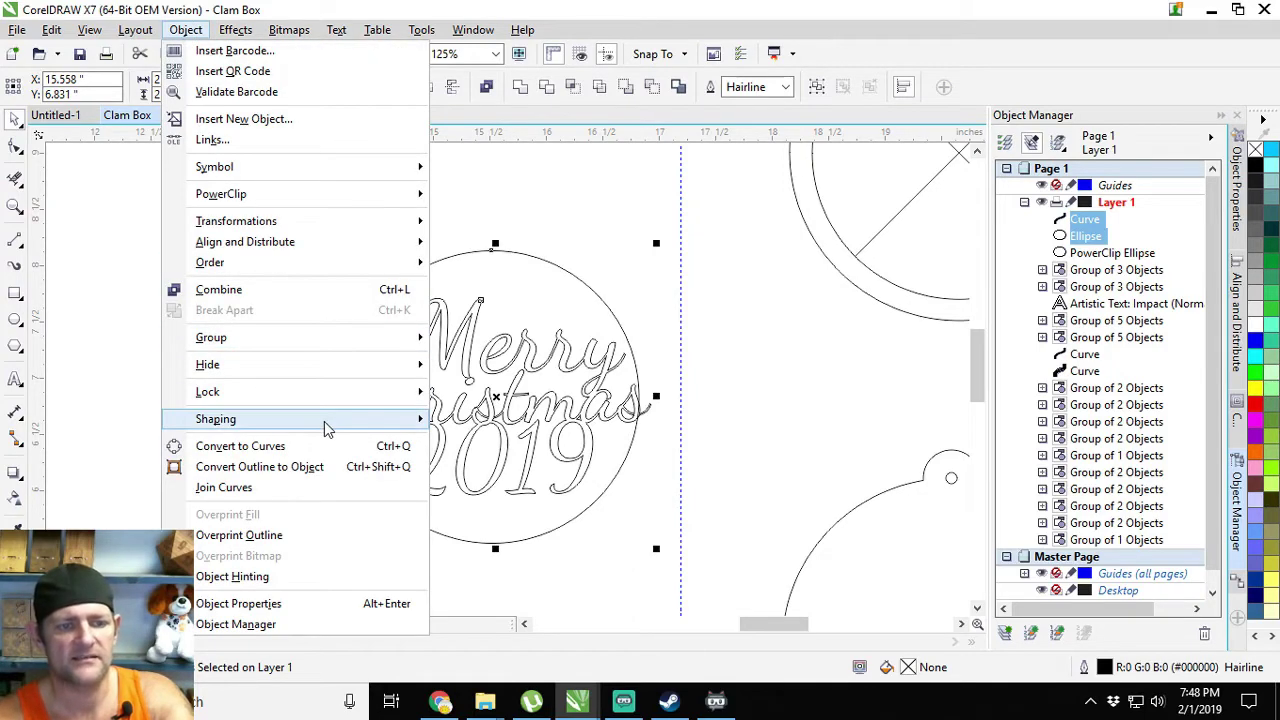
pyautogui.moveTo(323, 430)
pyautogui.click(475, 440)
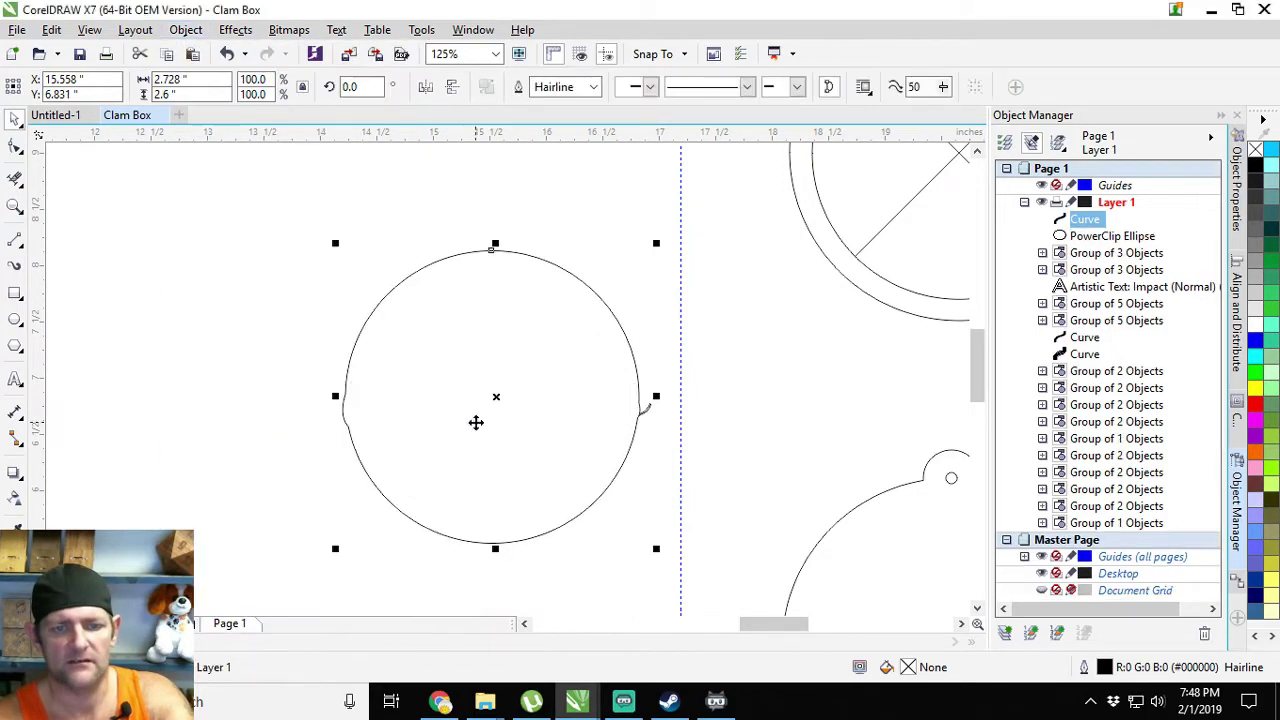
pyautogui.hotkey('ctrl', 'z')
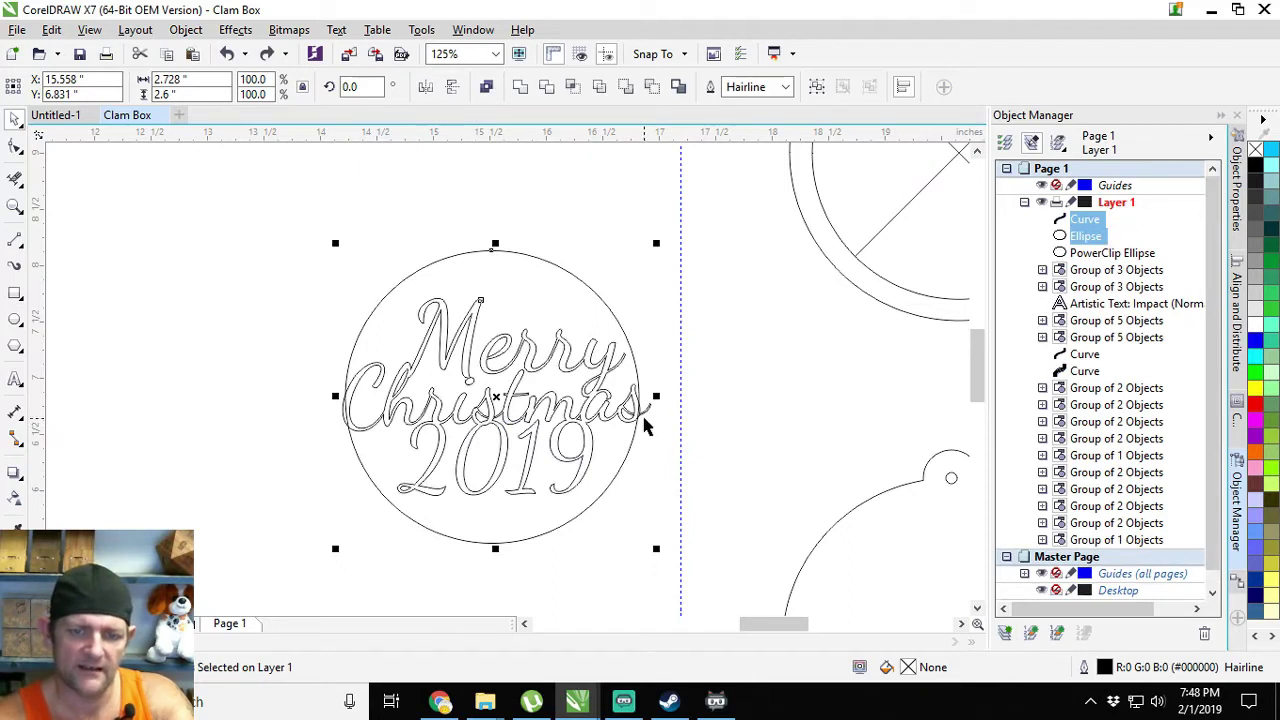
# - Try shrinking the whole ornament from its lower-left corner, then undo it
pyautogui.scroll(2, 645, 425)
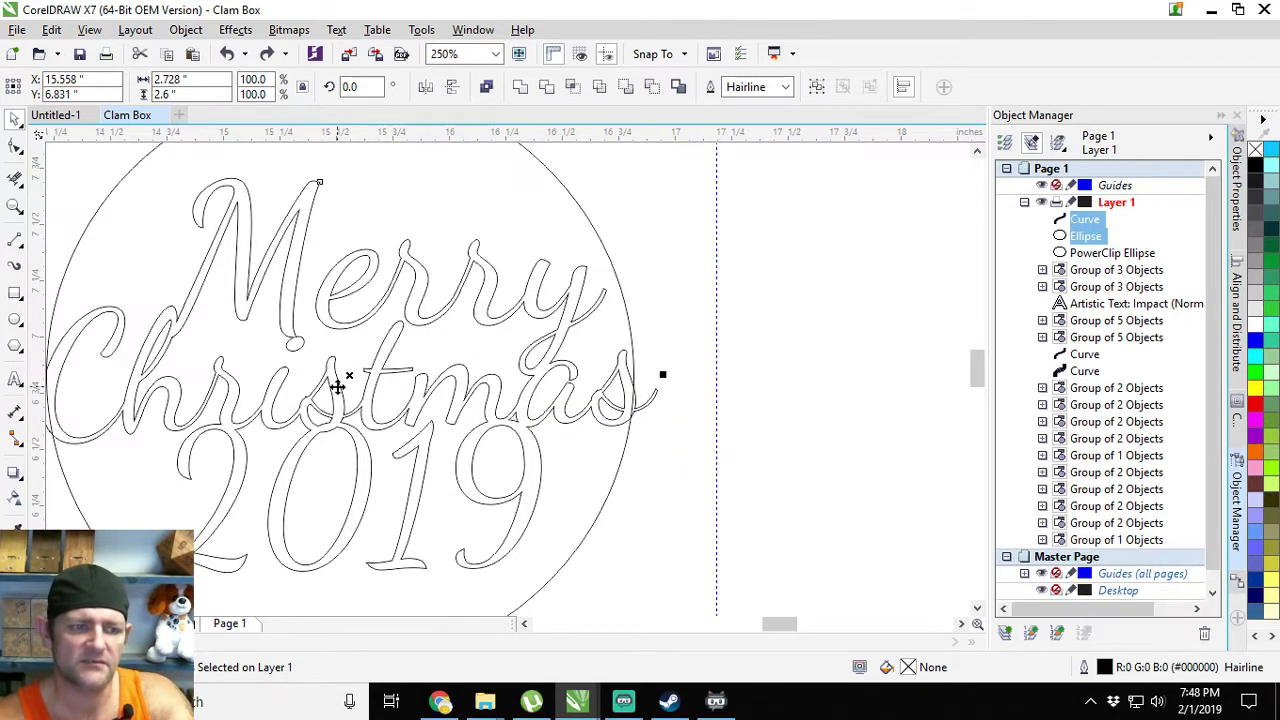
pyautogui.moveTo(293, 357); pyautogui.dragTo(391, 350)
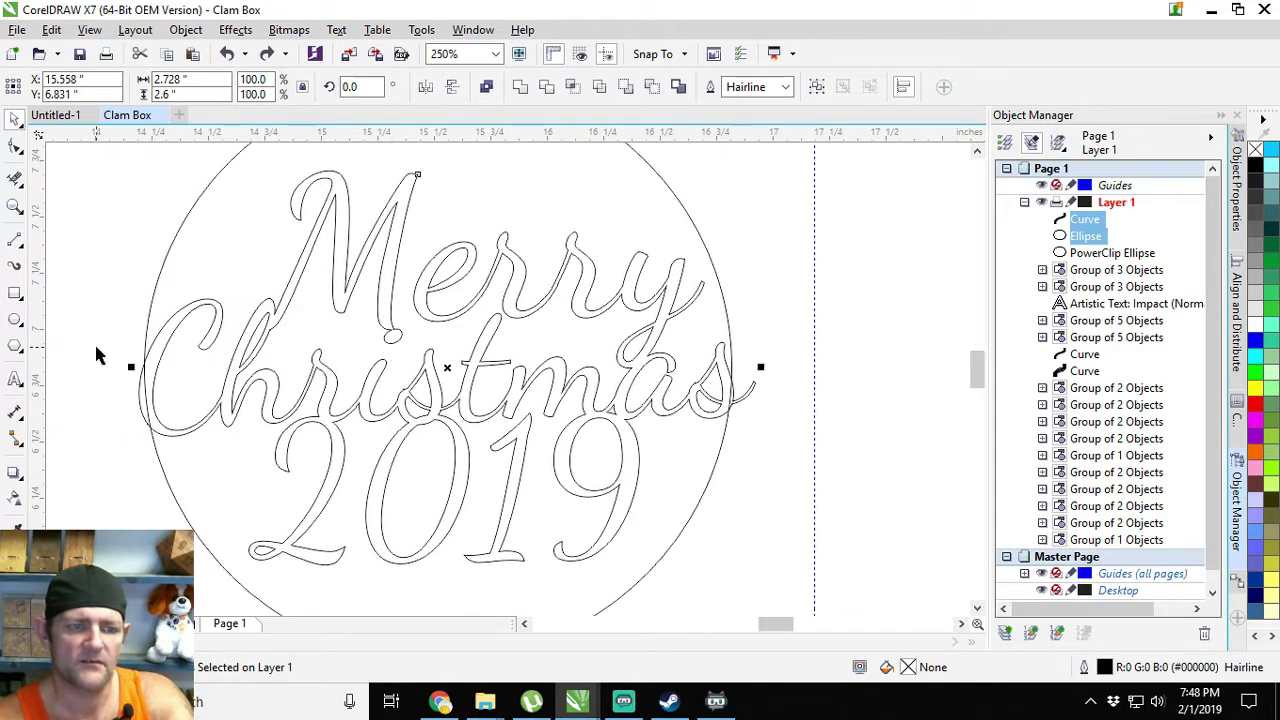
pyautogui.scroll(-2, 126, 378)
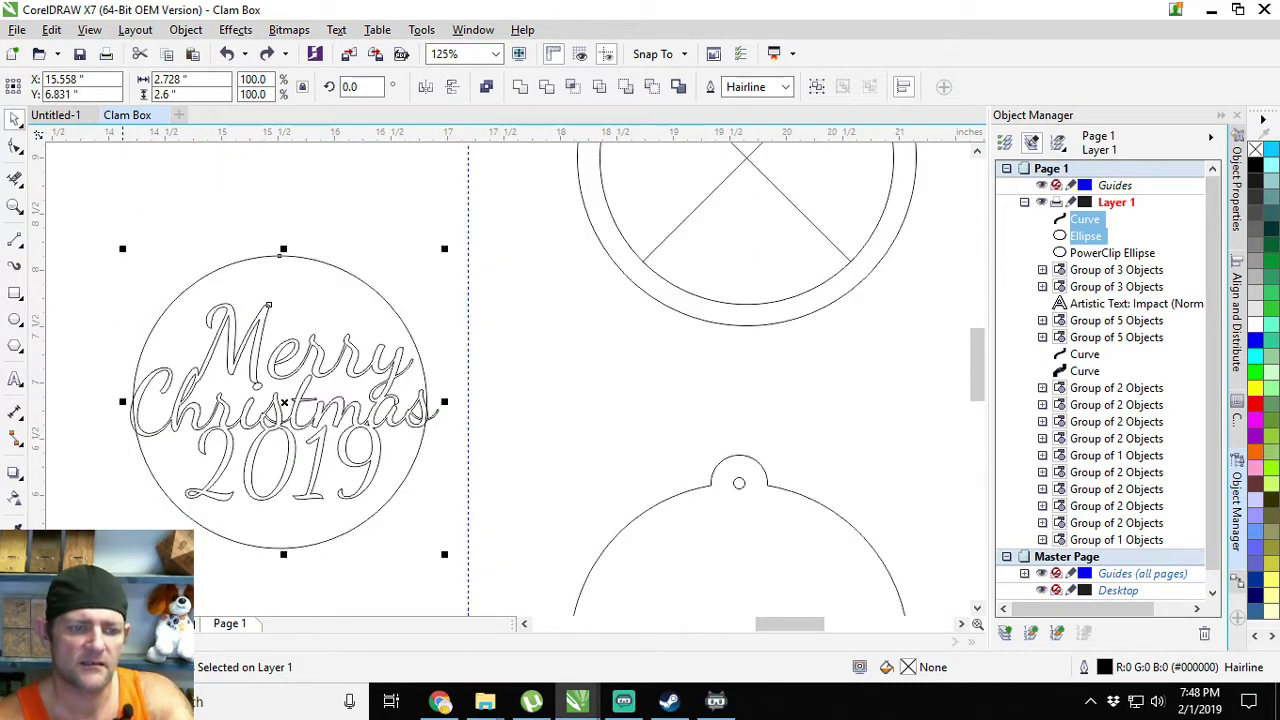
pyautogui.moveTo(122, 554); pyautogui.dragTo(130, 546)
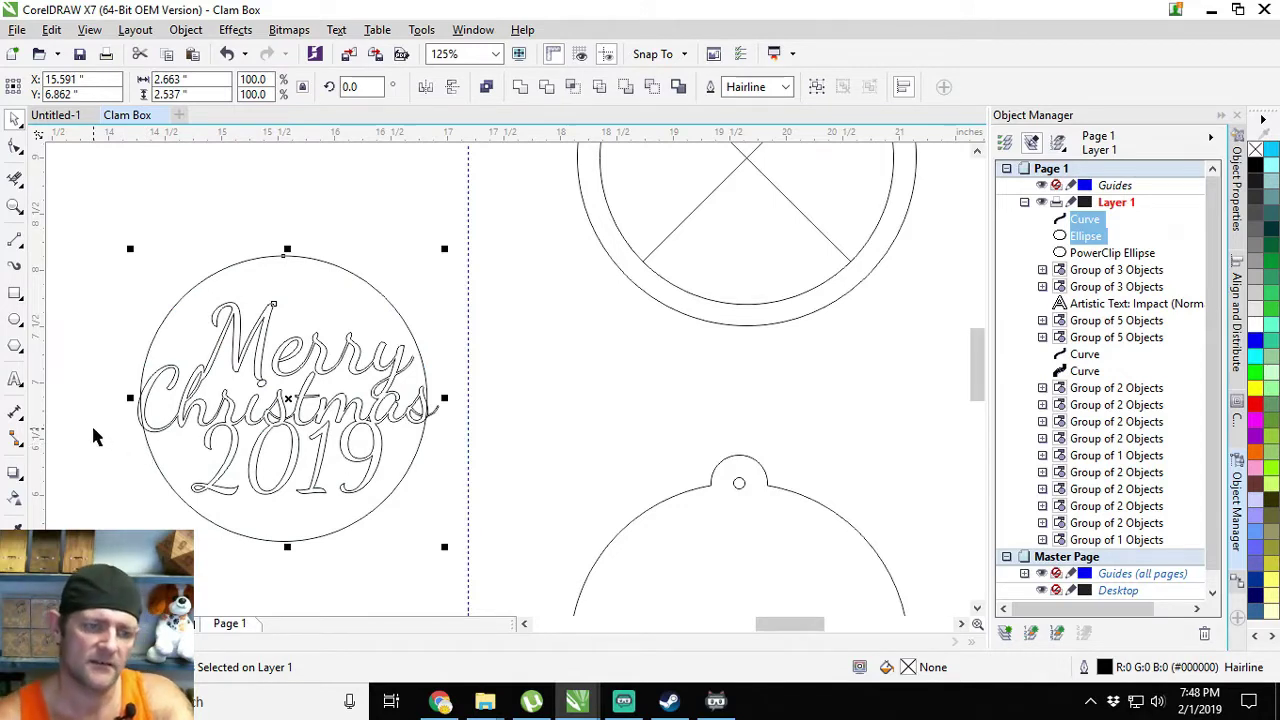
pyautogui.hotkey('ctrl', 'z')
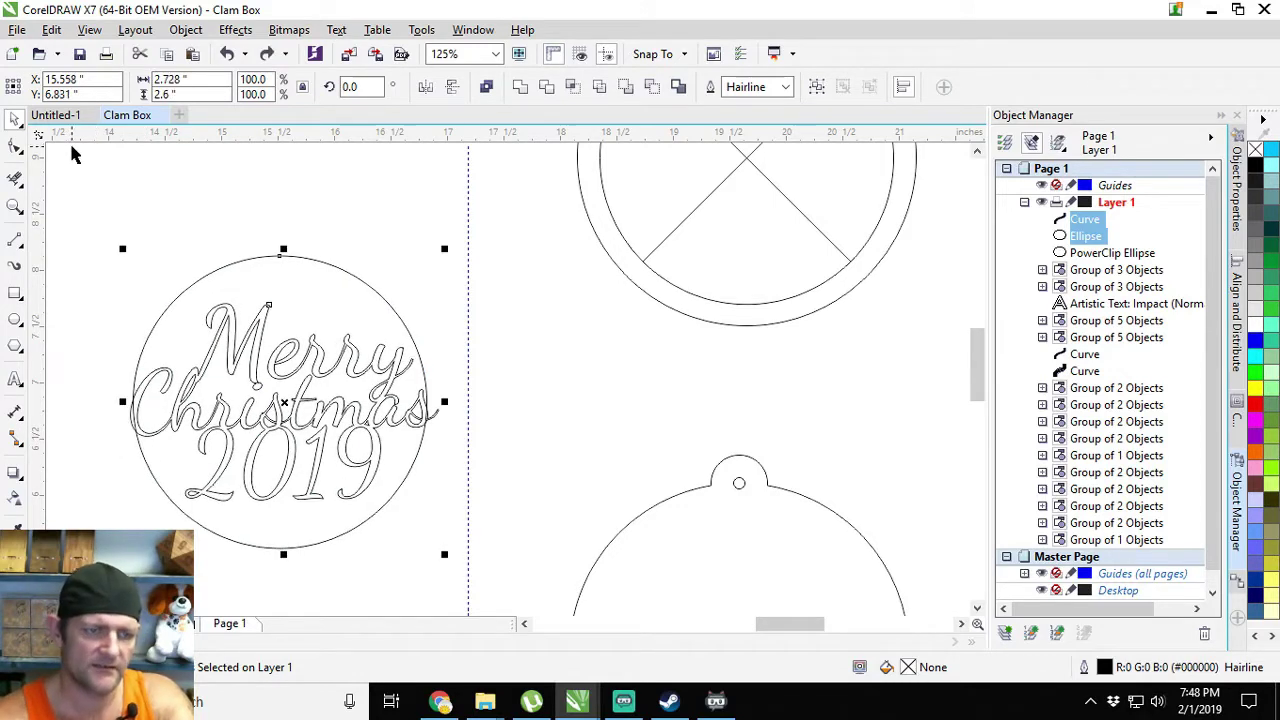
pyautogui.click(99, 190)
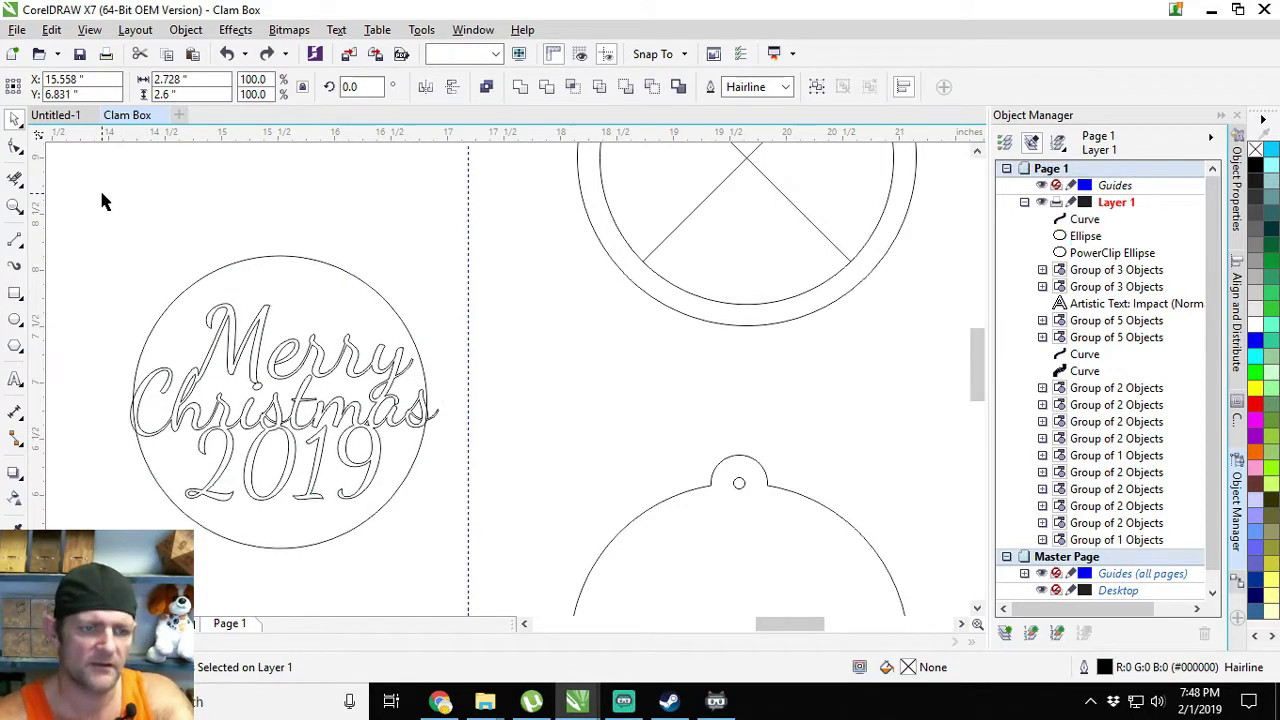
# - Shrink the Merry Christmas 2019 lettering slightly, then return to the Pick tool and deselect
pyautogui.click(131, 423)
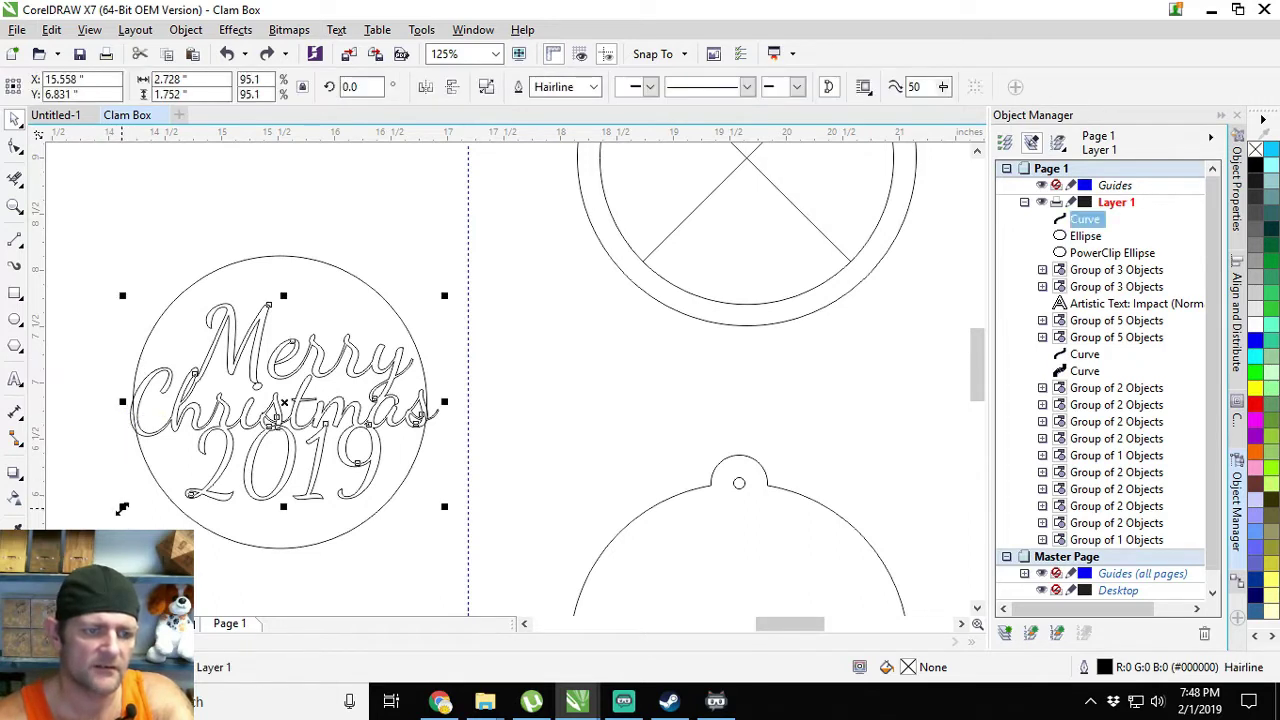
pyautogui.moveTo(122, 509); pyautogui.dragTo(124, 505)
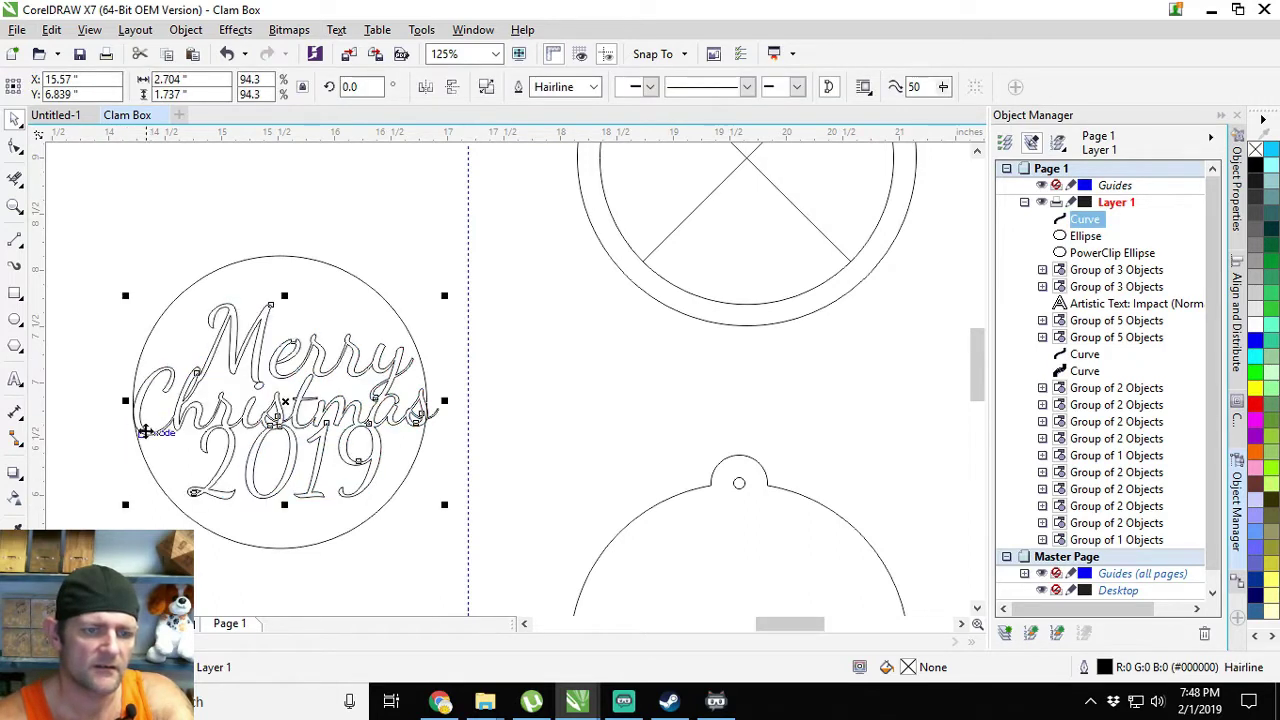
pyautogui.scroll(2, 403, 412)
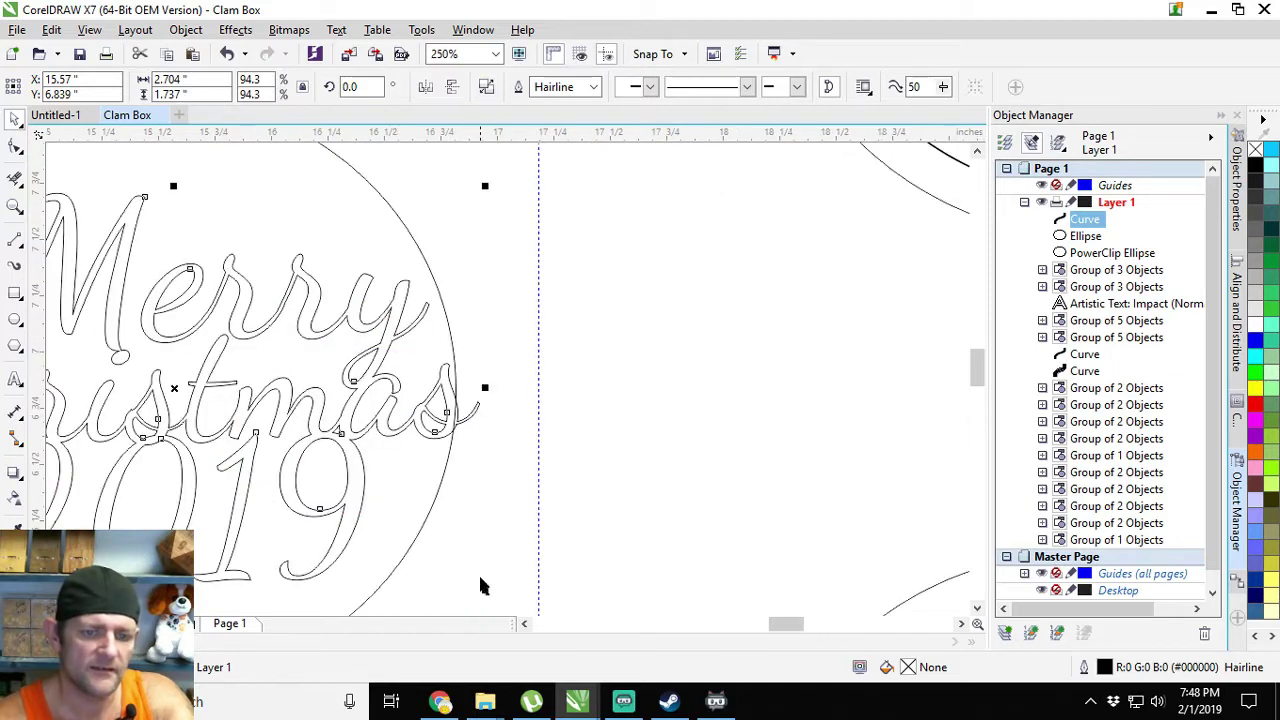
pyautogui.moveTo(484, 592); pyautogui.dragTo(480, 588)
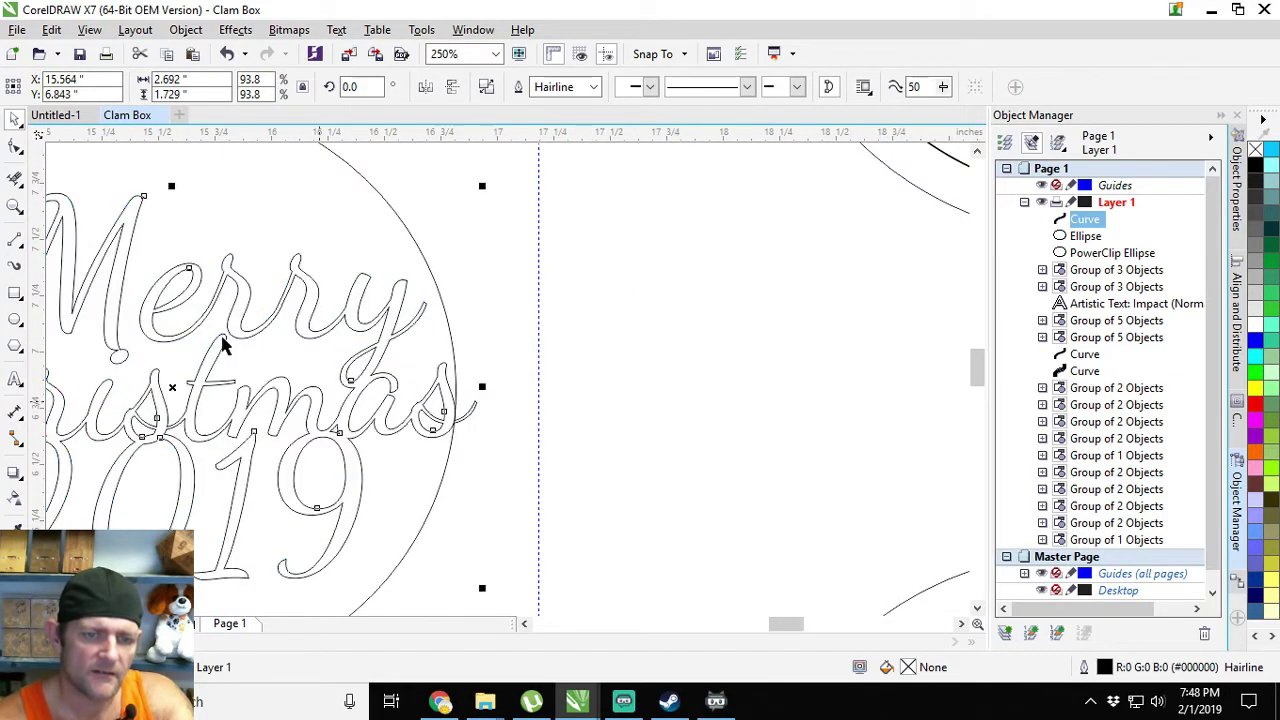
pyautogui.click(13, 180)
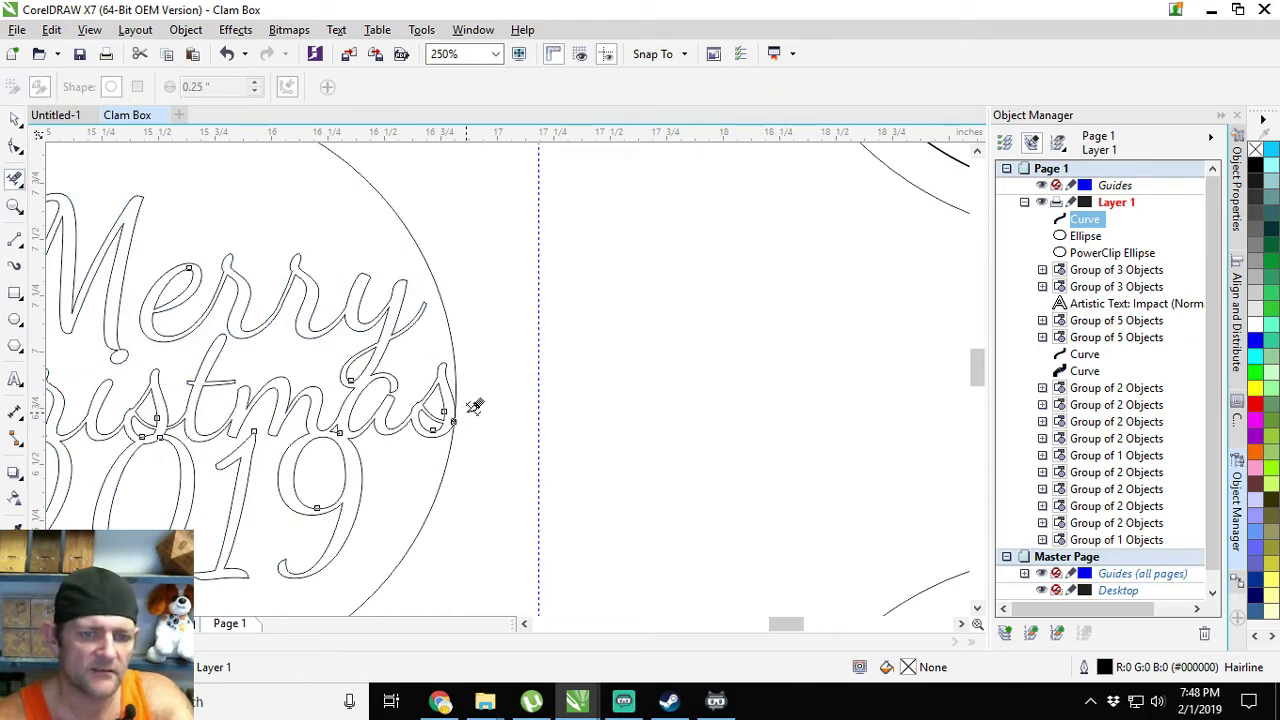
pyautogui.scroll(-2, 261, 348)
pyautogui.hscroll(-3, 300, 368)
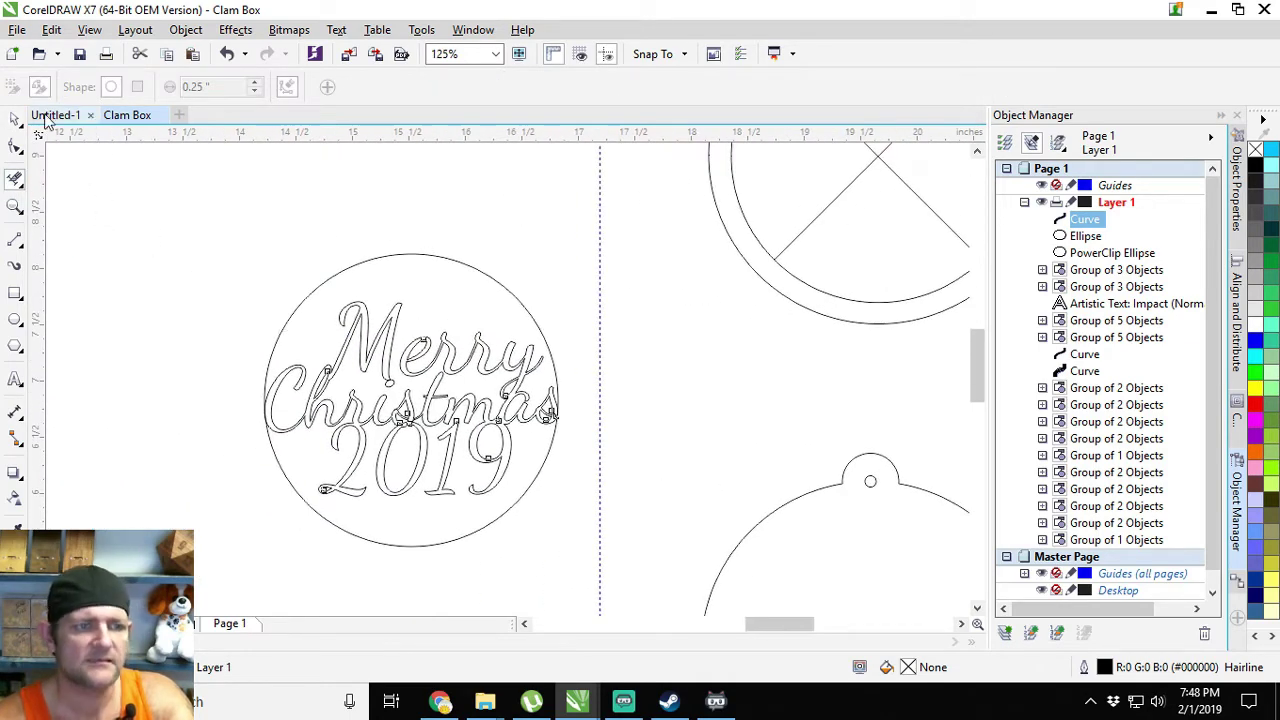
pyautogui.click(13, 120)
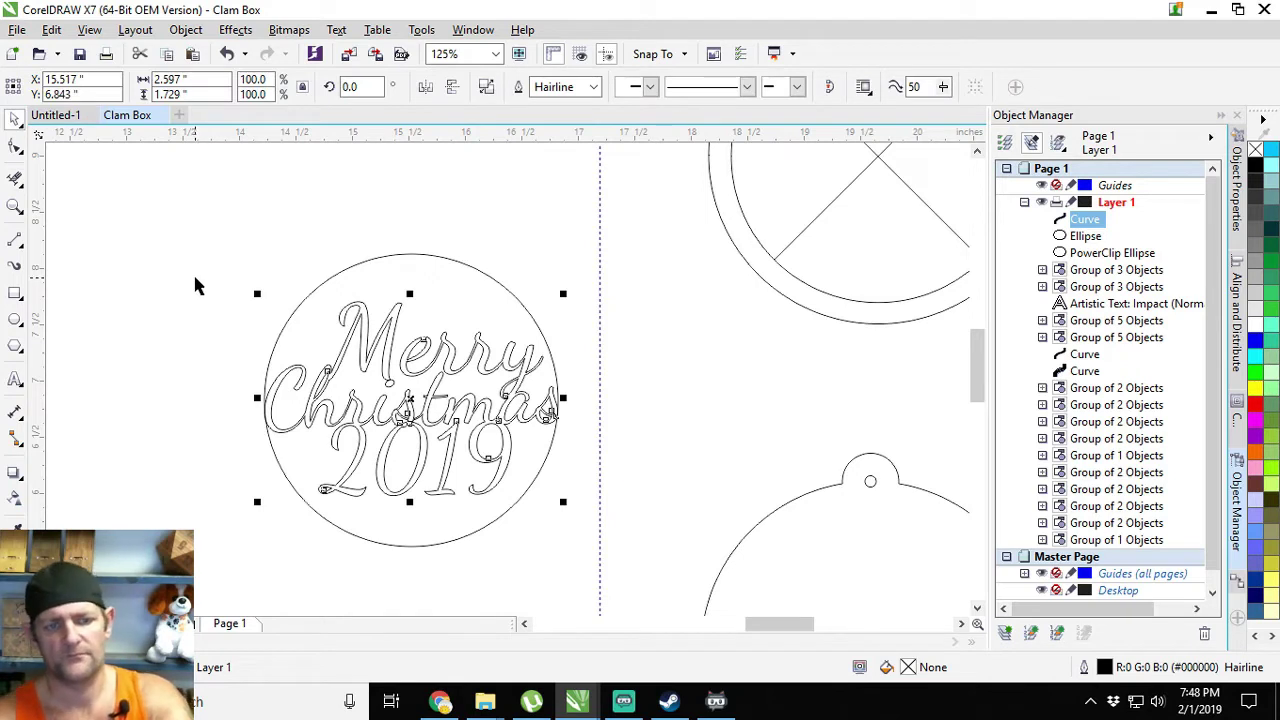
pyautogui.click(234, 268)
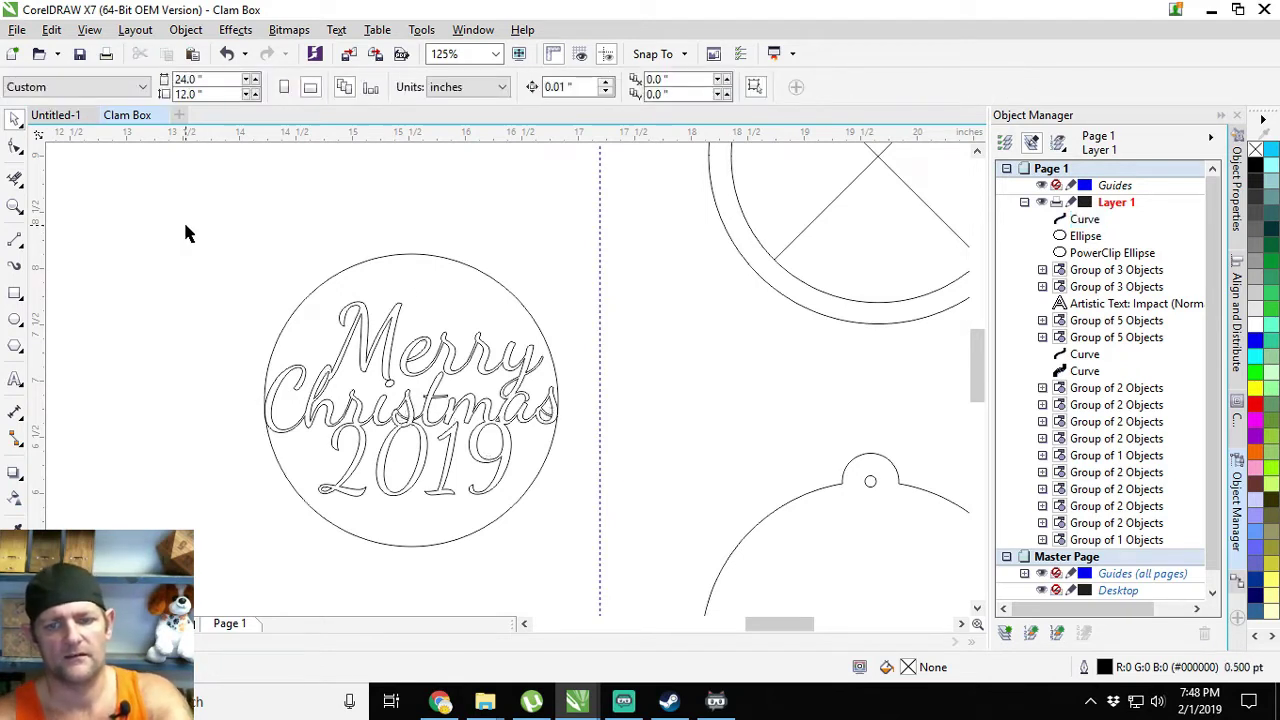
# - Select the circle that surrounds the Merry Christmas 2019 lettering
pyautogui.click(455, 261)
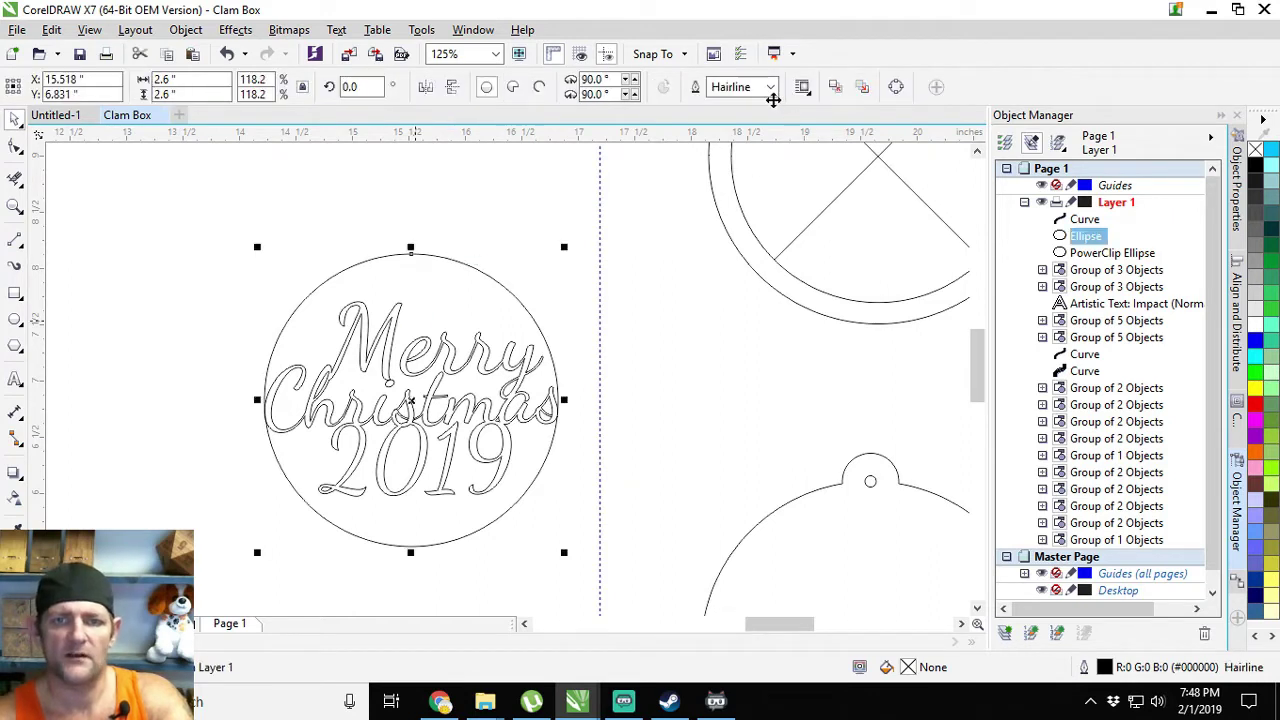
pyautogui.click(368, 211)
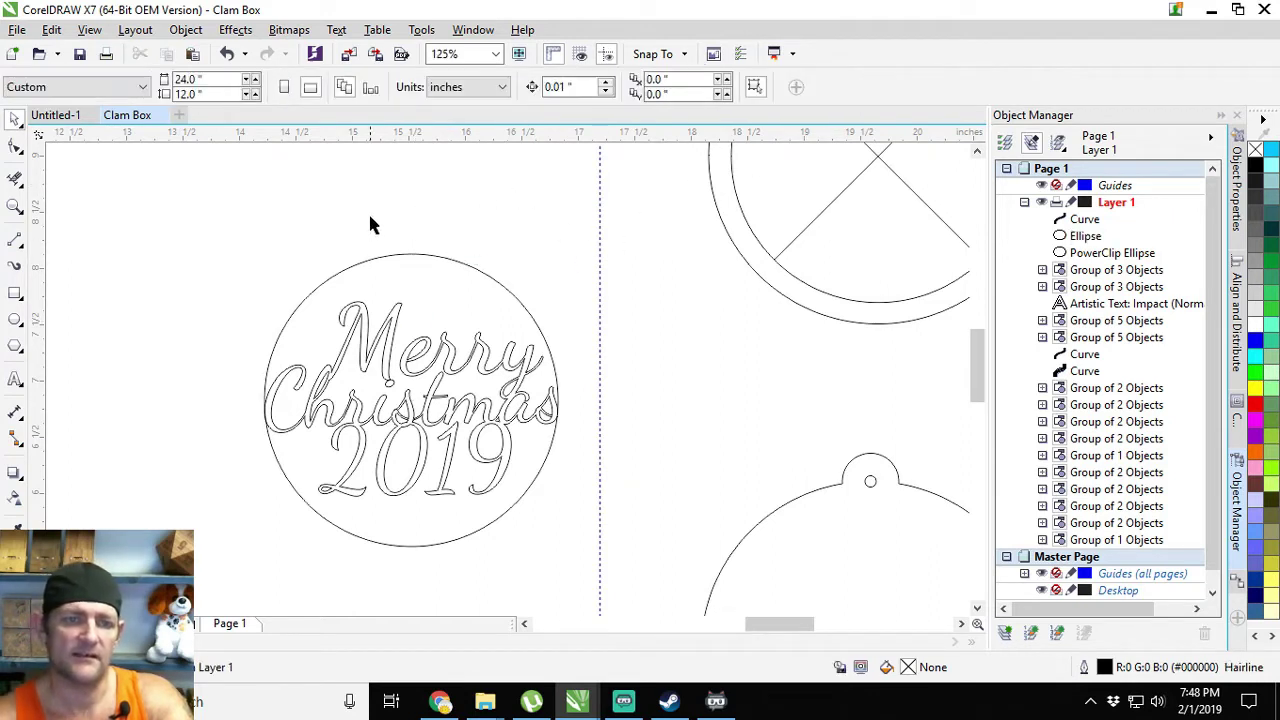
pyautogui.click(404, 254)
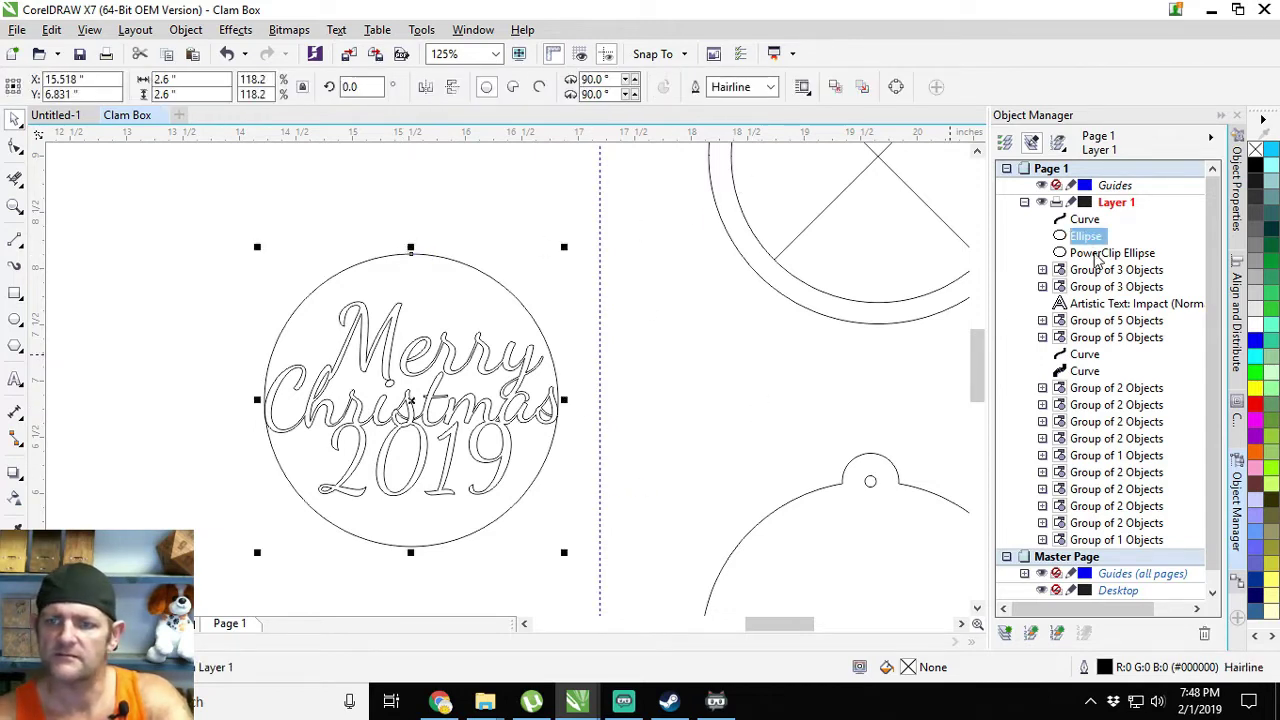
pyautogui.click(1097, 254)
pyautogui.scroll(-2, 870, 313)
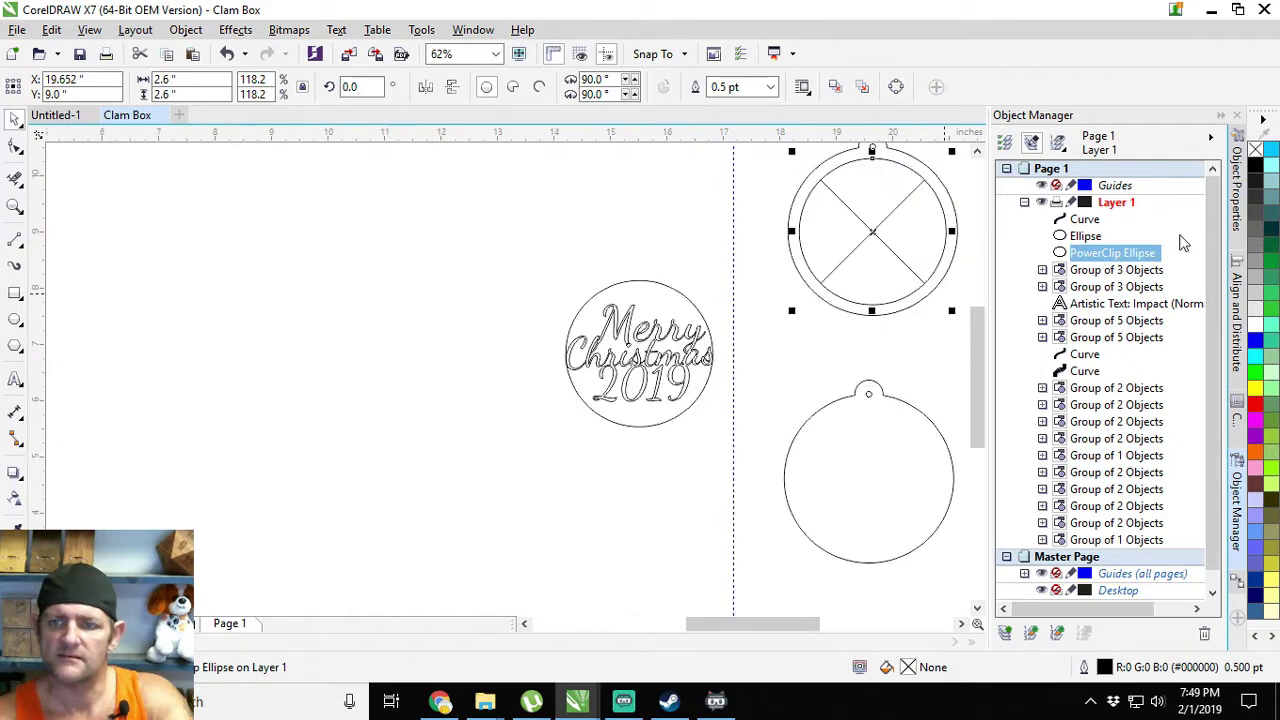
pyautogui.click(1082, 219)
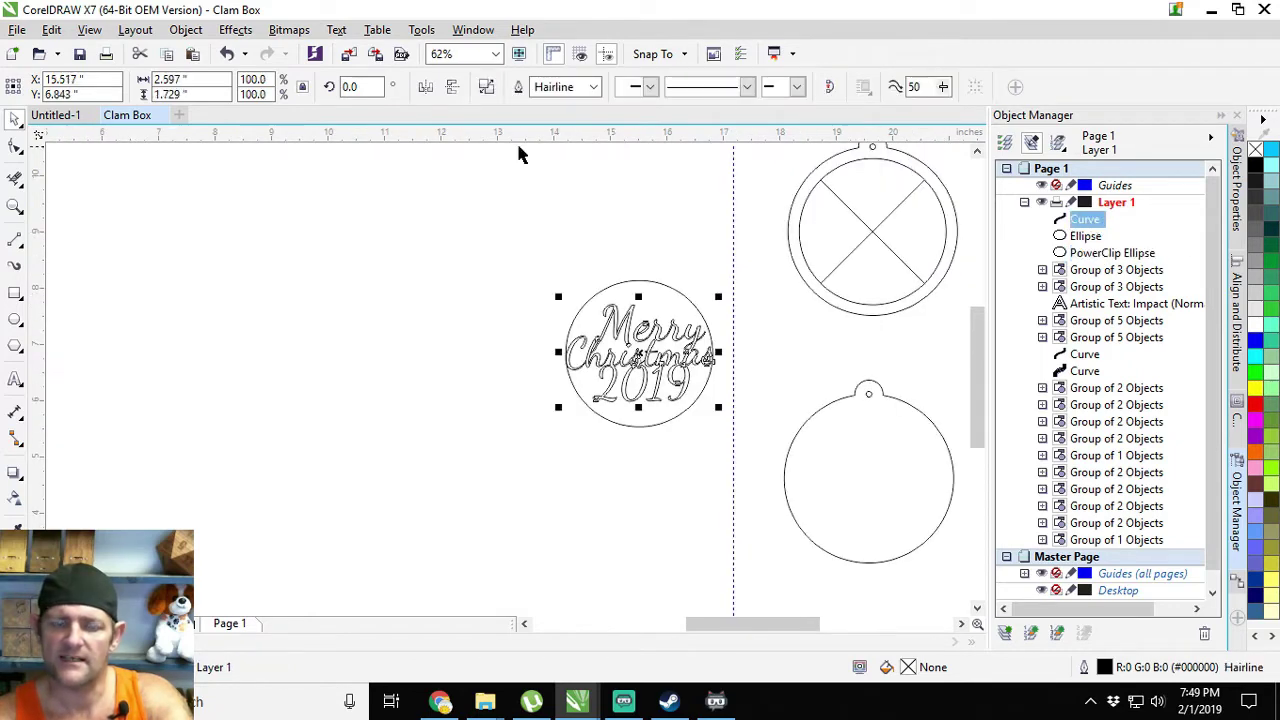
pyautogui.scroll(4, 694, 318)
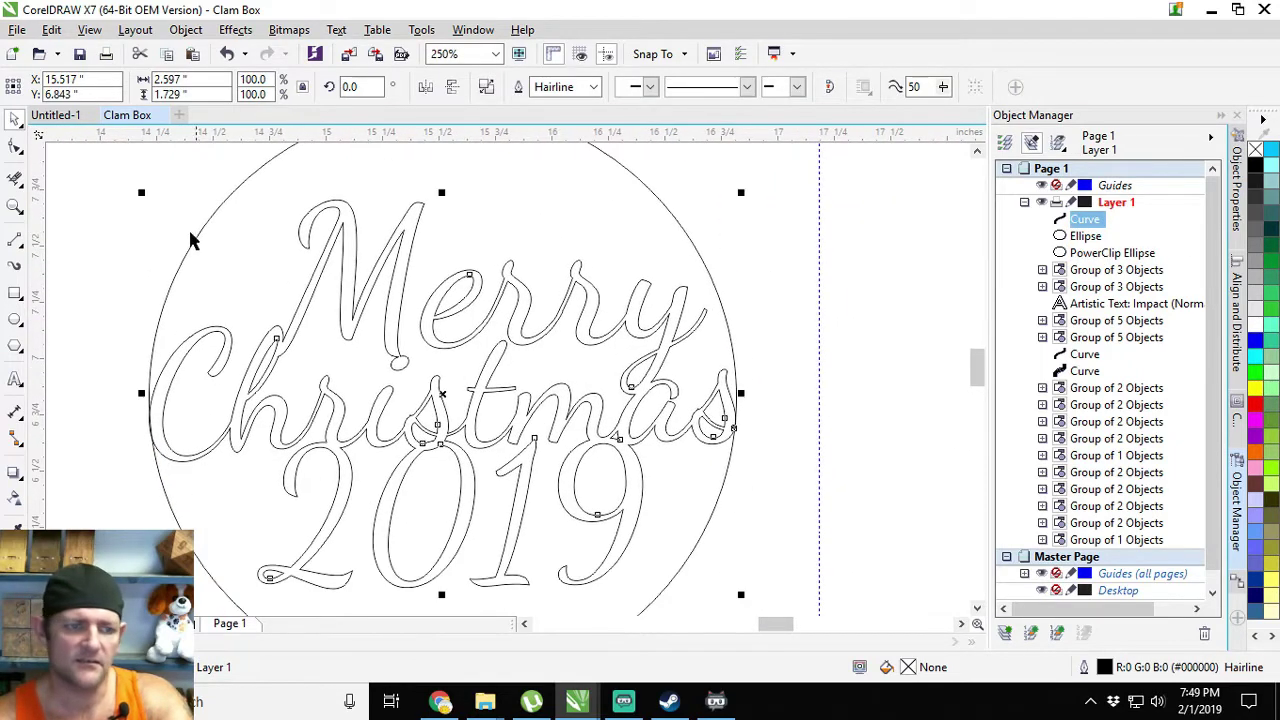
# - Convert the circle to curves with Ctrl+Q and zoom in where the C and final s meet it
pyautogui.click(15, 178)
pyautogui.scroll(2, 171, 410)
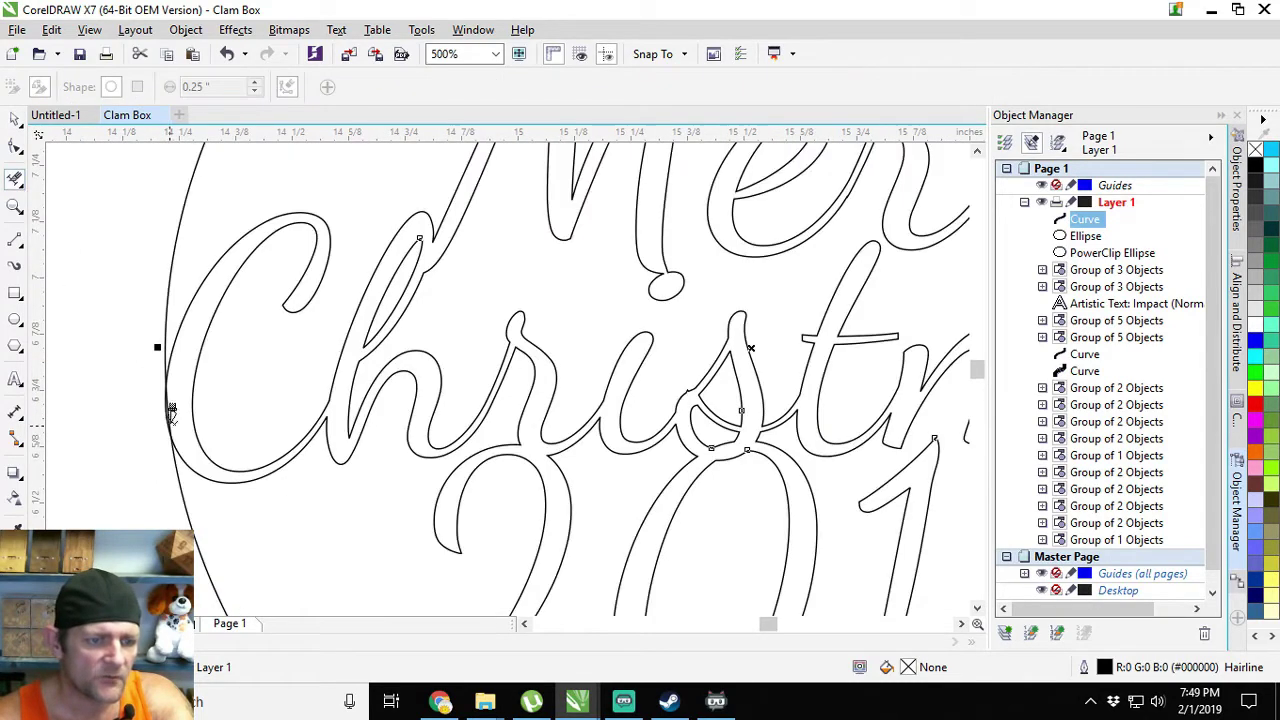
pyautogui.hotkey('ctrl', 'q')
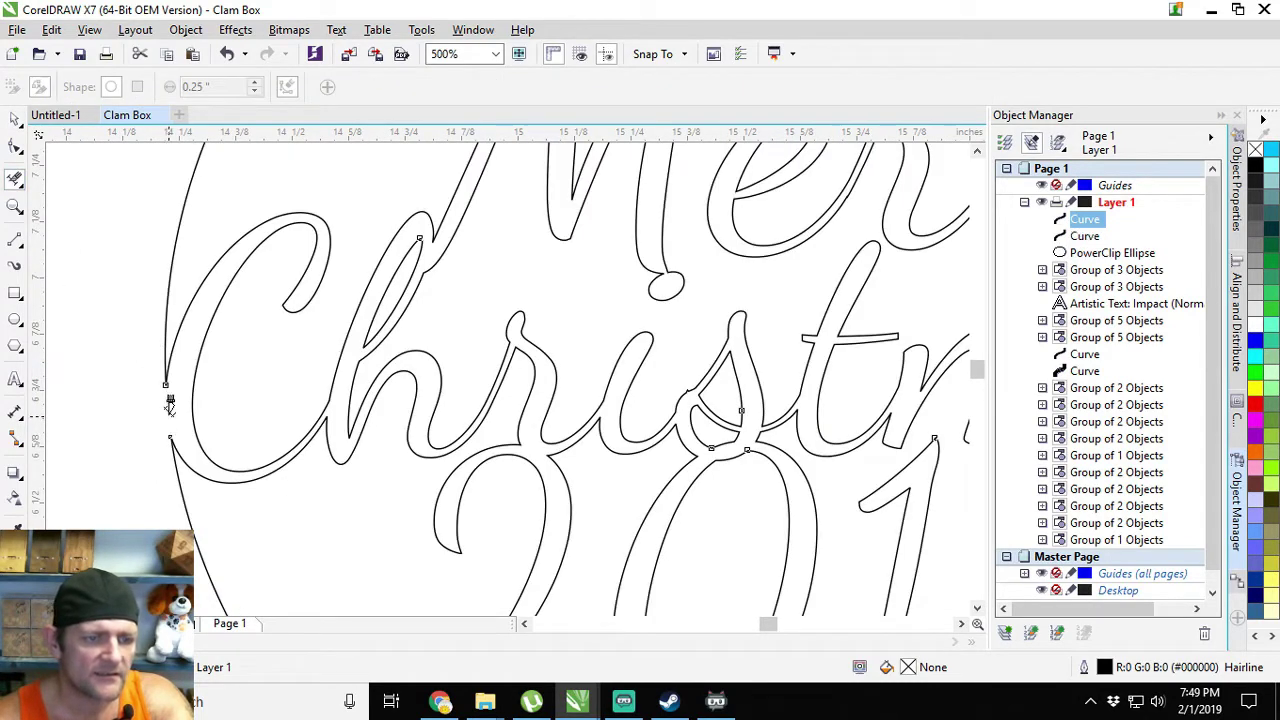
pyautogui.scroll(-1, 150, 408)
pyautogui.scroll(-1, 137, 412)
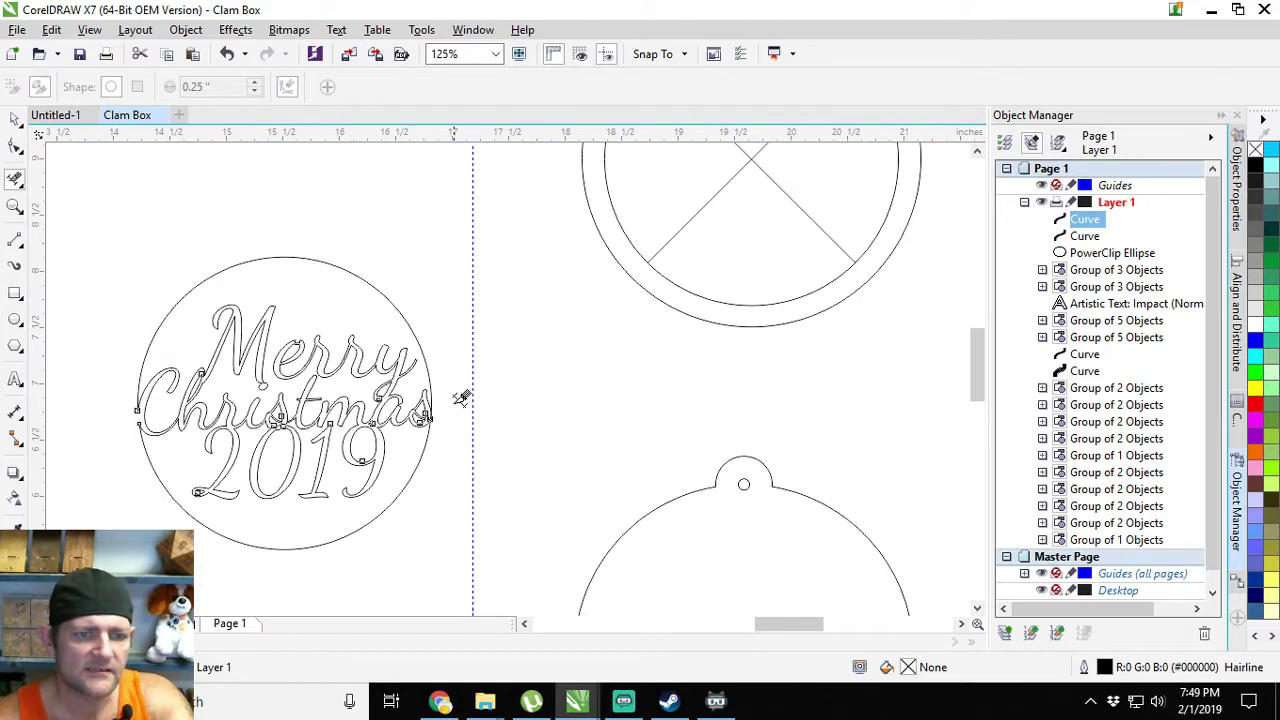
pyautogui.scroll(2, 455, 400)
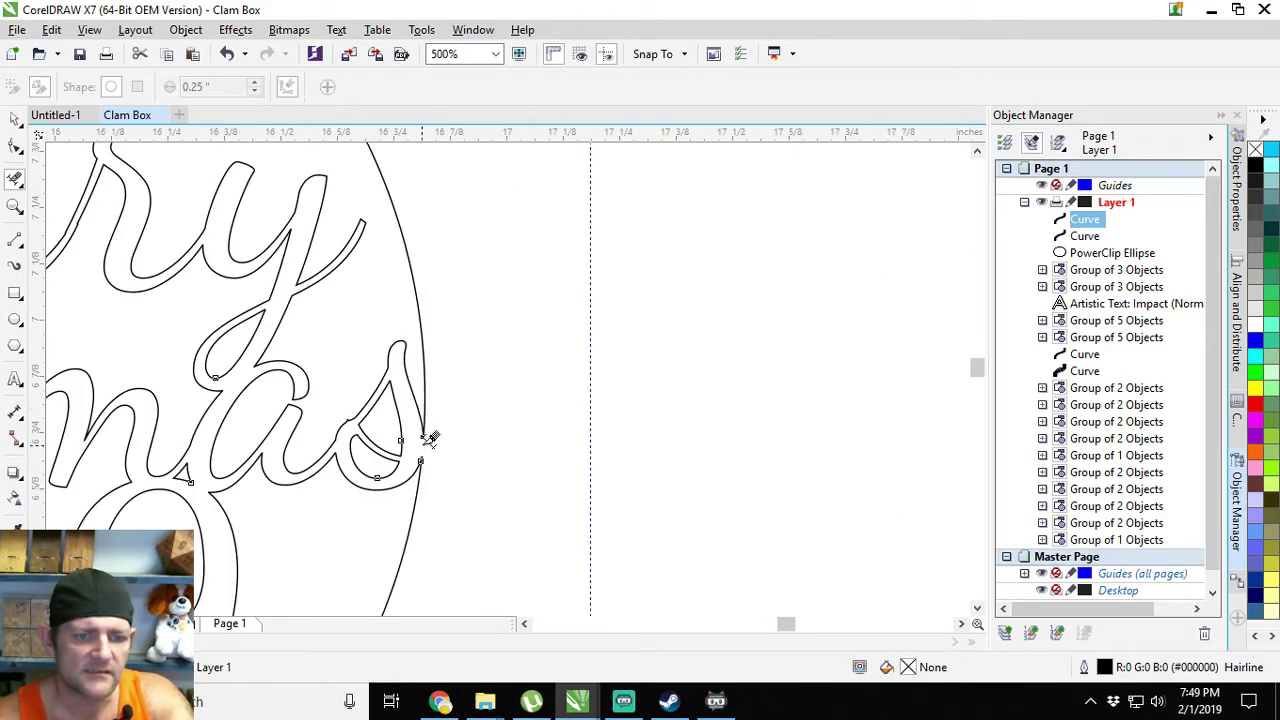
pyautogui.scroll(2, 430, 440)
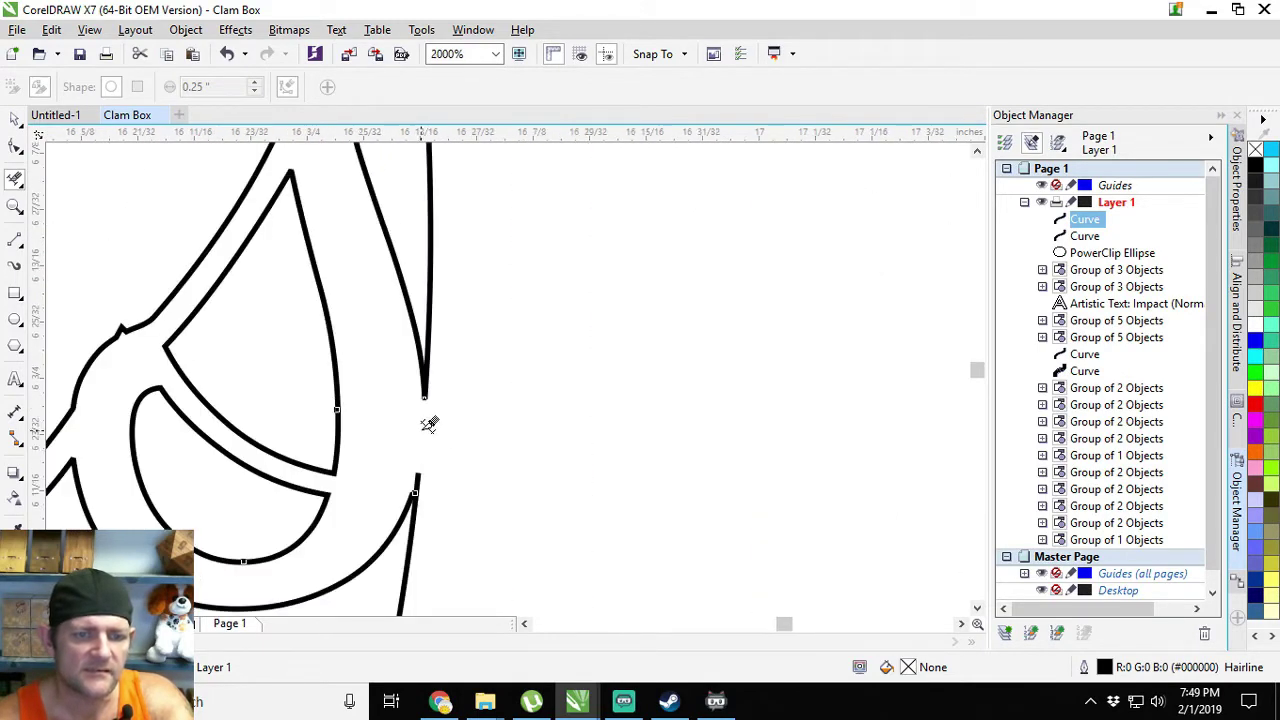
pyautogui.scroll(-6, 431, 435)
pyautogui.scroll(3, 431, 425)
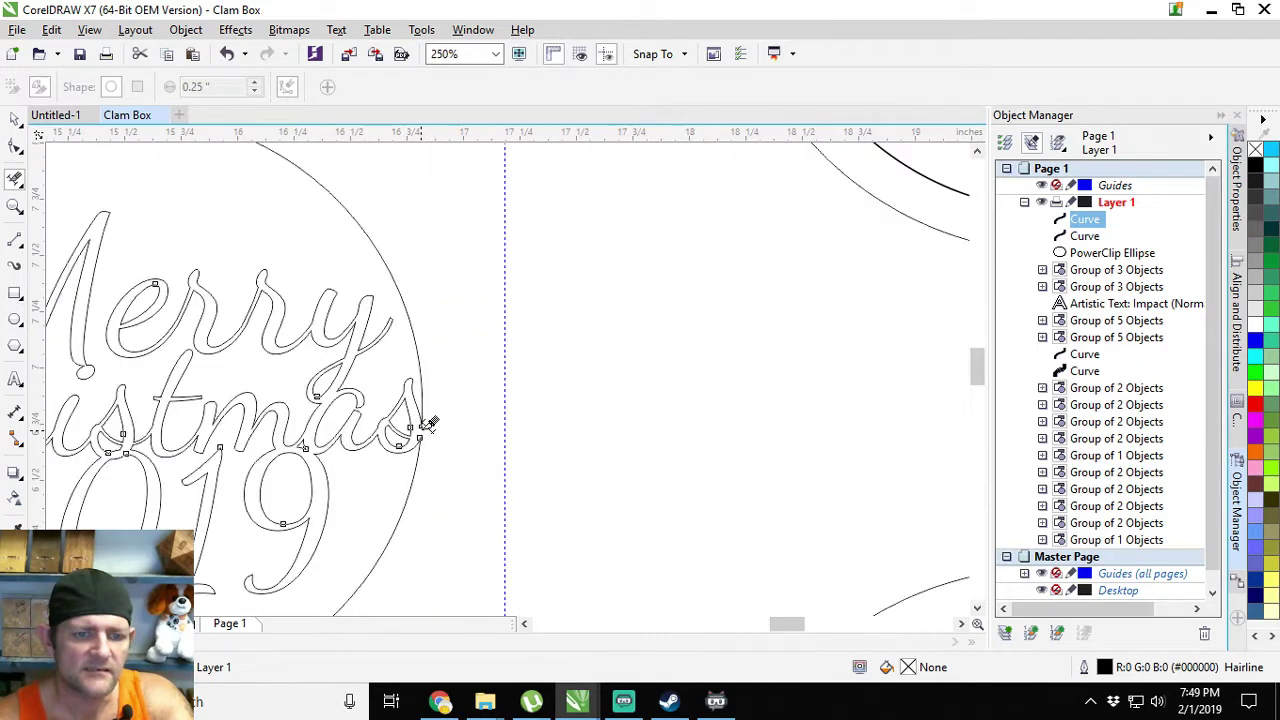
pyautogui.scroll(-2, 306, 355)
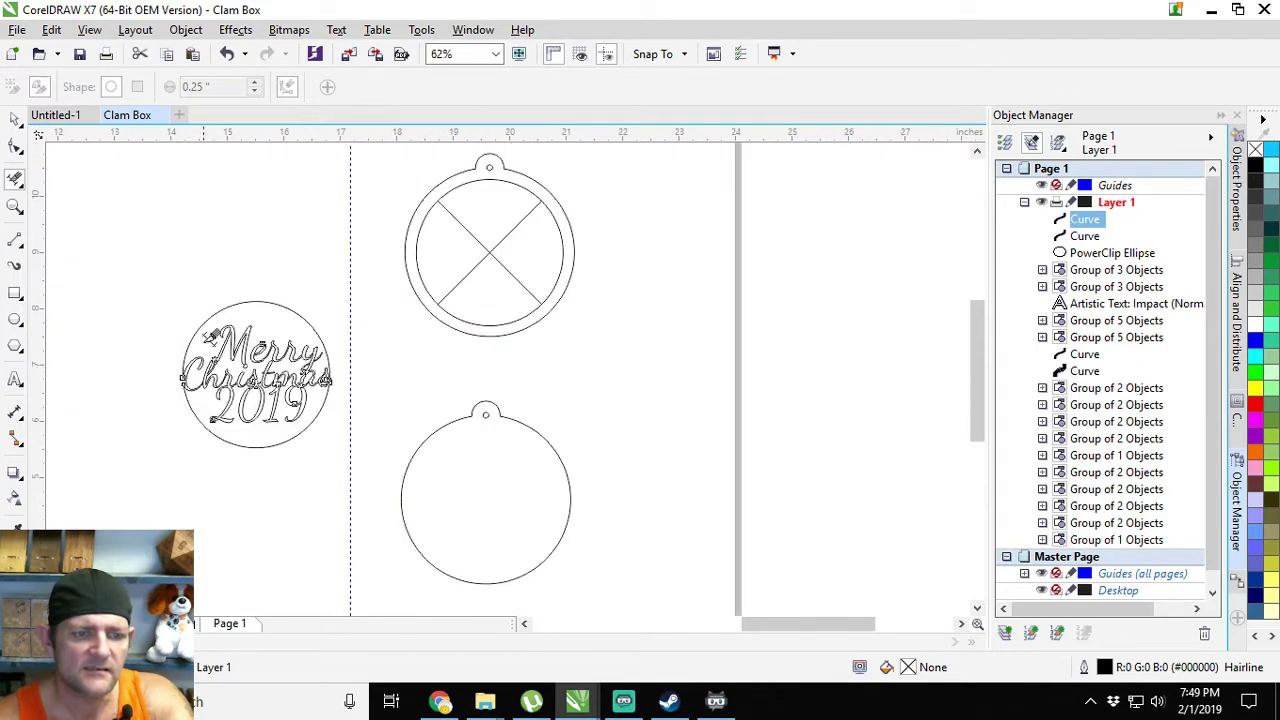
pyautogui.click(15, 119)
# - Group the lettering with its cut circle and centre the group inside the lower ornament's ring
pyautogui.moveTo(105, 234); pyautogui.dragTo(394, 503)
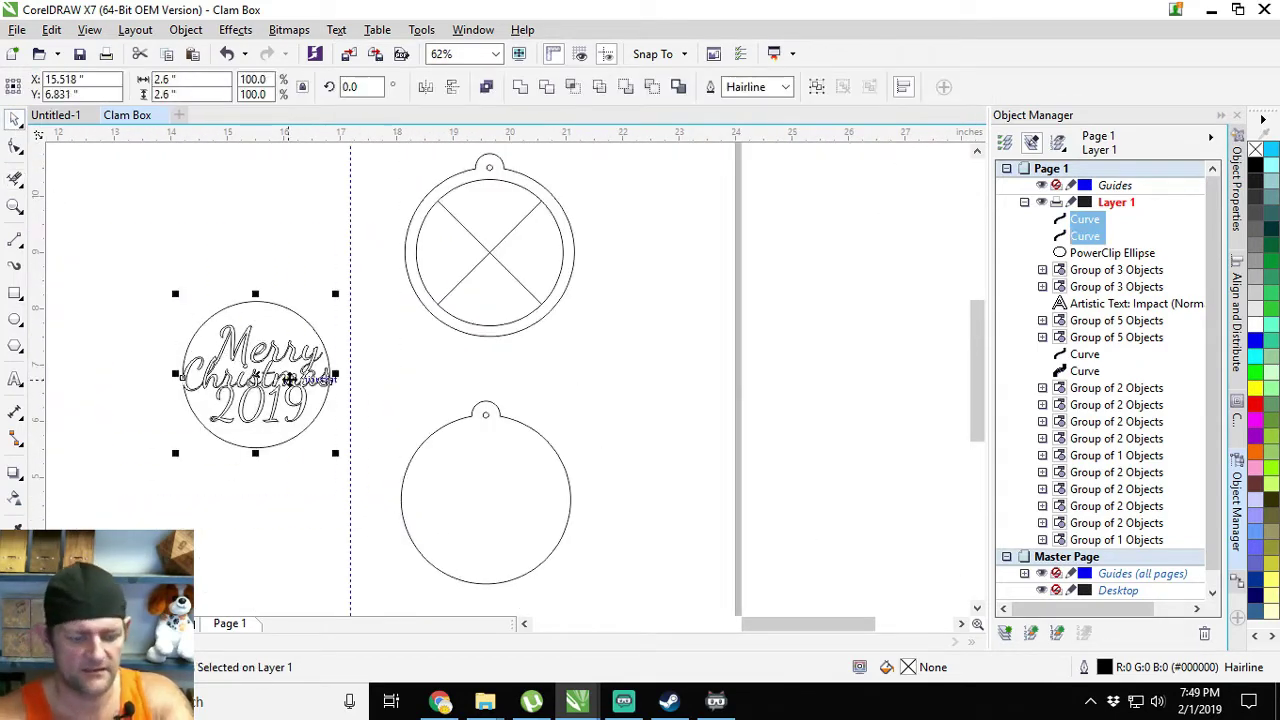
pyautogui.hotkey('ctrl', 'g')
pyautogui.moveTo(257, 371); pyautogui.dragTo(485, 499)
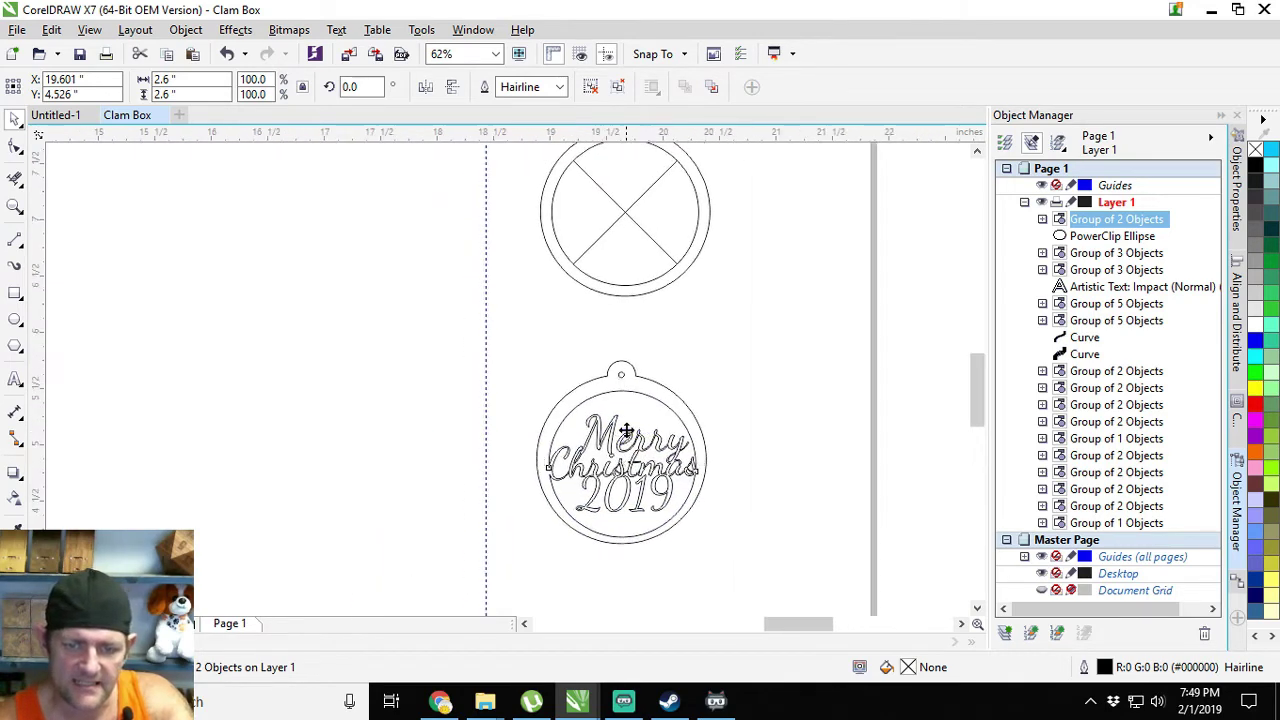
pyautogui.scroll(2, 626, 430)
pyautogui.moveTo(623, 449); pyautogui.dragTo(570, 523)
pyautogui.scroll(-2, 605, 512)
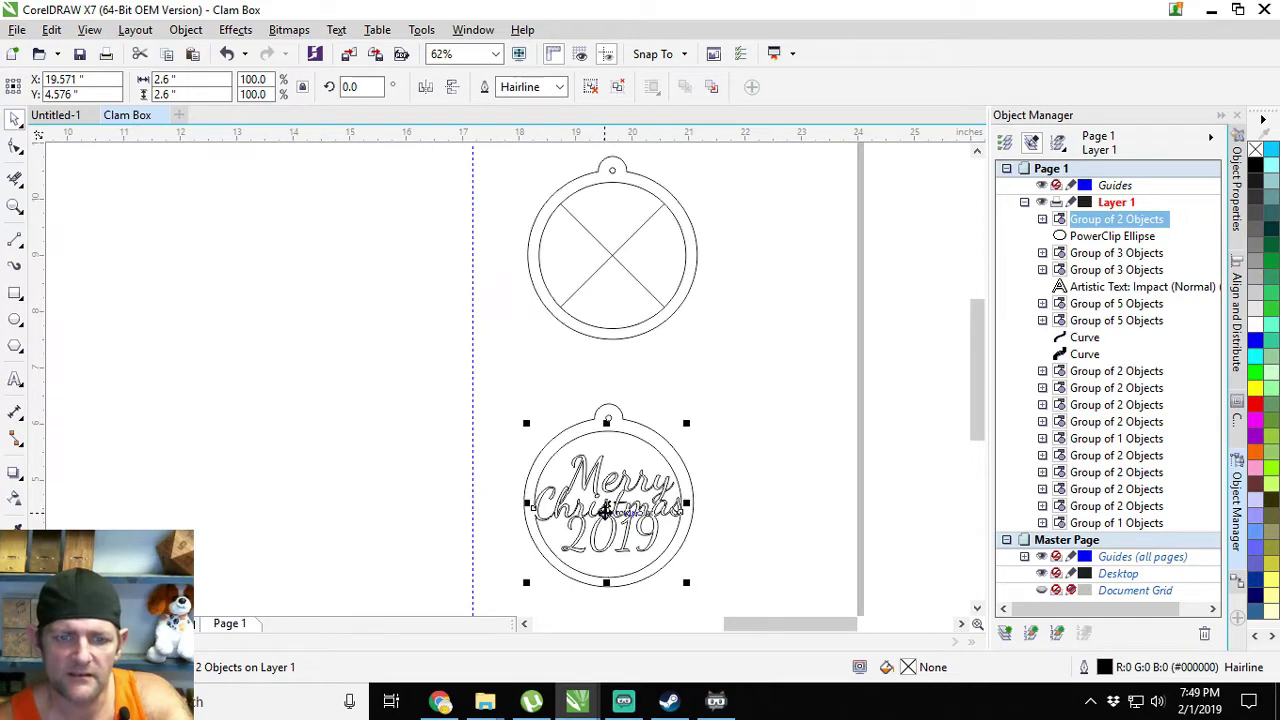
pyautogui.scroll(2, 606, 510)
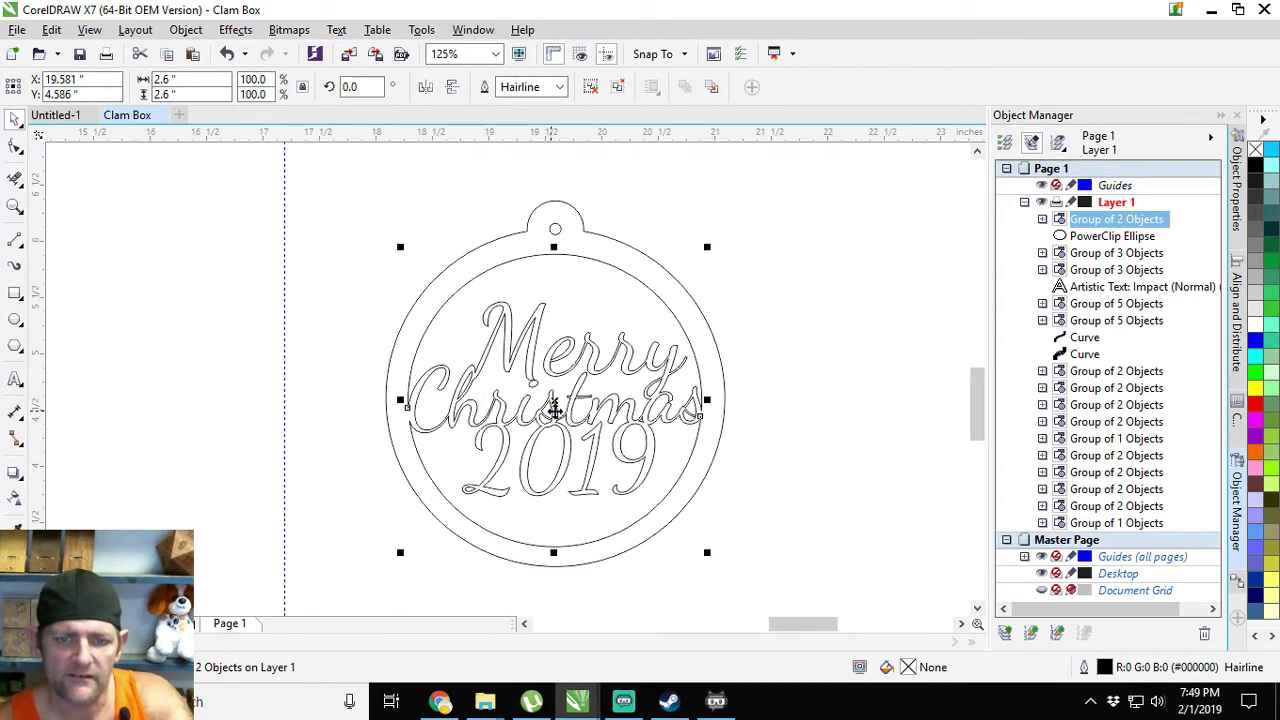
pyautogui.moveTo(554, 410); pyautogui.dragTo(557, 420)
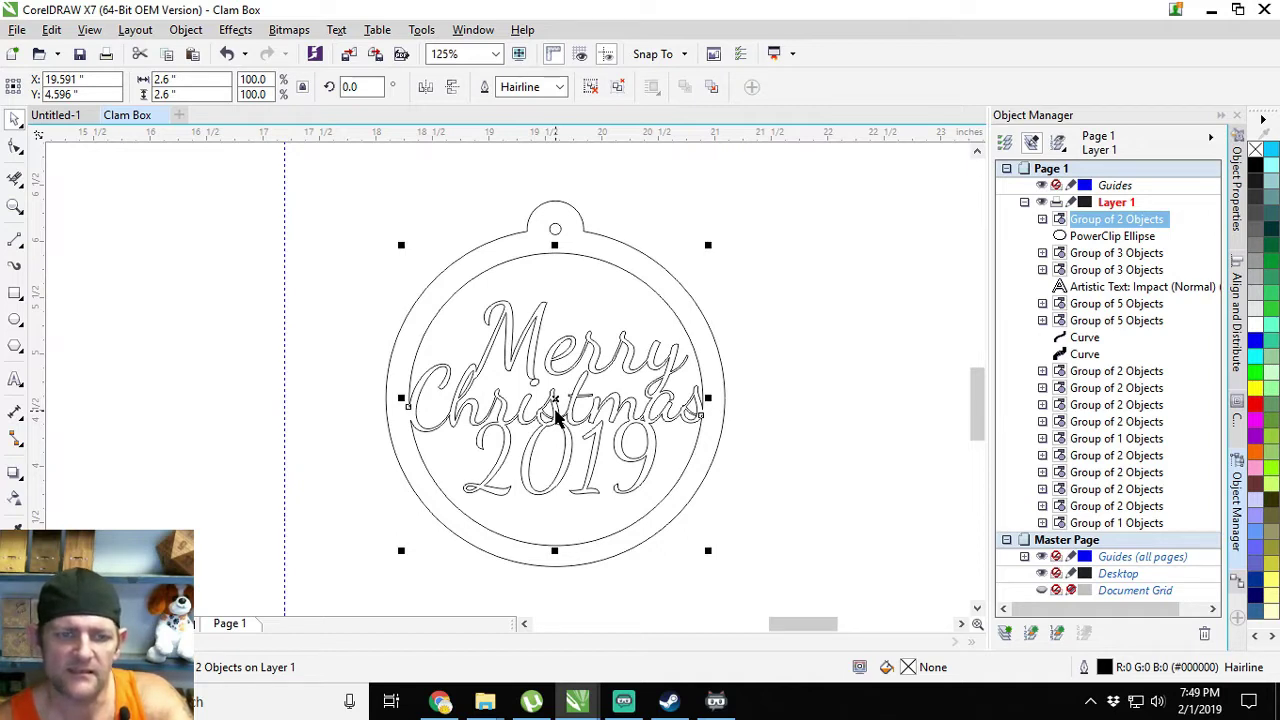
pyautogui.moveTo(558, 418); pyautogui.dragTo(558, 420)
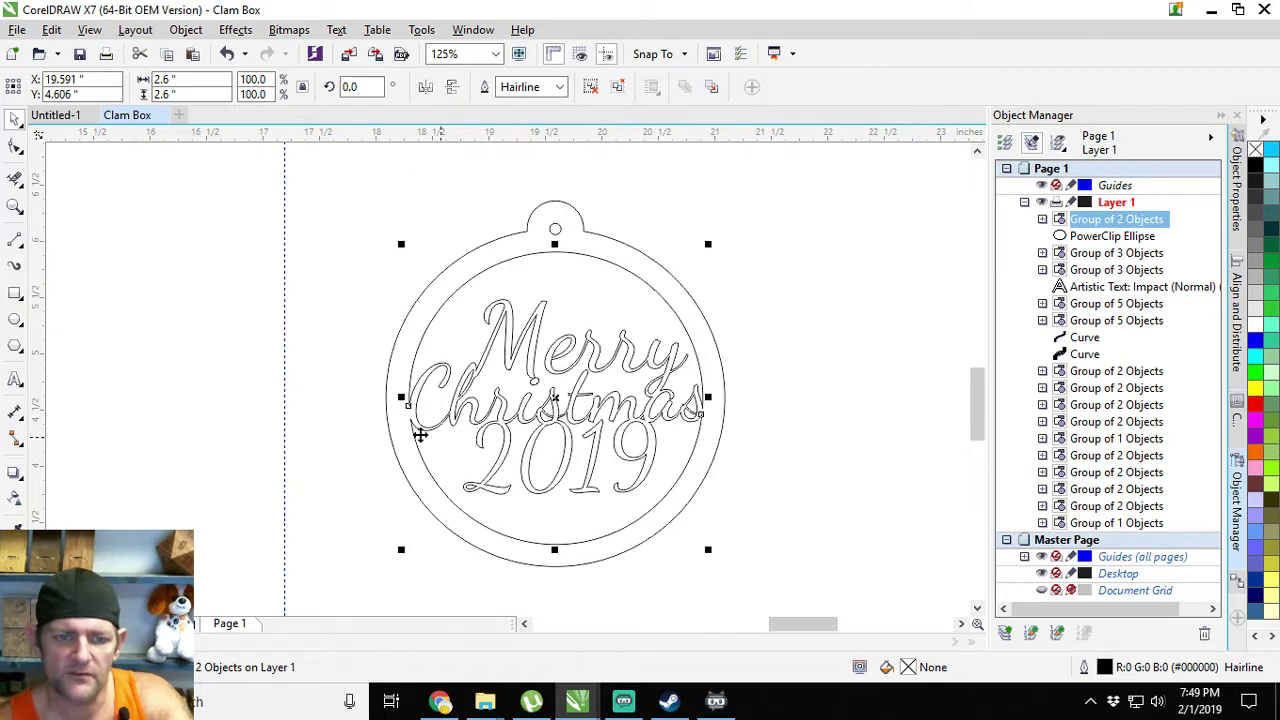
pyautogui.click(357, 408)
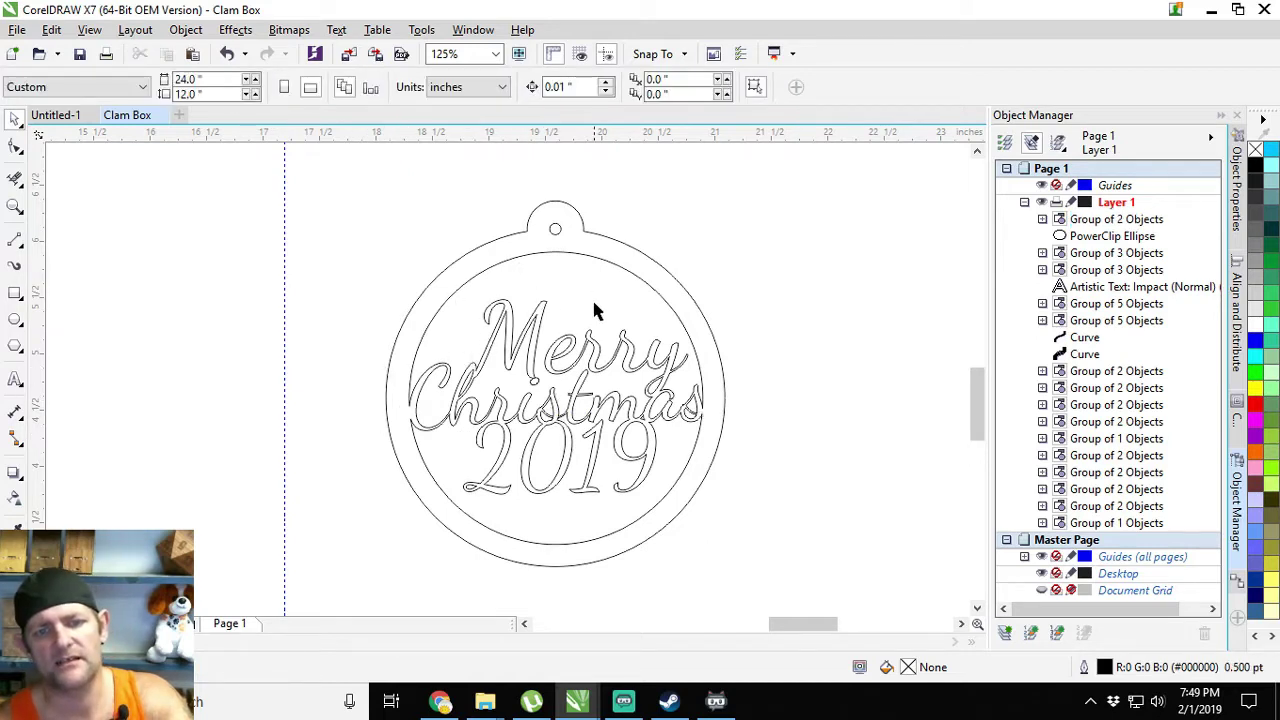
pyautogui.scroll(2, 590, 375)
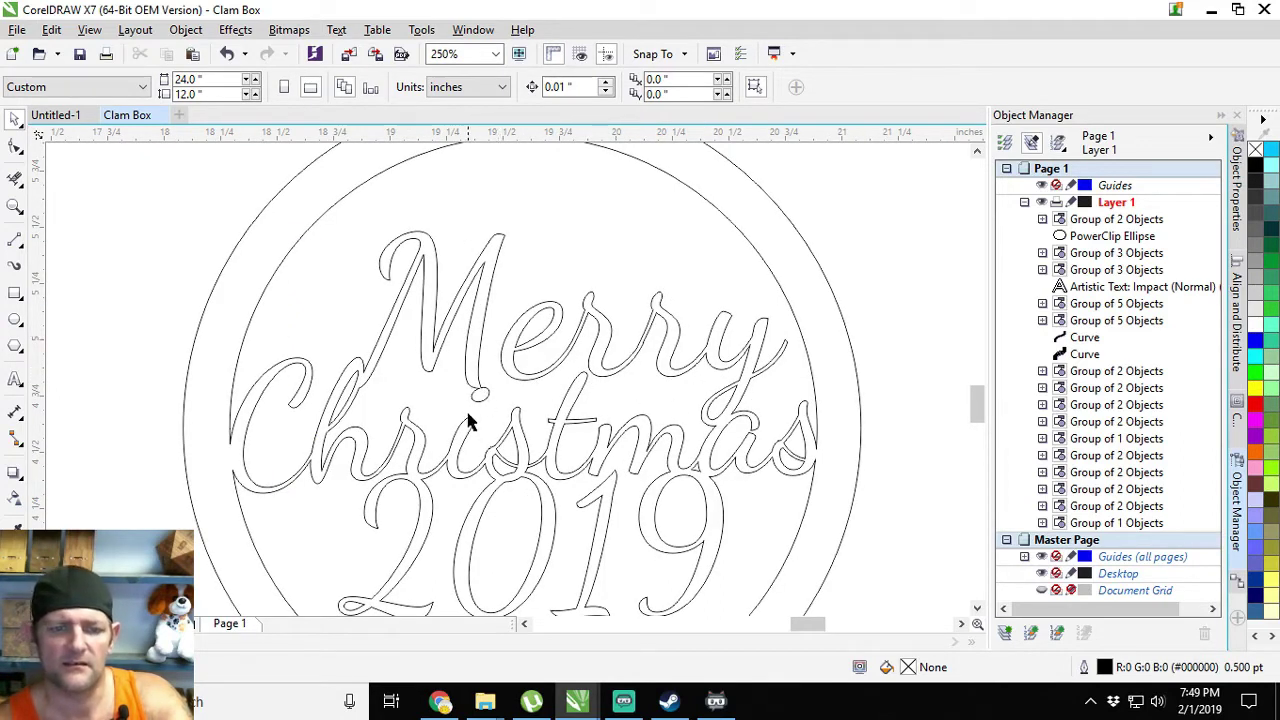
pyautogui.scroll(2, 475, 395)
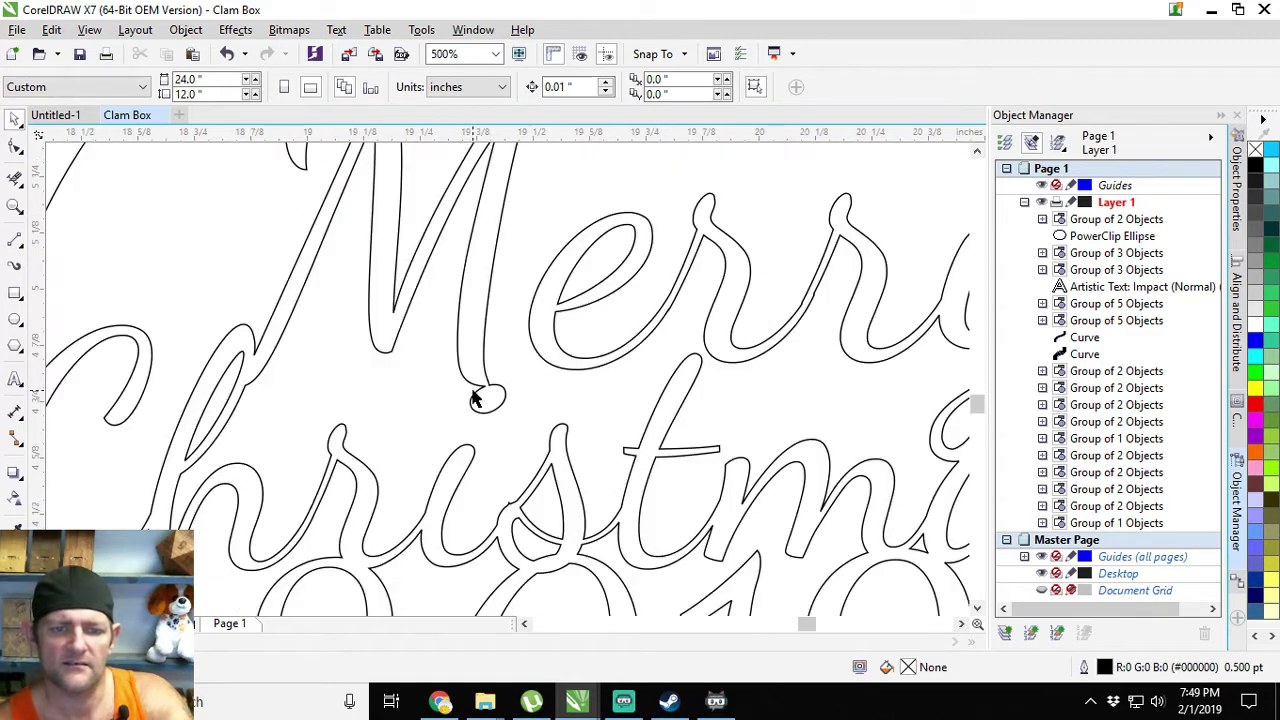
pyautogui.scroll(-2, 507, 399)
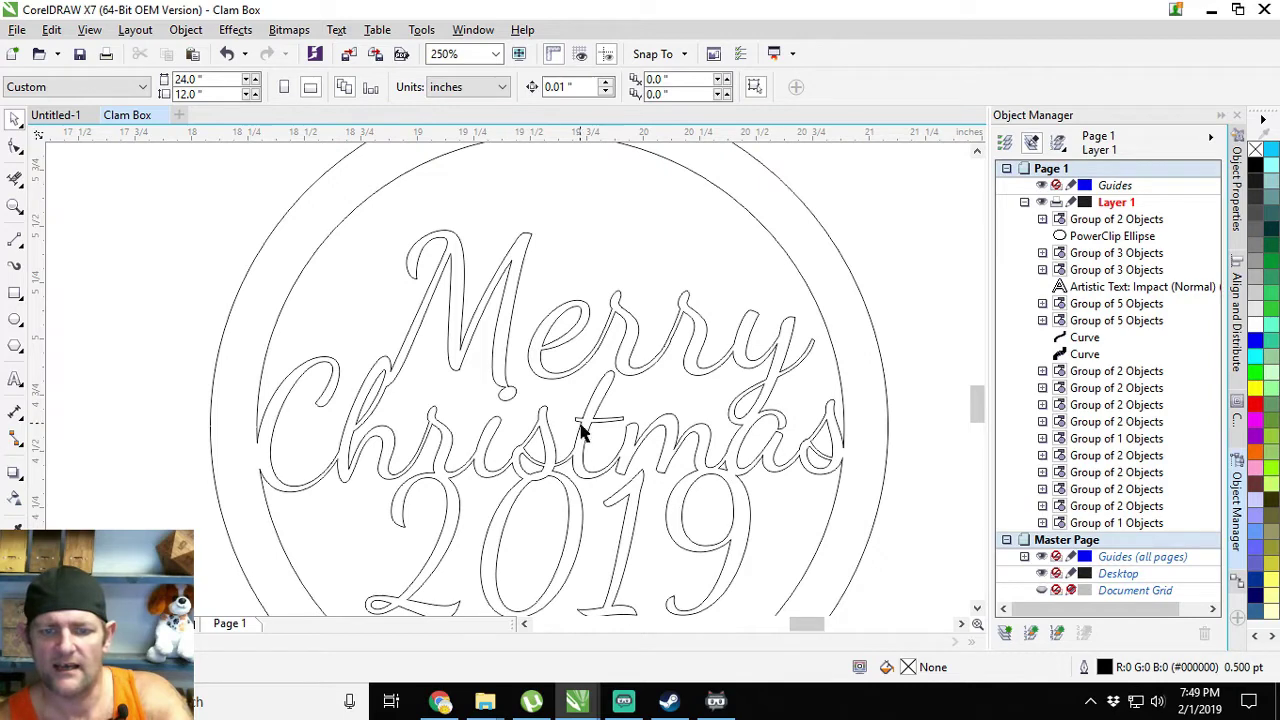
pyautogui.scroll(-2, 596, 510)
pyautogui.scroll(2, 614, 443)
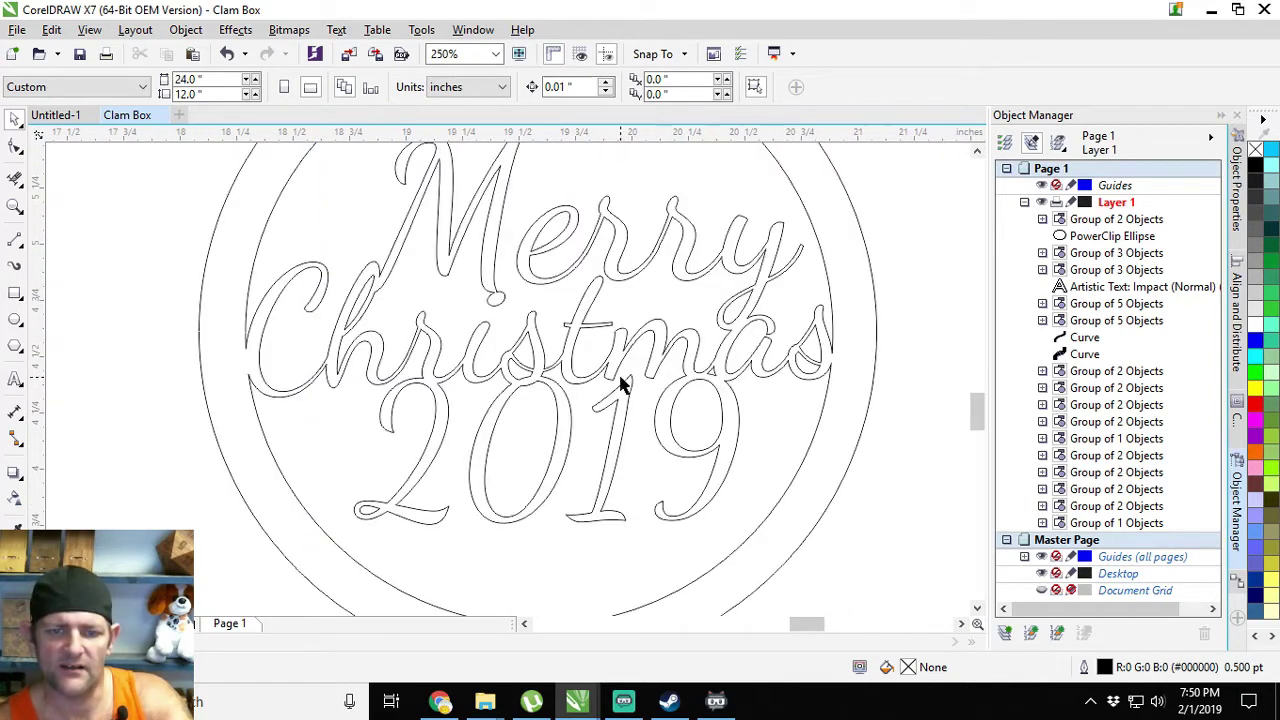
pyautogui.scroll(2, 614, 394)
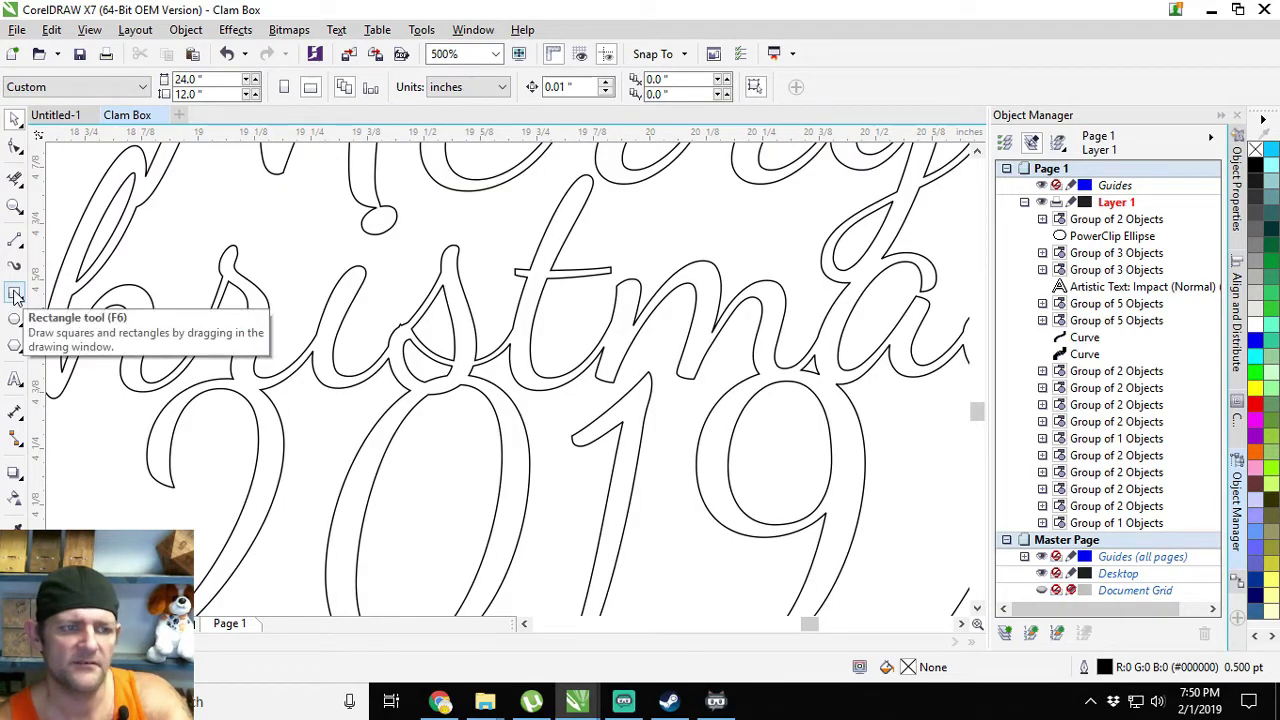
pyautogui.click(613, 388)
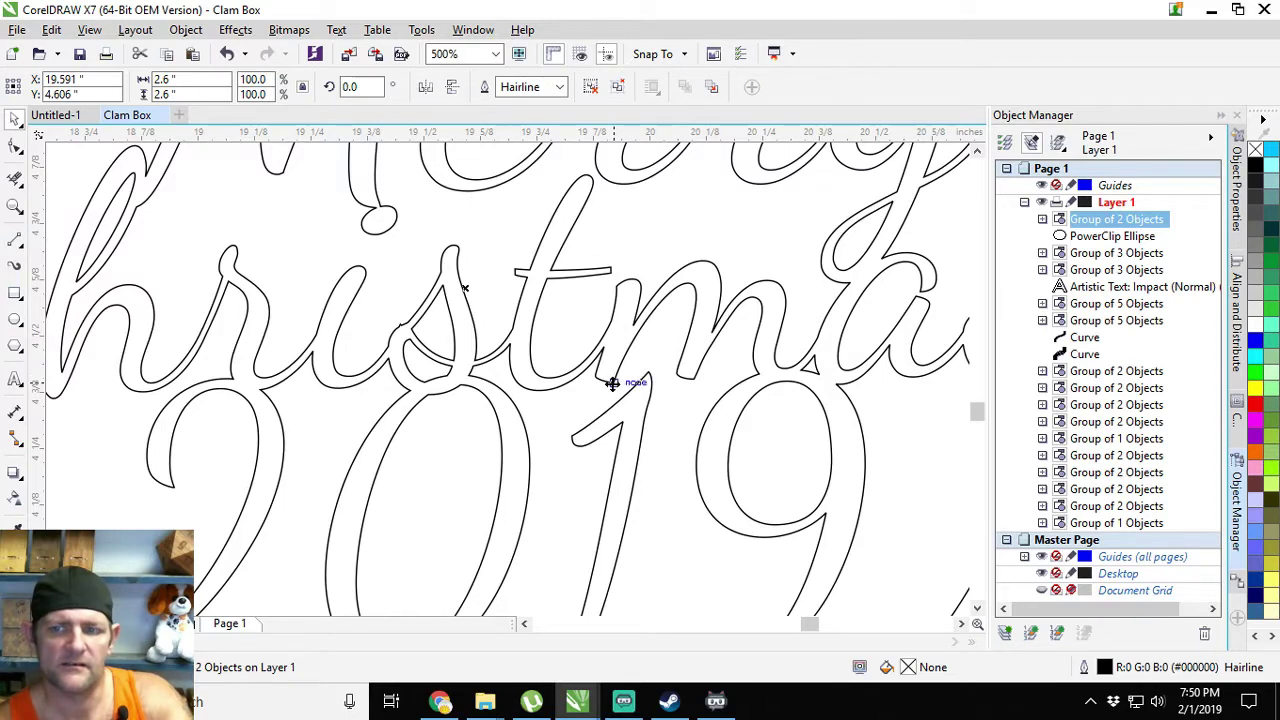
# - Draw a short Hairline line bridging the m of Christmas to the 1 of 2019
pyautogui.rightClick(612, 384)
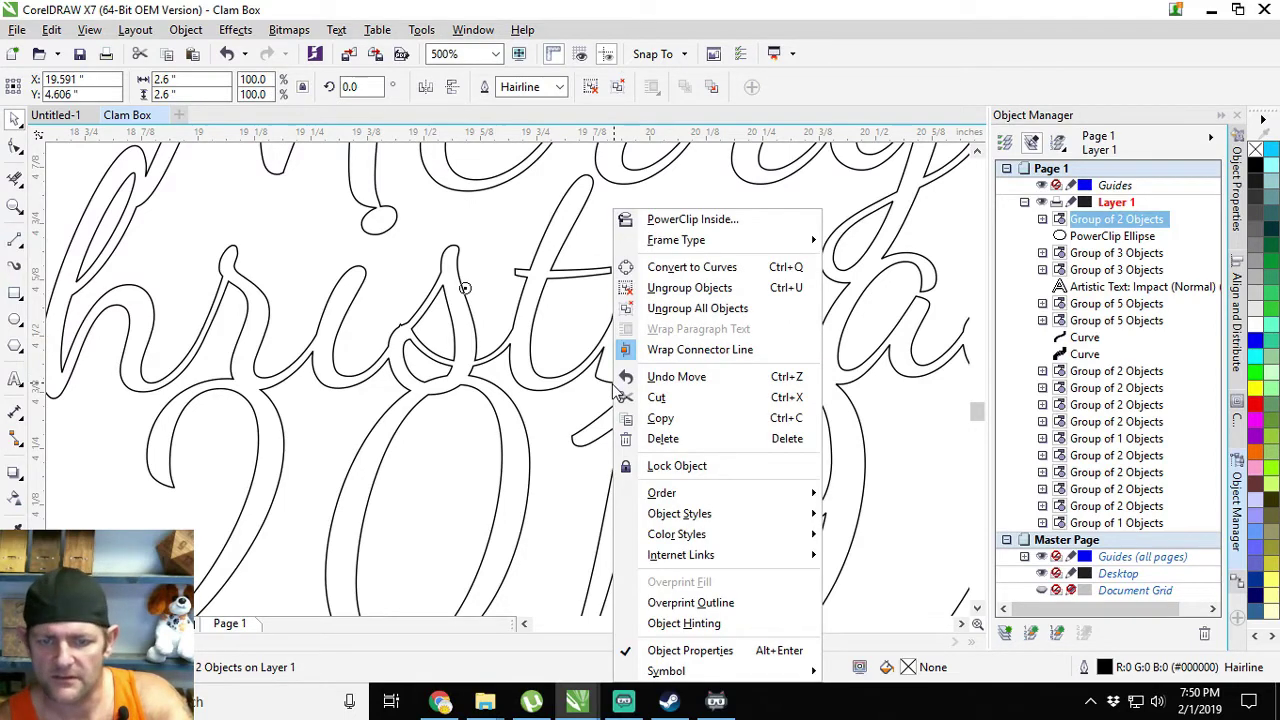
pyautogui.click(597, 390)
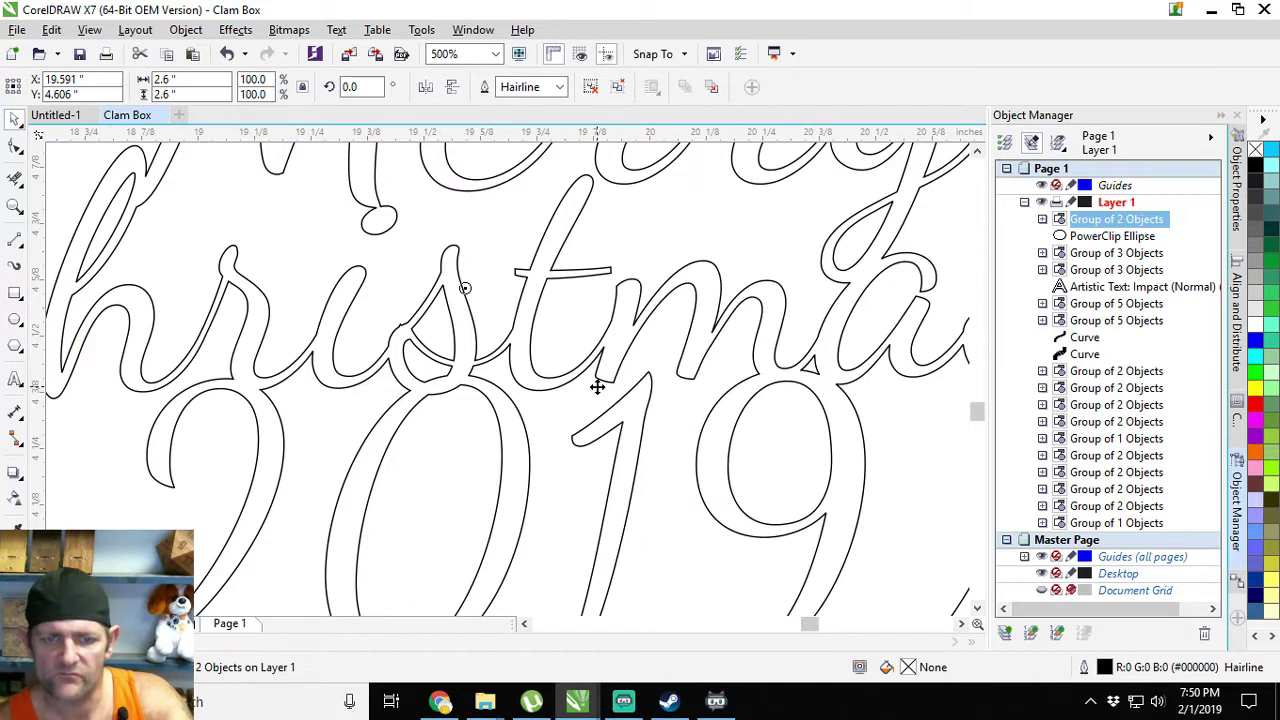
pyautogui.click(15, 240)
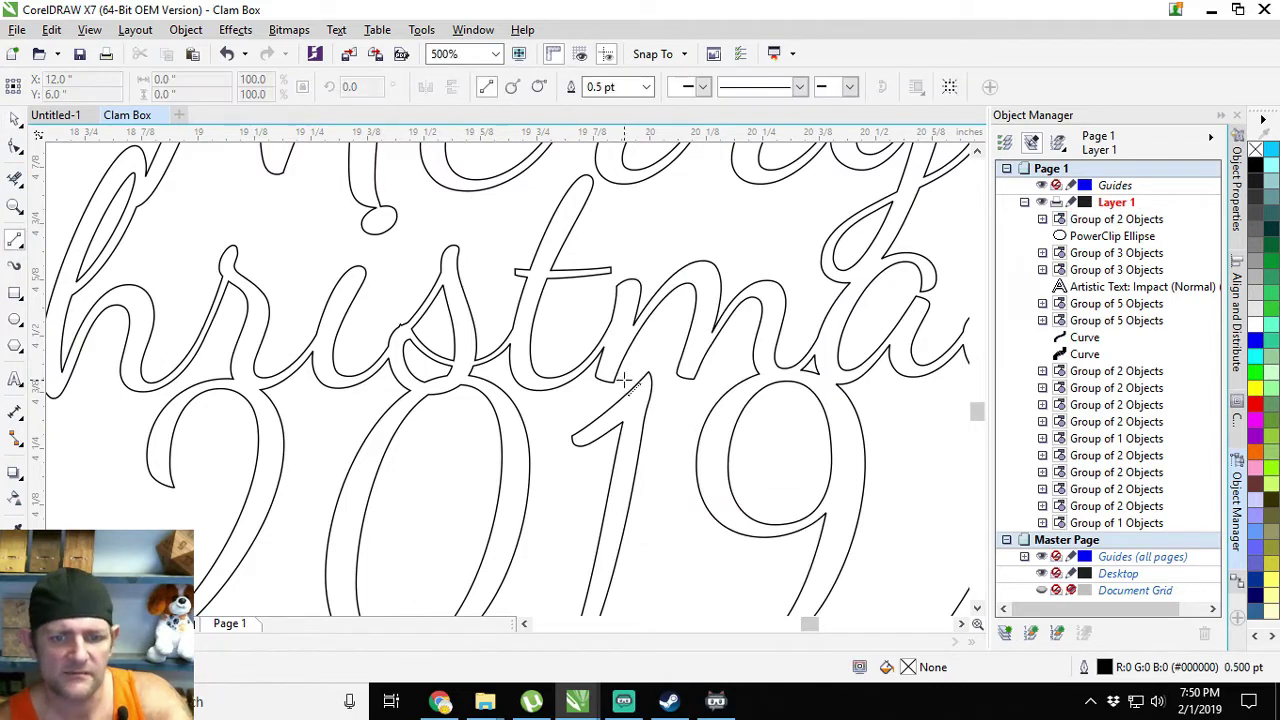
pyautogui.moveTo(614, 379); pyautogui.dragTo(614, 403)
pyautogui.click(647, 88)
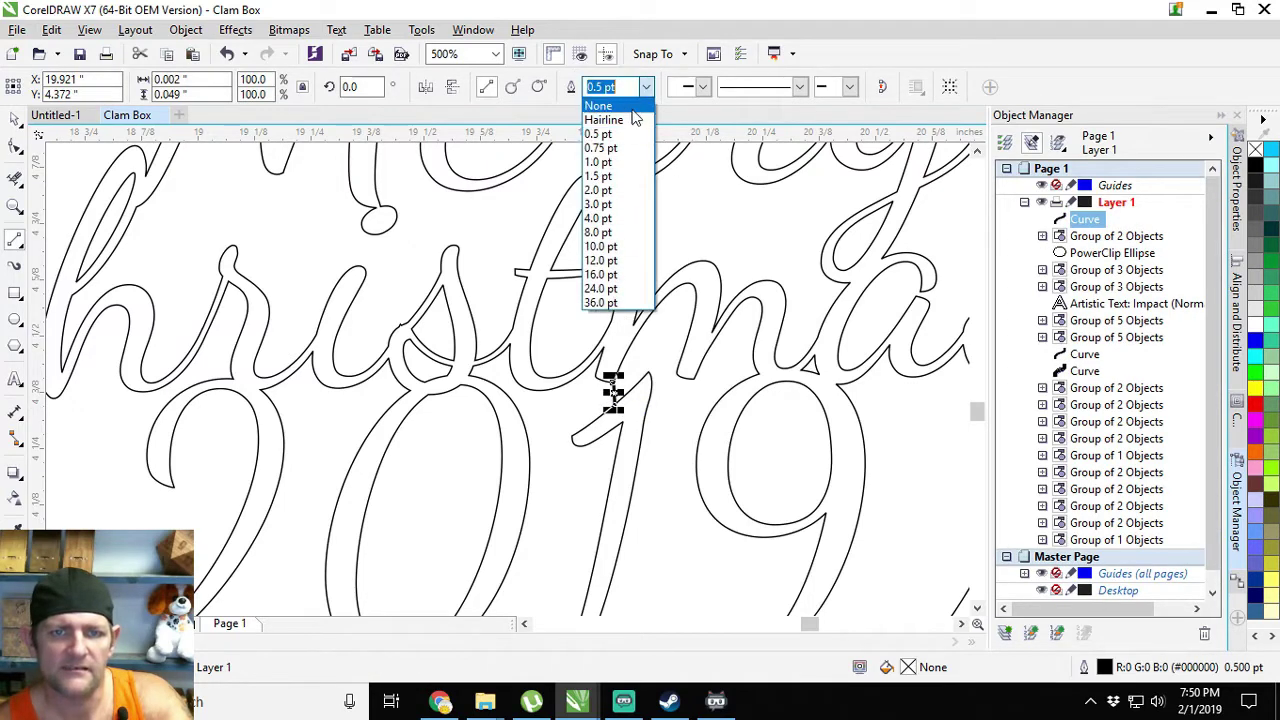
pyautogui.click(626, 116)
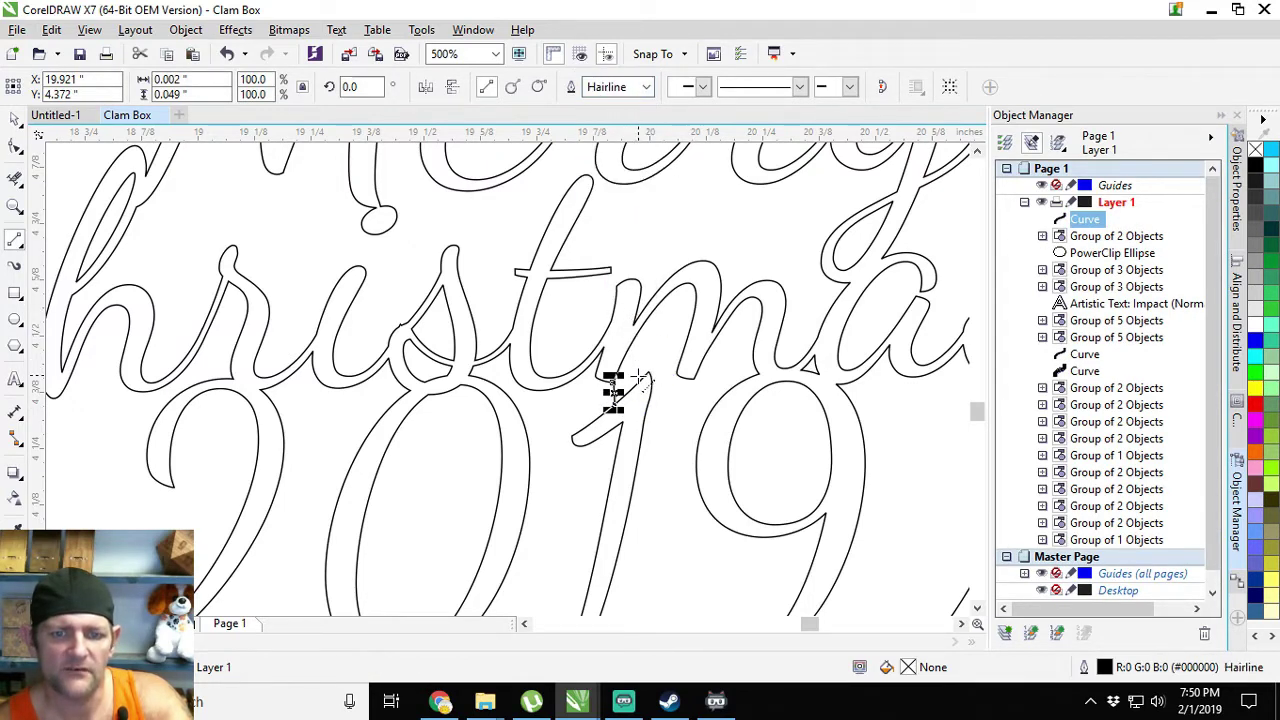
# - Add a second Hairline connector between the m and the 1, and zoom to check the joins
pyautogui.moveTo(638, 382); pyautogui.dragTo(625, 343)
pyautogui.click(647, 88)
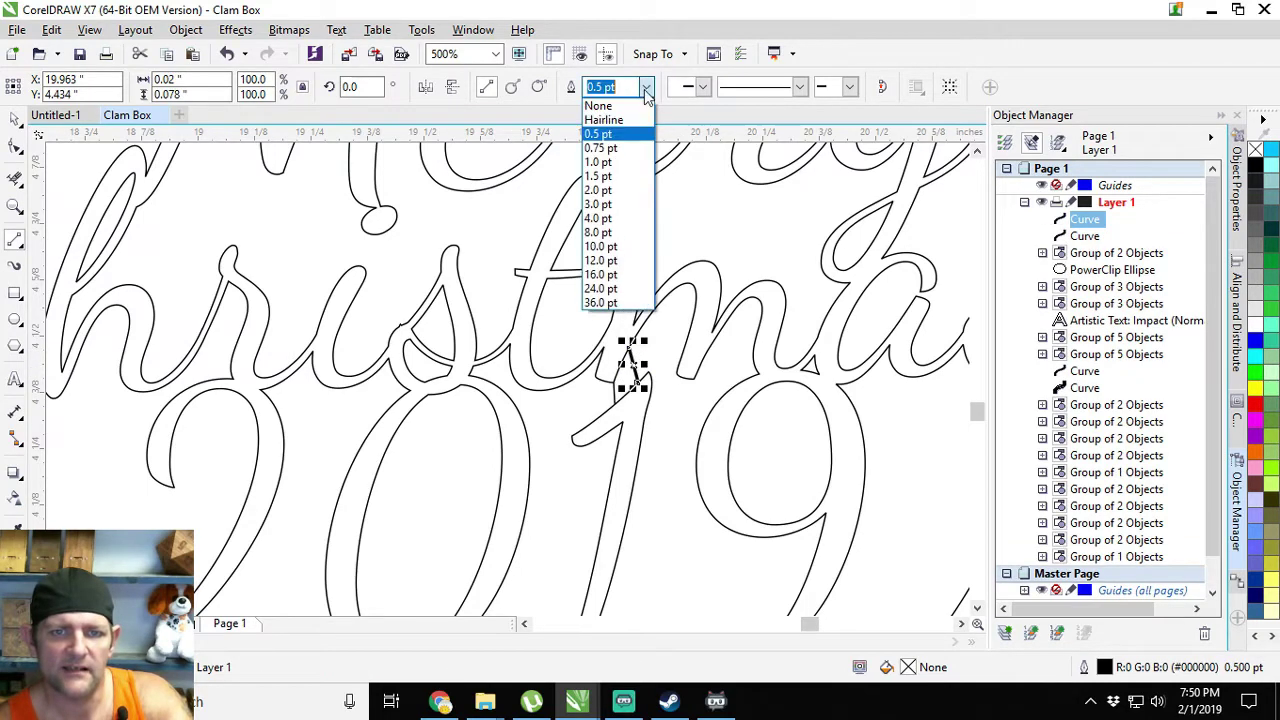
pyautogui.click(624, 114)
pyautogui.scroll(1, 640, 349)
pyautogui.scroll(1, 641, 349)
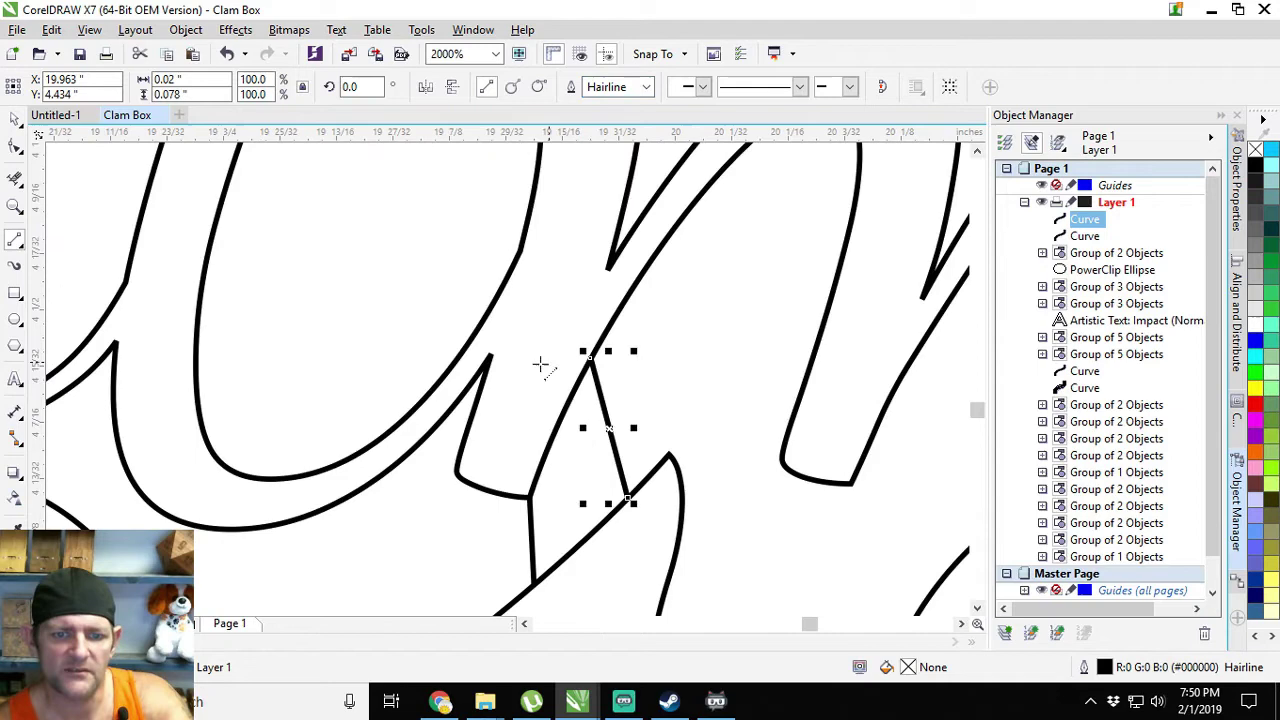
pyautogui.click(15, 178)
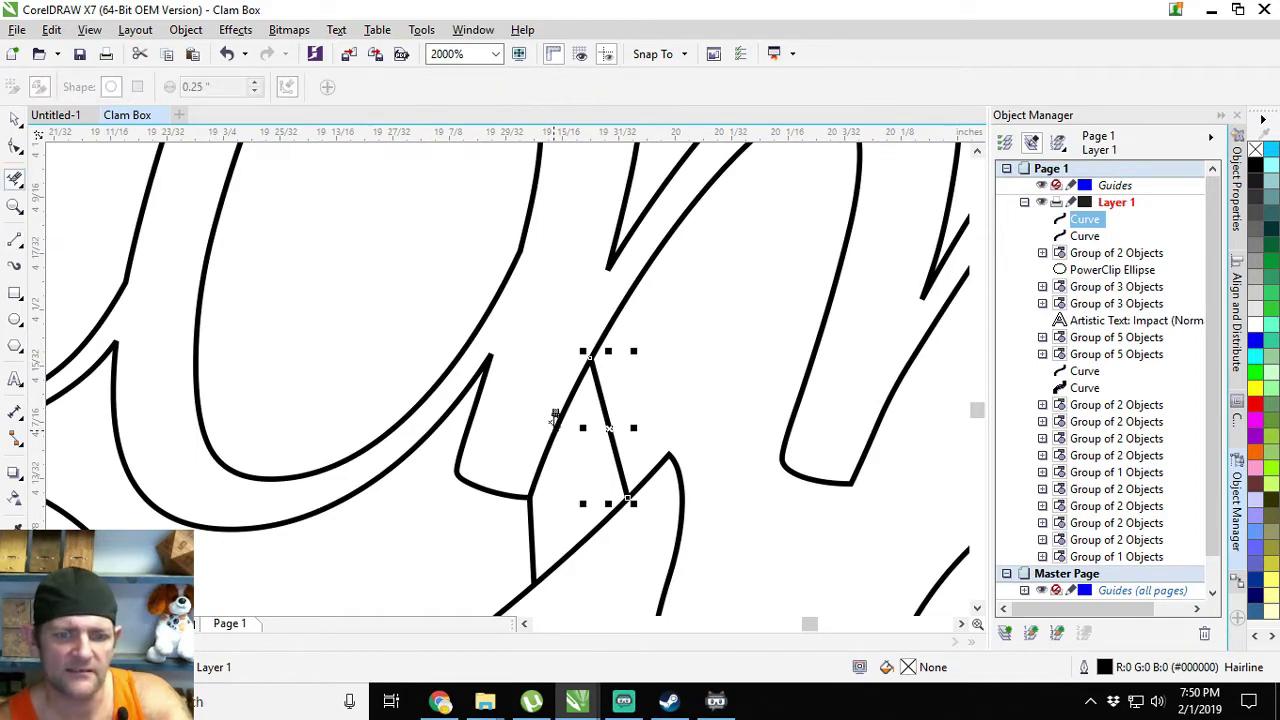
pyautogui.scroll(-1, 582, 462)
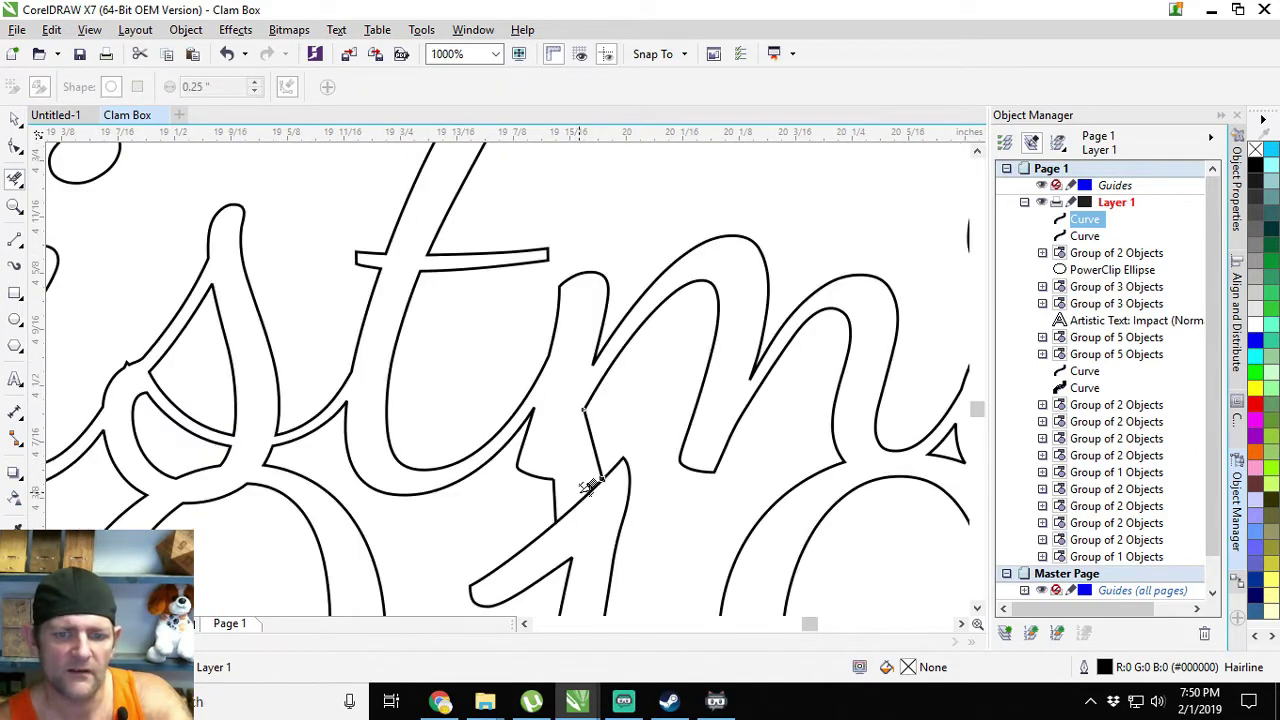
pyautogui.scroll(-2, 582, 470)
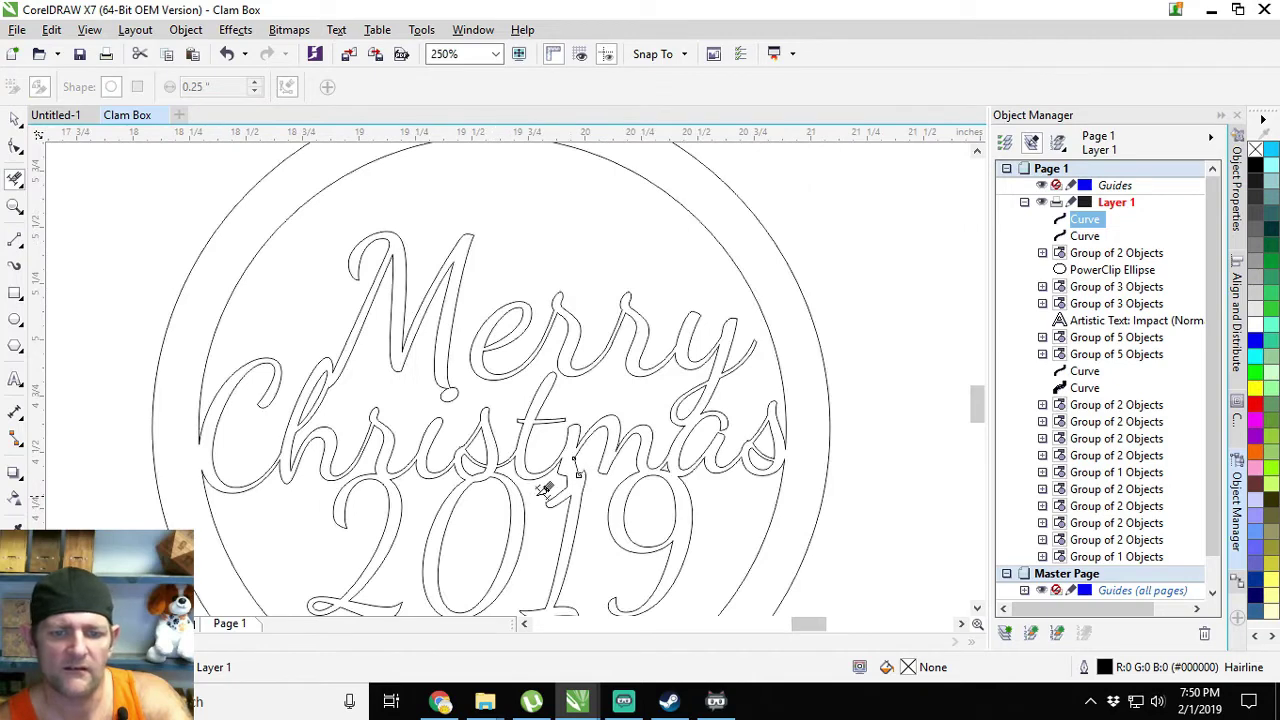
pyautogui.scroll(-1, 550, 480)
pyautogui.scroll(2, 642, 440)
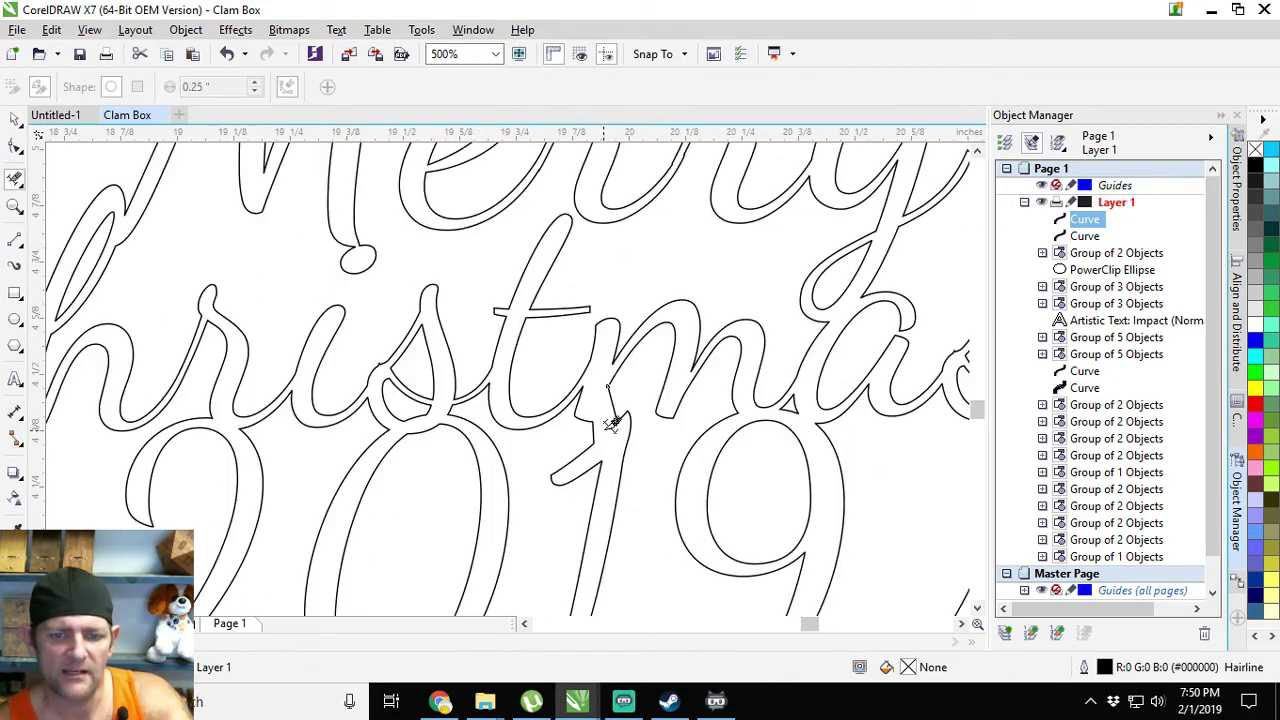
pyautogui.scroll(-1, 555, 447)
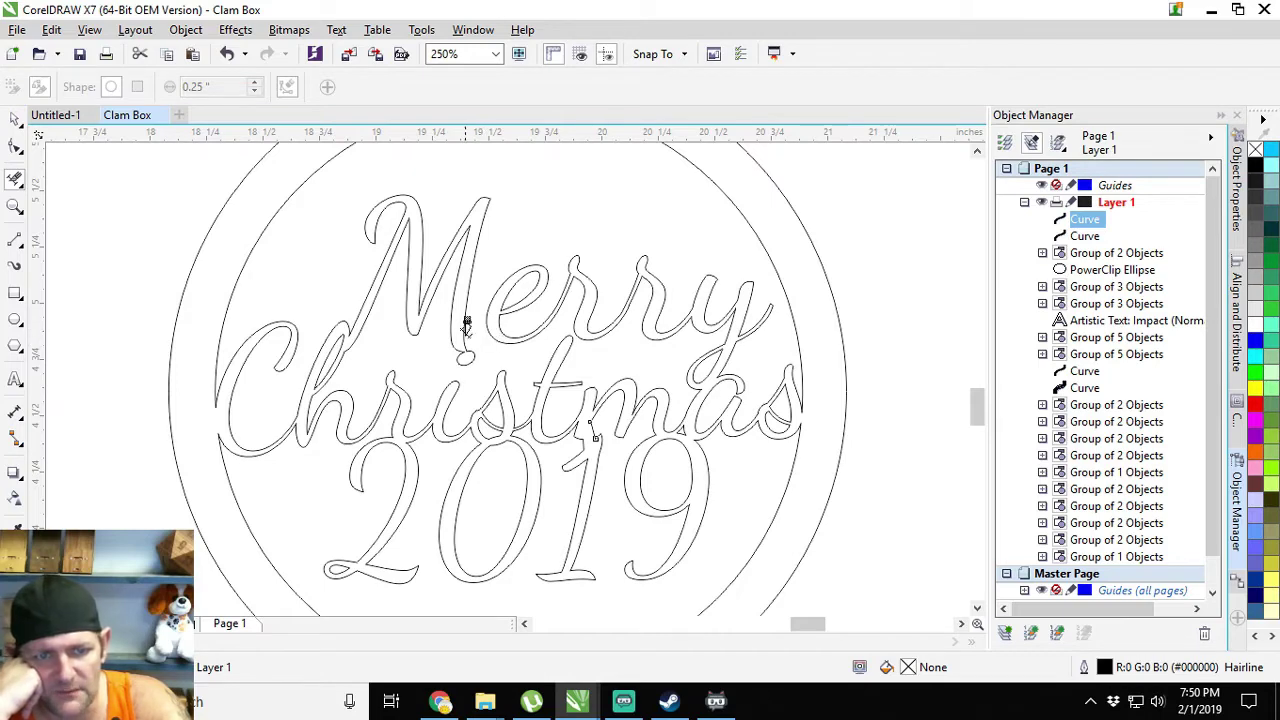
# - Zoom in on the M of Merry and bring up the Curve tools flyout
pyautogui.scroll(1, 474, 334)
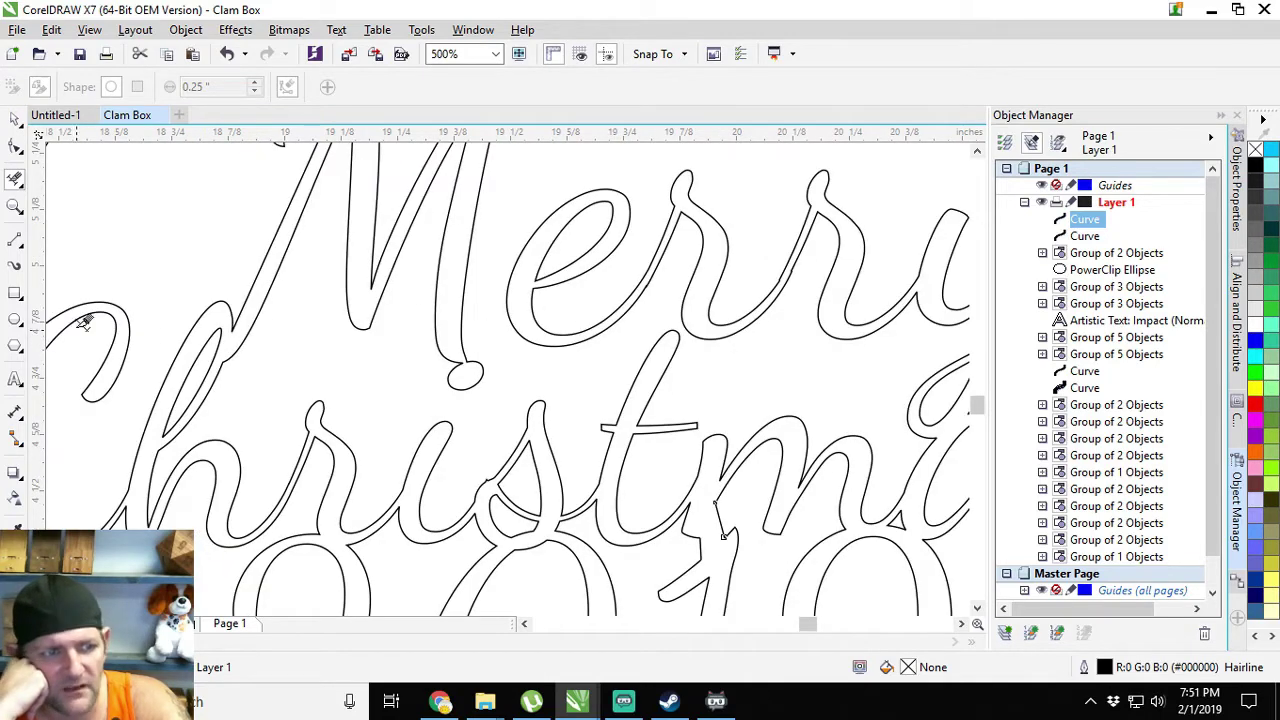
pyautogui.click(24, 250)
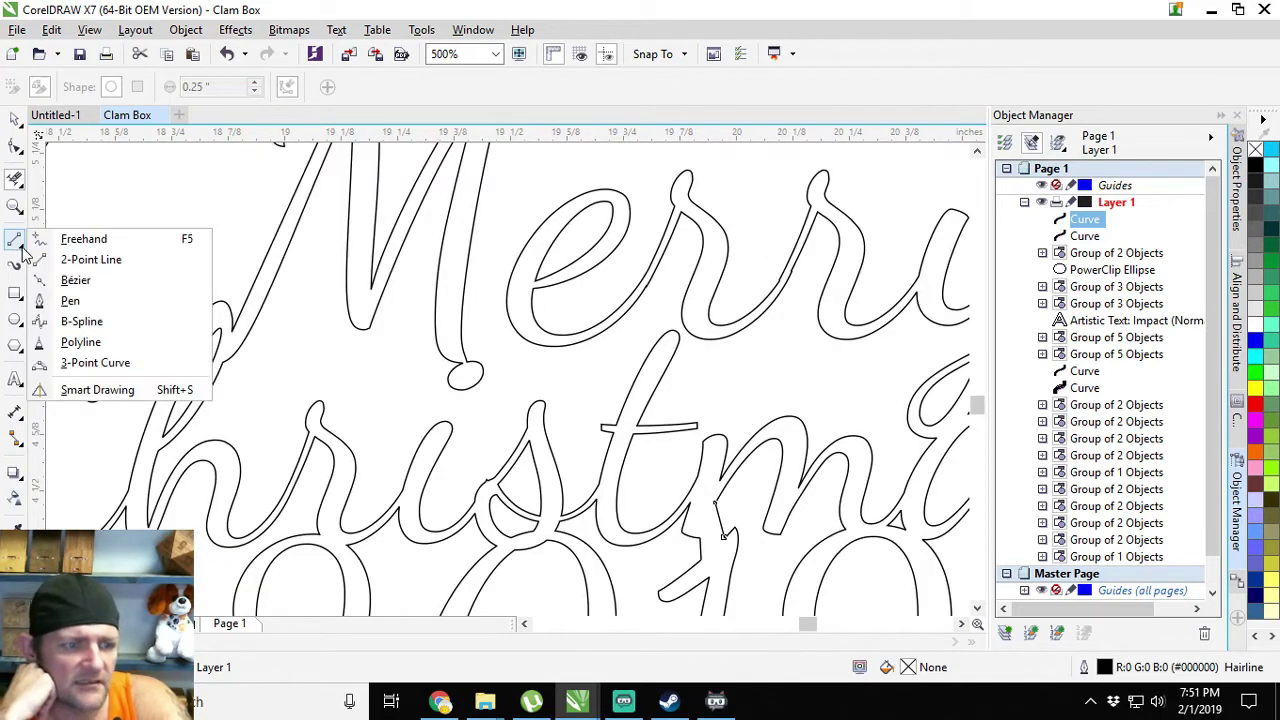
# - Draw two 2-Point connector lines from the M of Merry to the e, making one Hairline
pyautogui.click(88, 259)
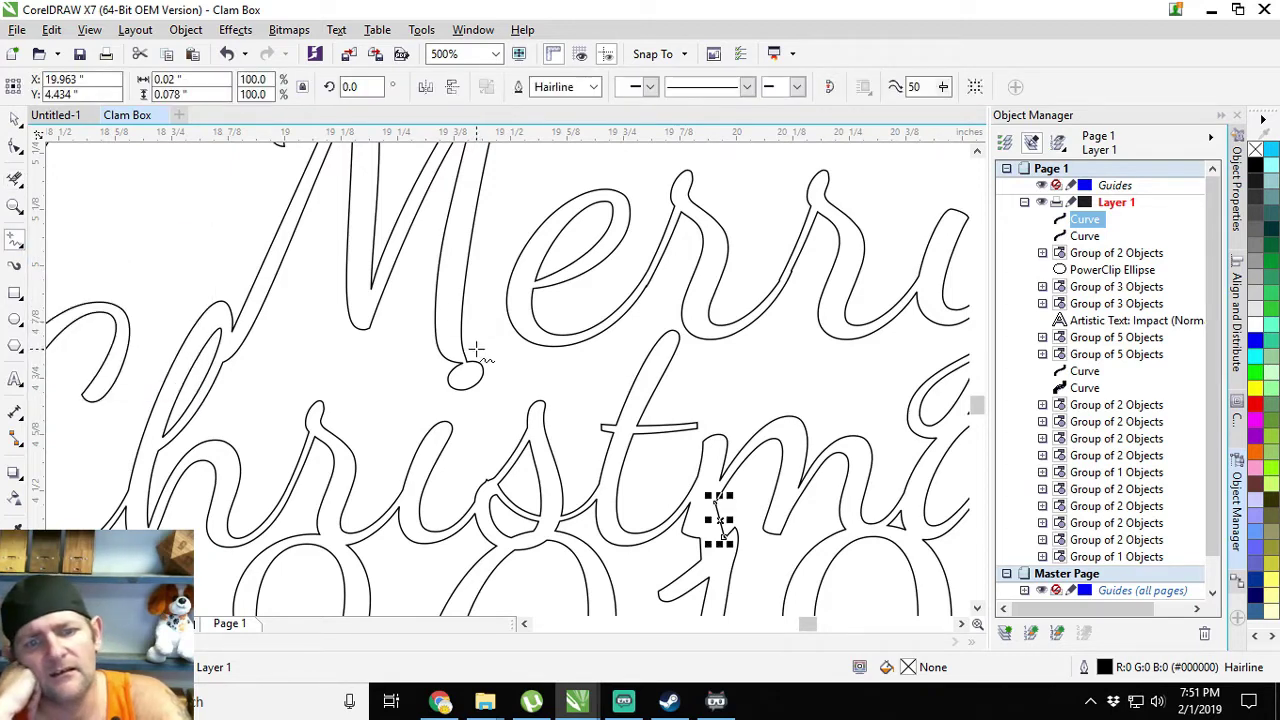
pyautogui.moveTo(470, 351); pyautogui.dragTo(523, 331)
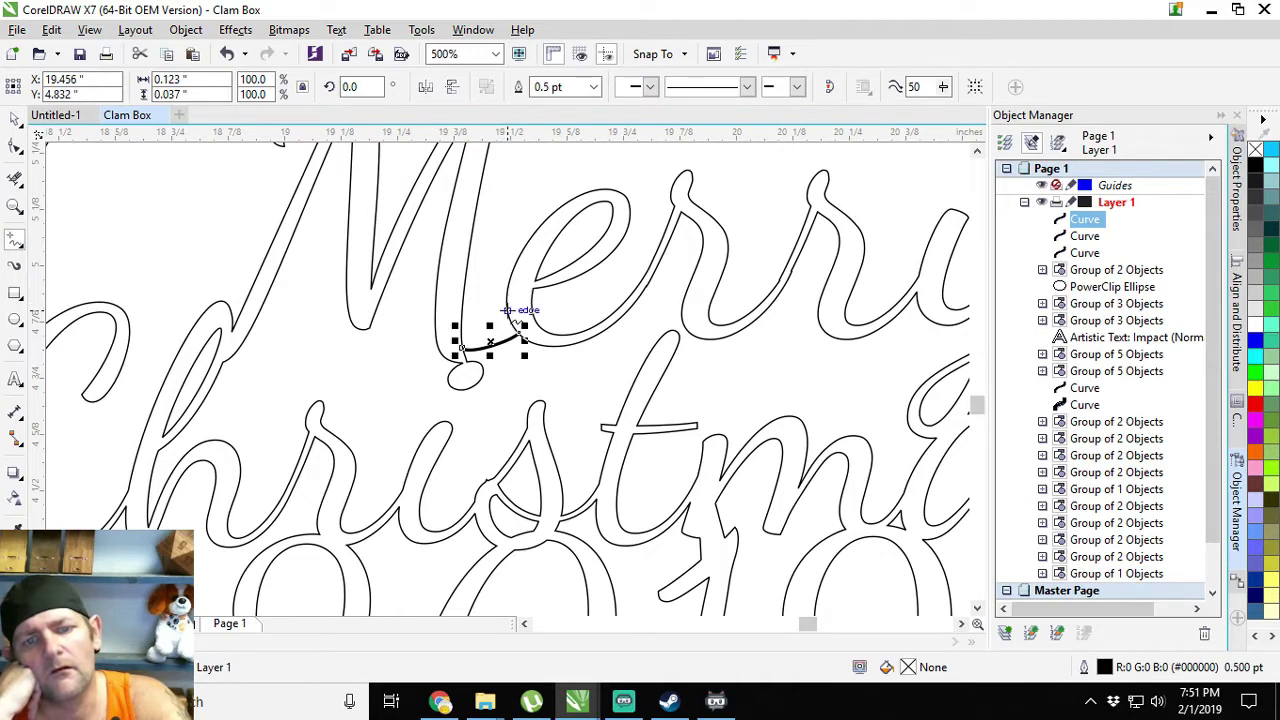
pyautogui.moveTo(506, 300); pyautogui.dragTo(458, 325)
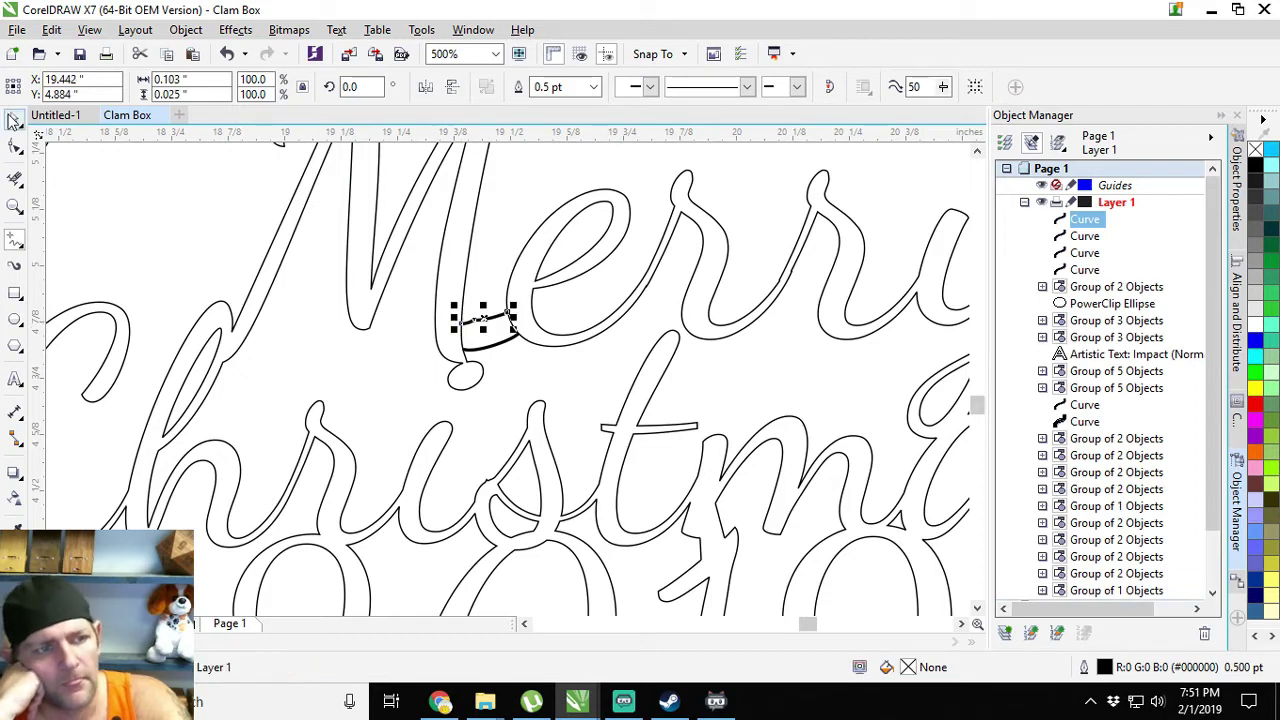
pyautogui.click(15, 119)
pyautogui.click(593, 87)
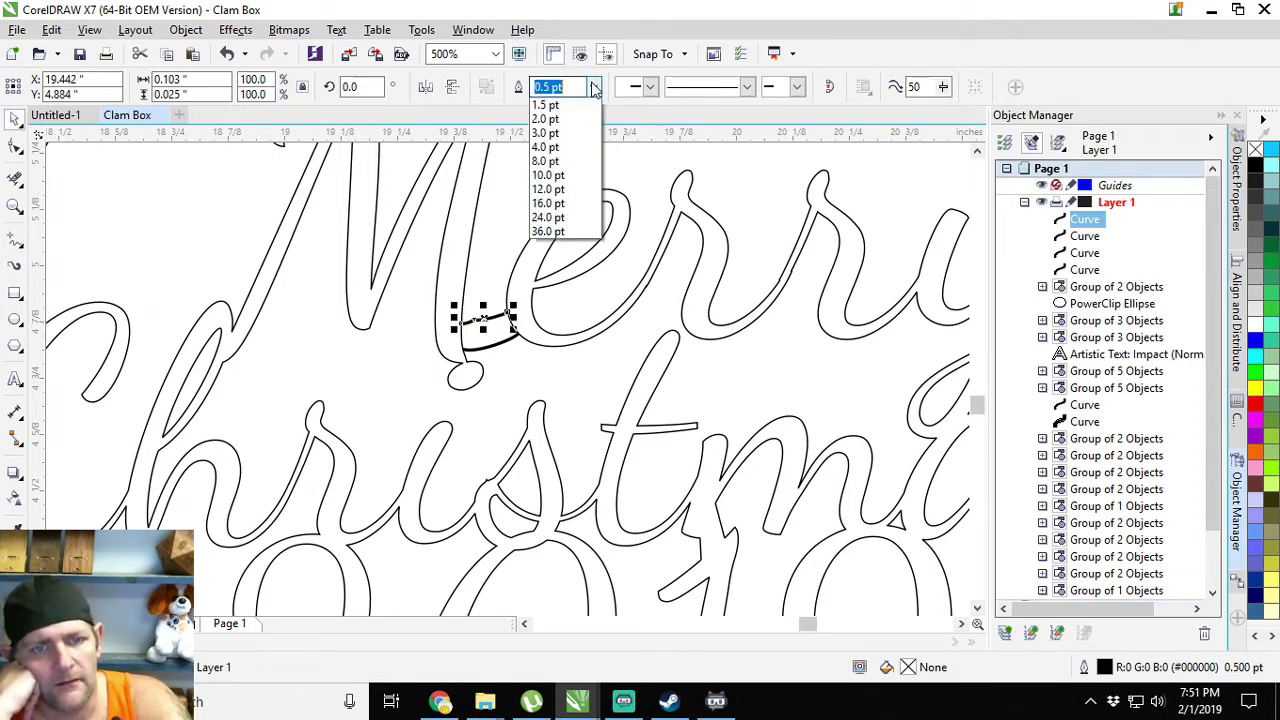
pyautogui.click(558, 101)
# - Set the other connector to Hairline too, keep it, and nudge it up across the join
pyautogui.click(489, 350)
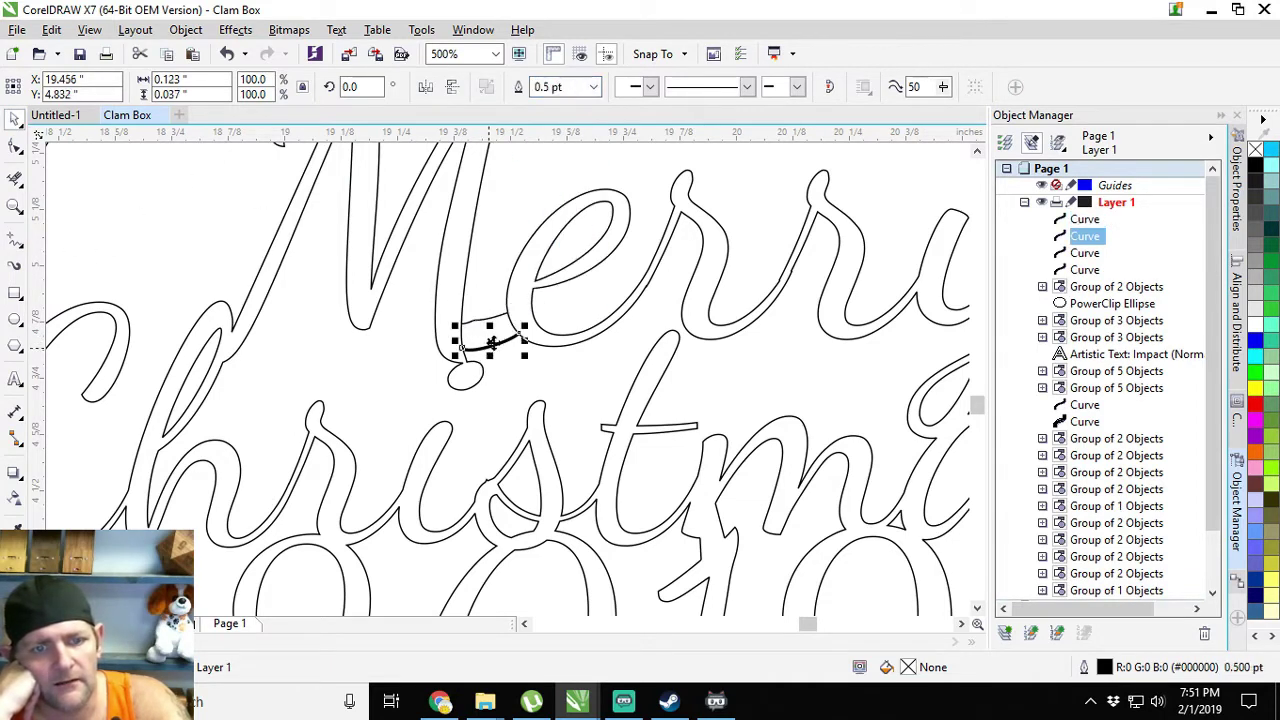
pyautogui.click(593, 87)
pyautogui.click(550, 120)
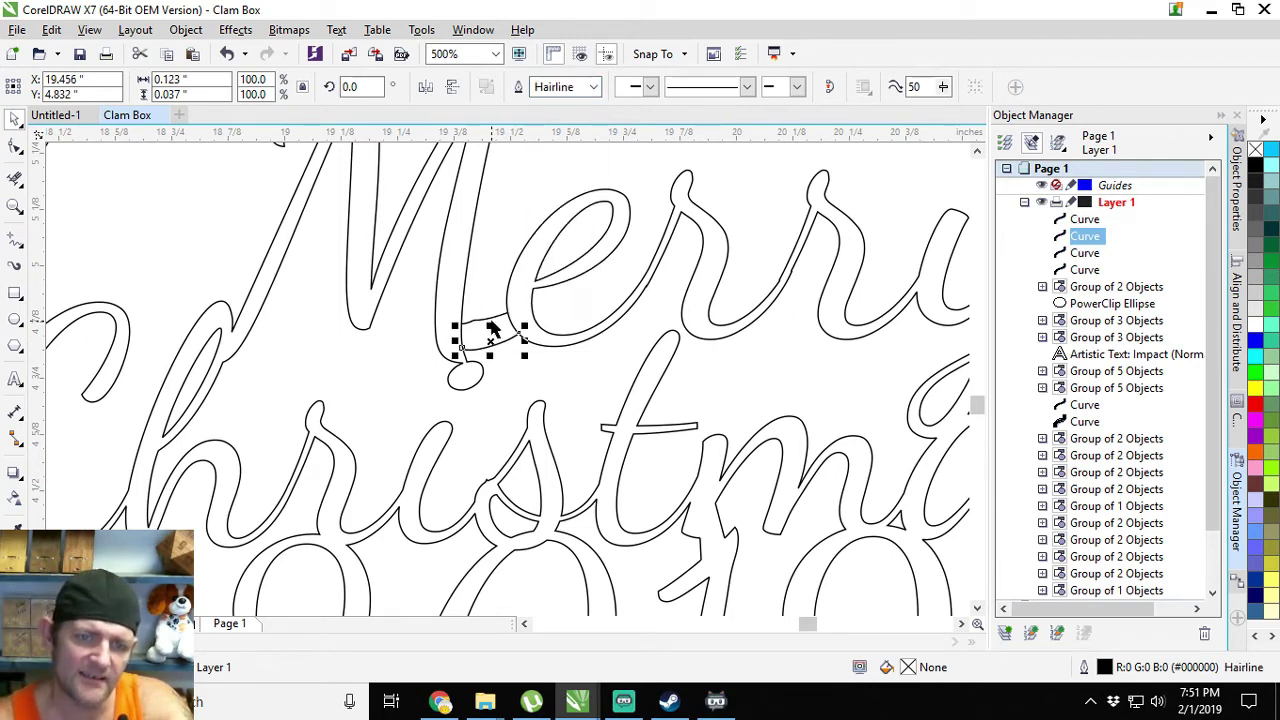
pyautogui.press('Delete')
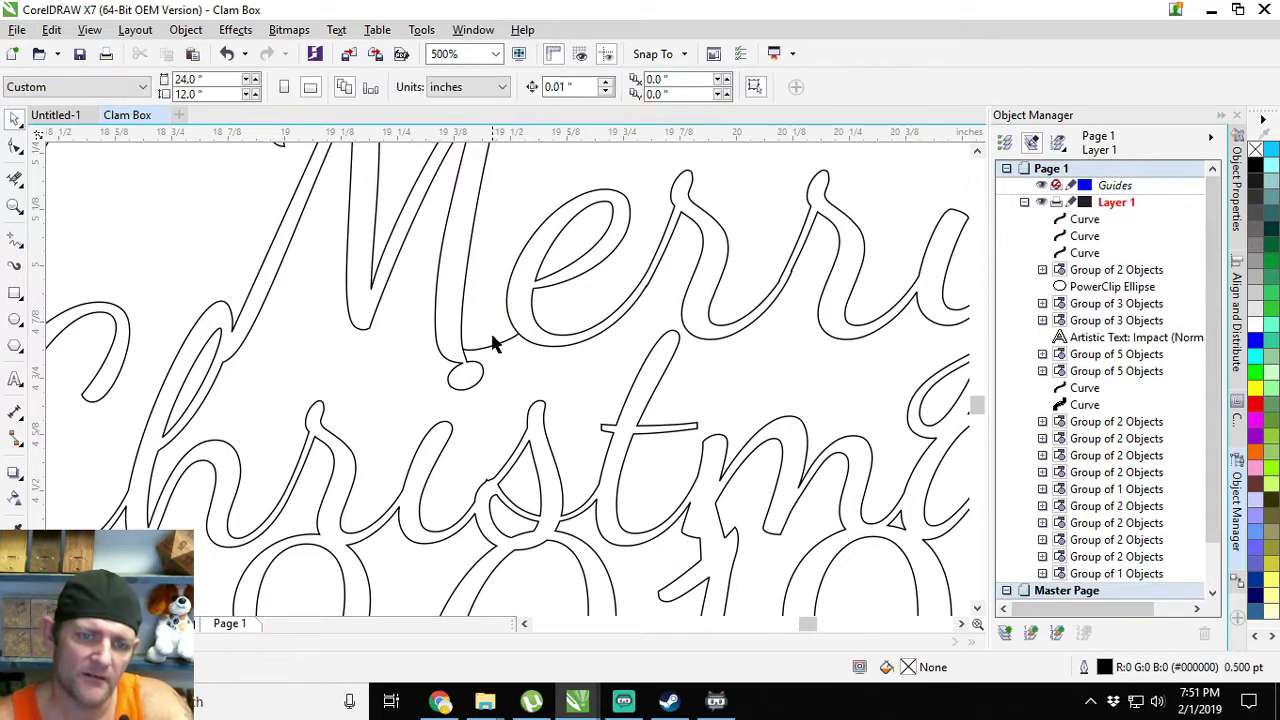
pyautogui.click(491, 343)
pyautogui.hotkey('ctrl', 'z')
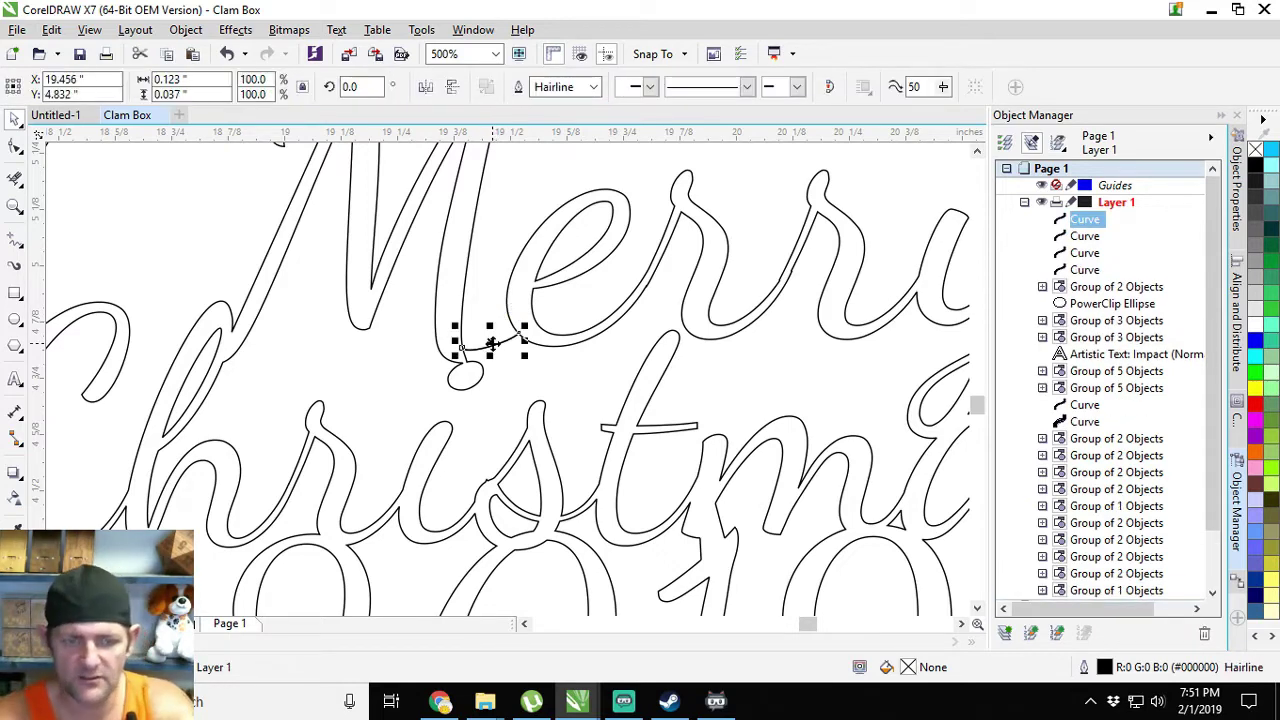
pyautogui.press('Up')
pyautogui.press('Up')
pyautogui.press('Up')
pyautogui.press('Up')
pyautogui.press('Up')
pyautogui.press('Up')
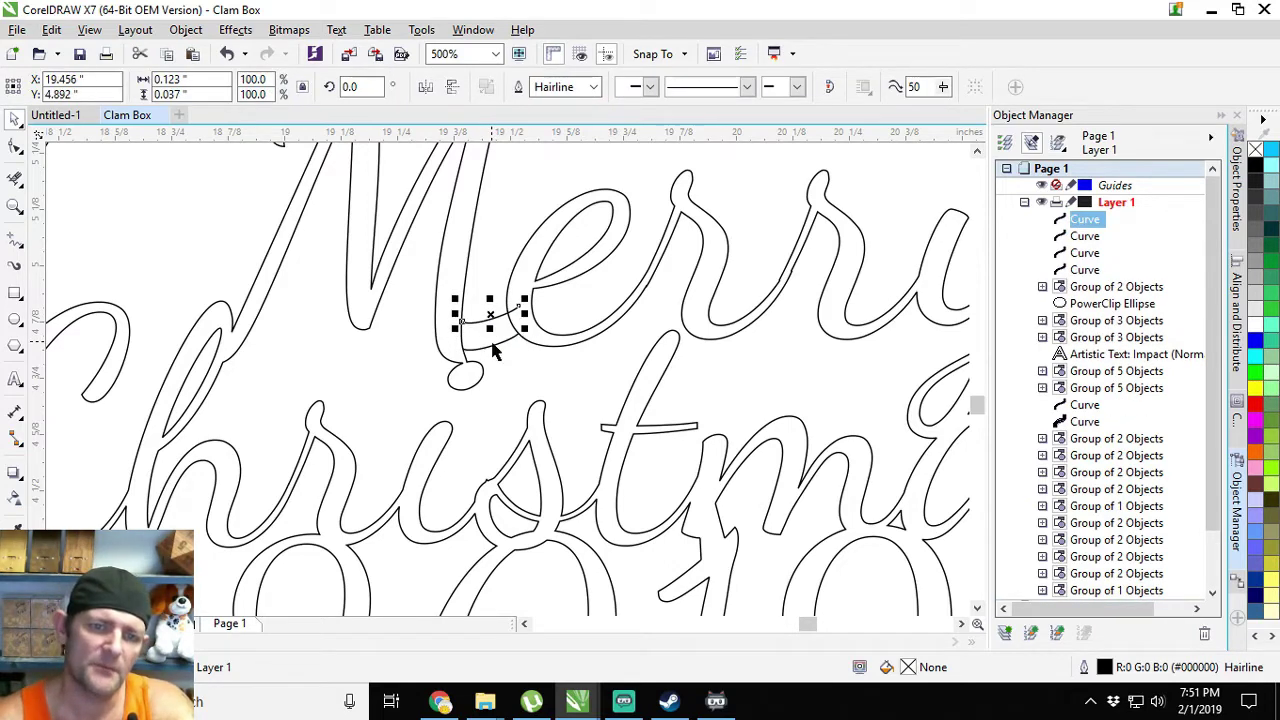
pyautogui.click(15, 178)
# - Trim the M–e connector with the Eraser so it ends at the e
pyautogui.scroll(2, 519, 340)
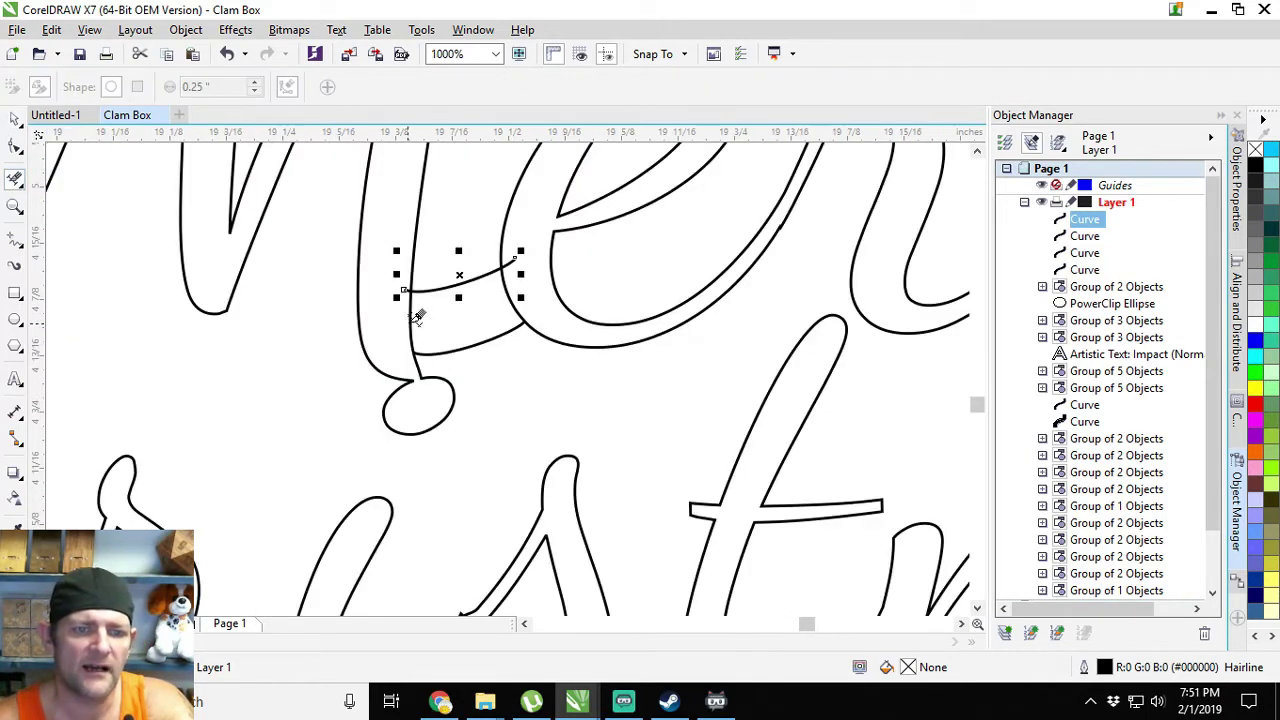
pyautogui.click(507, 298)
pyautogui.moveTo(510, 283); pyautogui.dragTo(513, 248)
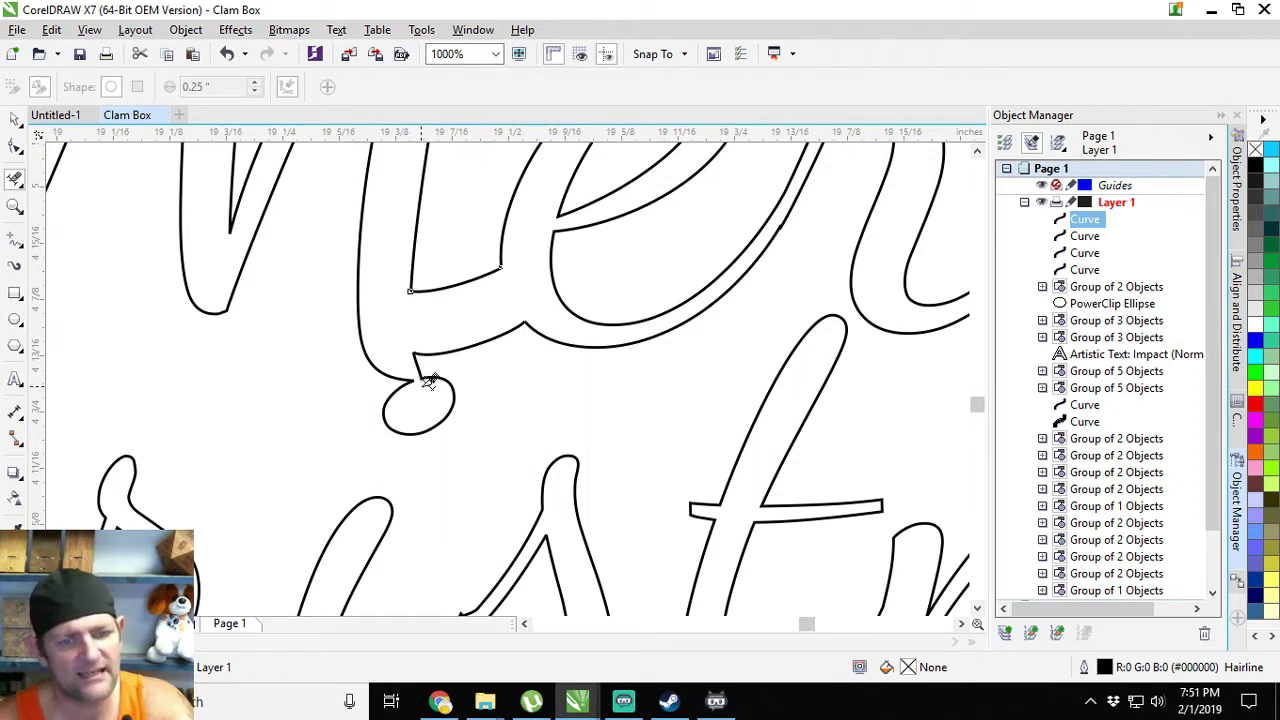
# - Close the gap at the M's lower curl with a tiny Hairline line, then reselect the lettering group
pyautogui.click(26, 252)
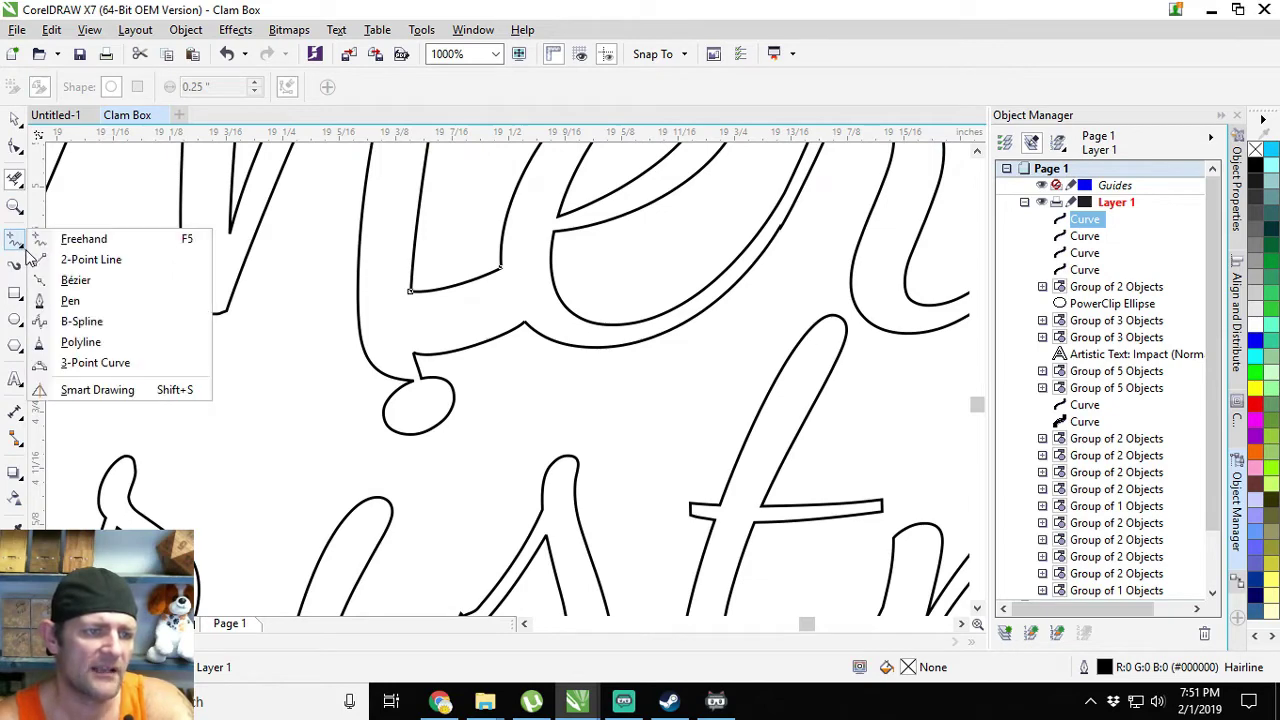
pyautogui.click(90, 257)
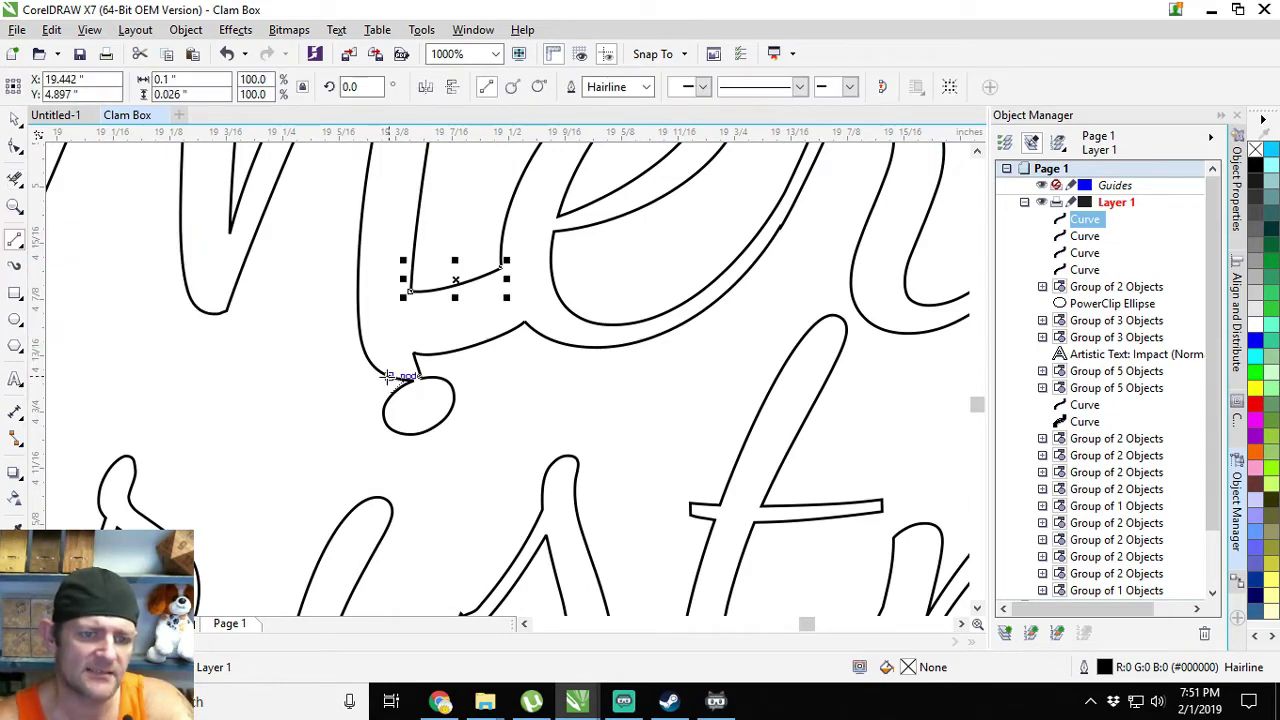
pyautogui.moveTo(388, 378); pyautogui.dragTo(394, 392)
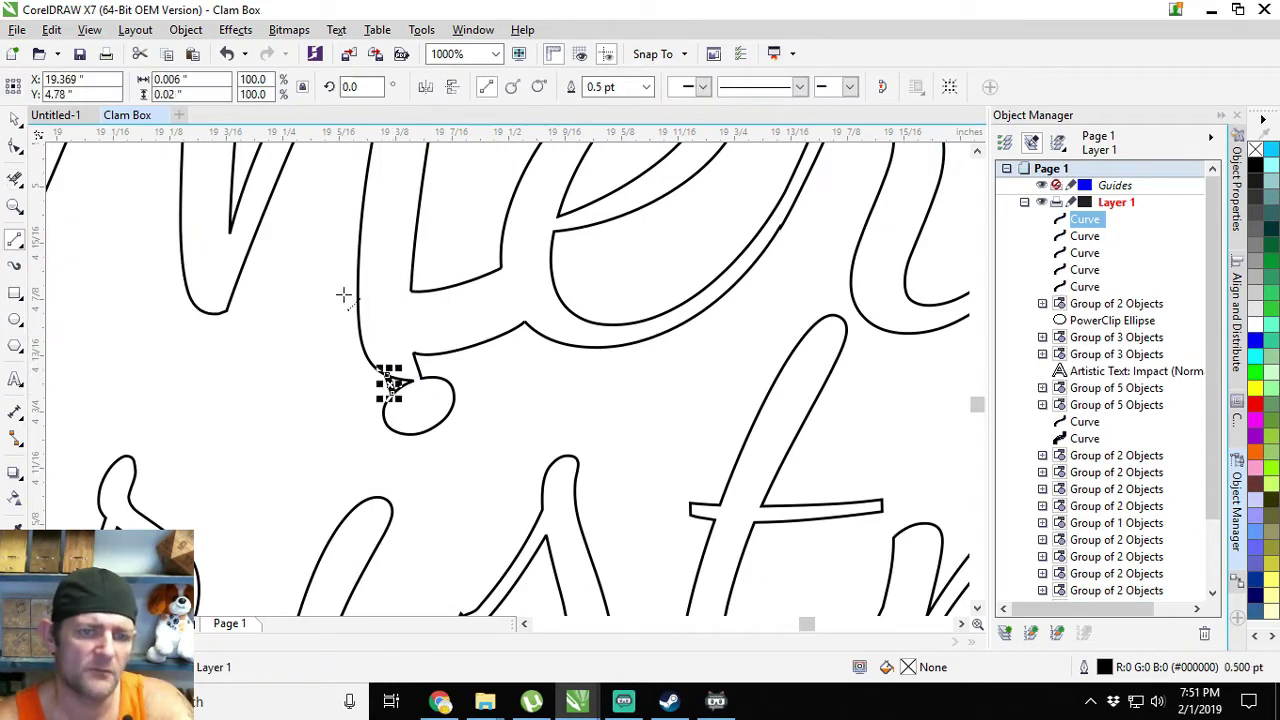
pyautogui.click(646, 87)
pyautogui.click(615, 104)
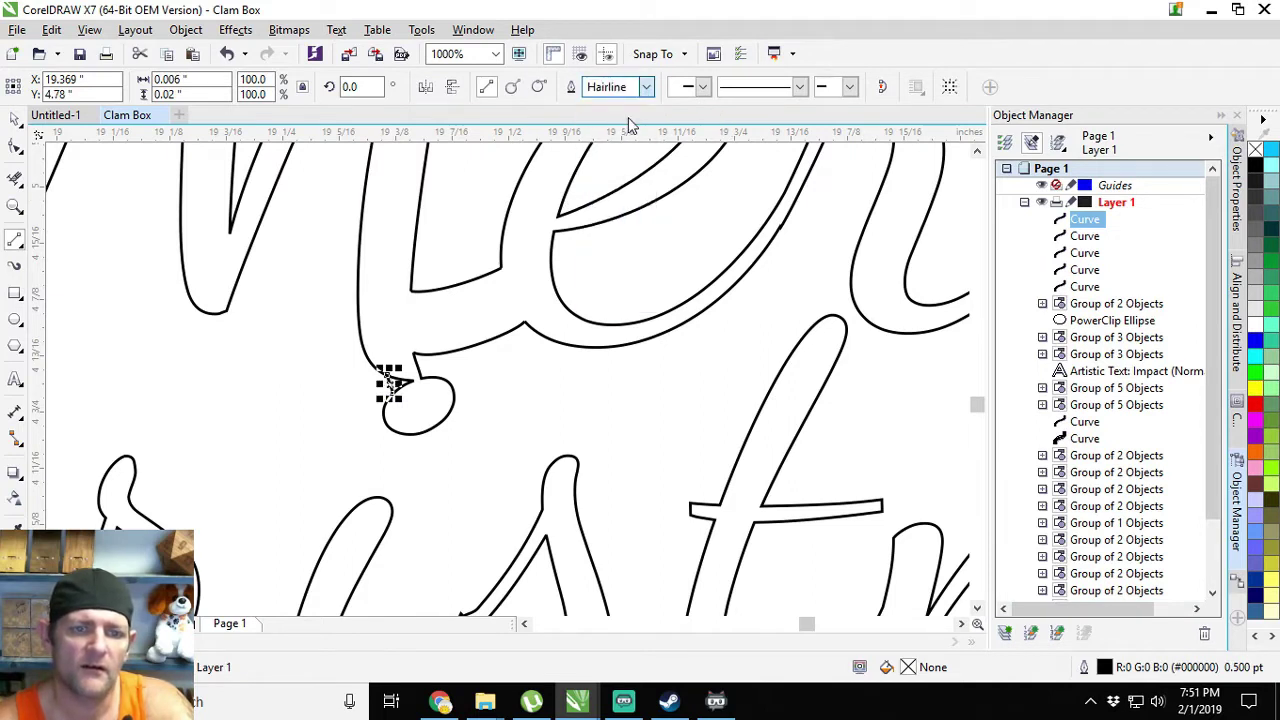
pyautogui.click(15, 178)
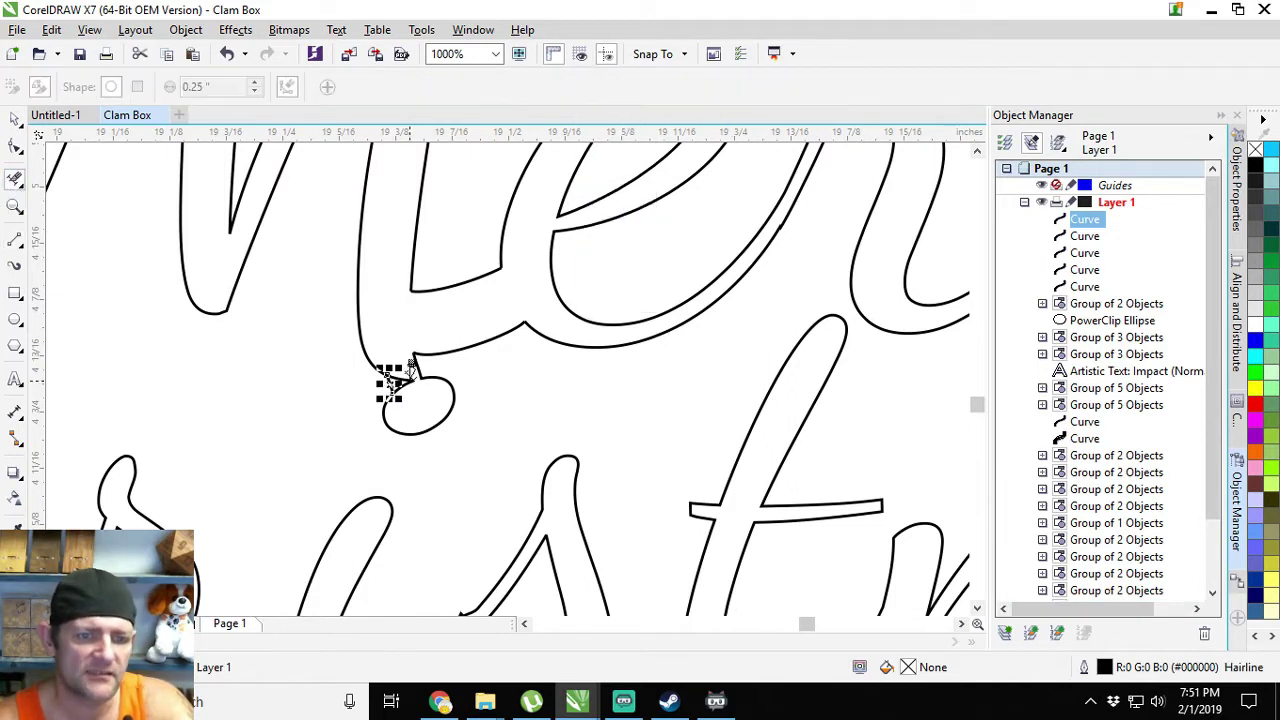
pyautogui.click(410, 368)
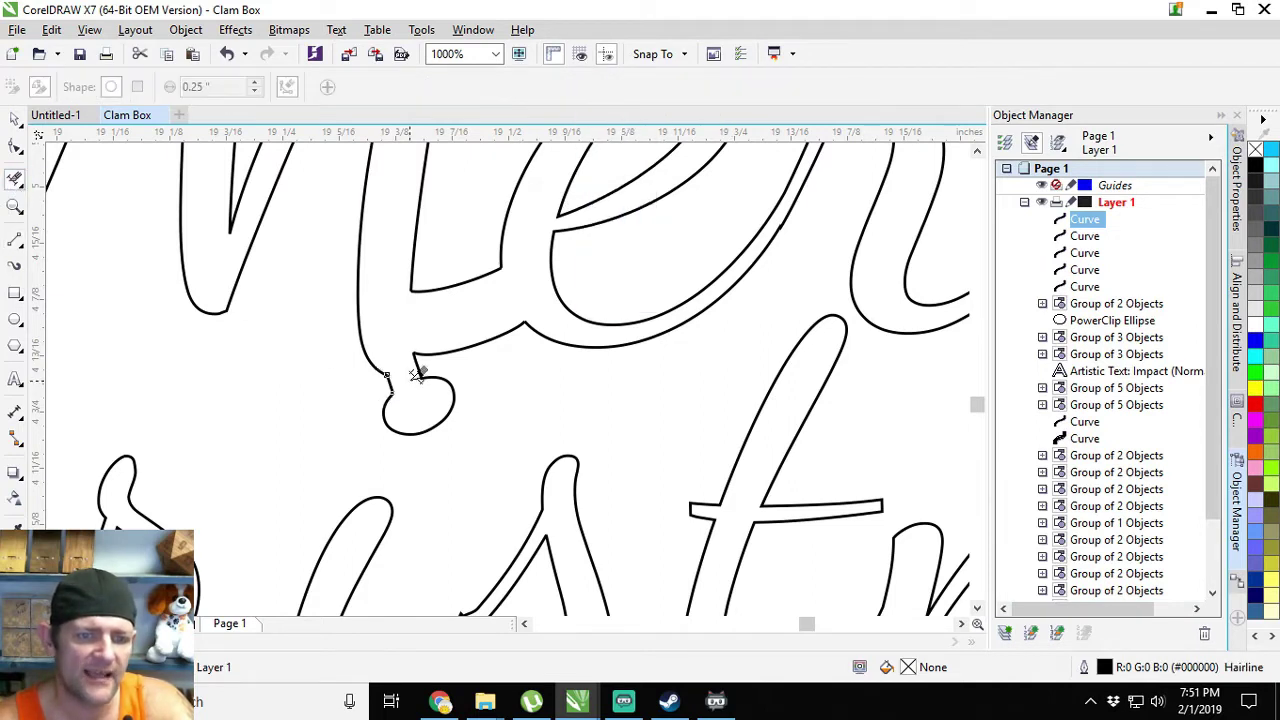
pyautogui.click(14, 120)
pyautogui.scroll(-1, 311, 341)
pyautogui.click(311, 341)
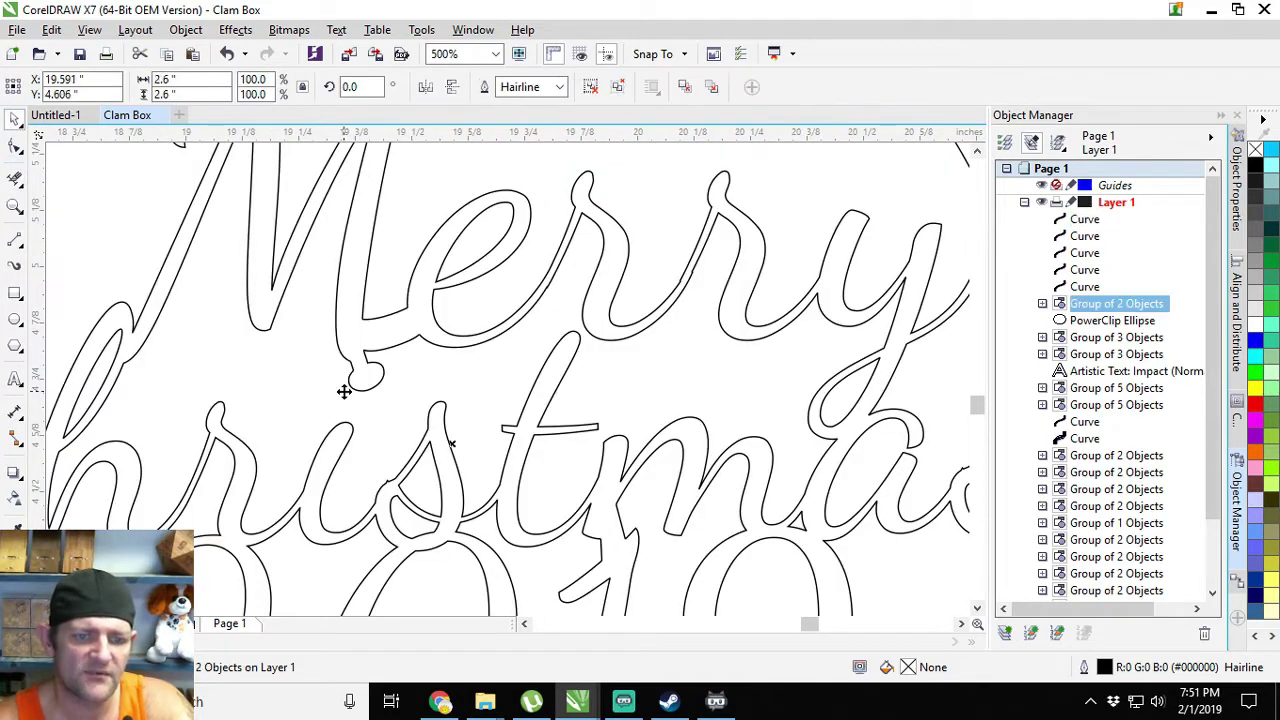
pyautogui.scroll(-1, 344, 391)
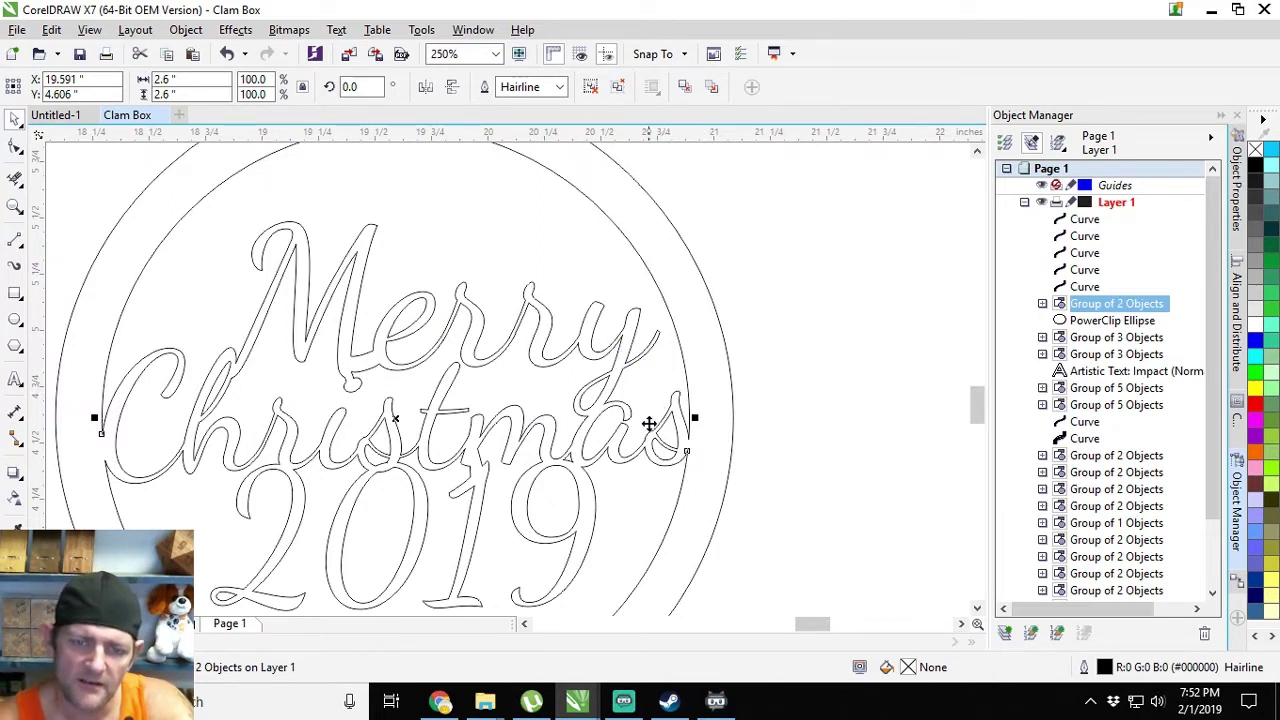
pyautogui.moveTo(570, 516); pyautogui.dragTo(698, 402)
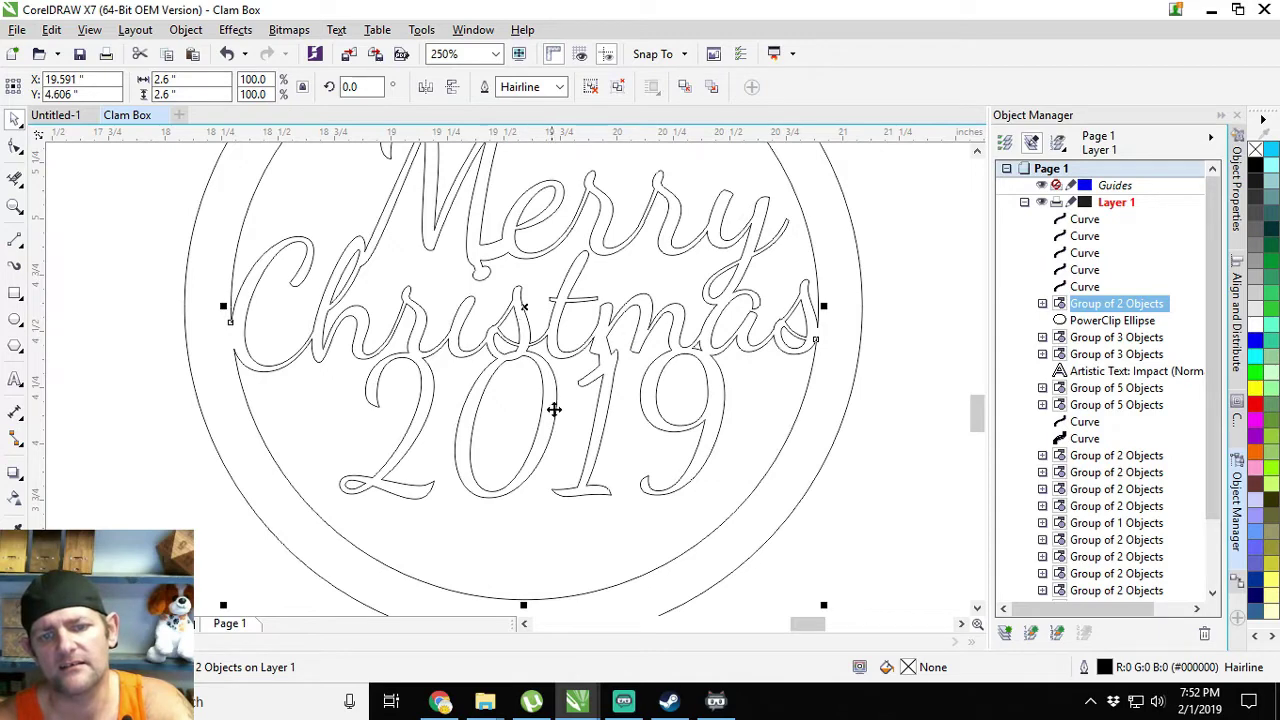
pyautogui.scroll(2, 605, 380)
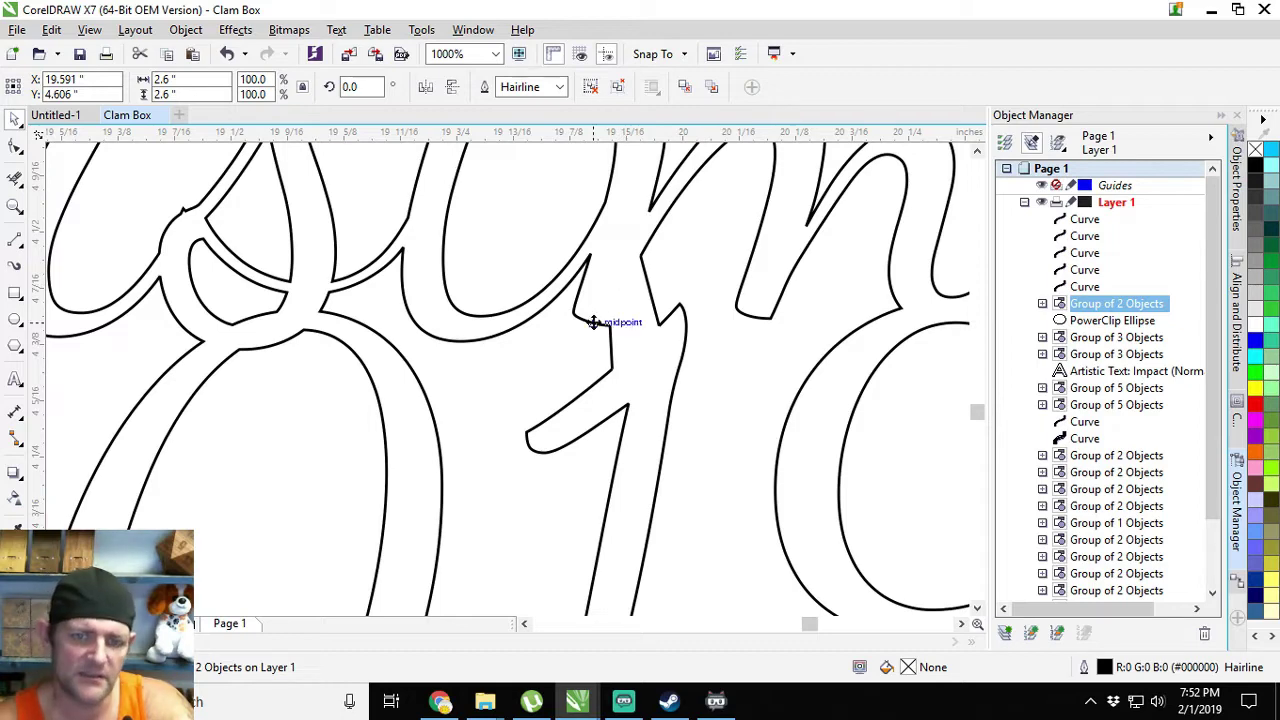
pyautogui.scroll(-3, 598, 325)
pyautogui.scroll(1, 470, 385)
pyautogui.scroll(-1, 455, 377)
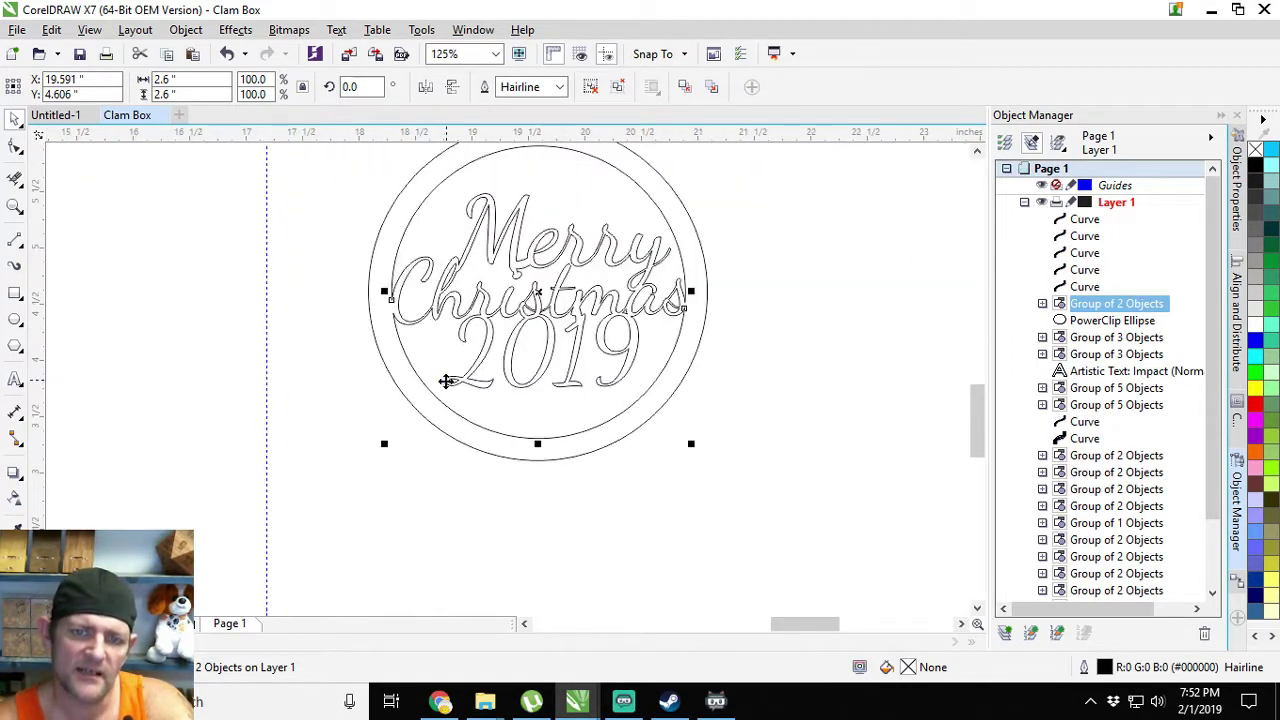
pyautogui.click(296, 373)
pyautogui.scroll(-3, 450, 380)
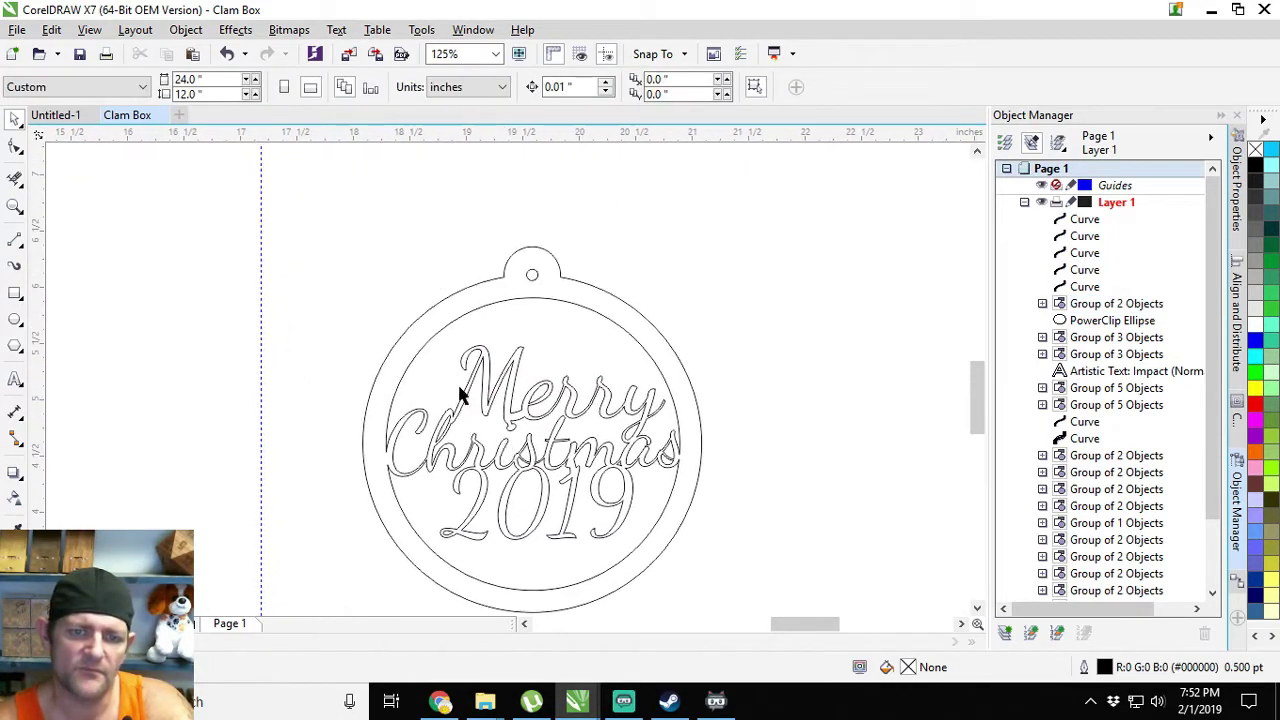
# - Move the whole Merry Christmas ornament slightly up-left to X 19.306, Y 5.183 inches
pyautogui.scroll(-2, 494, 445)
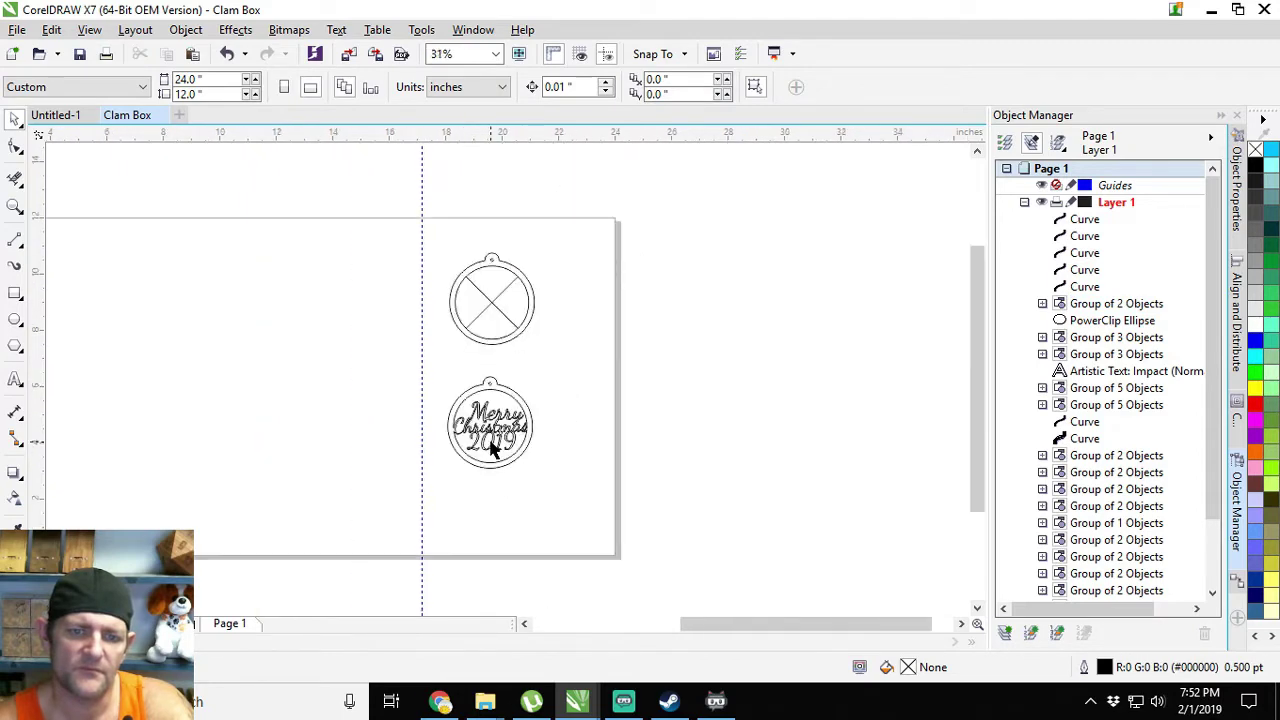
pyautogui.moveTo(558, 488); pyautogui.dragTo(436, 360)
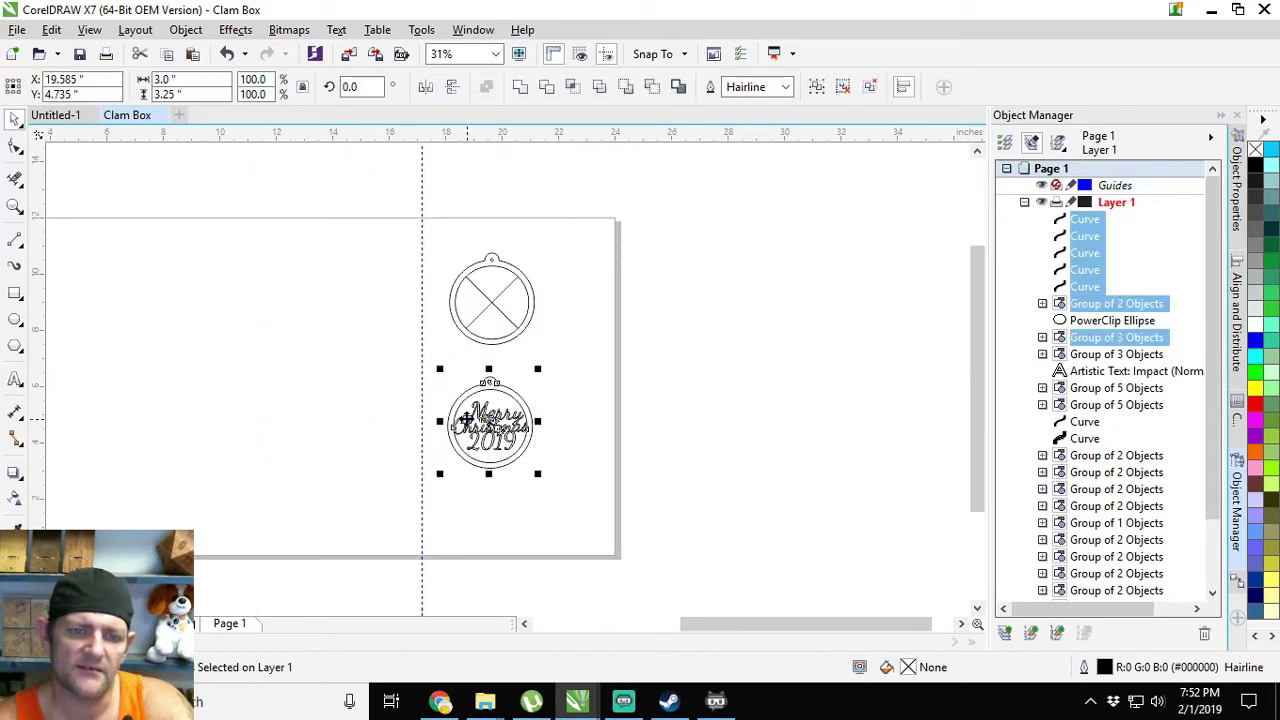
pyautogui.scroll(2, 468, 420)
pyautogui.scroll(2, 551, 403)
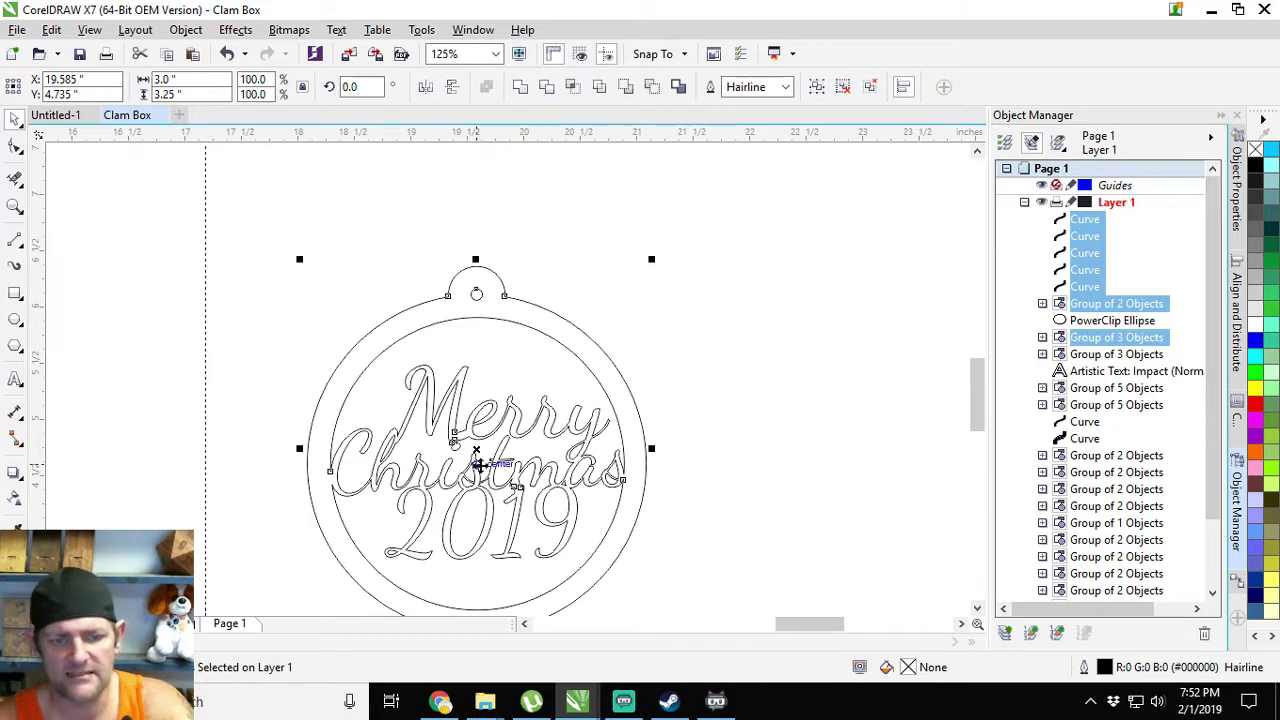
pyautogui.scroll(-2, 511, 442)
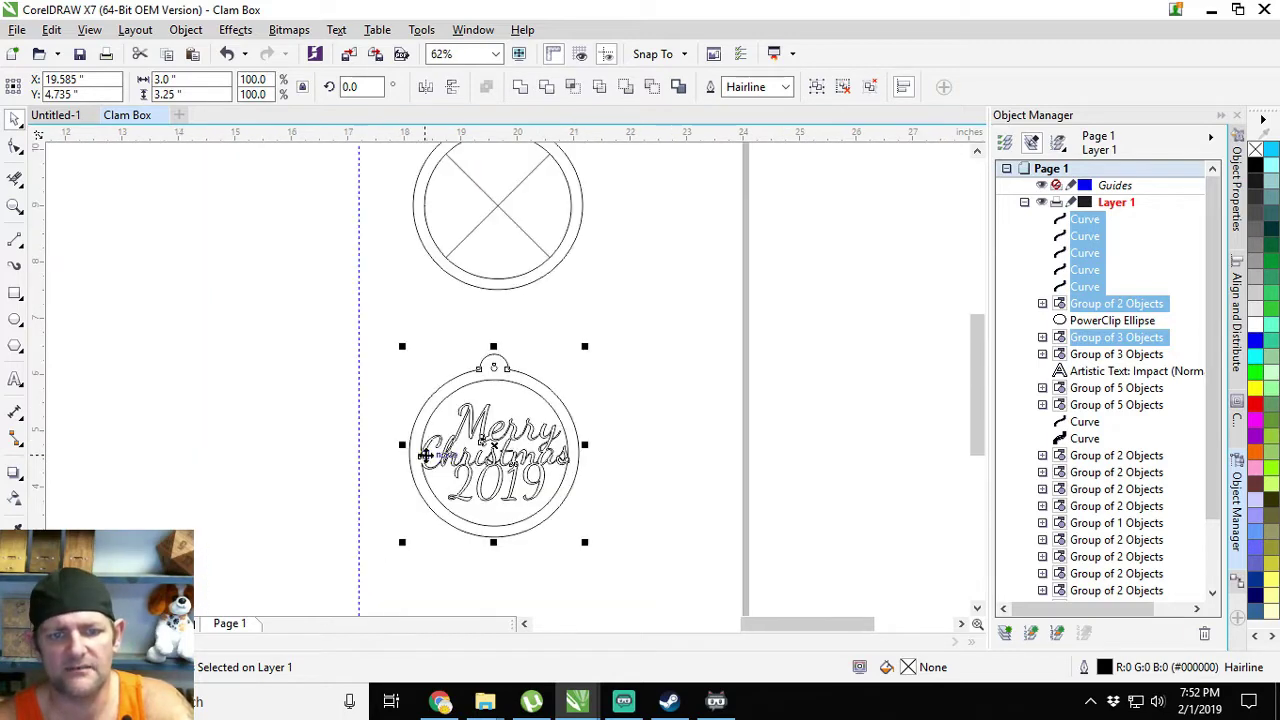
pyautogui.moveTo(493, 444); pyautogui.dragTo(479, 419)
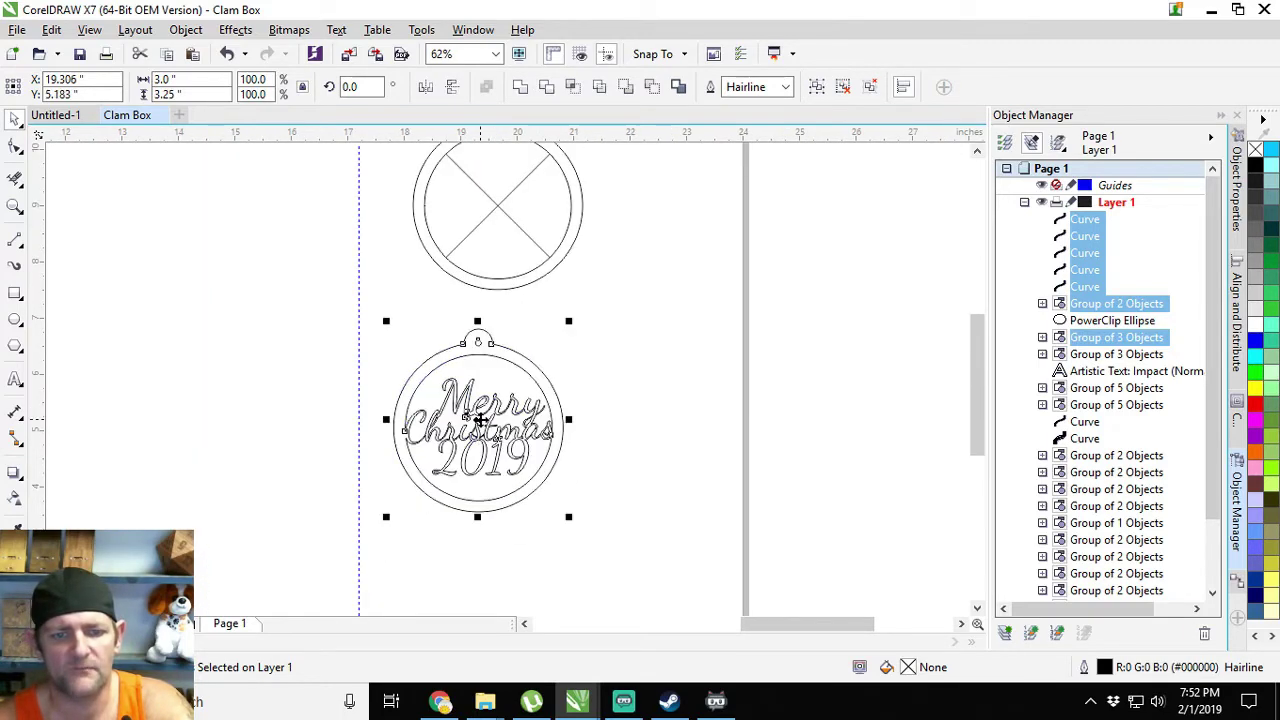
pyautogui.scroll(4, 478, 420)
pyautogui.scroll(4, 781, 480)
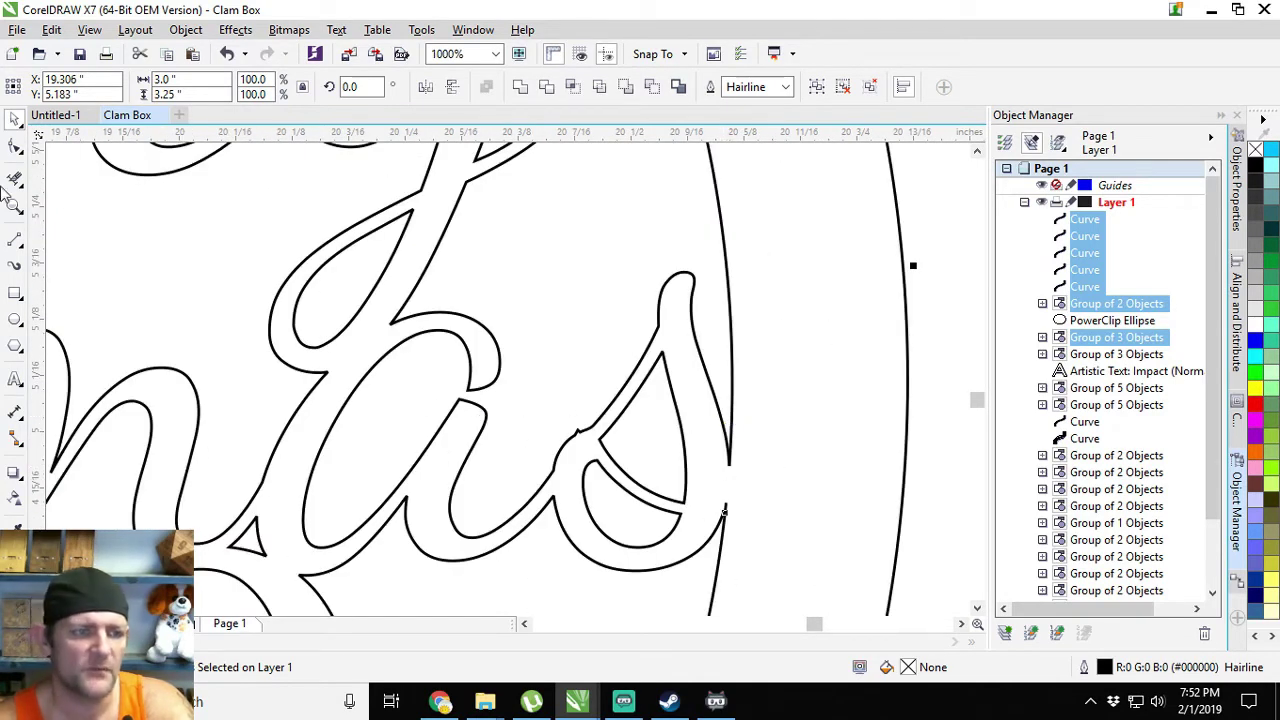
# - Close the gap at the s with a short Hairline line, then bring the open stroke ends into view
pyautogui.click(14, 240)
pyautogui.moveTo(716, 405); pyautogui.dragTo(724, 404)
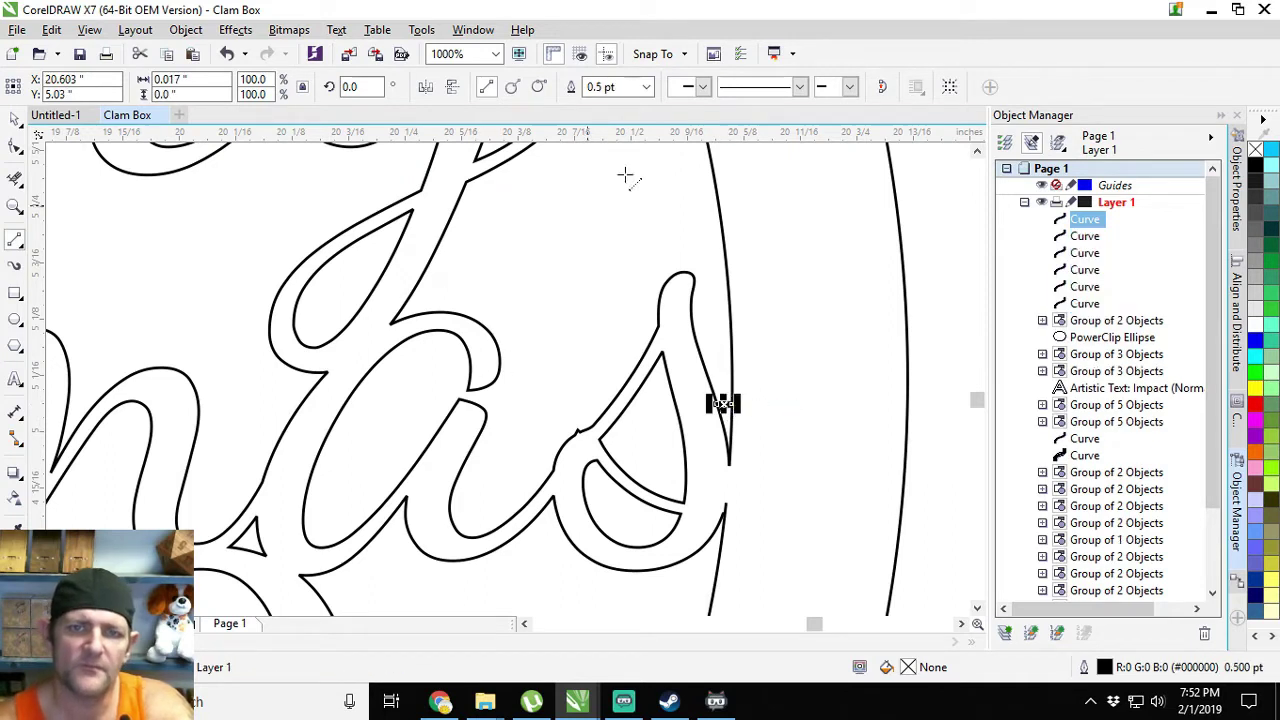
pyautogui.click(648, 88)
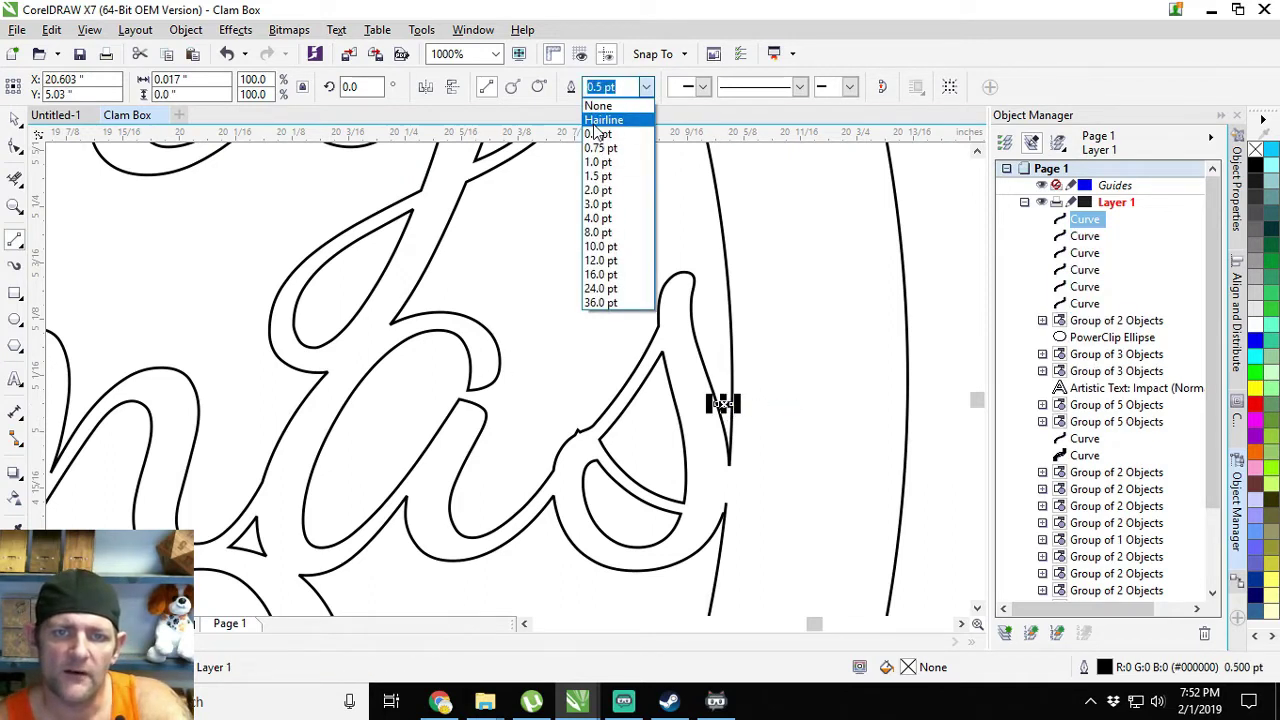
pyautogui.click(612, 117)
pyautogui.click(16, 180)
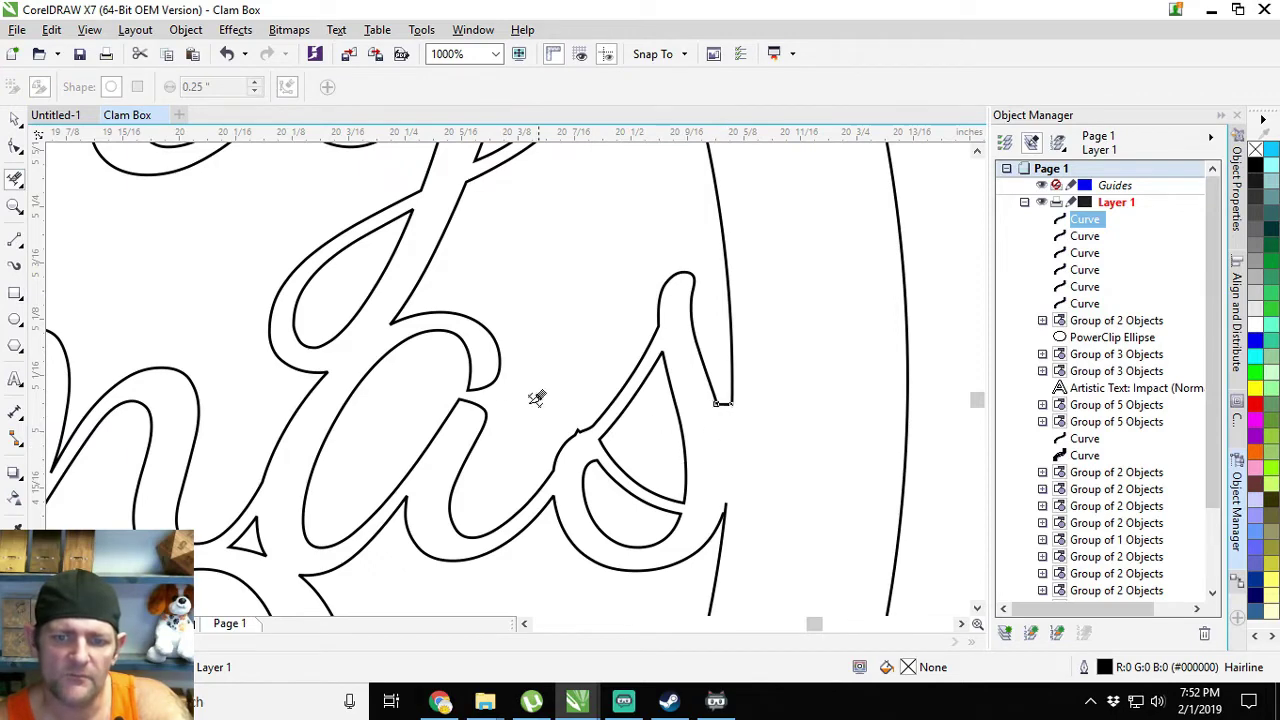
pyautogui.scroll(-2, 474, 374)
pyautogui.scroll(1, 400, 405)
pyautogui.scroll(1, 556, 408)
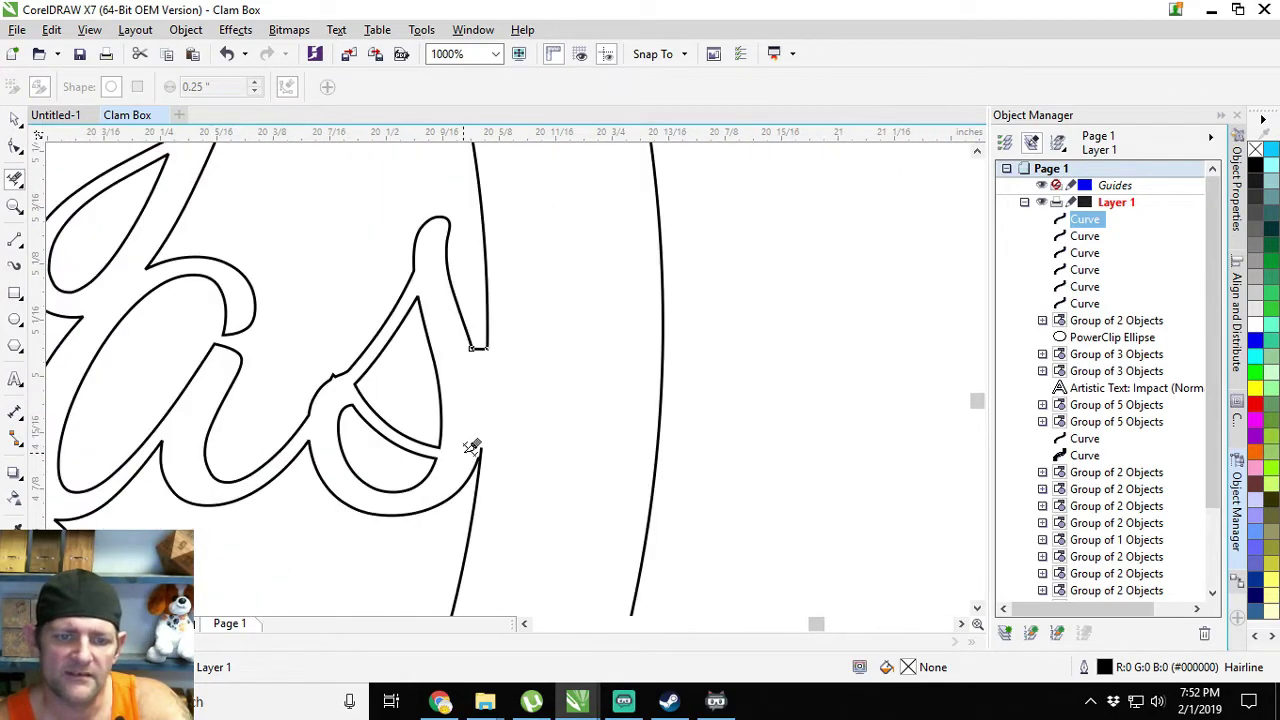
pyautogui.scroll(1, 471, 449)
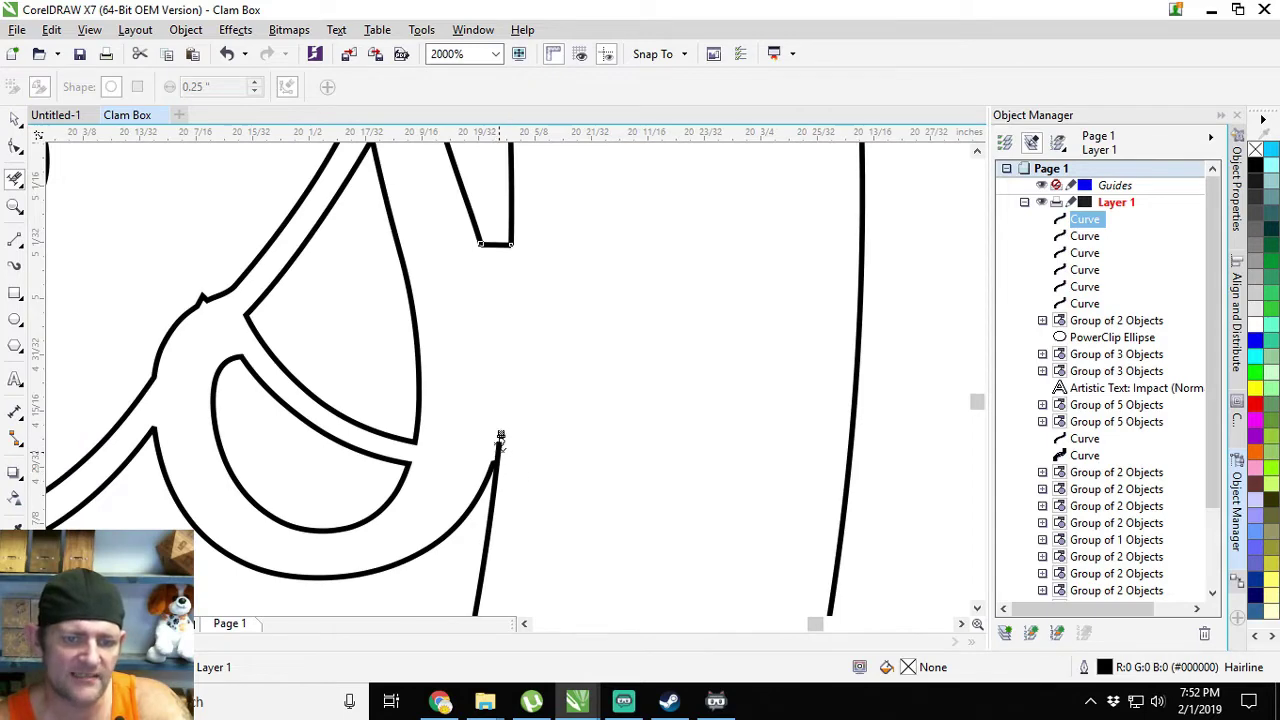
pyautogui.scroll(-4, 474, 463)
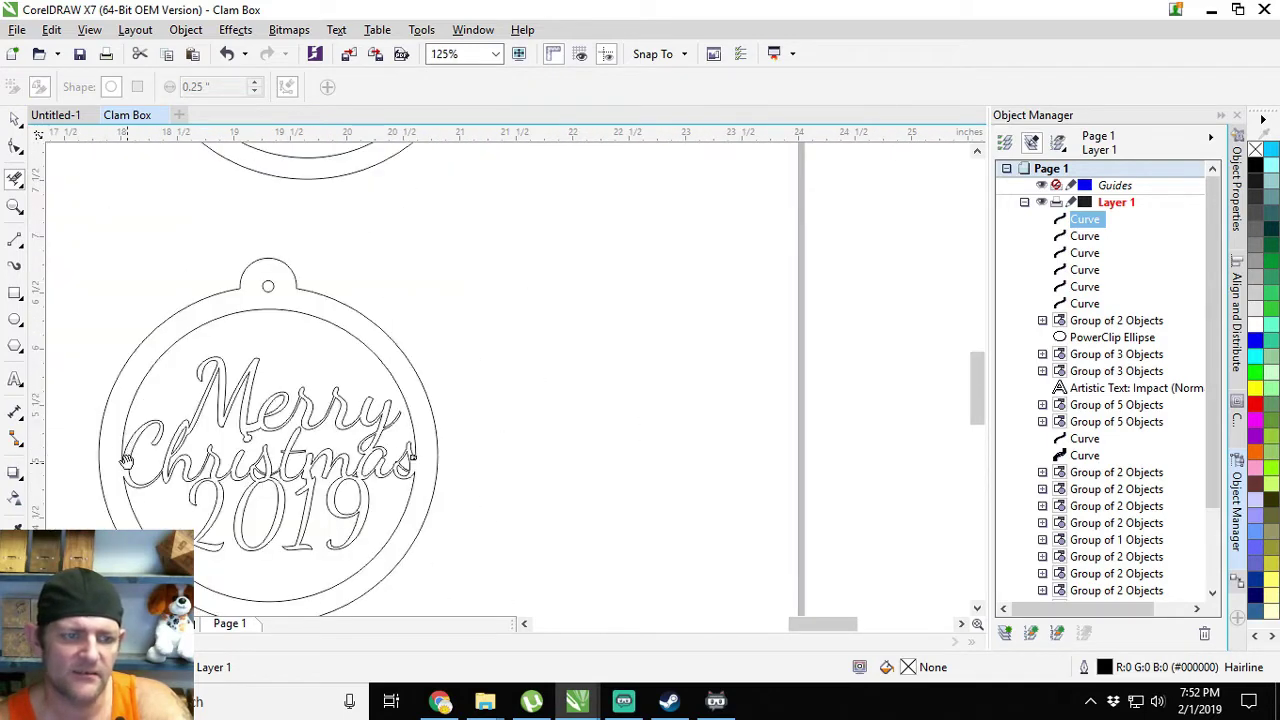
pyautogui.moveTo(128, 452); pyautogui.dragTo(494, 420)
pyautogui.scroll(2, 360, 480)
pyautogui.scroll(2, 423, 491)
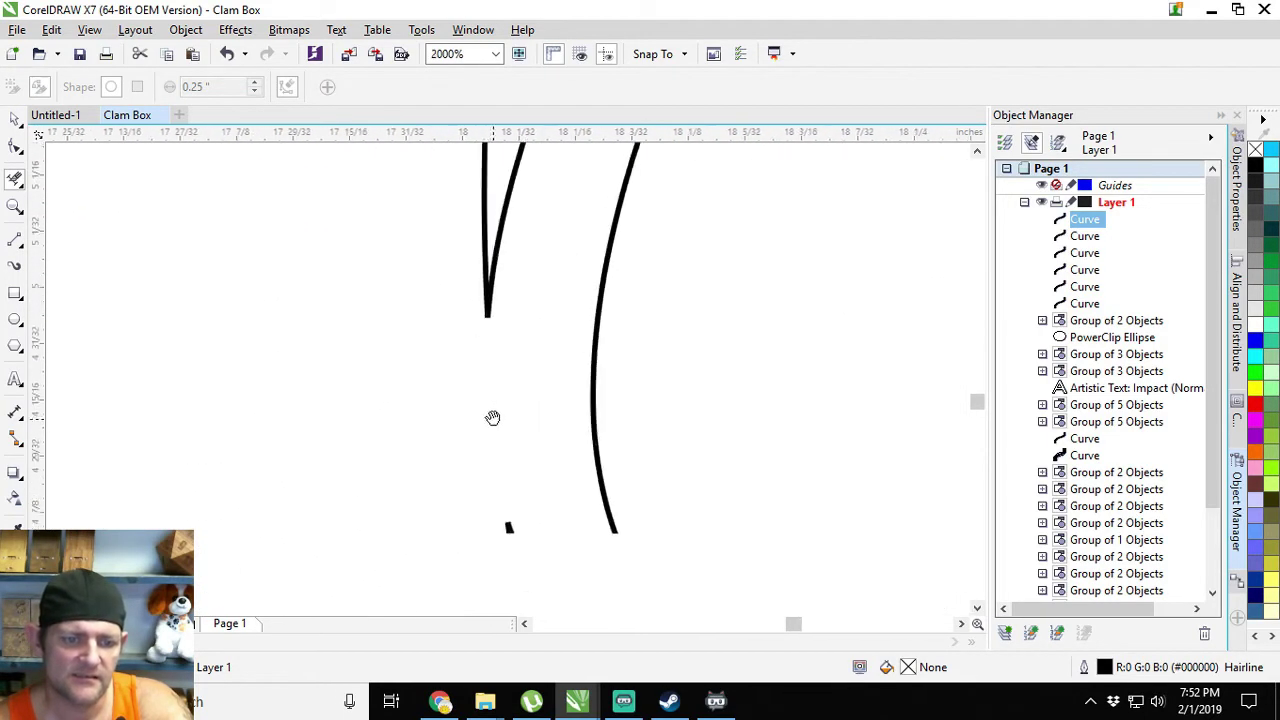
# - Add short Hairline lines at the upper and lower stroke tips
pyautogui.click(15, 240)
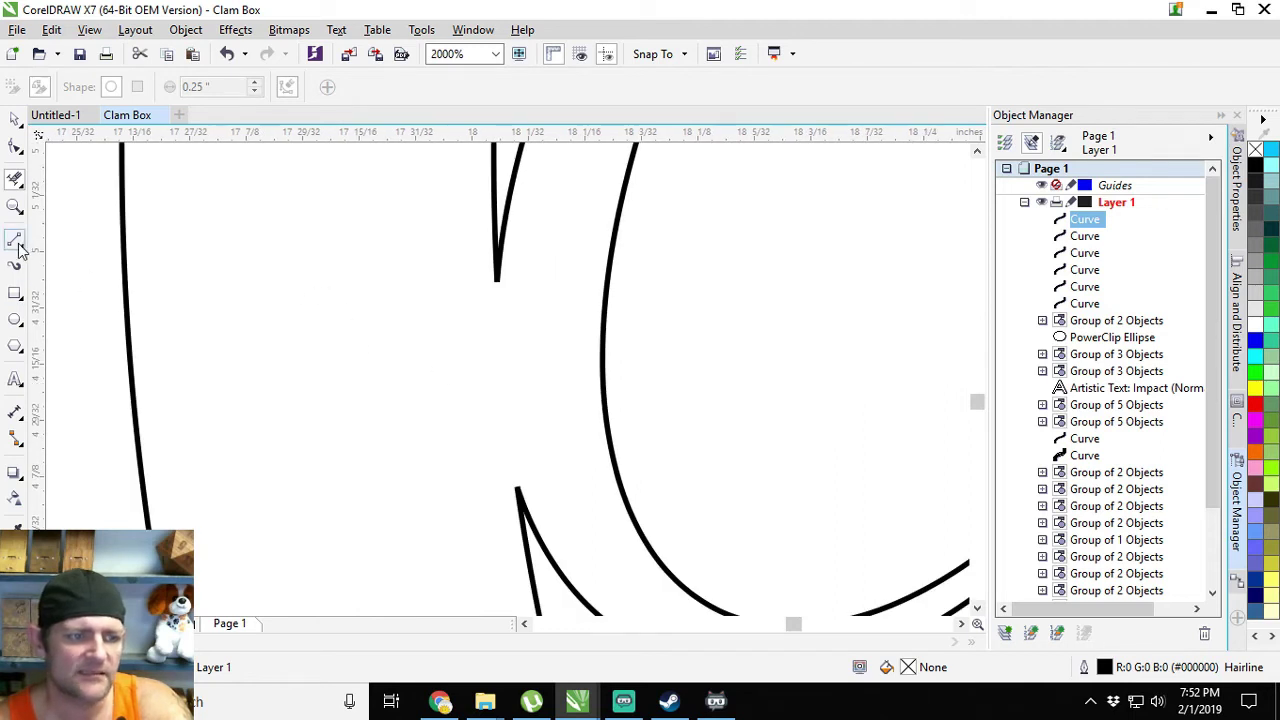
pyautogui.click(500, 203)
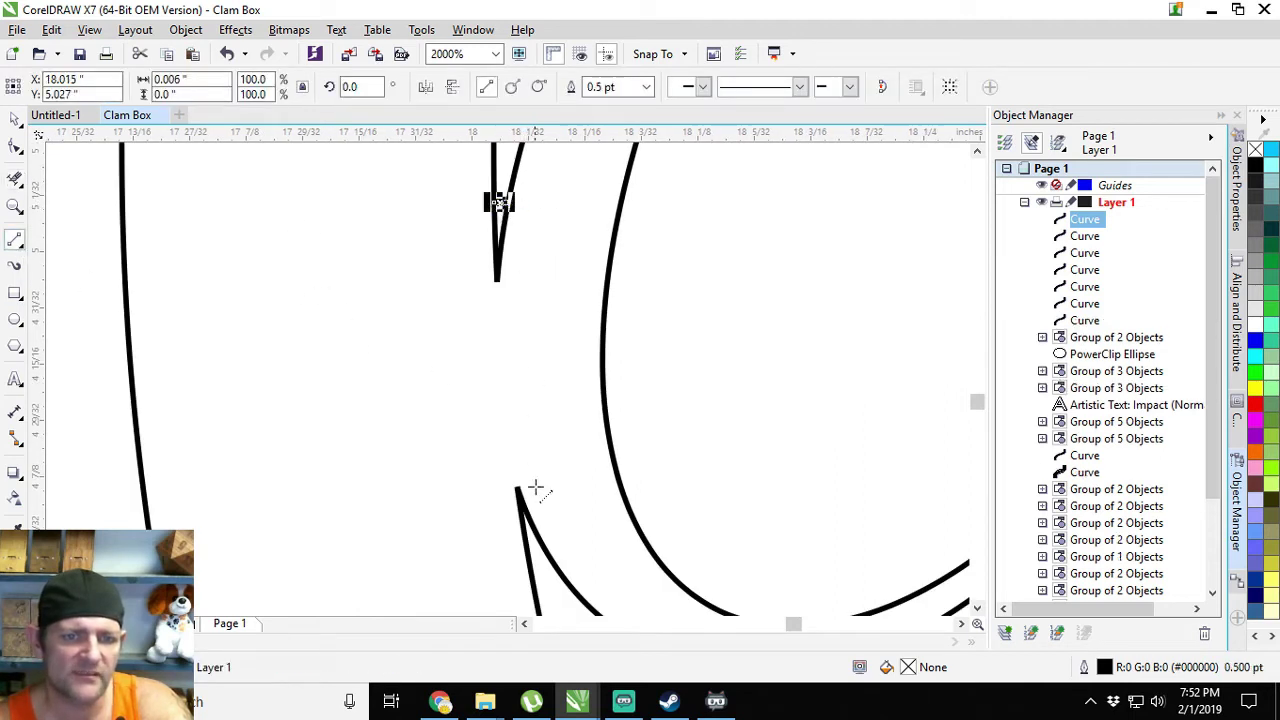
pyautogui.click(646, 87)
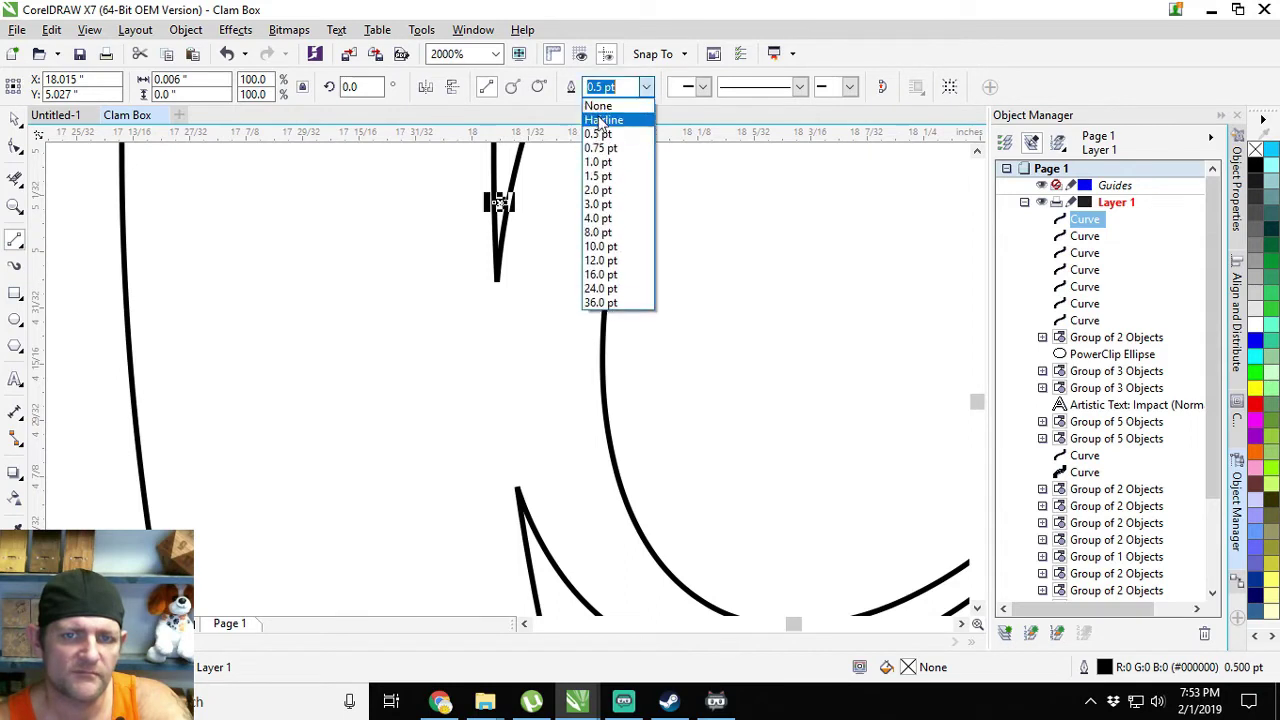
pyautogui.click(605, 108)
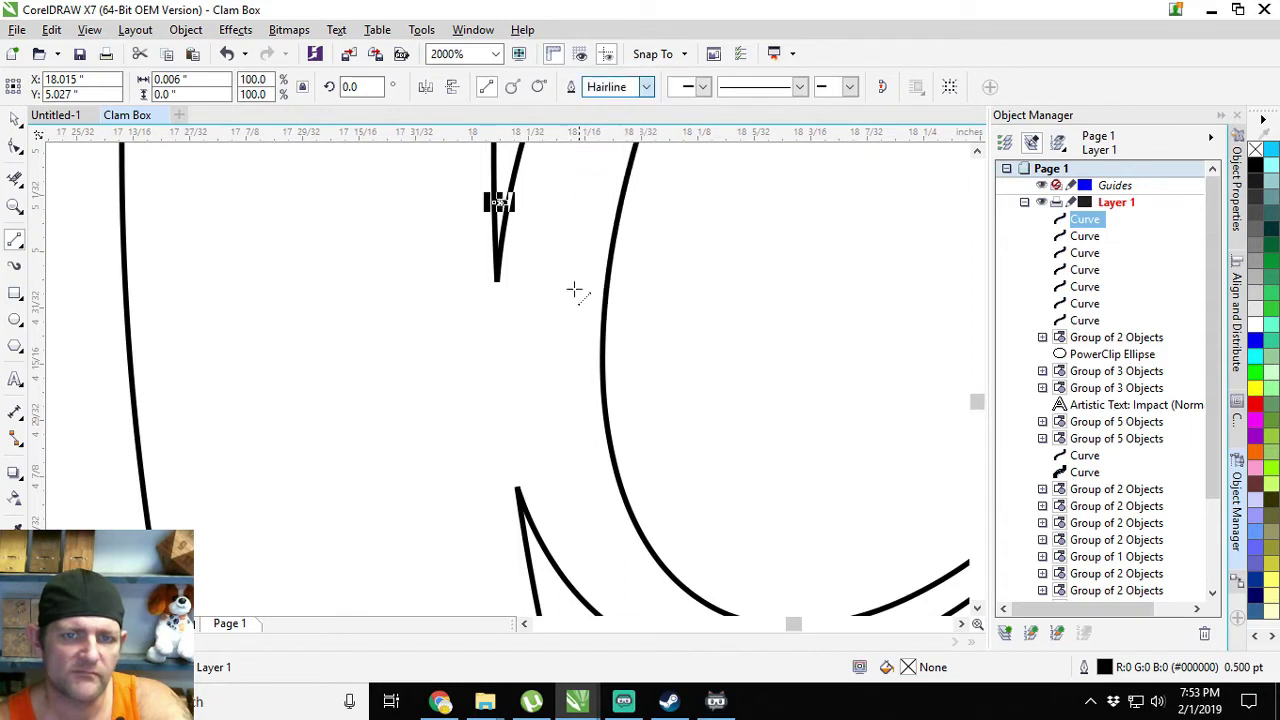
pyautogui.click(532, 541)
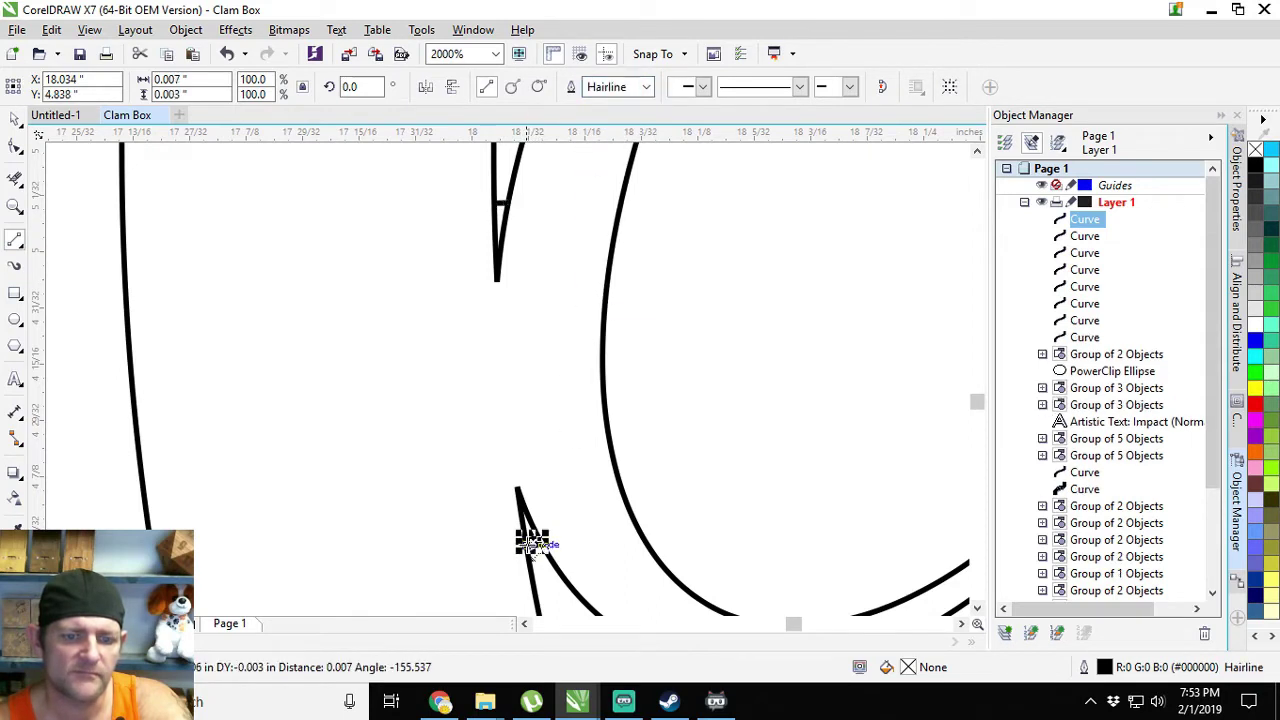
pyautogui.click(646, 87)
pyautogui.scroll(2, 612, 150)
pyautogui.click(603, 109)
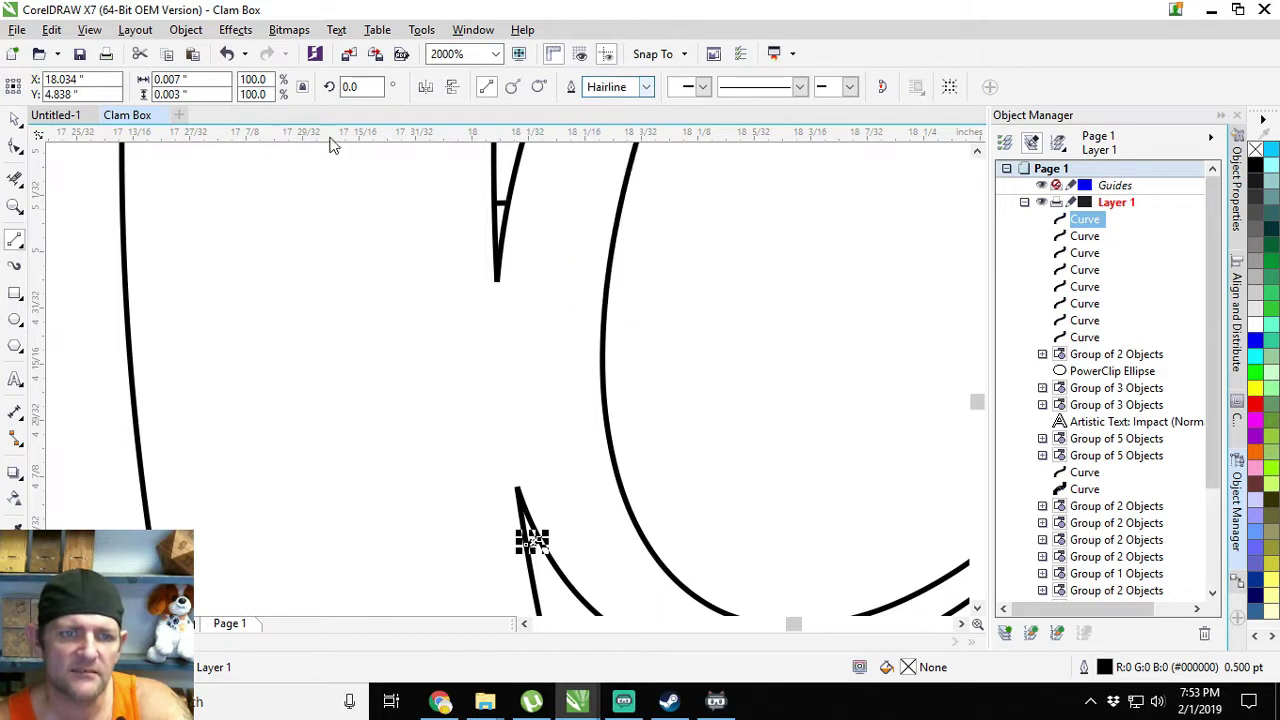
# - Stretch the small corner segment to 0.01 inch wide so it reaches the adjoining stroke
pyautogui.click(14, 180)
pyautogui.click(501, 255)
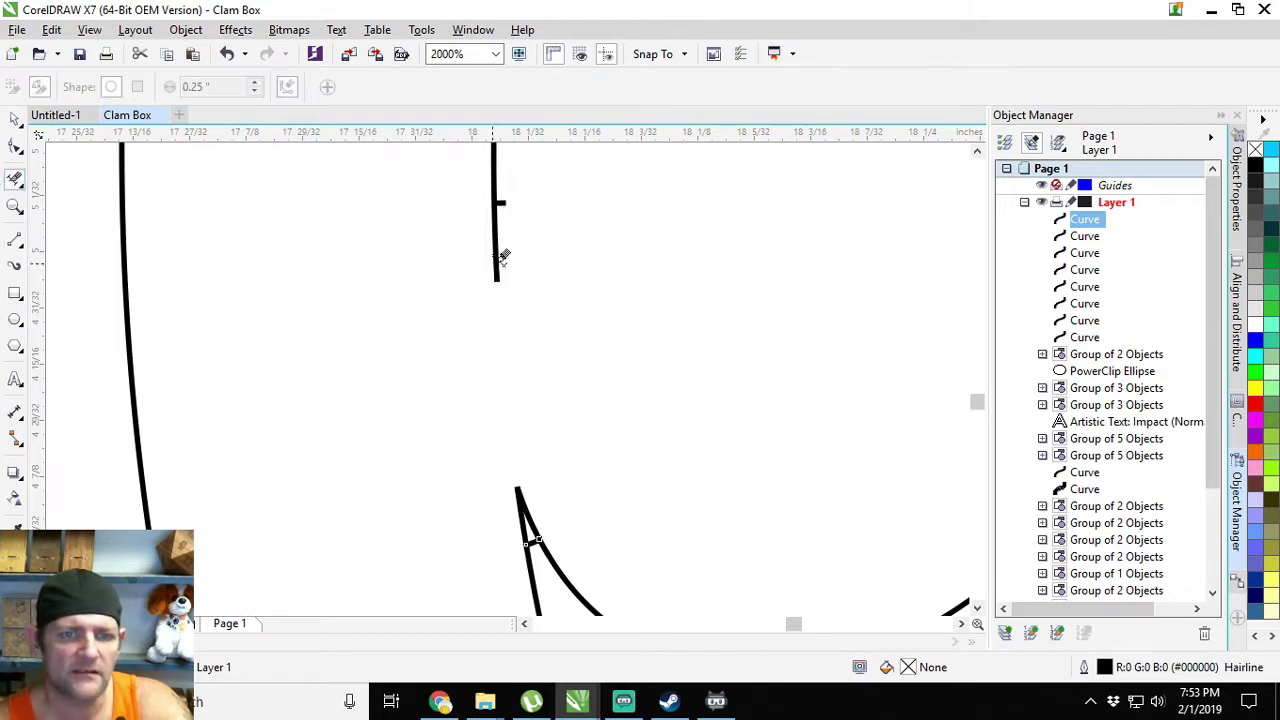
pyautogui.hotkey('ctrl', 'z')
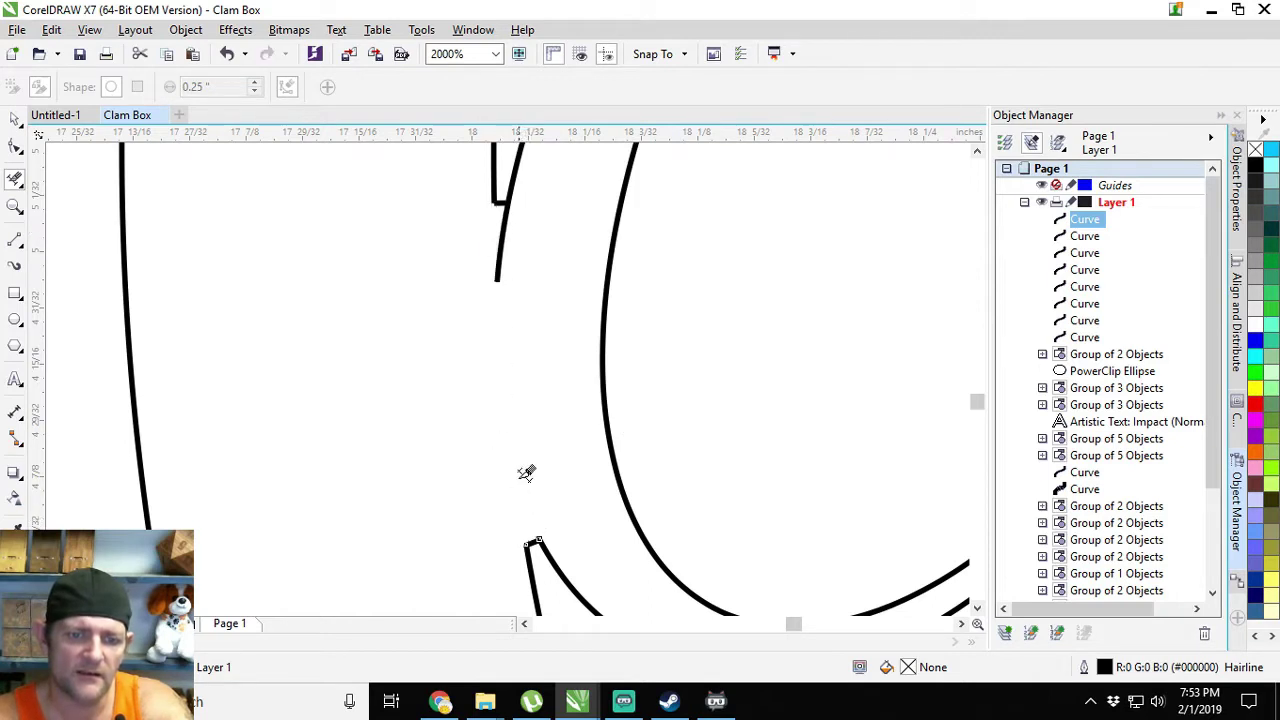
pyautogui.scroll(1, 508, 190)
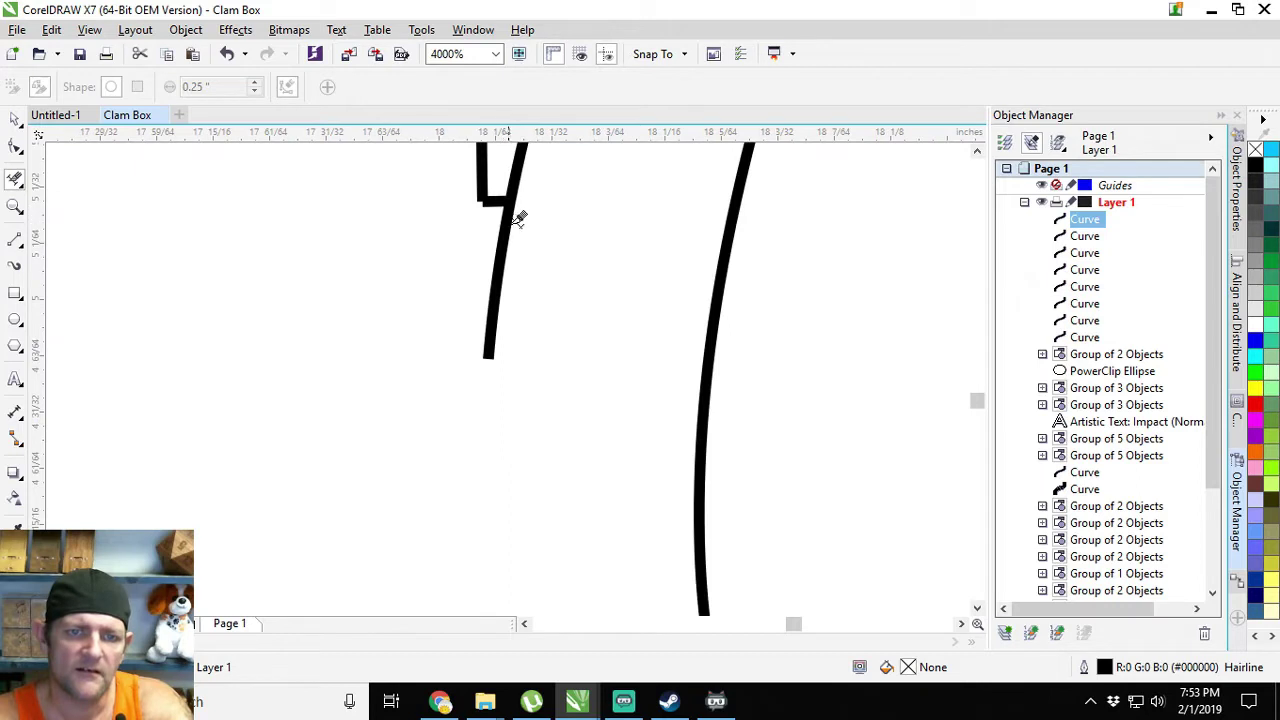
pyautogui.click(506, 210)
pyautogui.hotkey('ctrl', 'z')
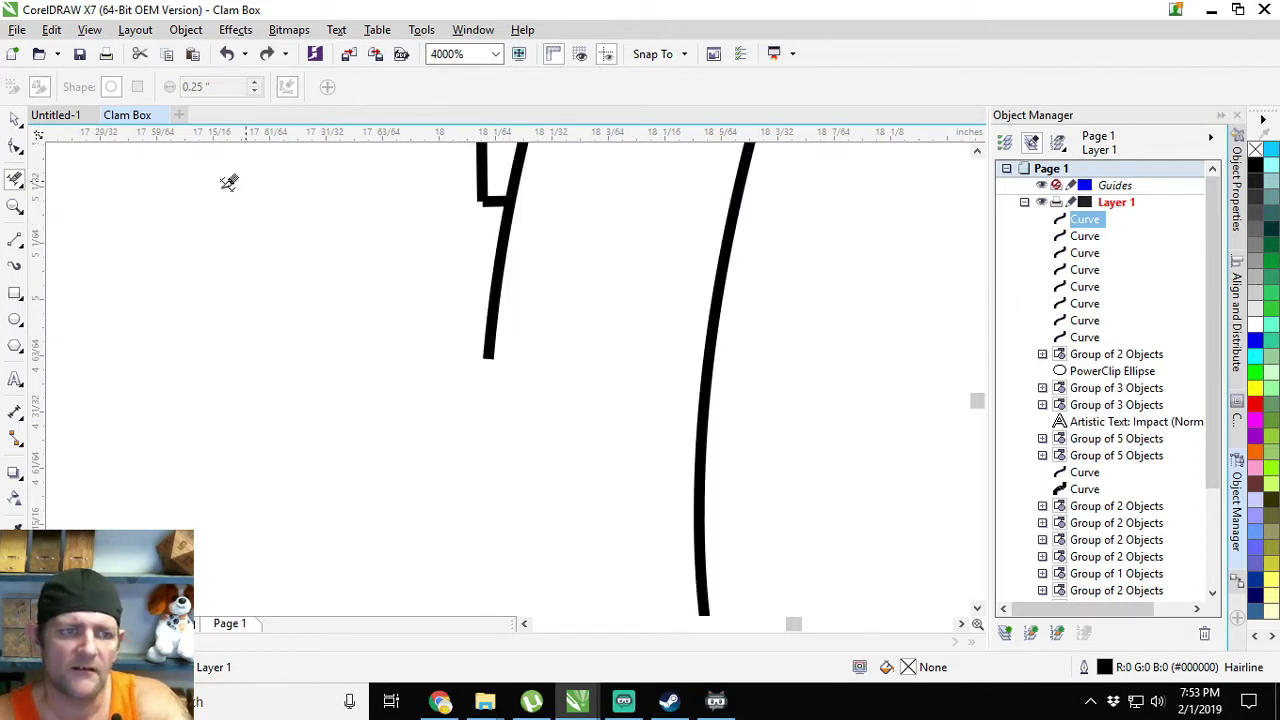
pyautogui.click(14, 120)
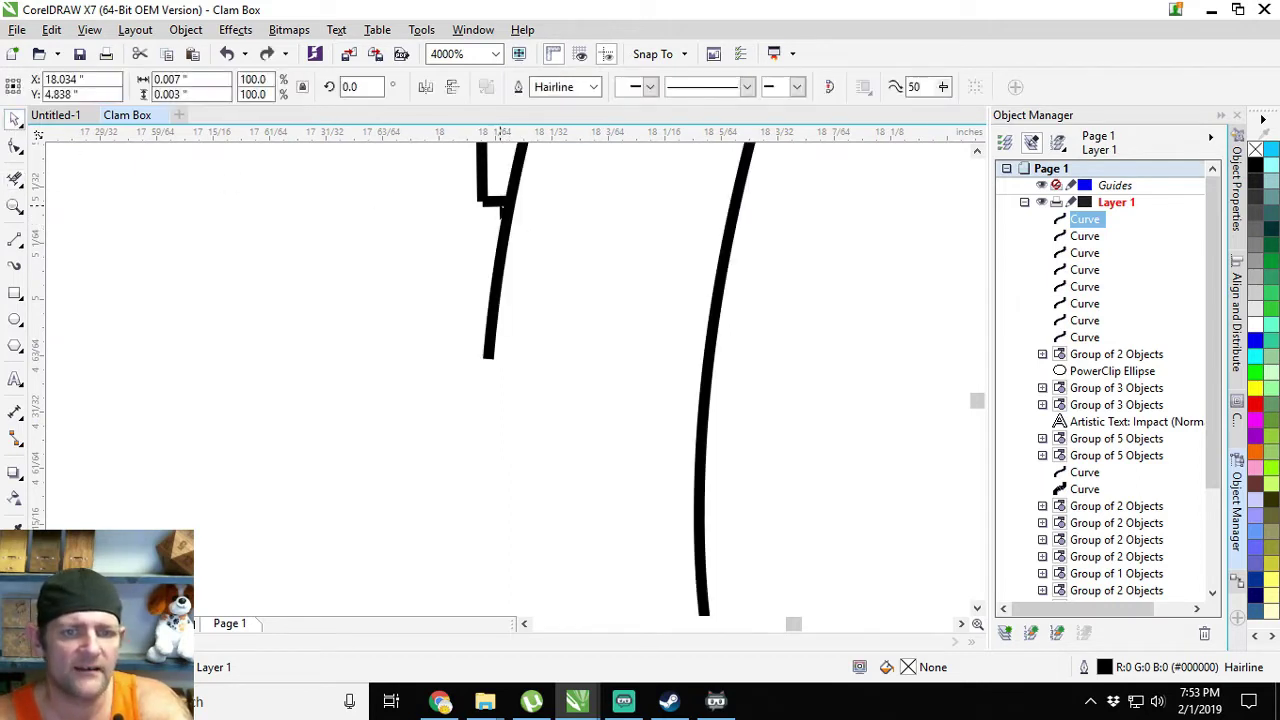
pyautogui.click(492, 201)
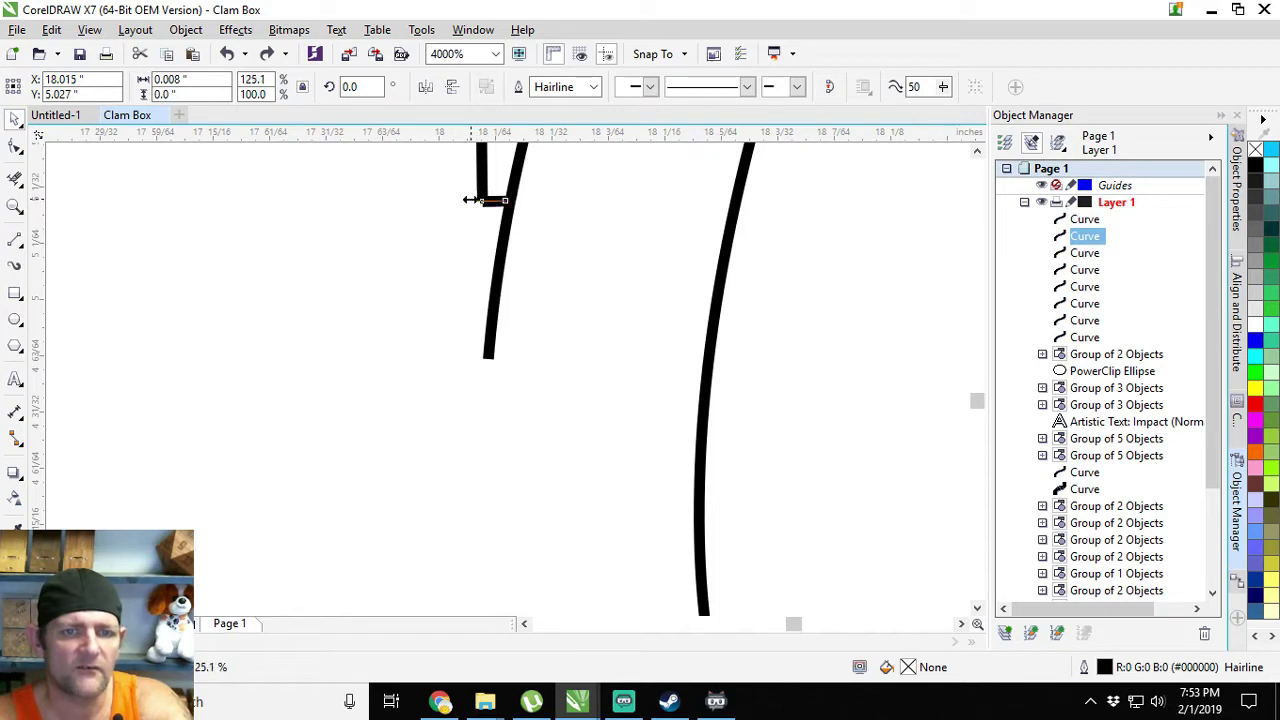
pyautogui.moveTo(473, 201); pyautogui.dragTo(522, 201)
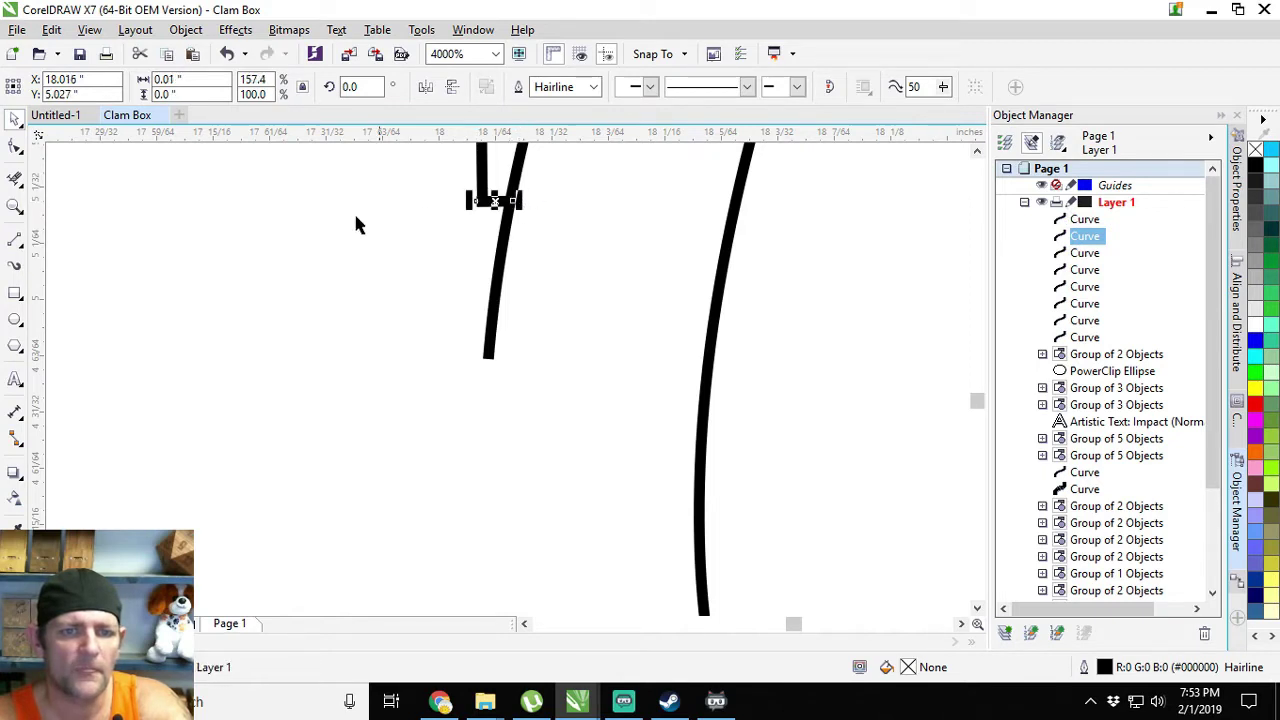
pyautogui.click(15, 180)
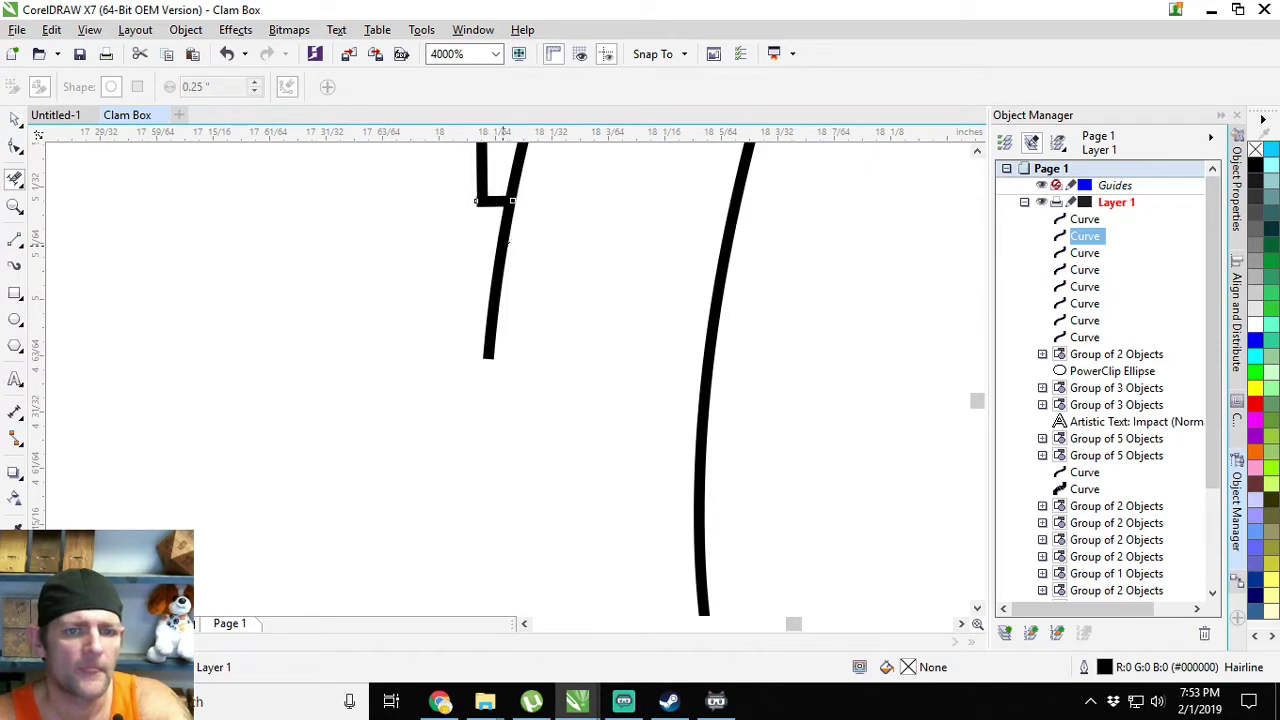
pyautogui.scroll(-5, 480, 234)
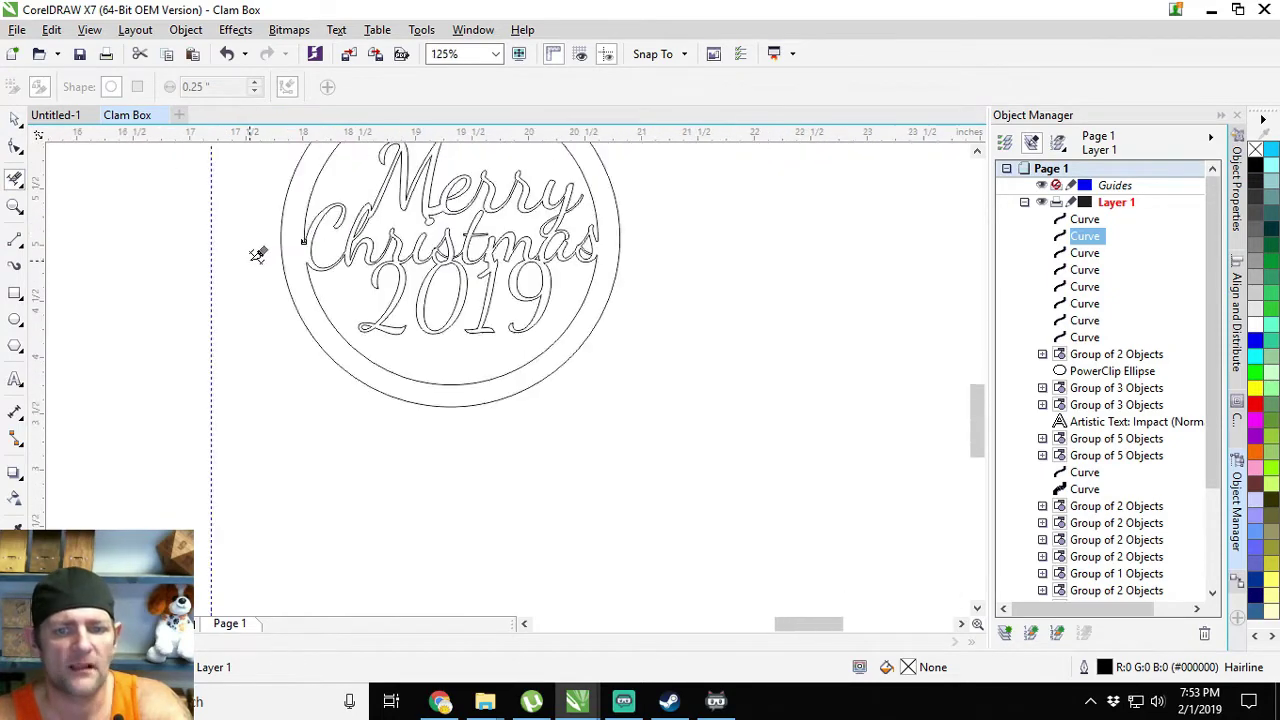
pyautogui.moveTo(258, 255); pyautogui.dragTo(400, 438)
# - Group the ten parts of the Merry Christmas 2019 ornament together
pyautogui.click(14, 119)
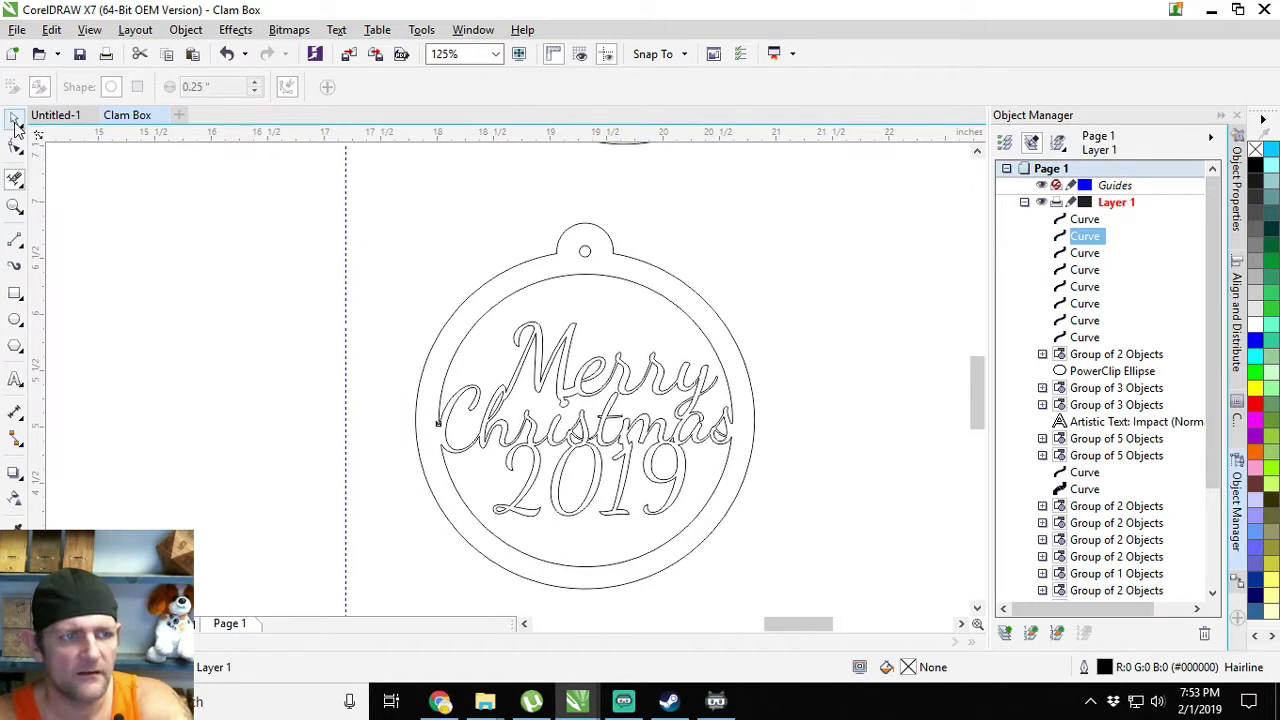
pyautogui.moveTo(823, 186); pyautogui.dragTo(381, 590)
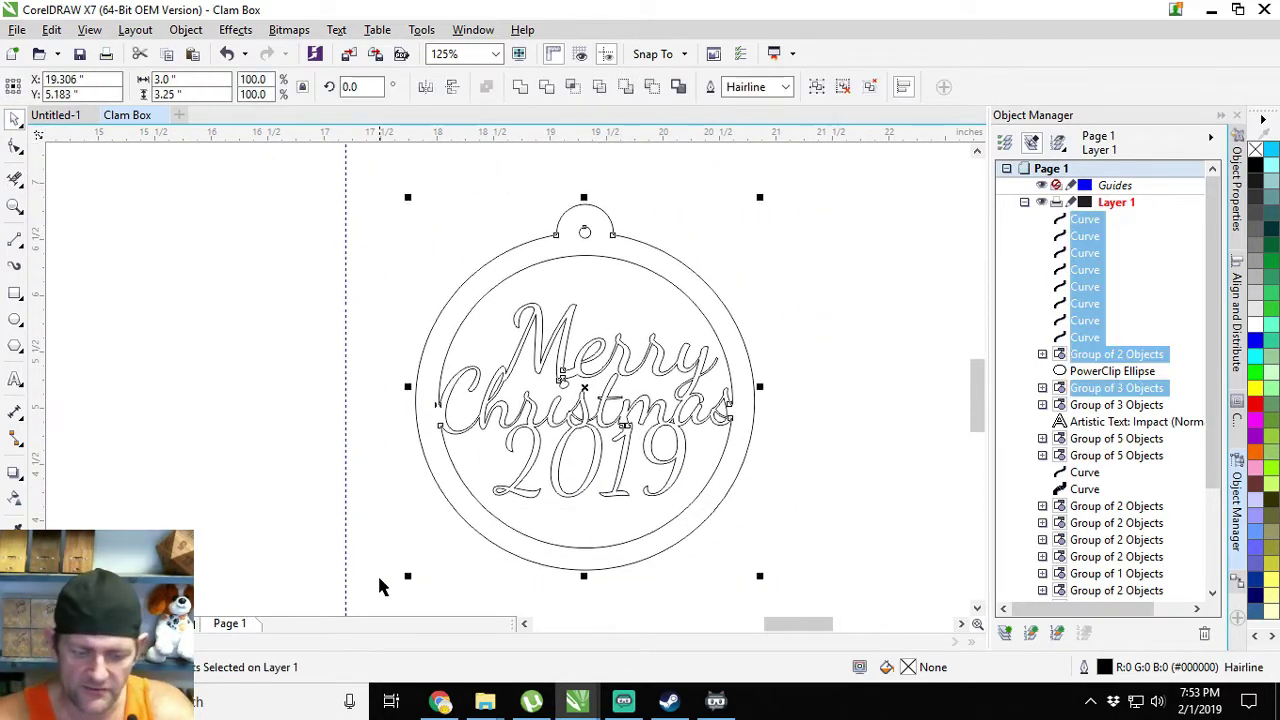
pyautogui.hotkey('ctrl', 'g')
# - Place the Merry Christmas ornament at the top-left with the X ornament right beside it
pyautogui.scroll(-5, 428, 390)
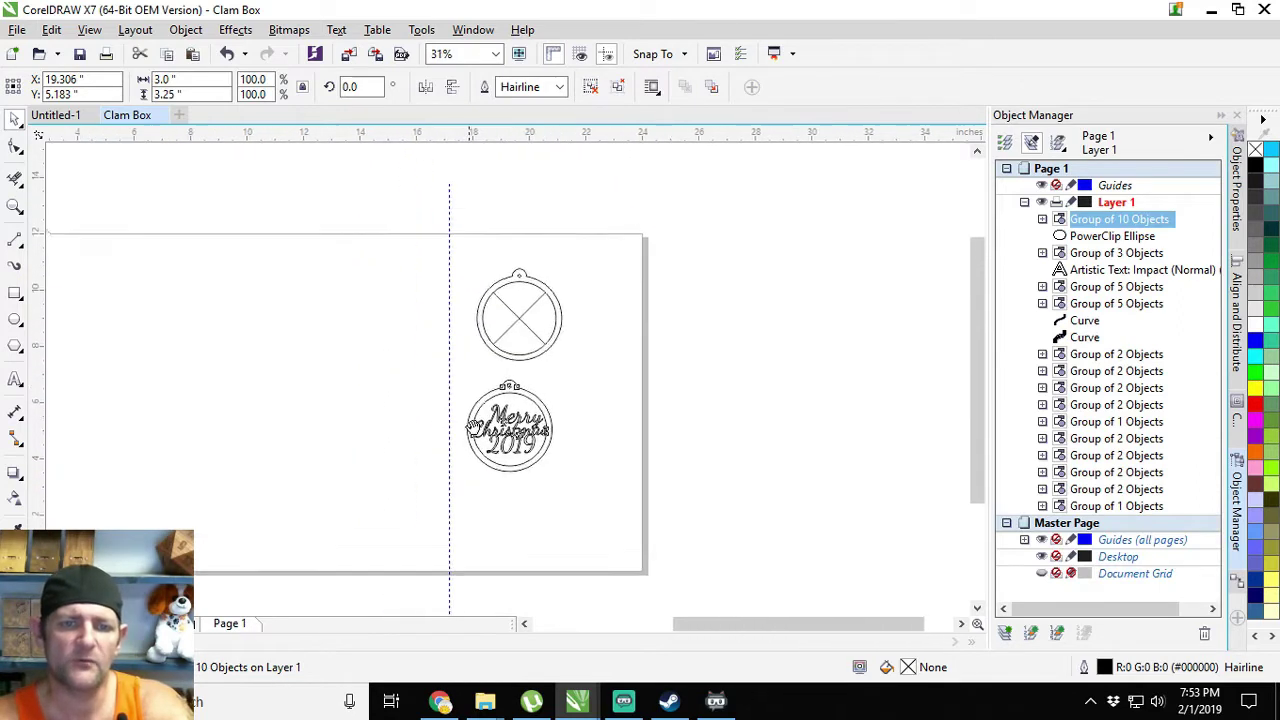
pyautogui.moveTo(497, 263); pyautogui.dragTo(666, 414)
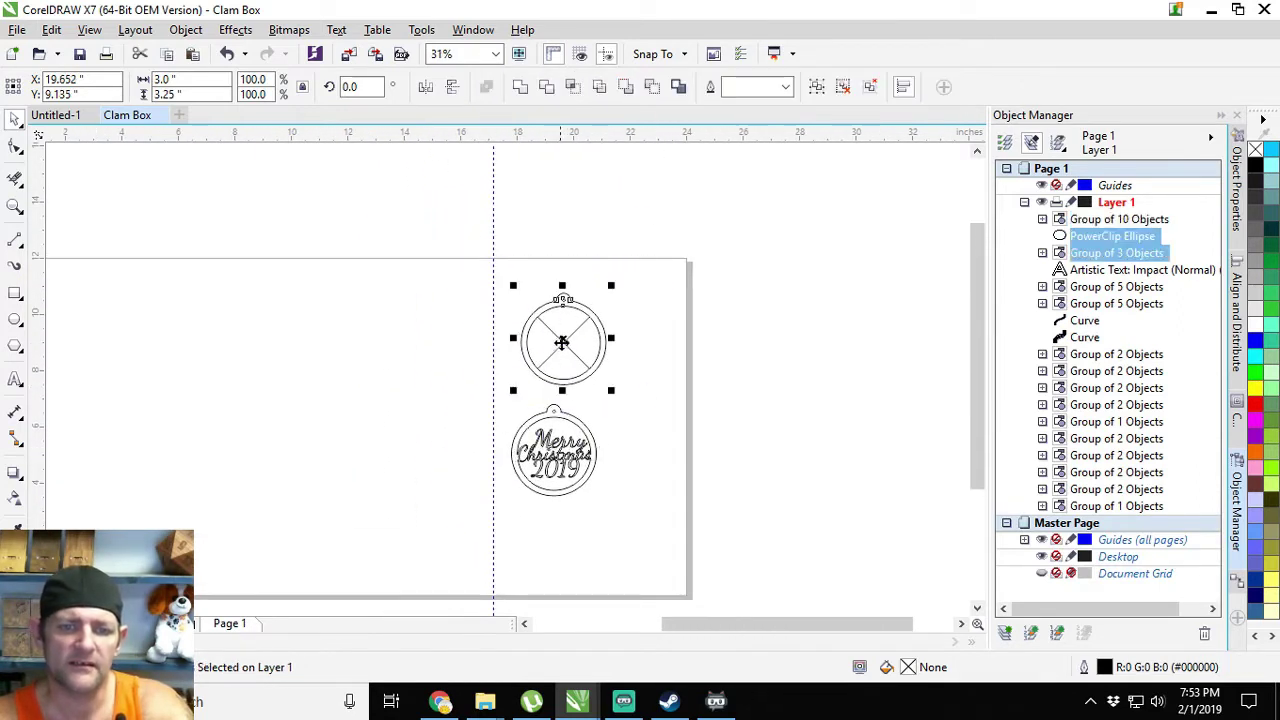
pyautogui.moveTo(564, 342); pyautogui.dragTo(651, 342)
pyautogui.moveTo(632, 400); pyautogui.dragTo(497, 508)
pyautogui.moveTo(555, 450); pyautogui.dragTo(540, 314)
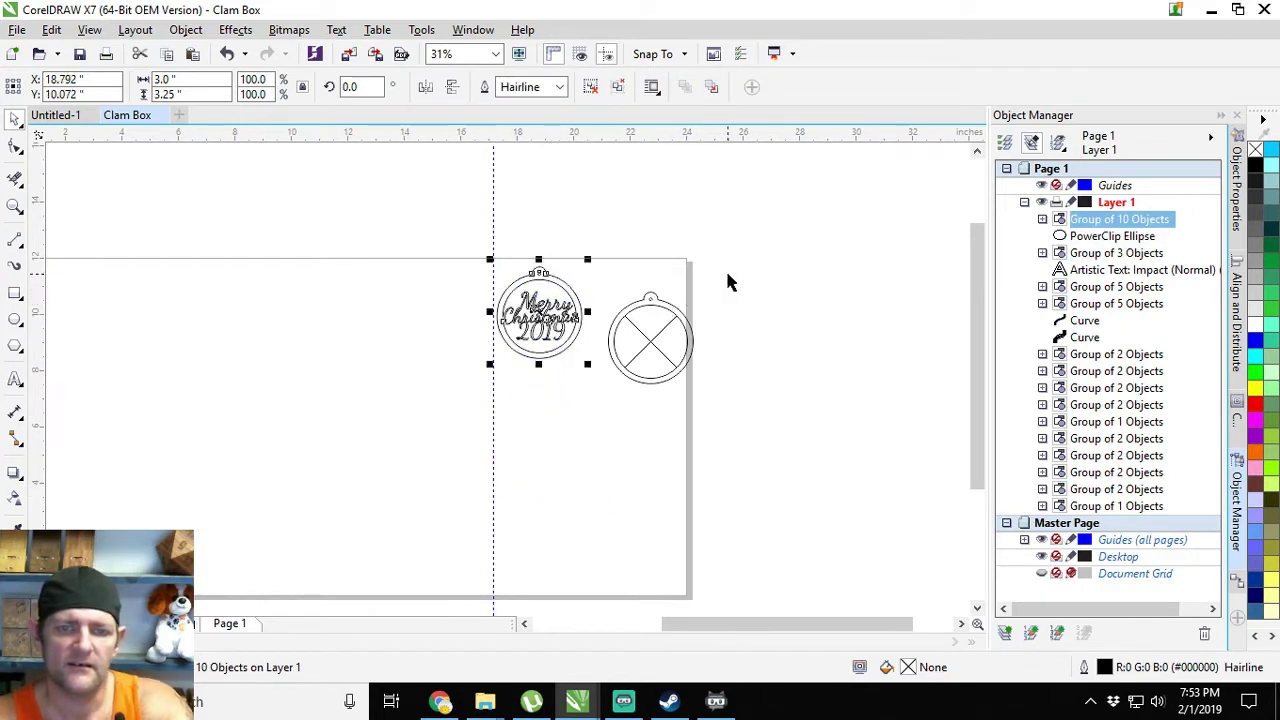
pyautogui.moveTo(728, 280); pyautogui.dragTo(602, 414)
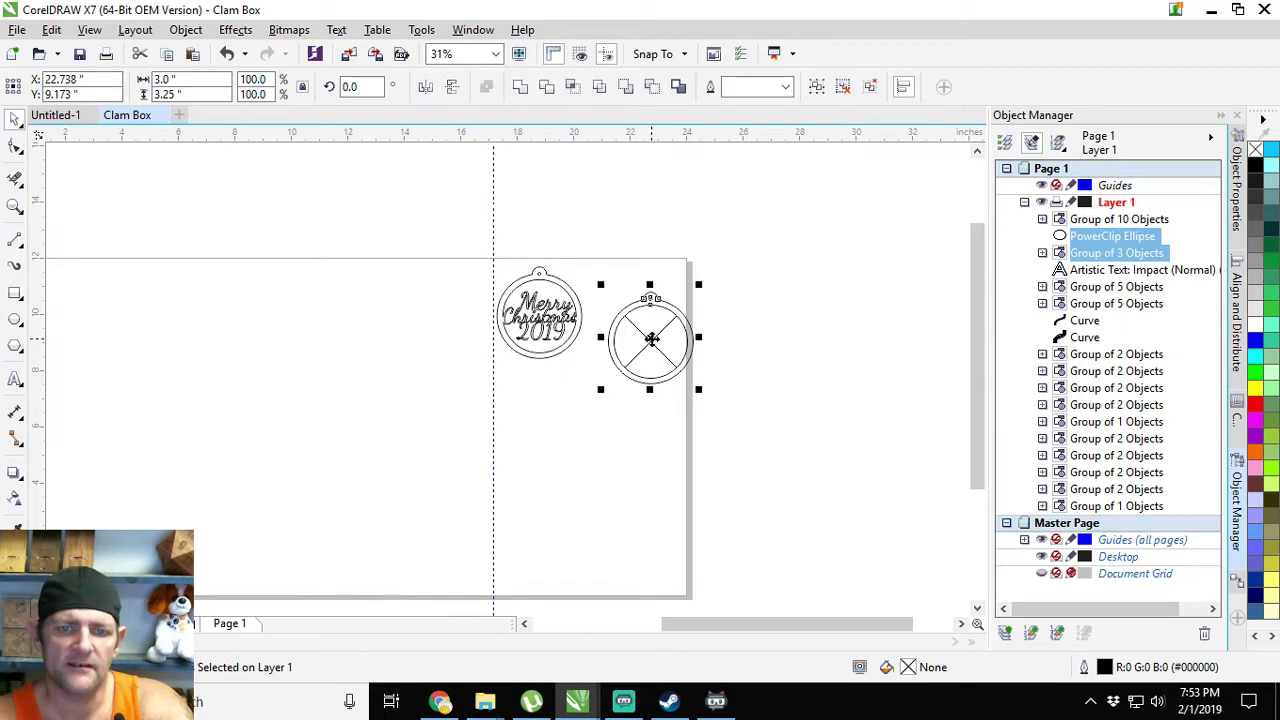
pyautogui.moveTo(651, 340); pyautogui.dragTo(628, 314)
pyautogui.scroll(2, 623, 281)
pyautogui.click(849, 313)
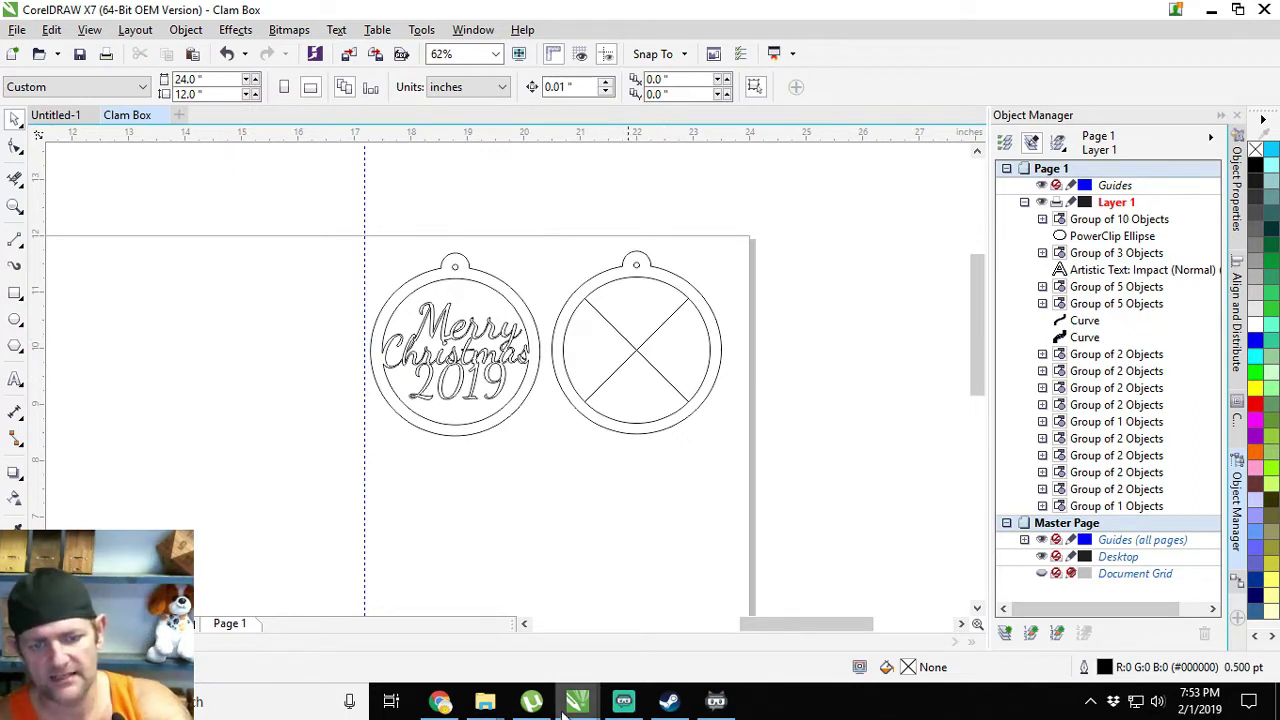
# - In Chrome, search 'christmas grayscale', choose 'grayscale christmas images' and preview the carolers drawing
pyautogui.click(438, 703)
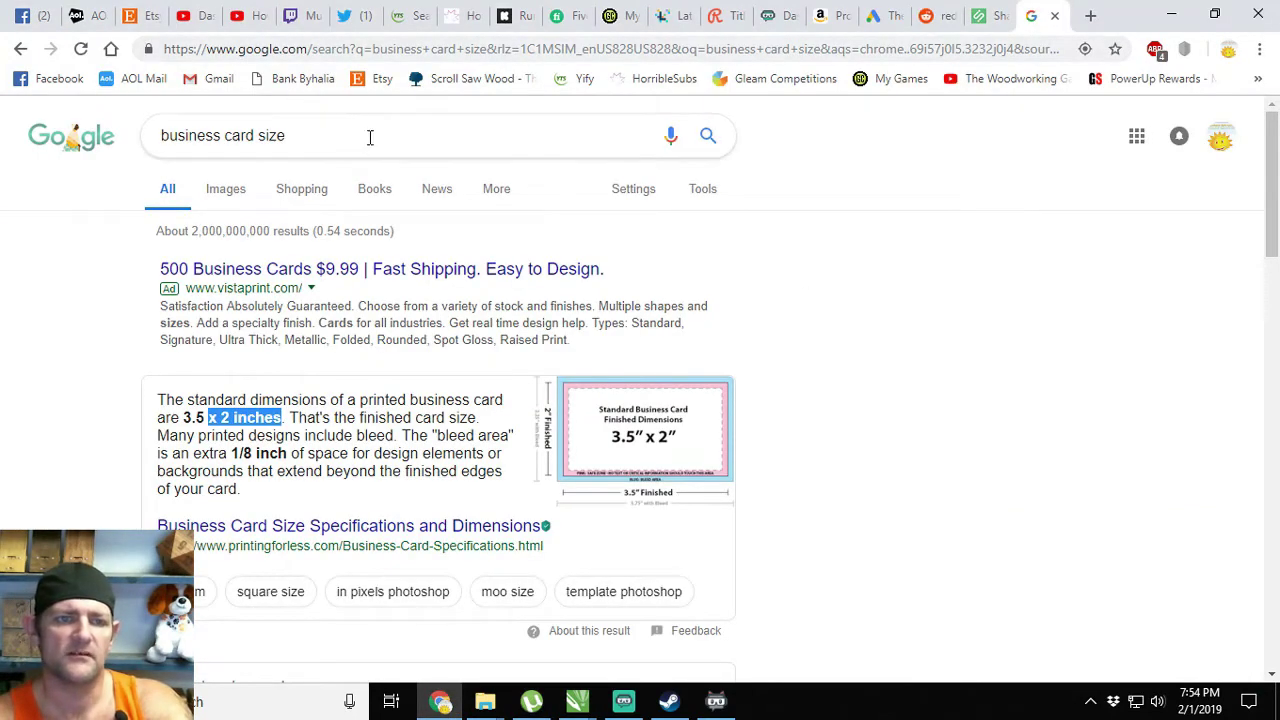
pyautogui.moveTo(369, 134); pyautogui.dragTo(108, 143)
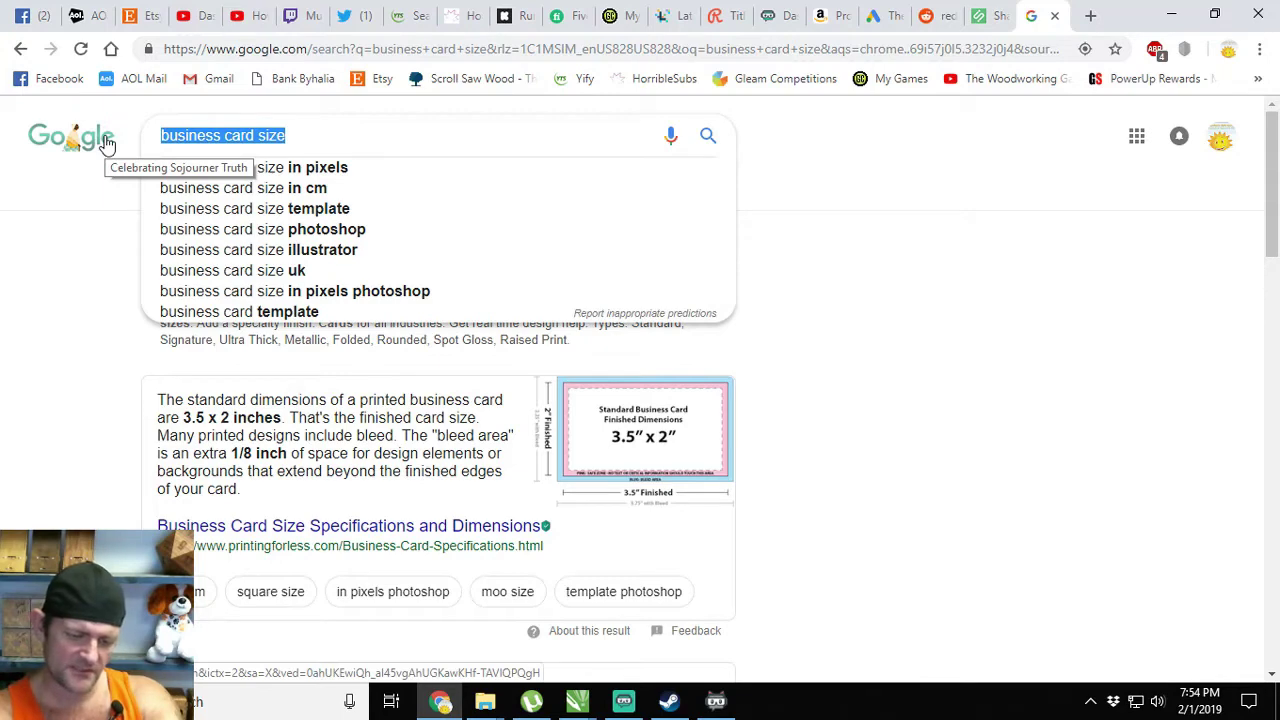
pyautogui.write('christmas')
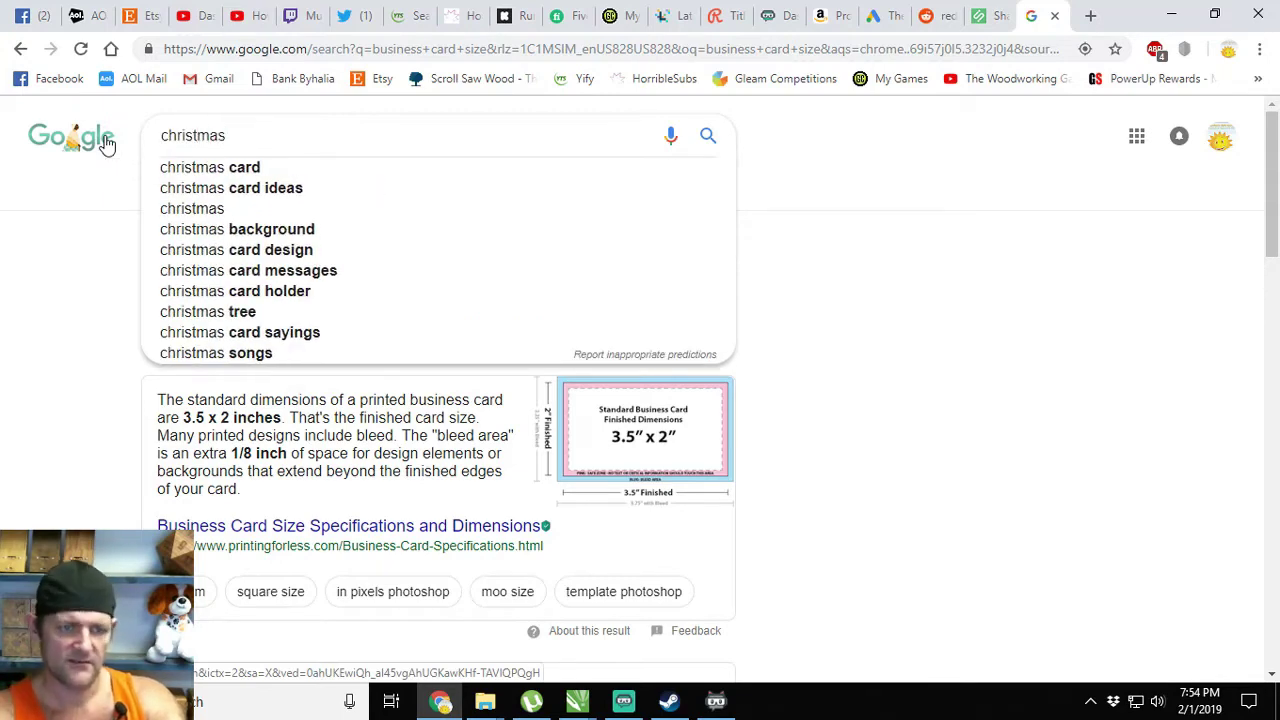
pyautogui.write(' grasca')
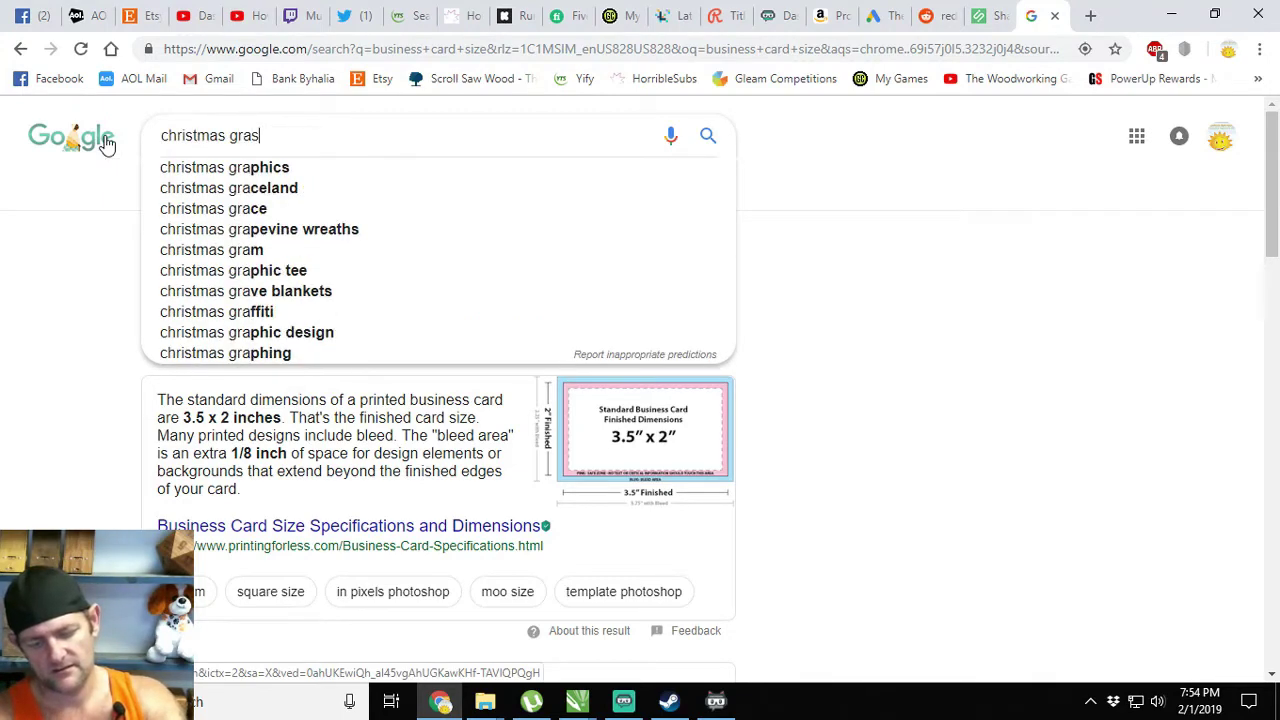
pyautogui.press('BackSpace')
pyautogui.press('BackSpace')
pyautogui.press('BackSpace')
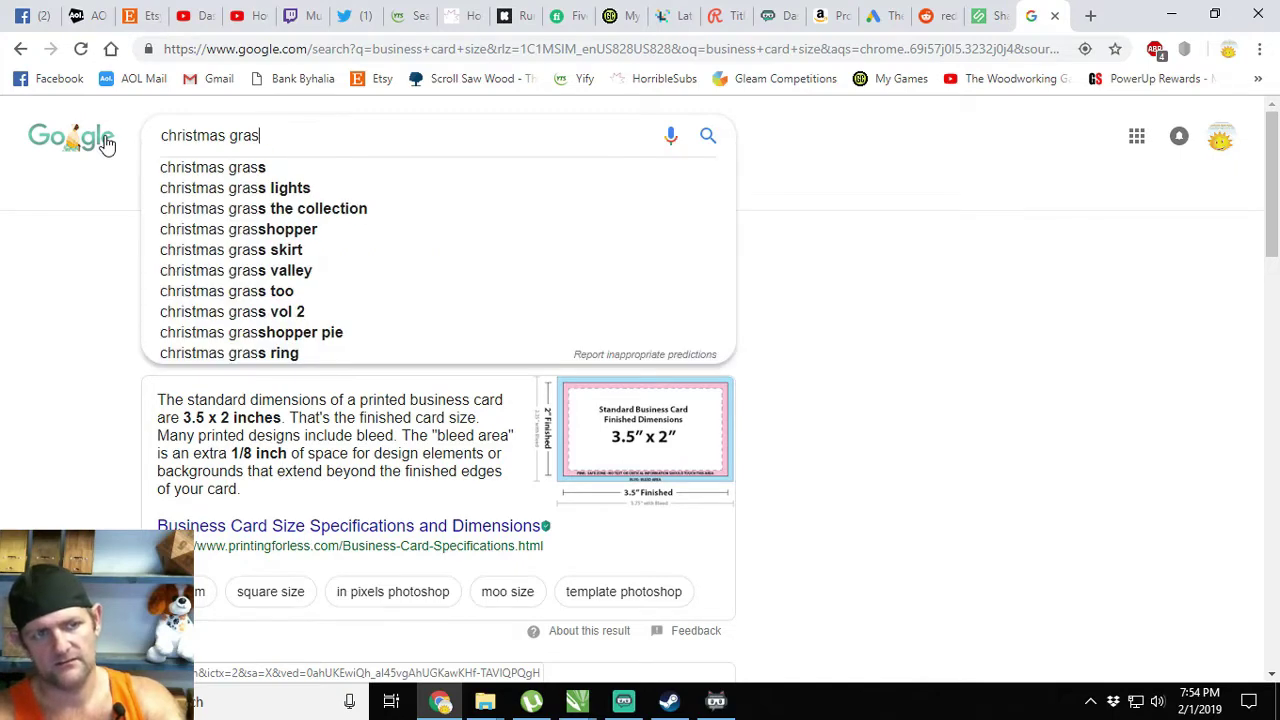
pyautogui.write('yscale')
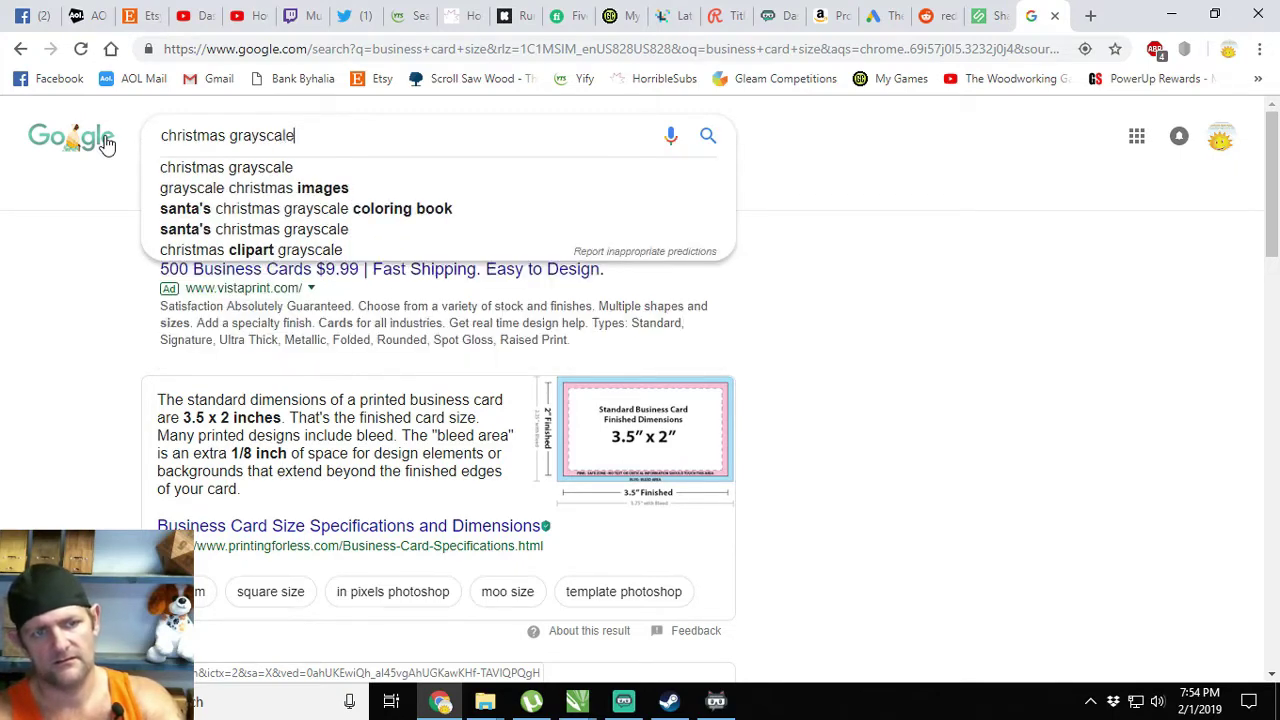
pyautogui.click(330, 192)
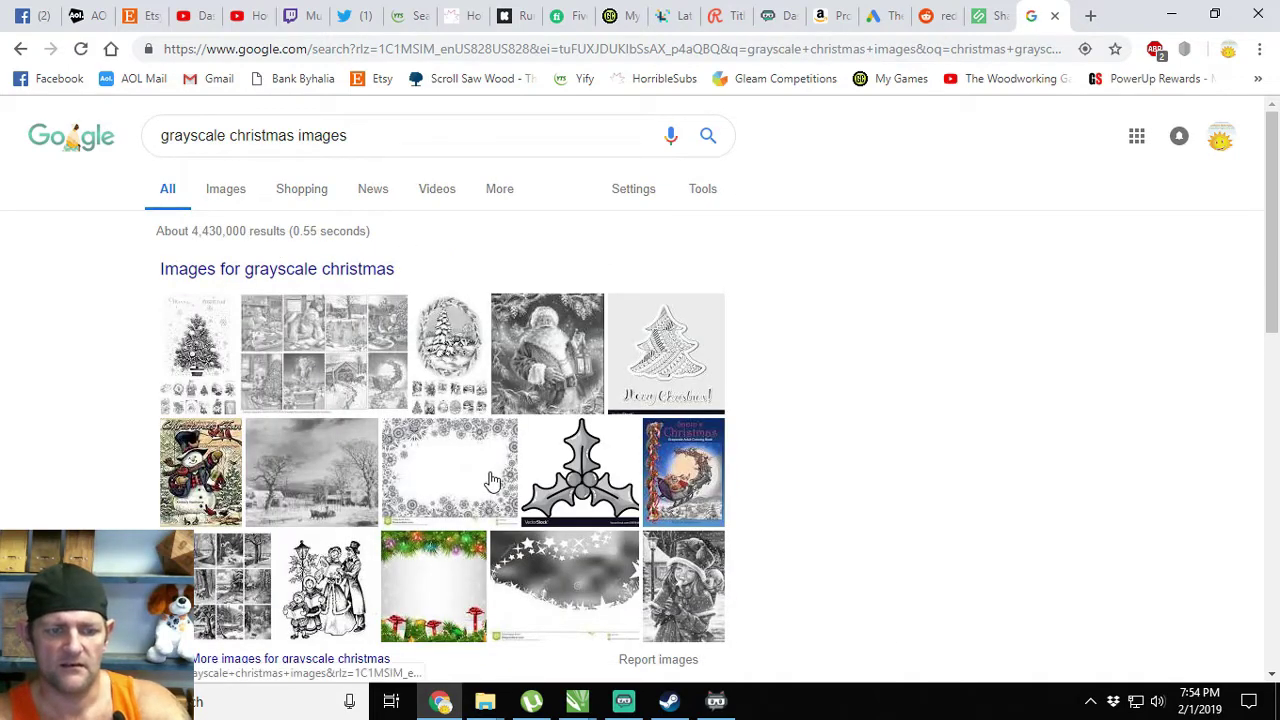
pyautogui.click(324, 598)
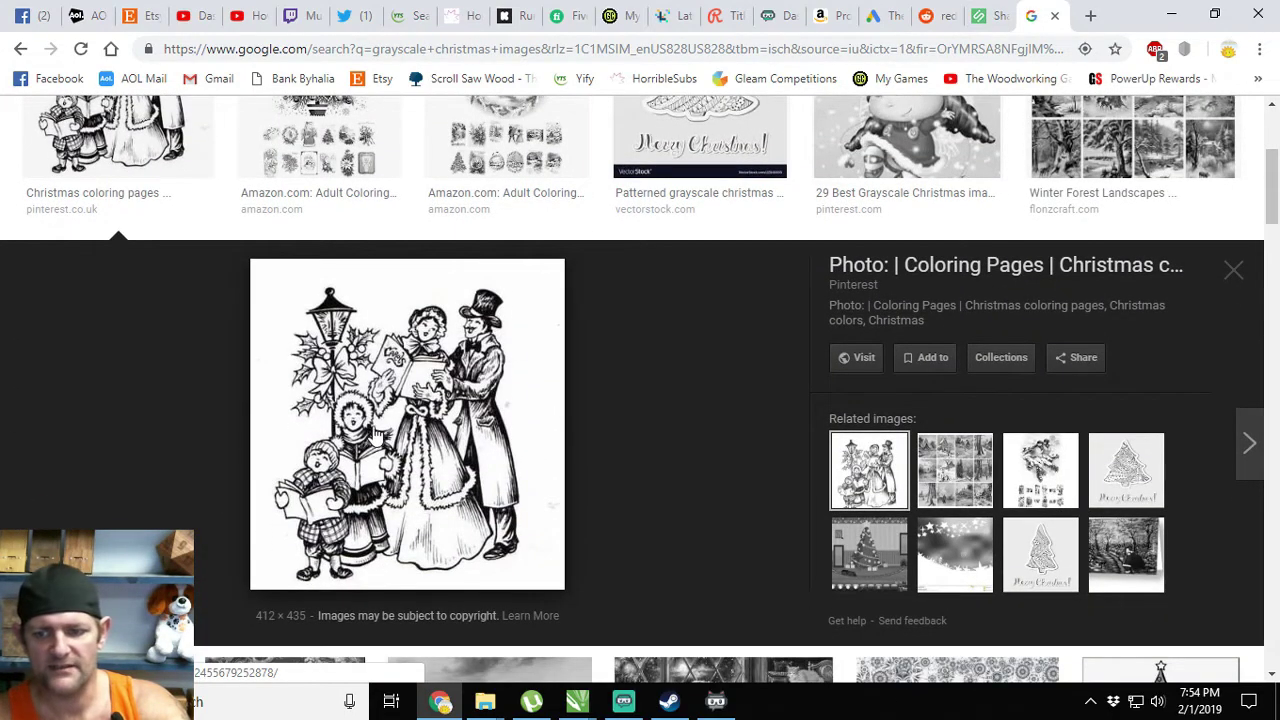
pyautogui.scroll(3, 365, 395)
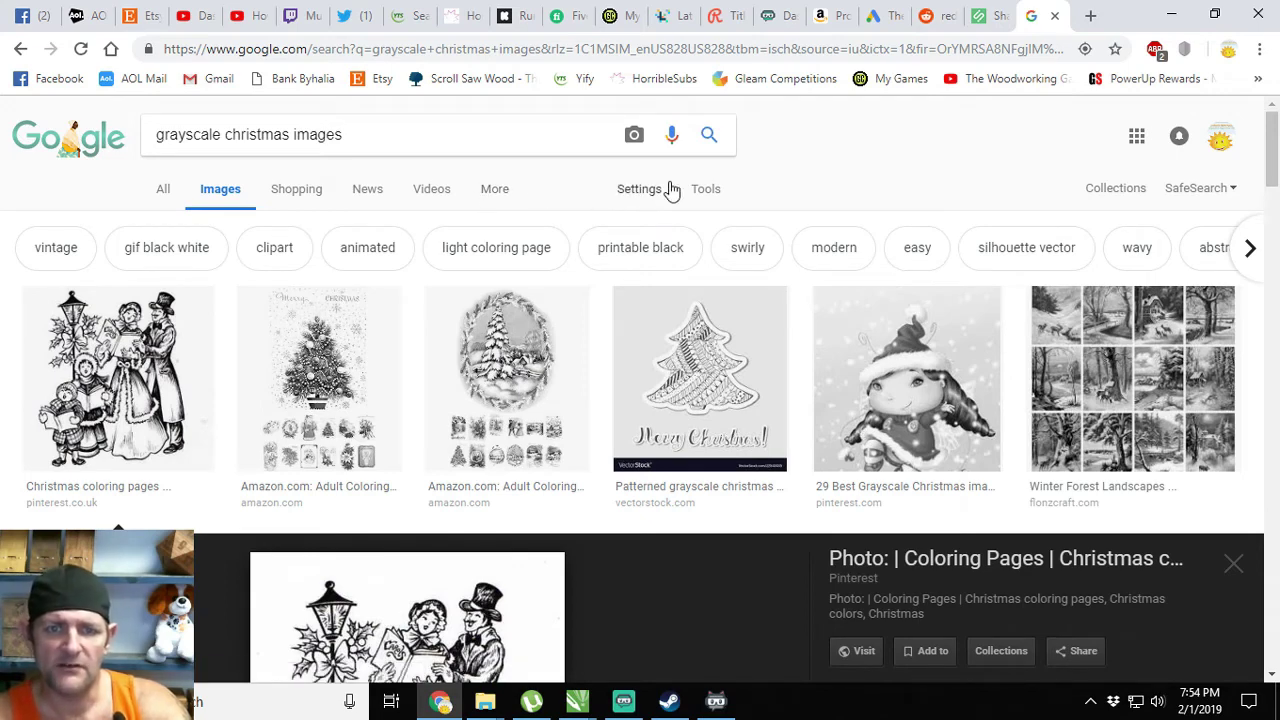
# - Limit the grayscale christmas images results to 'free to use or share, even commercially' in Advanced Search
pyautogui.click(641, 192)
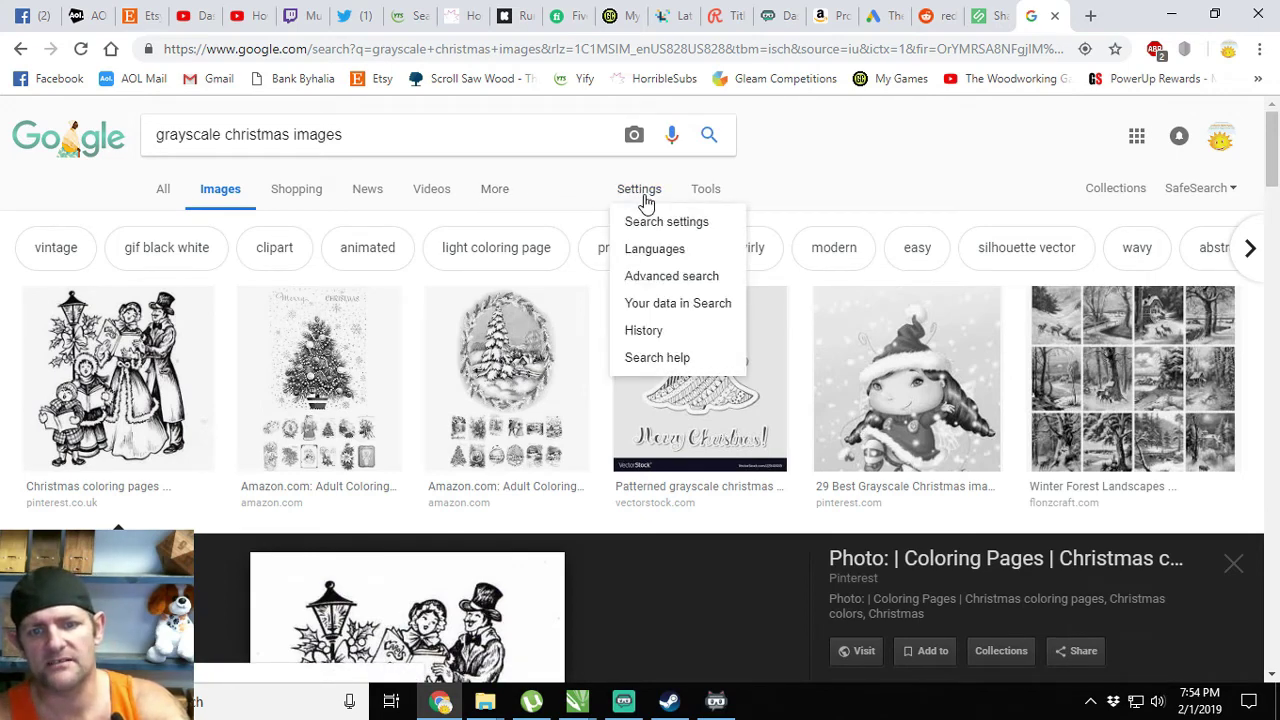
pyautogui.click(638, 280)
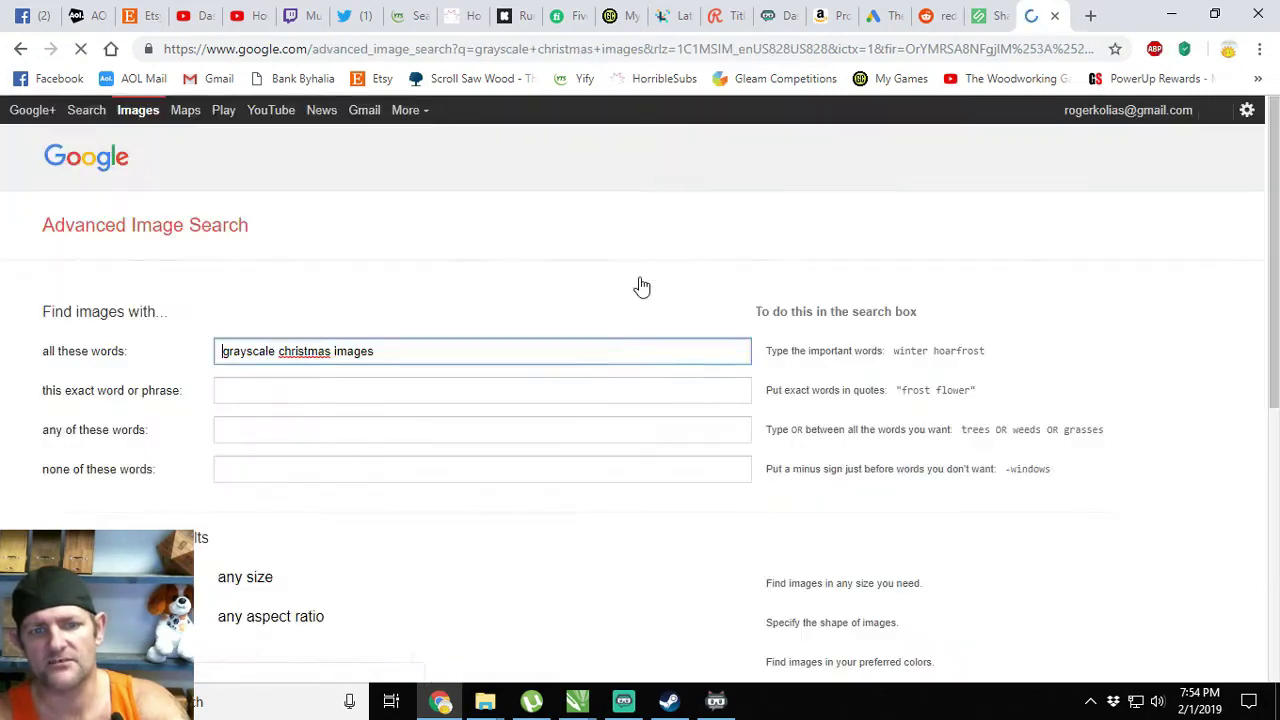
pyautogui.scroll(-4, 471, 308)
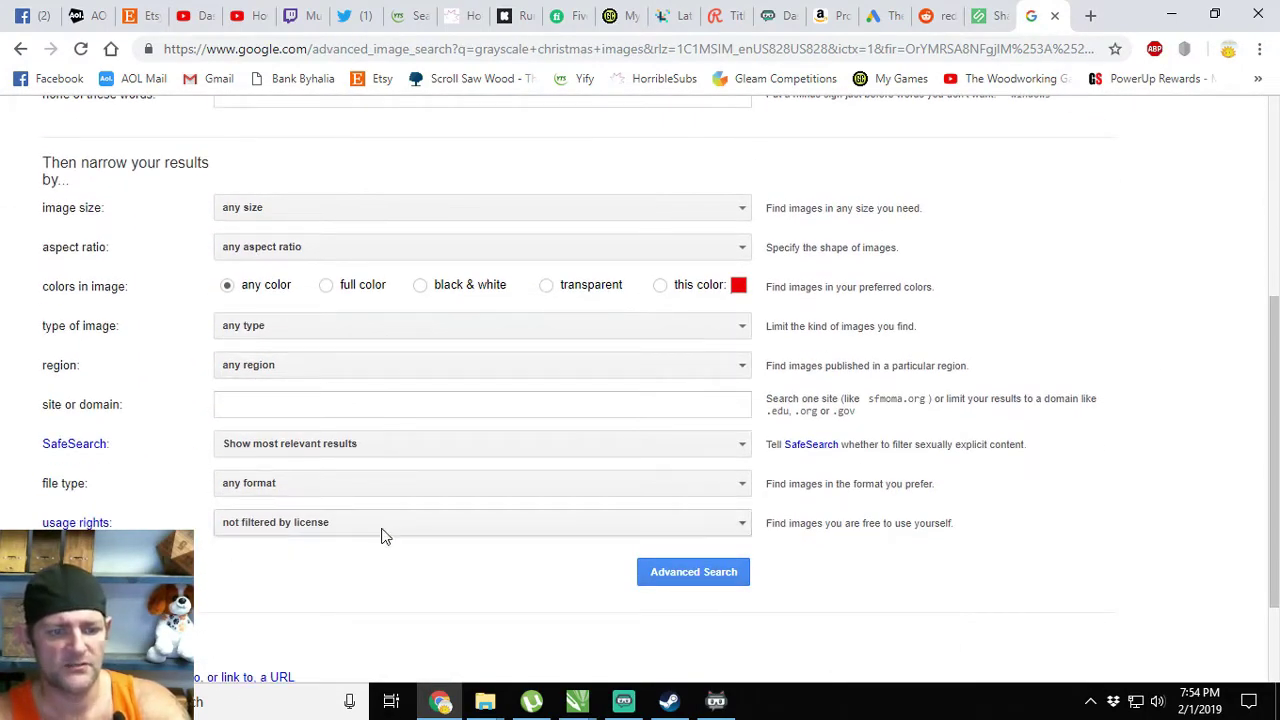
pyautogui.click(483, 524)
pyautogui.scroll(-1, 478, 538)
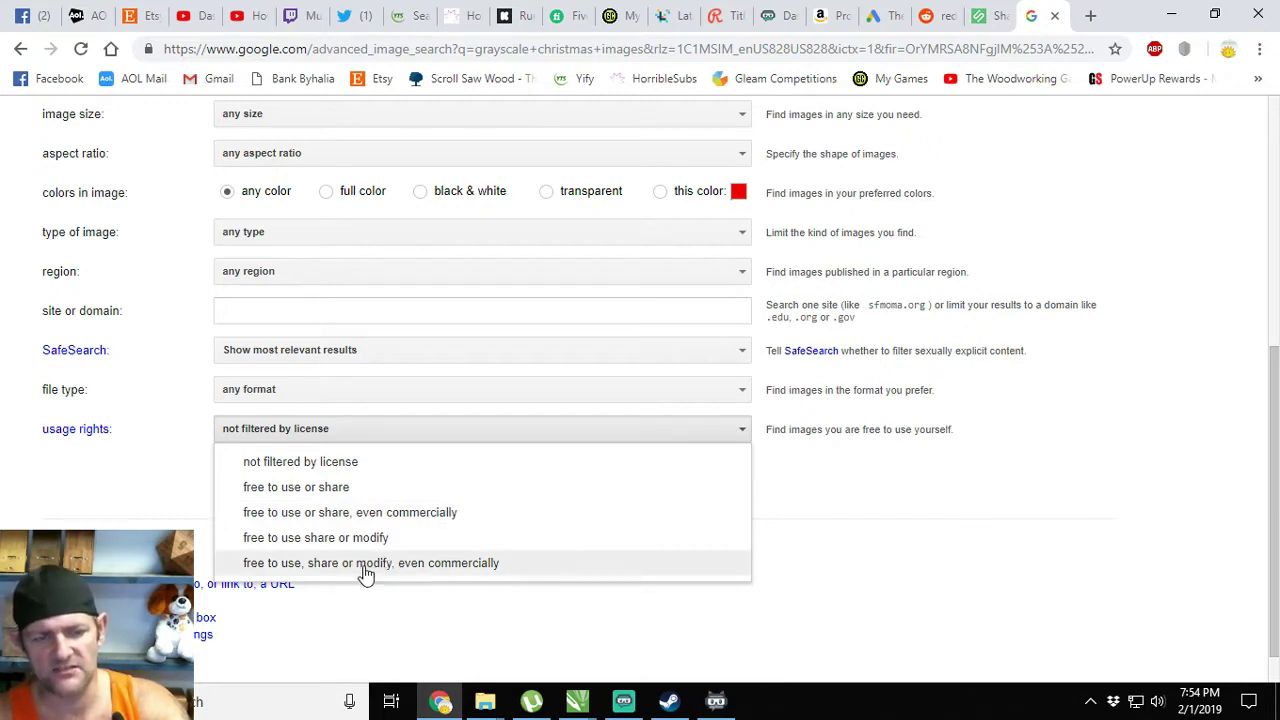
pyautogui.click(348, 514)
pyautogui.click(690, 479)
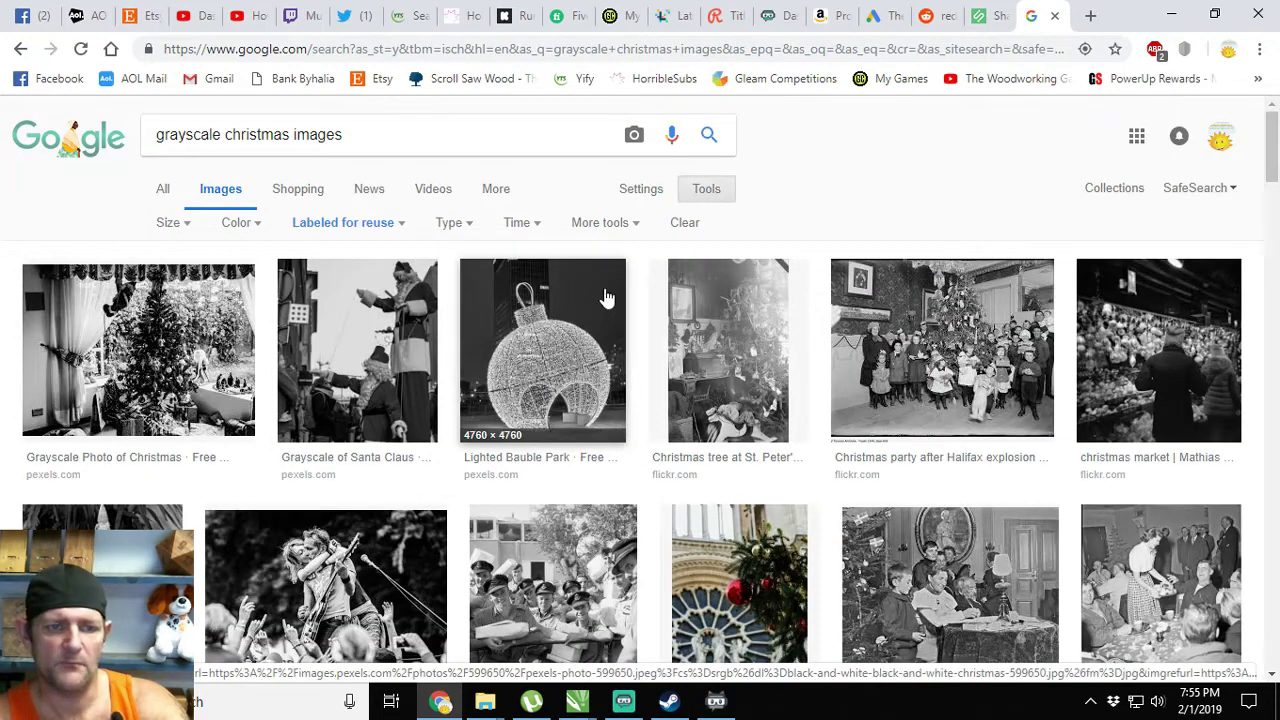
# - Browse the grayscale results, then search for 'png christmas images' instead
pyautogui.scroll(-2, 400, 330)
pyautogui.scroll(-2, 166, 373)
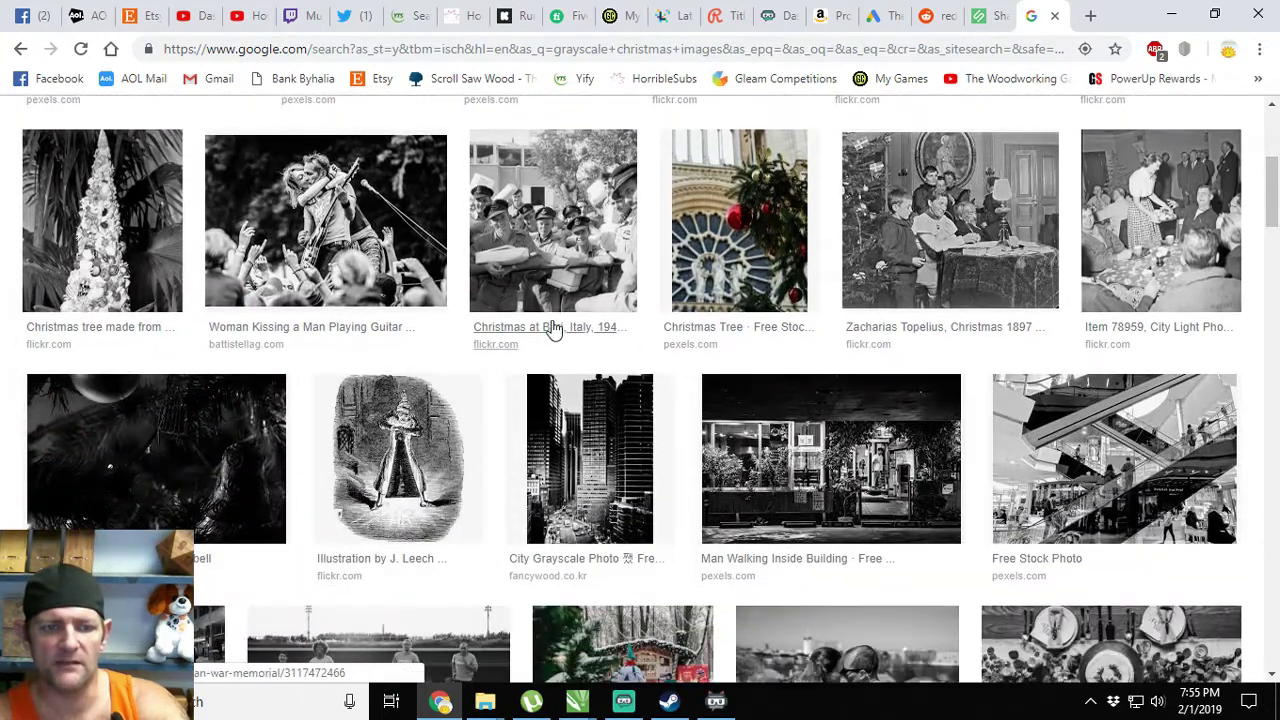
pyautogui.scroll(-9, 463, 357)
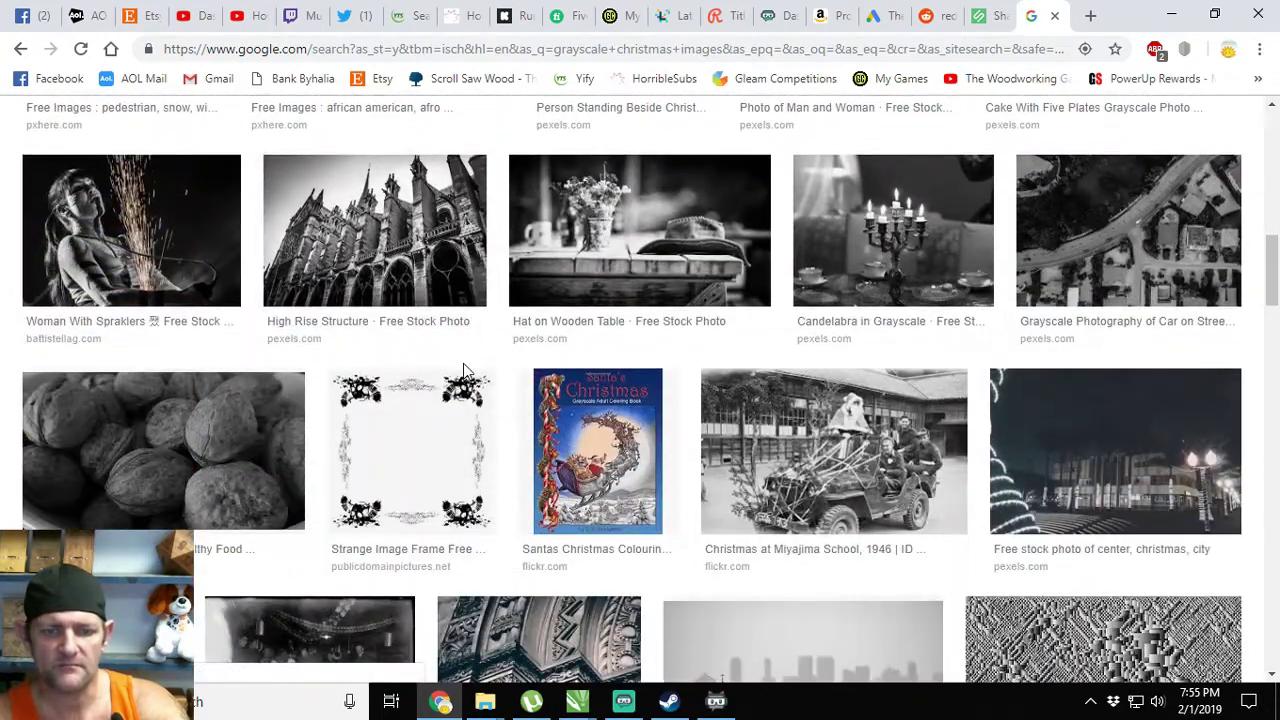
pyautogui.scroll(-6, 463, 370)
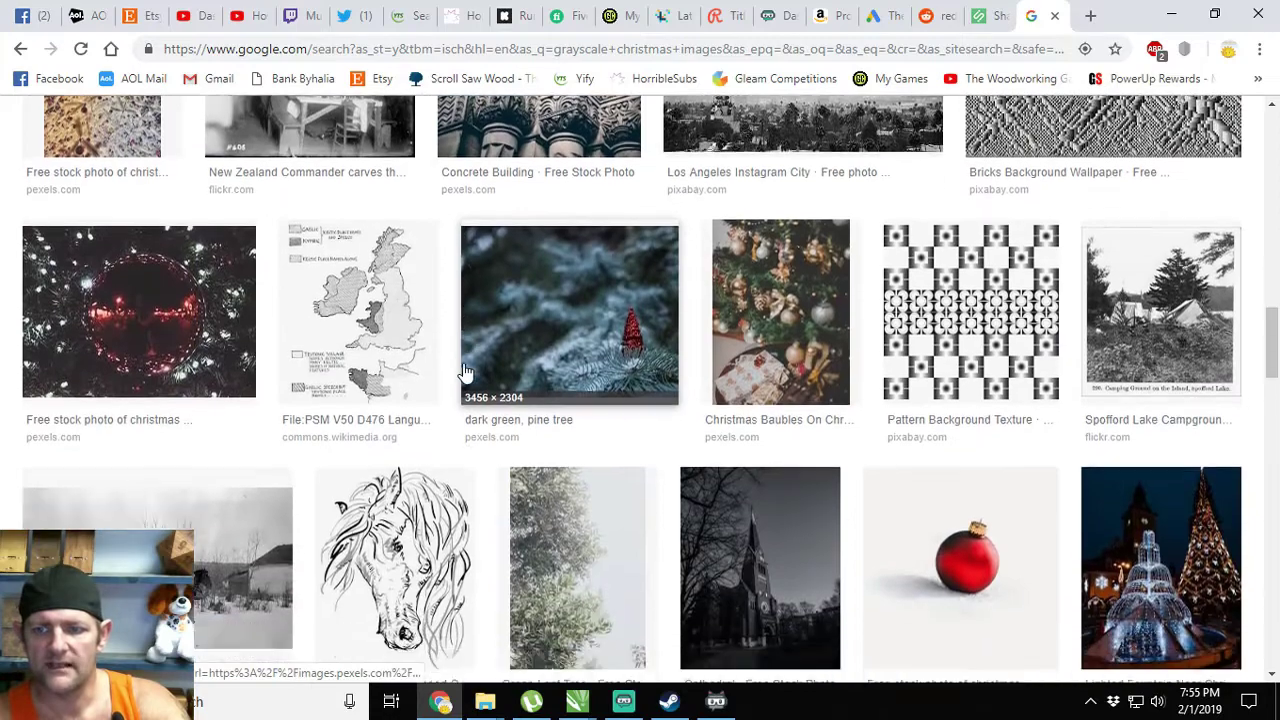
pyautogui.scroll(-3, 463, 370)
pyautogui.scroll(17, 463, 370)
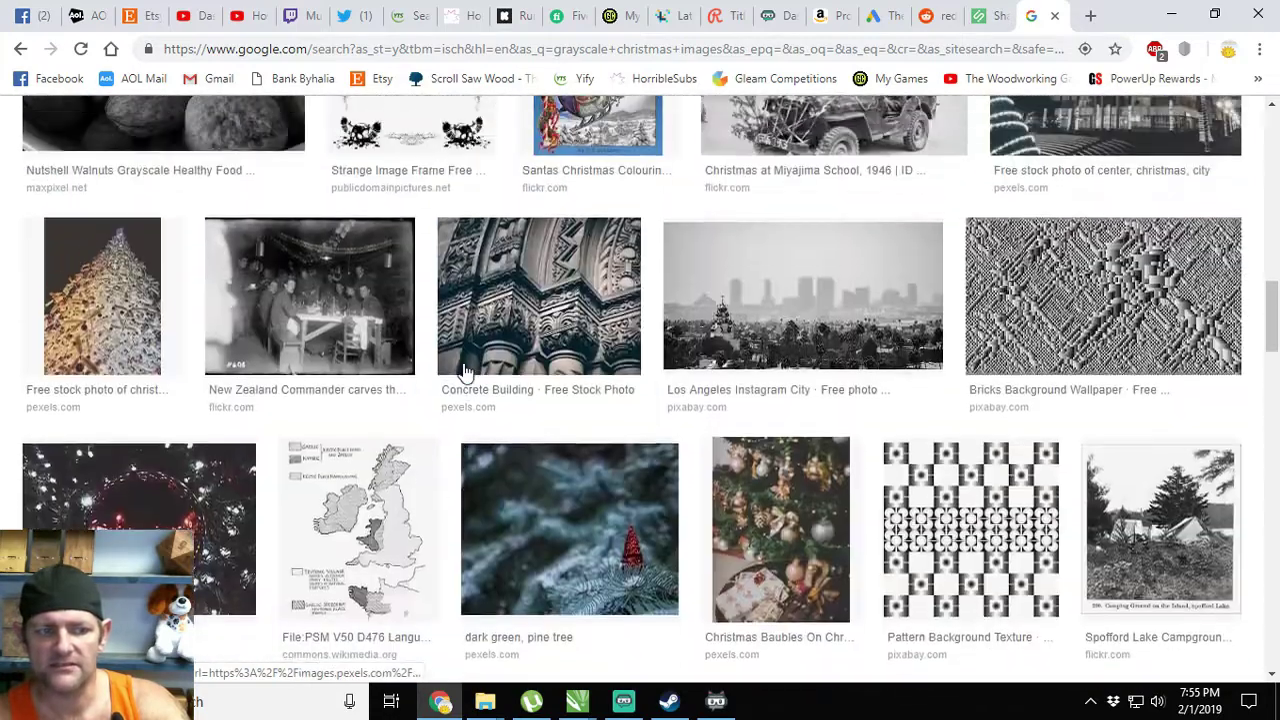
pyautogui.scroll(5, 463, 371)
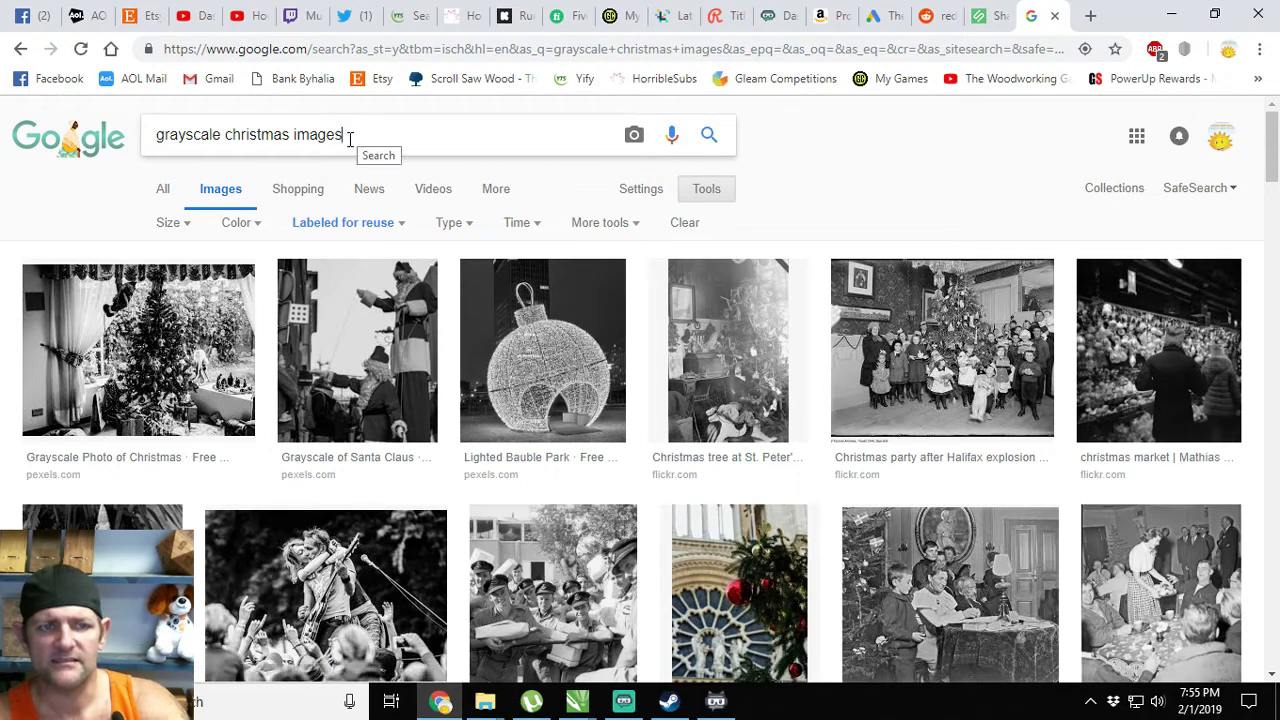
pyautogui.moveTo(344, 134); pyautogui.dragTo(297, 141)
pyautogui.press('BackSpace')
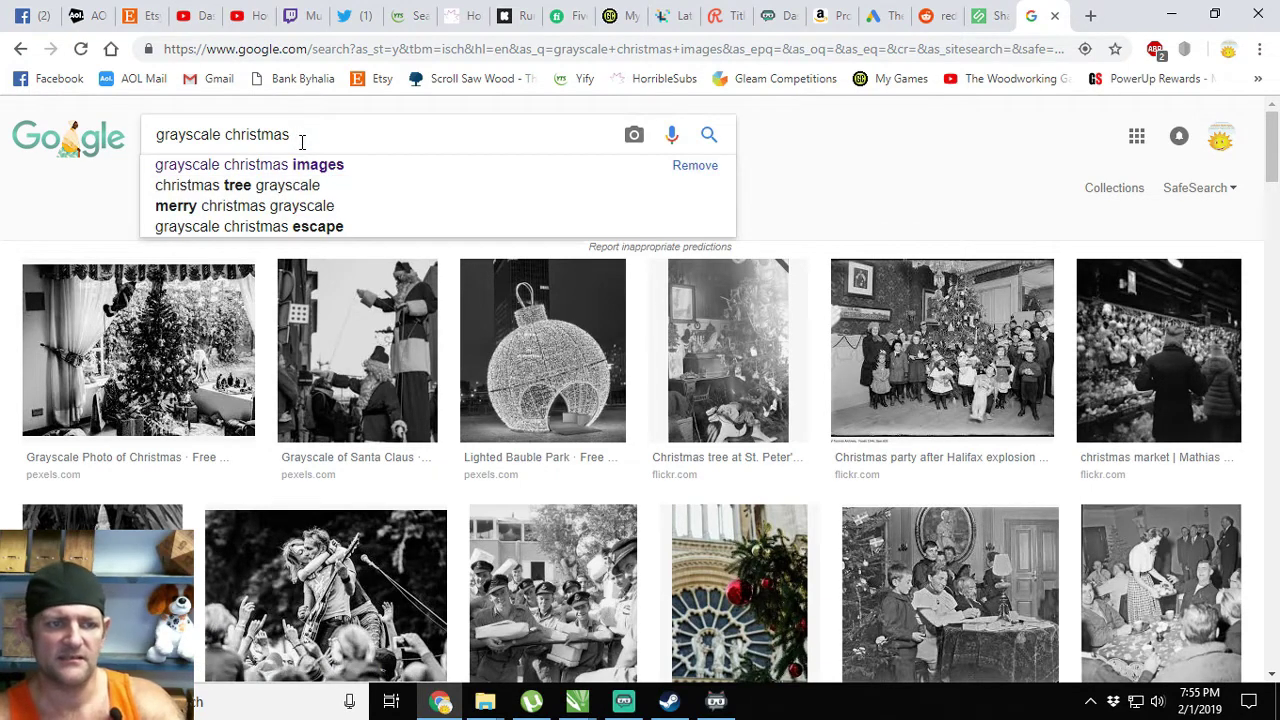
pyautogui.write('images')
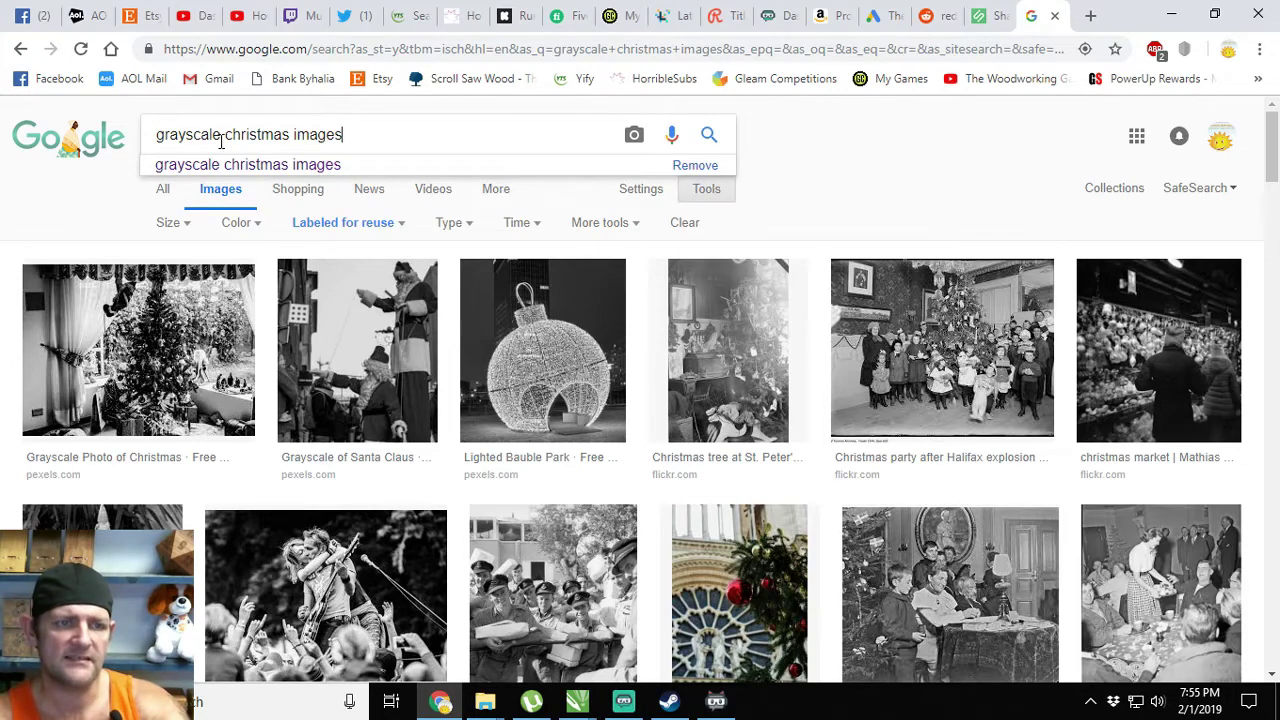
pyautogui.moveTo(221, 141); pyautogui.dragTo(66, 145)
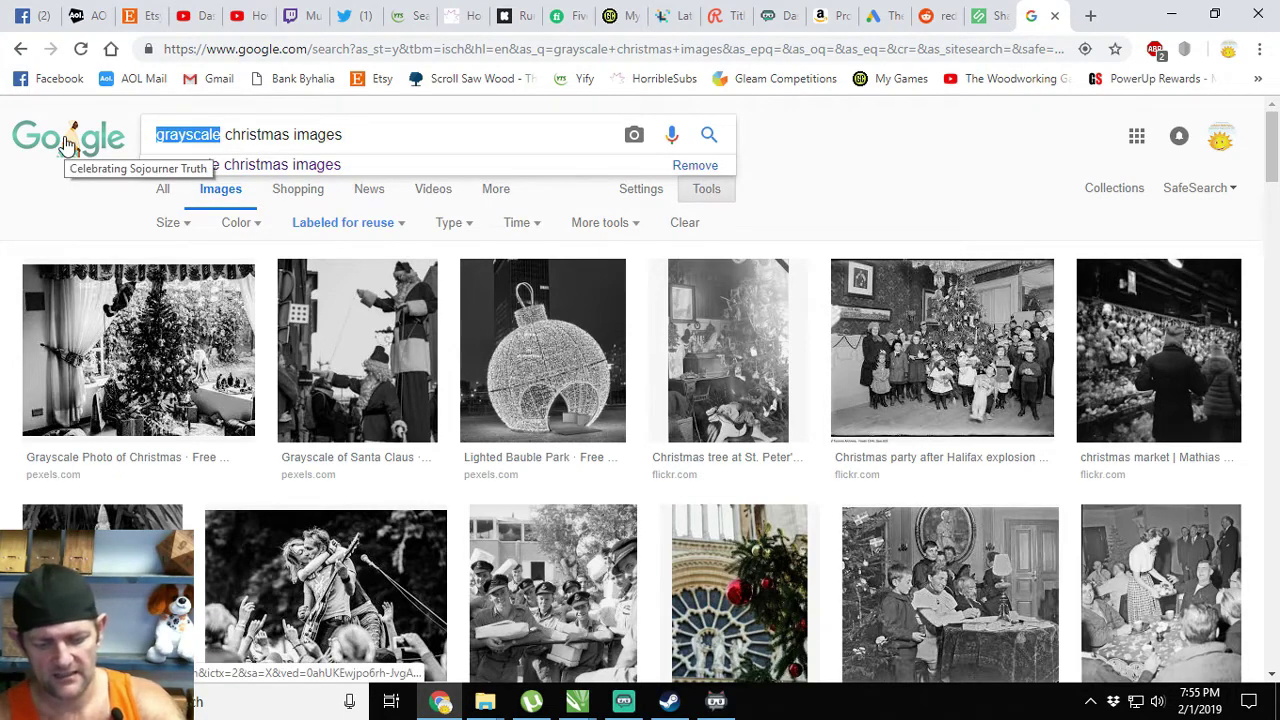
pyautogui.write('png')
pyautogui.press('Return')
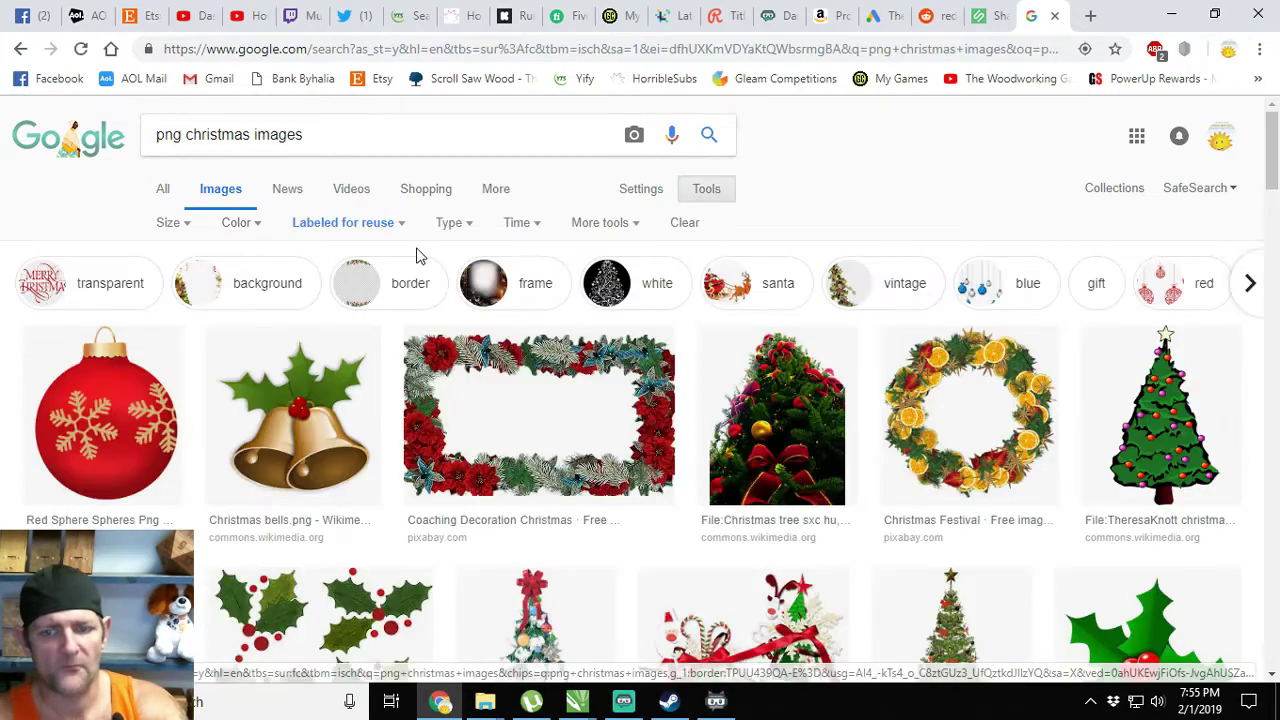
# - Search for 'black and white christmas images' and scroll through the results
pyautogui.moveTo(183, 135); pyautogui.dragTo(47, 143)
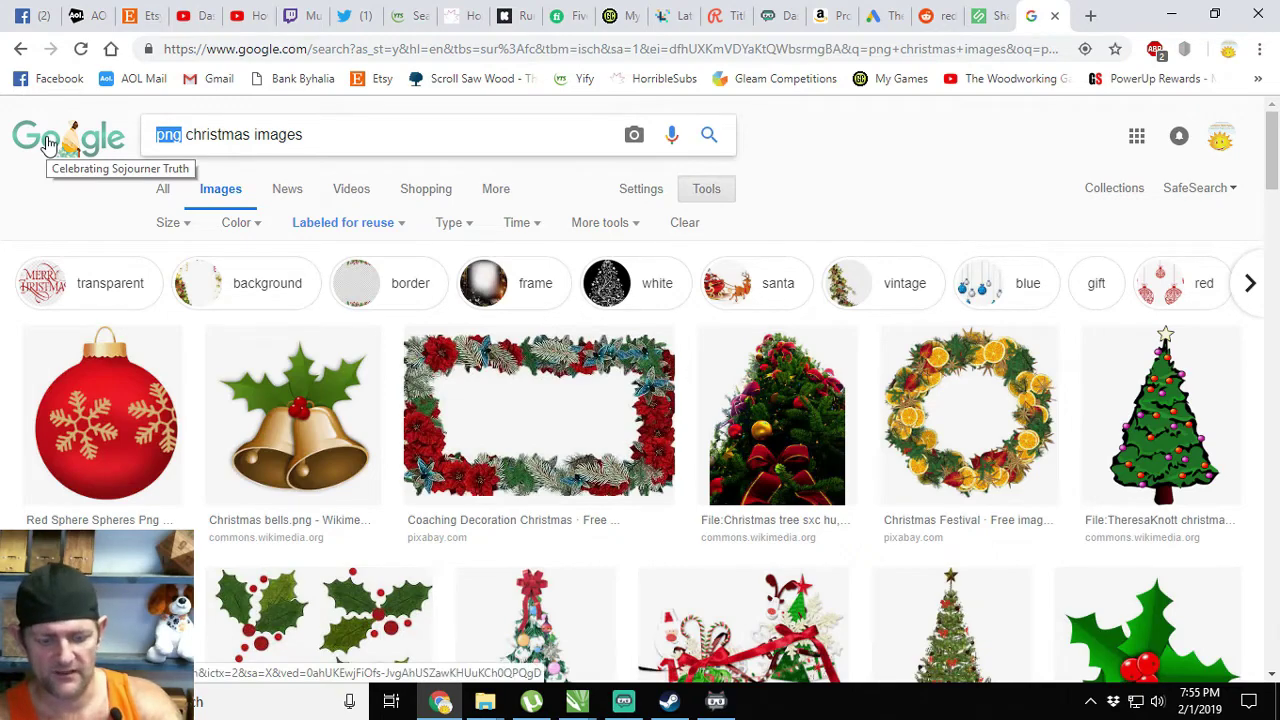
pyautogui.write('black and white')
pyautogui.press('Return')
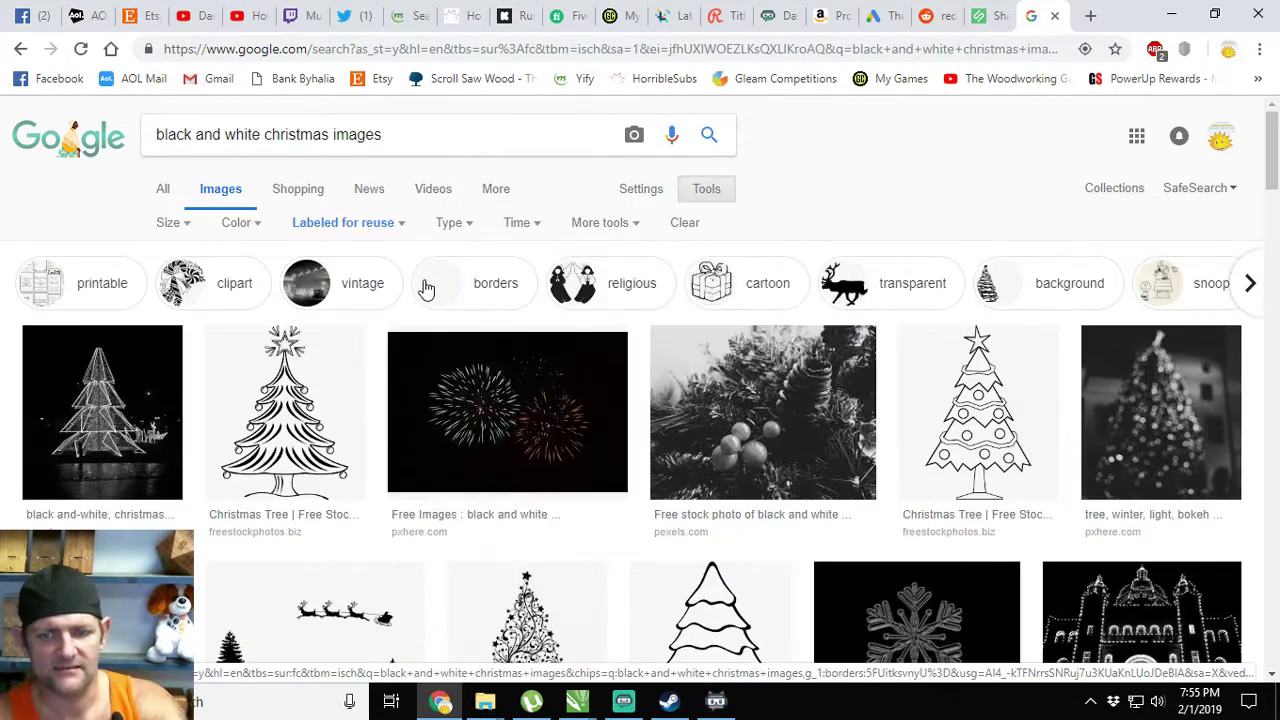
pyautogui.scroll(-4, 430, 288)
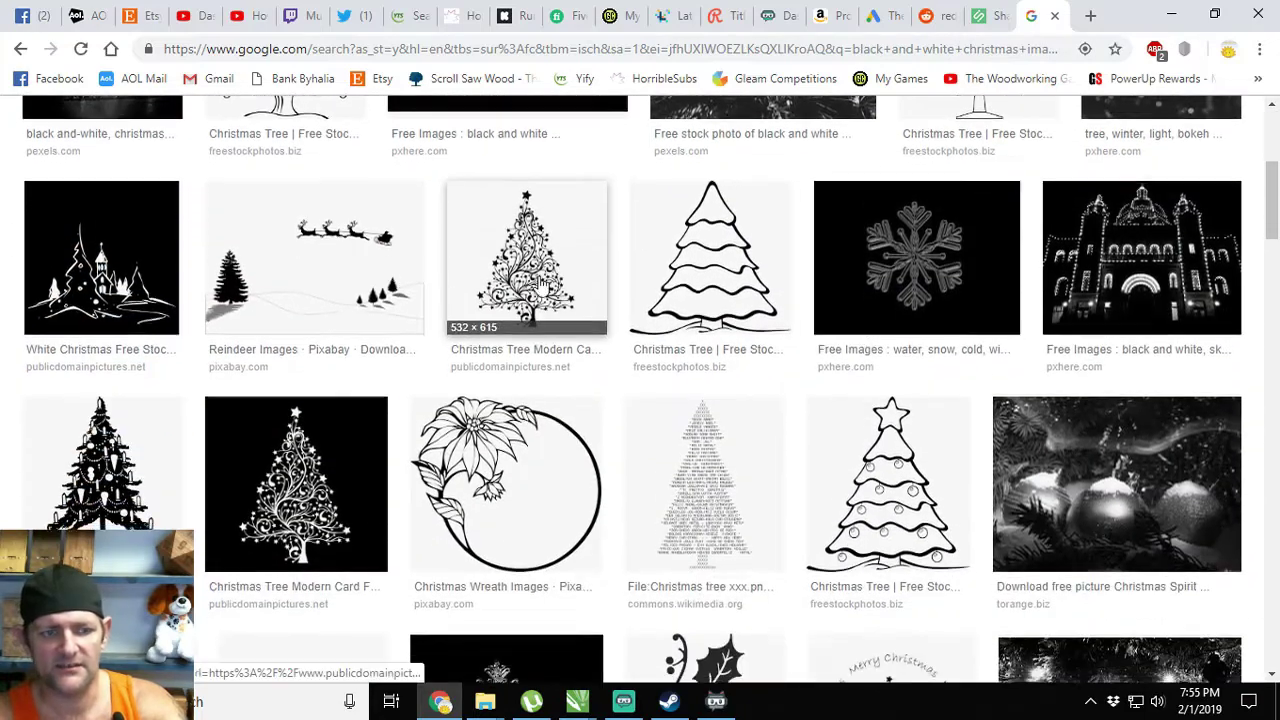
pyautogui.scroll(-1, 541, 284)
pyautogui.scroll(-1, 606, 340)
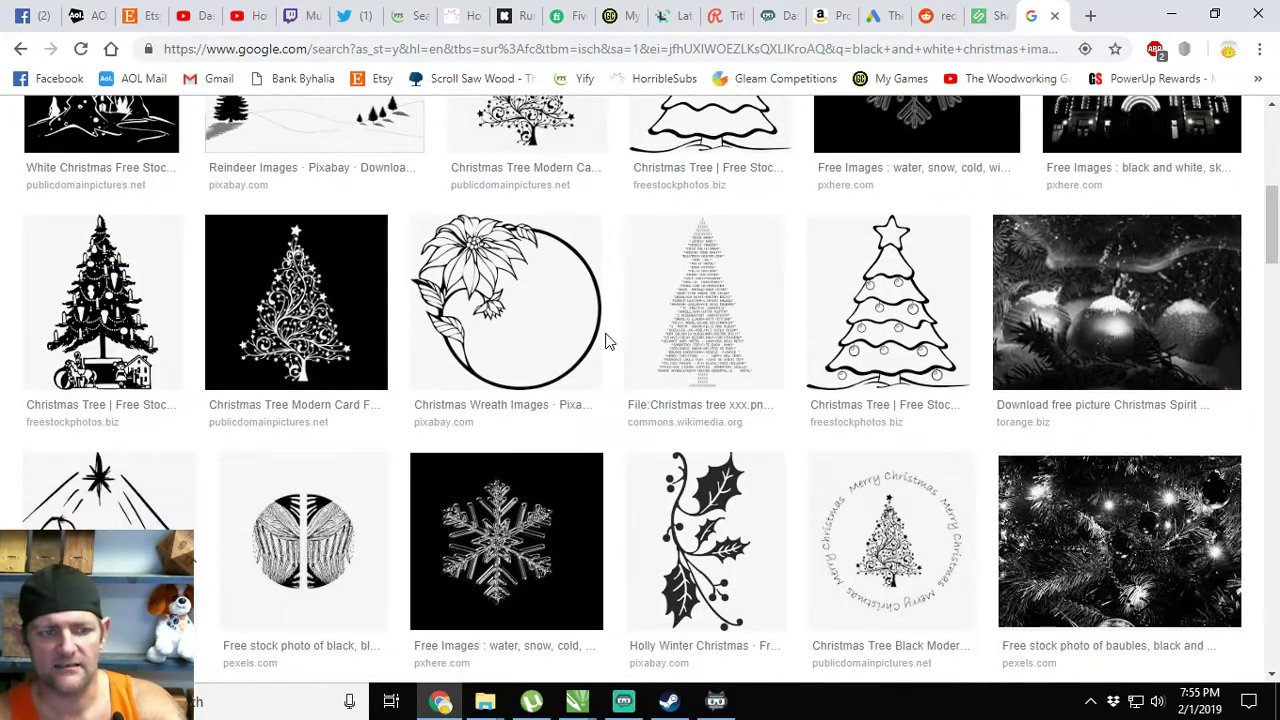
pyautogui.scroll(-6, 605, 341)
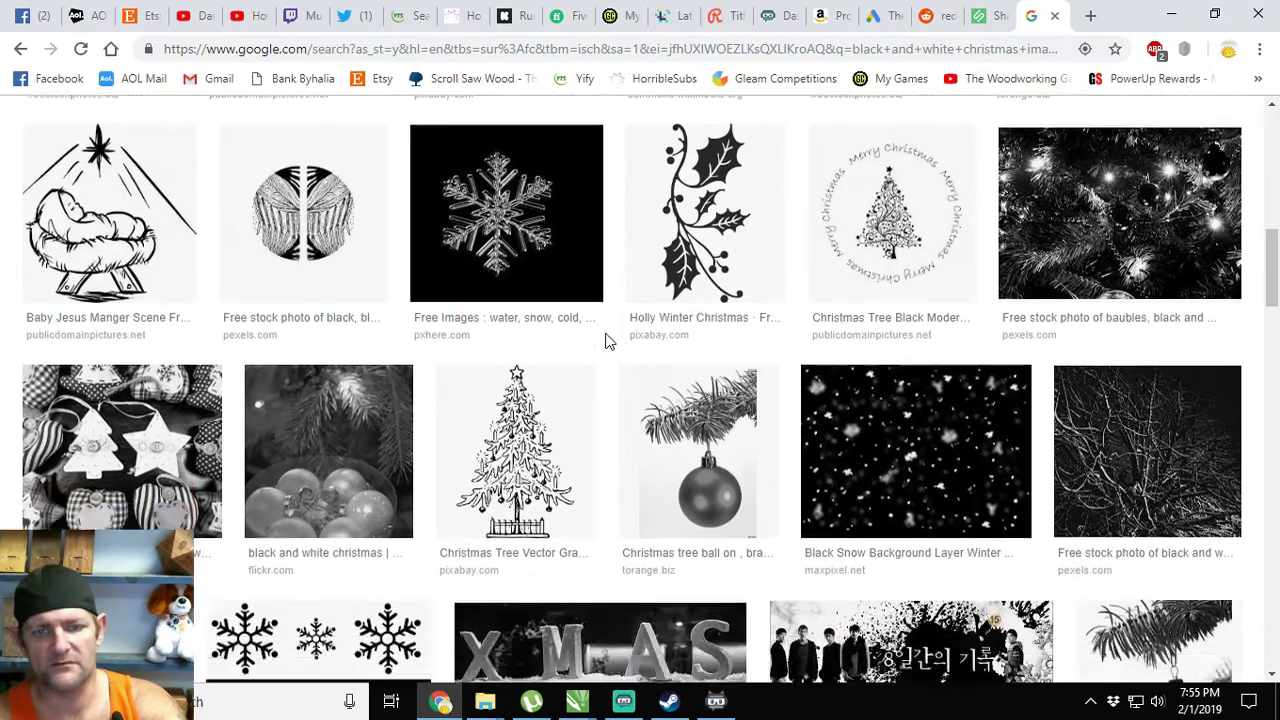
pyautogui.scroll(-4, 605, 341)
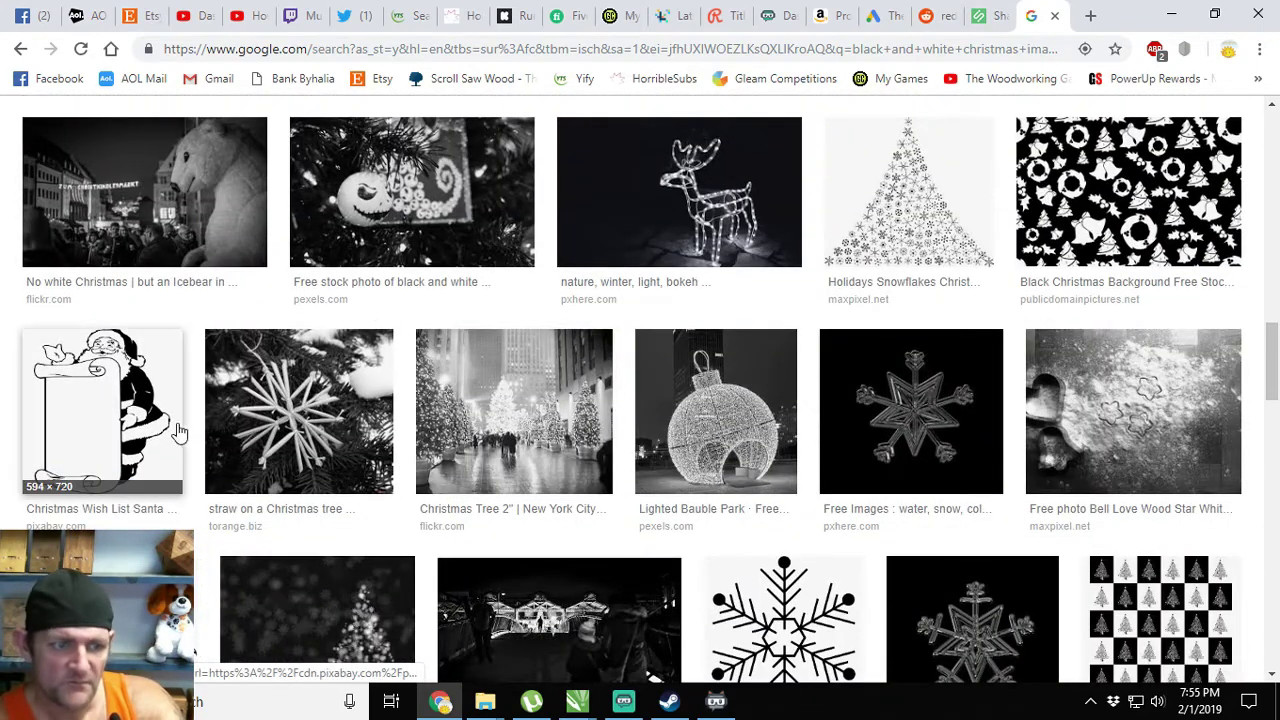
# - Save the Christmas Wish List Santa image to Downloads as christmas-296381_960_720.png
pyautogui.click(114, 402)
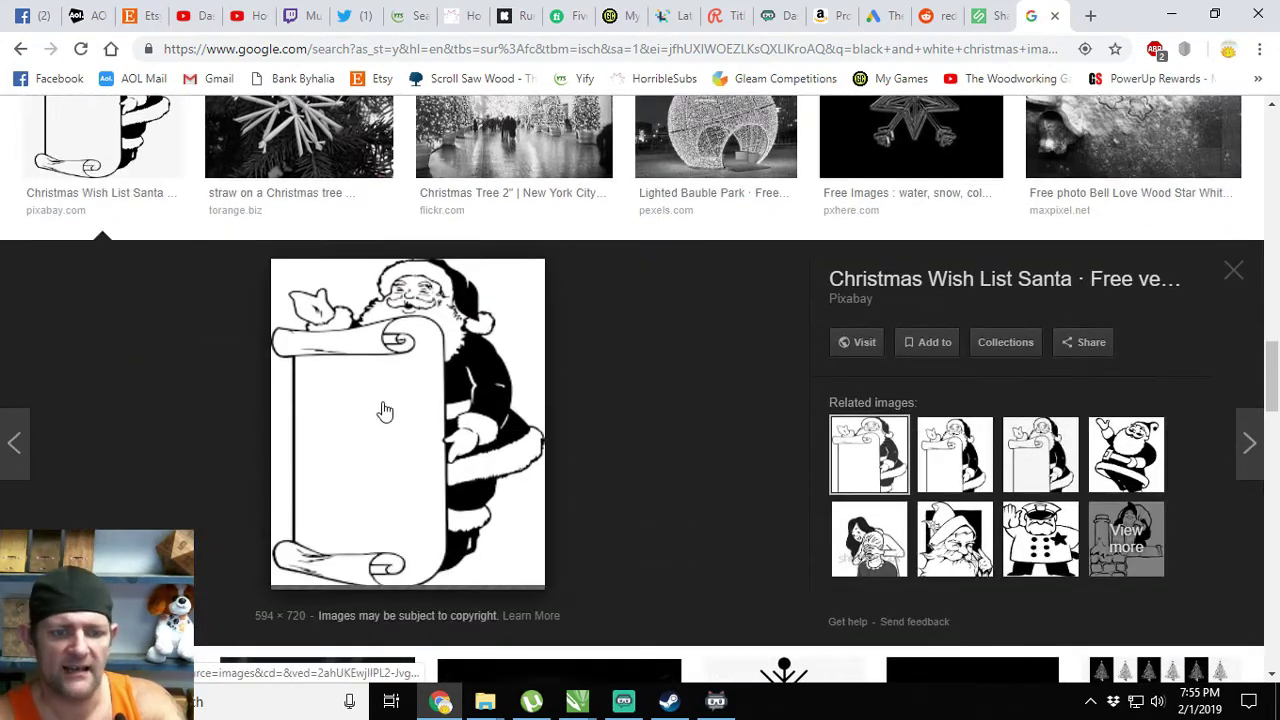
pyautogui.rightClick(408, 412)
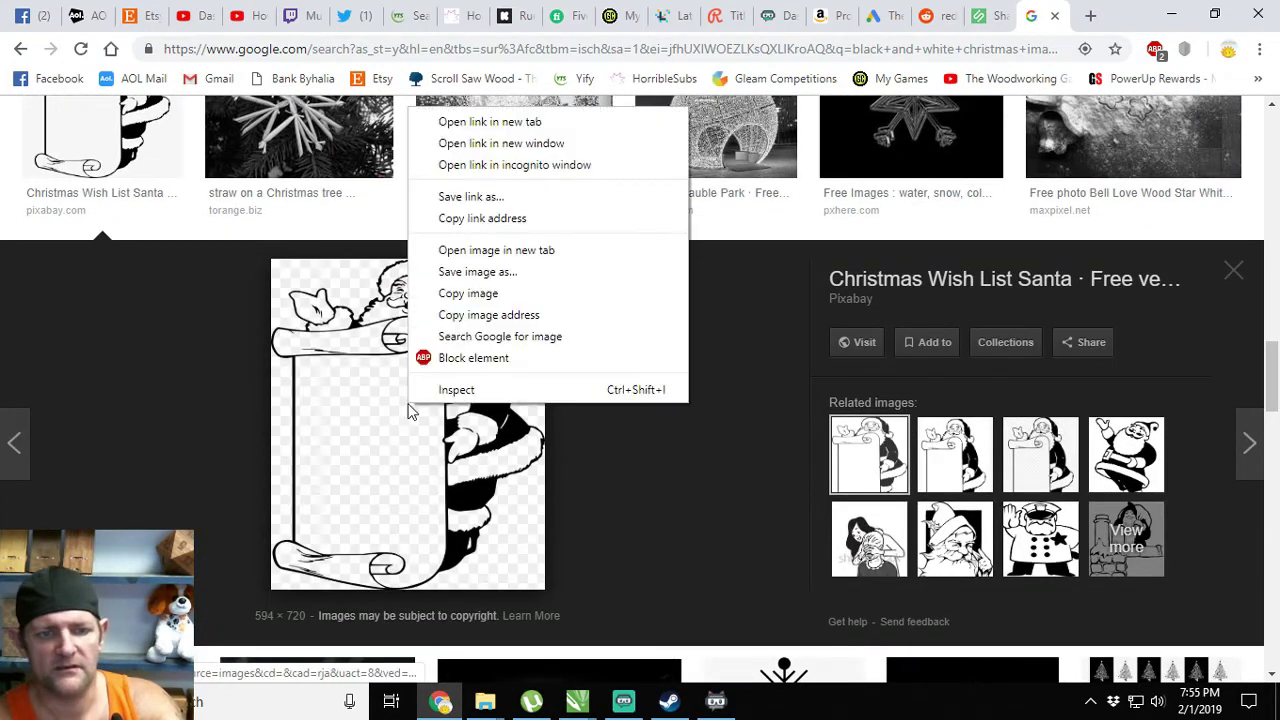
pyautogui.click(470, 272)
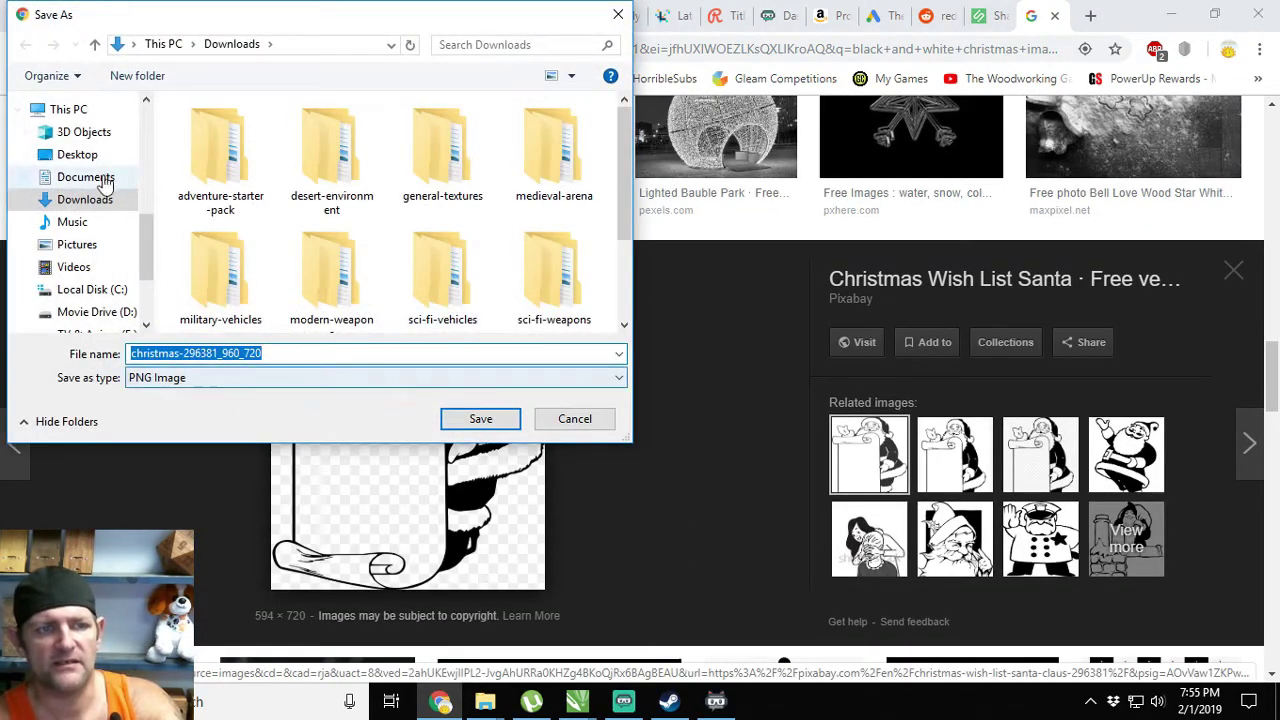
pyautogui.scroll(-1, 351, 234)
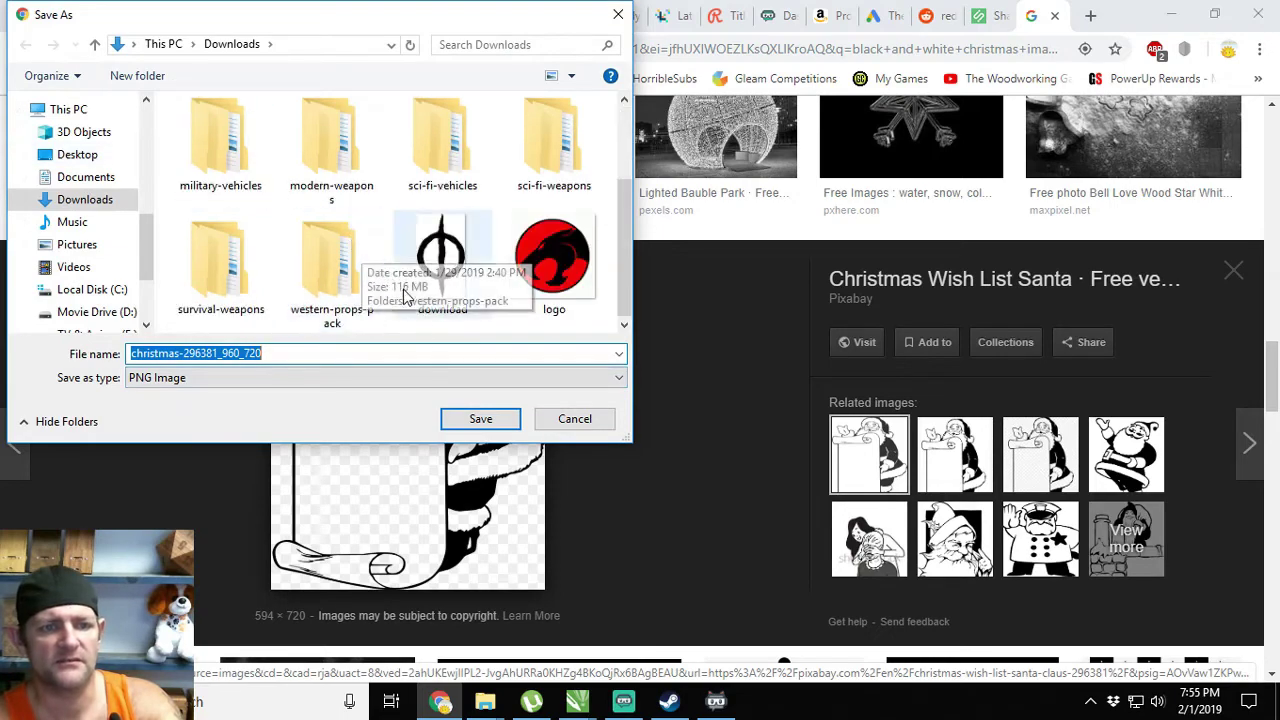
pyautogui.click(460, 418)
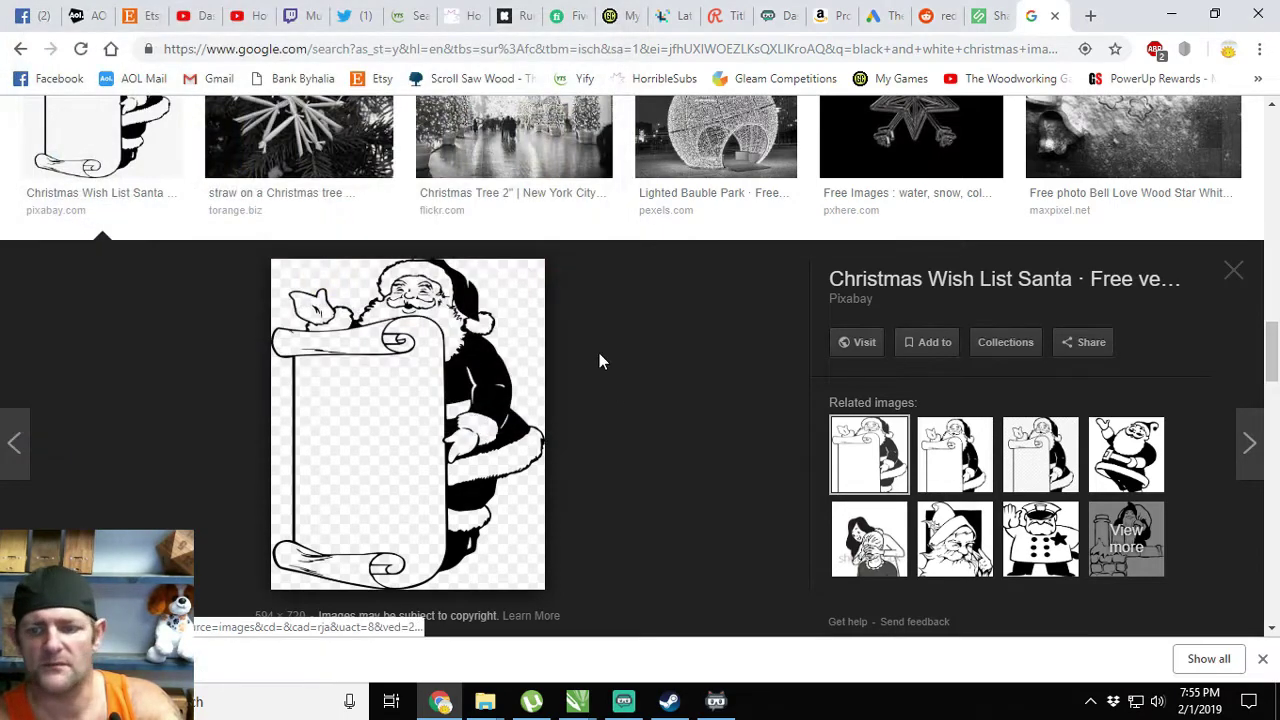
pyautogui.scroll(8, 587, 335)
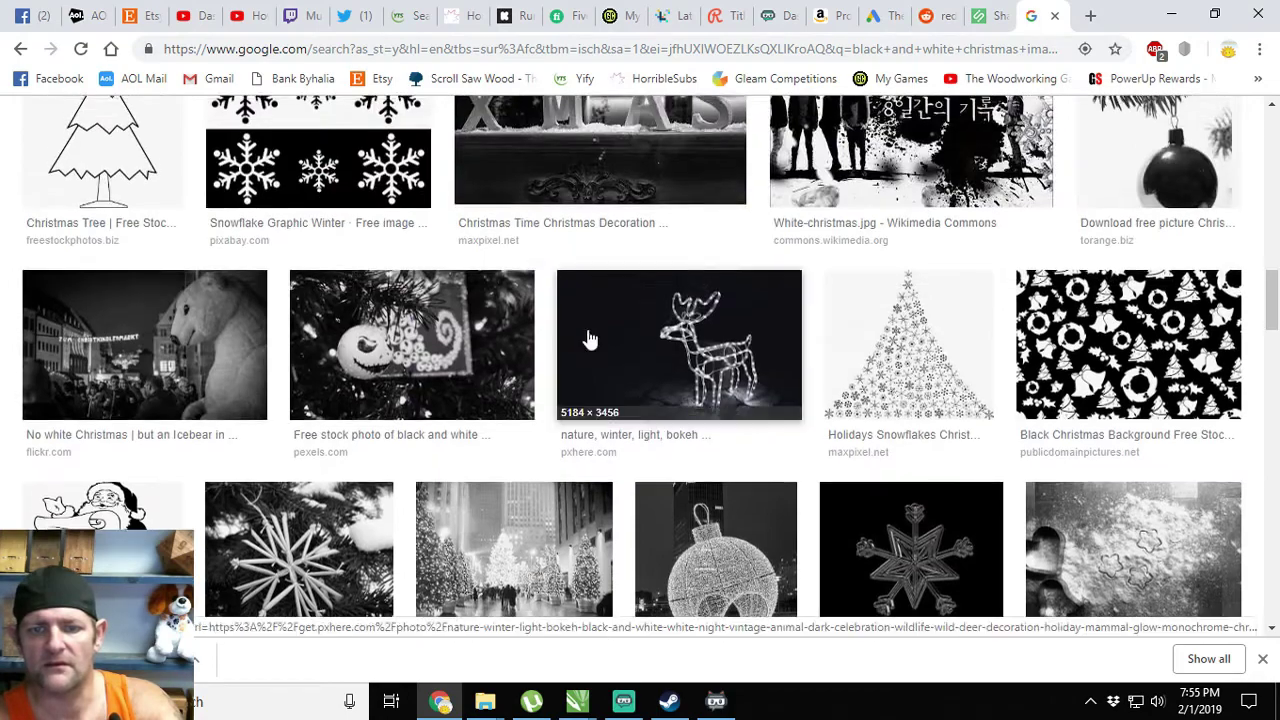
pyautogui.scroll(10, 590, 340)
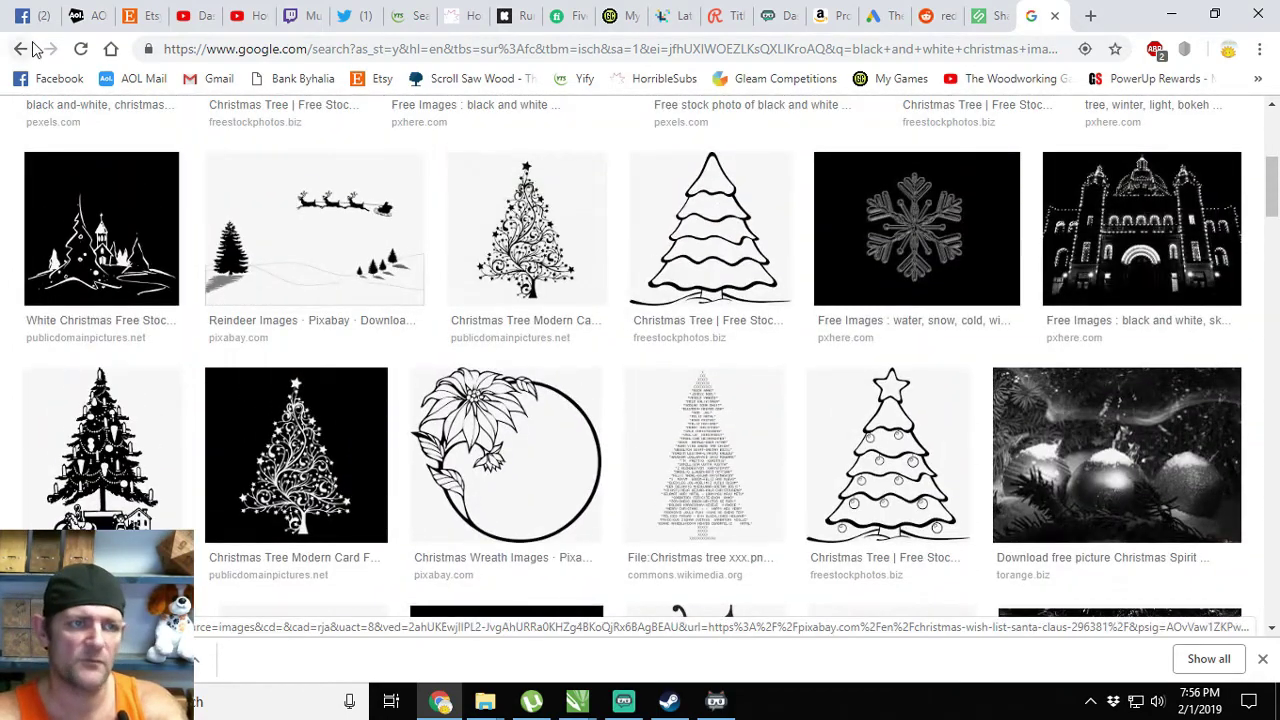
pyautogui.click(22, 49)
# - Return to the grayscale christmas images results and preview the Amazon coloring cards image
pyautogui.click(22, 49)
pyautogui.click(22, 49)
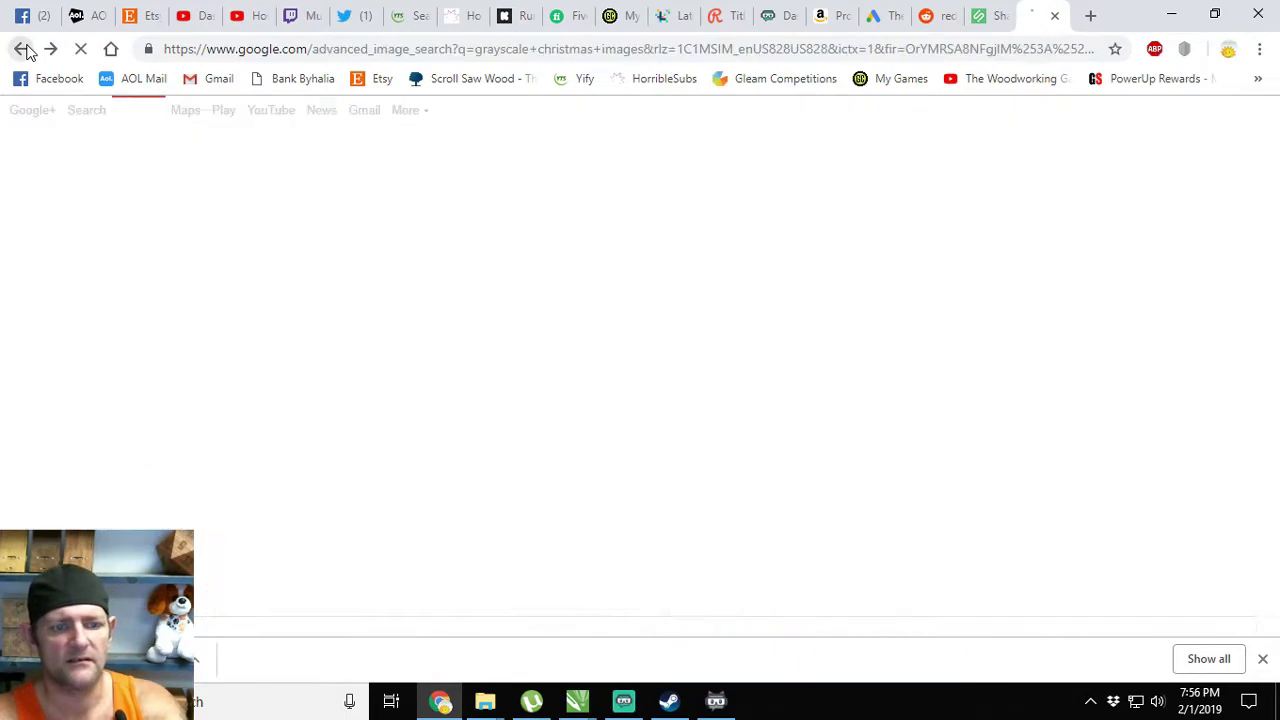
pyautogui.click(50, 49)
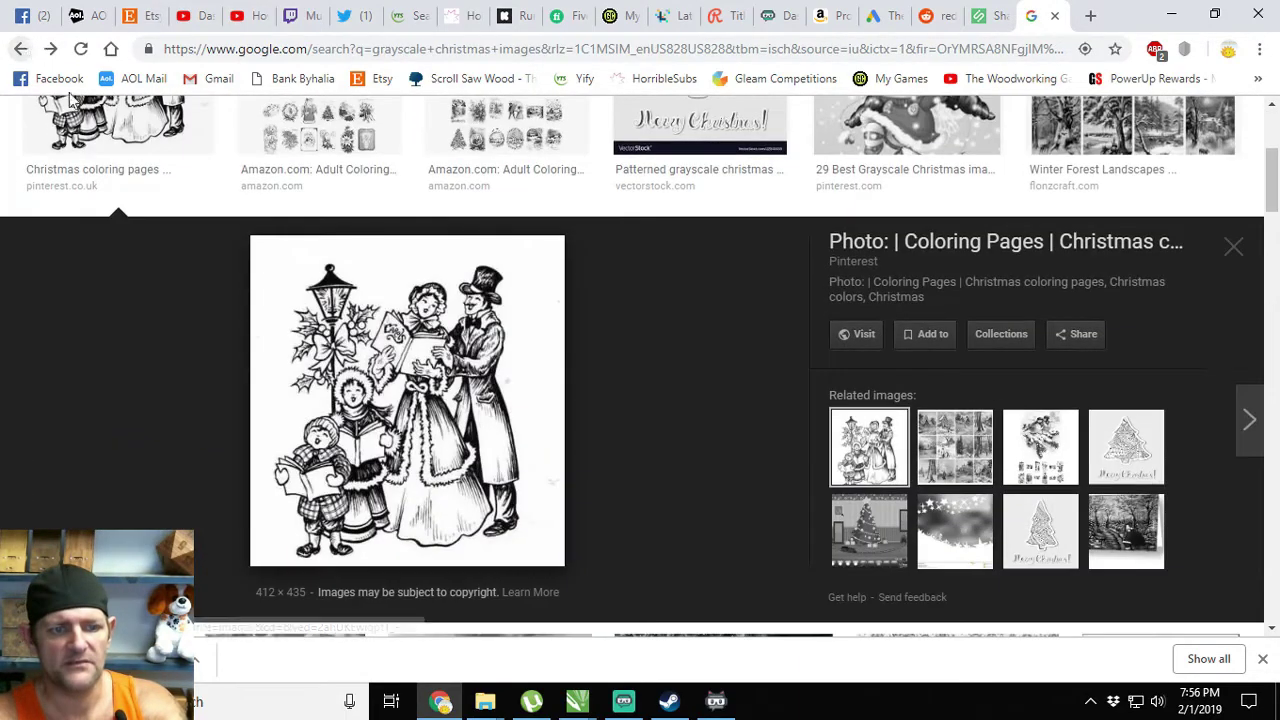
pyautogui.scroll(3, 443, 385)
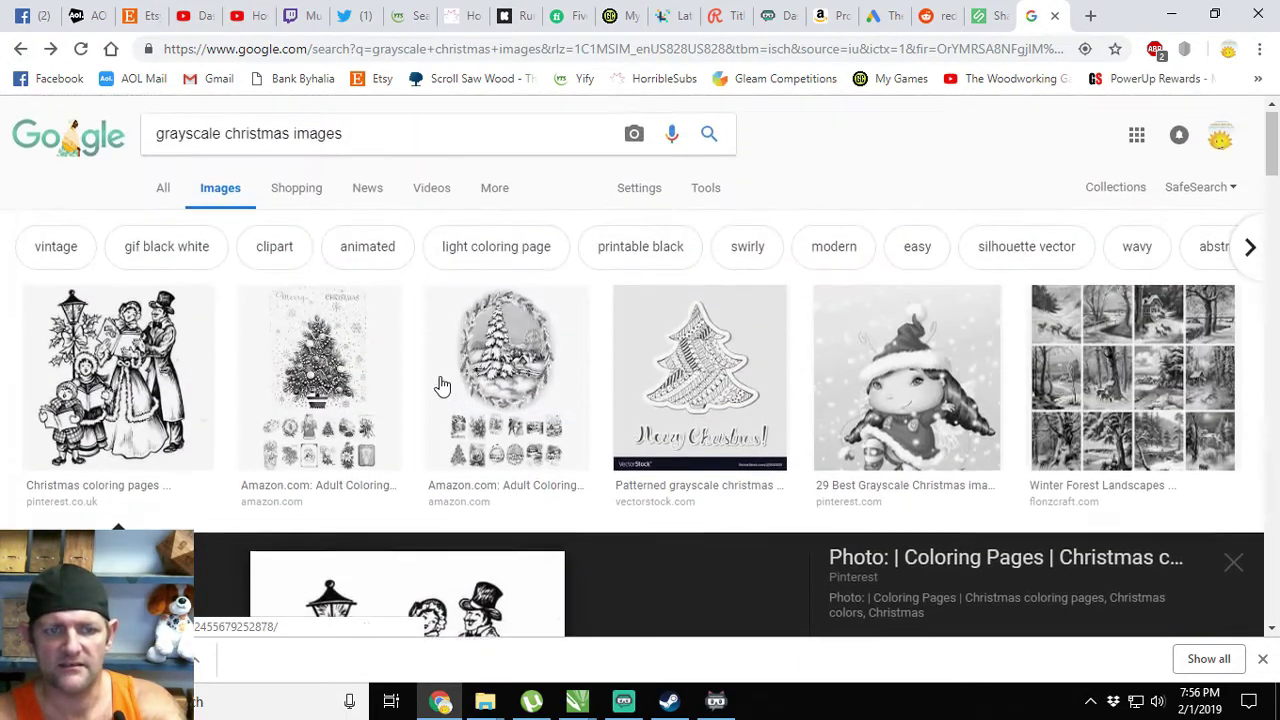
pyautogui.click(508, 368)
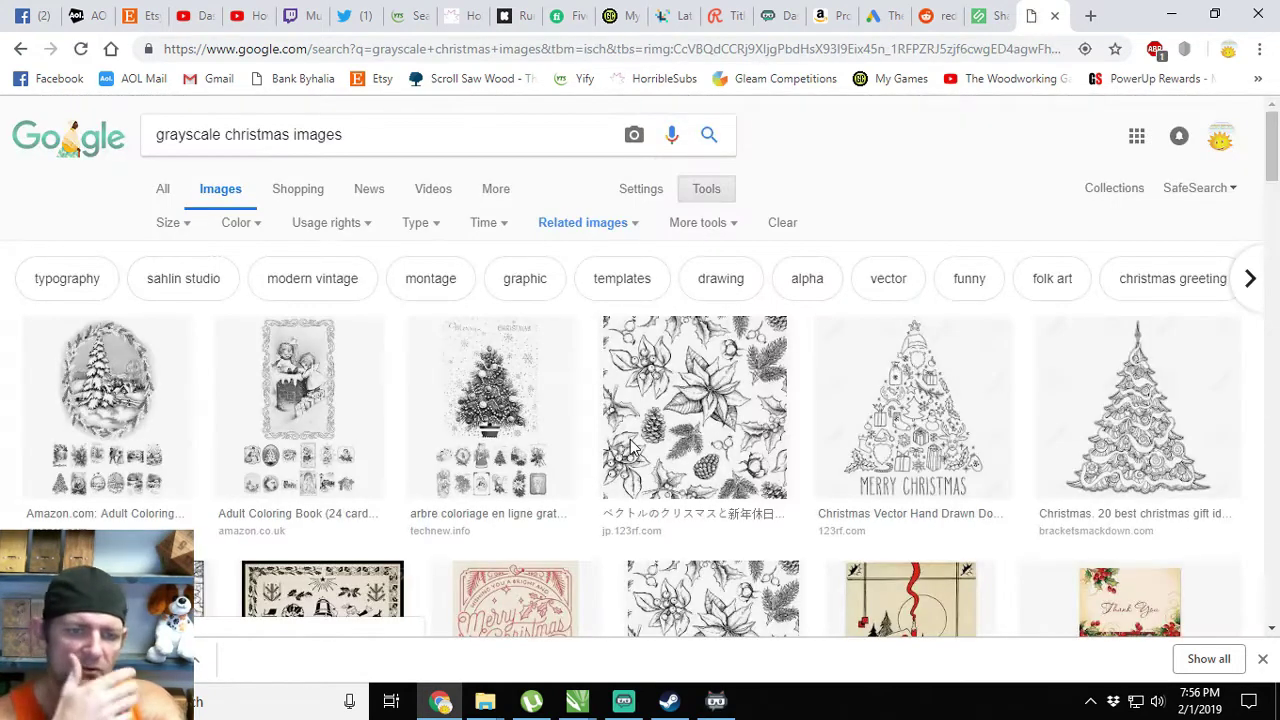
pyautogui.scroll(-5, 110, 425)
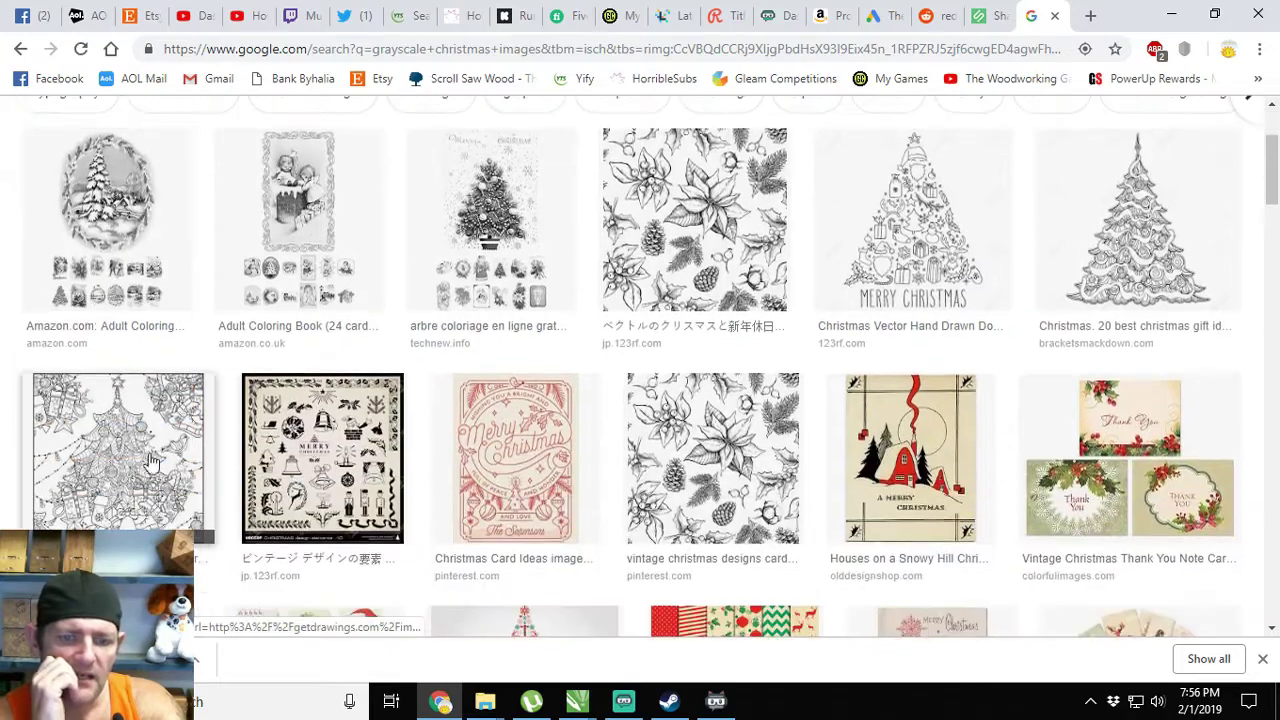
pyautogui.scroll(-1, 157, 477)
pyautogui.scroll(-2, 157, 477)
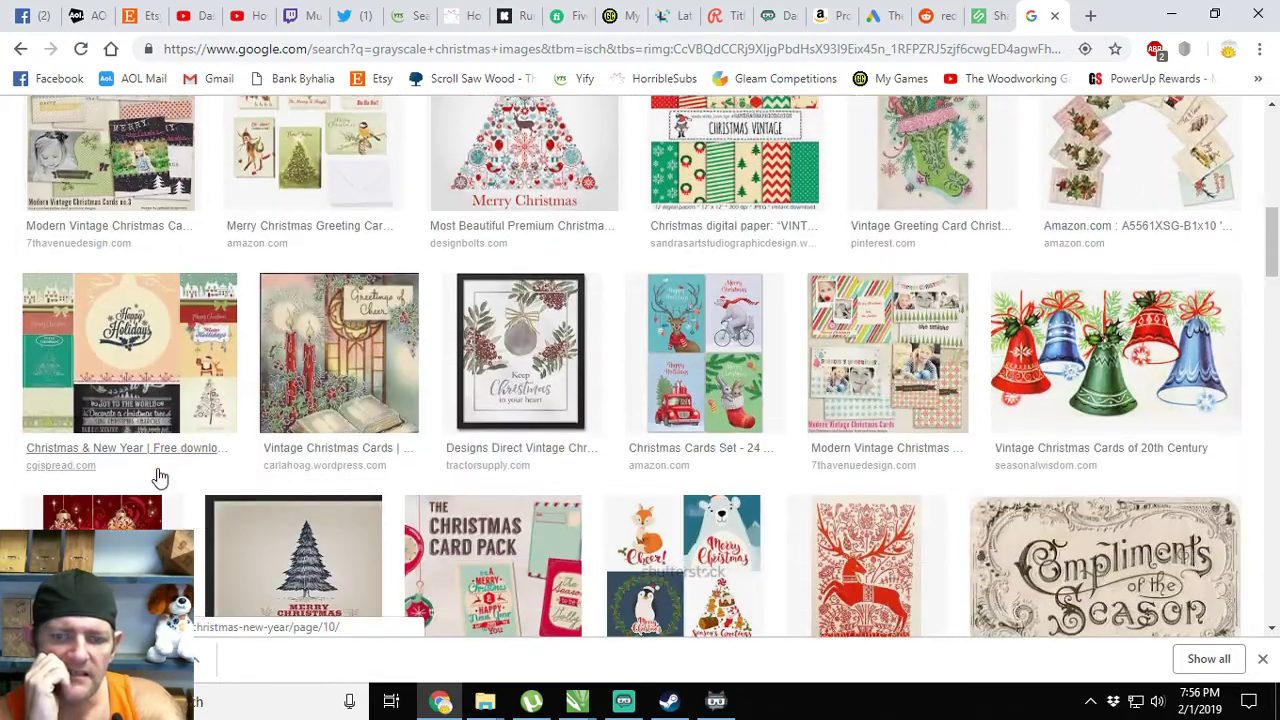
pyautogui.scroll(6, 157, 477)
# - Check the first coloring card's Amazon source page, then return to the results
pyautogui.click(170, 247)
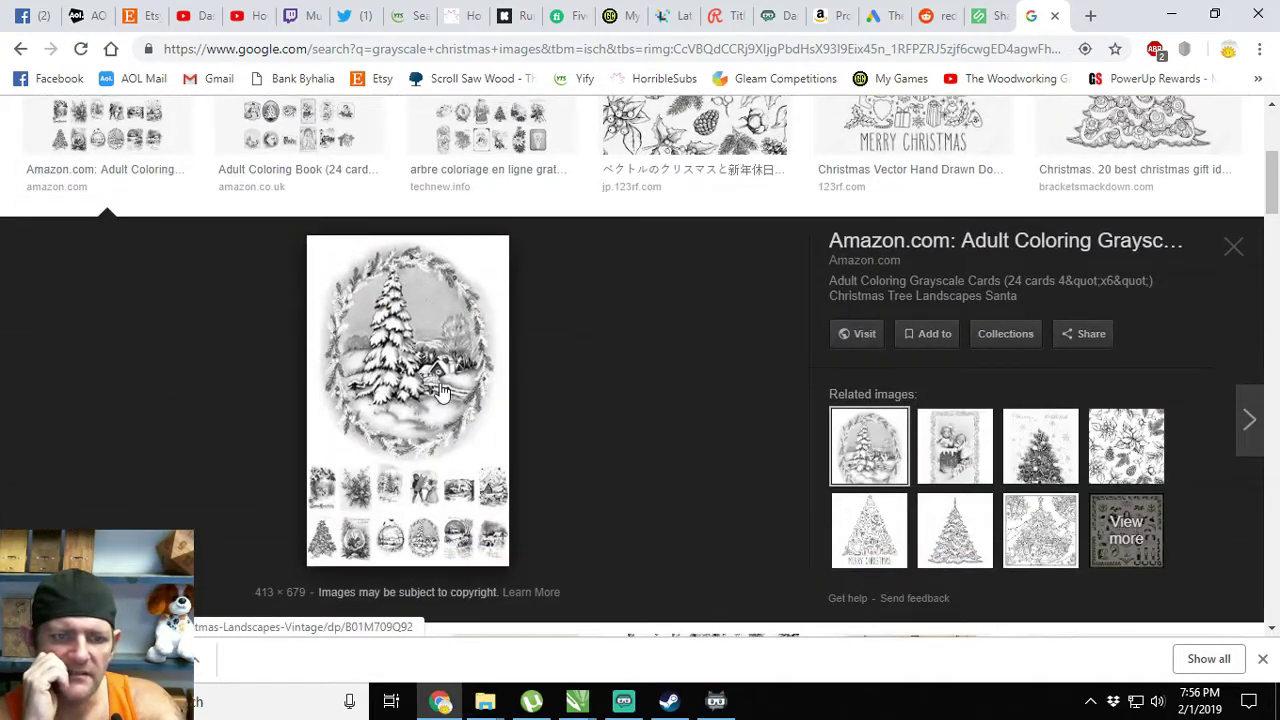
pyautogui.click(379, 376)
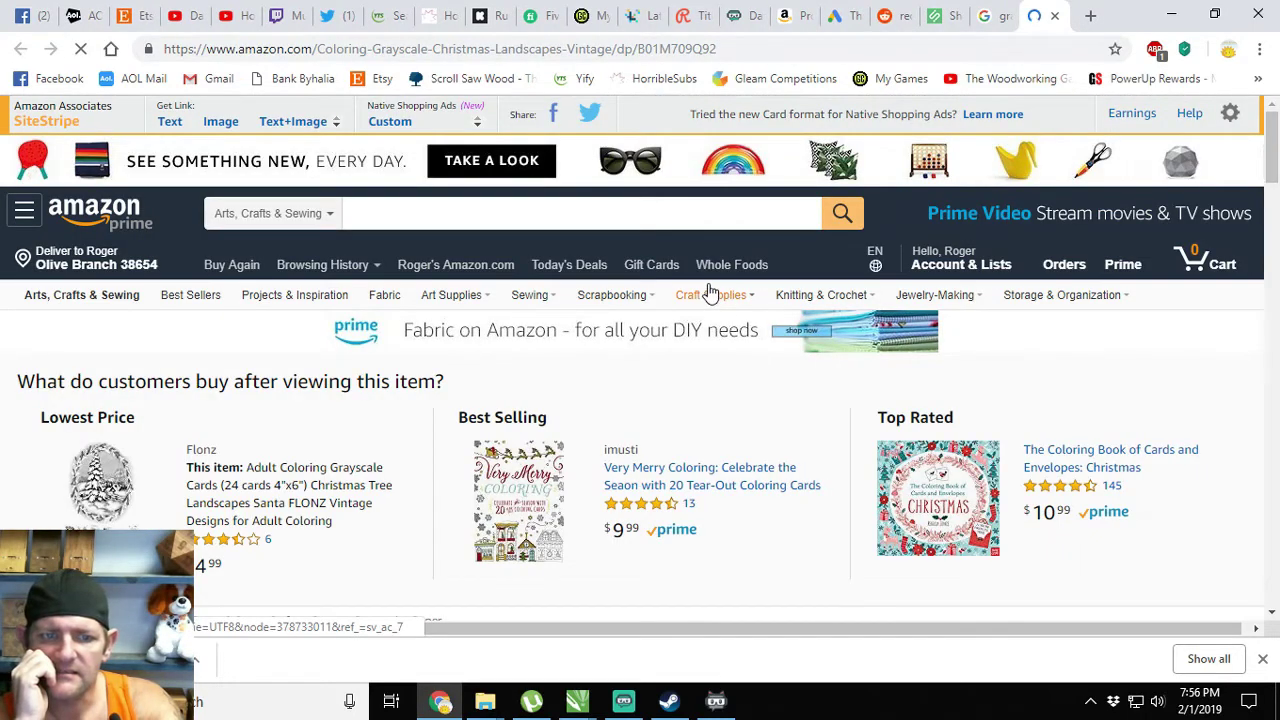
pyautogui.click(1055, 16)
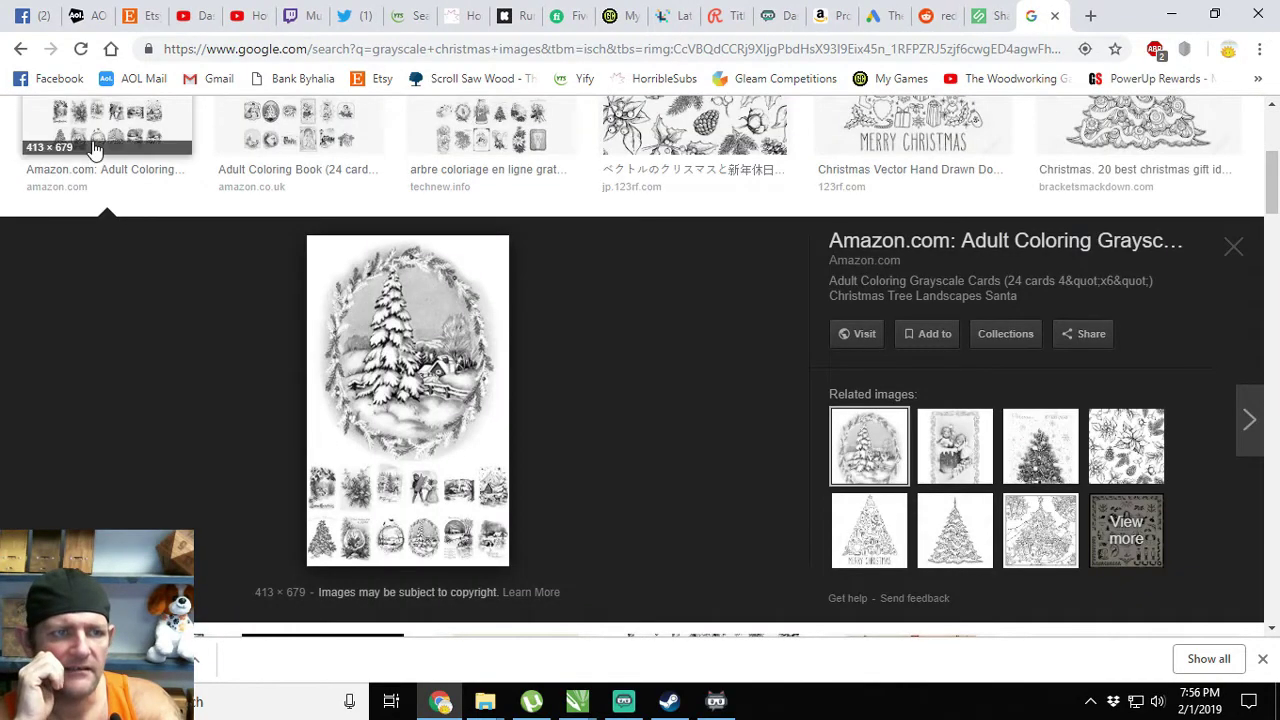
pyautogui.click(20, 49)
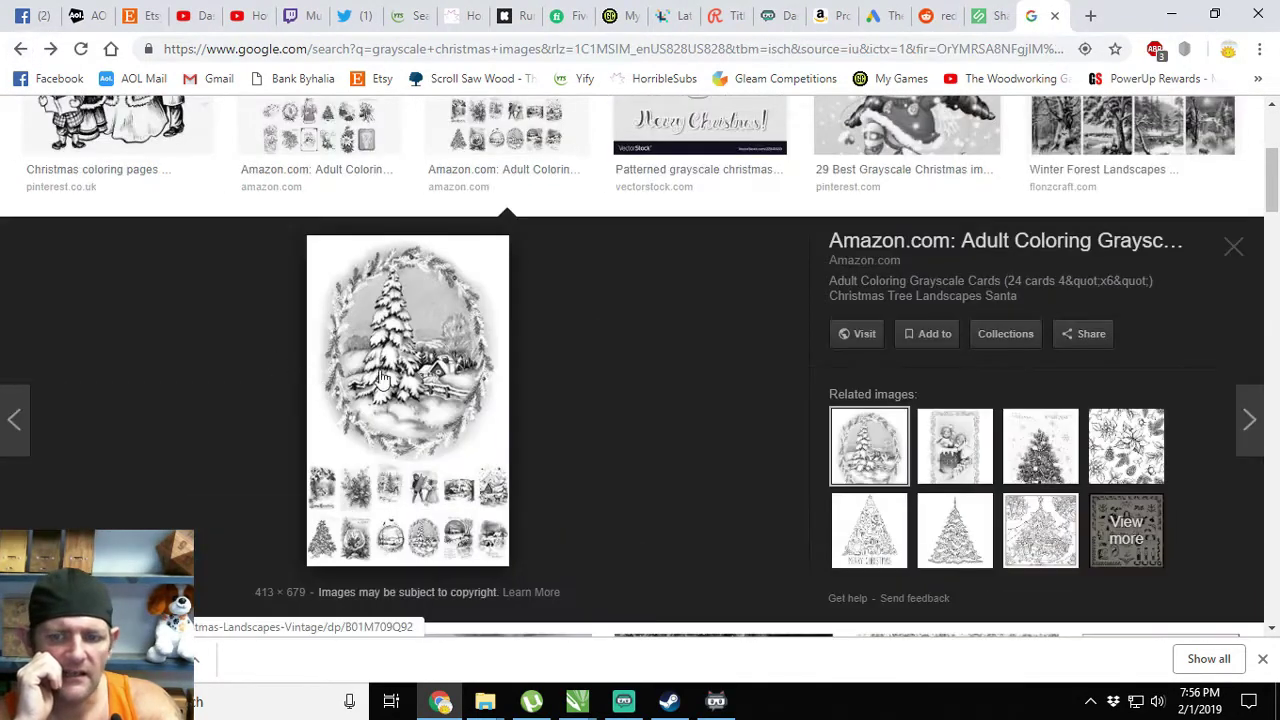
pyautogui.scroll(3, 380, 378)
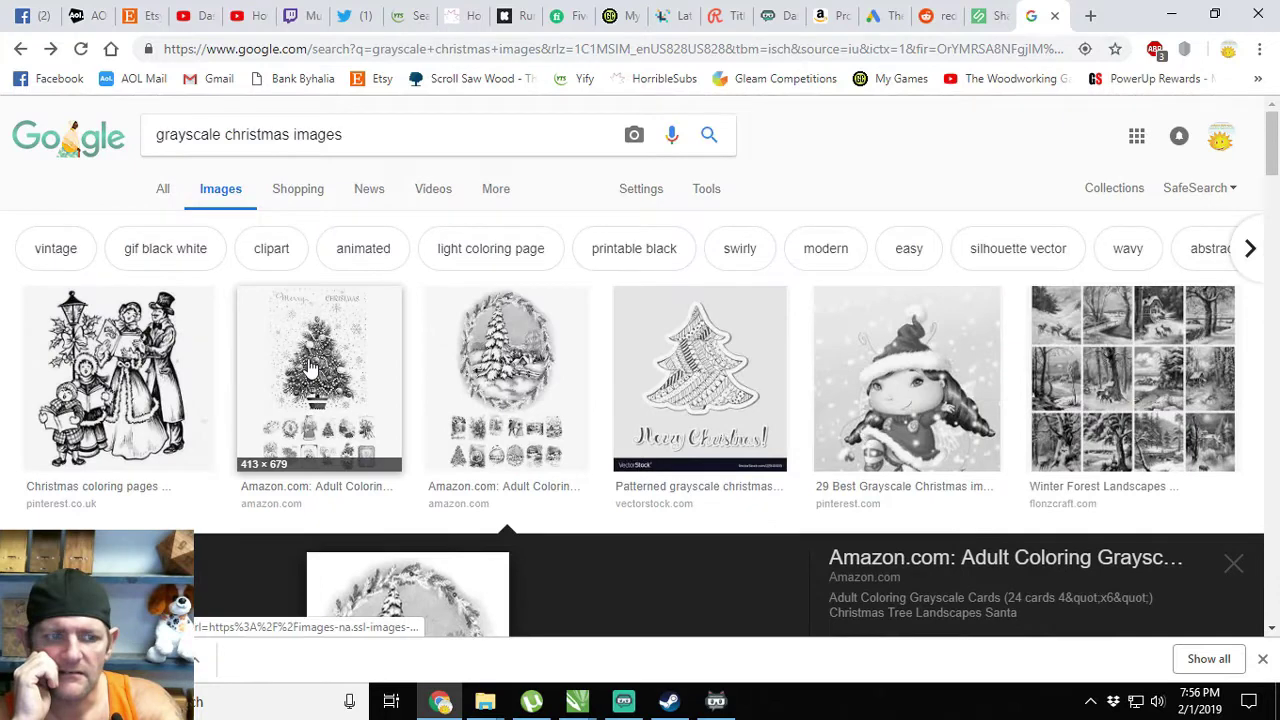
pyautogui.scroll(-2, 310, 368)
pyautogui.scroll(2, 250, 380)
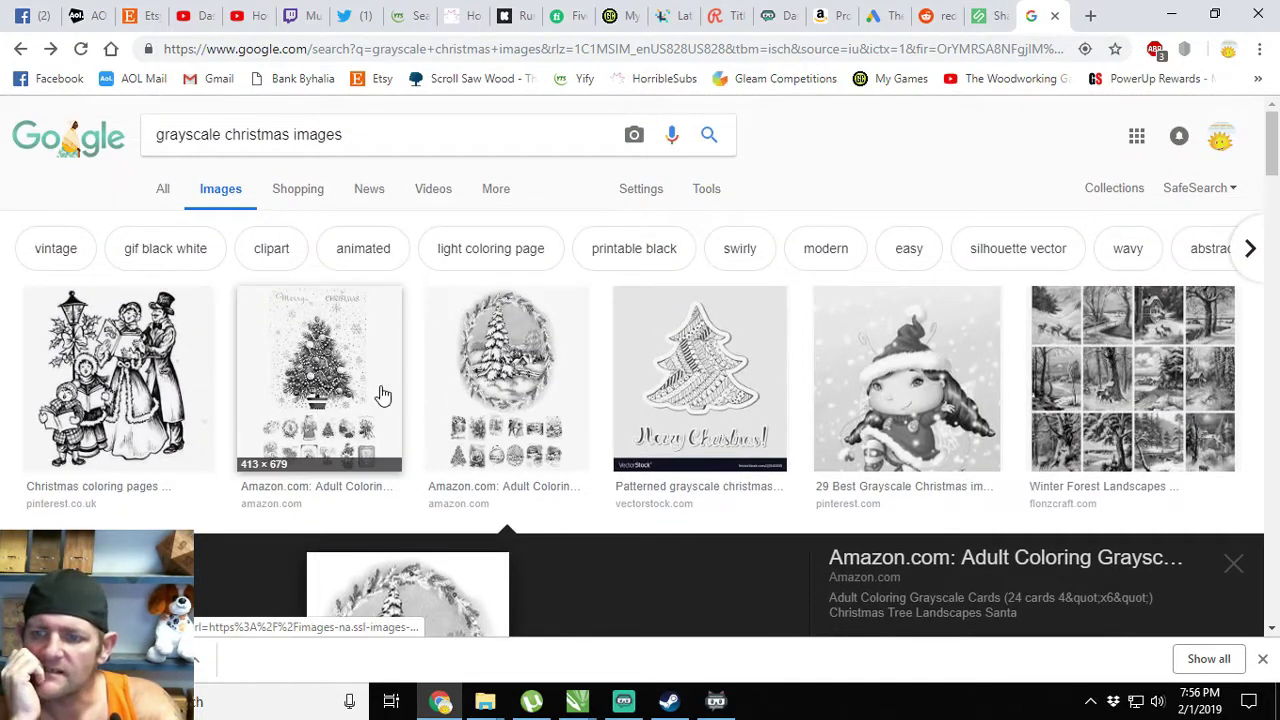
# - Preview the Winter Forest coloring calendar and browse its related images
pyautogui.click(1104, 386)
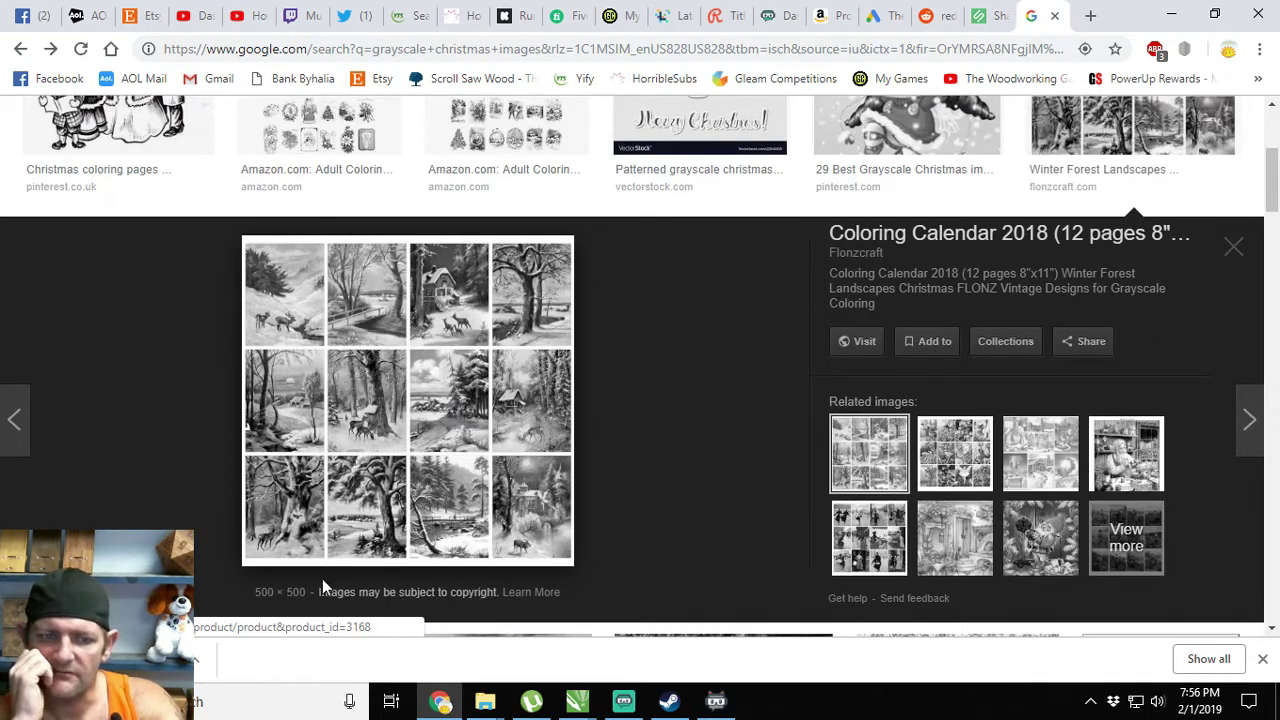
pyautogui.click(1126, 535)
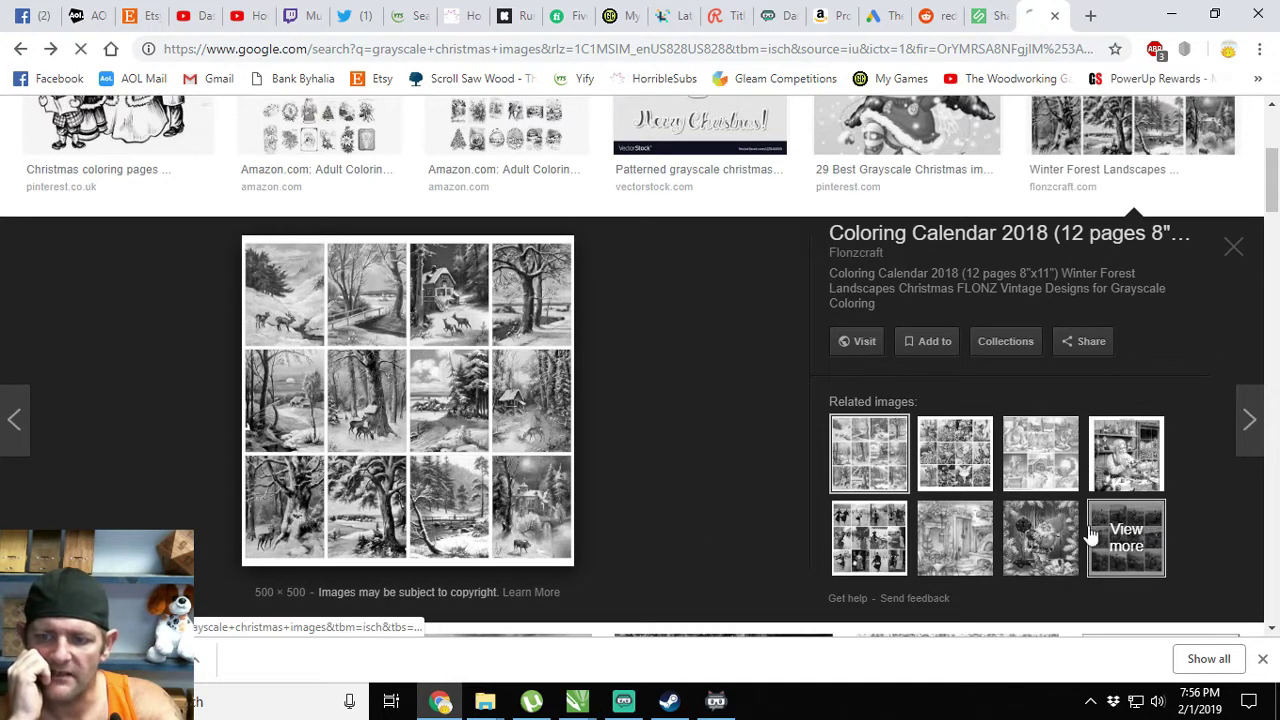
pyautogui.scroll(-2, 675, 448)
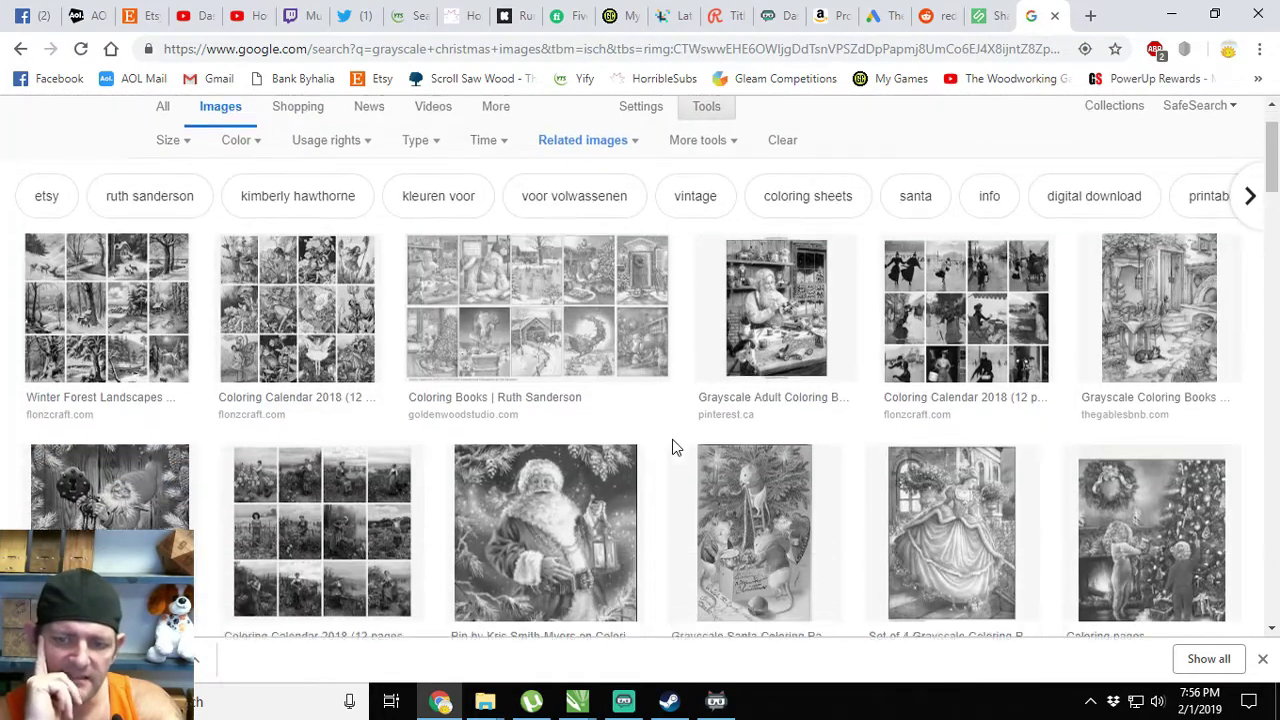
pyautogui.scroll(-2, 675, 448)
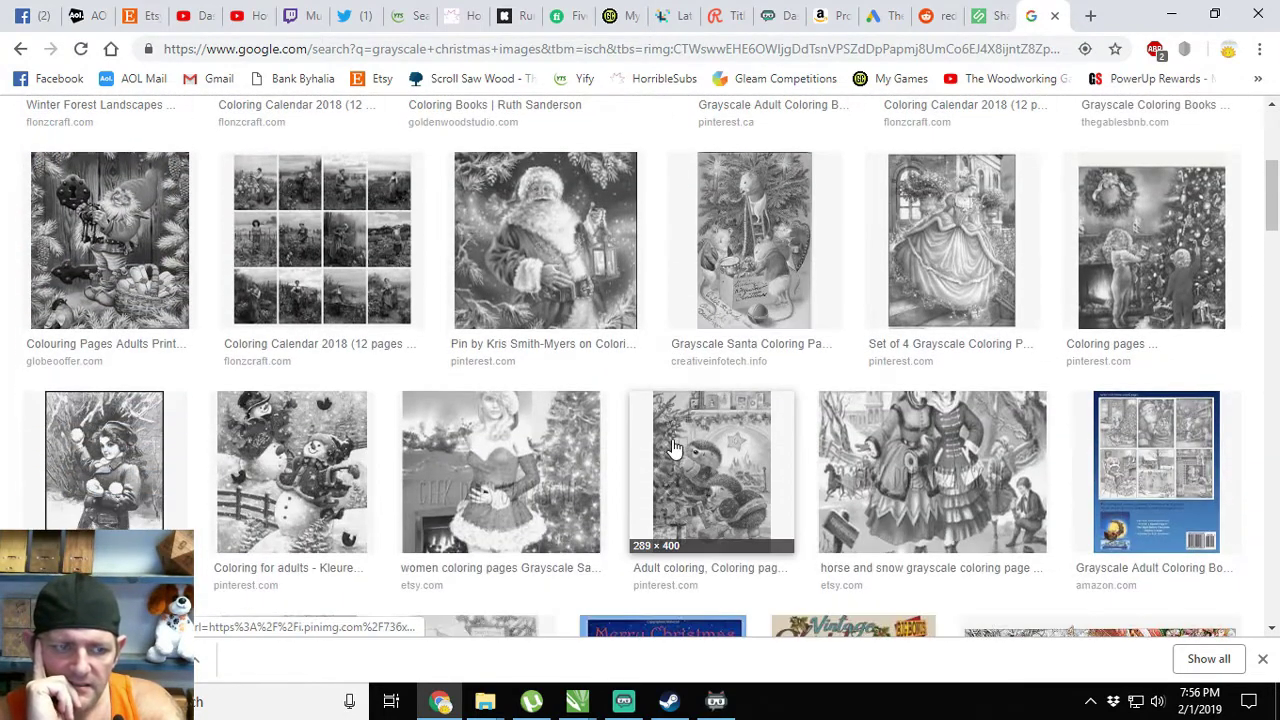
pyautogui.scroll(-4, 675, 448)
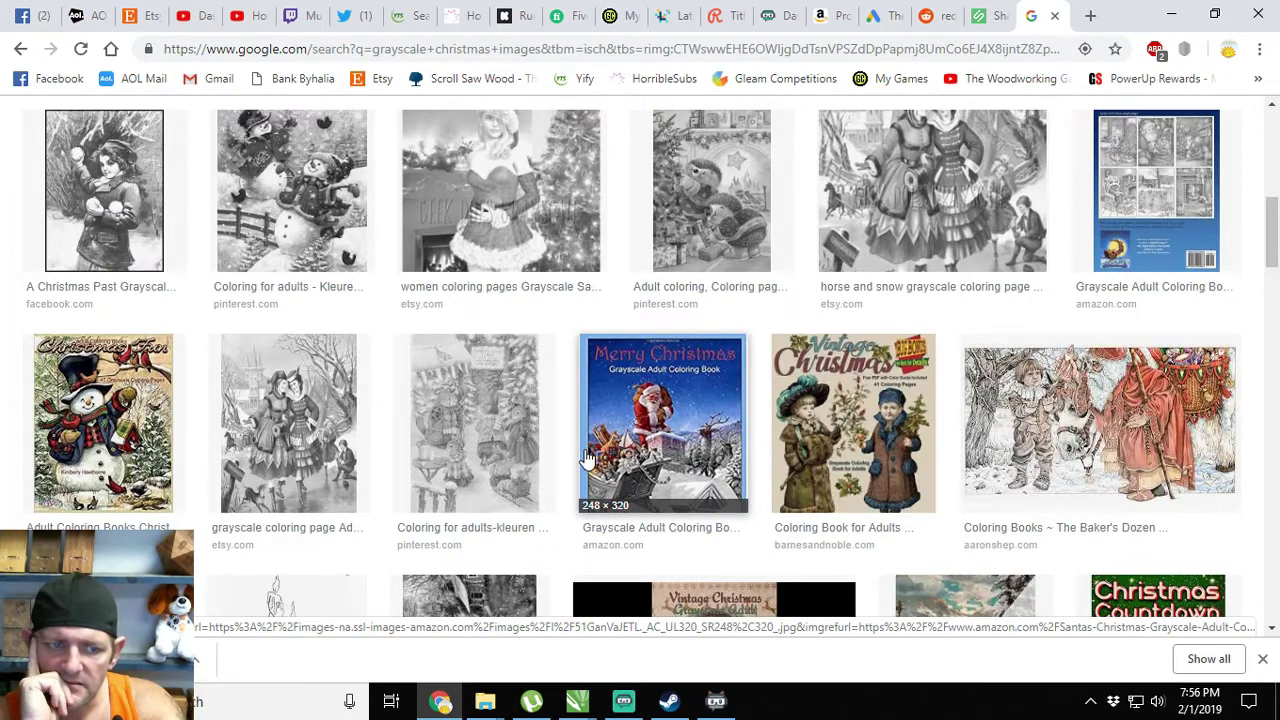
pyautogui.scroll(-1, 587, 458)
pyautogui.scroll(-3, 587, 458)
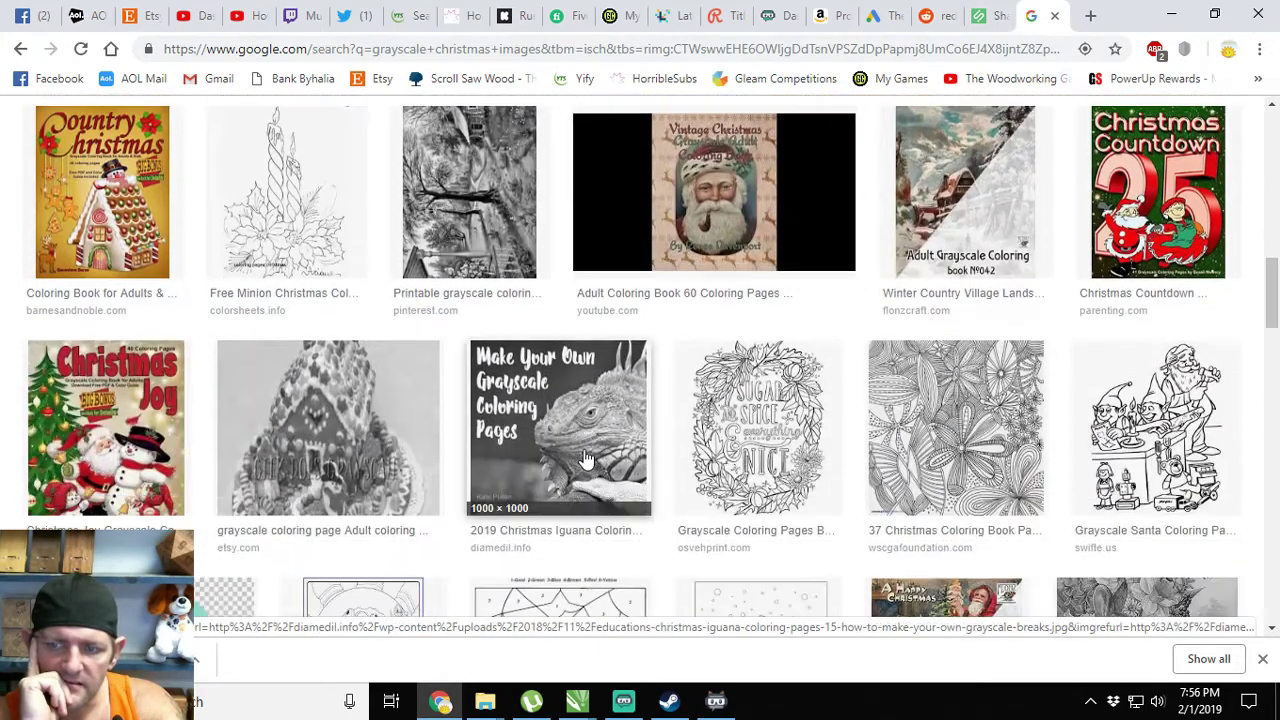
pyautogui.scroll(-2, 587, 458)
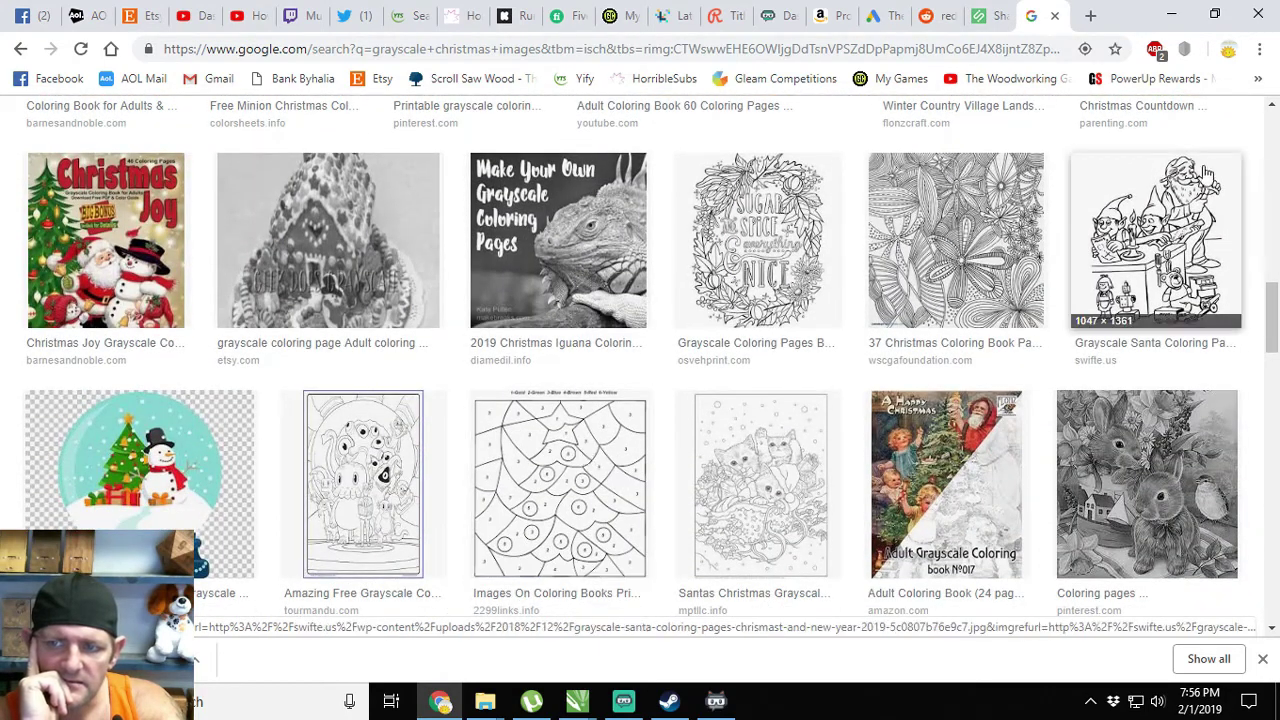
# - Save the grayscale Santa-and-elves coloring page to Downloads and close the preview
pyautogui.click(1168, 230)
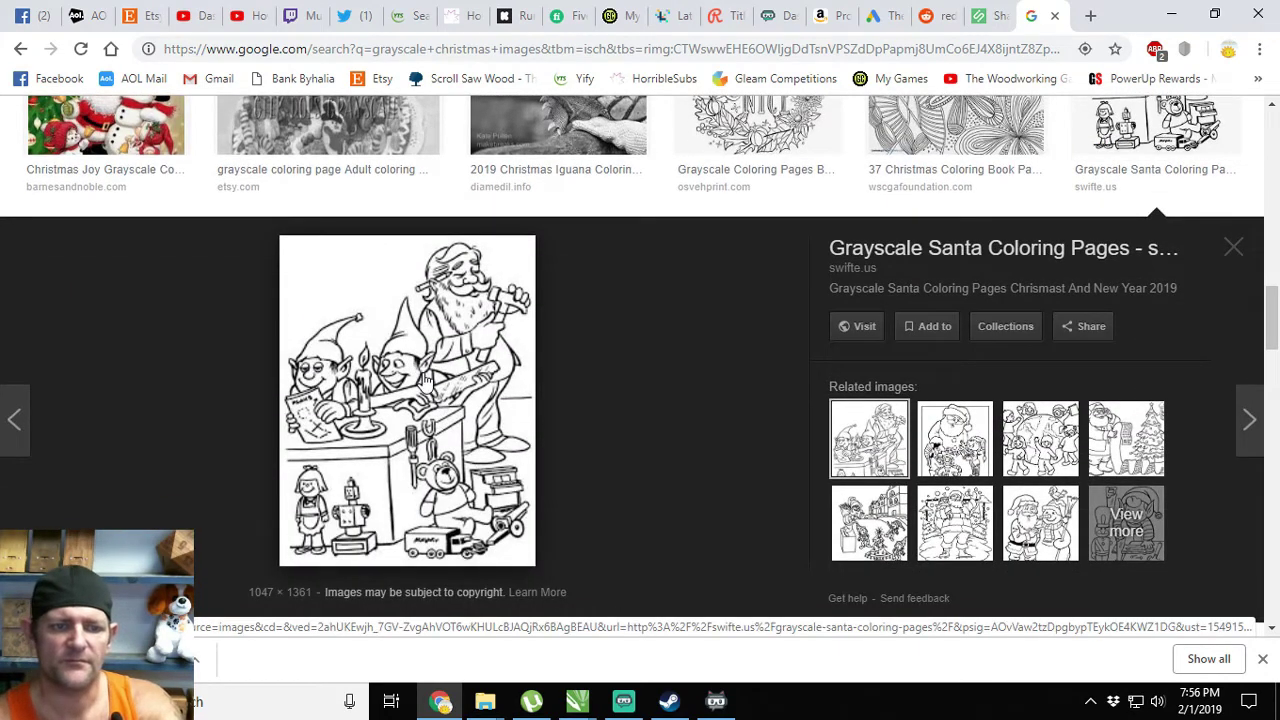
pyautogui.rightClick(424, 375)
pyautogui.click(474, 538)
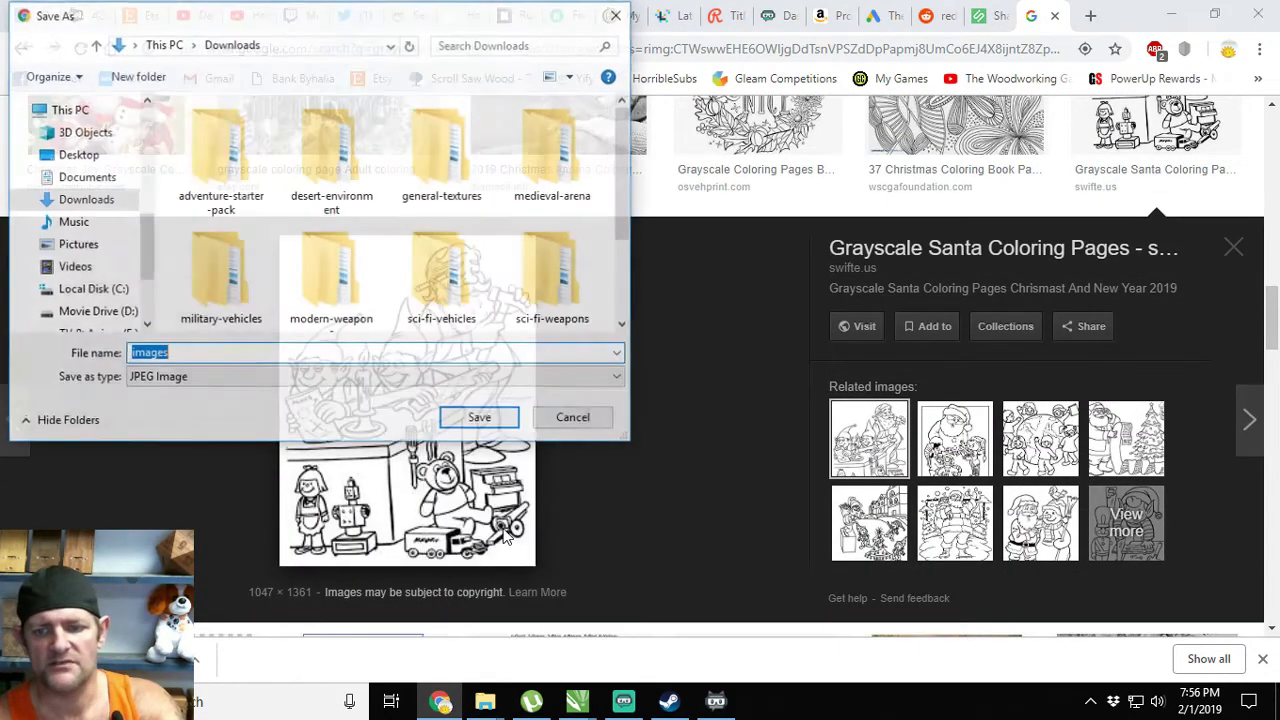
pyautogui.click(482, 420)
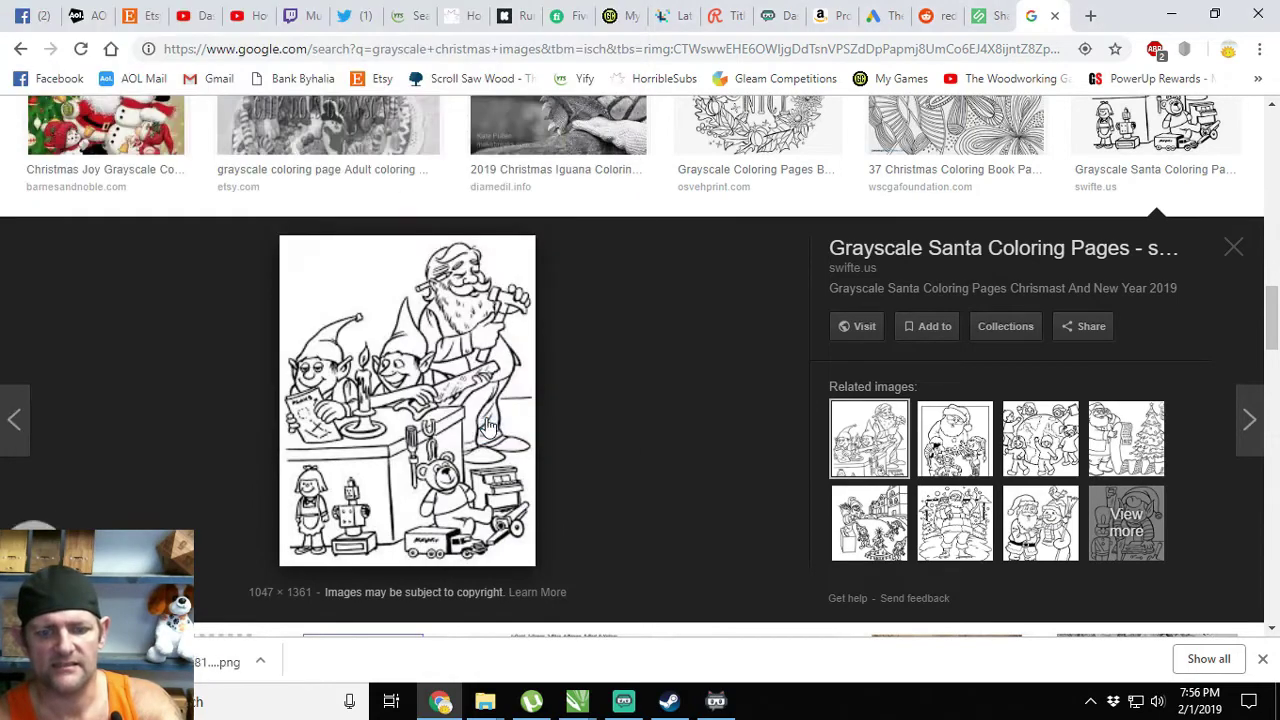
pyautogui.click(1232, 252)
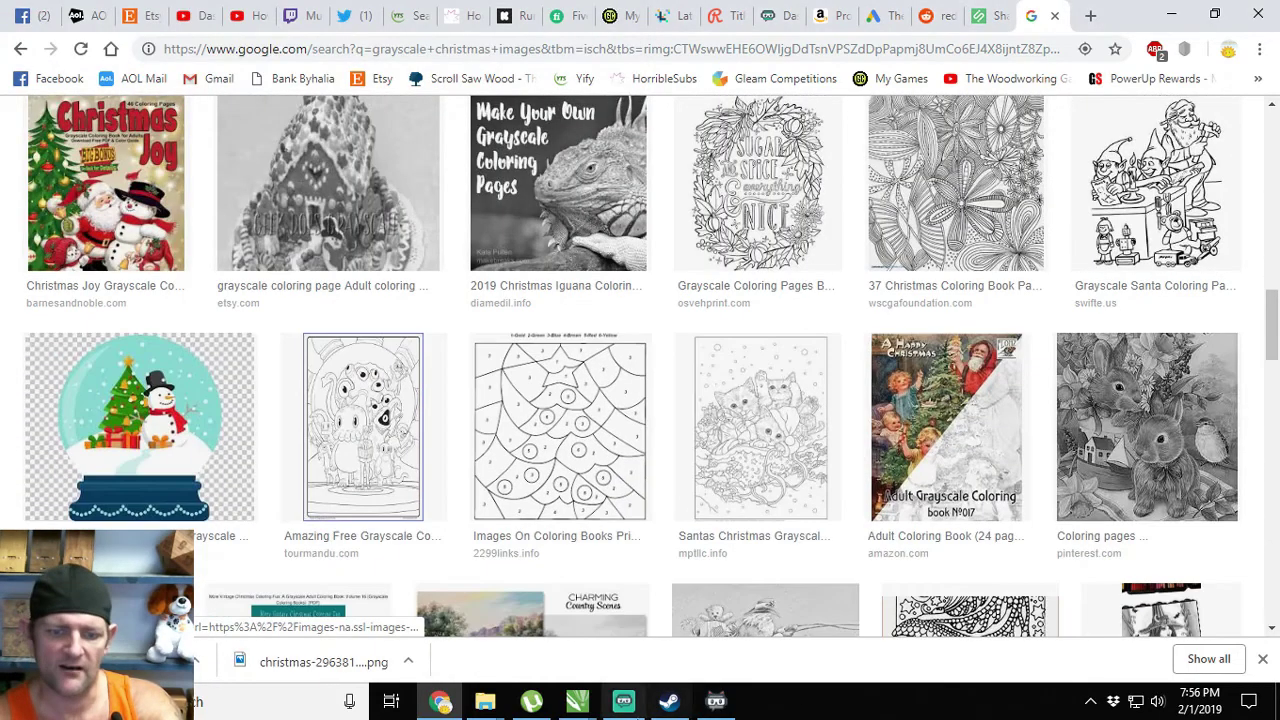
pyautogui.click(715, 703)
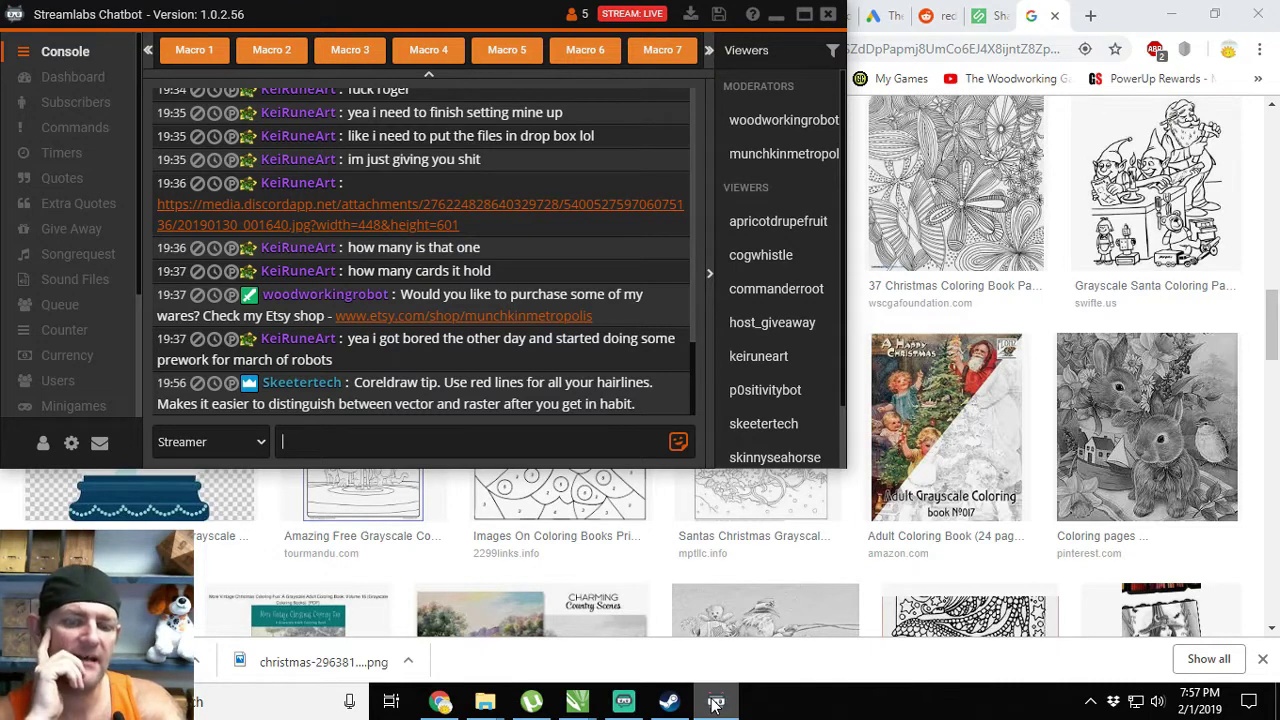
pyautogui.click(716, 704)
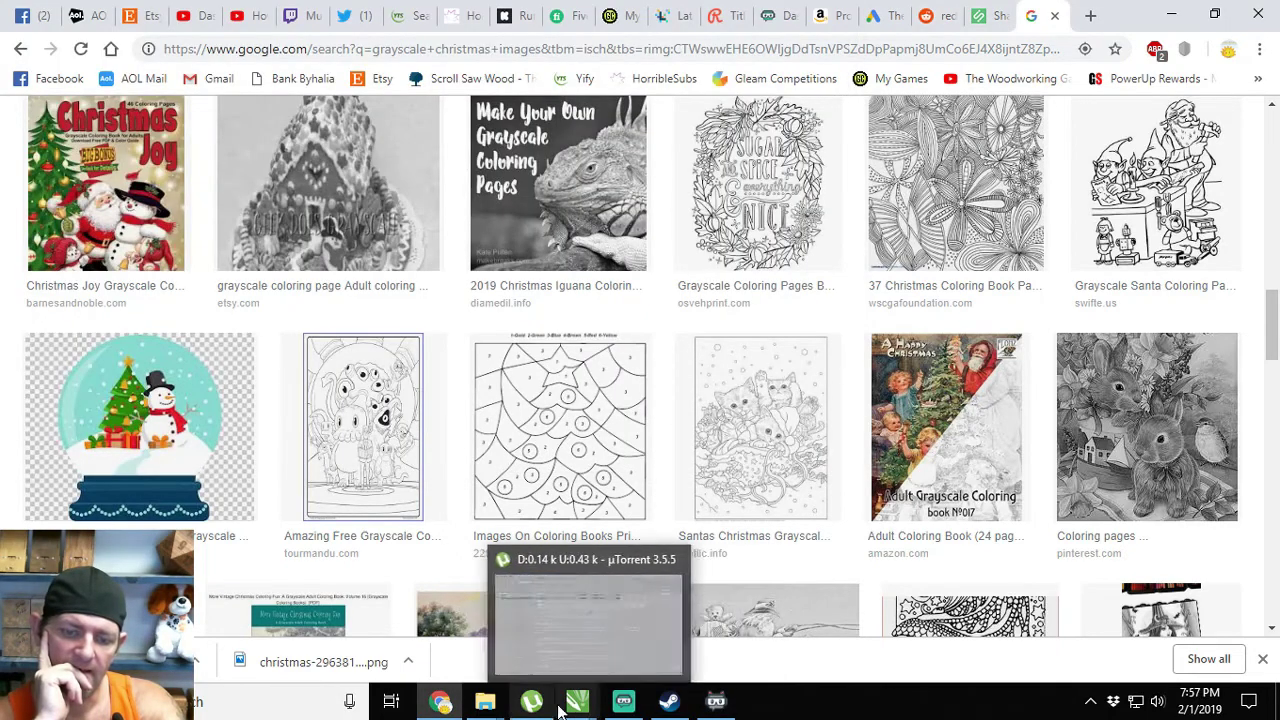
# - Bring up the Clam Box ornament layout and select the right ornament's clipped circle
pyautogui.moveTo(585, 701)
pyautogui.click(672, 660)
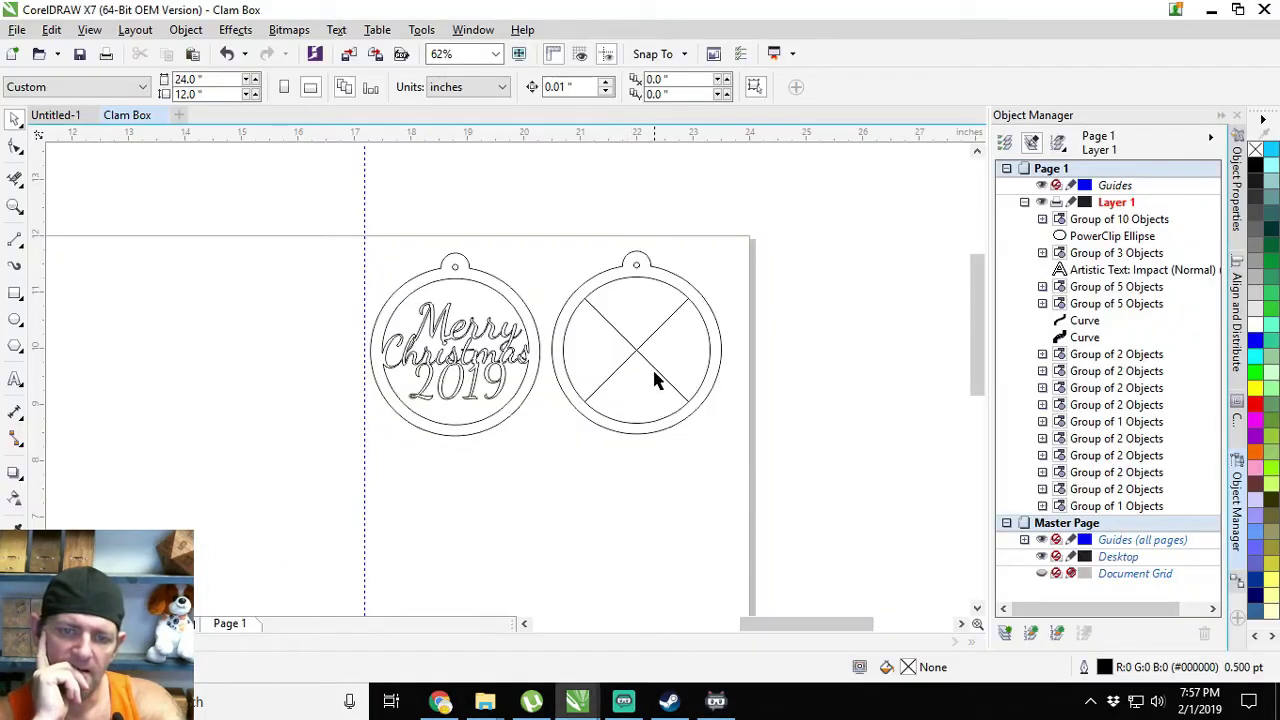
pyautogui.scroll(2, 654, 376)
pyautogui.click(707, 450)
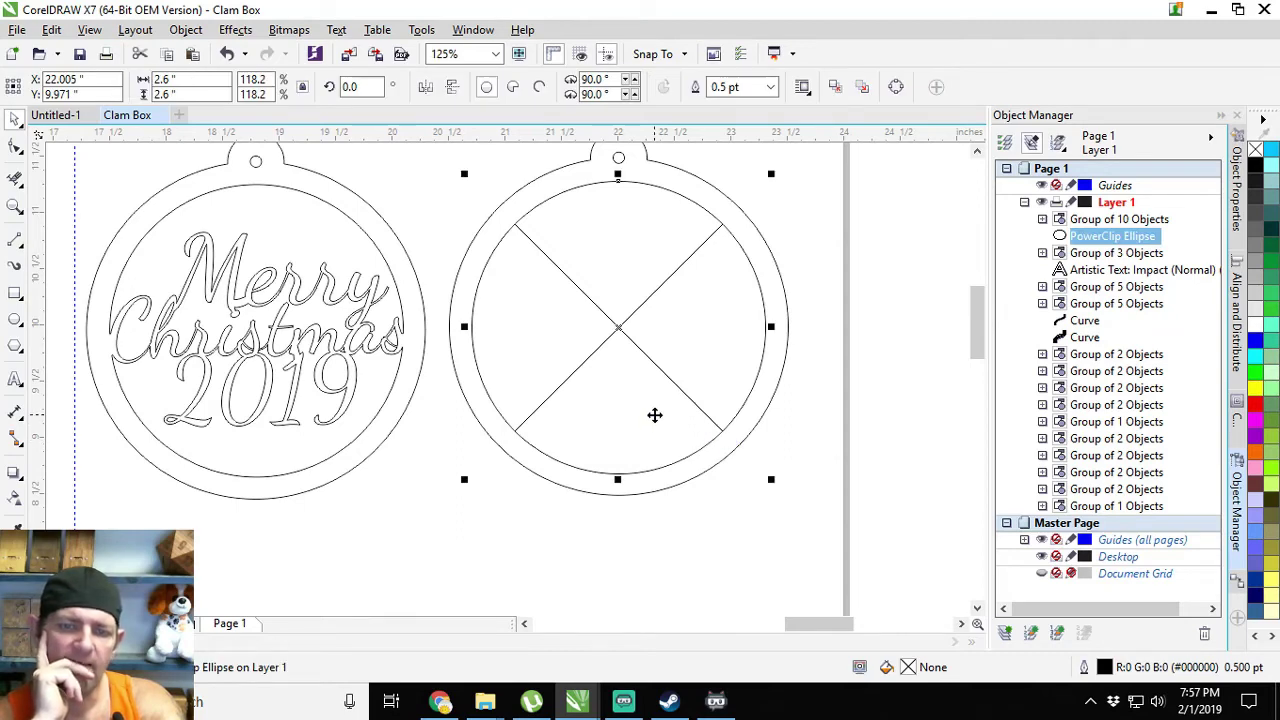
pyautogui.scroll(-2, 654, 415)
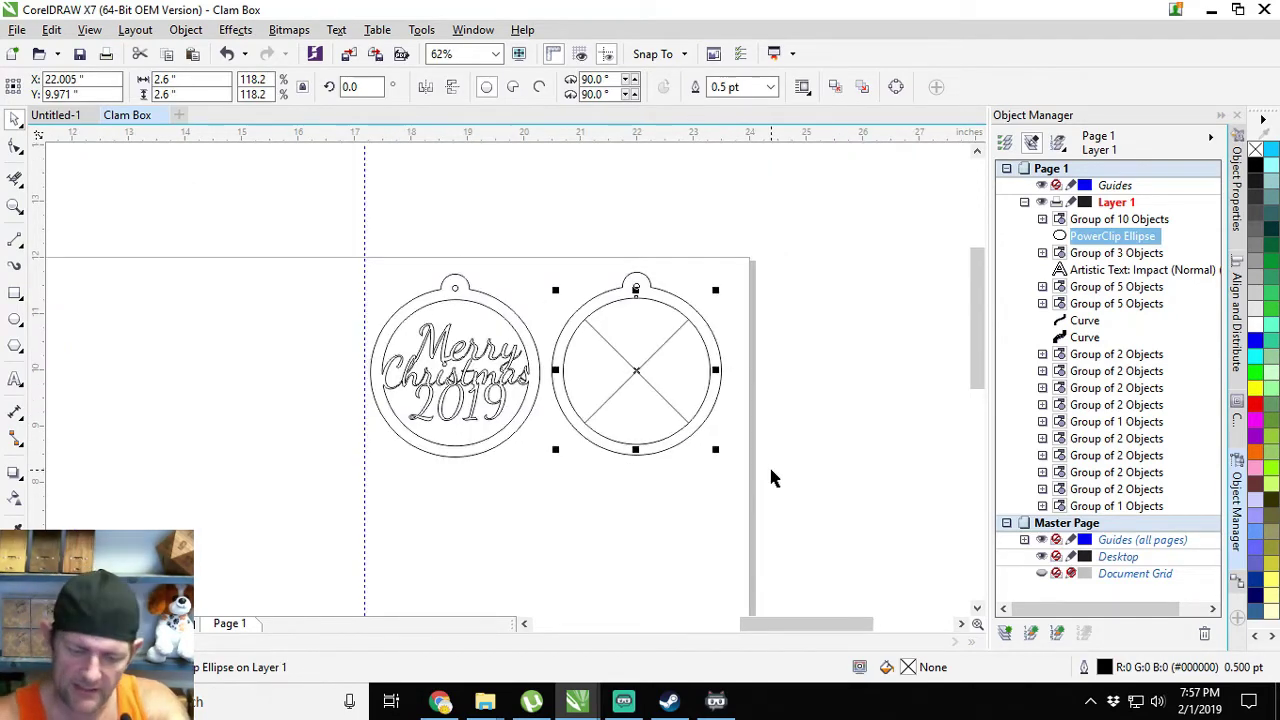
# - Import the saved Santa coloring image, then discard it as too small
pyautogui.hotkey('ctrl', 'i')
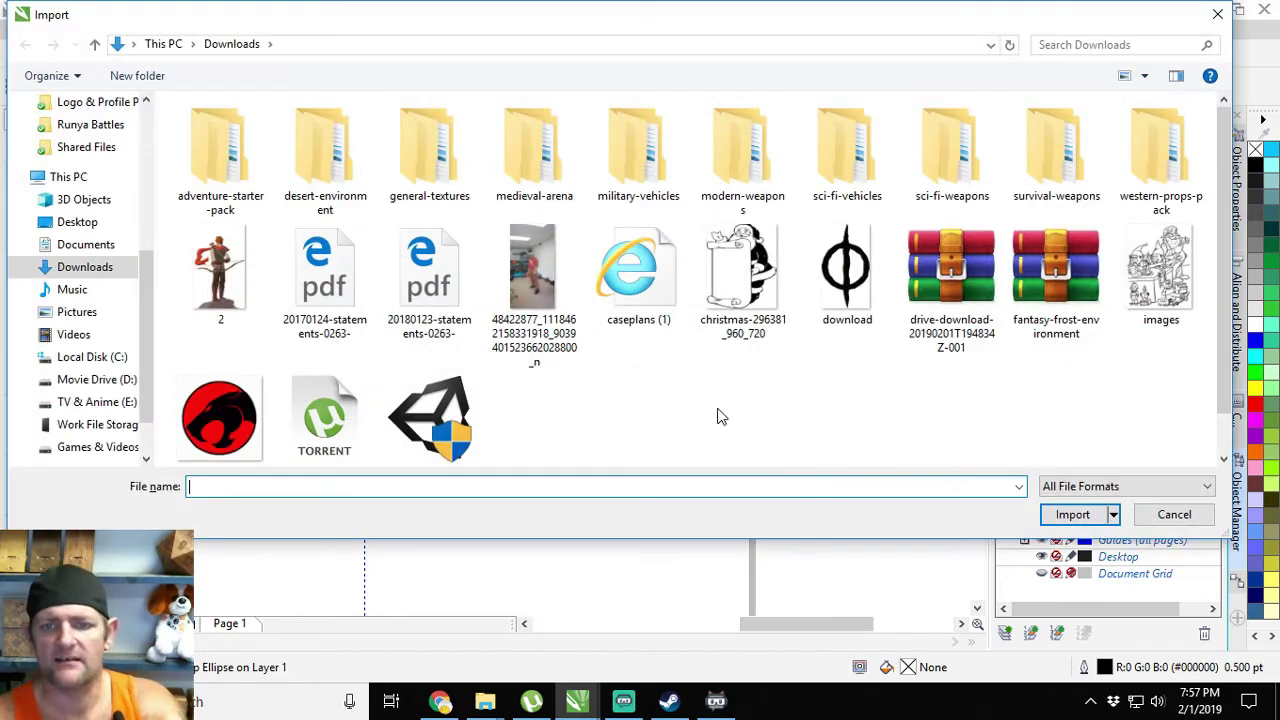
pyautogui.doubleClick(1158, 268)
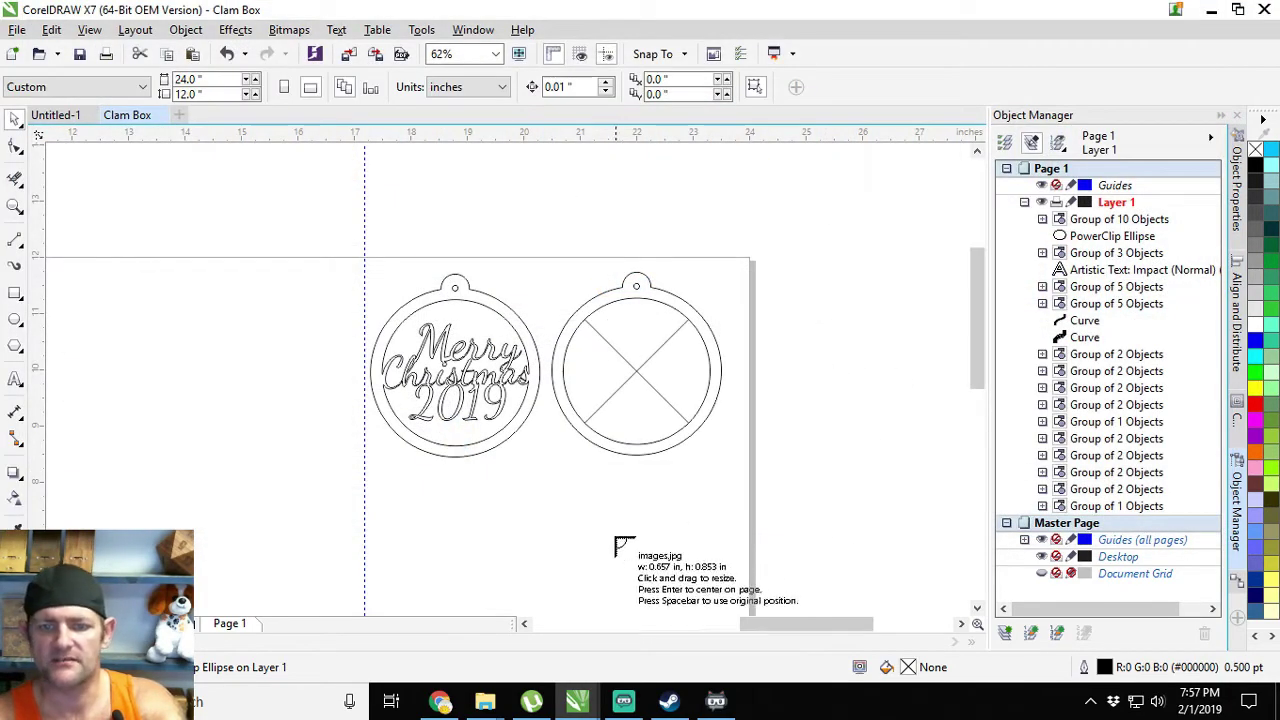
pyautogui.click(585, 490)
pyautogui.scroll(6, 600, 515)
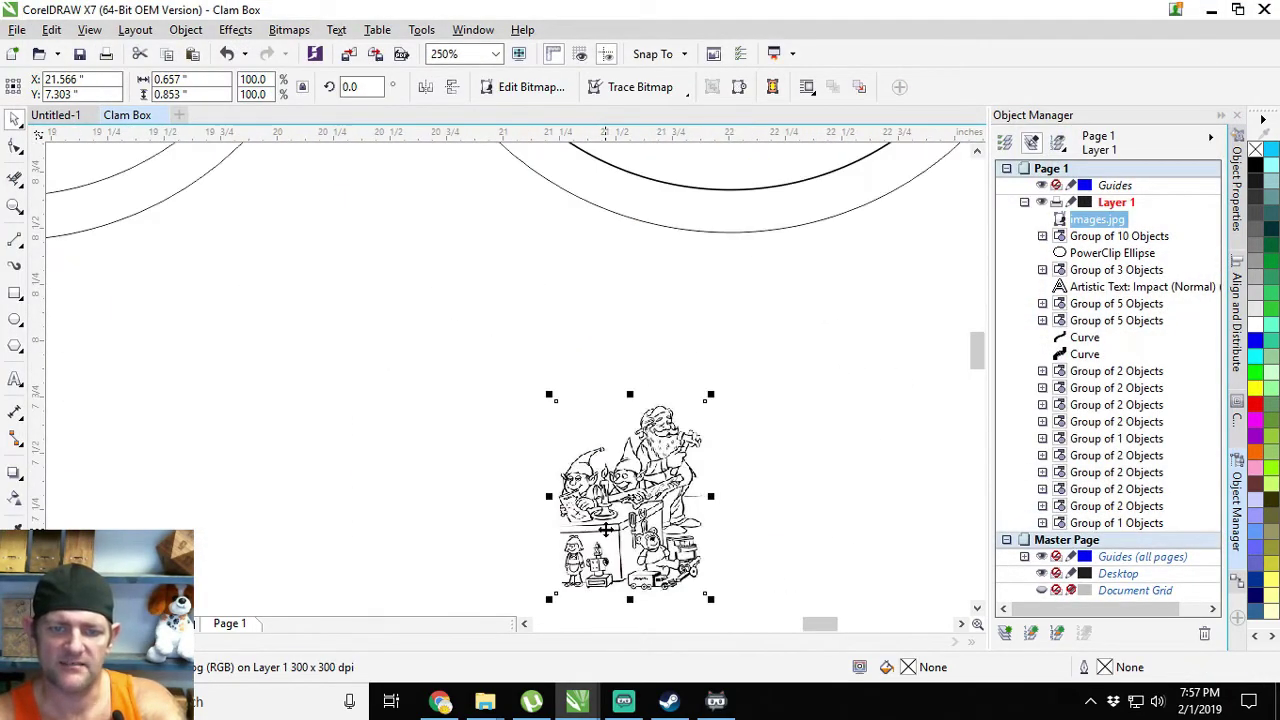
pyautogui.scroll(4, 605, 530)
pyautogui.scroll(-12, 605, 530)
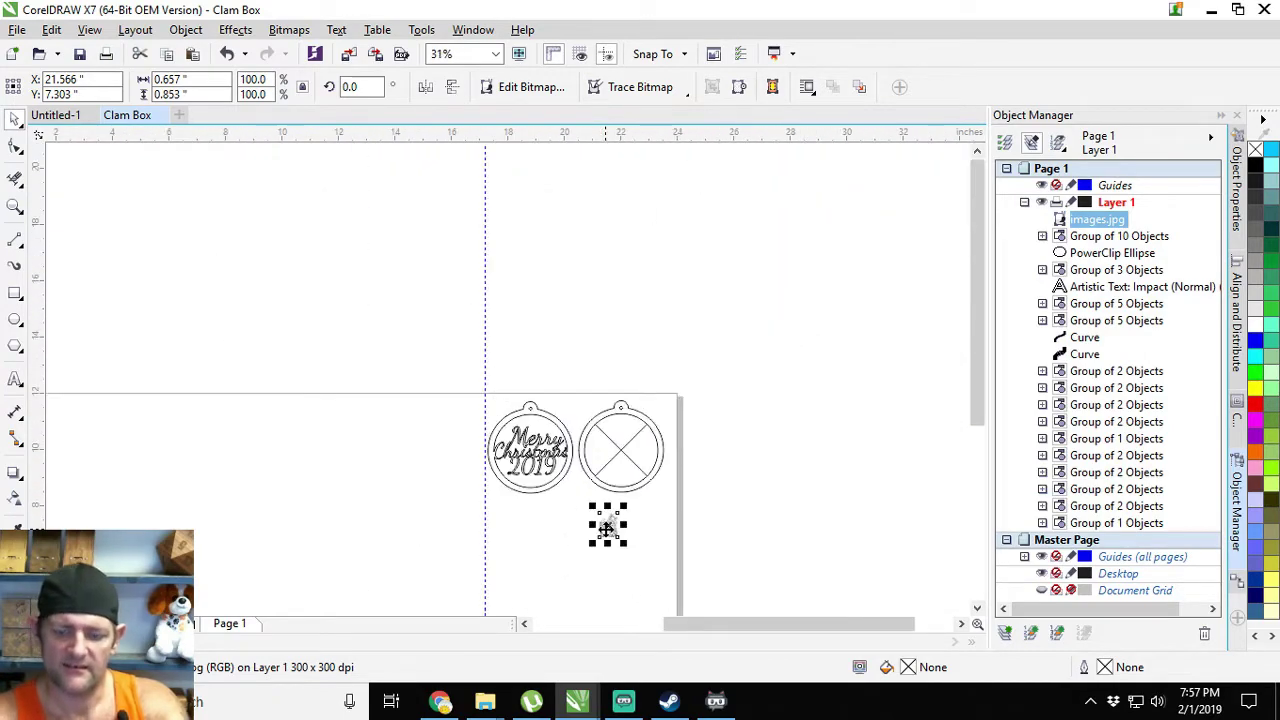
pyautogui.press('Escape')
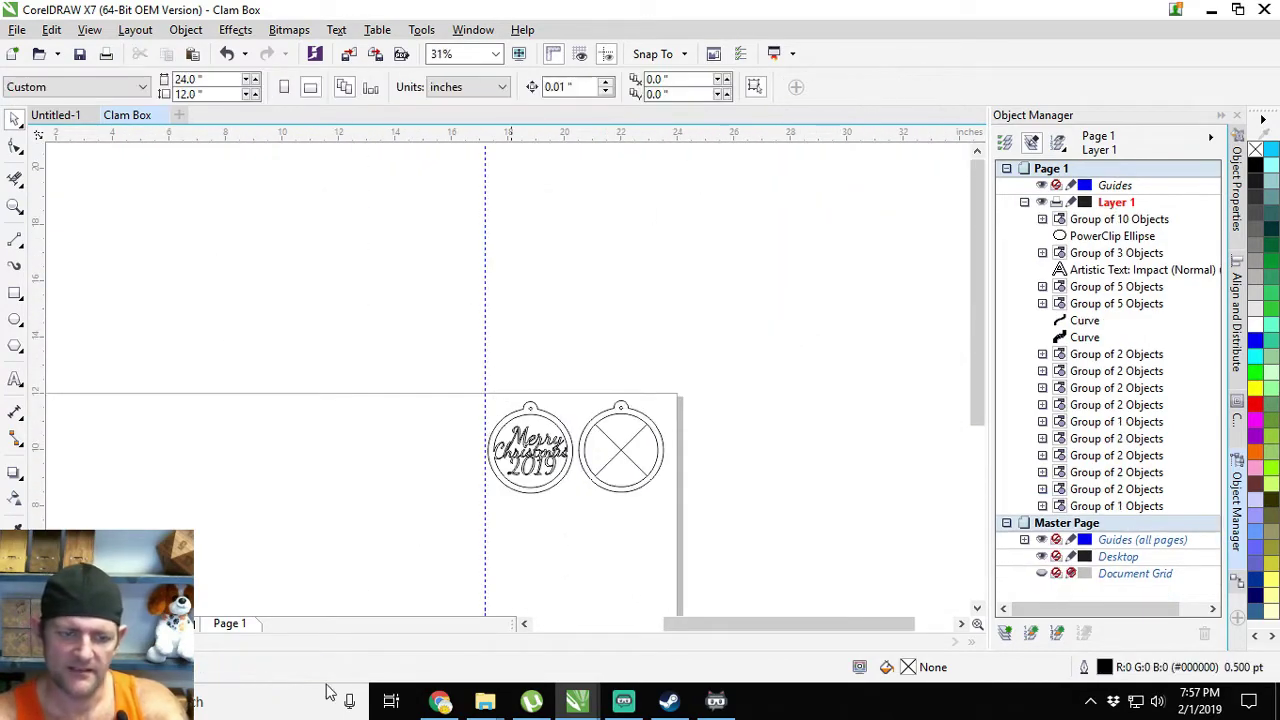
# - Preview the Santas Christmas Grayscale kitten page and check its source site
pyautogui.click(440, 700)
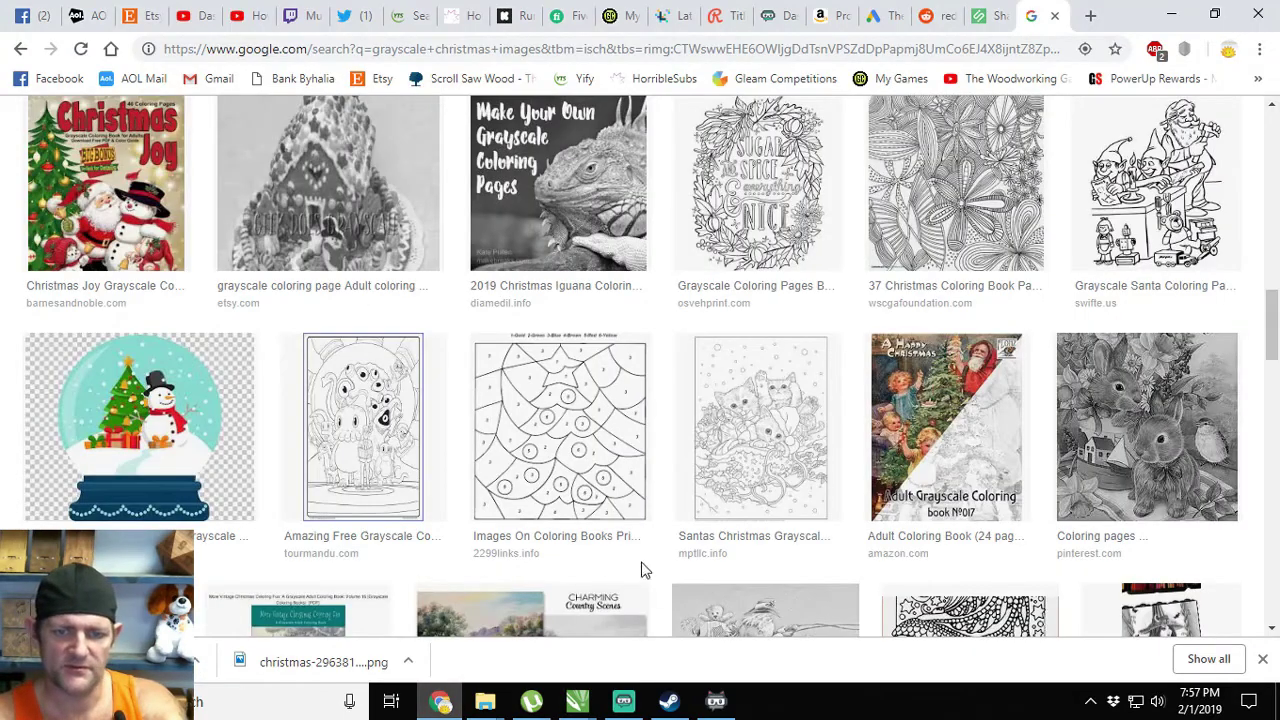
pyautogui.click(741, 429)
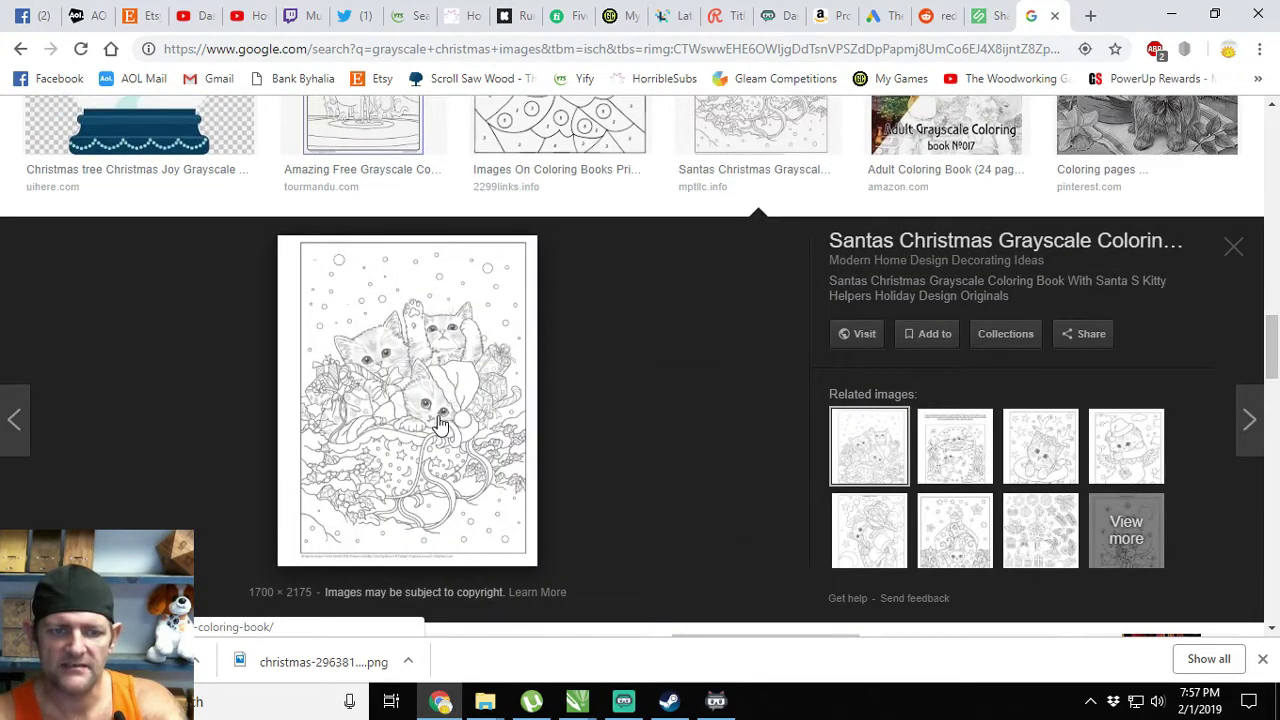
pyautogui.click(440, 424)
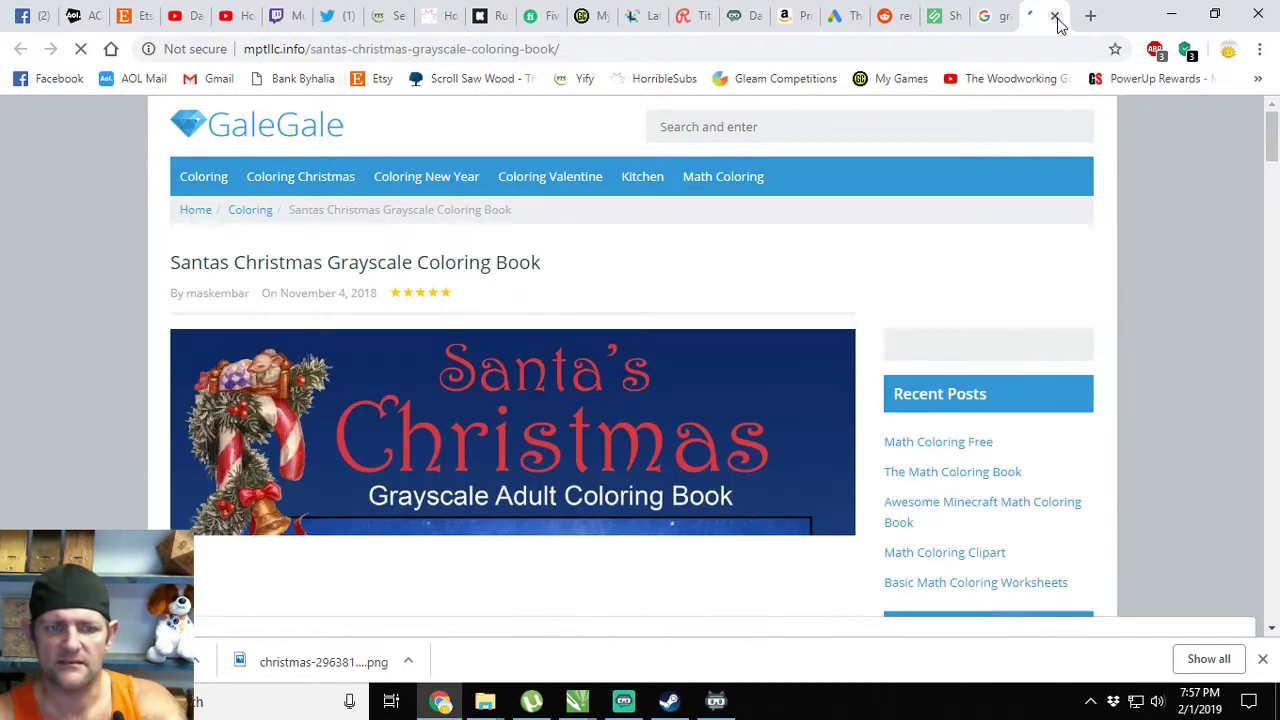
pyautogui.click(1056, 17)
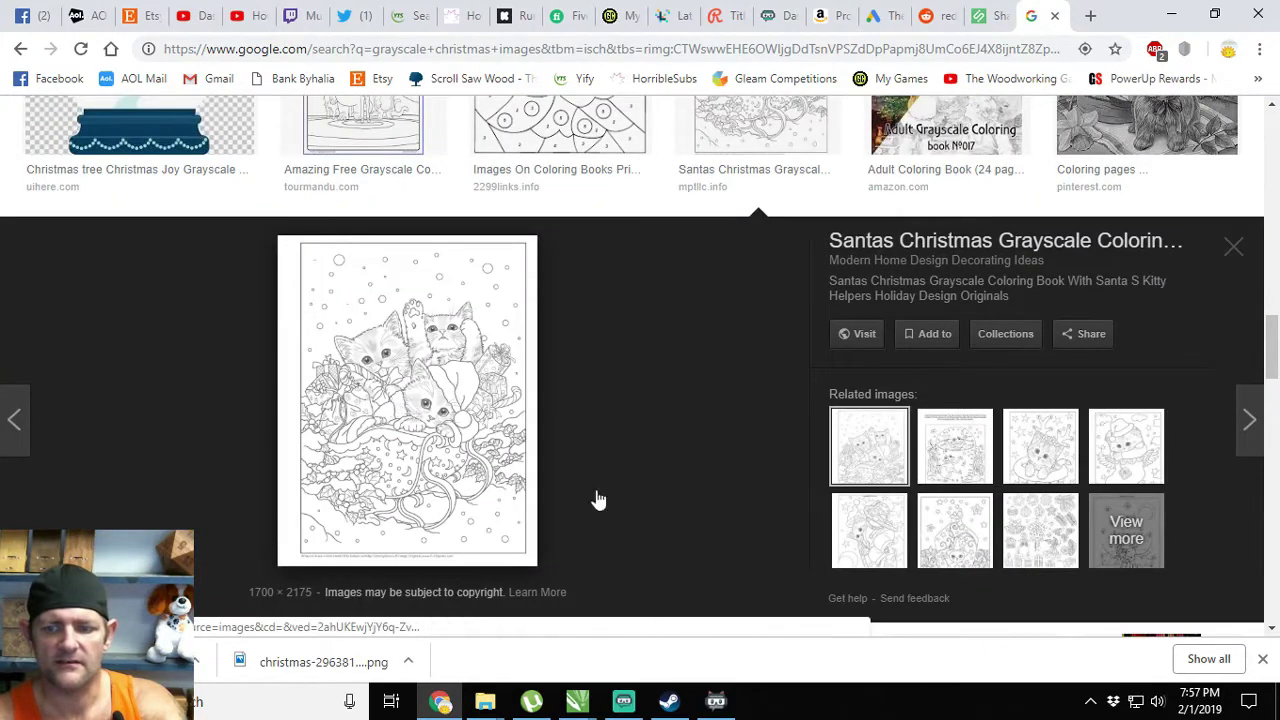
# - Save the related Kitty Helpers Holiday Coloring page to Downloads
pyautogui.click(1123, 528)
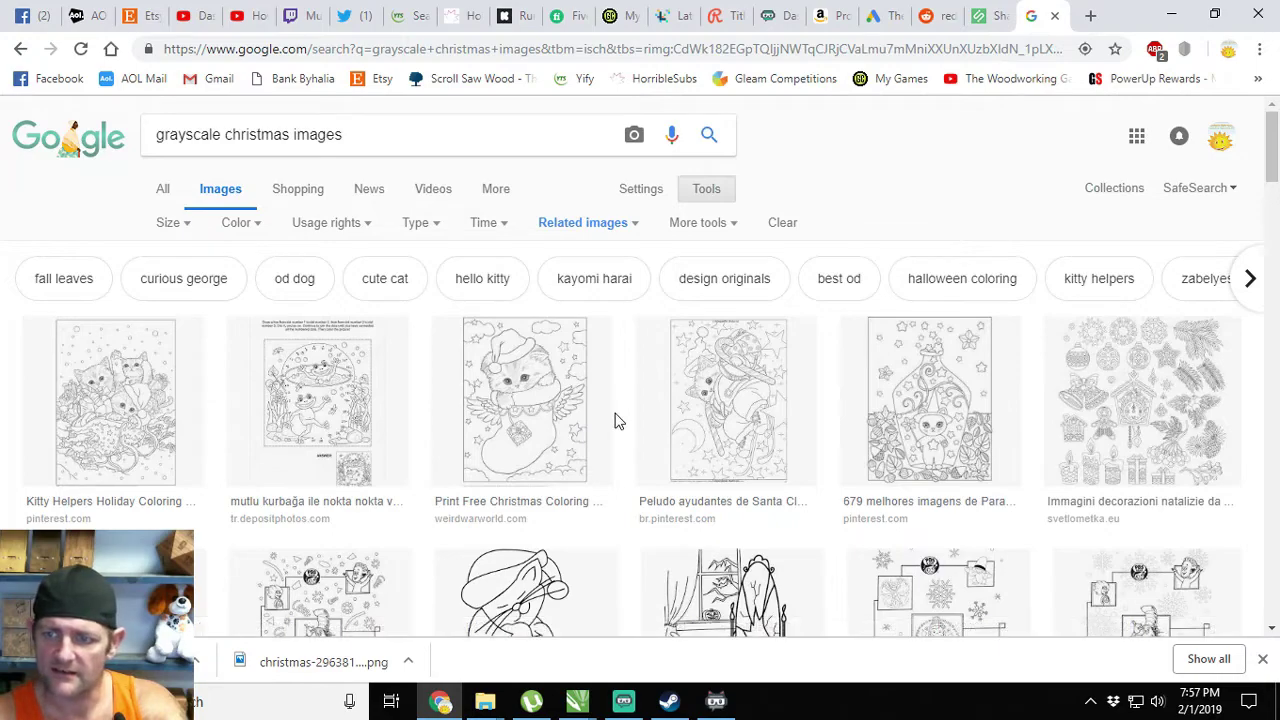
pyautogui.scroll(-2, 614, 420)
pyautogui.scroll(2, 150, 400)
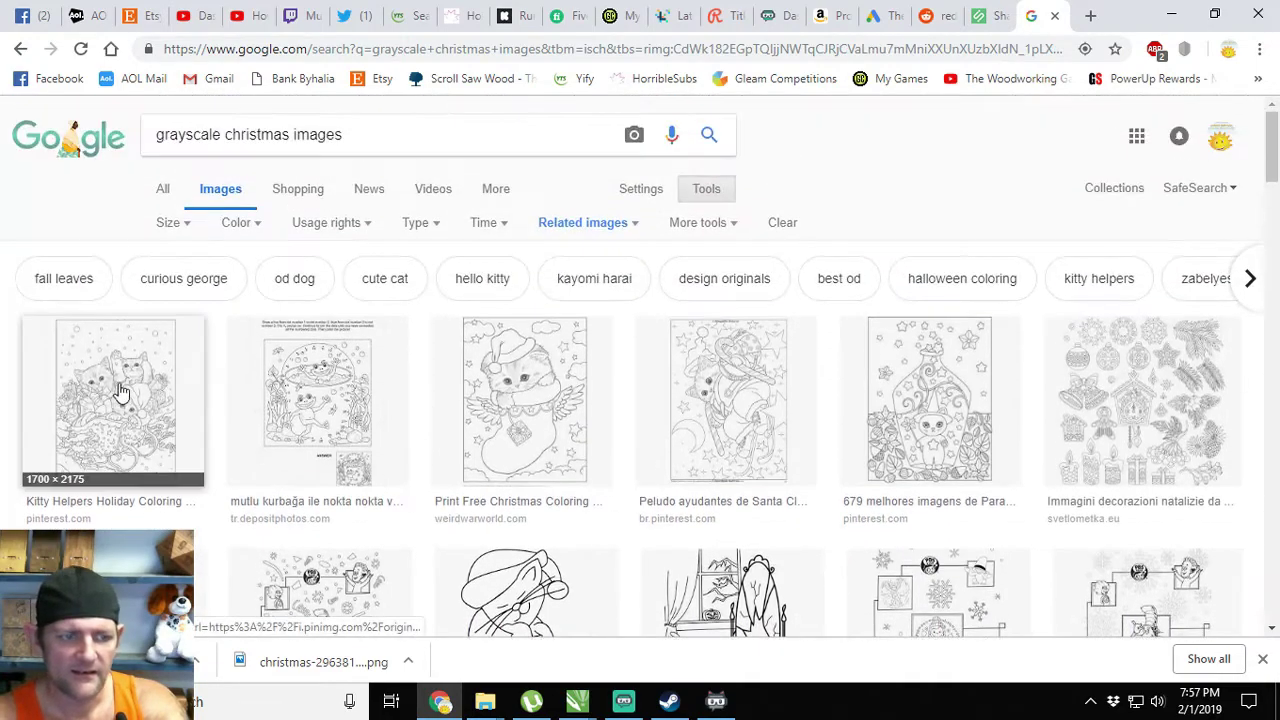
pyautogui.click(115, 404)
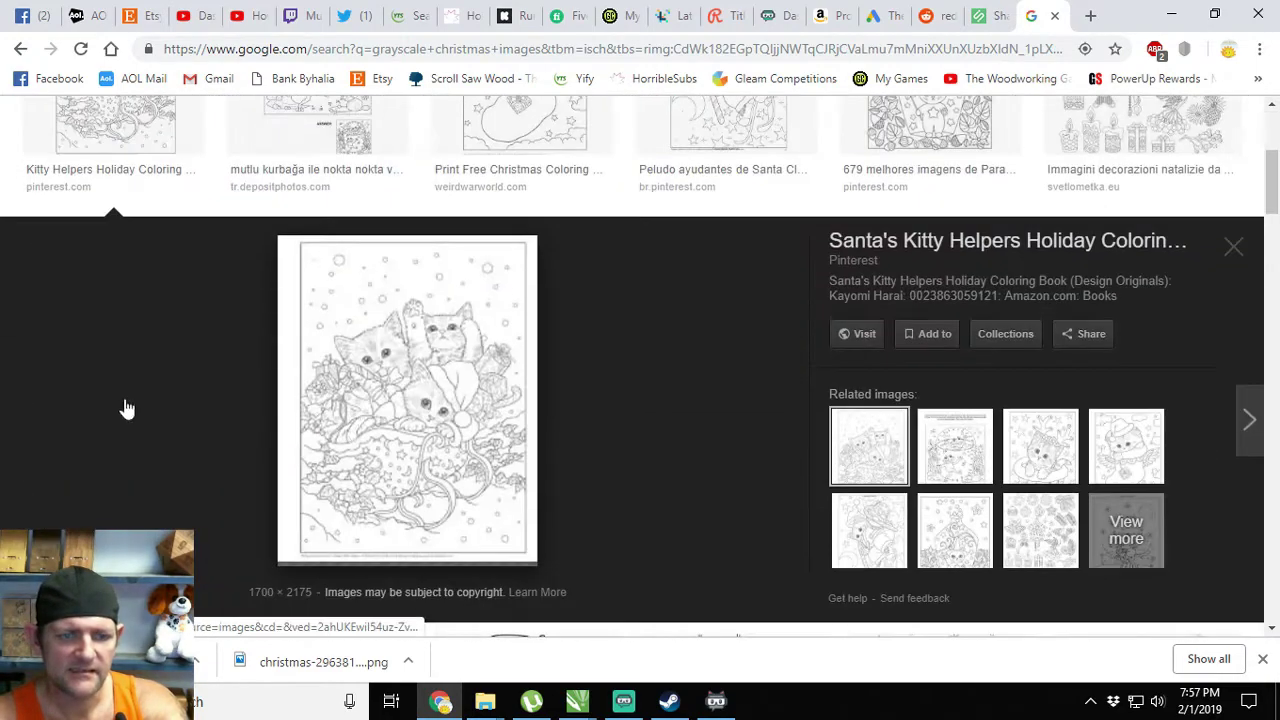
pyautogui.rightClick(423, 394)
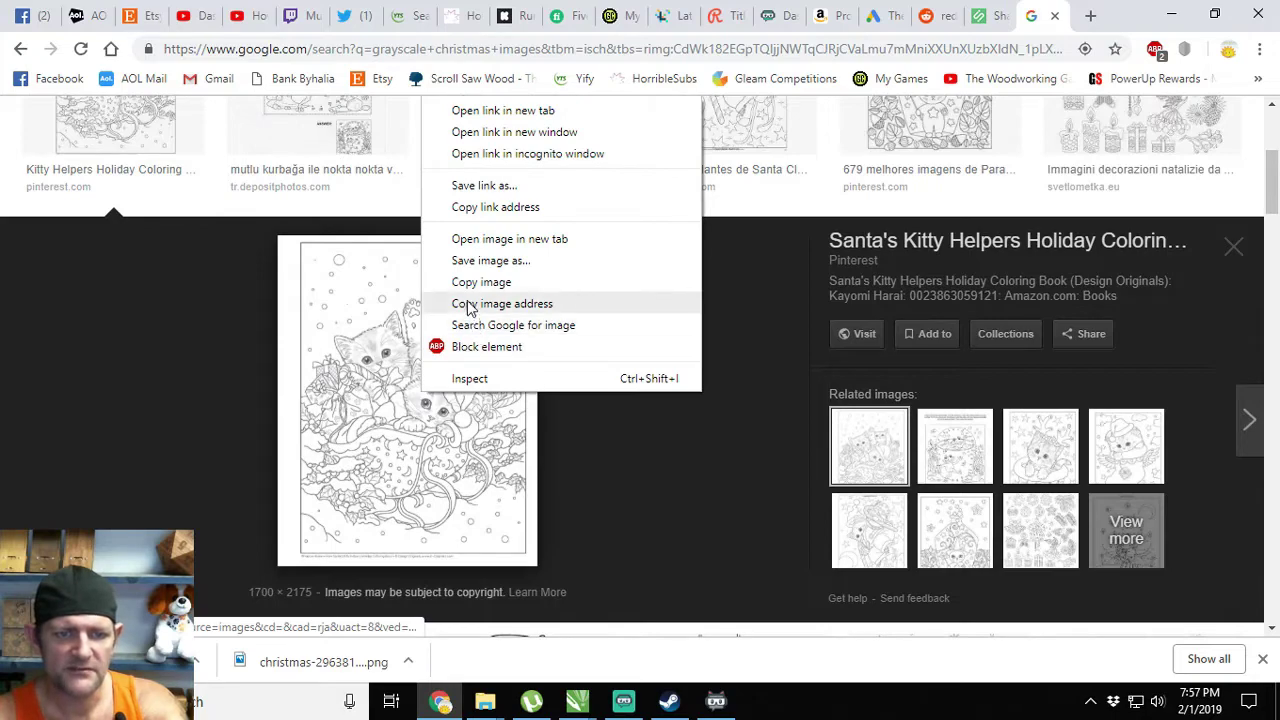
pyautogui.click(462, 261)
pyautogui.click(478, 416)
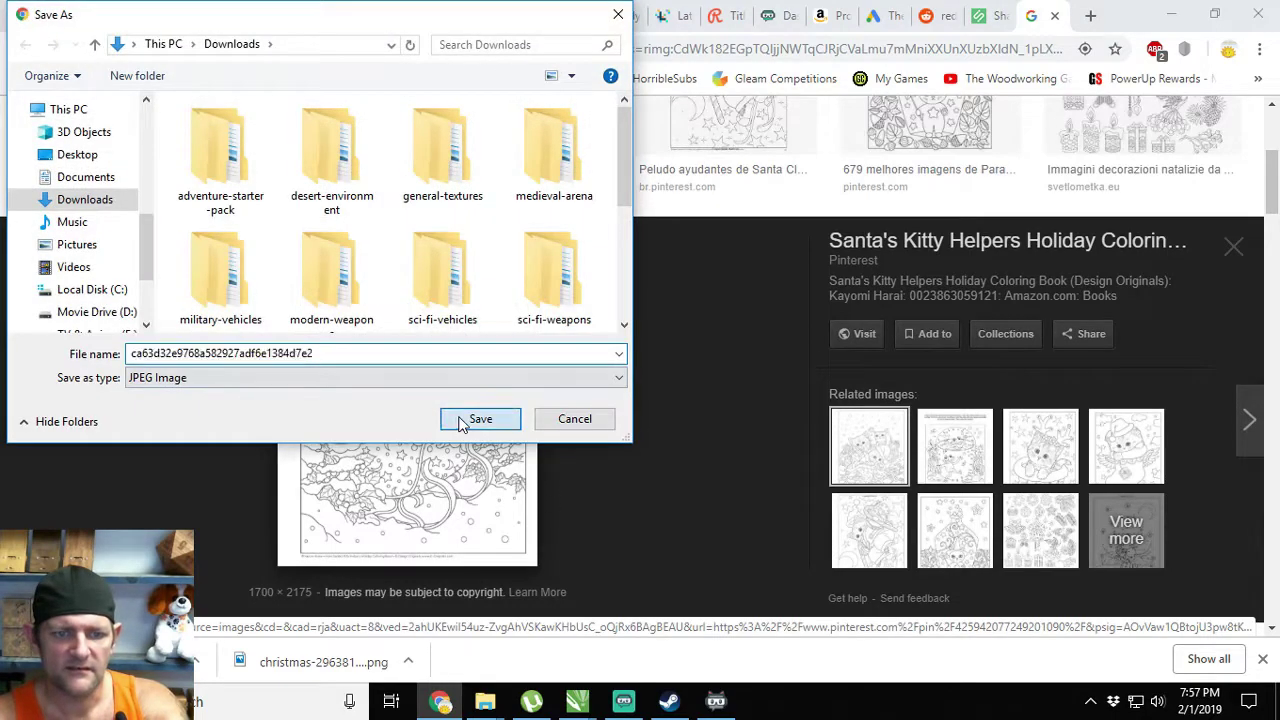
pyautogui.moveTo(615, 683)
pyautogui.click(660, 632)
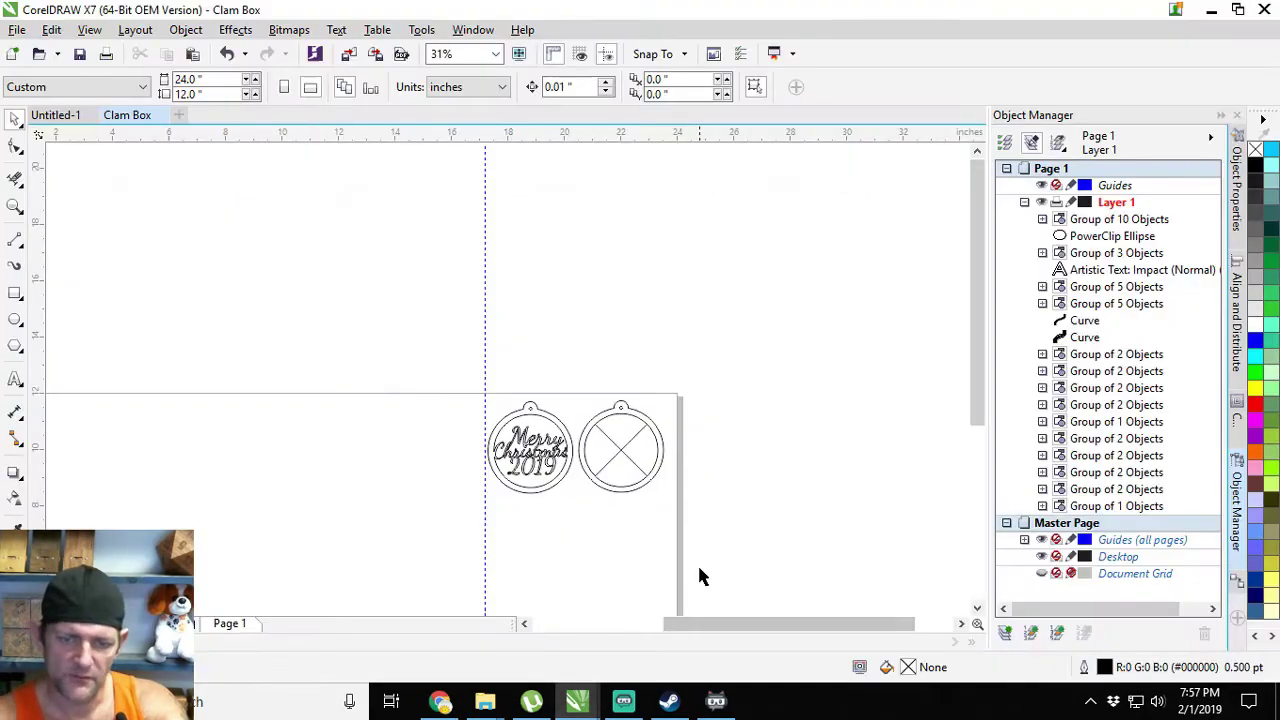
# - Import the ca63d32e kitten image from Downloads and place it right of the ornaments
pyautogui.hotkey('ctrl', 'i')
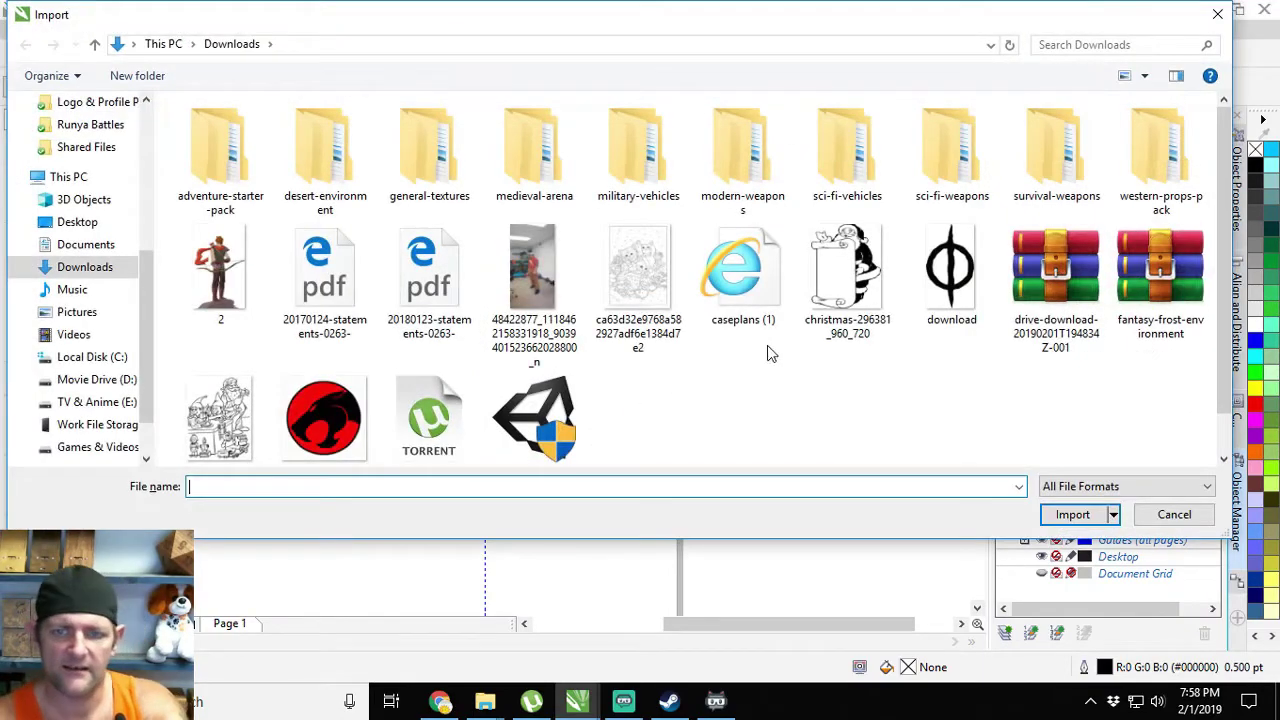
pyautogui.doubleClick(633, 293)
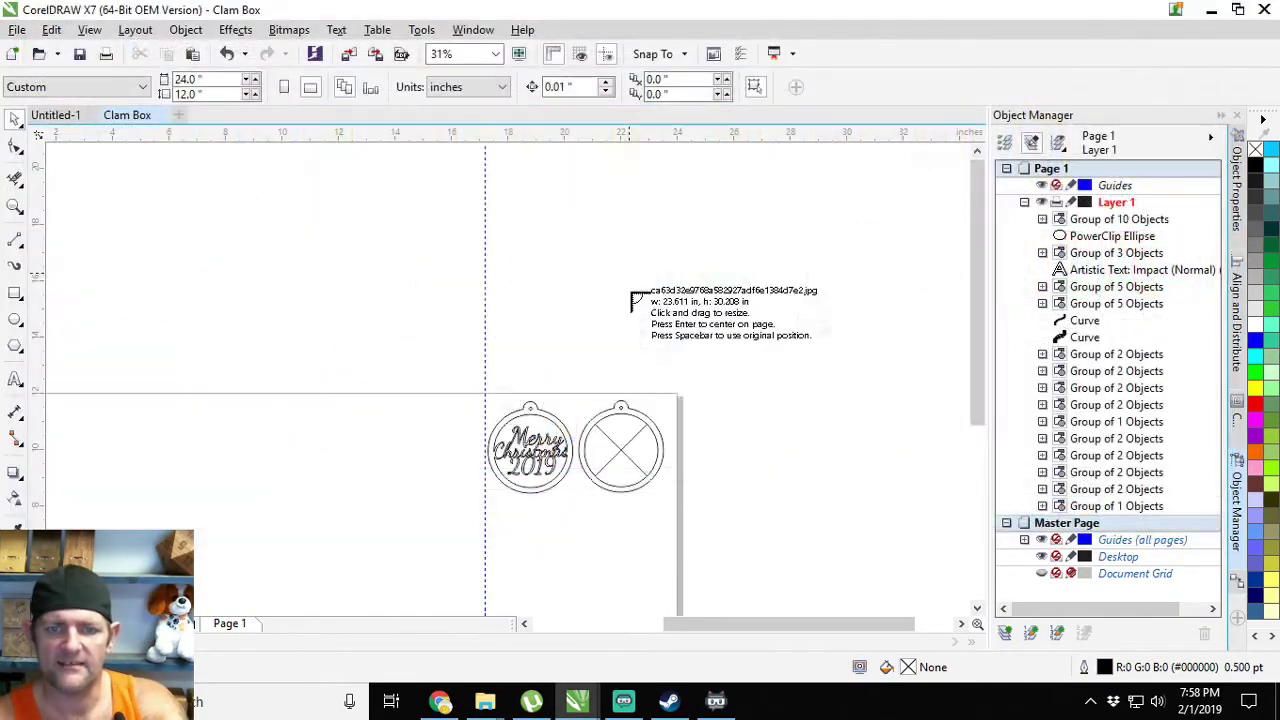
pyautogui.click(692, 396)
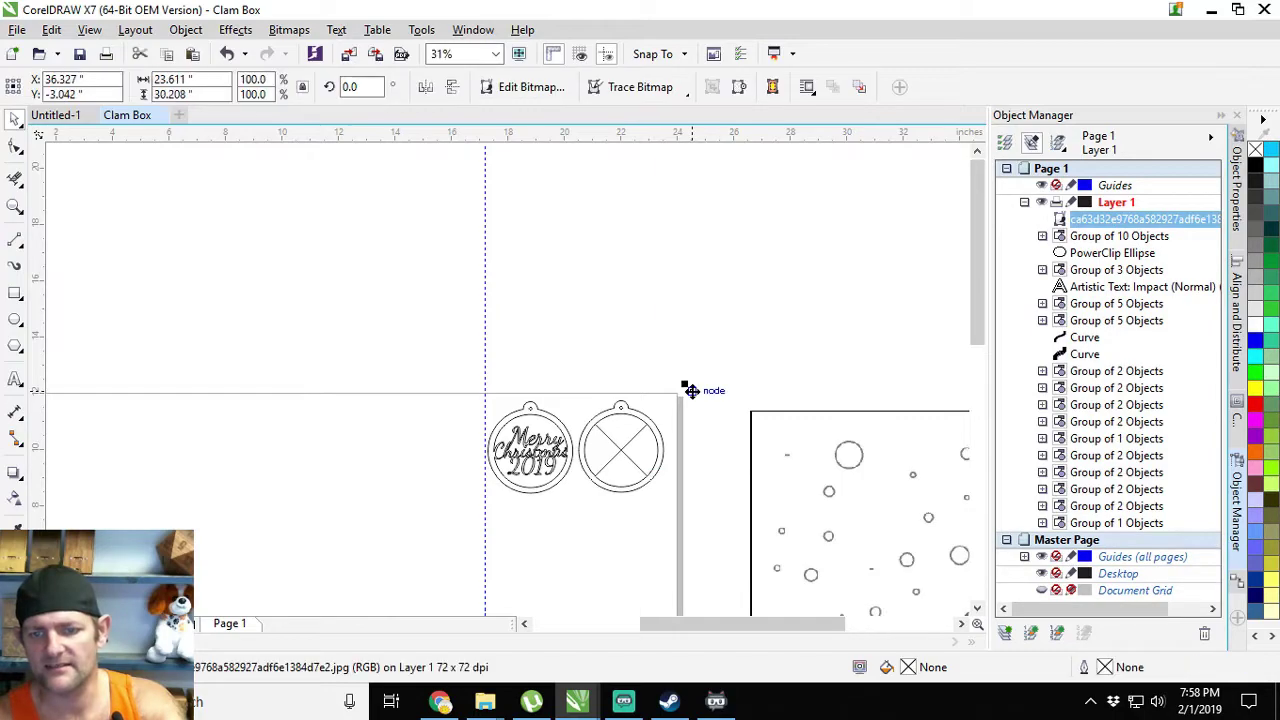
pyautogui.scroll(-4, 751, 437)
pyautogui.scroll(3, 674, 483)
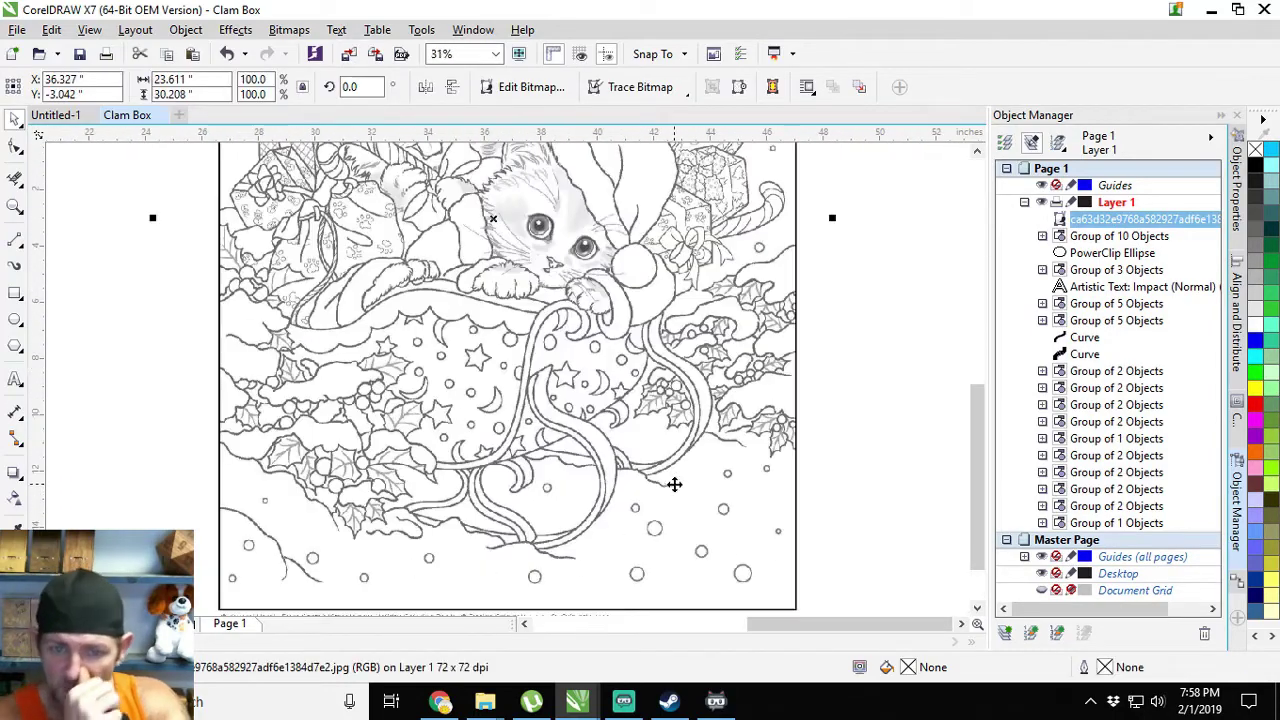
pyautogui.scroll(3, 571, 363)
pyautogui.scroll(-4, 557, 323)
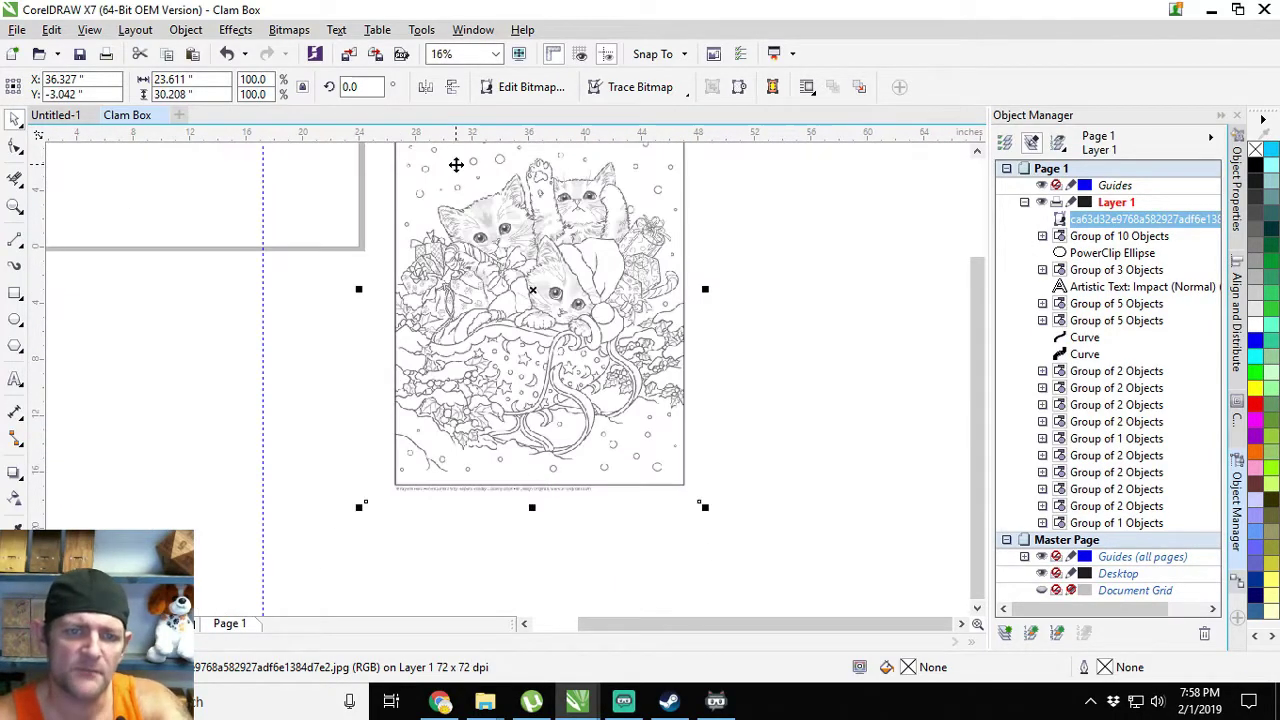
# - Convert the kitten bitmap to 1-bit Line Art black and white with threshold 175
pyautogui.click(288, 30)
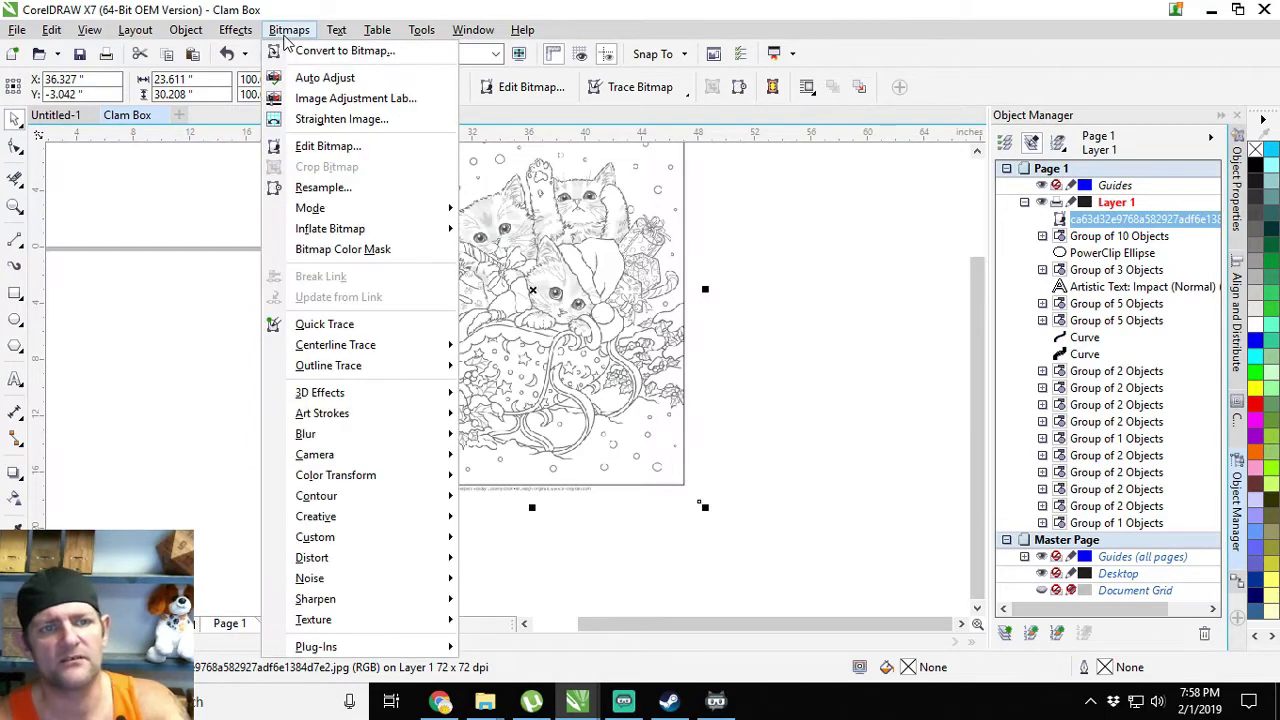
pyautogui.moveTo(346, 208)
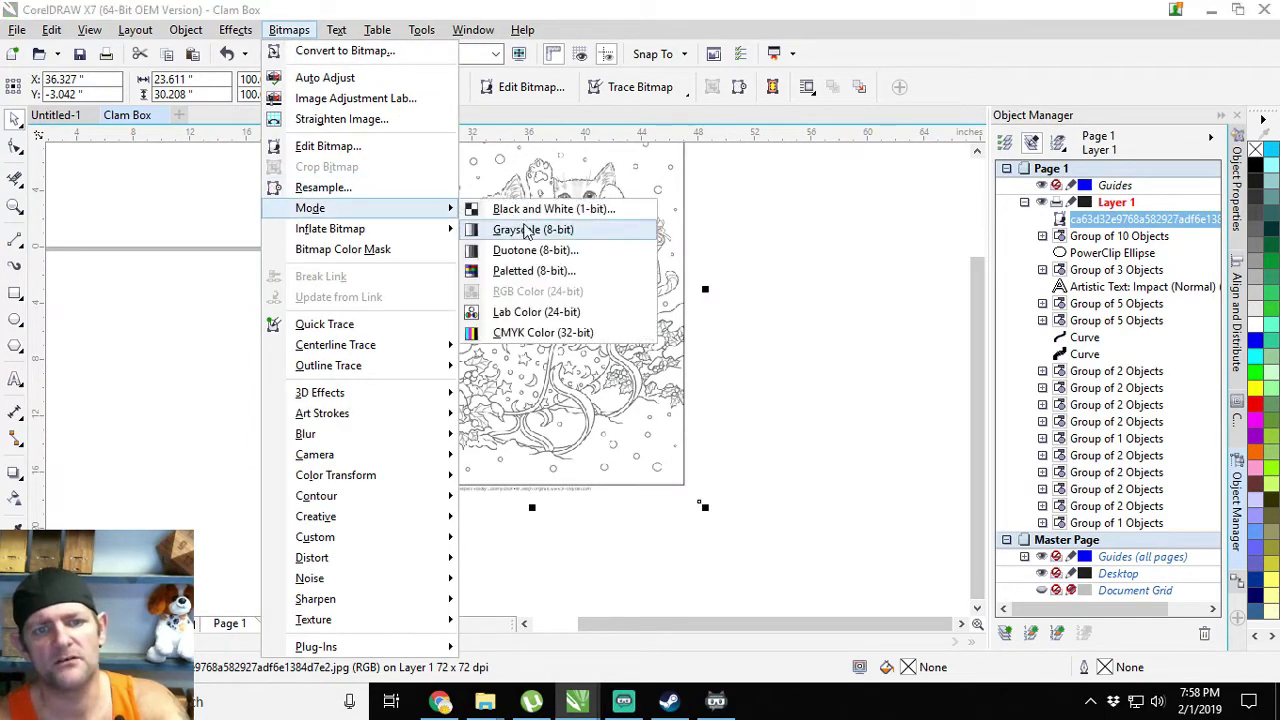
pyautogui.click(543, 212)
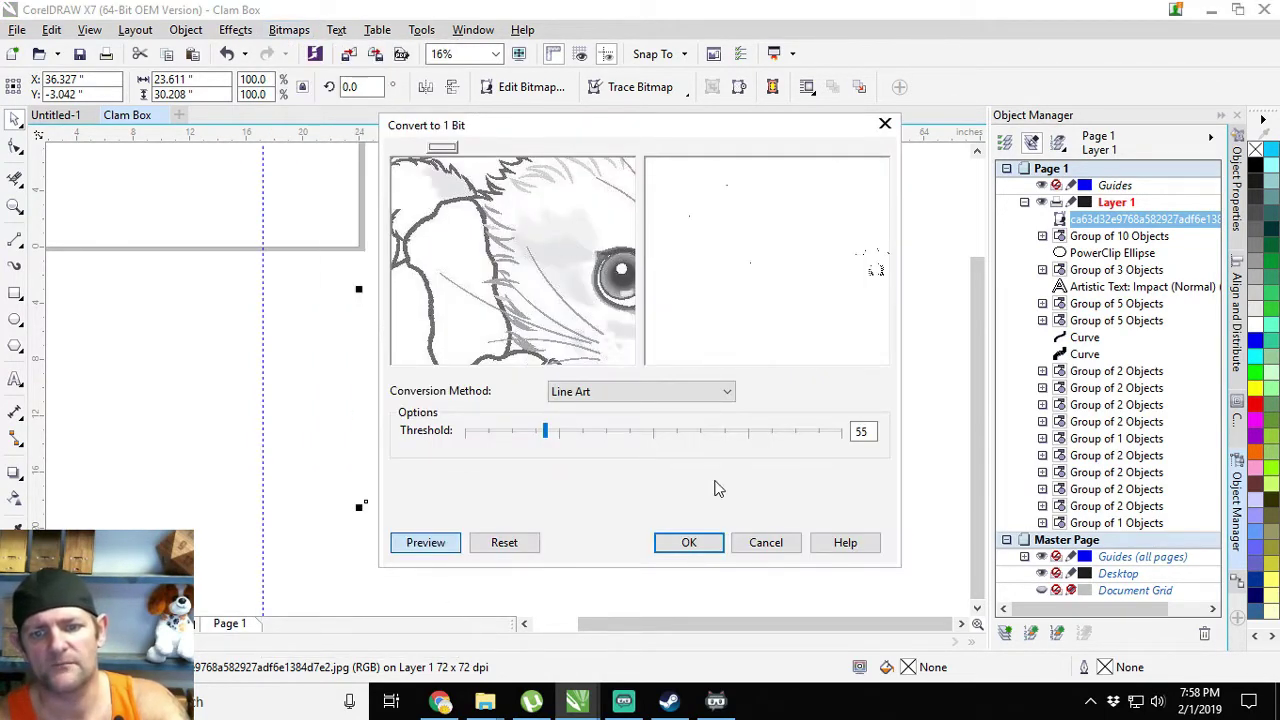
pyautogui.click(659, 431)
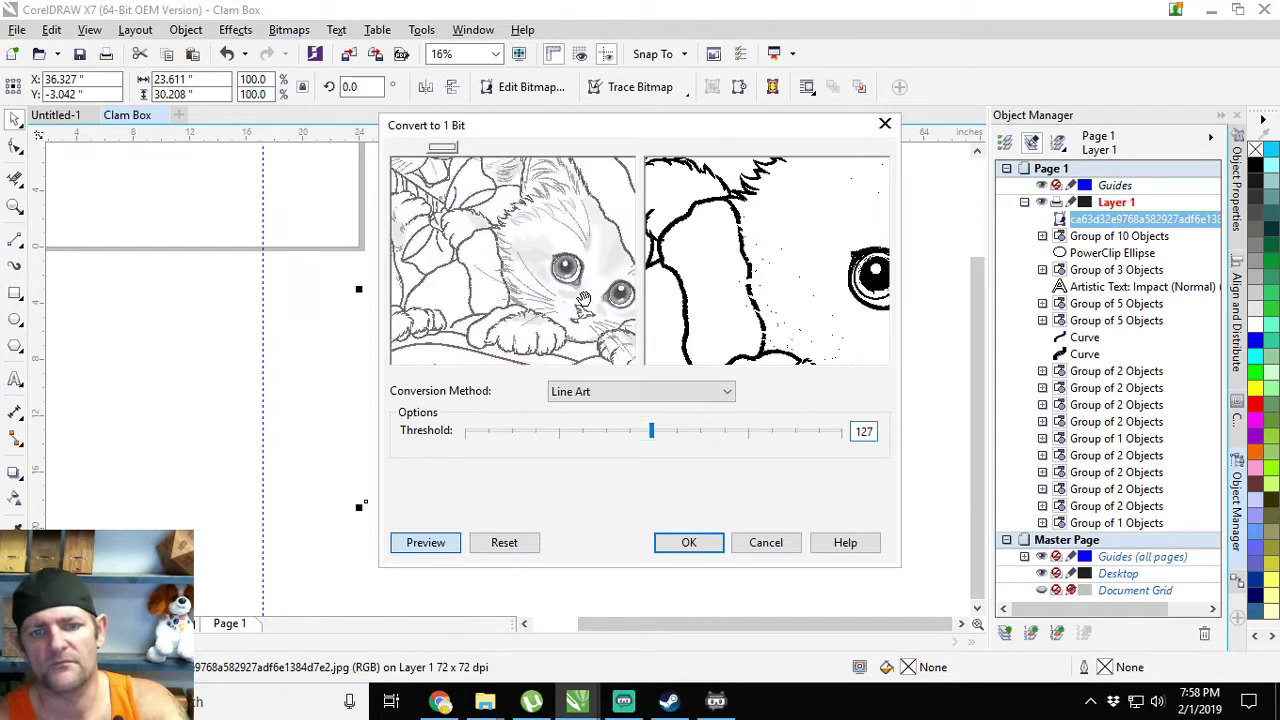
pyautogui.click(722, 435)
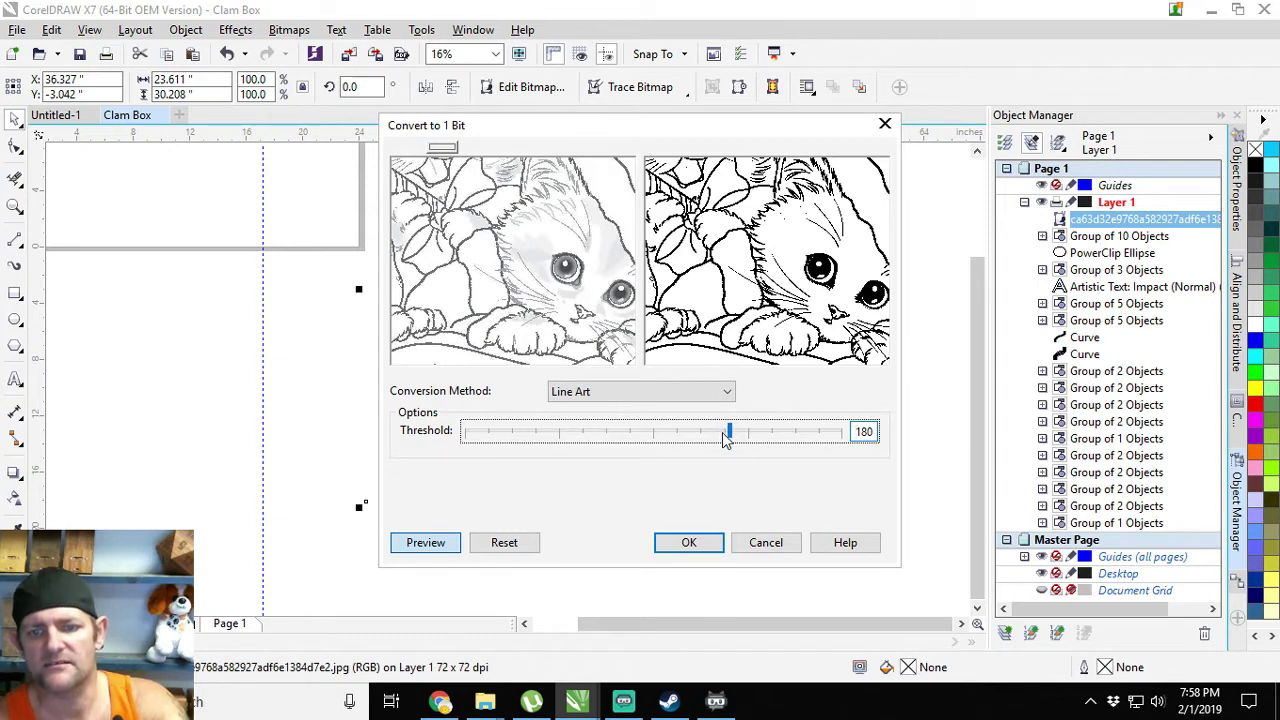
pyautogui.click(724, 433)
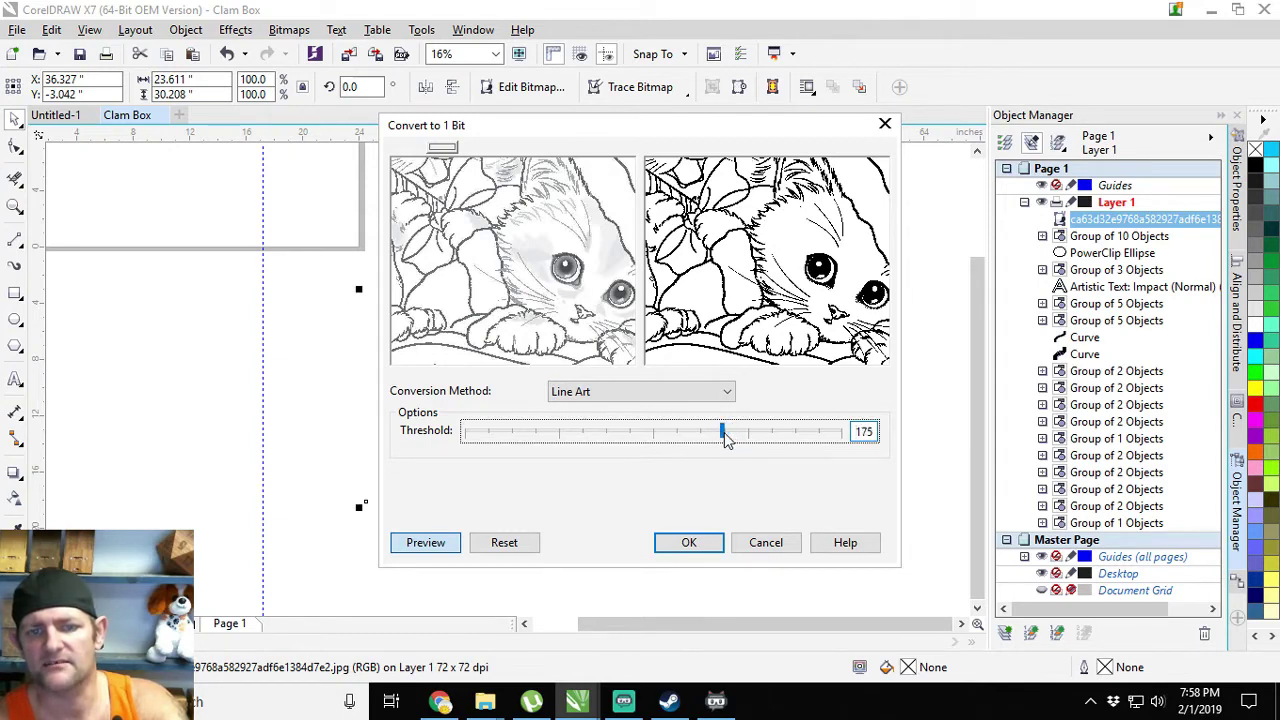
pyautogui.click(686, 540)
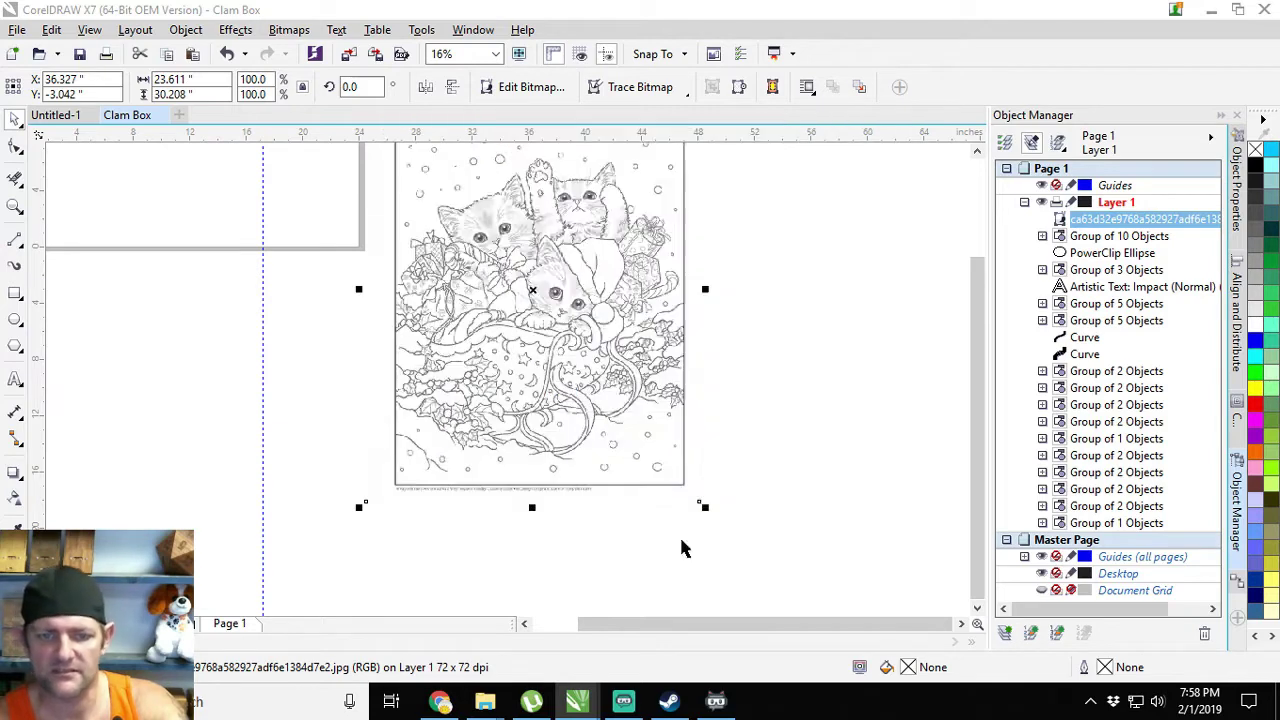
# - Outline-trace the kitten as a Detailed Logo with reduced bitmap, maximum detail, background removed
pyautogui.click(682, 92)
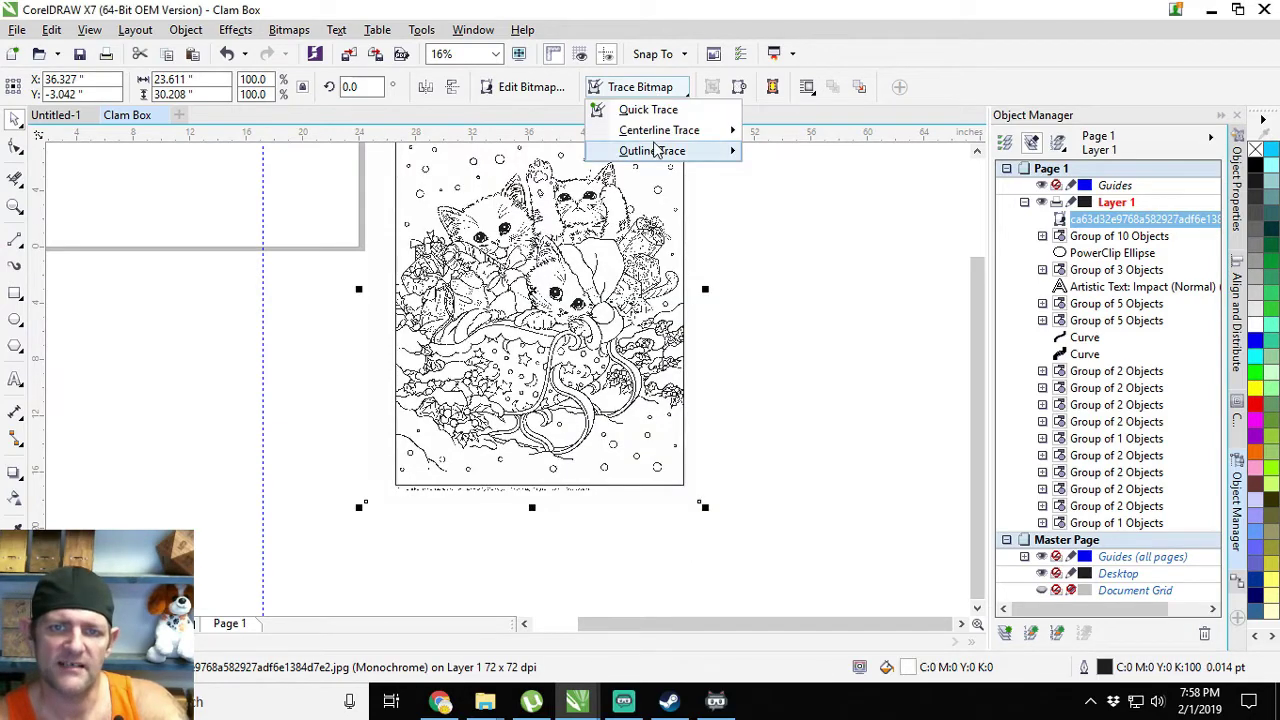
pyautogui.moveTo(684, 155)
pyautogui.click(812, 193)
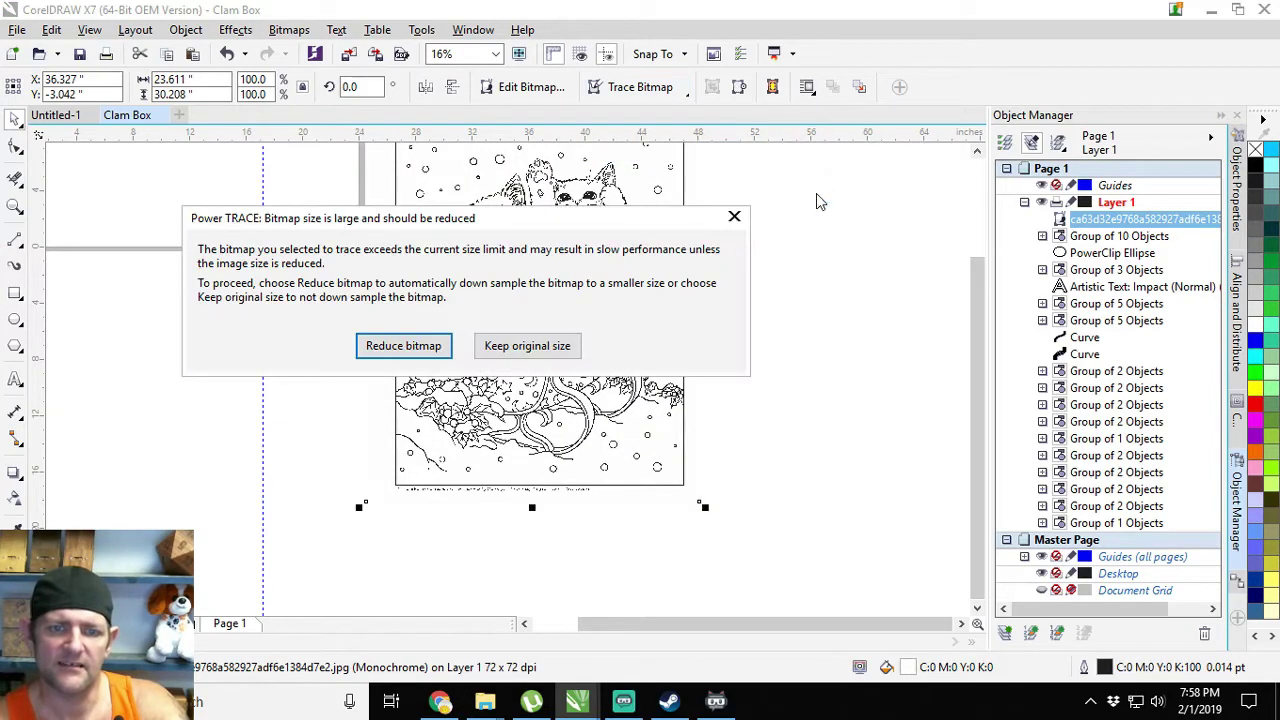
pyautogui.click(420, 346)
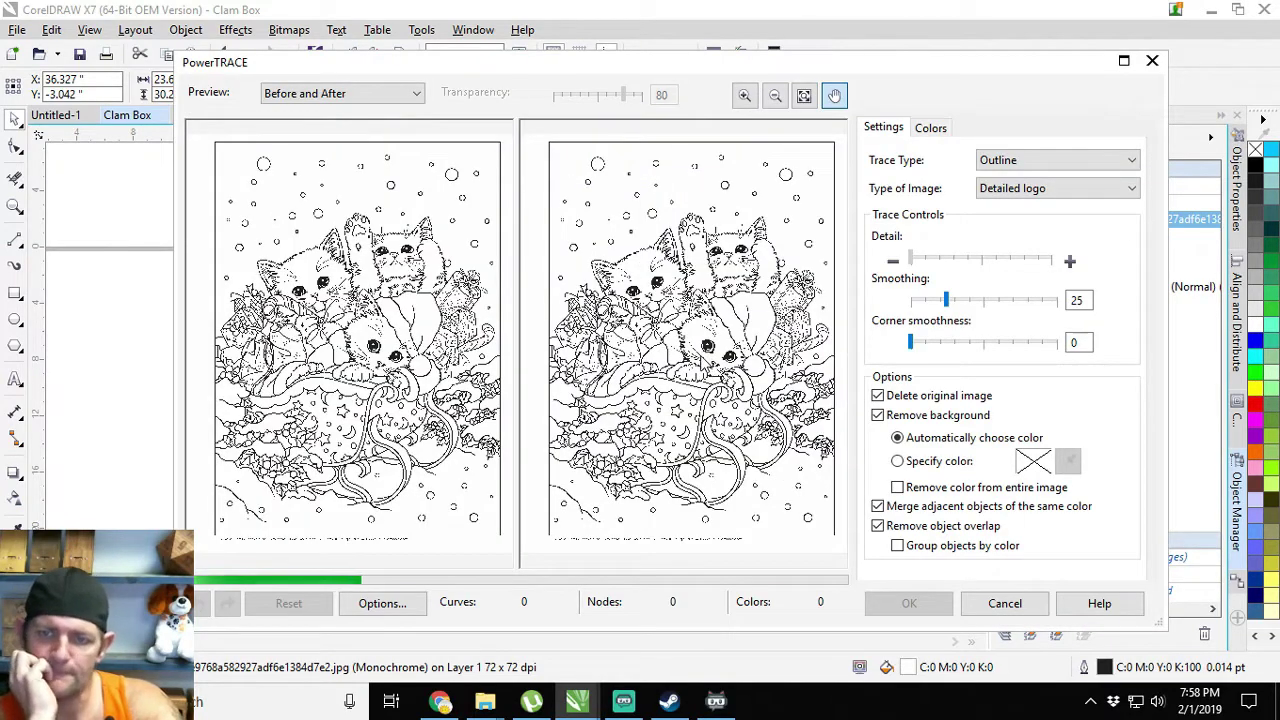
pyautogui.click(1052, 262)
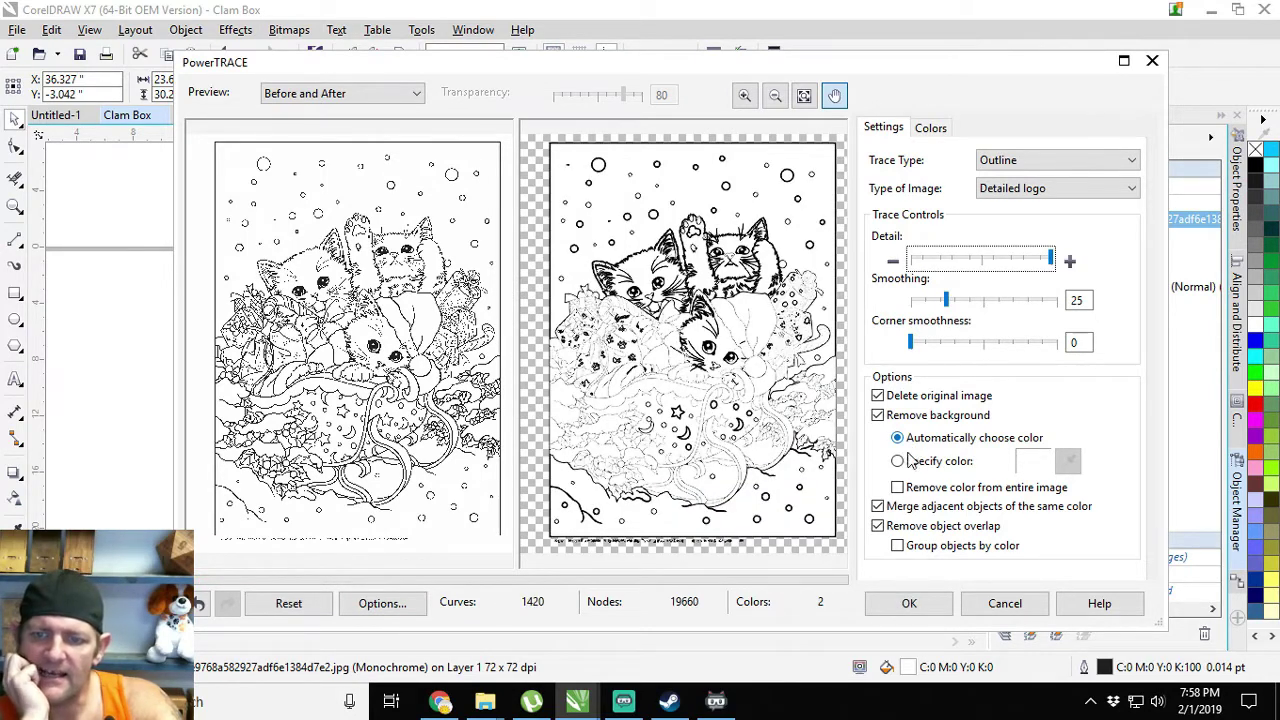
pyautogui.click(897, 488)
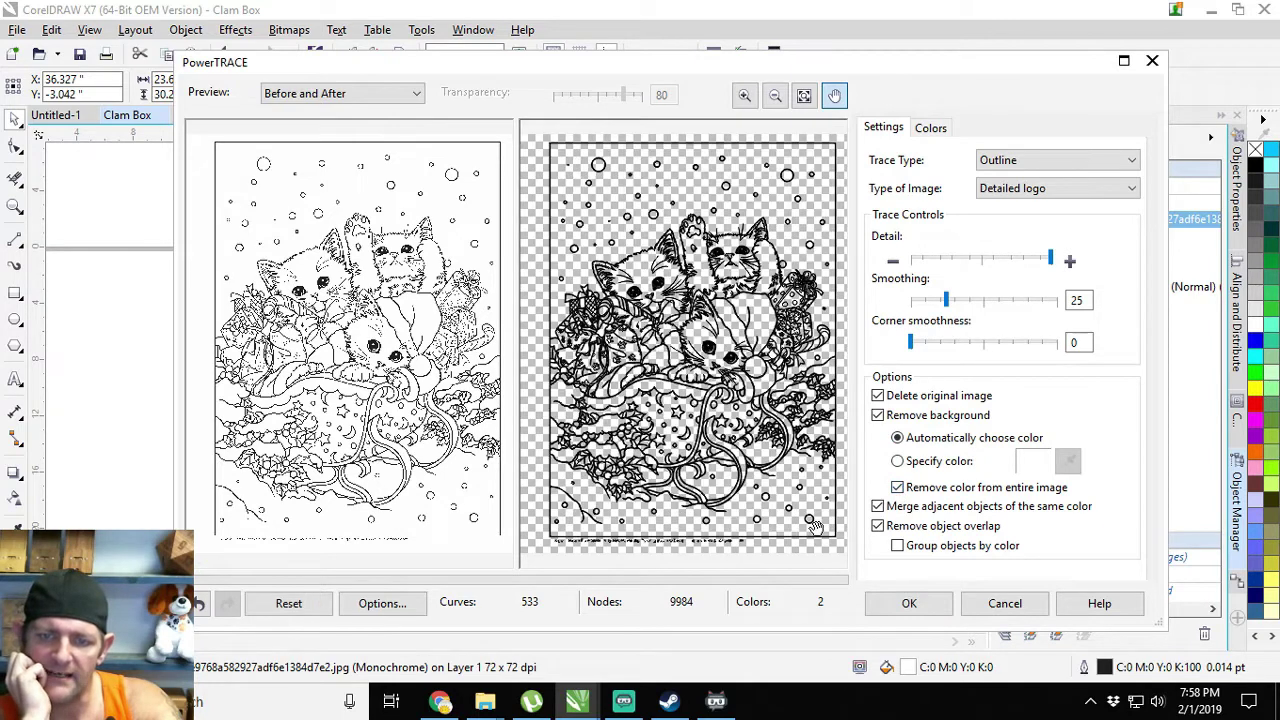
pyautogui.click(912, 605)
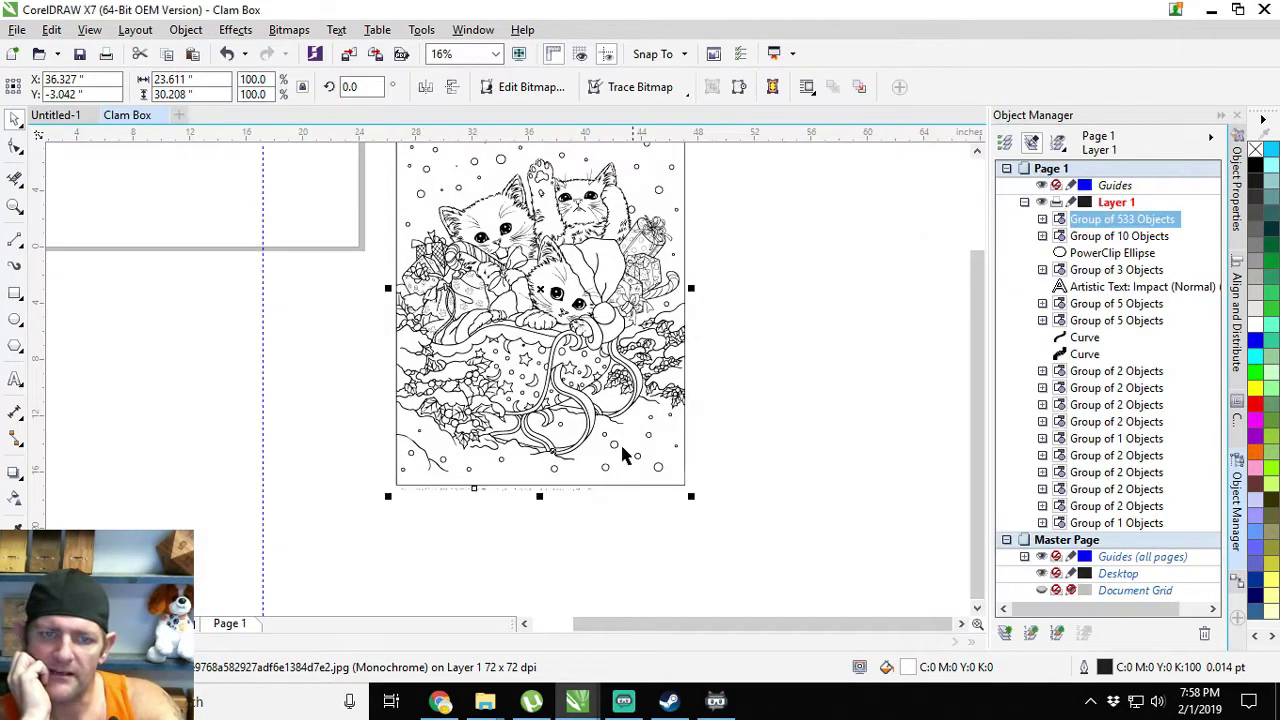
# - PowerClip the traced kittens into the right ornament's circle and edit its contents
pyautogui.scroll(-3, 522, 415)
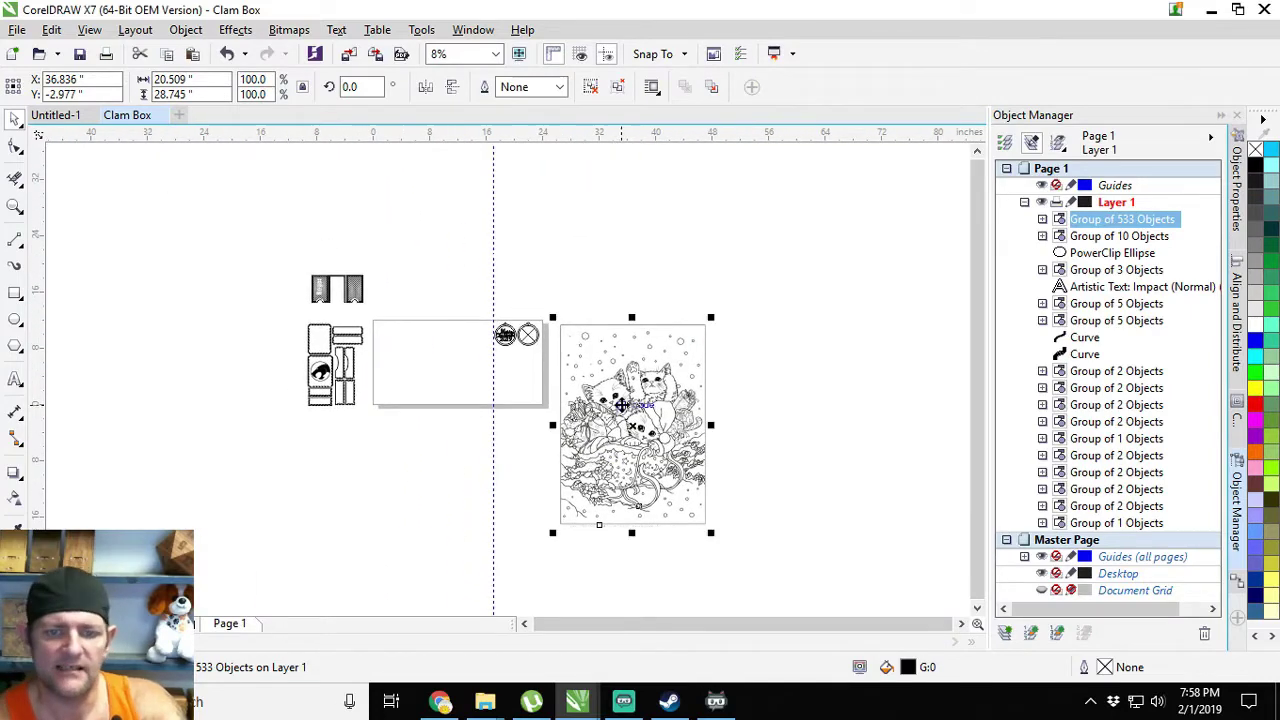
pyautogui.moveTo(634, 425)
pyautogui.mouseDown()
pyautogui.moveTo(558, 336)
pyautogui.moveTo(528, 332)
pyautogui.mouseUp()
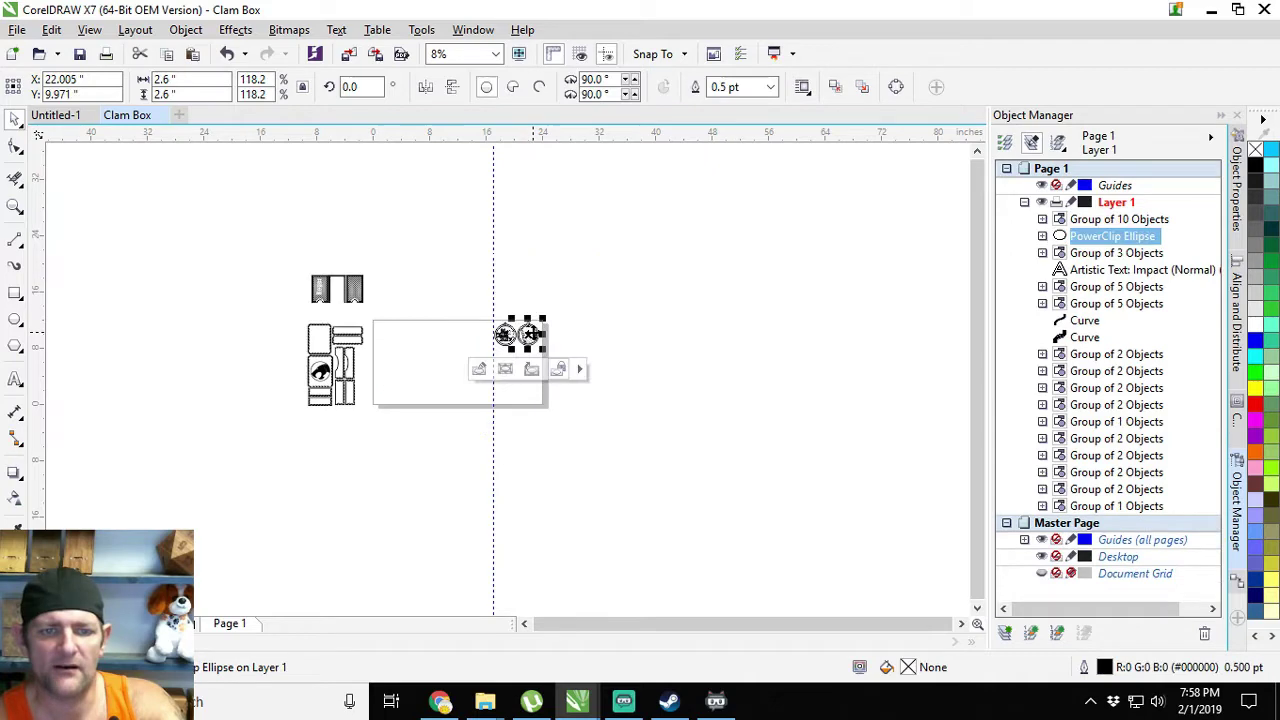
pyautogui.scroll(3, 528, 332)
pyautogui.rightClick(515, 337)
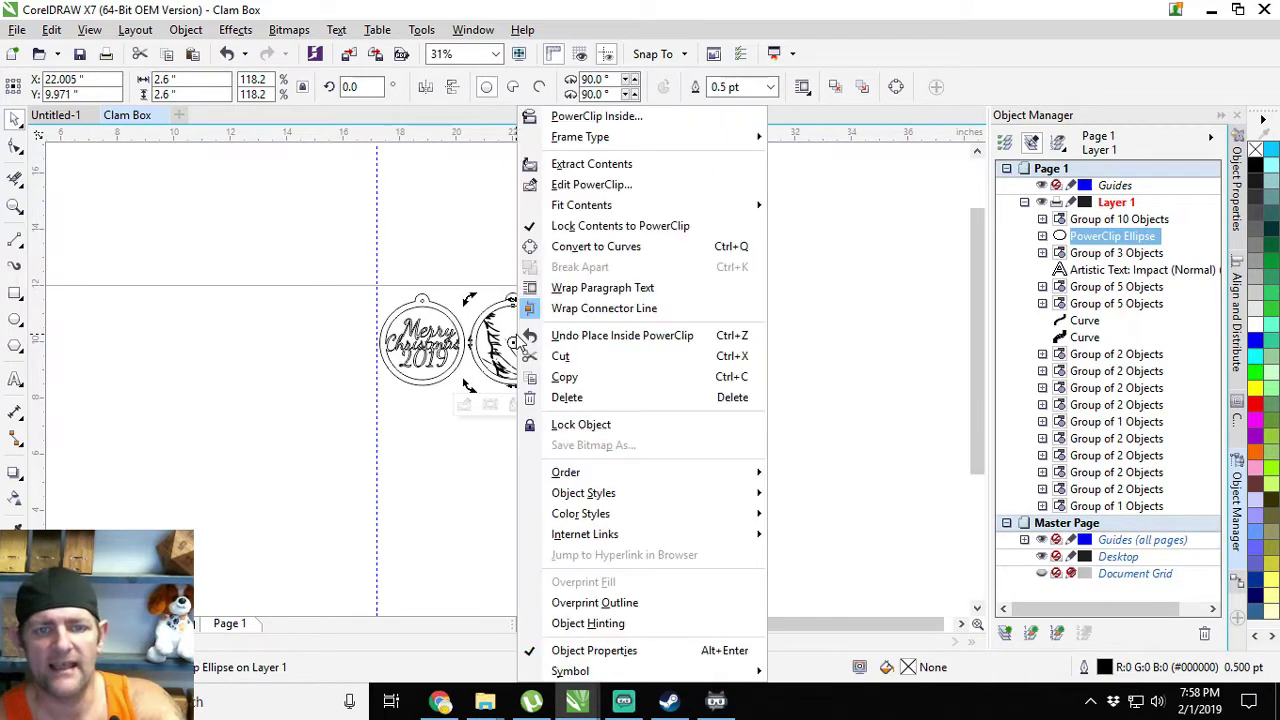
pyautogui.click(579, 183)
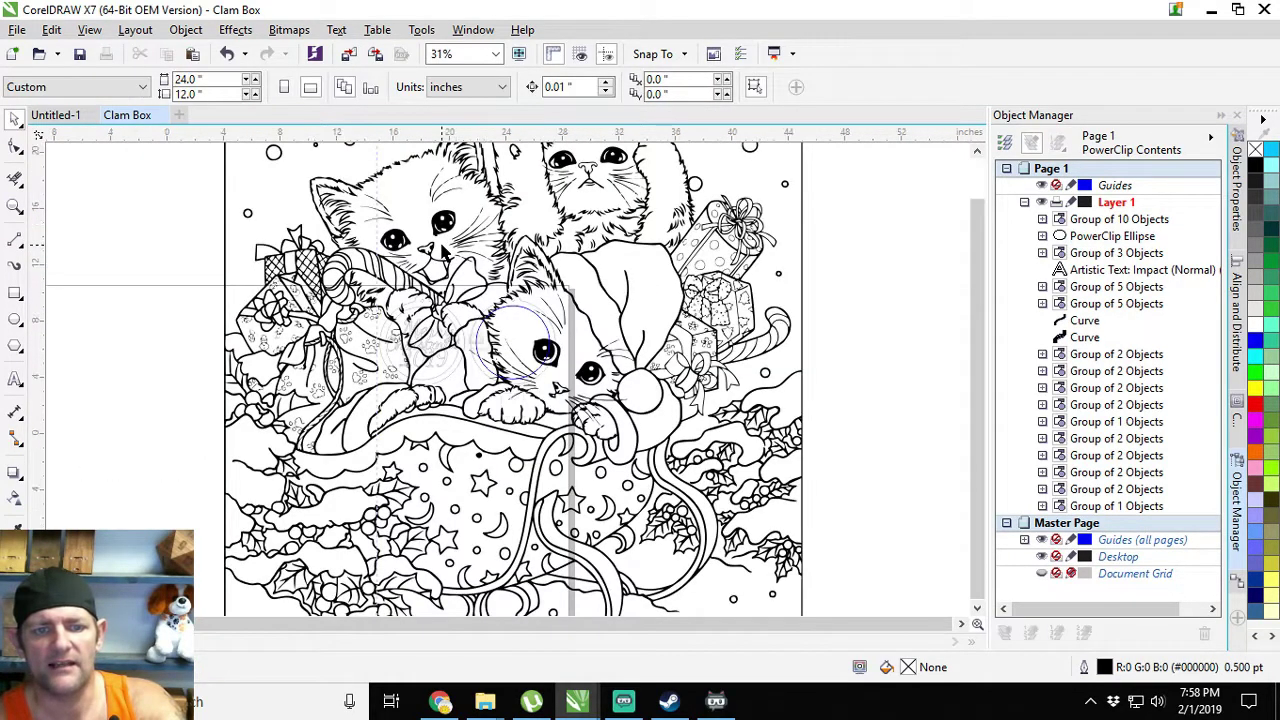
# - Scale the kittens down to about 13%, centre them in the circle, and finish editing
pyautogui.scroll(-3, 540, 370)
pyautogui.scroll(1, 540, 370)
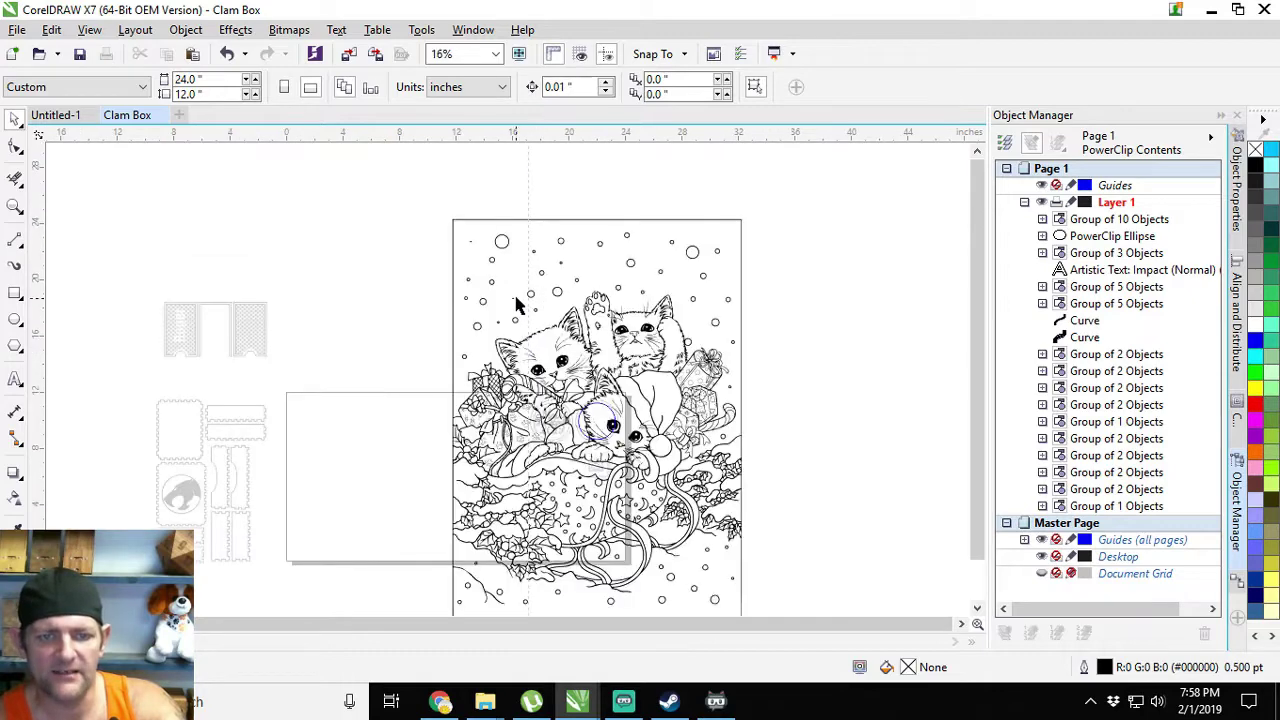
pyautogui.click(443, 216)
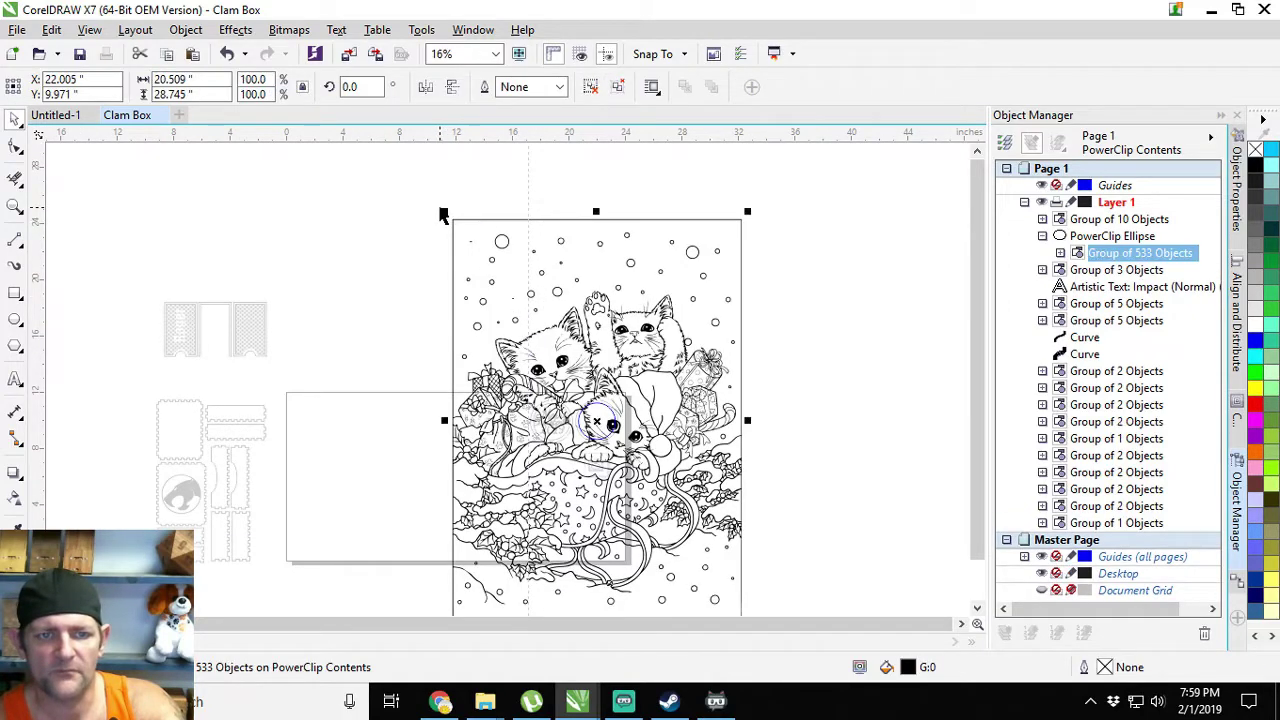
pyautogui.moveTo(443, 212); pyautogui.dragTo(570, 366)
pyautogui.scroll(4, 583, 388)
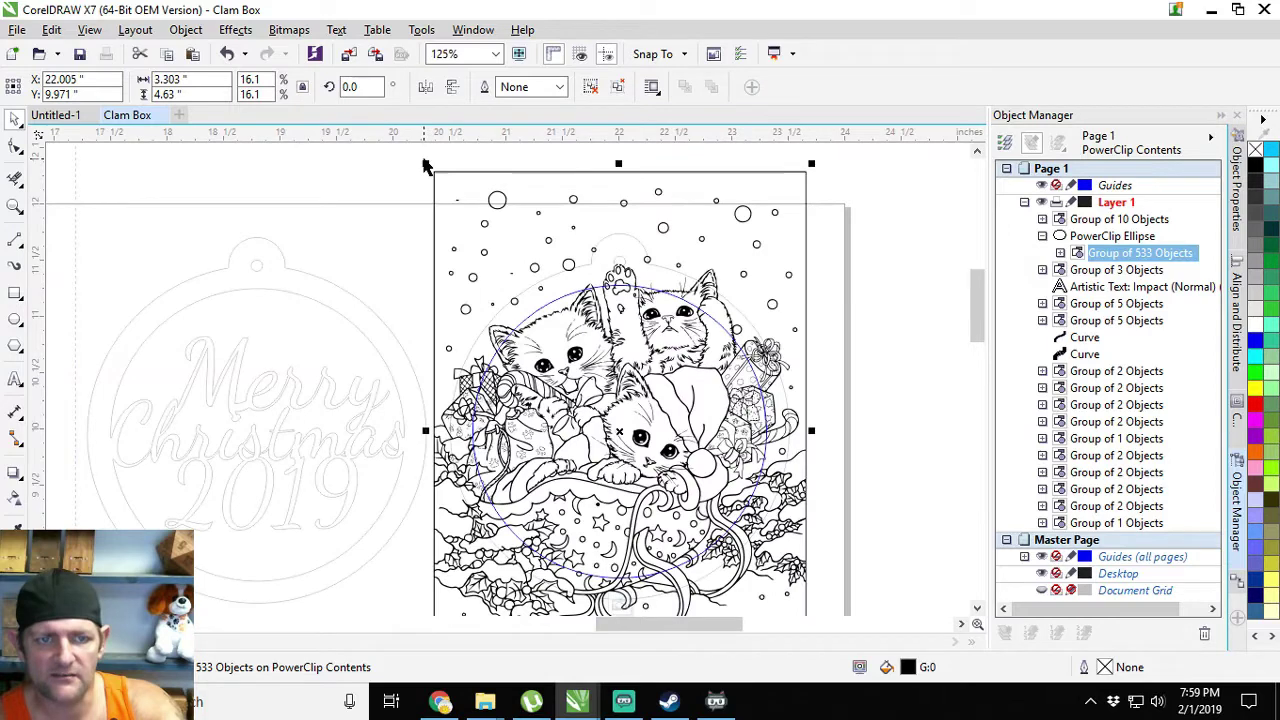
pyautogui.moveTo(429, 163); pyautogui.dragTo(462, 213)
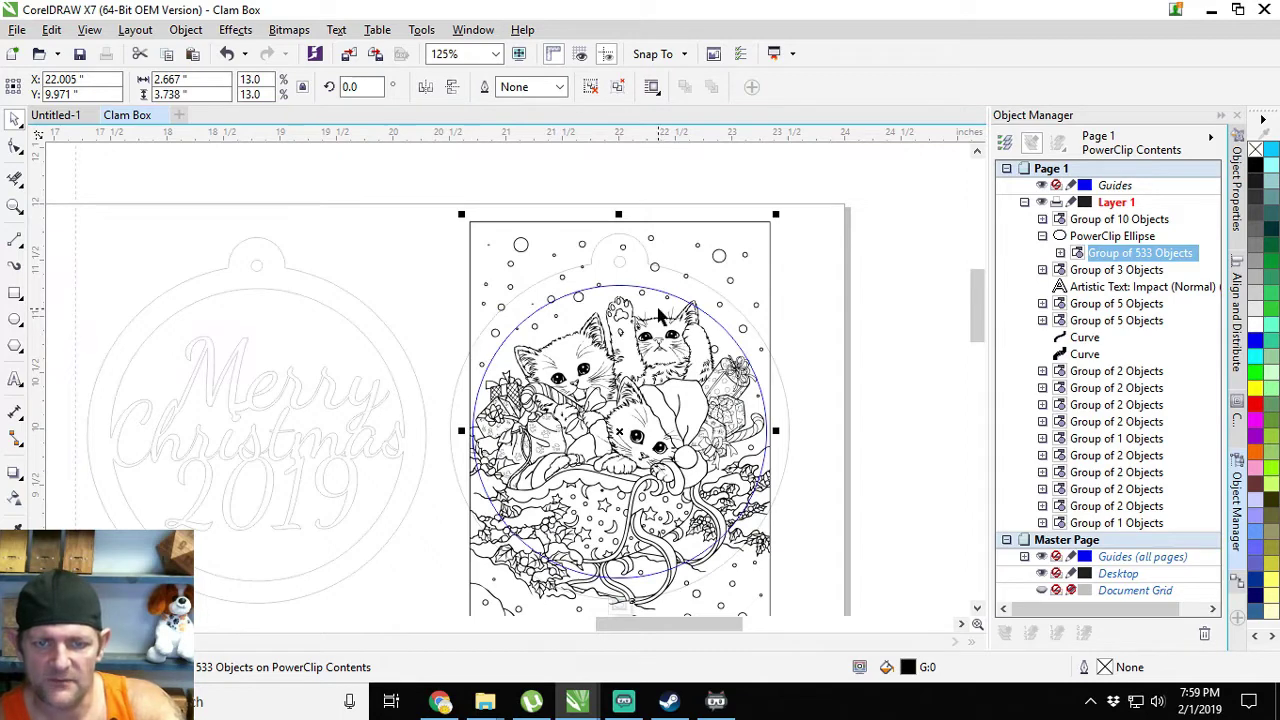
pyautogui.moveTo(660, 316); pyautogui.dragTo(605, 356)
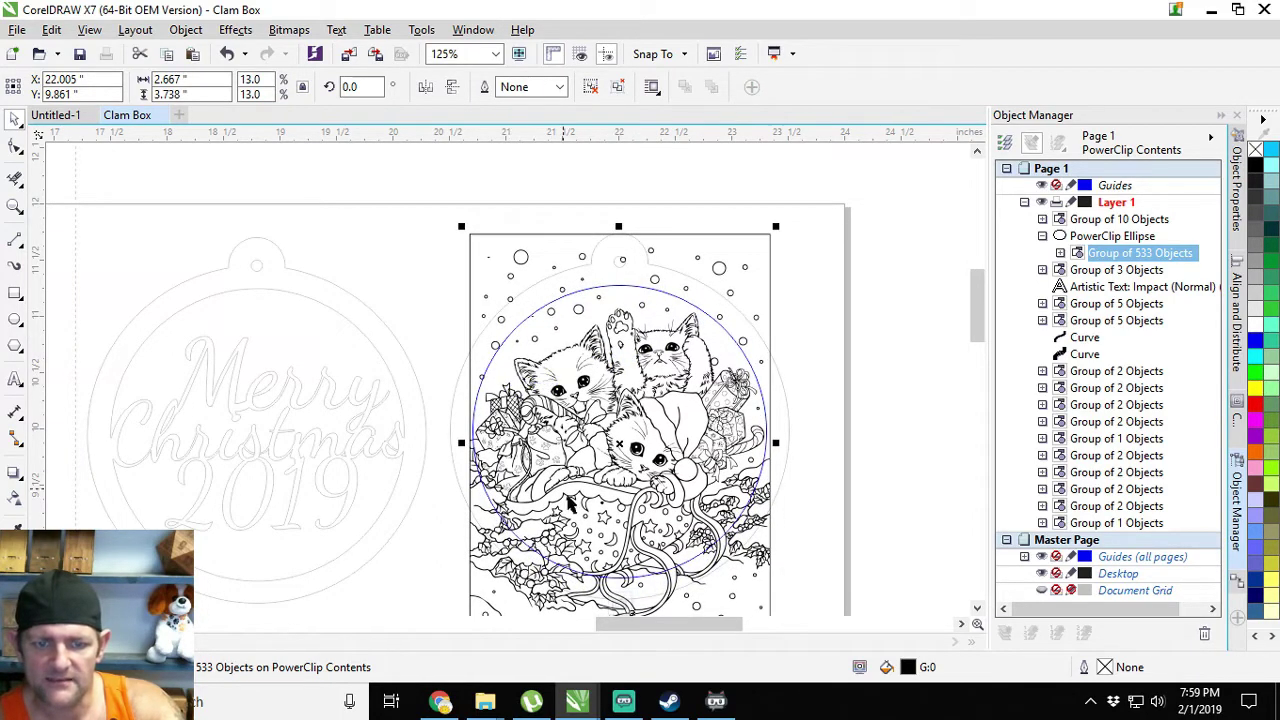
pyautogui.scroll(-3, 620, 218)
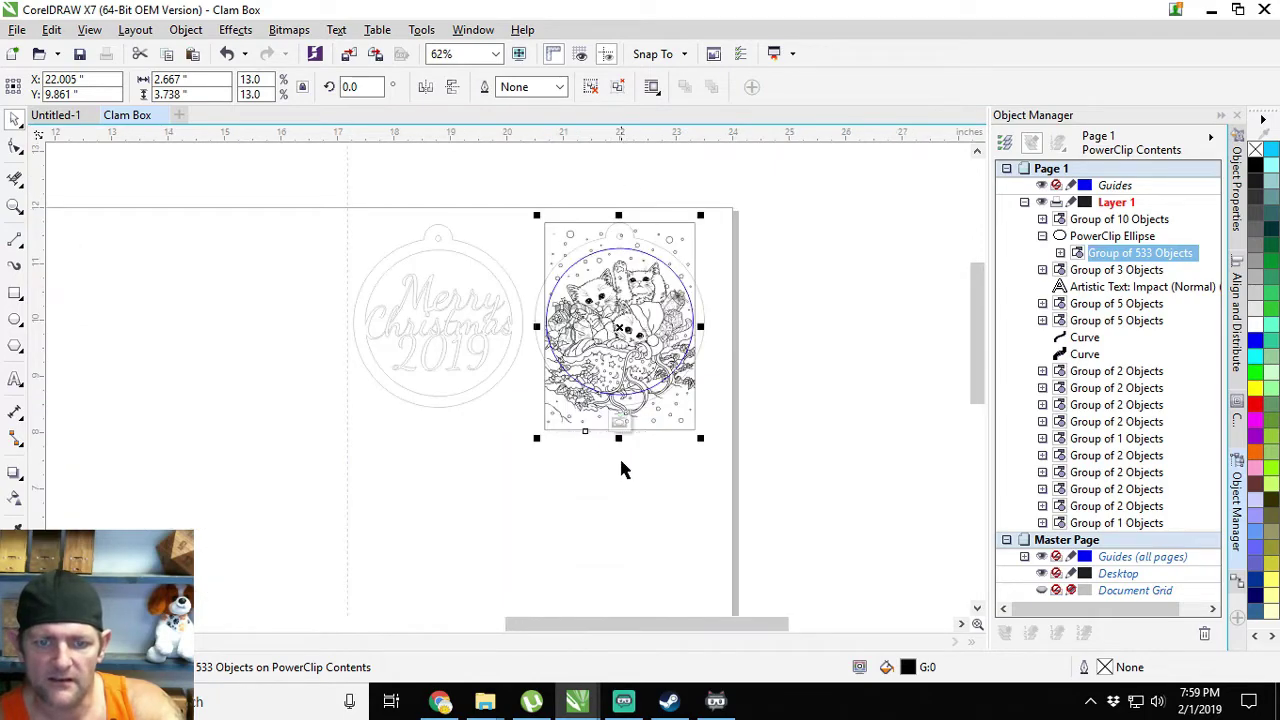
pyautogui.click(620, 424)
# - Select the Merry Christmas ornament group and set its outline to red from the palette
pyautogui.scroll(3, 632, 310)
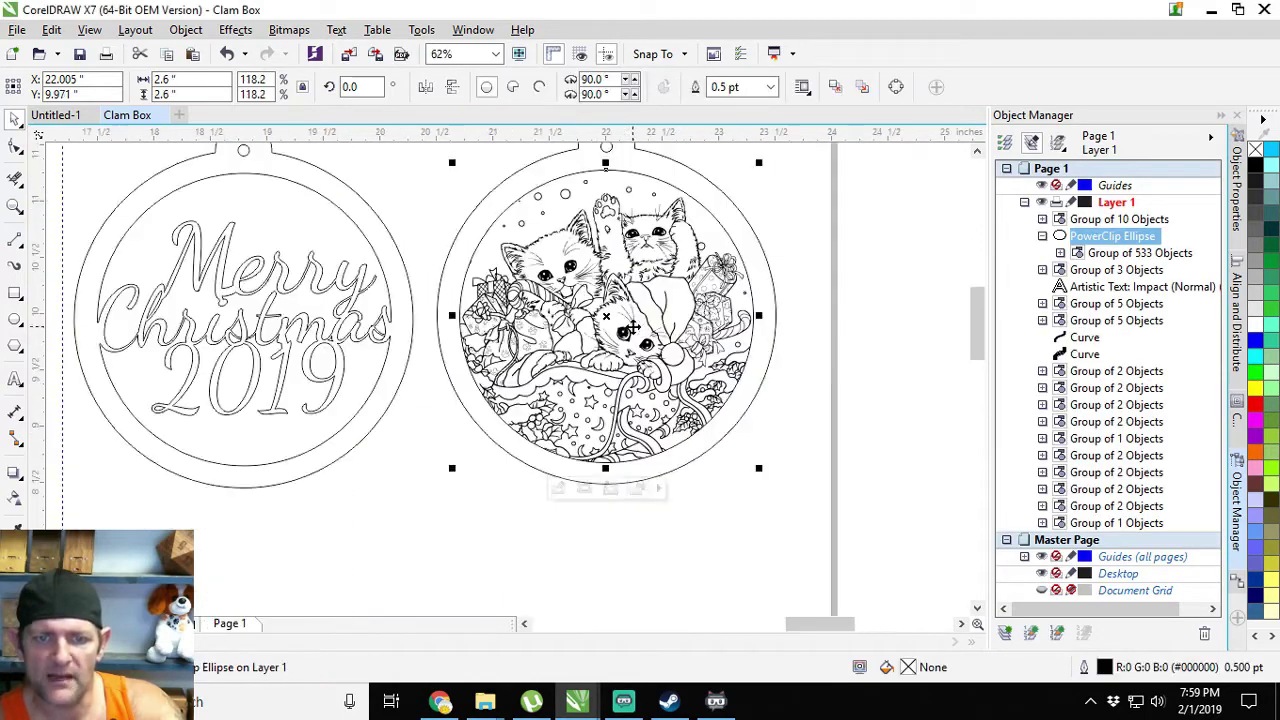
pyautogui.scroll(3, 632, 305)
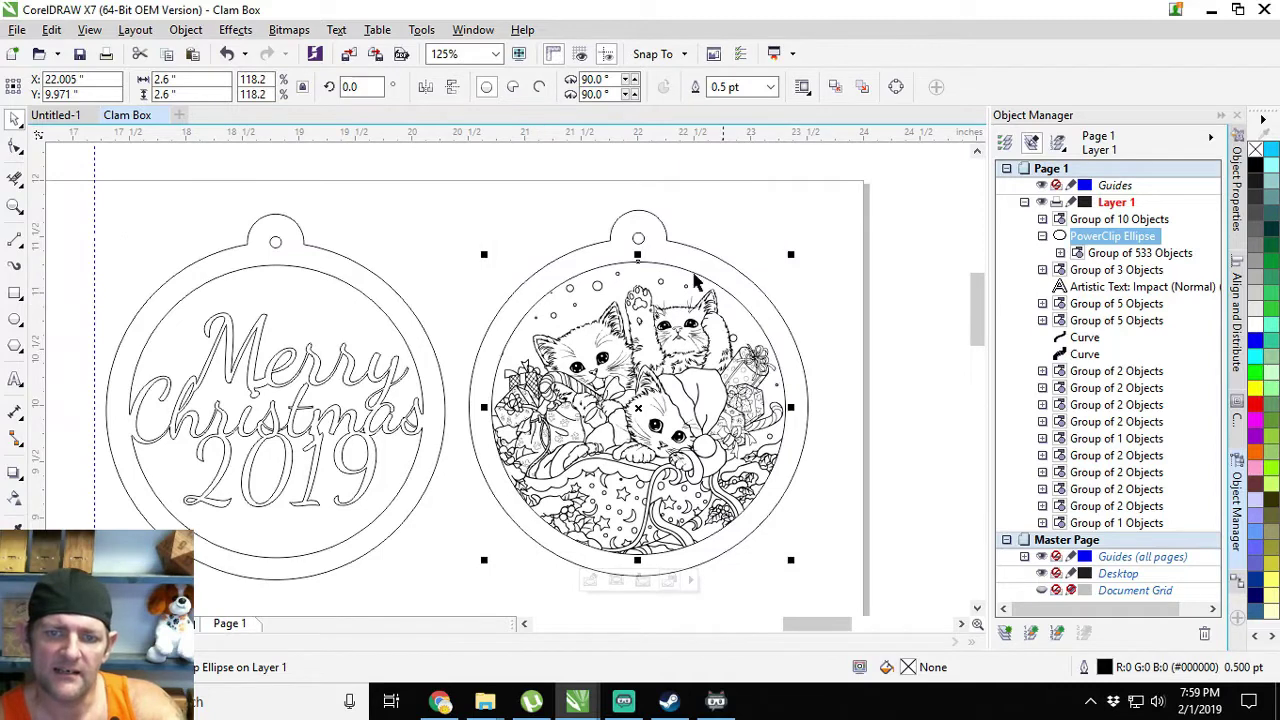
pyautogui.click(905, 288)
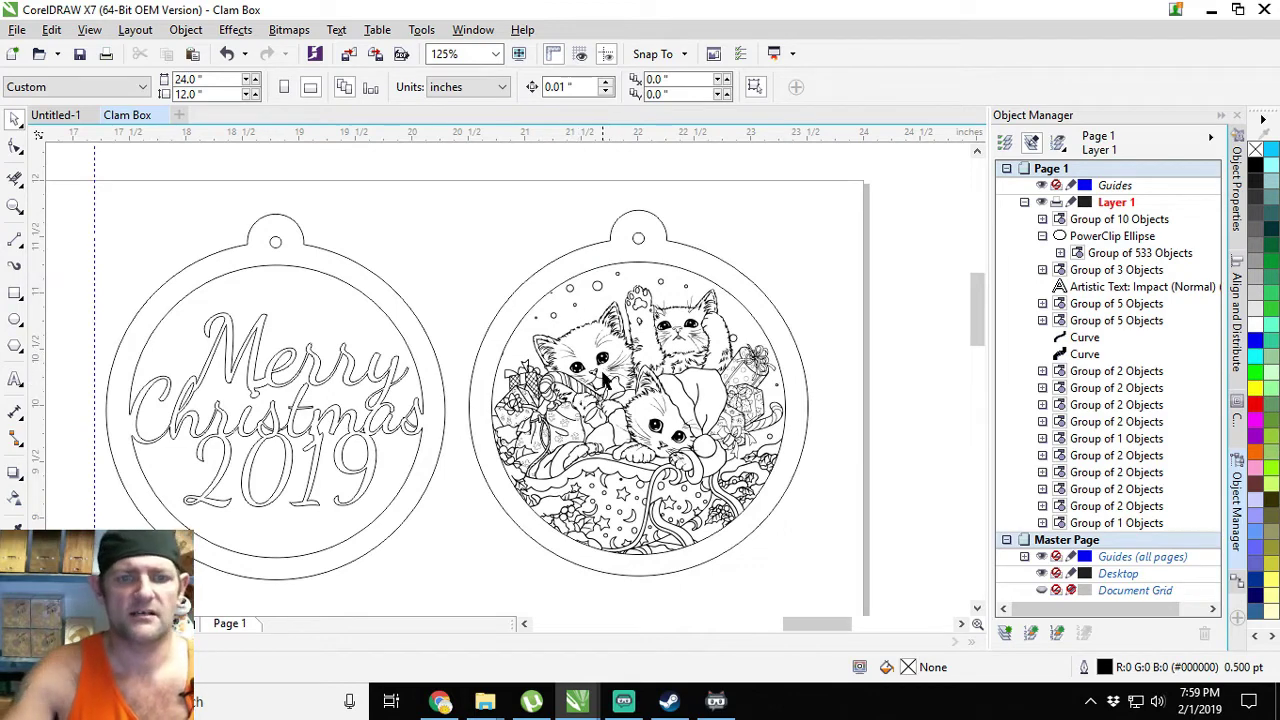
pyautogui.scroll(-2, 731, 330)
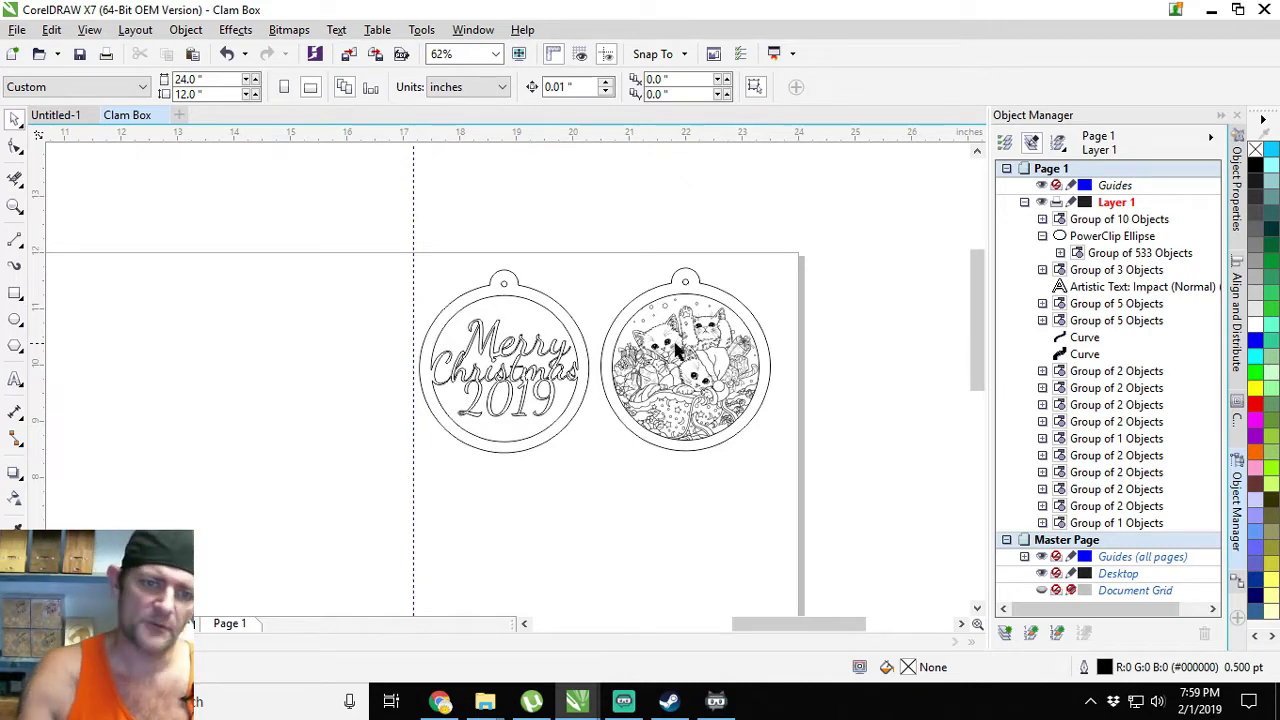
pyautogui.scroll(2, 660, 355)
pyautogui.click(452, 364)
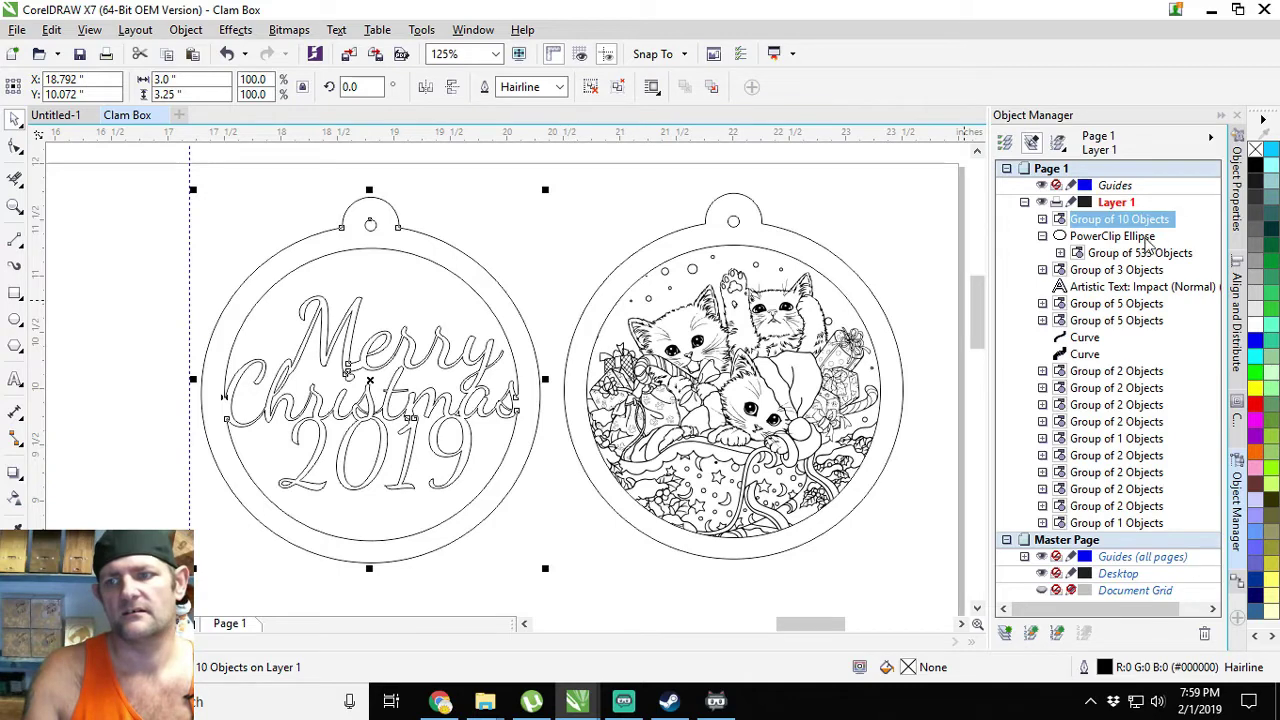
pyautogui.rightClick(1257, 405)
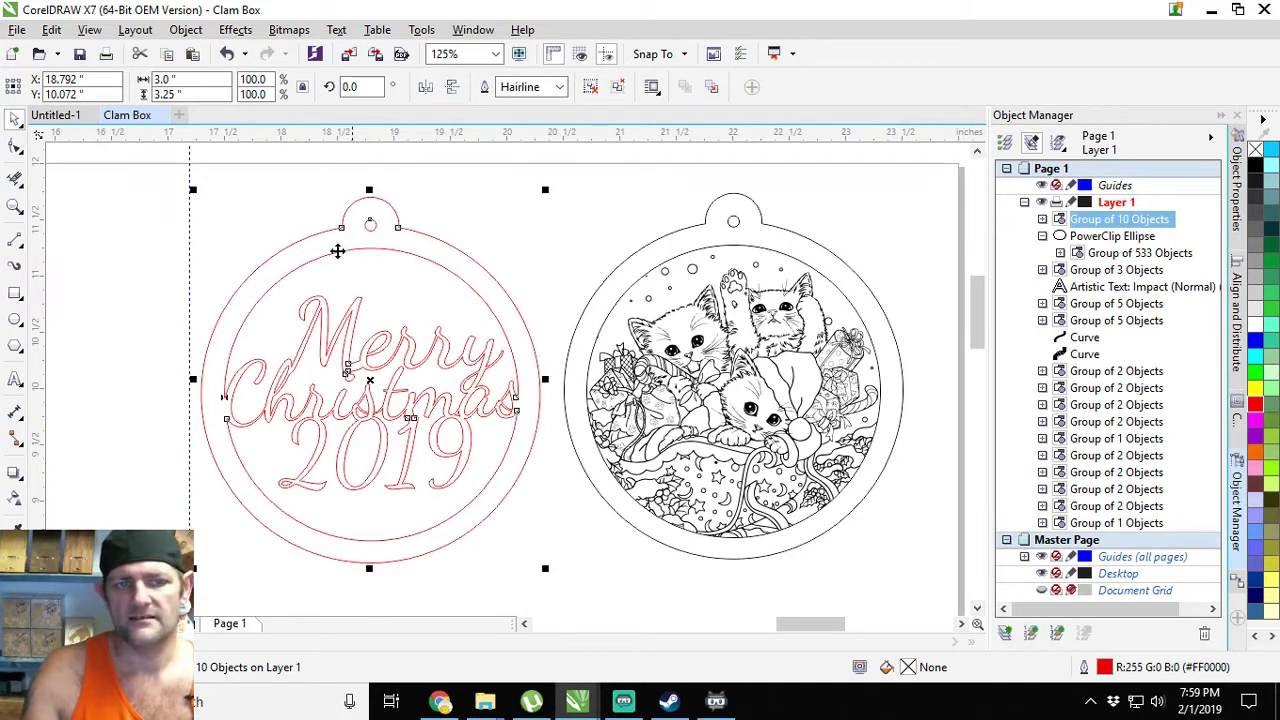
# - Make the kitten ornament's outer outline red and start renaming its clipped kitten circle
pyautogui.click(825, 250)
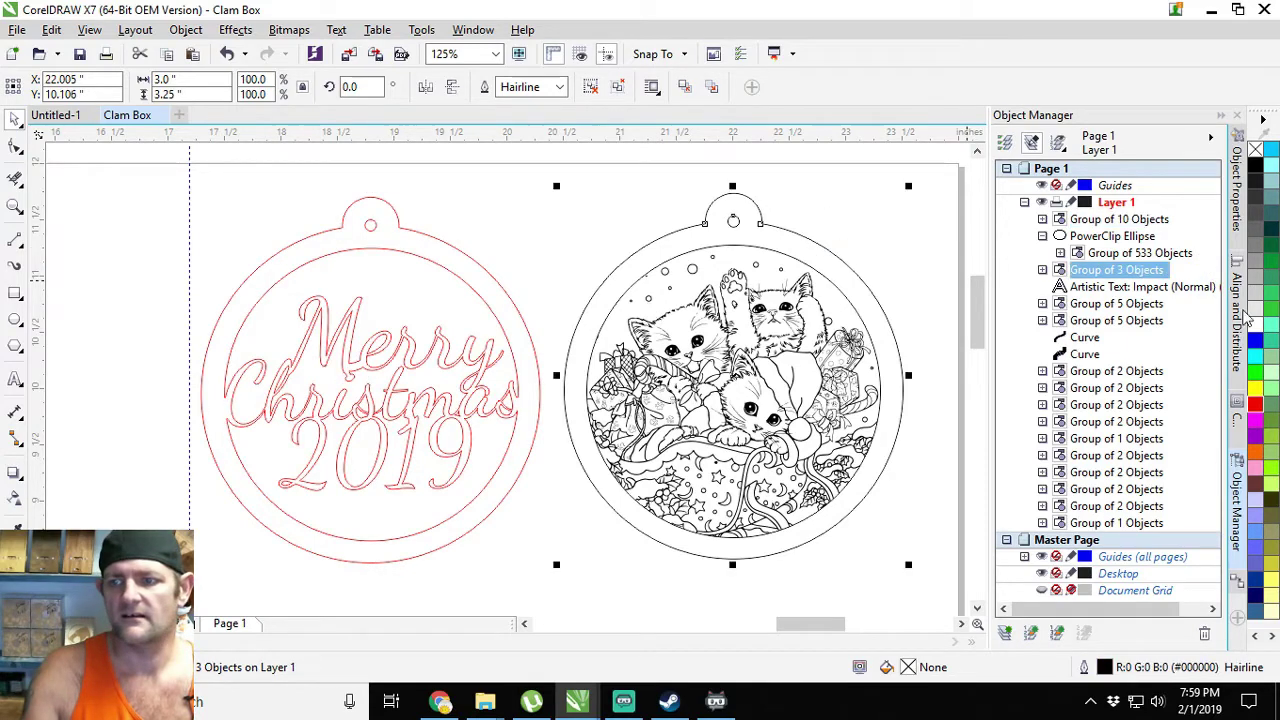
pyautogui.rightClick(1257, 408)
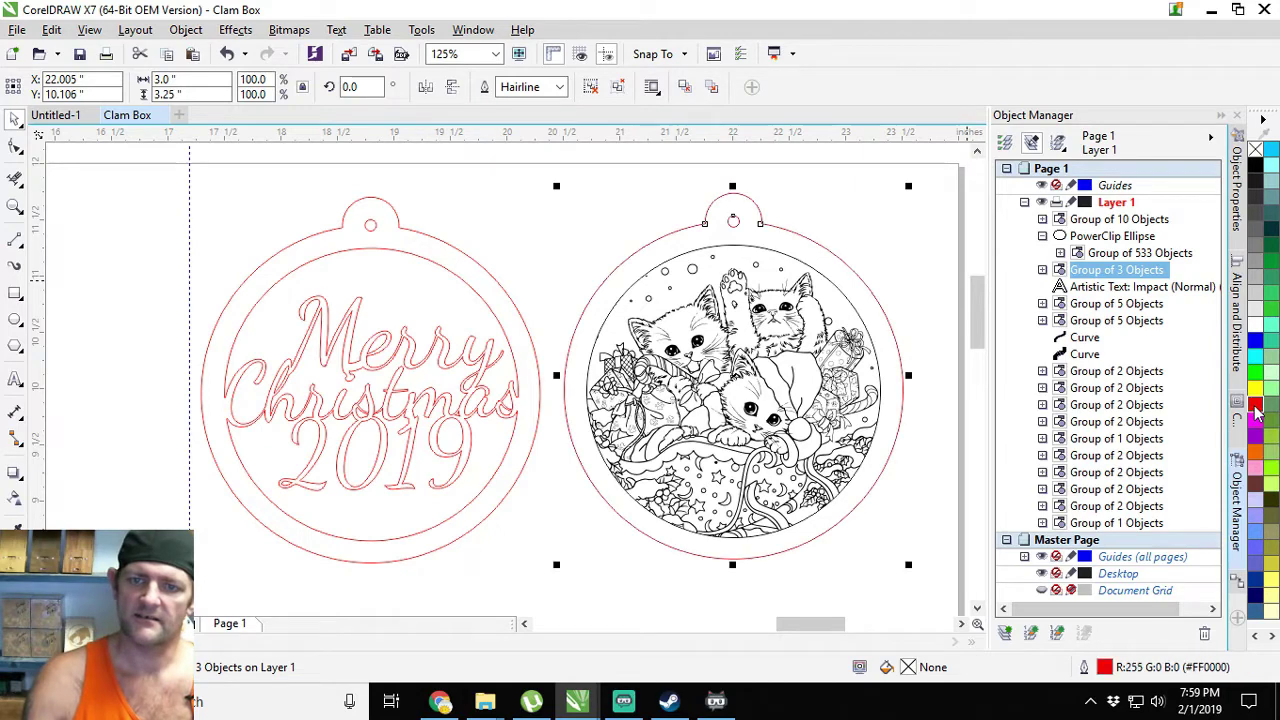
pyautogui.click(785, 254)
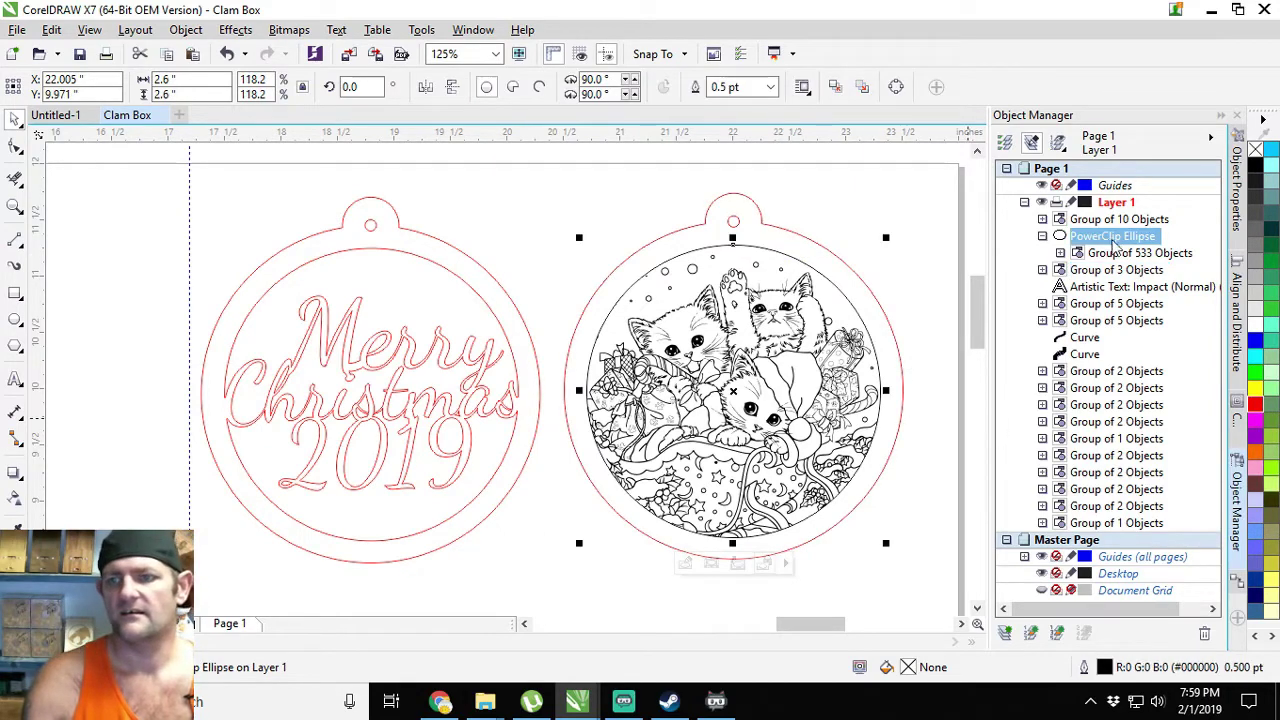
pyautogui.click(1107, 242)
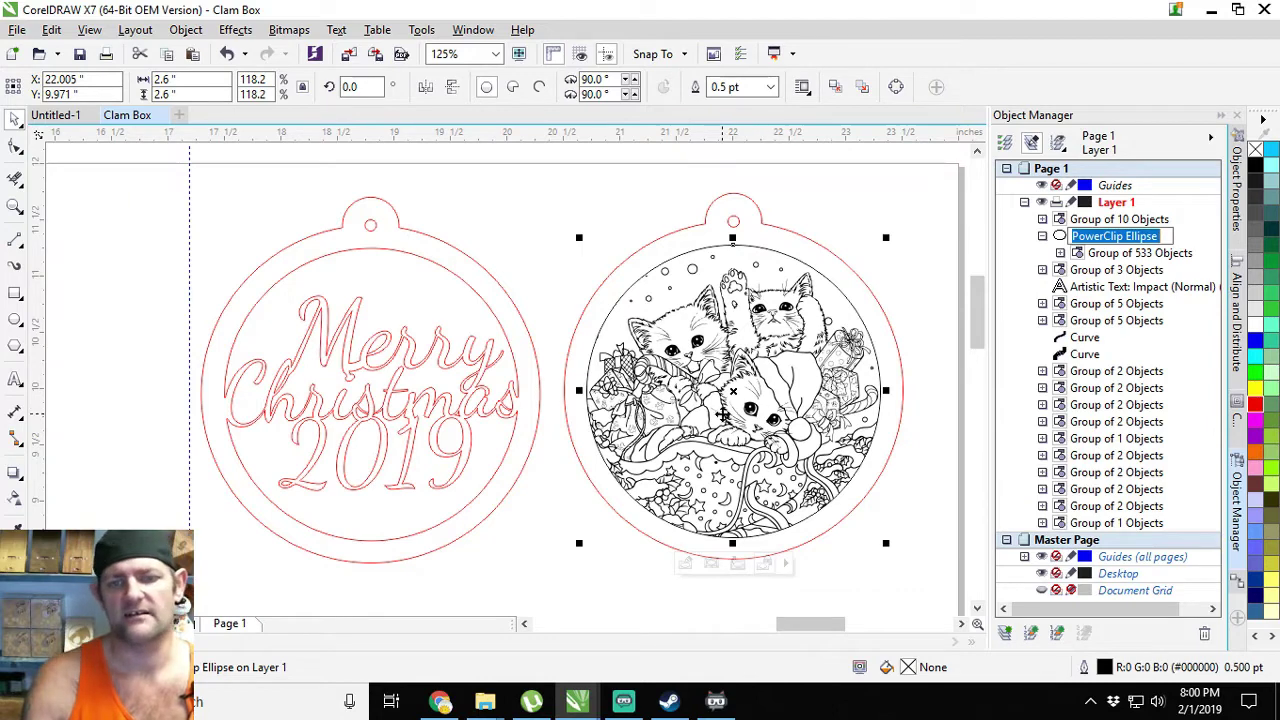
# - Finish the rename and check the Merry Christmas ornament's red hairline outline
pyautogui.scroll(-2, 722, 413)
pyautogui.click(870, 291)
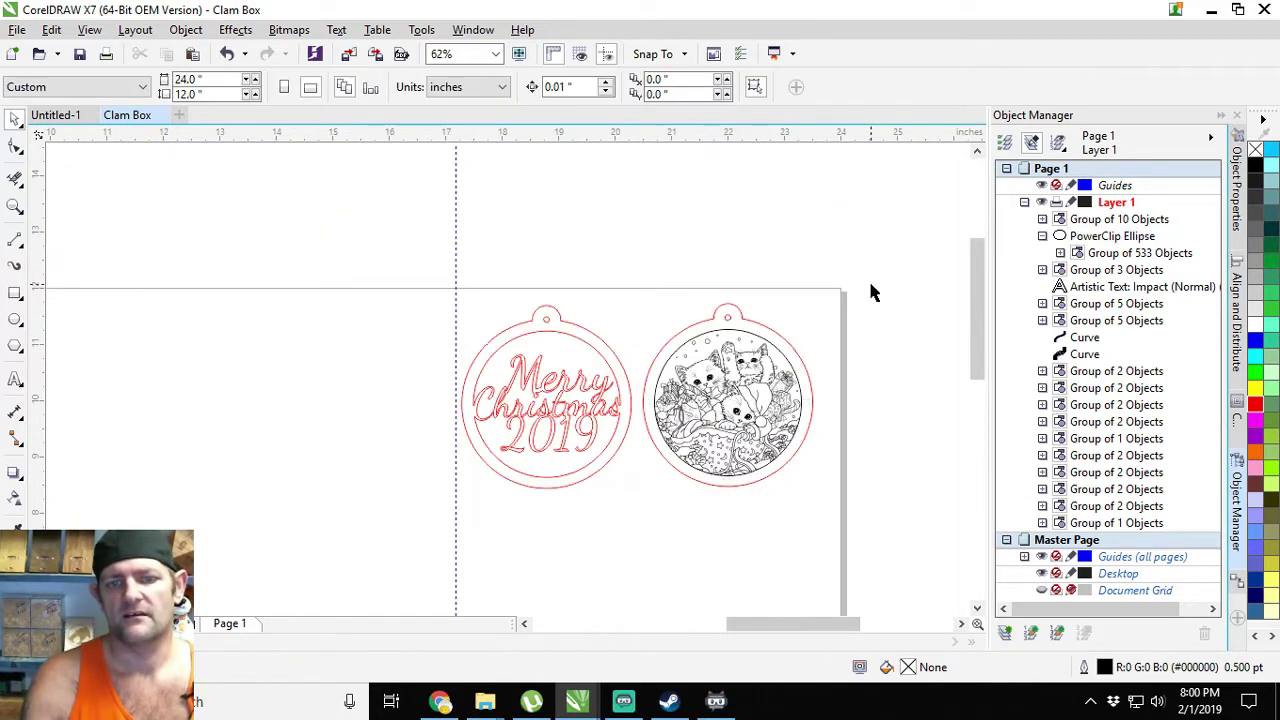
pyautogui.click(594, 334)
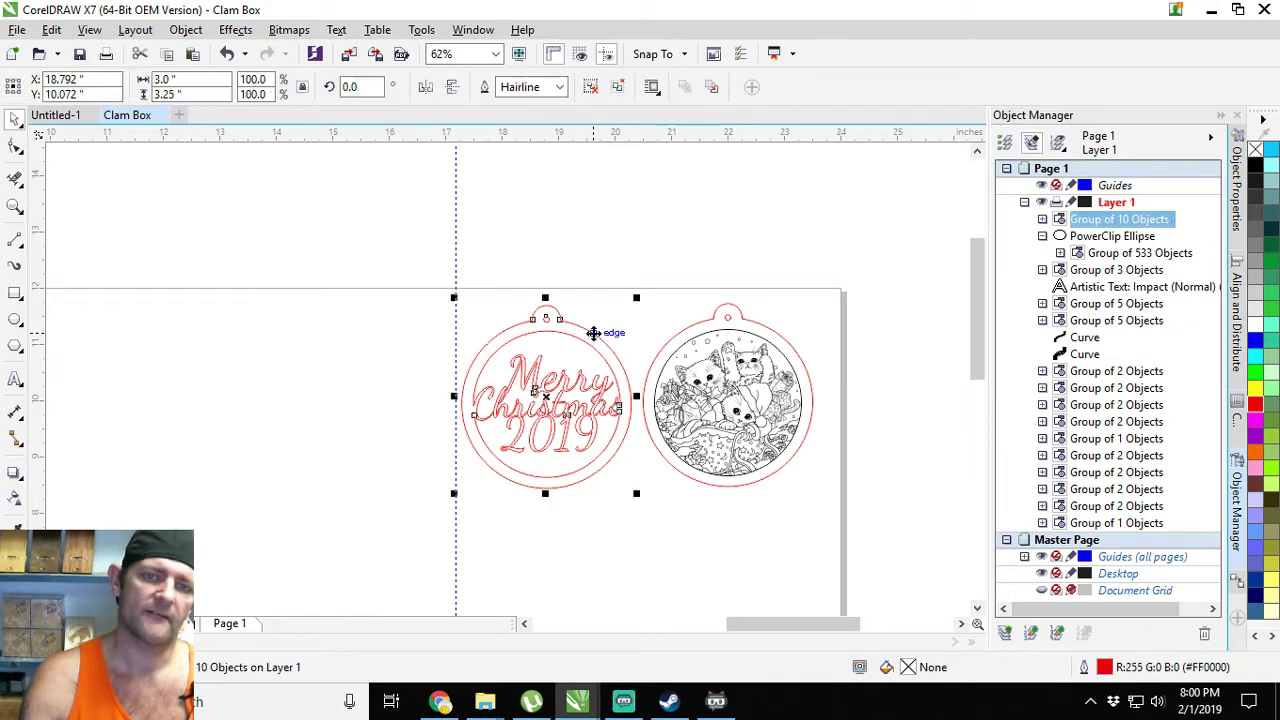
pyautogui.click(652, 263)
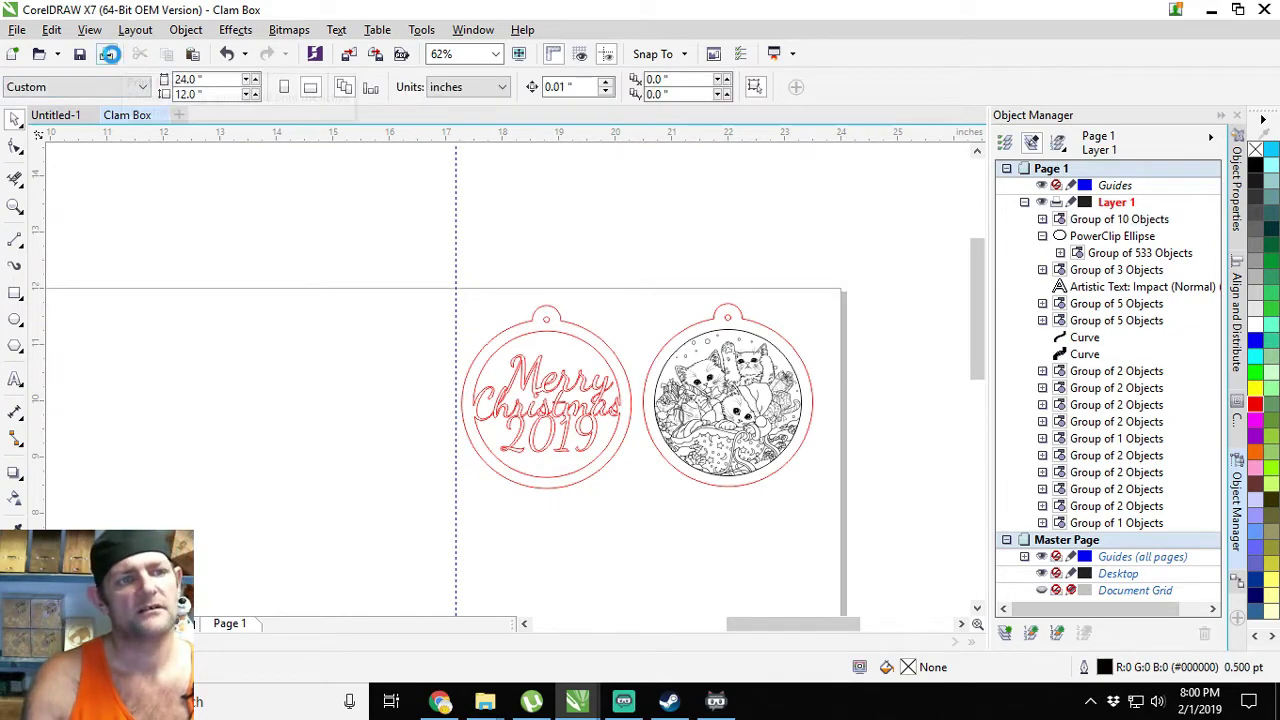
# - Print to the Epilog Mini with raster speed changed to 50% in its preferences
pyautogui.click(108, 54)
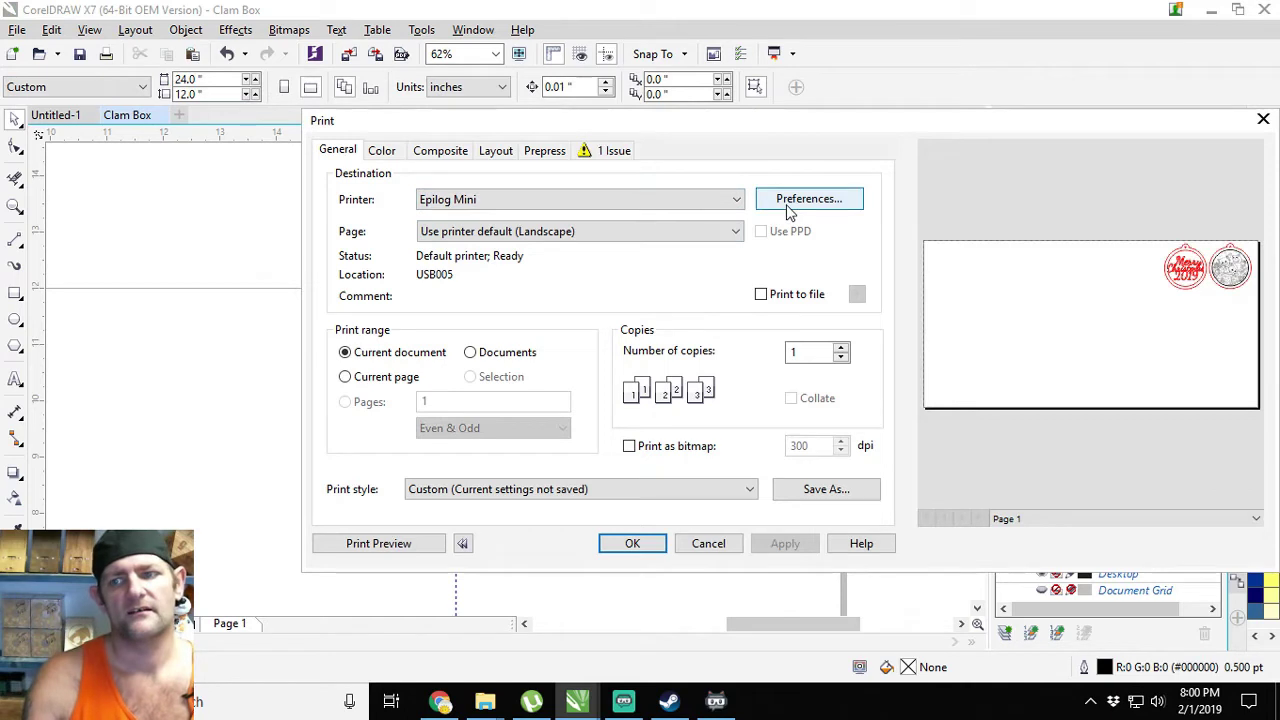
pyautogui.click(790, 204)
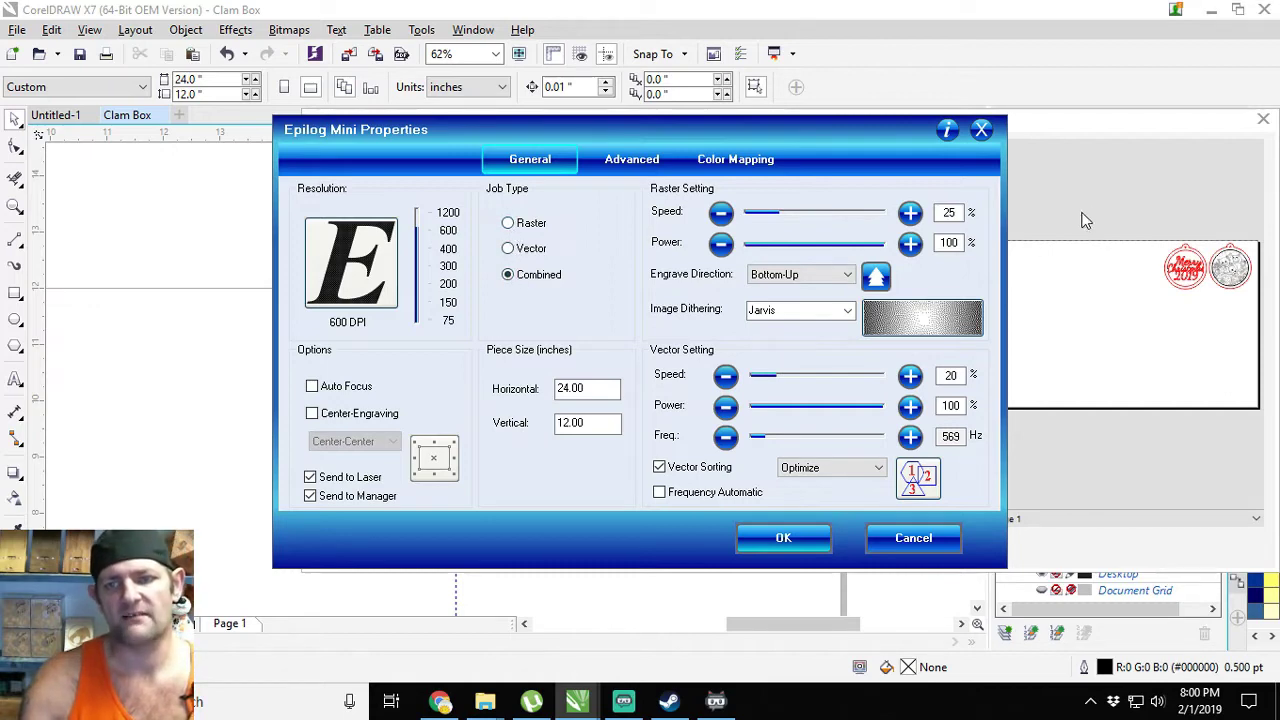
pyautogui.doubleClick(957, 212)
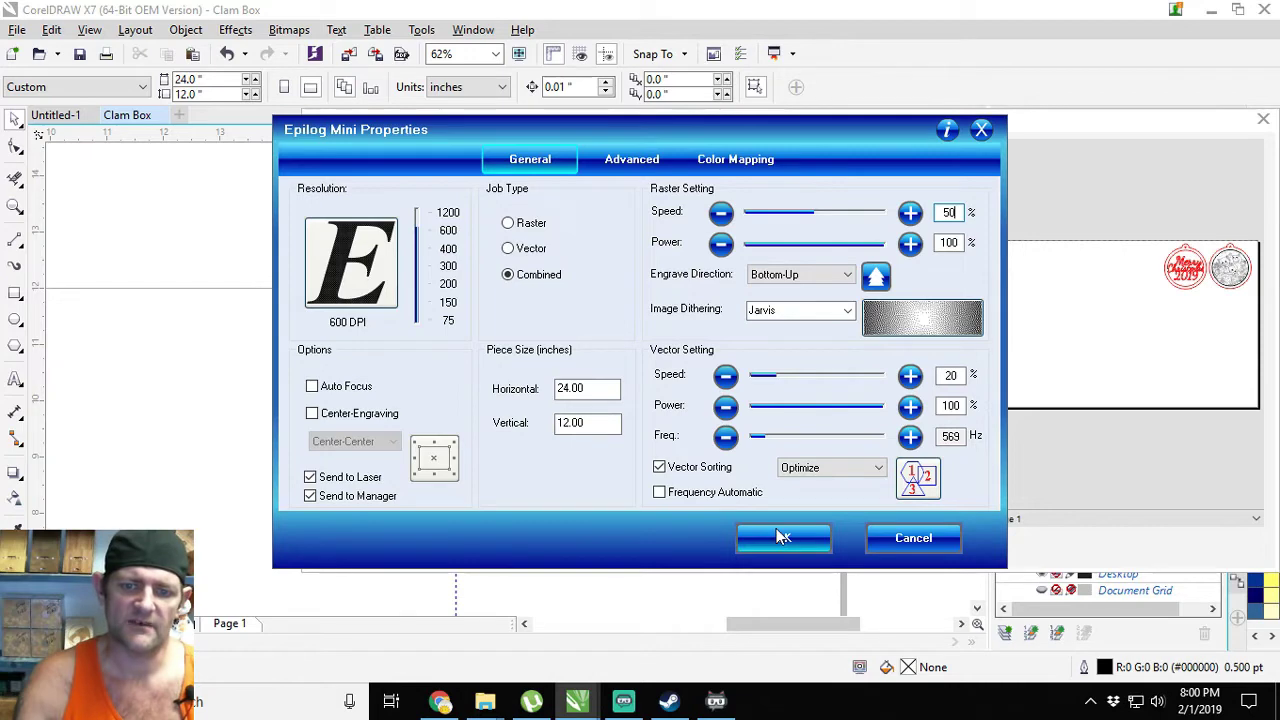
pyautogui.click(782, 540)
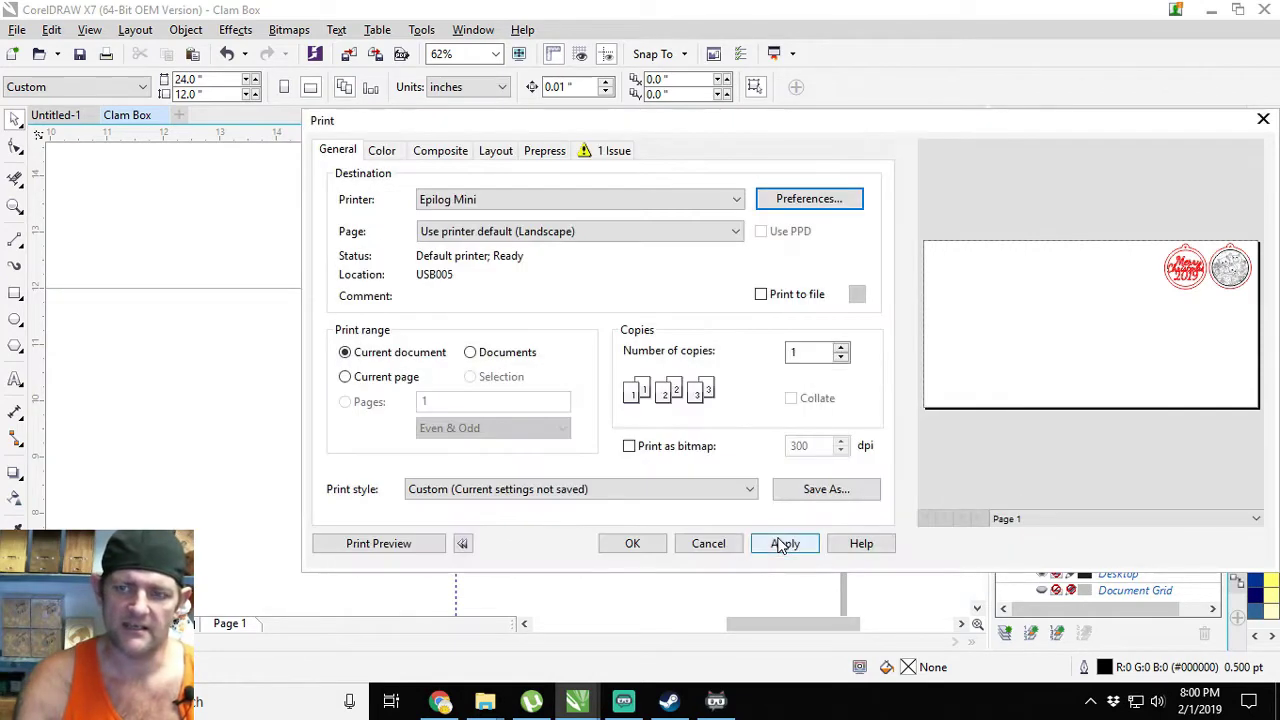
pyautogui.click(632, 545)
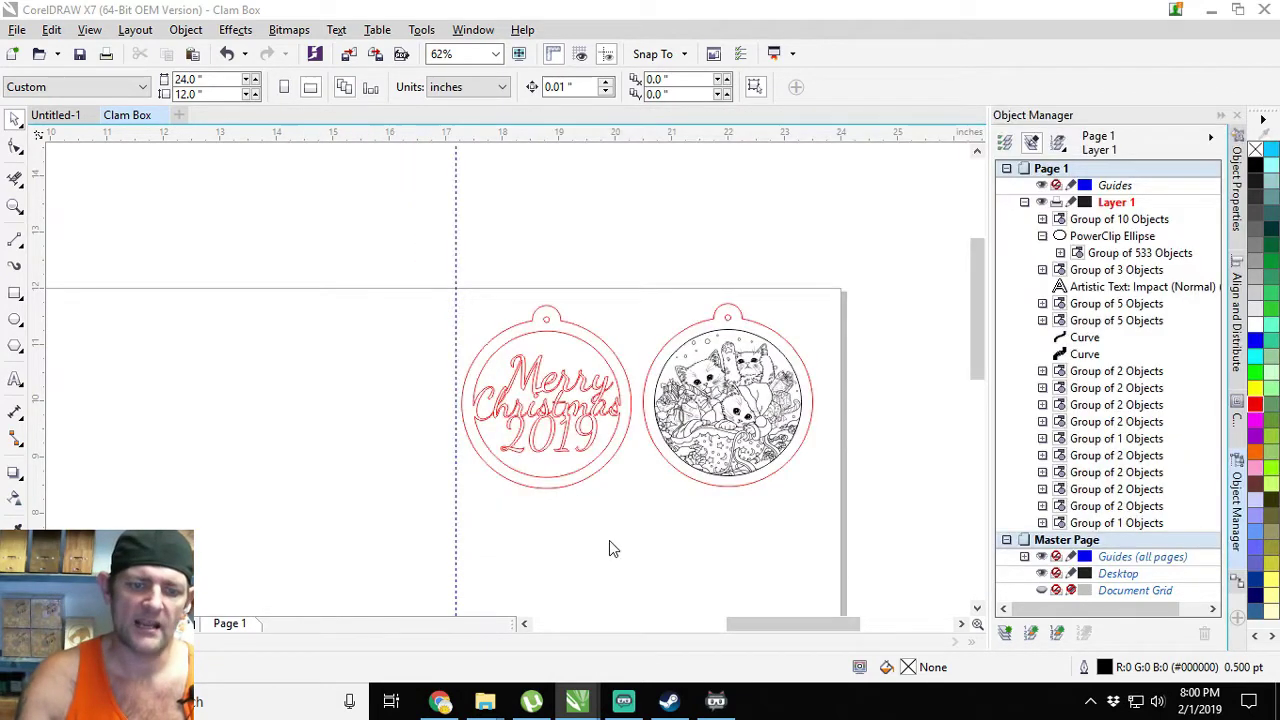
# - Move the finished ornament off the page beside the clam-box pieces, leaving the page empty
pyautogui.moveTo(622, 702)
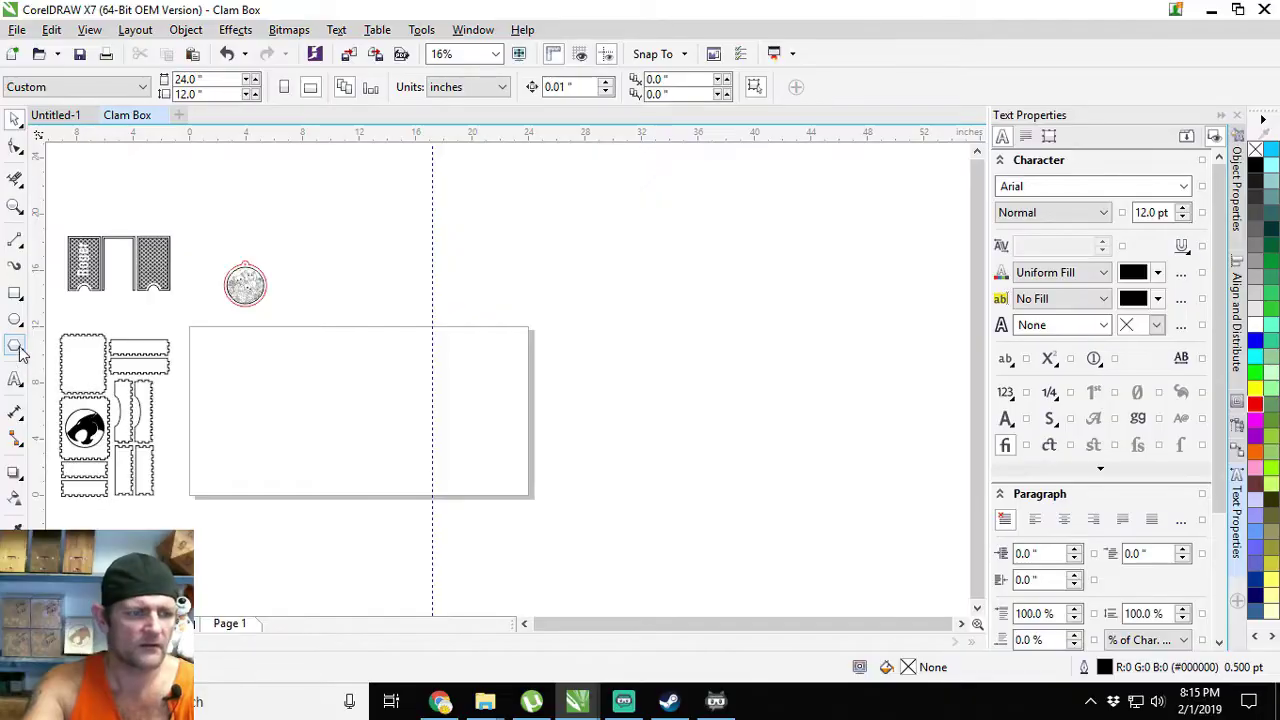
# - Import the Christmas Santa-with-scroll PNG and place it on the page
pyautogui.hotkey('ctrl', 'i')
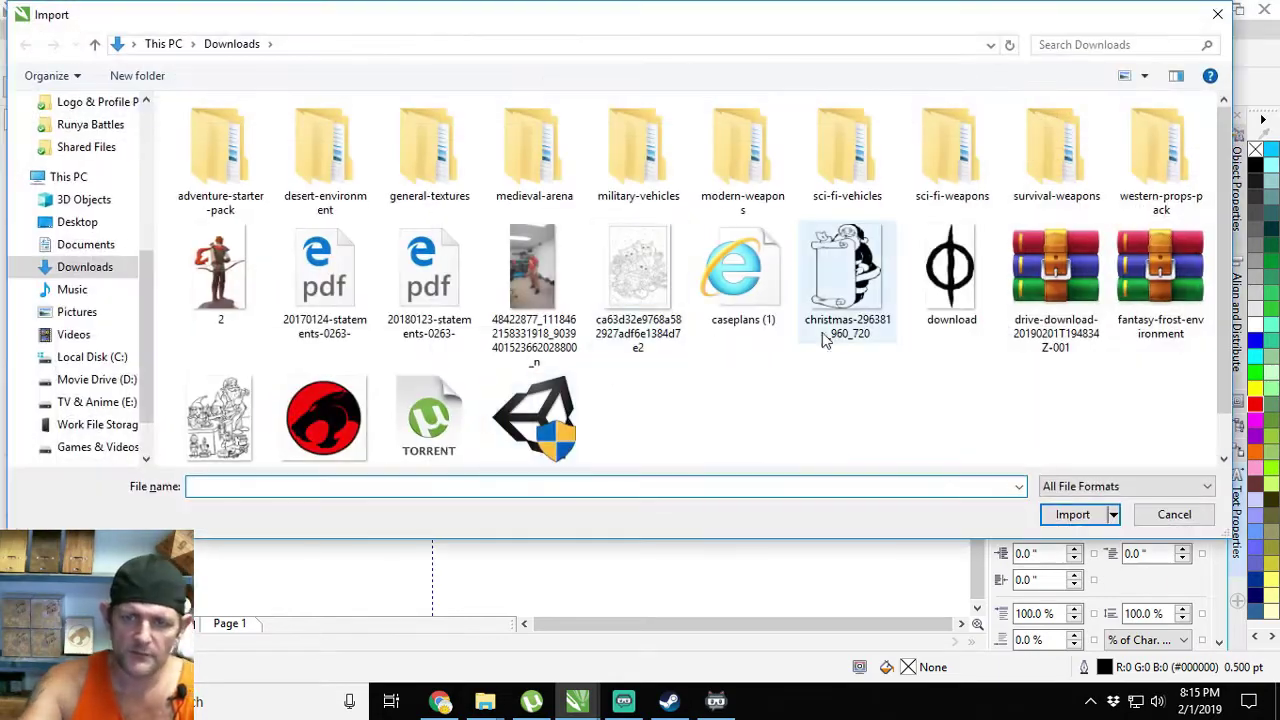
pyautogui.doubleClick(825, 340)
pyautogui.click(452, 340)
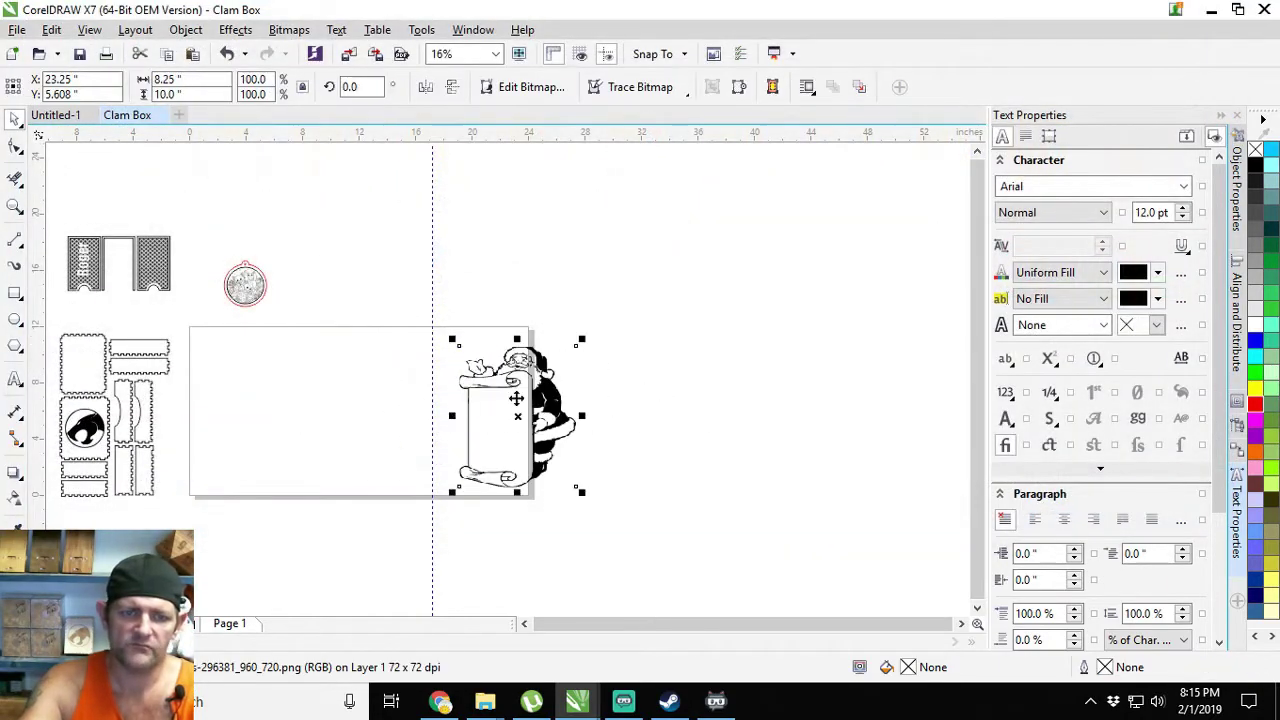
pyautogui.scroll(1, 540, 418)
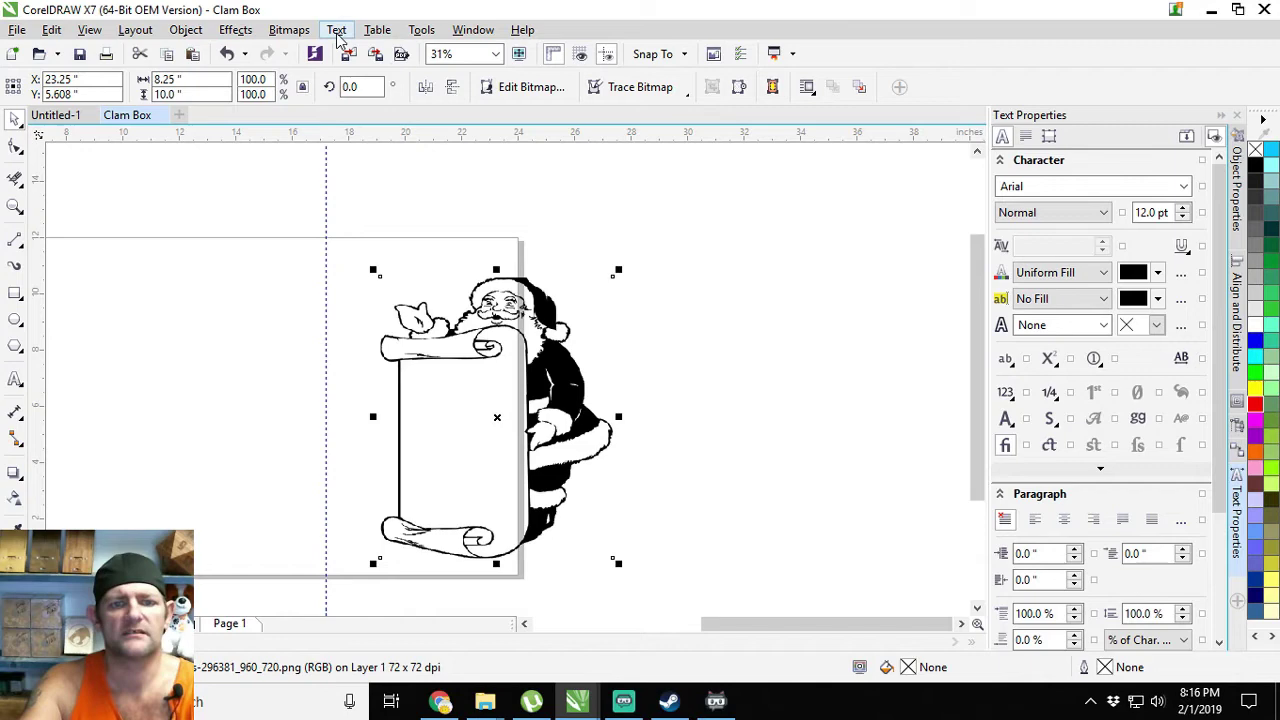
# - Preview a 1-bit black-and-white conversion of the picture, then cancel it
pyautogui.click(289, 29)
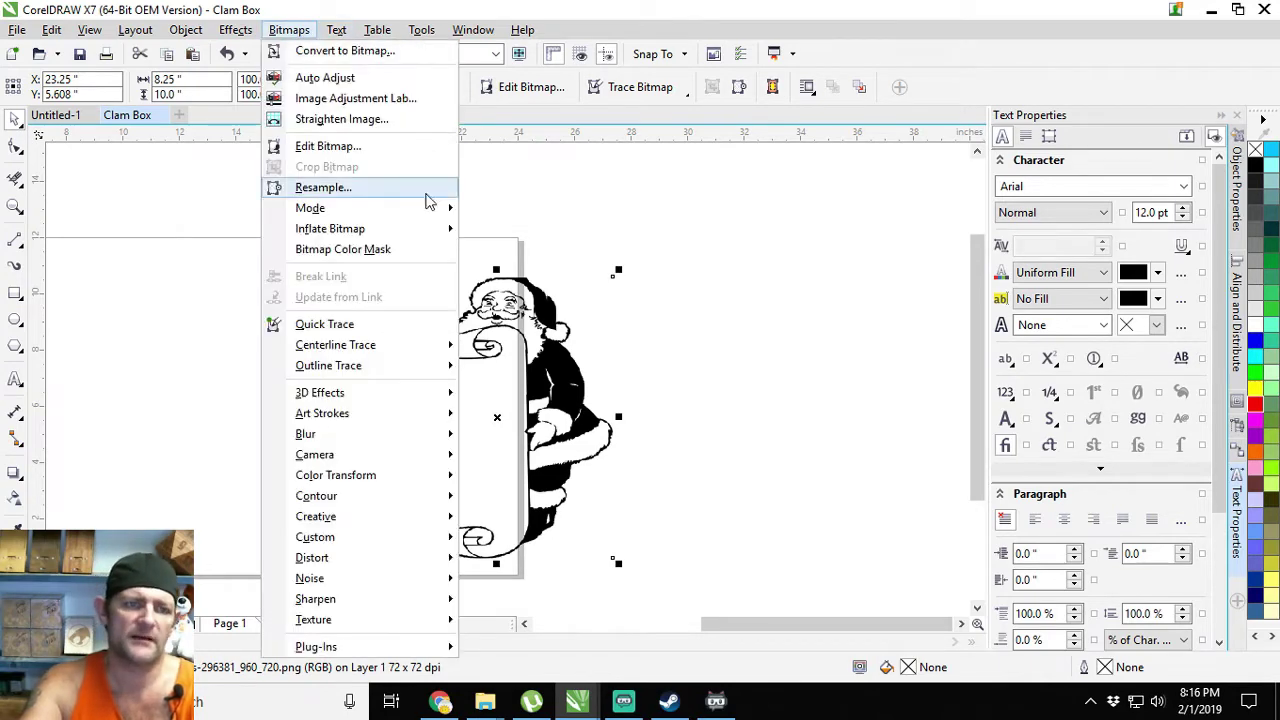
pyautogui.moveTo(440, 208)
pyautogui.click(548, 210)
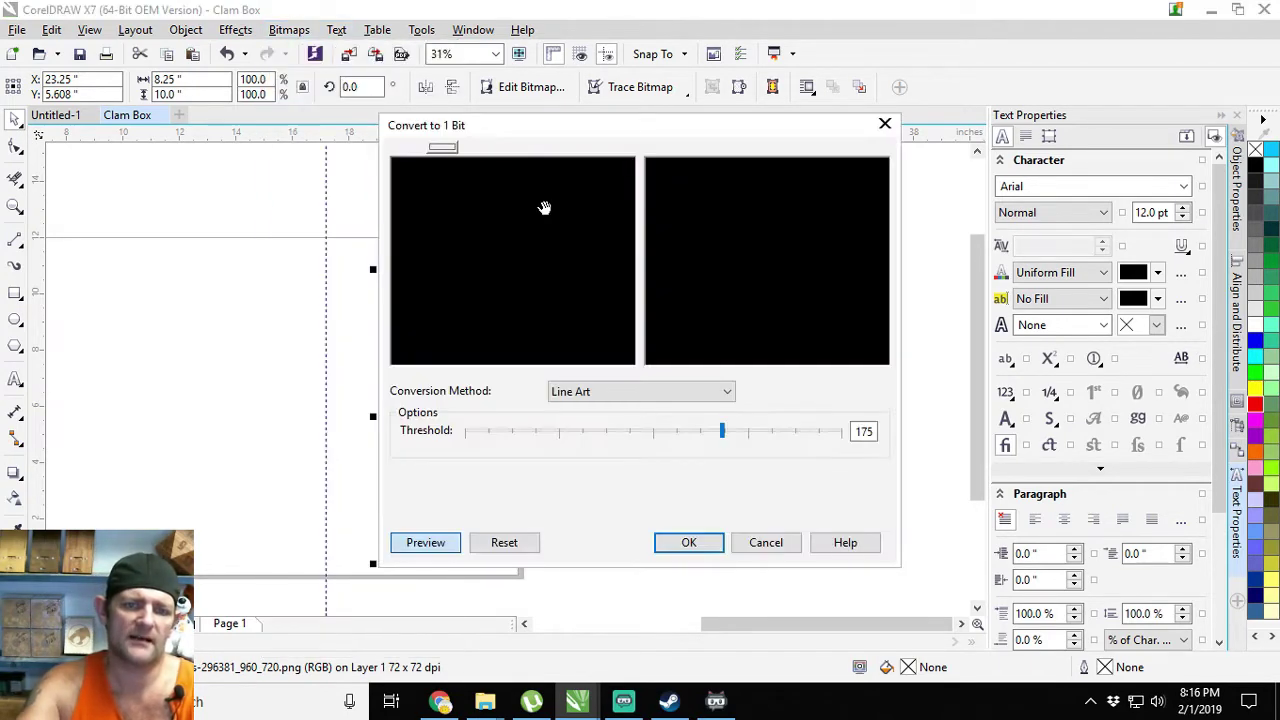
pyautogui.click(500, 260)
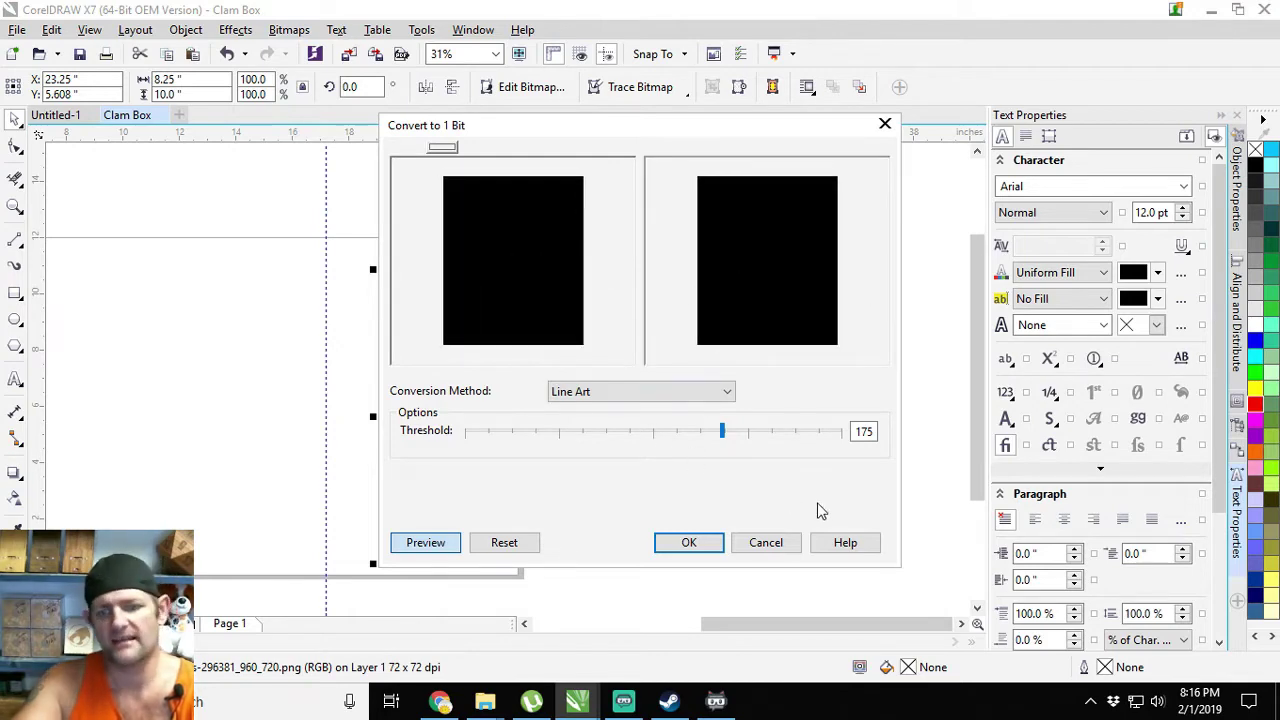
pyautogui.click(767, 542)
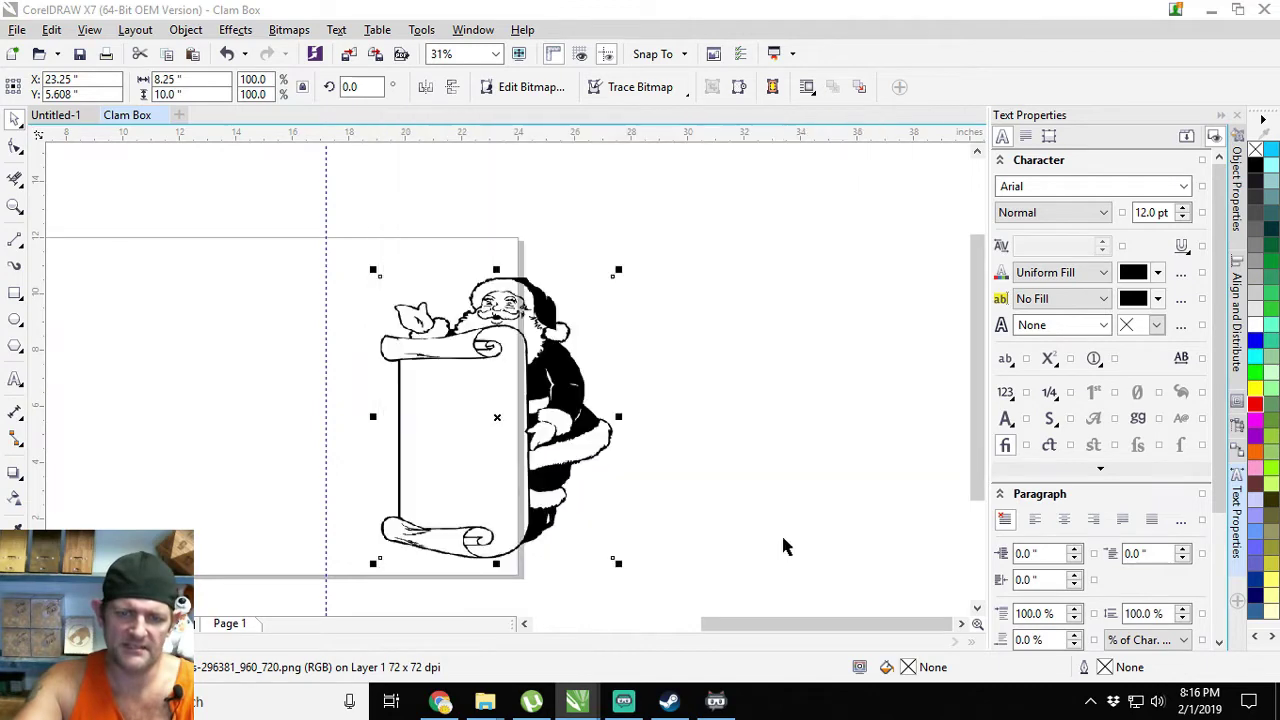
# - Outline-trace the Santa picture as Line Art into black vector objects
pyautogui.click(664, 88)
pyautogui.moveTo(666, 152)
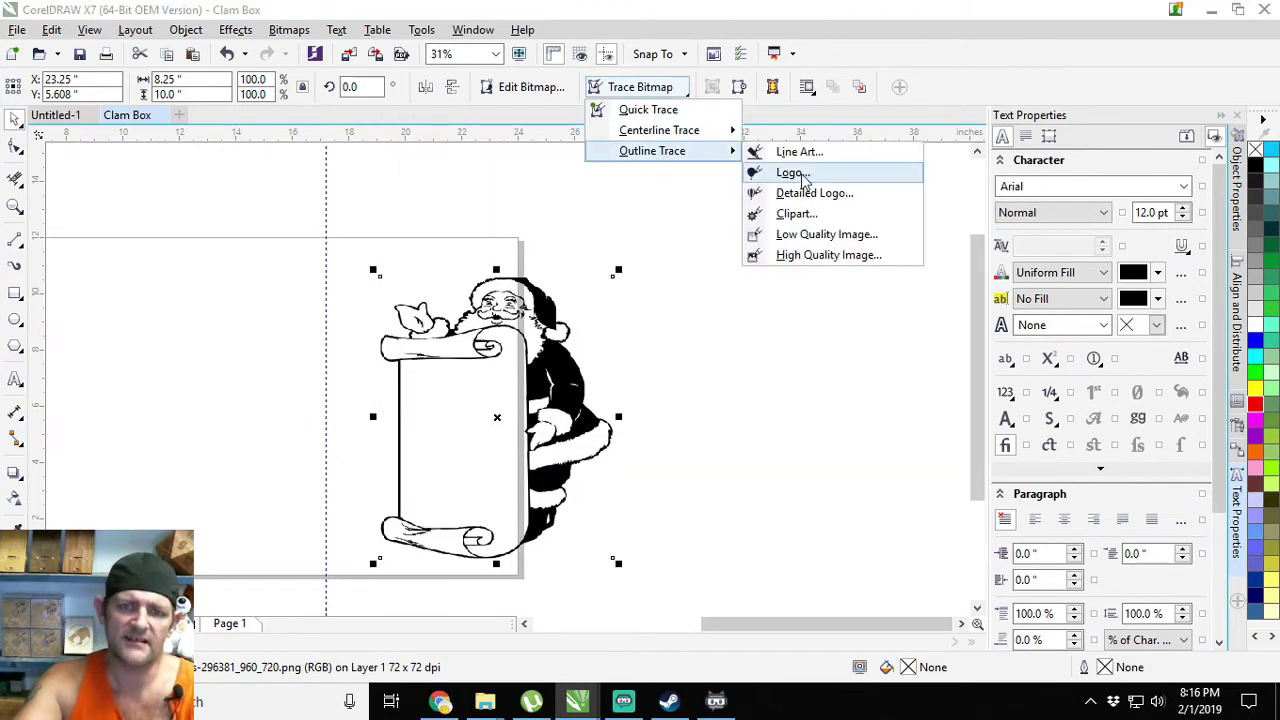
pyautogui.click(799, 152)
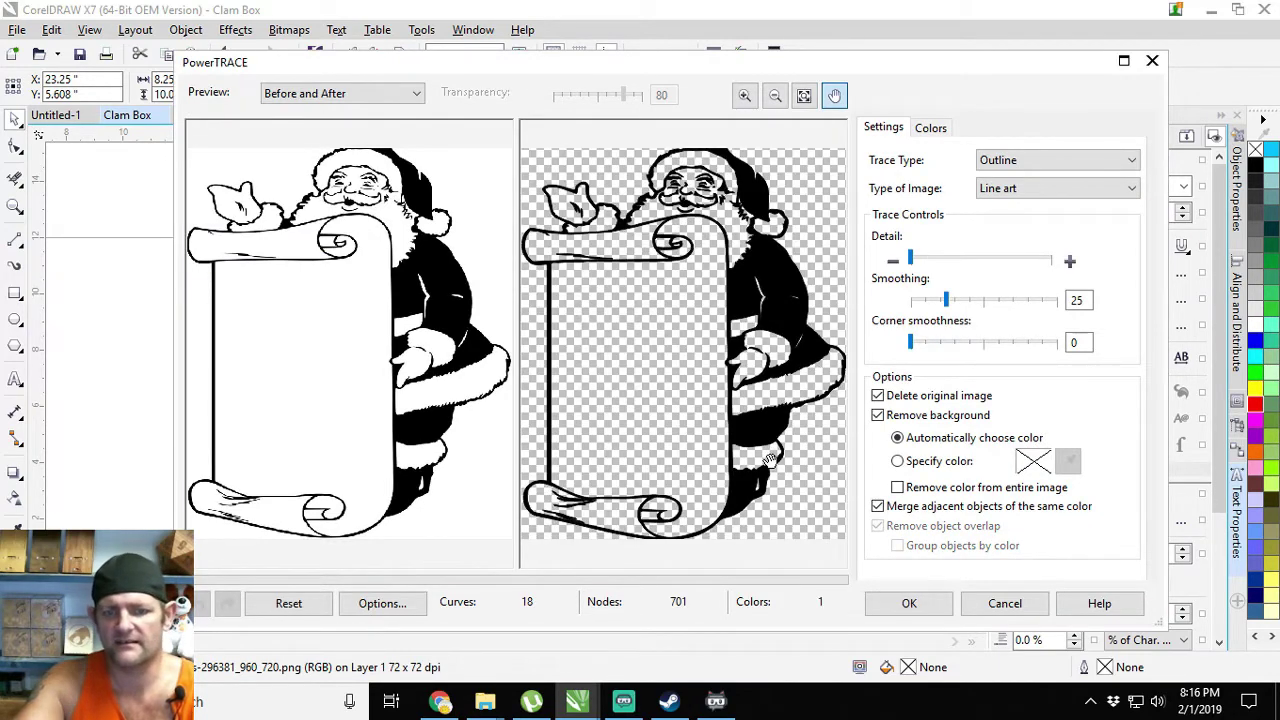
pyautogui.click(909, 603)
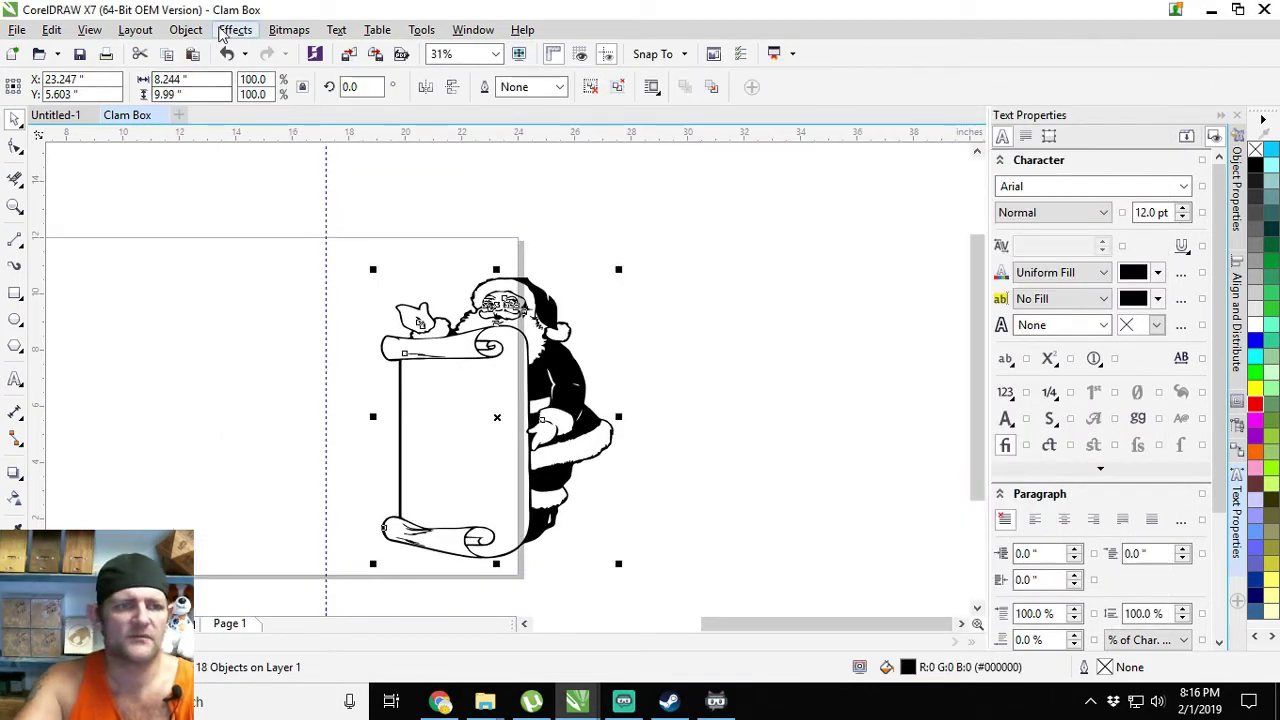
# - Create a boundary outline around the traced Santa artwork
pyautogui.click(186, 29)
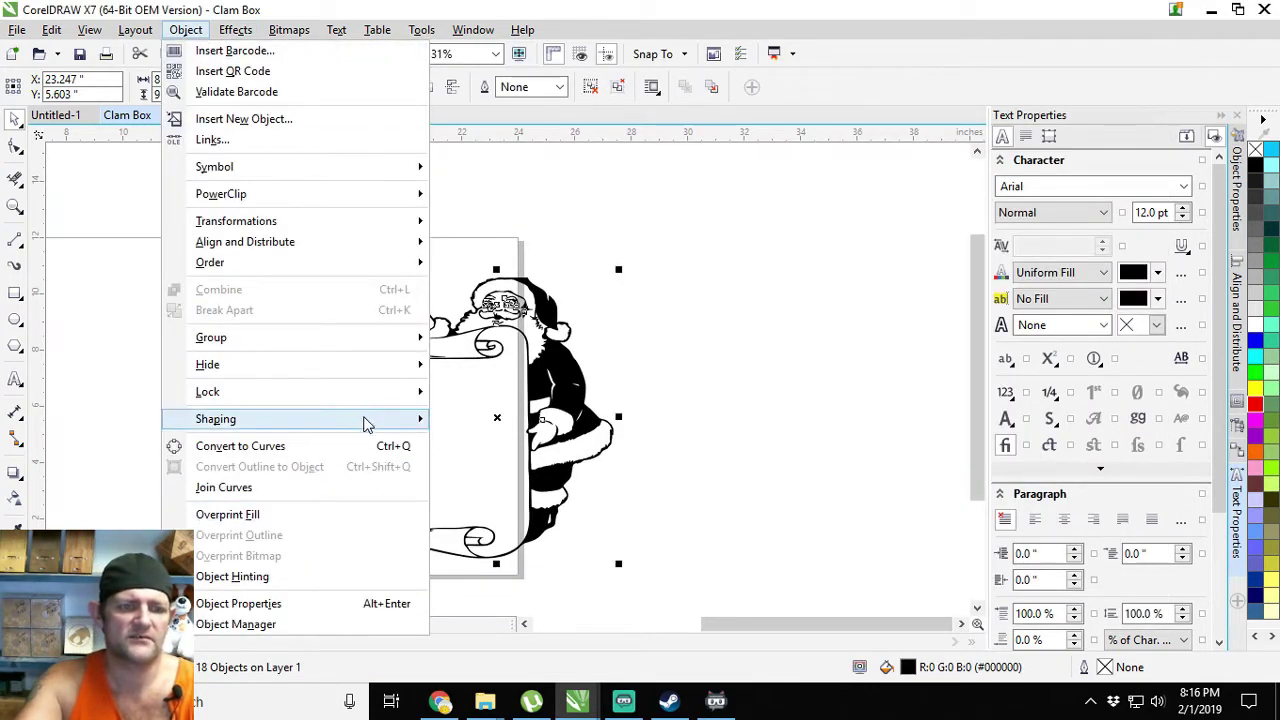
pyautogui.moveTo(380, 424)
pyautogui.click(488, 543)
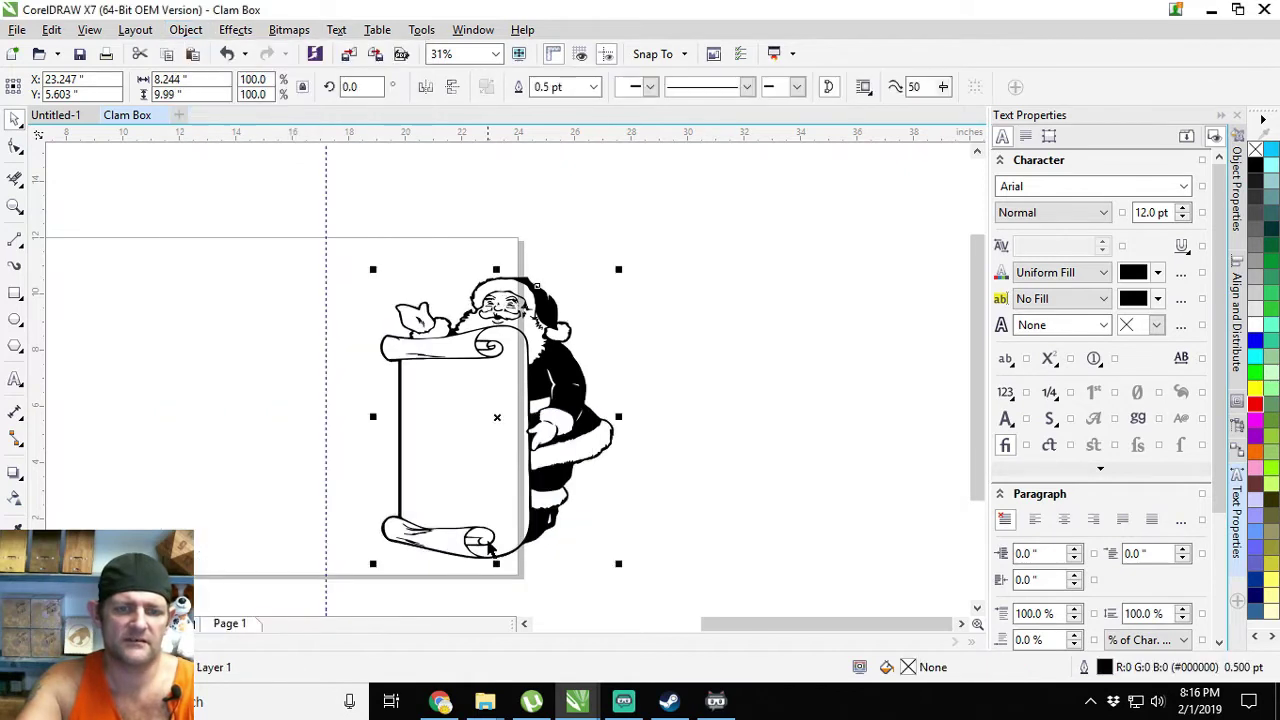
pyautogui.moveTo(498, 416); pyautogui.dragTo(791, 320)
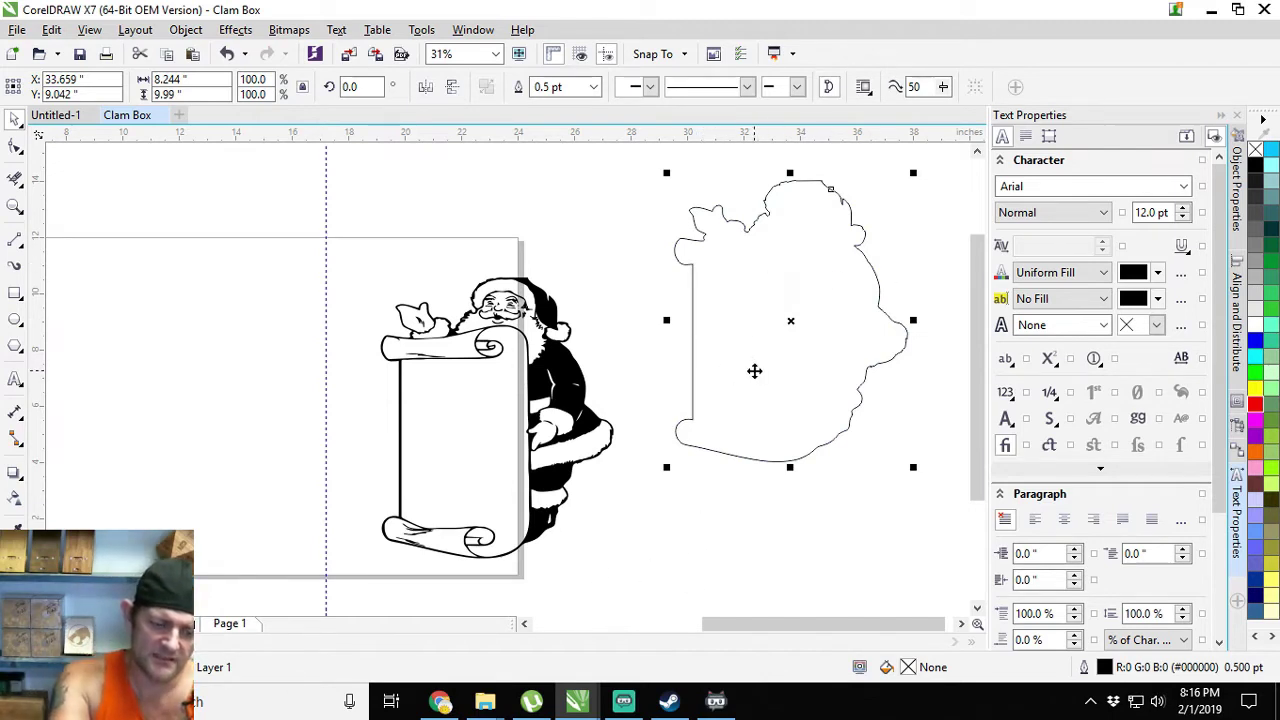
pyautogui.click(717, 386)
pyautogui.hotkey('ctrl', 'z')
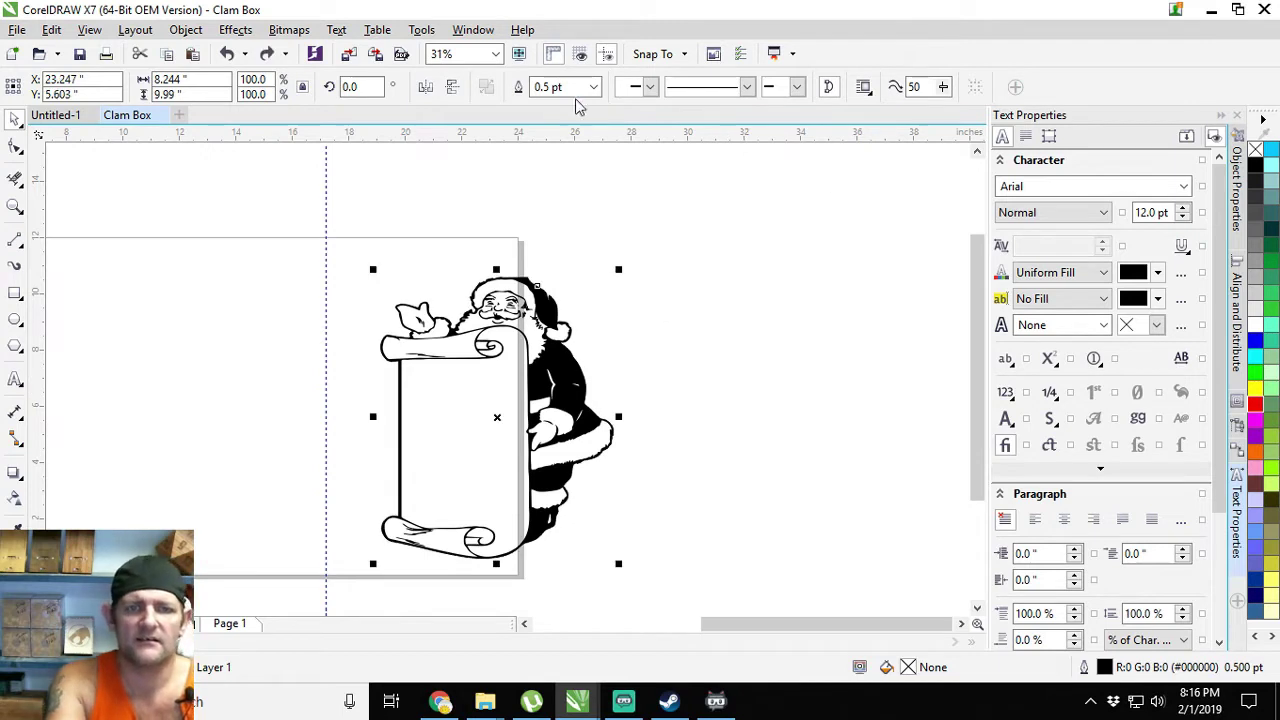
# - Give the boundary outline a hairline width and move it right of the Santa
pyautogui.click(593, 87)
pyautogui.click(580, 120)
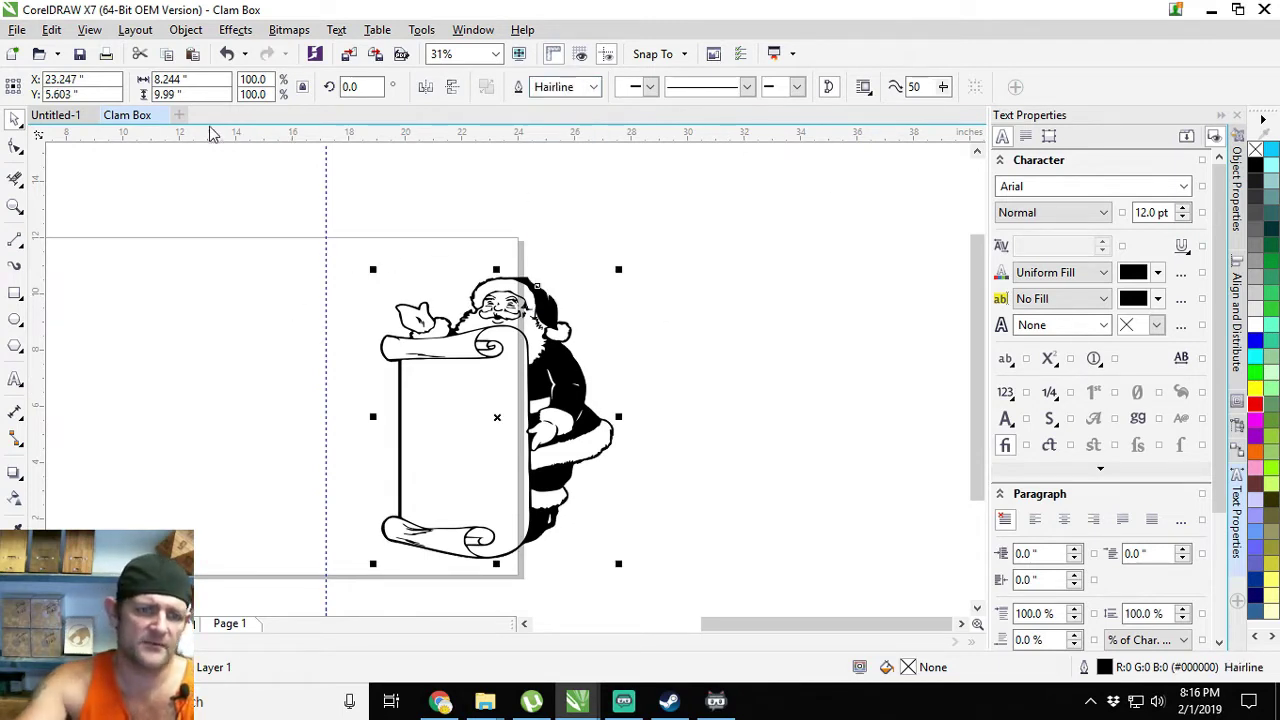
pyautogui.moveTo(620, 564); pyautogui.dragTo(563, 530)
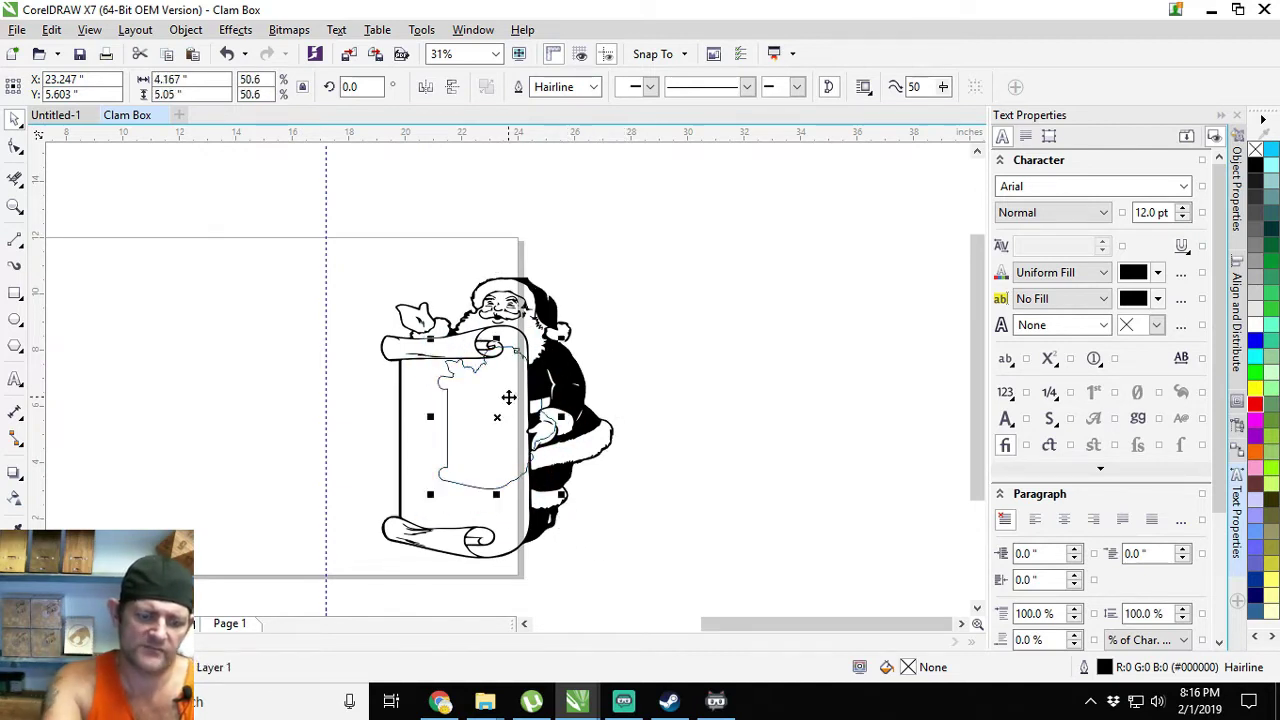
pyautogui.hotkey('ctrl', 'z')
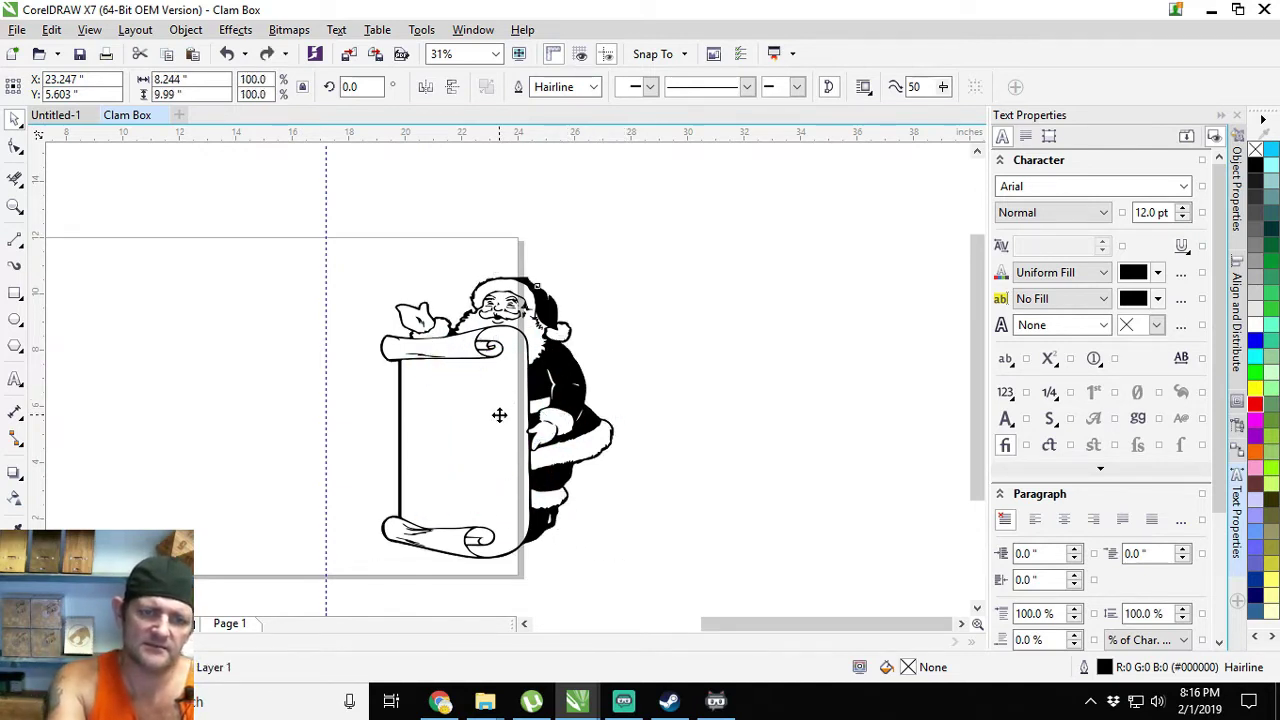
pyautogui.moveTo(497, 411); pyautogui.dragTo(735, 387)
# - PowerClip the traced Santa group inside the hairline boundary outline
pyautogui.click(505, 391)
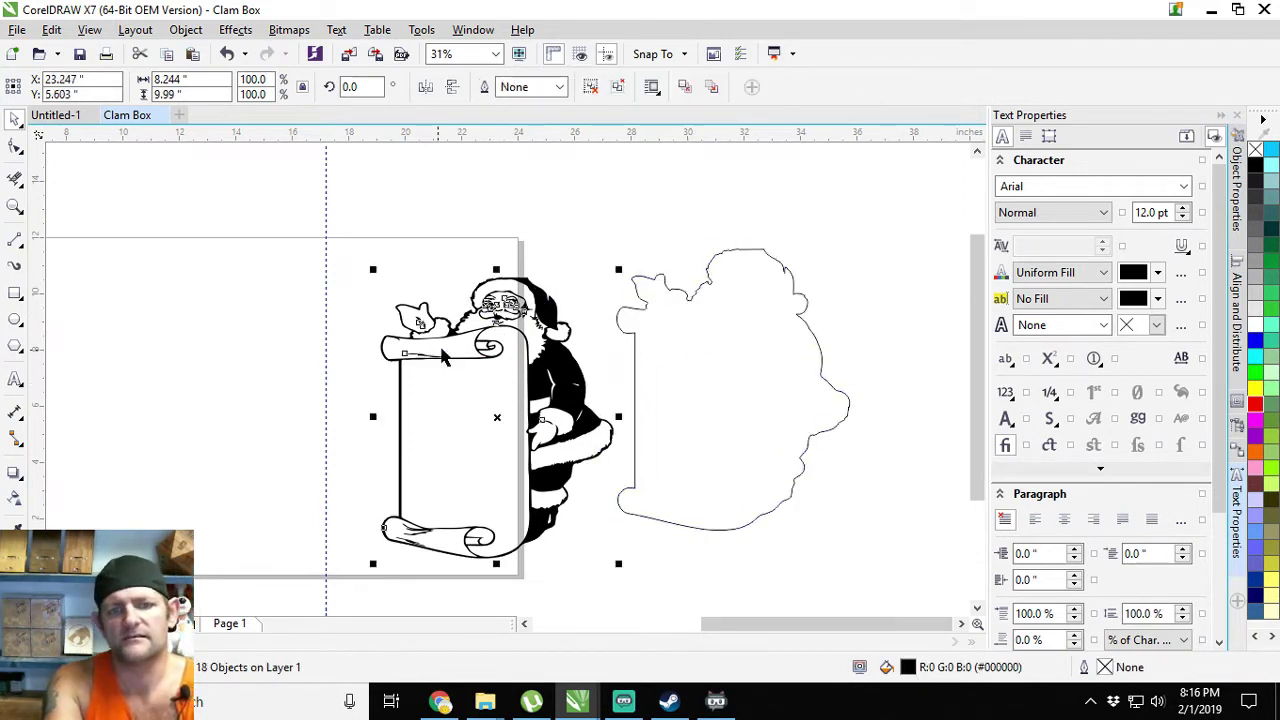
pyautogui.rightClick(462, 340)
pyautogui.click(436, 350)
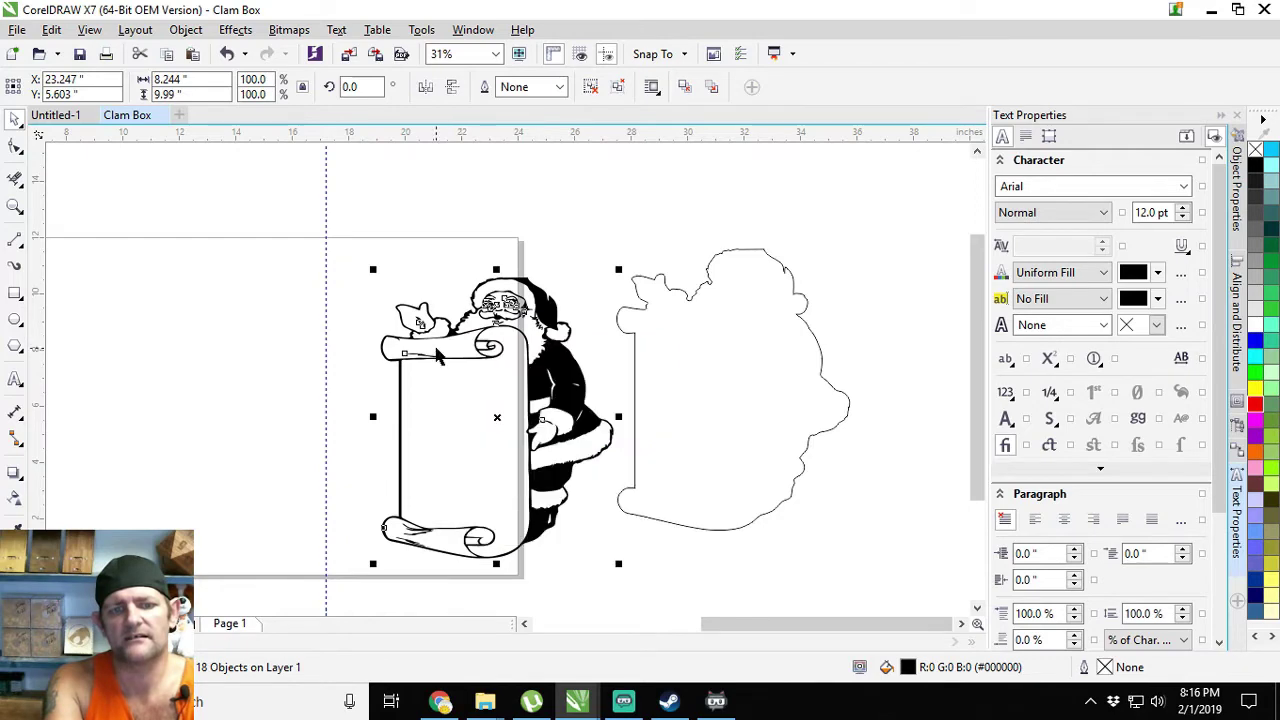
pyautogui.rightClick(498, 412)
pyautogui.click(314, 400)
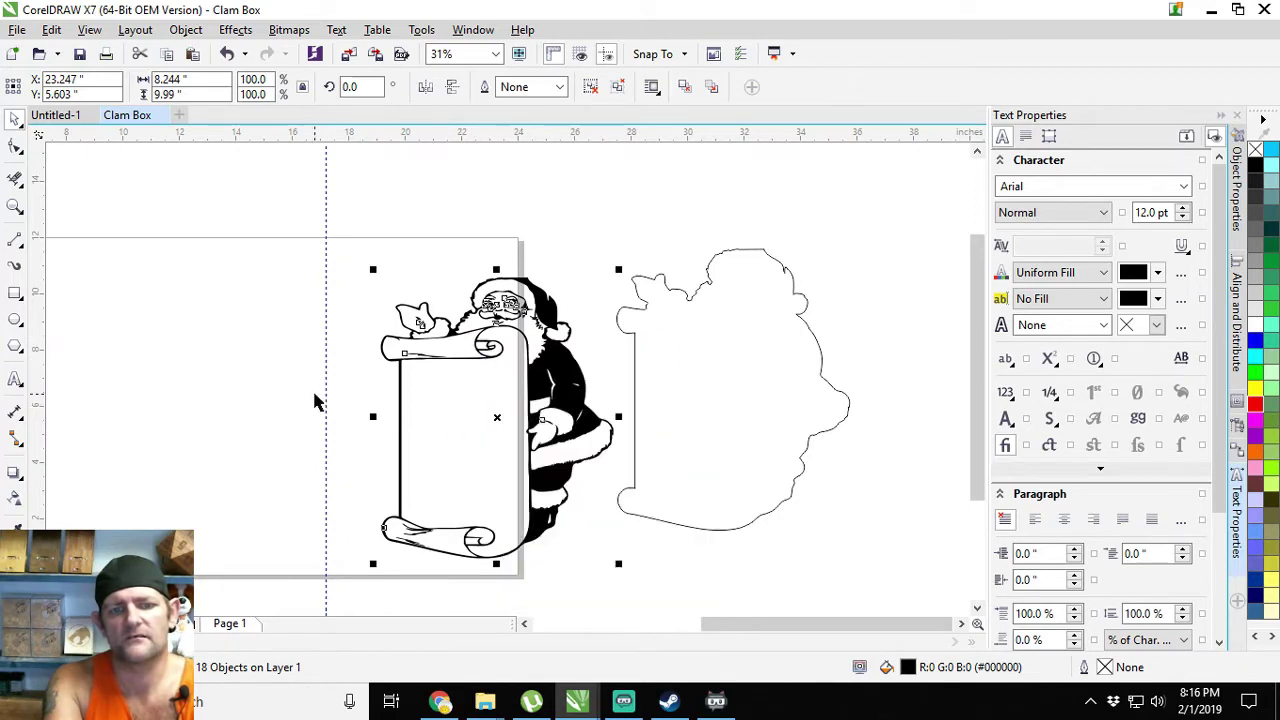
pyautogui.click(522, 398)
pyautogui.click(530, 392)
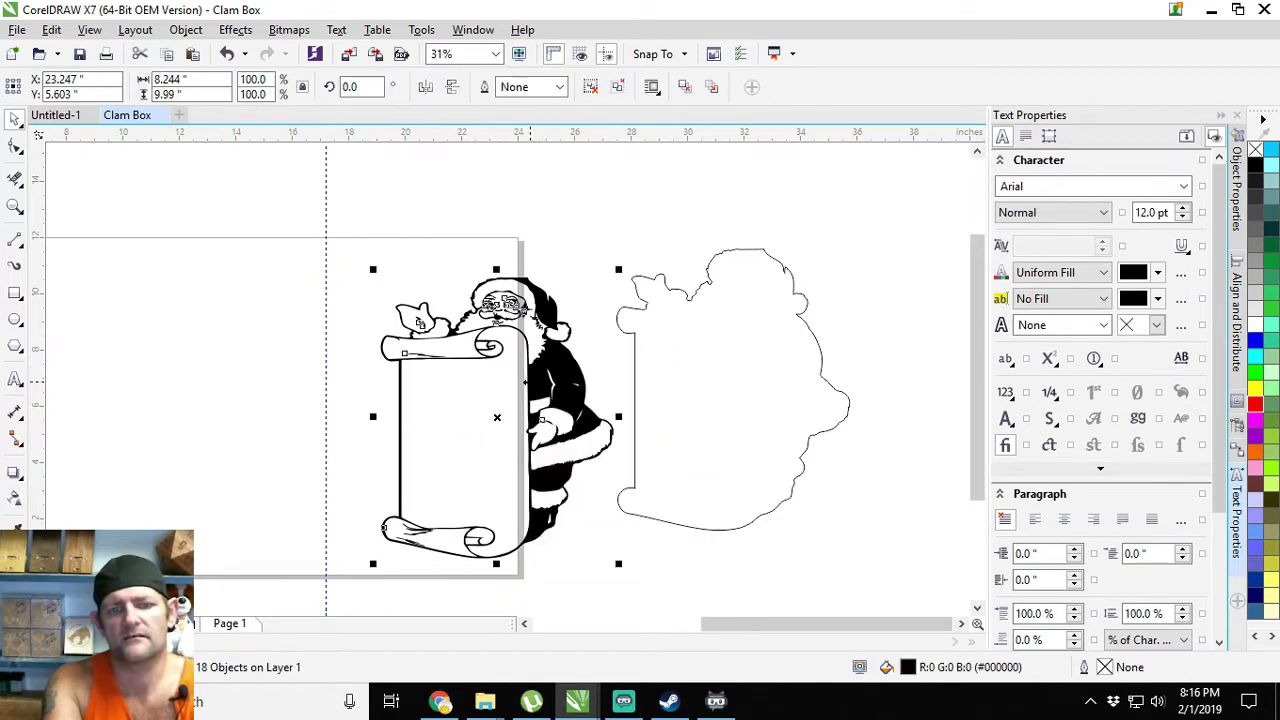
pyautogui.rightClick(530, 392)
pyautogui.click(610, 219)
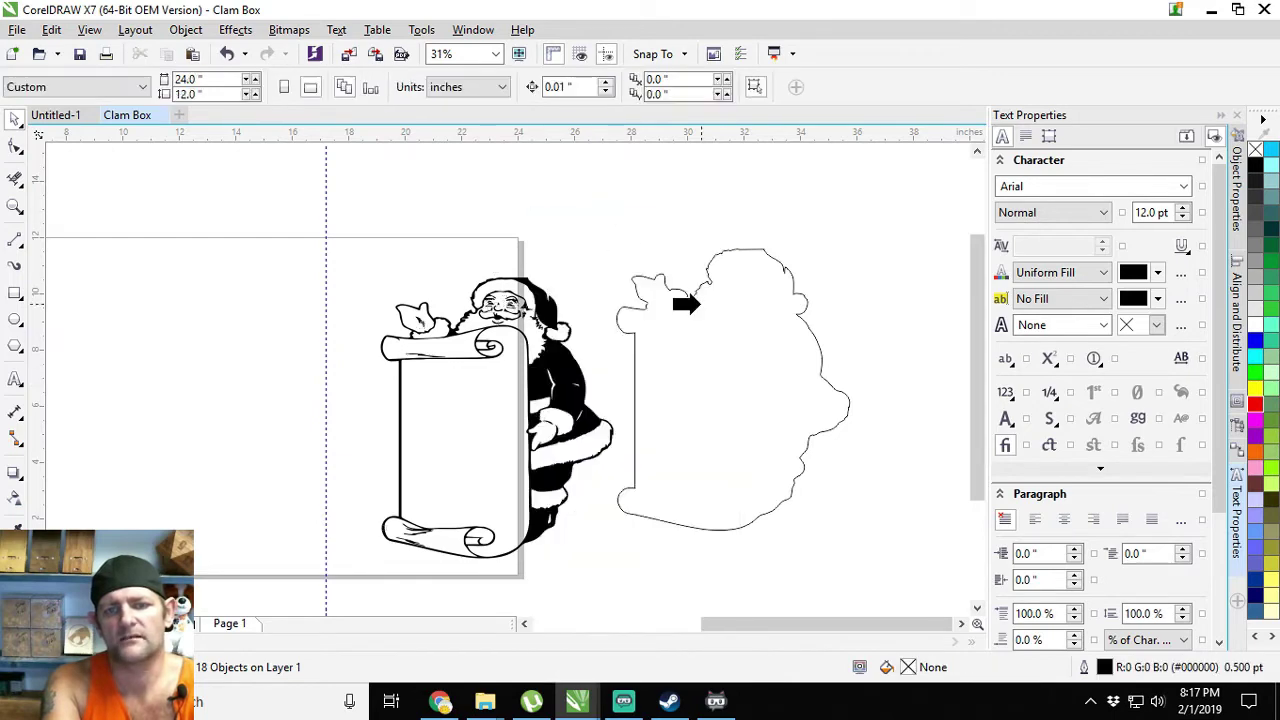
pyautogui.click(705, 300)
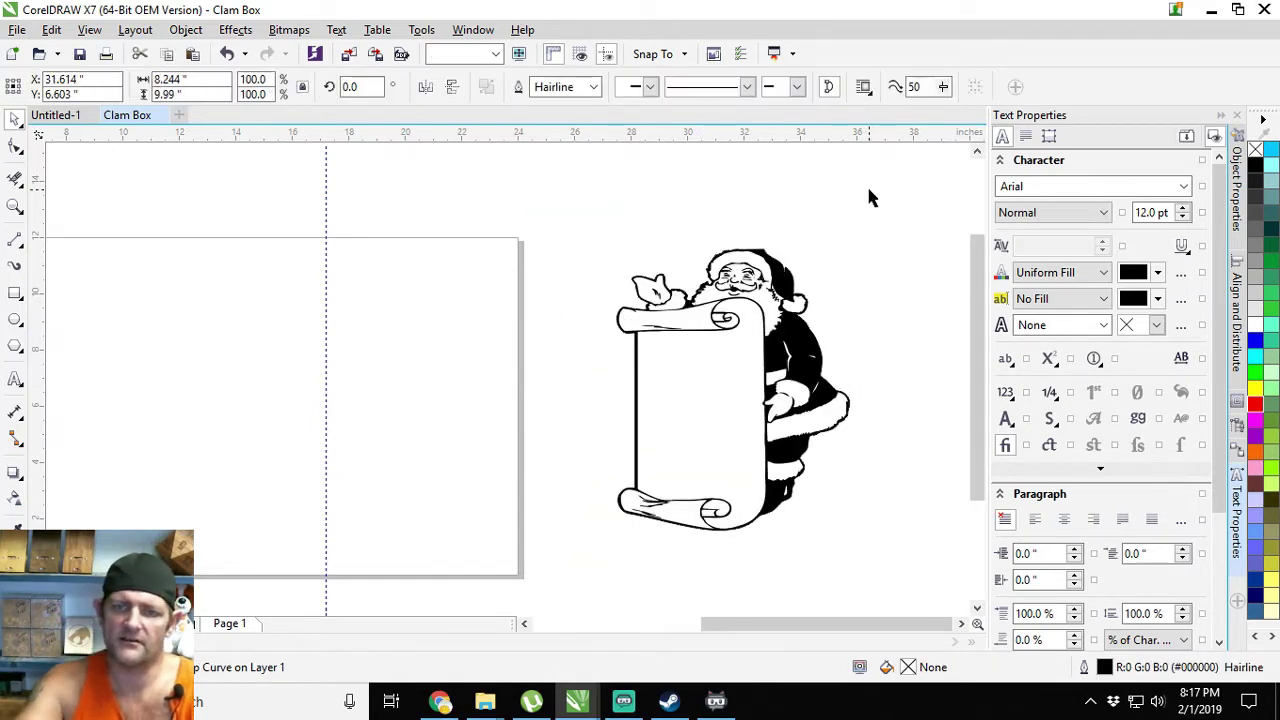
# - Scale the Santa artwork down to 41.8% and drag it onto the page
pyautogui.moveTo(900, 192); pyautogui.dragTo(526, 572)
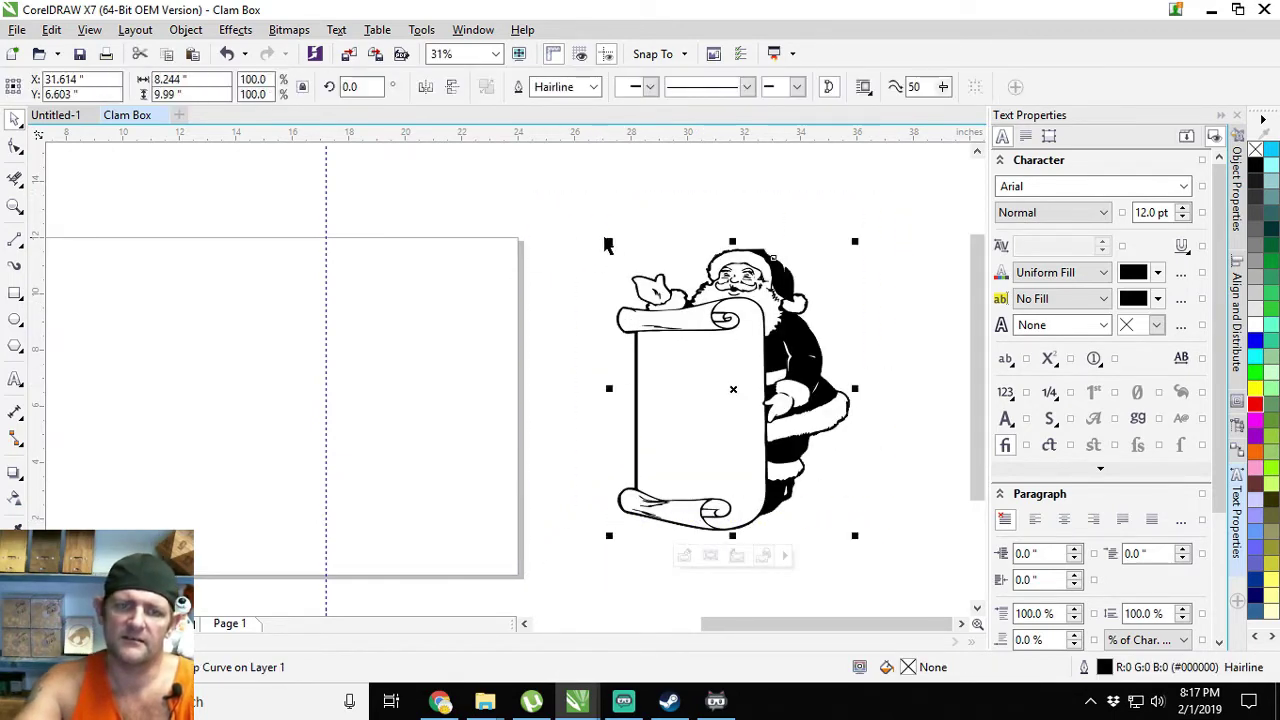
pyautogui.moveTo(608, 240); pyautogui.dragTo(677, 324)
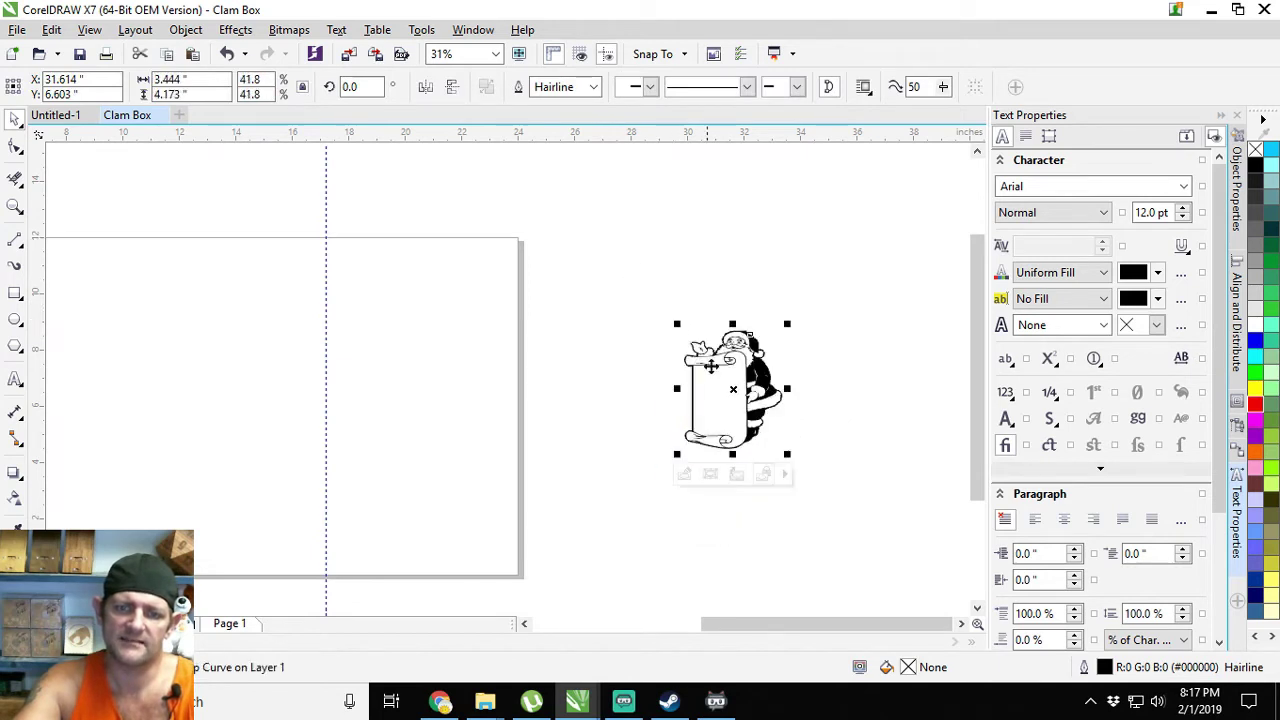
pyautogui.moveTo(733, 390); pyautogui.dragTo(381, 458)
pyautogui.scroll(2, 385, 458)
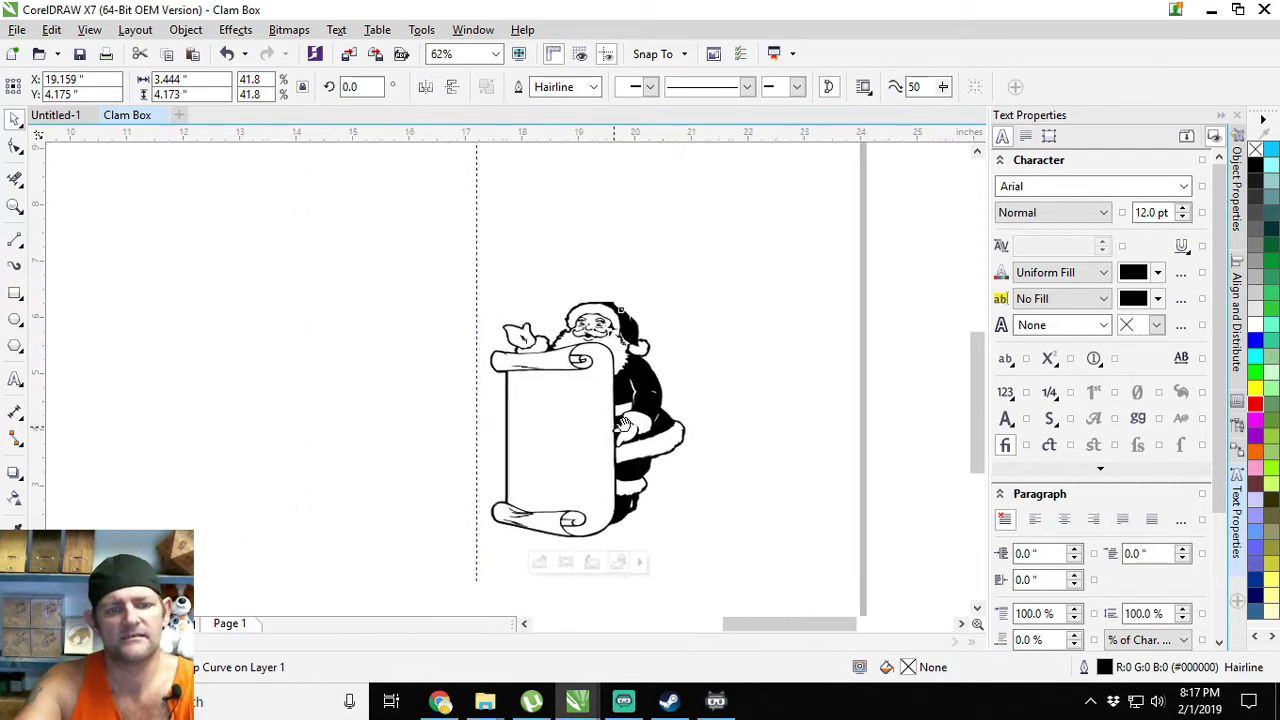
pyautogui.scroll(2, 640, 403)
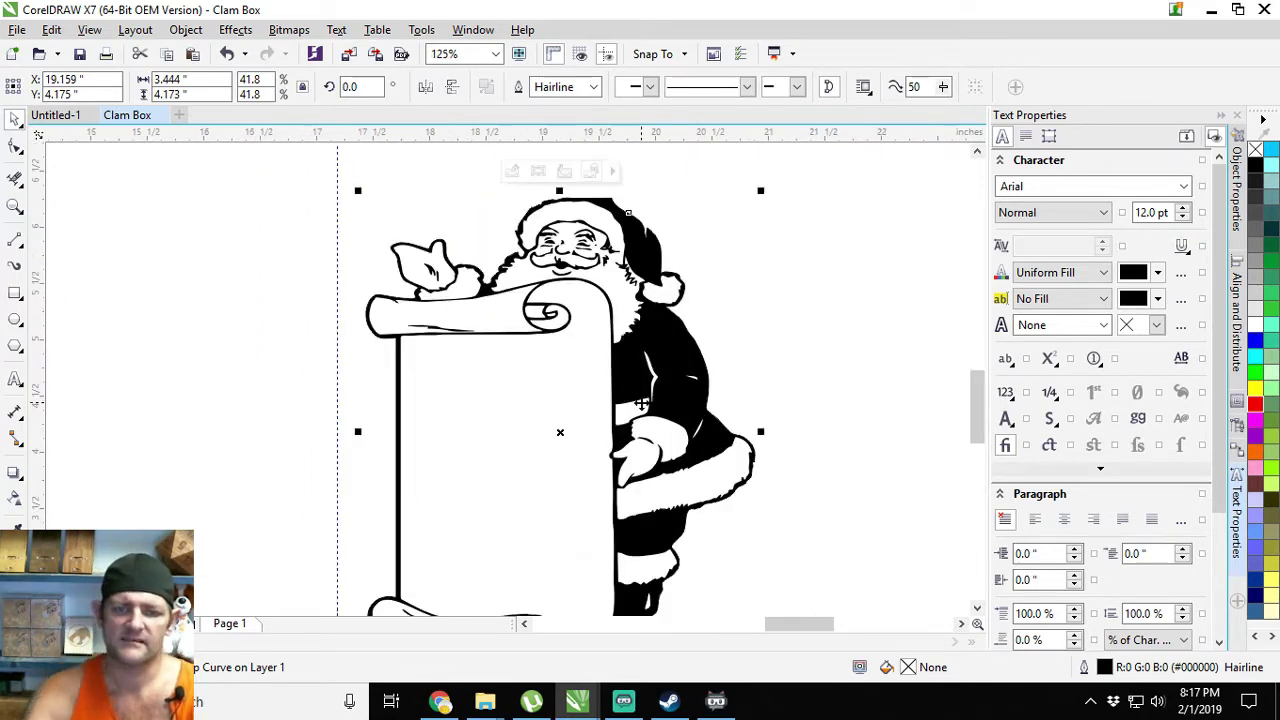
pyautogui.scroll(-2, 640, 403)
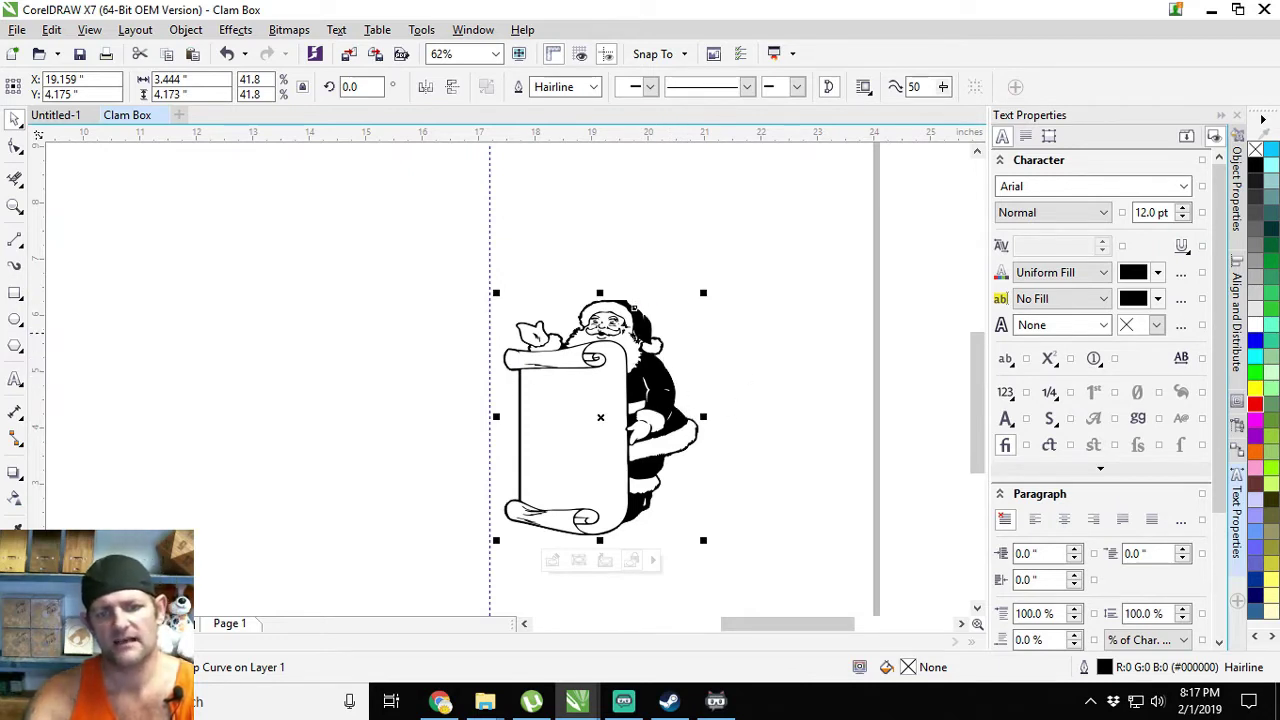
pyautogui.click(291, 420)
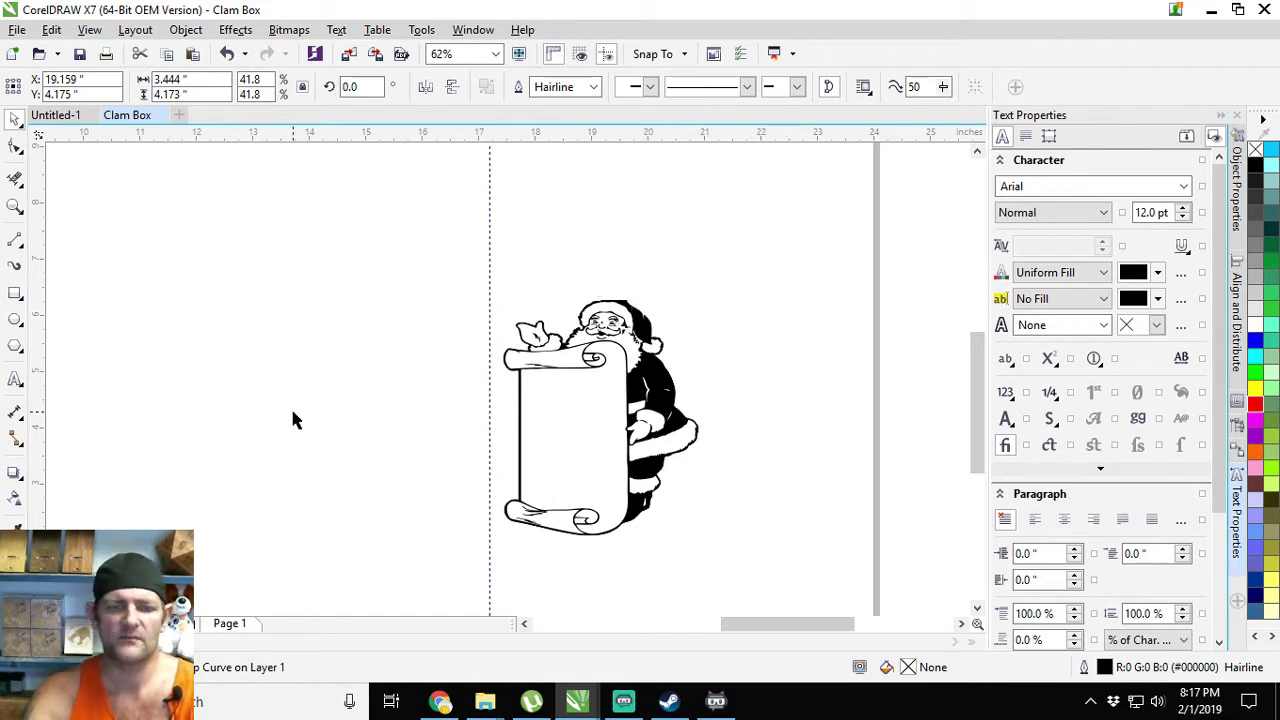
# - Type the three-line text 'Merry Christmas 2019' to the left of the Santa
pyautogui.click(15, 378)
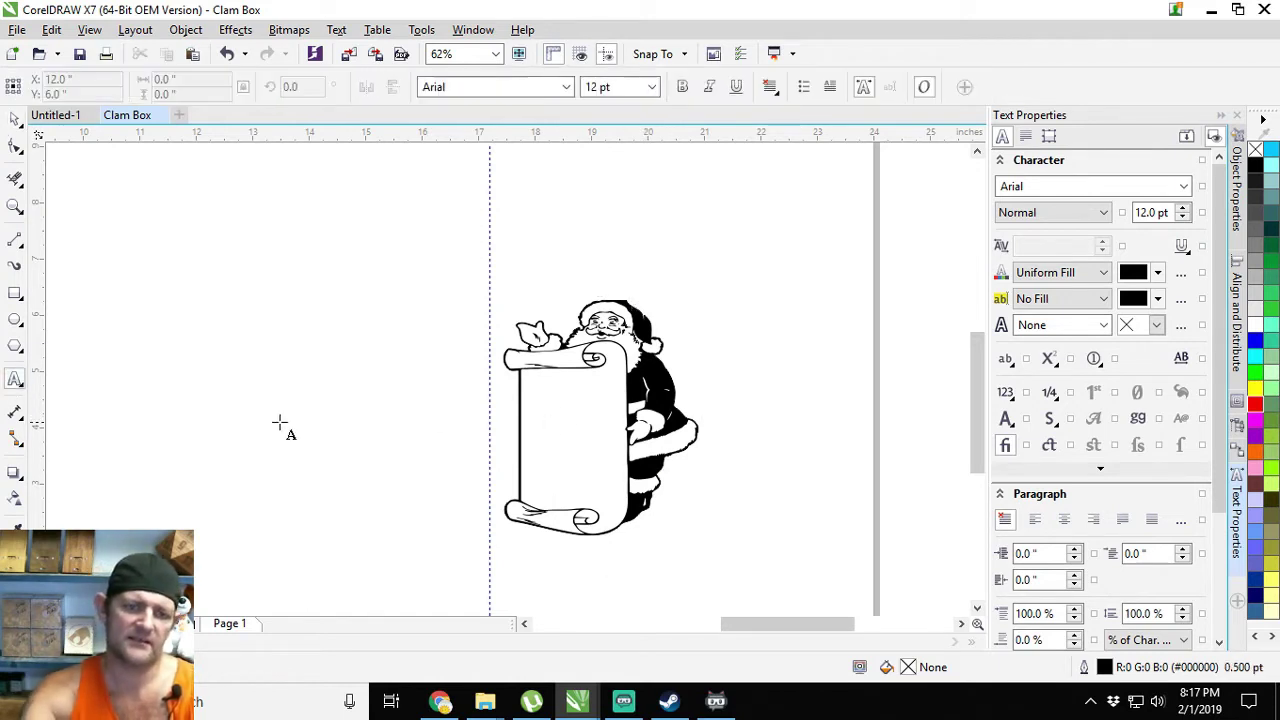
pyautogui.click(326, 405)
pyautogui.write('MERRY')
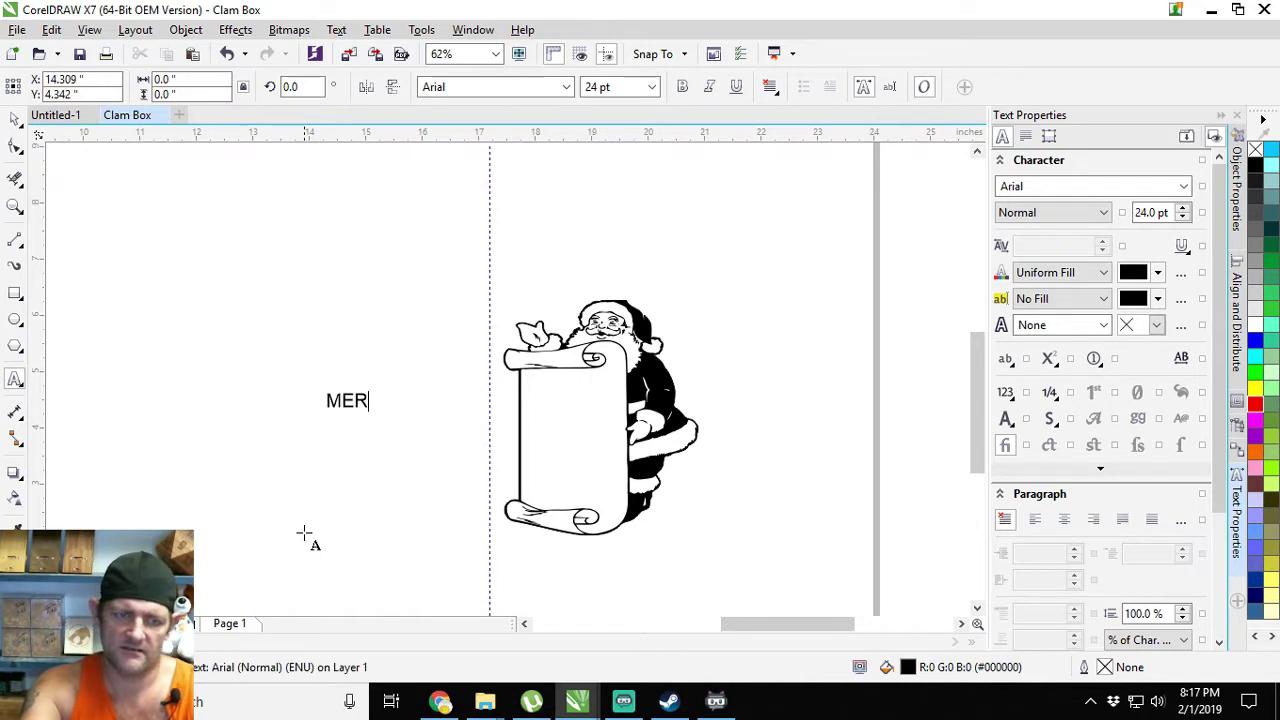
pyautogui.press('BackSpace')
pyautogui.press('BackSpace')
pyautogui.press('BackSpace')
pyautogui.write('erry ')
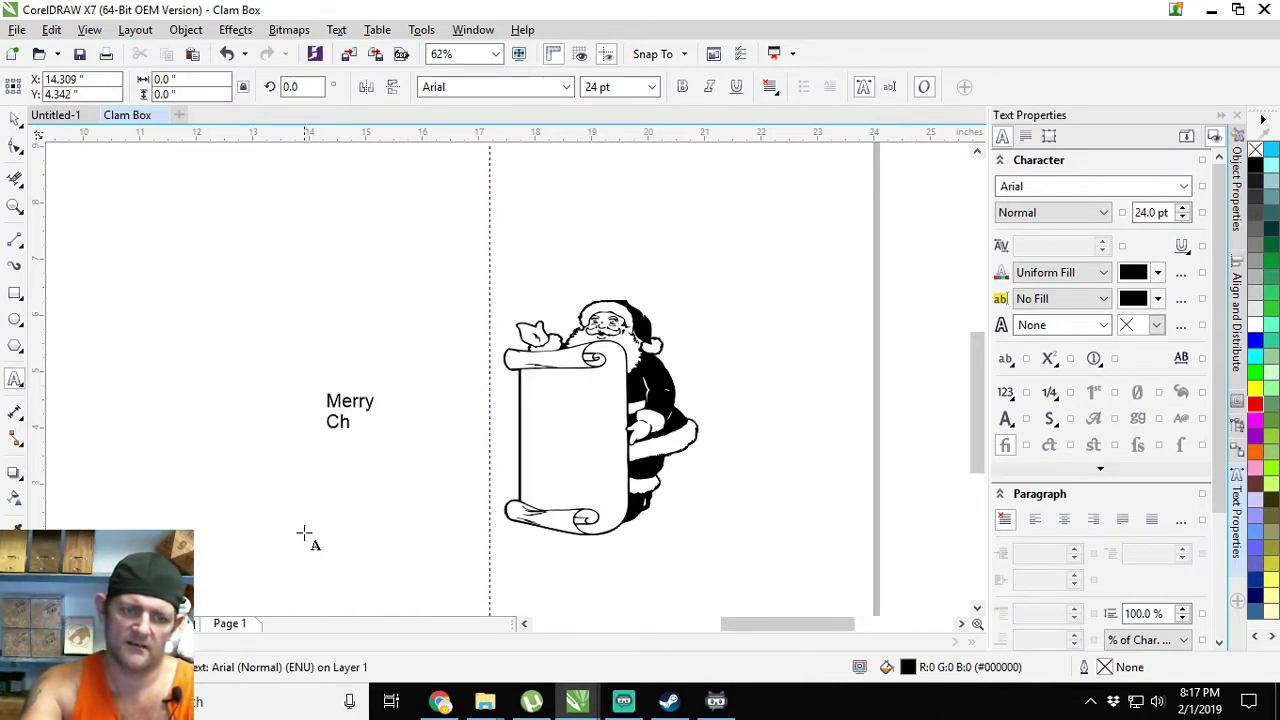
pyautogui.write('Christmas')
pyautogui.press('Return')
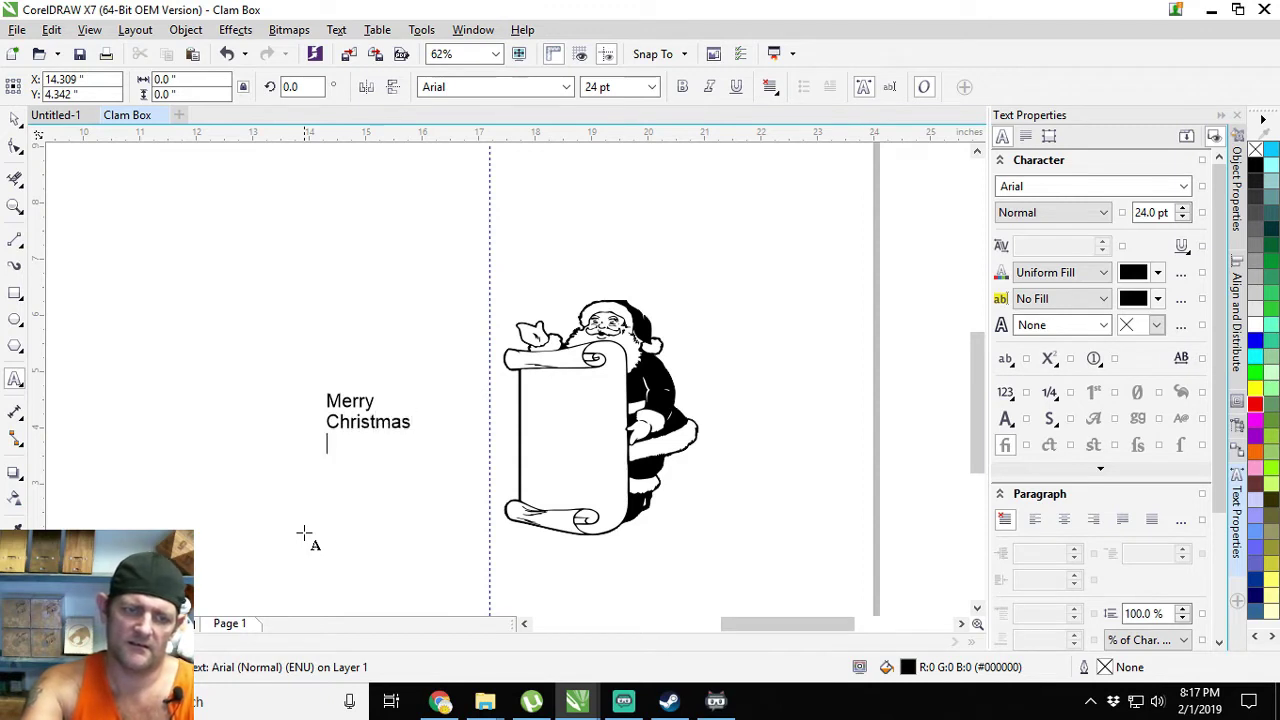
pyautogui.write('2019')
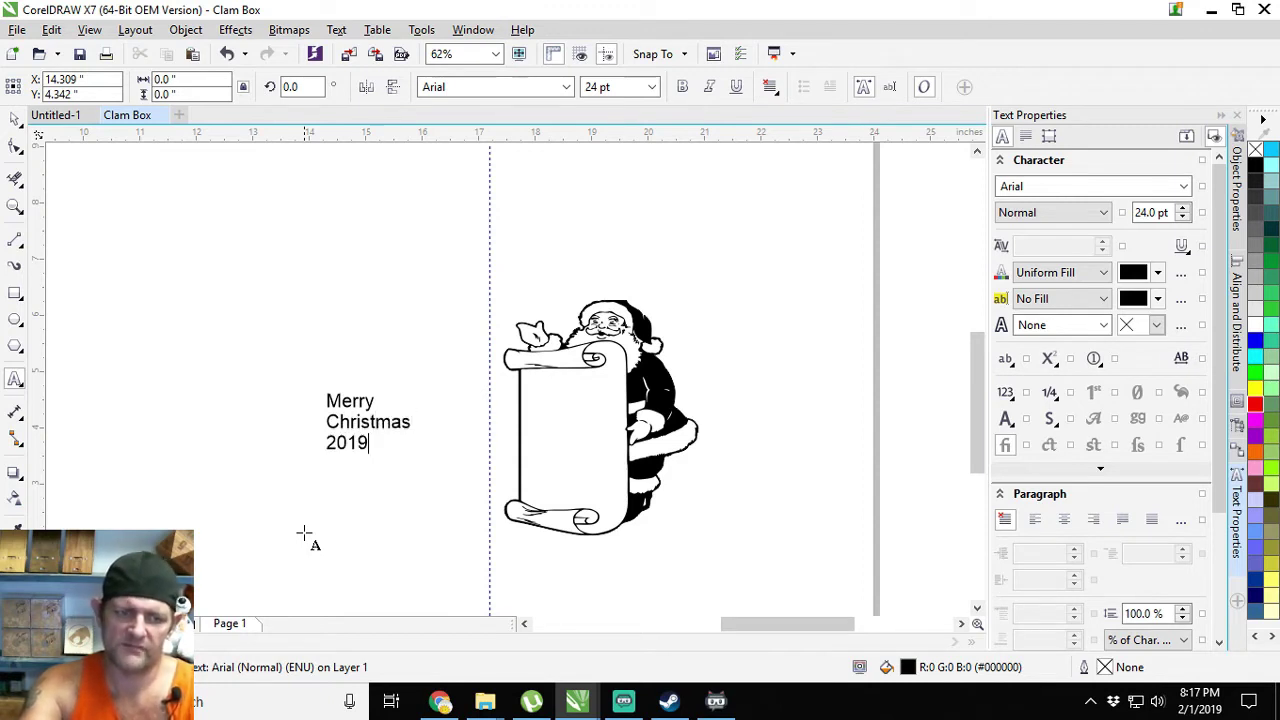
pyautogui.hotkey('ctrl', 'space')
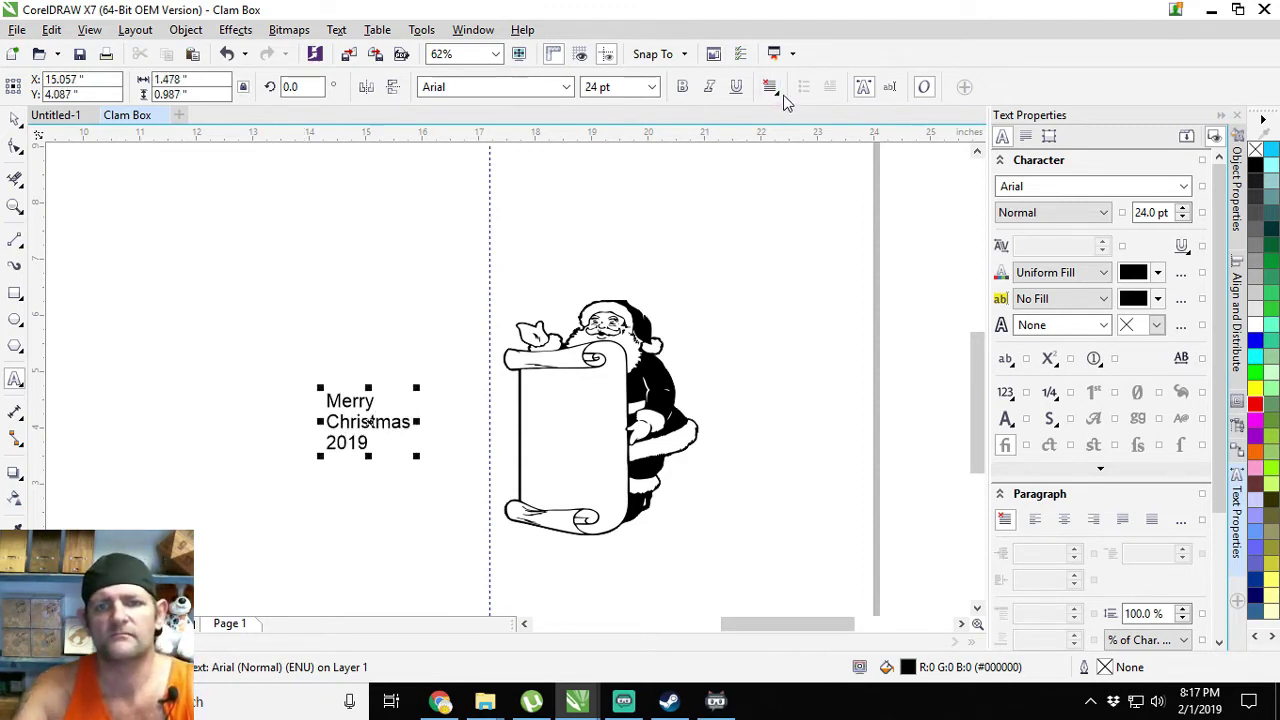
# - Centre-align the text lines and apply the Dancing Script font
pyautogui.click(778, 92)
pyautogui.click(804, 167)
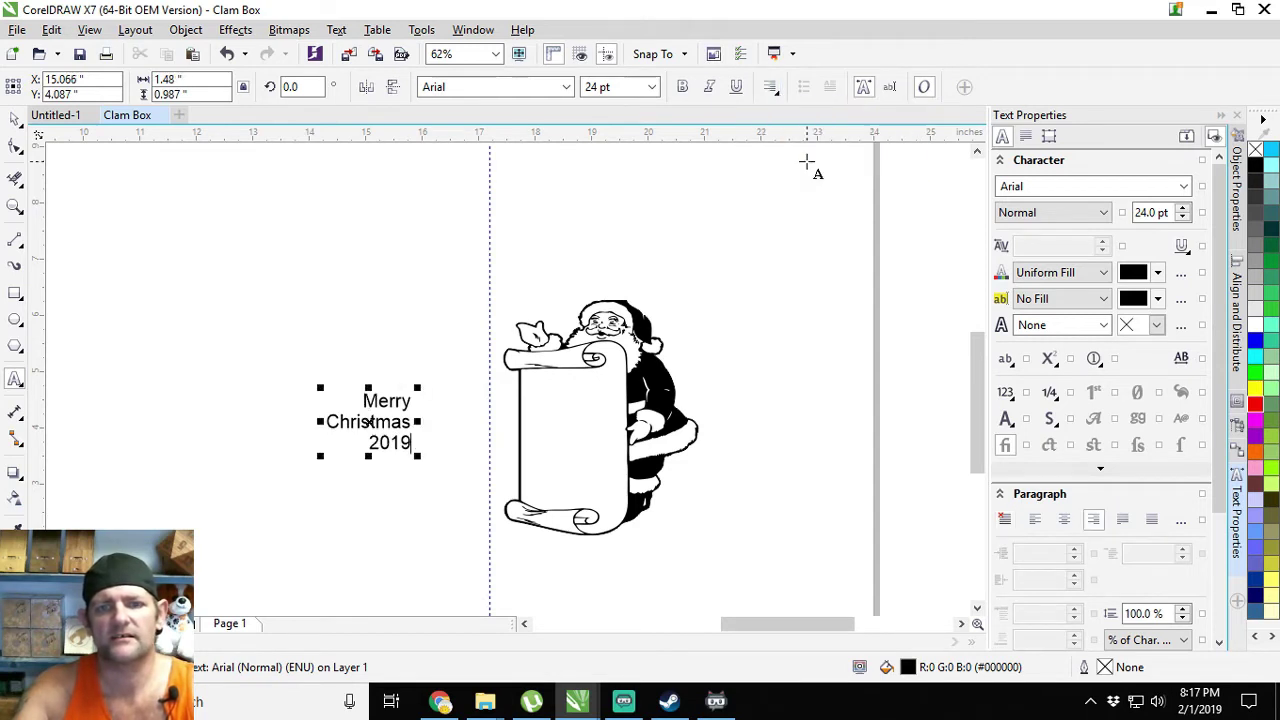
pyautogui.click(771, 87)
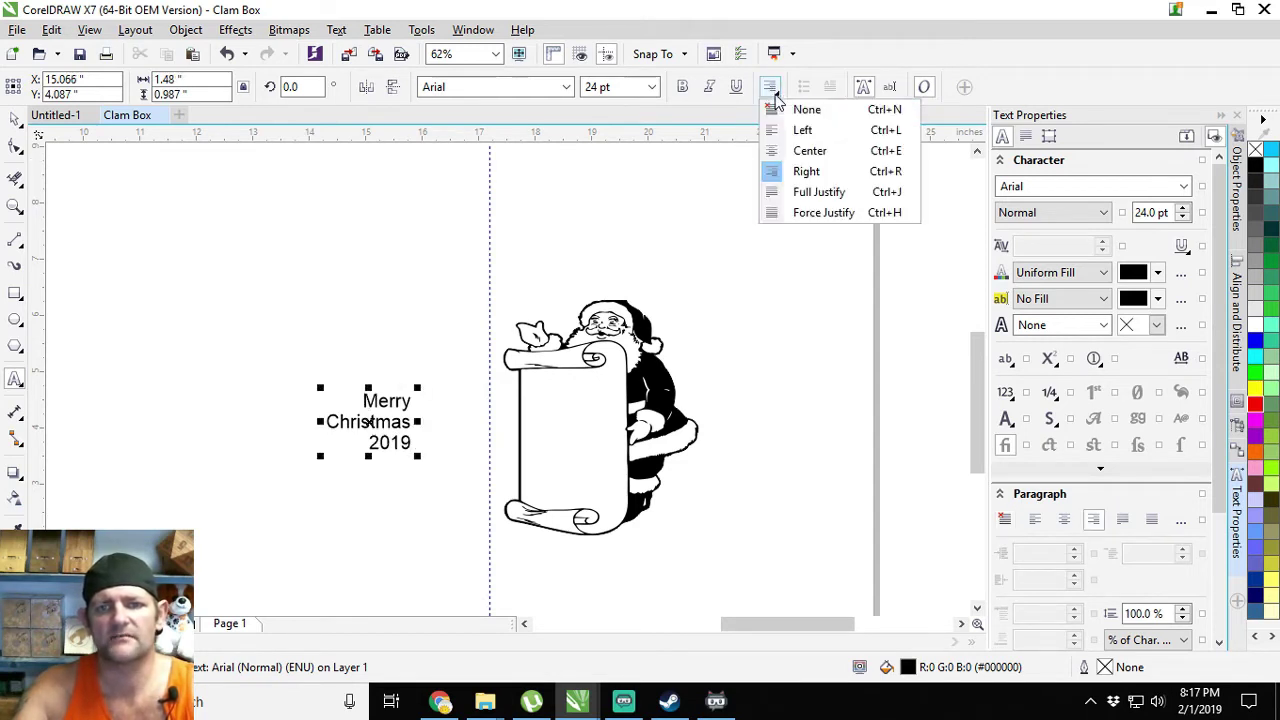
pyautogui.click(810, 151)
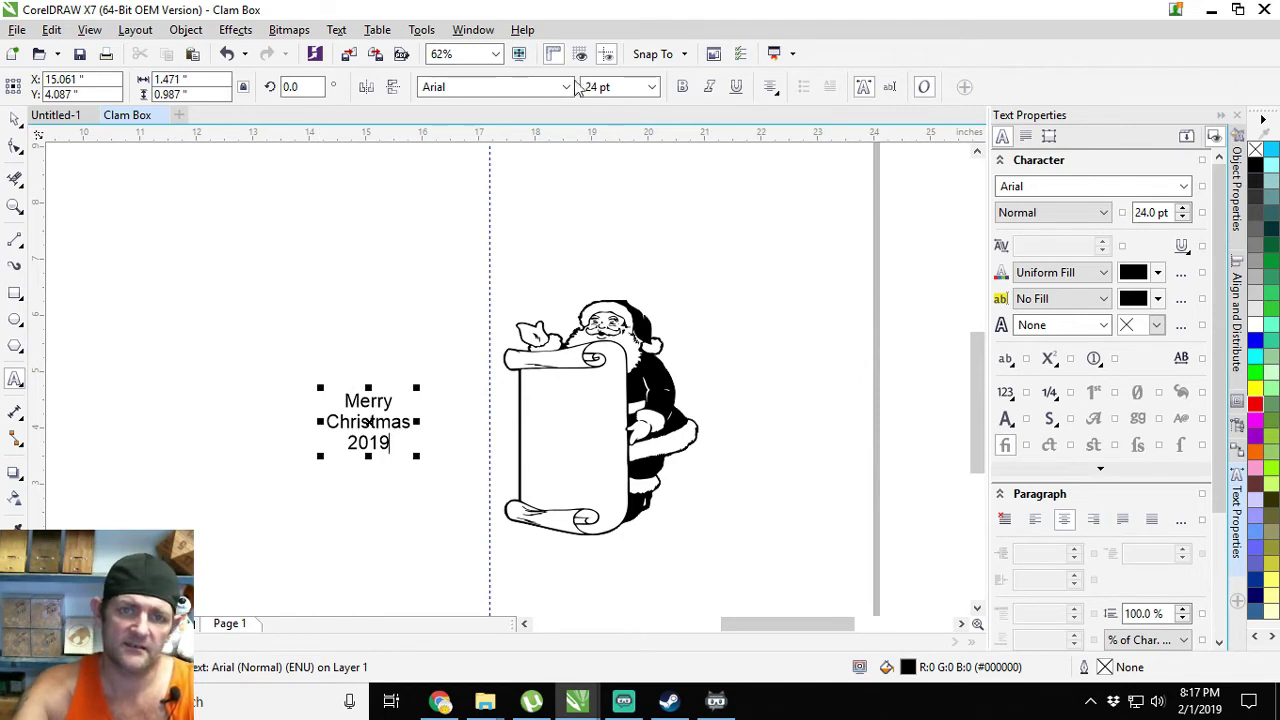
pyautogui.click(14, 145)
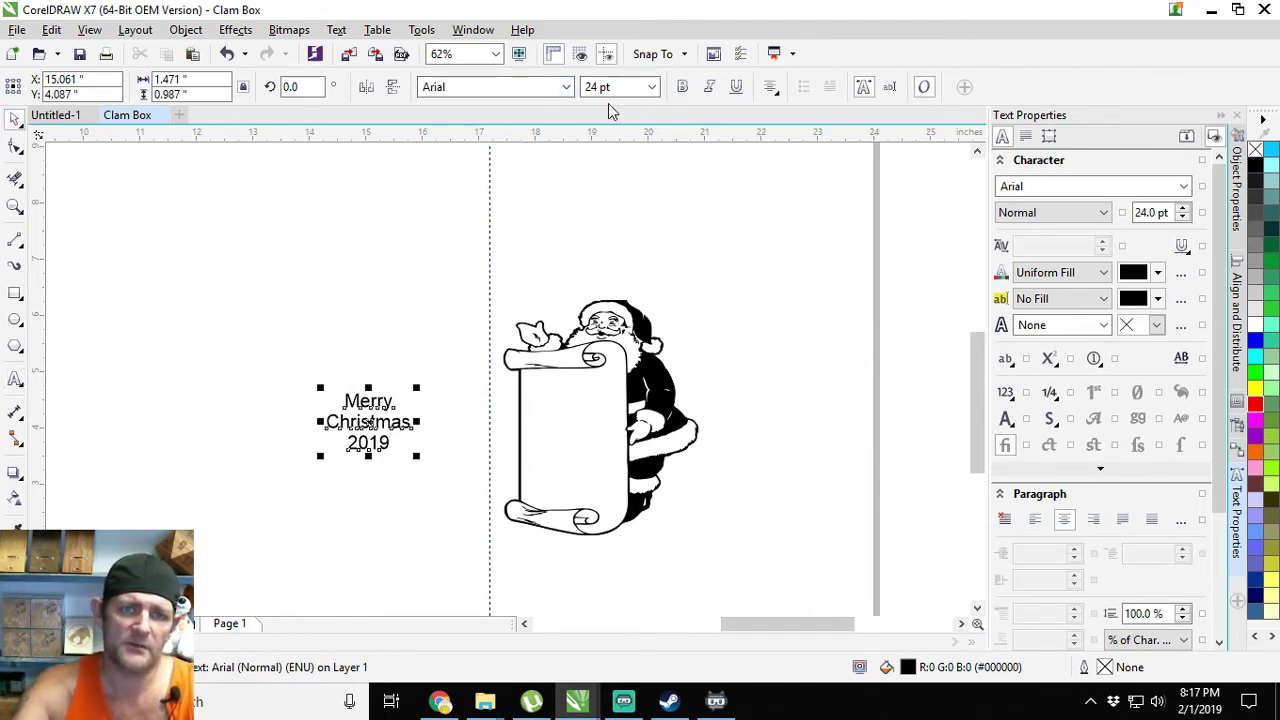
pyautogui.click(566, 87)
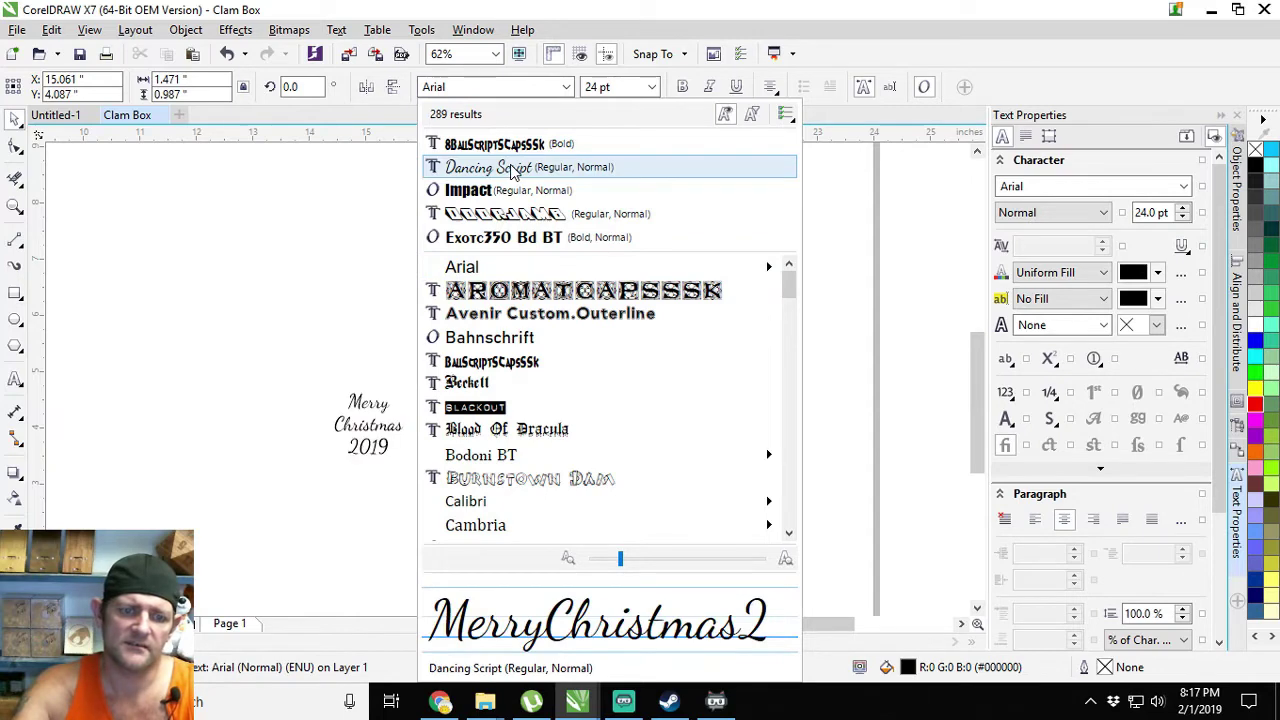
pyautogui.click(513, 170)
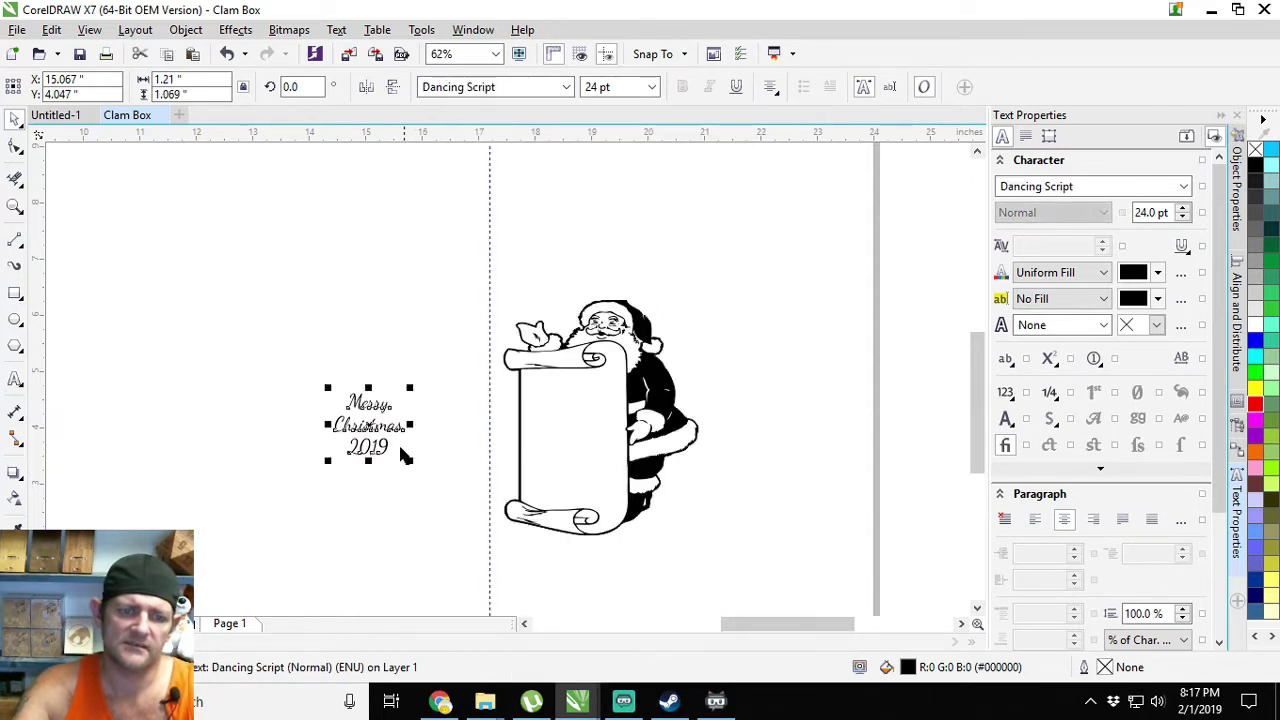
# - Move the Merry Christmas 2019 text onto Santa's scroll, enlarged to about 35 pt
pyautogui.moveTo(368, 426); pyautogui.dragTo(627, 481)
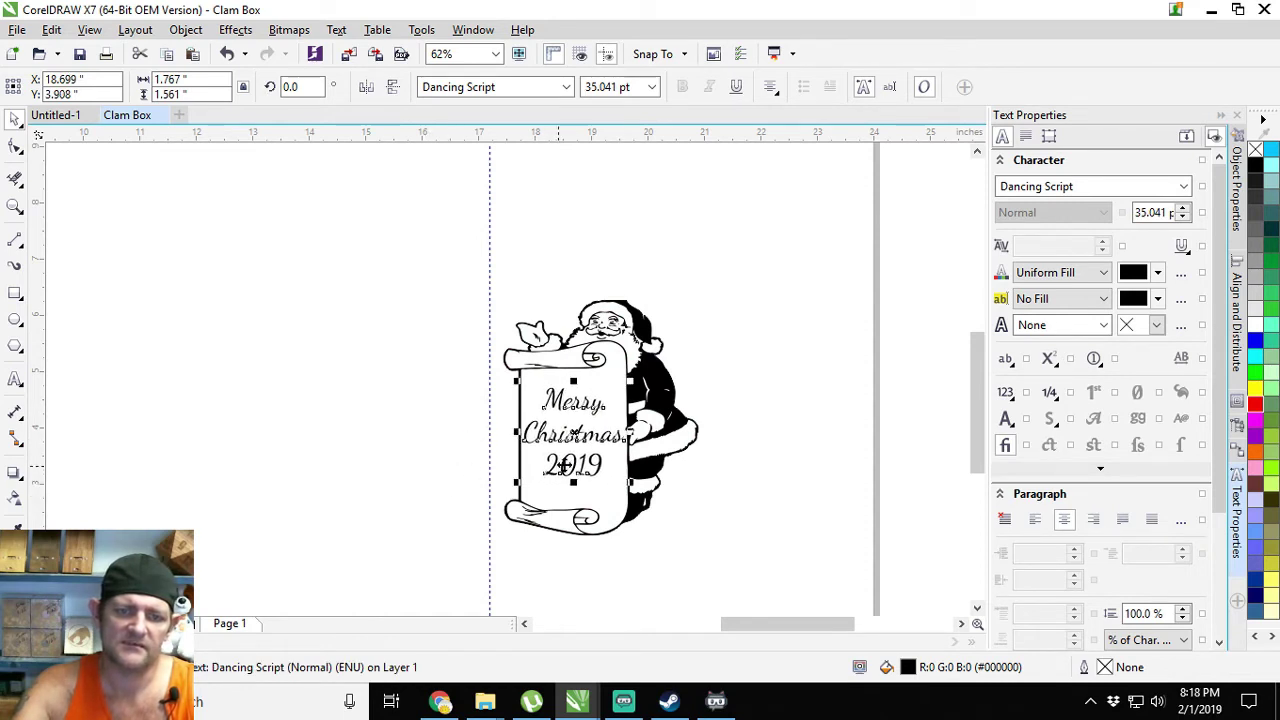
pyautogui.scroll(2, 600, 428)
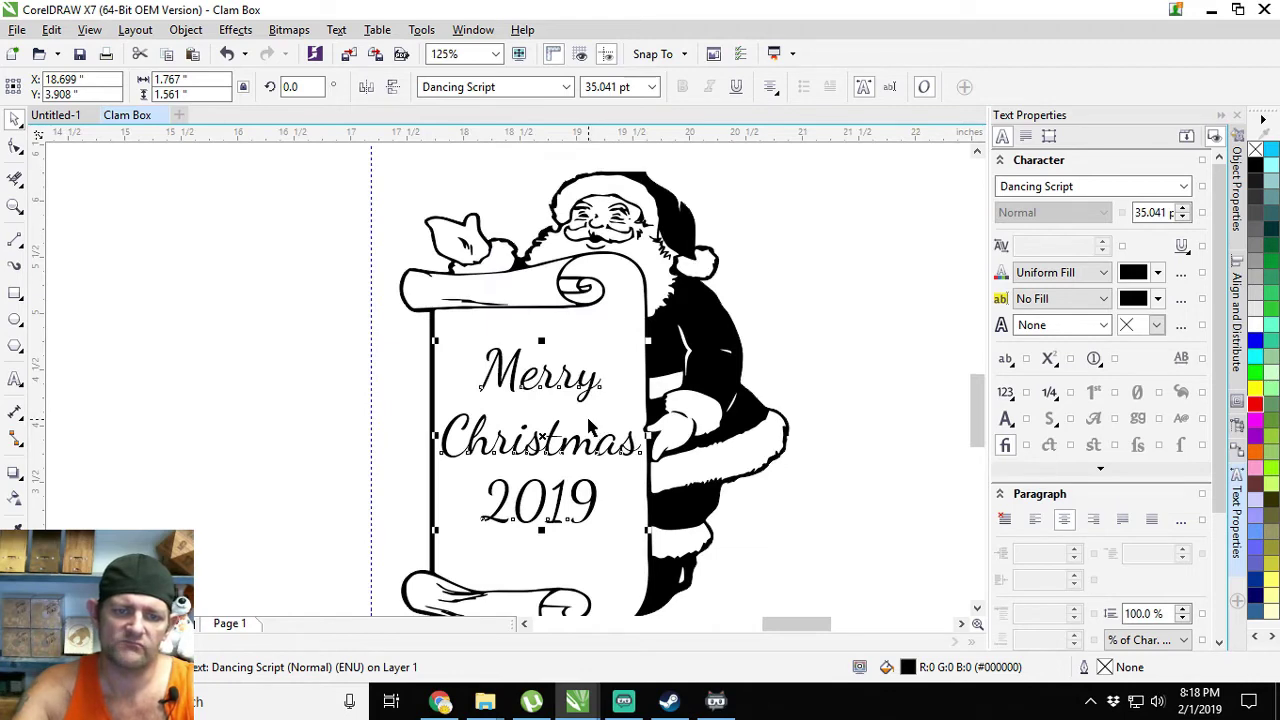
pyautogui.scroll(-2, 590, 427)
# - Draw a circle left of the Santa and set its width to 0.5 inch
pyautogui.click(400, 369)
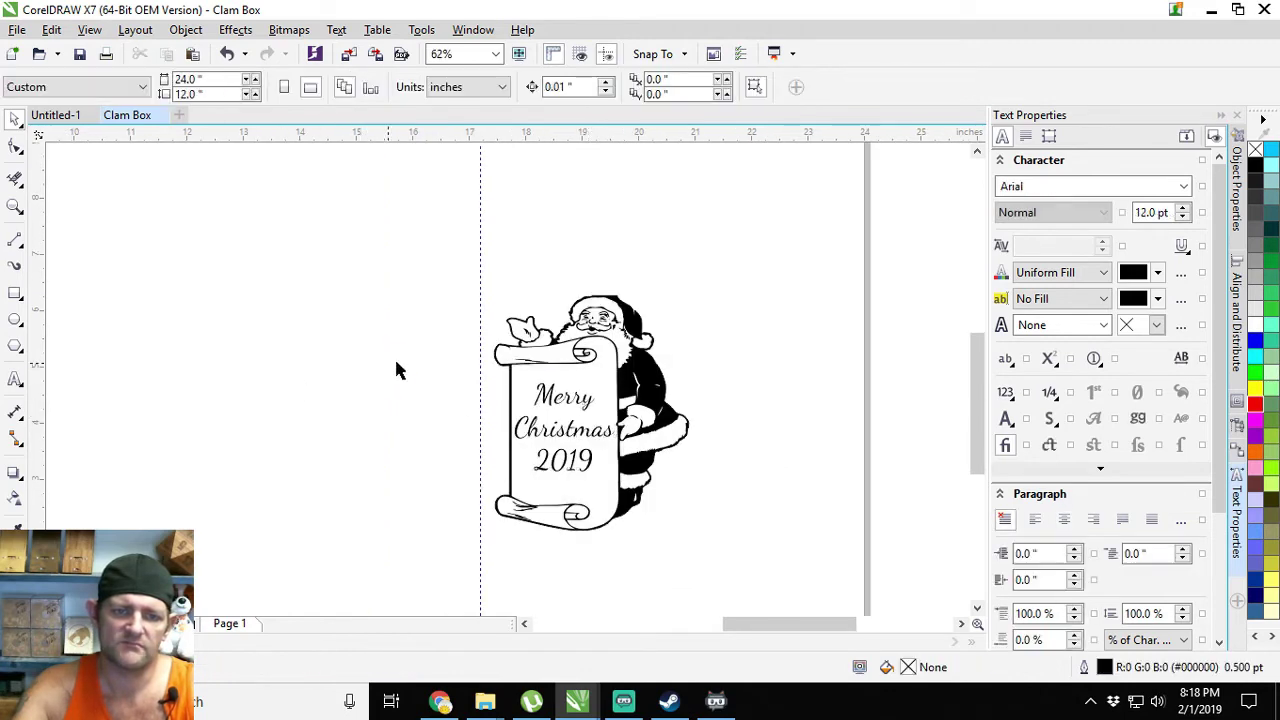
pyautogui.click(15, 319)
pyautogui.moveTo(337, 280)
pyautogui.mouseDown()
pyautogui.moveTo(375, 322)
pyautogui.moveTo(358, 302)
pyautogui.mouseUp()
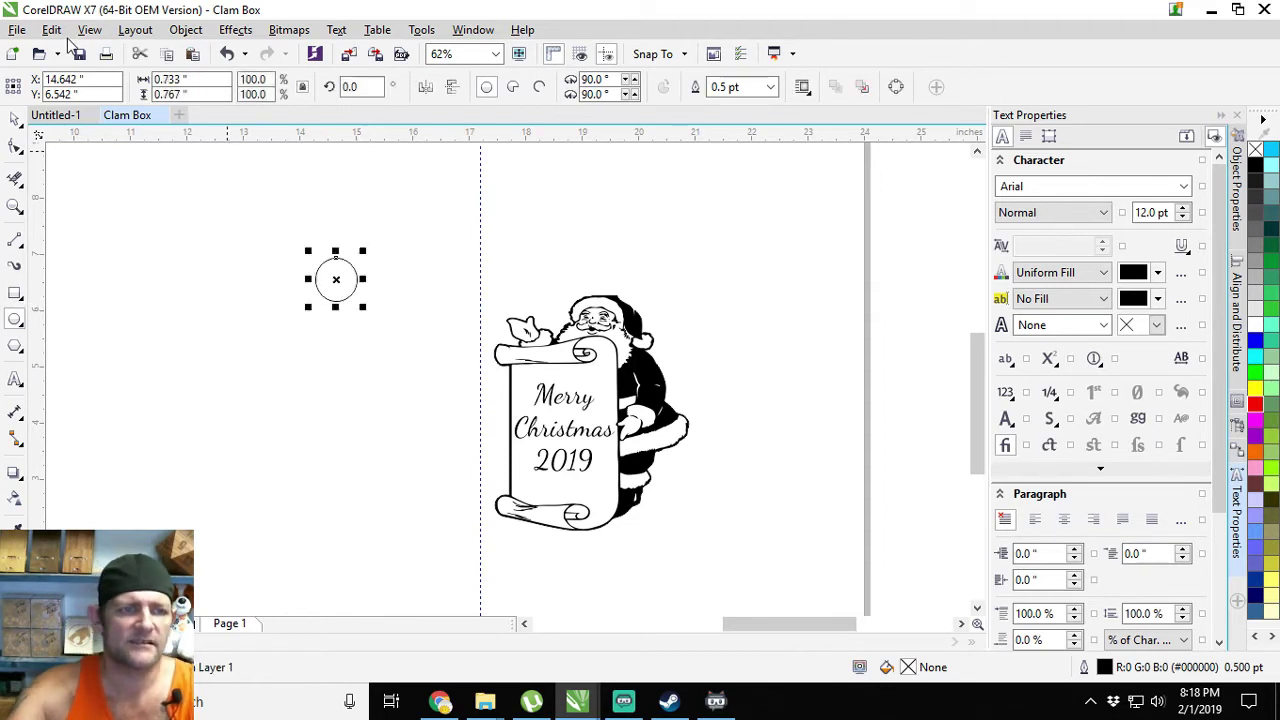
pyautogui.click(190, 79)
pyautogui.press('BackSpace')
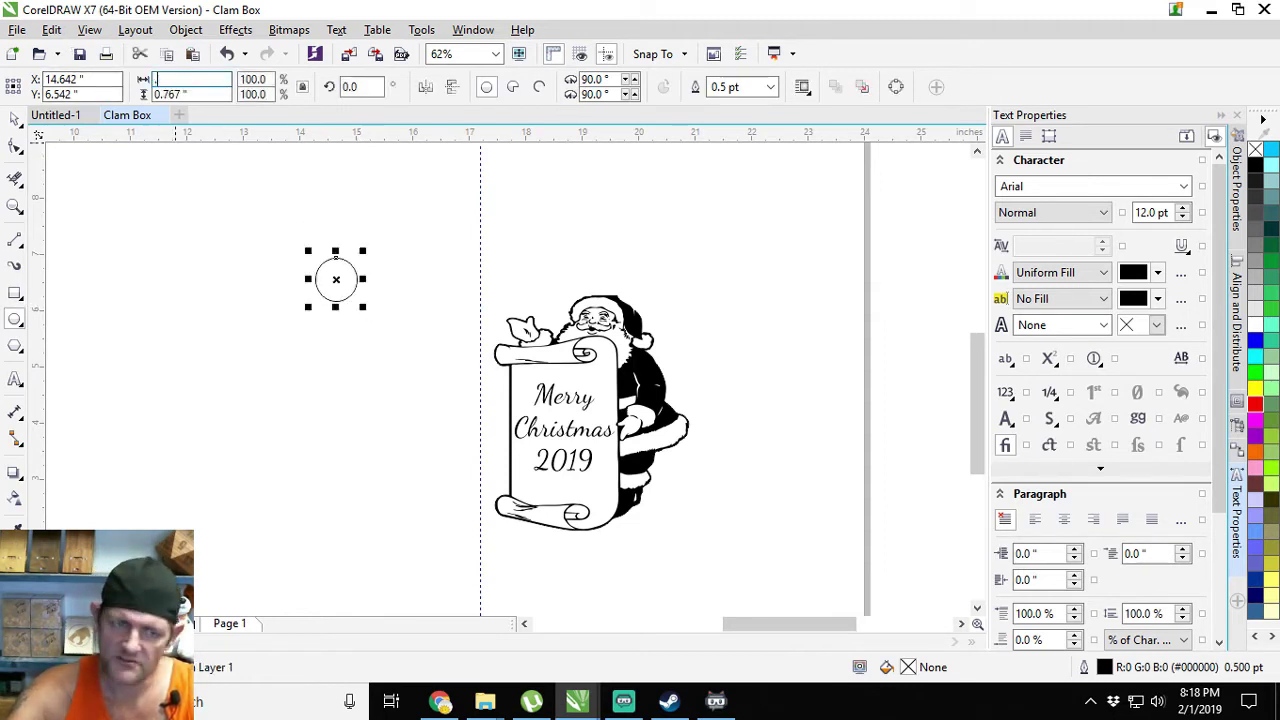
pyautogui.write('.5')
pyautogui.press('Return')
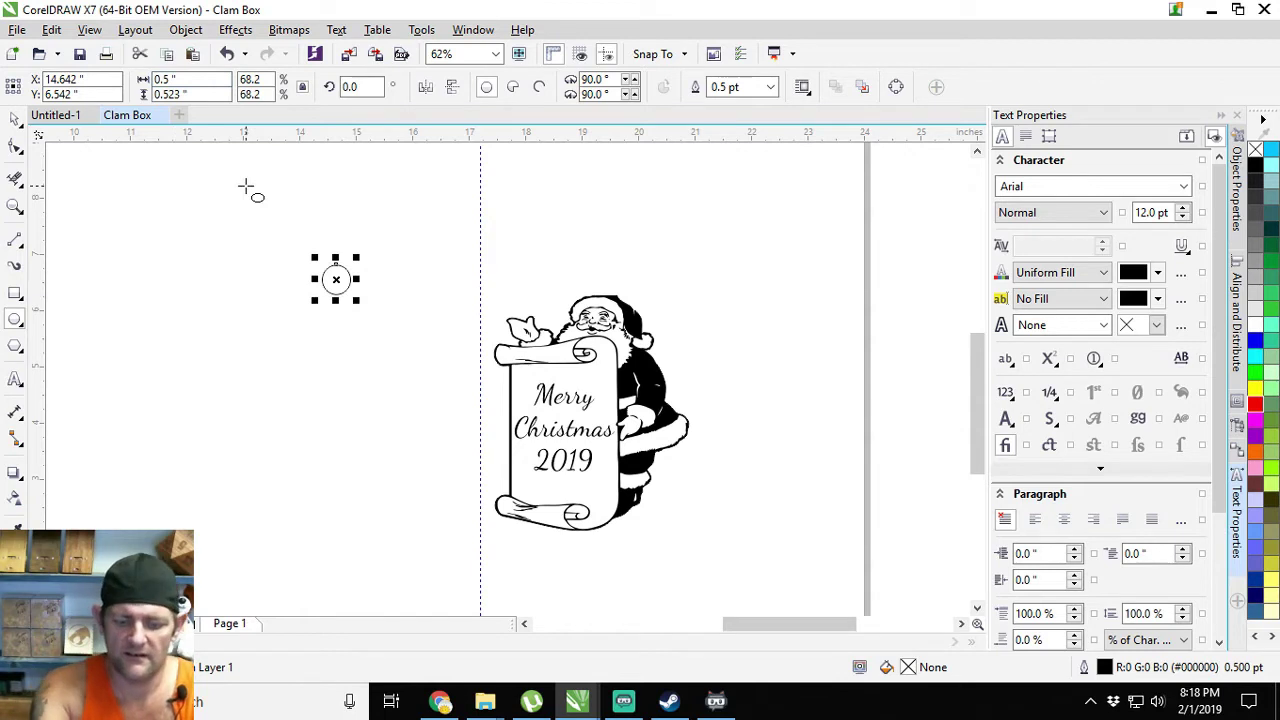
# - Give the 0.5-inch circle a hairline outline and move it atop Santa's head
pyautogui.click(190, 79)
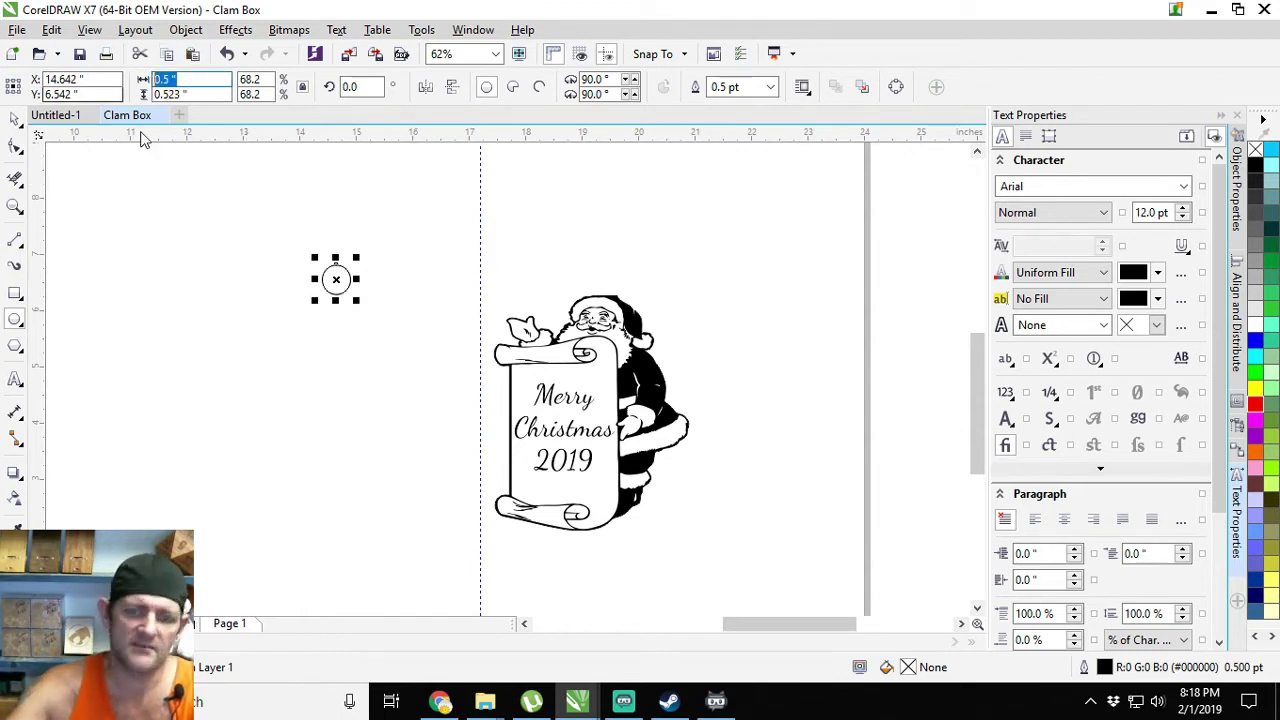
pyautogui.write('.1')
pyautogui.press('Return')
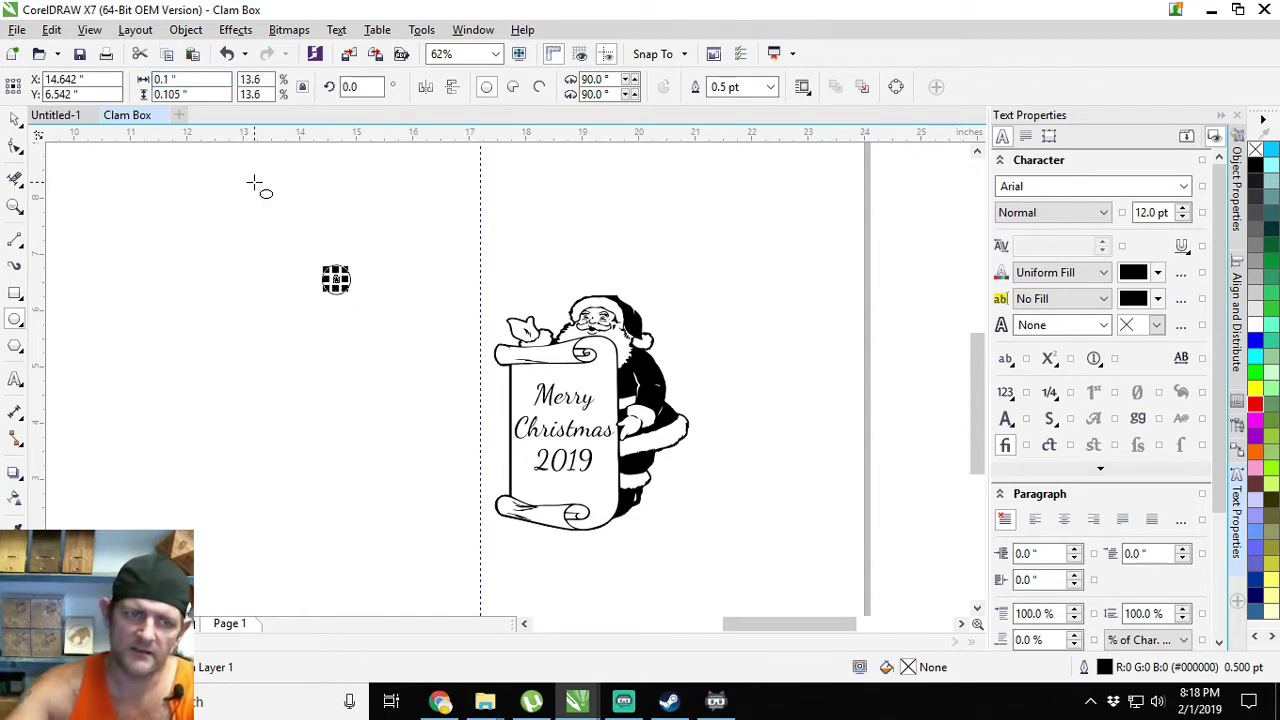
pyautogui.click(16, 118)
pyautogui.hotkey('ctrl', 'z')
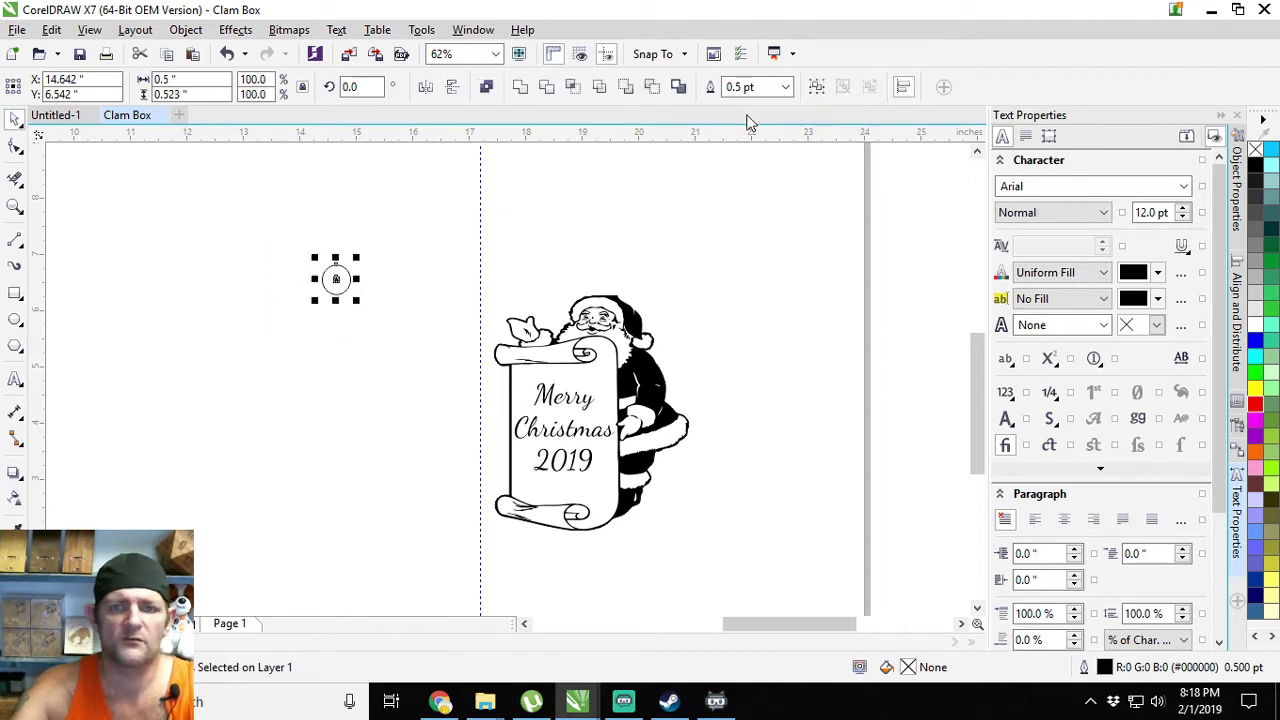
pyautogui.click(786, 87)
pyautogui.click(742, 119)
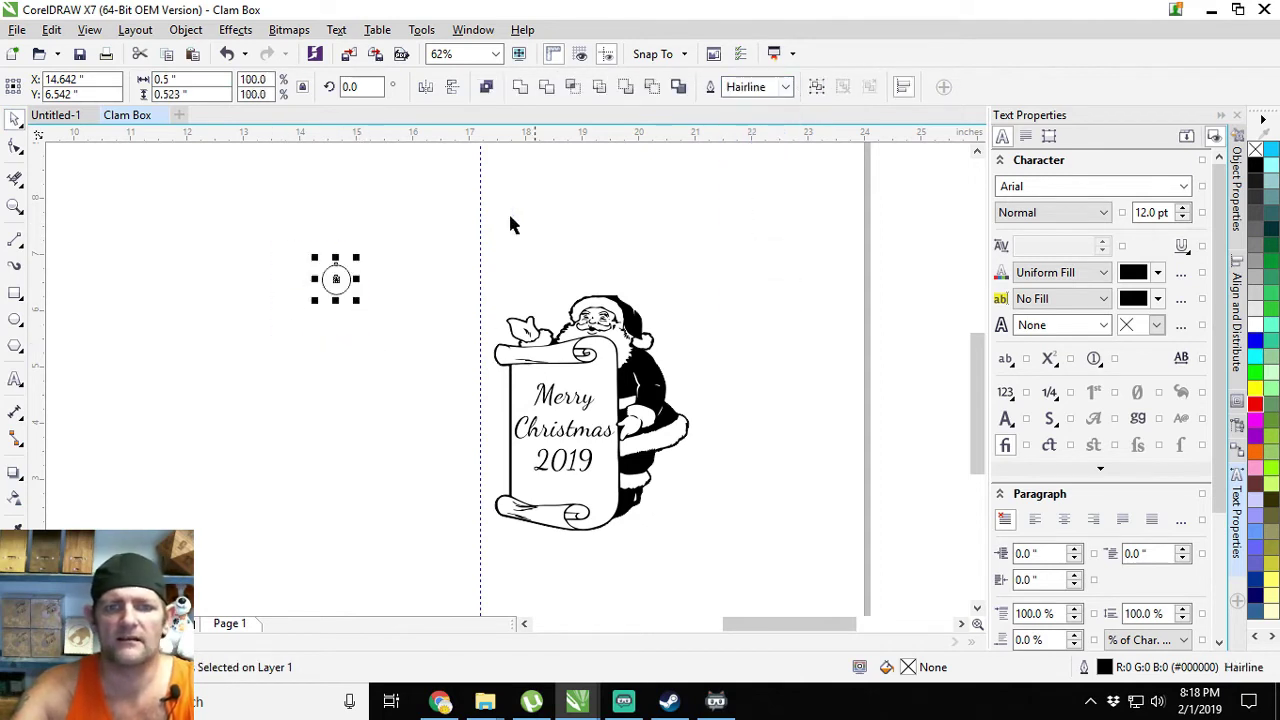
pyautogui.moveTo(336, 278); pyautogui.dragTo(597, 296)
# - Nudge the loop circles up over the hat and erase the loop's lower arc
pyautogui.scroll(5, 597, 300)
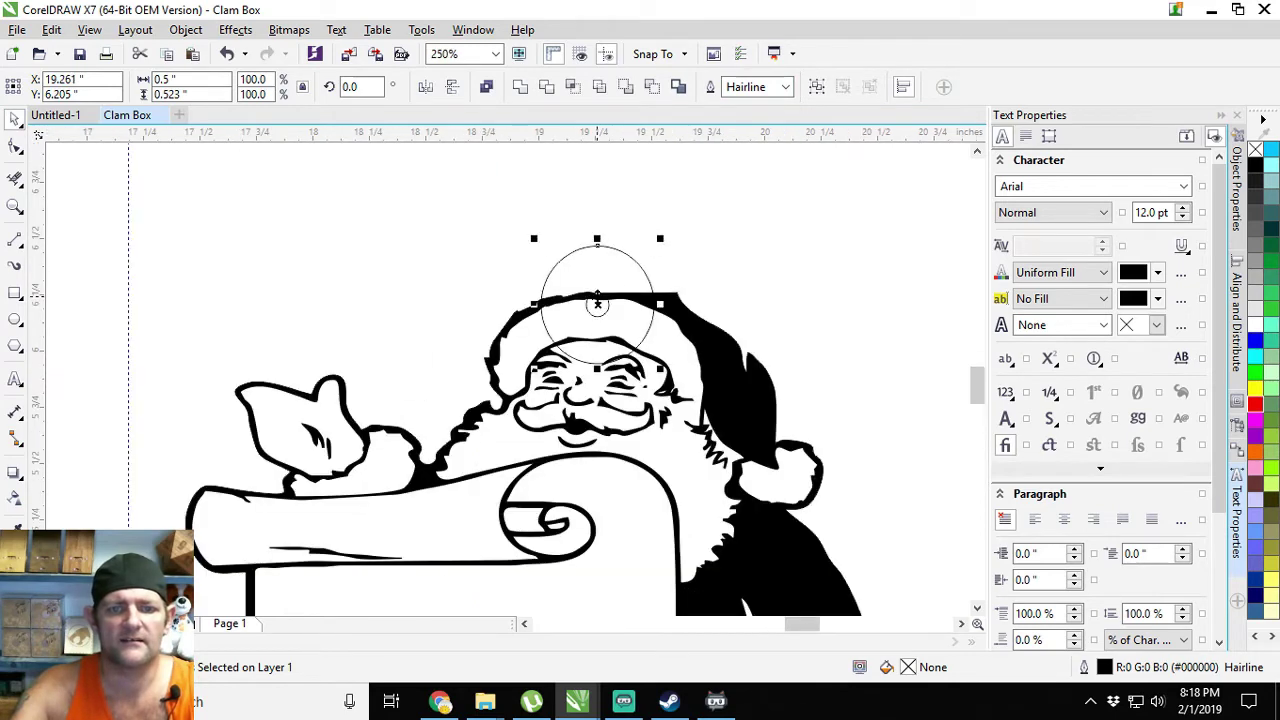
pyautogui.press('Up')
pyautogui.press('Up')
pyautogui.press('Up')
pyautogui.press('Up')
pyautogui.press('Up')
pyautogui.press('Up')
pyautogui.press('Up')
pyautogui.press('Up')
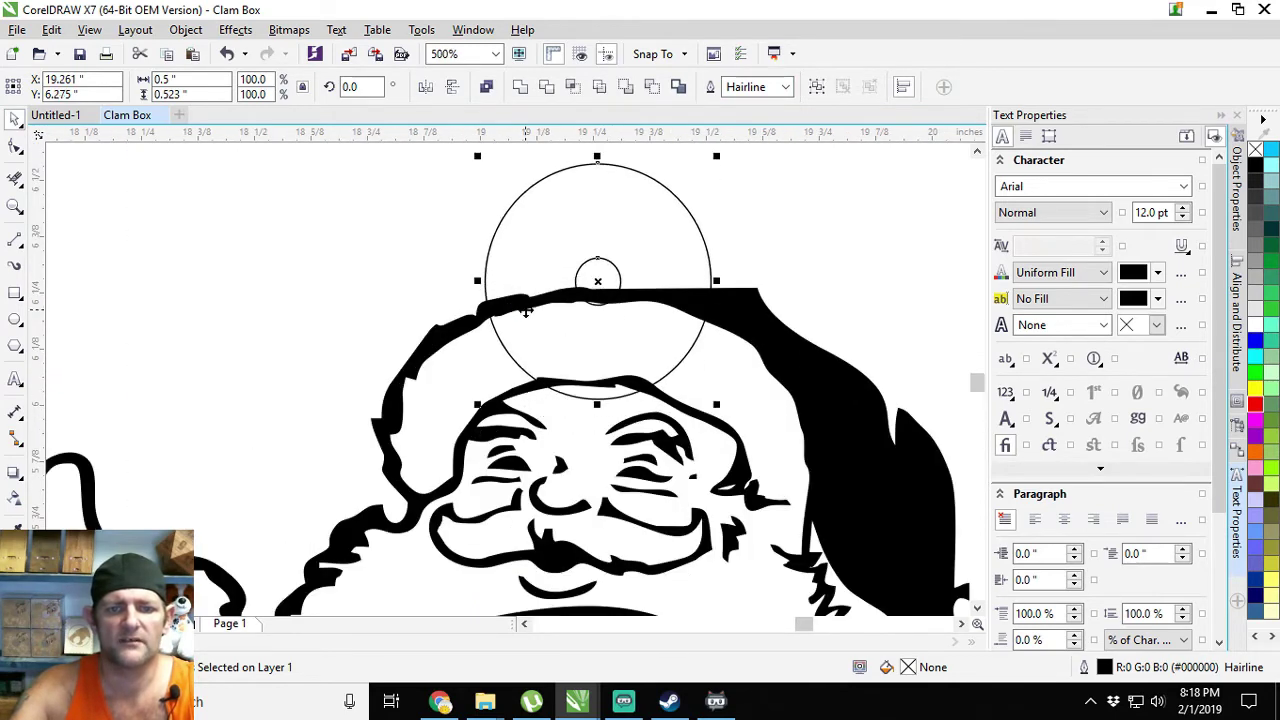
pyautogui.press('Up')
pyautogui.press('Up')
pyautogui.press('Up')
pyautogui.press('Up')
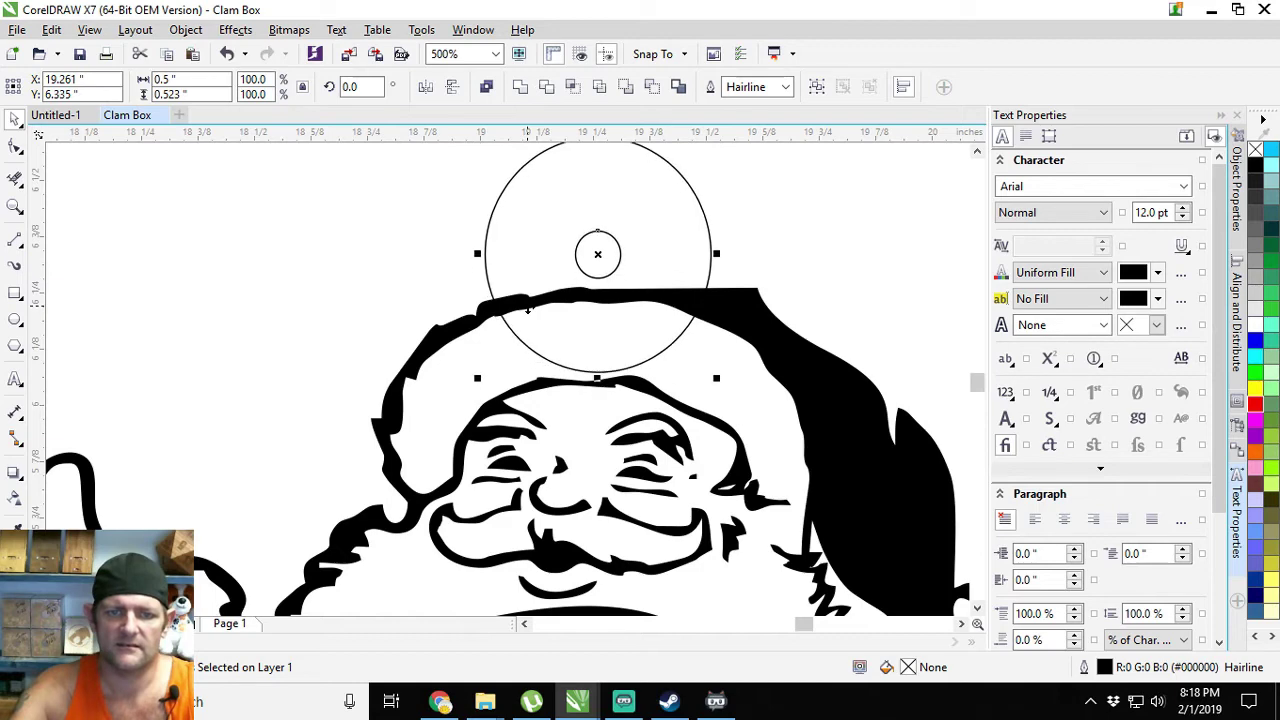
pyautogui.click(15, 179)
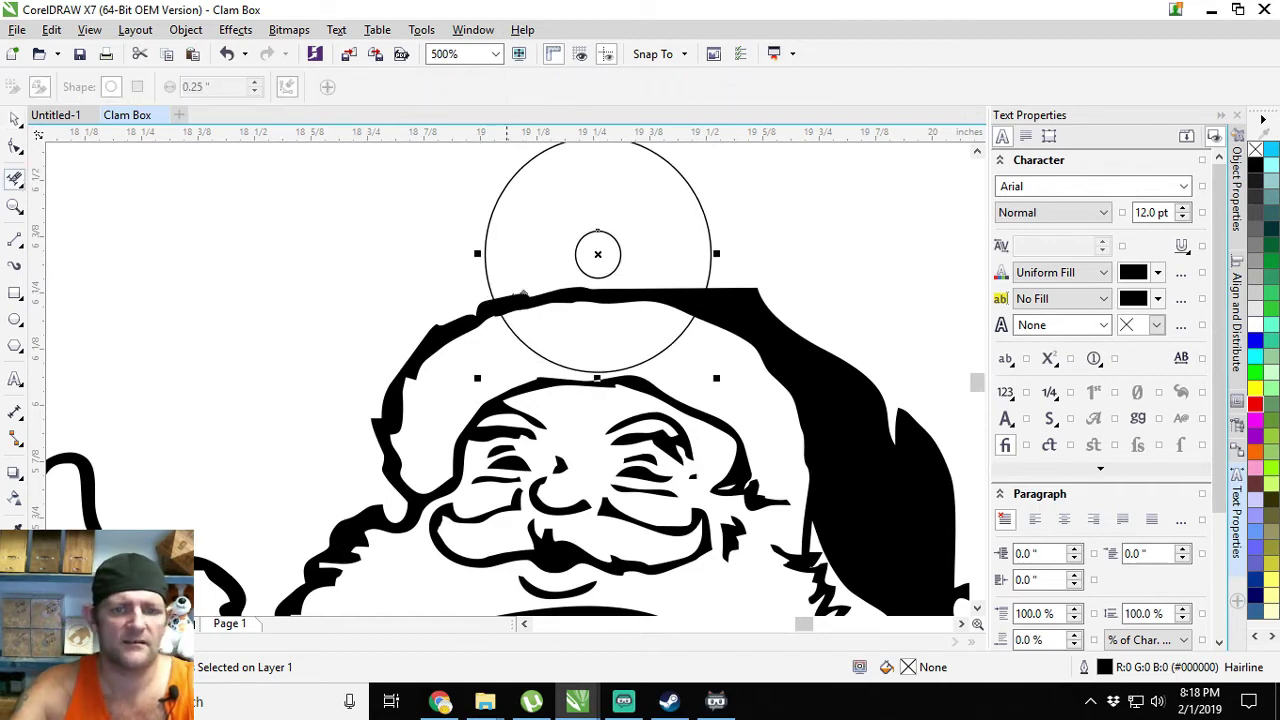
pyautogui.click(567, 360)
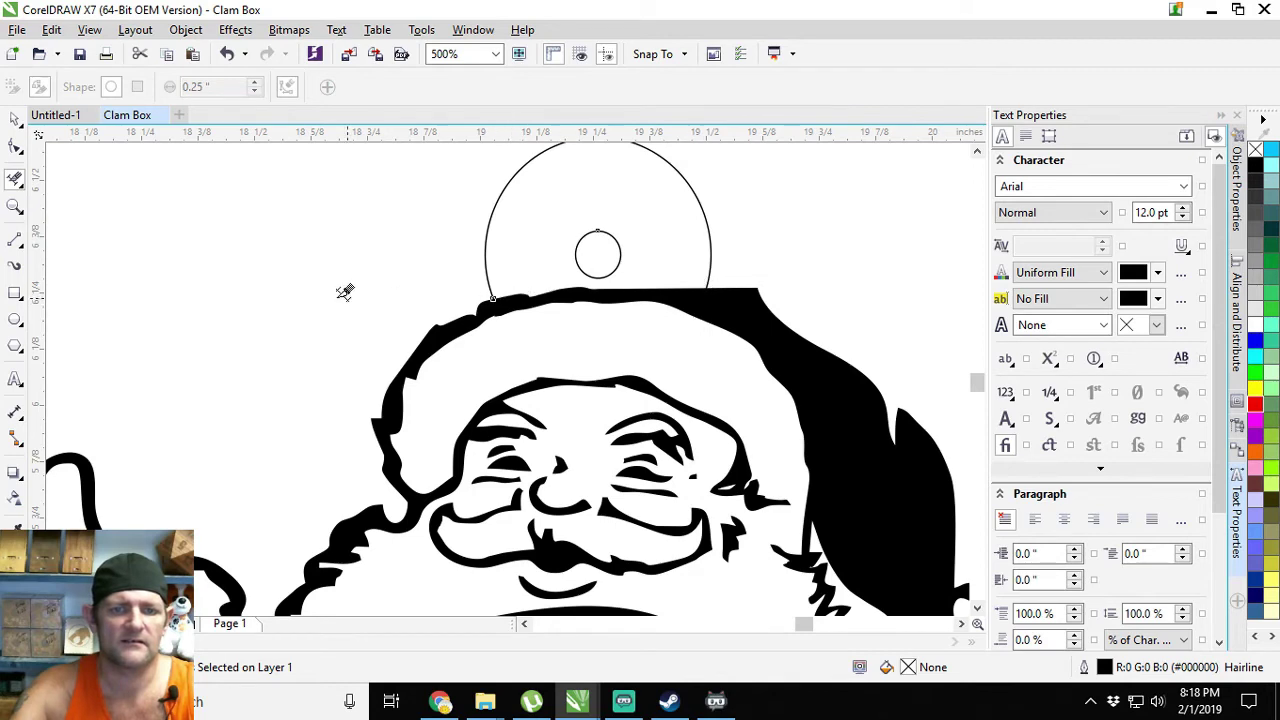
# - Give Santa's outline curve and the hanging loop a red outline
pyautogui.click(15, 119)
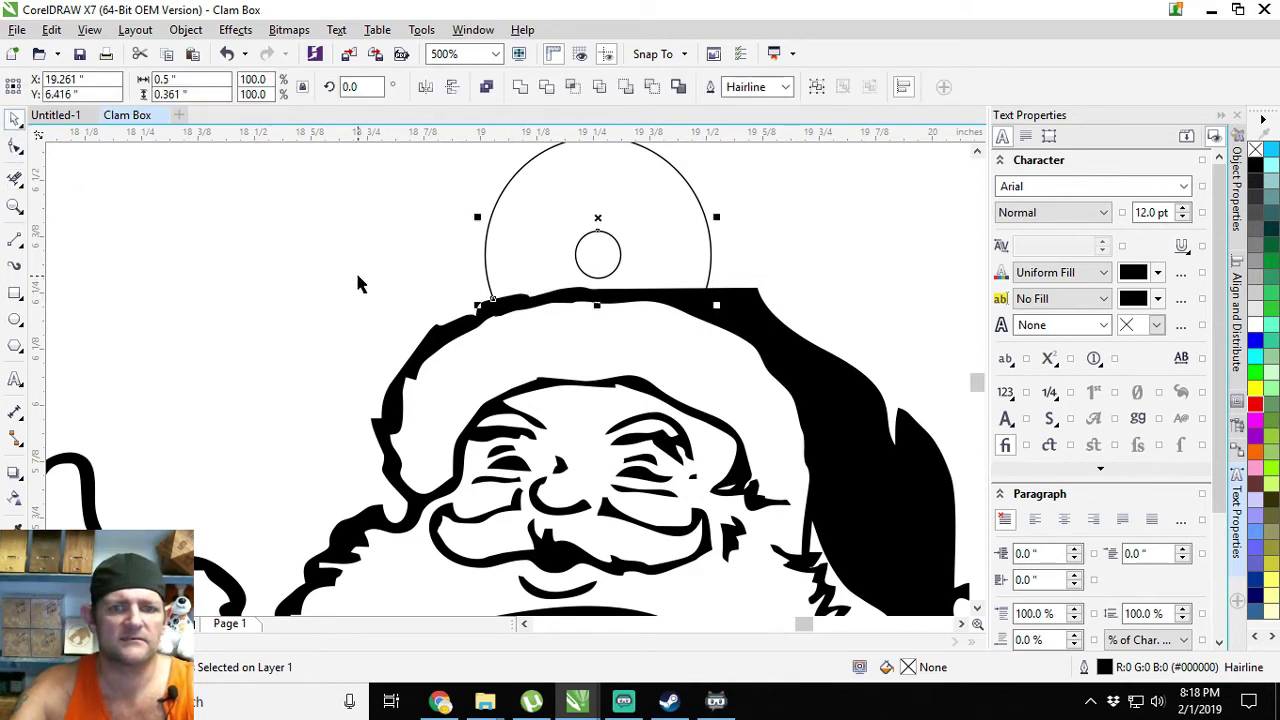
pyautogui.scroll(-2, 358, 283)
pyautogui.click(415, 270)
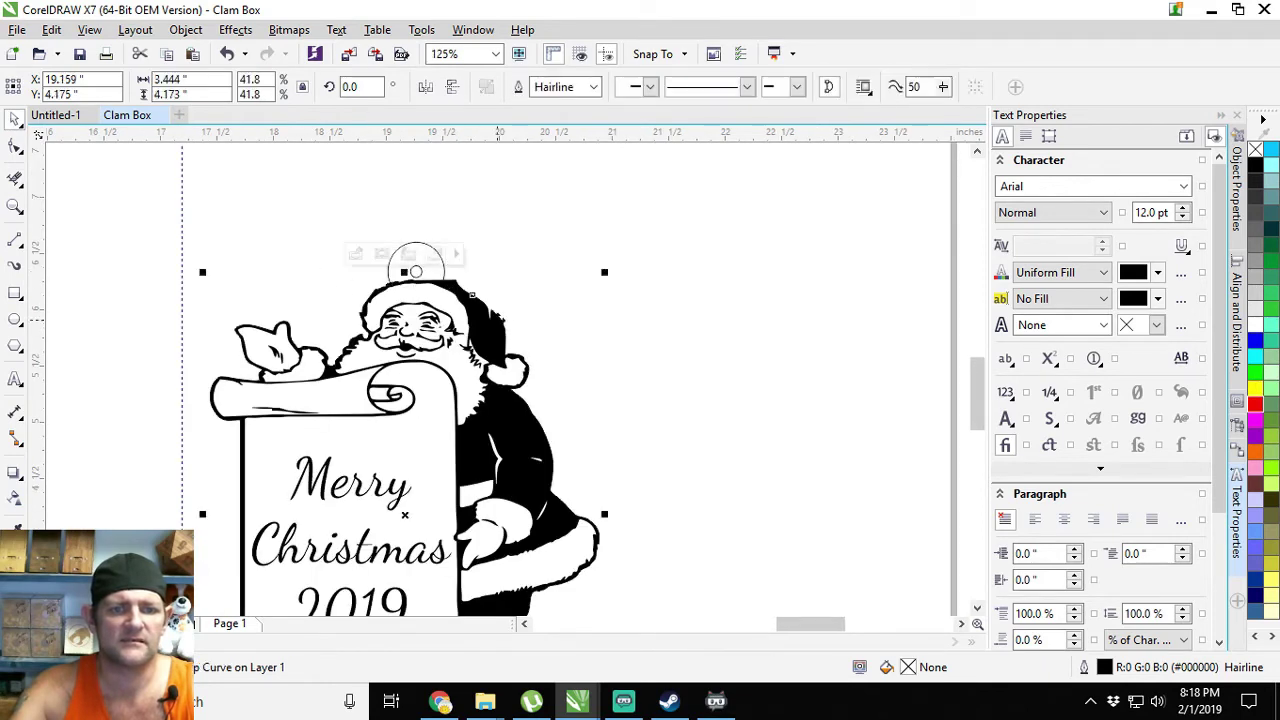
pyautogui.scroll(1, 443, 271)
pyautogui.scroll(-1, 577, 388)
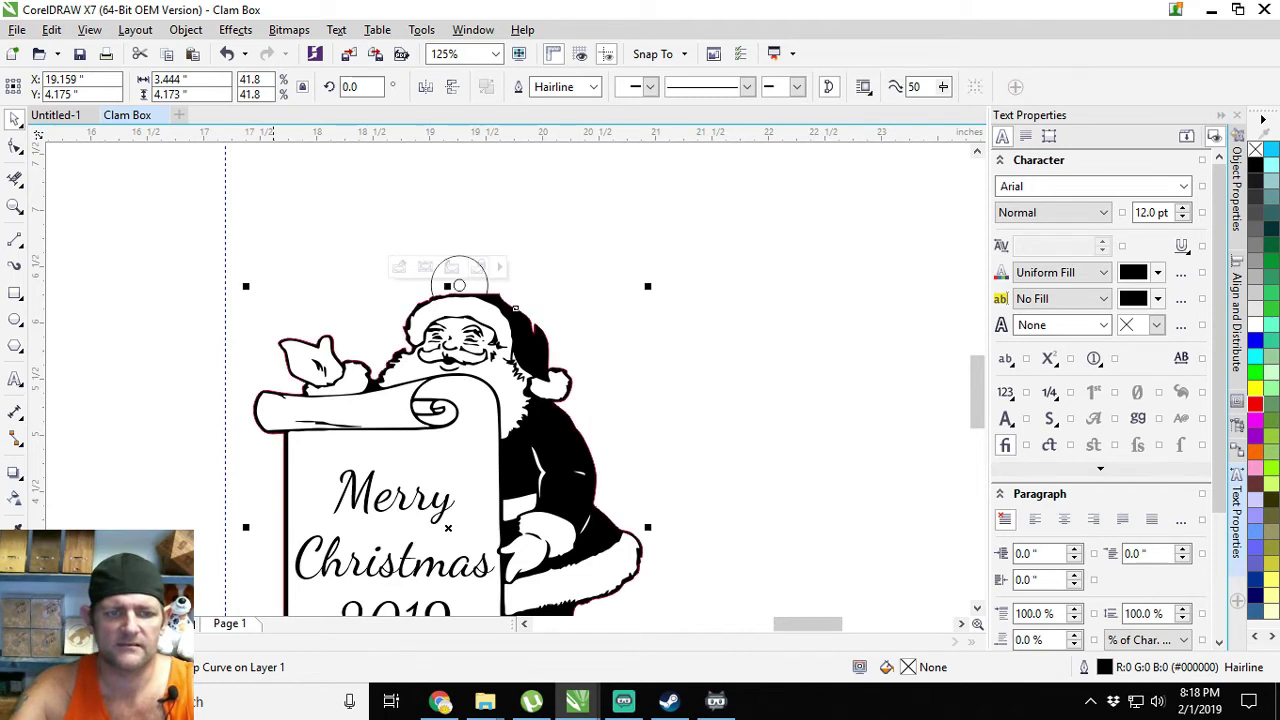
pyautogui.scroll(1, 476, 266)
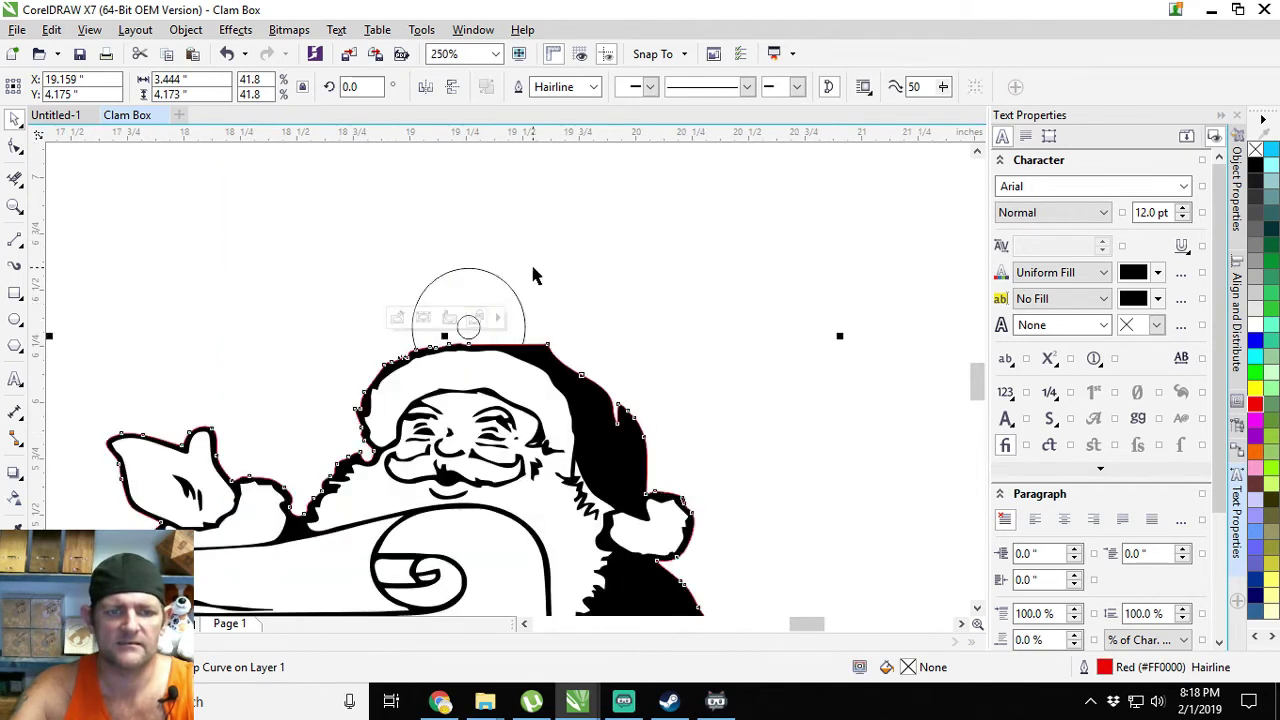
pyautogui.click(466, 285)
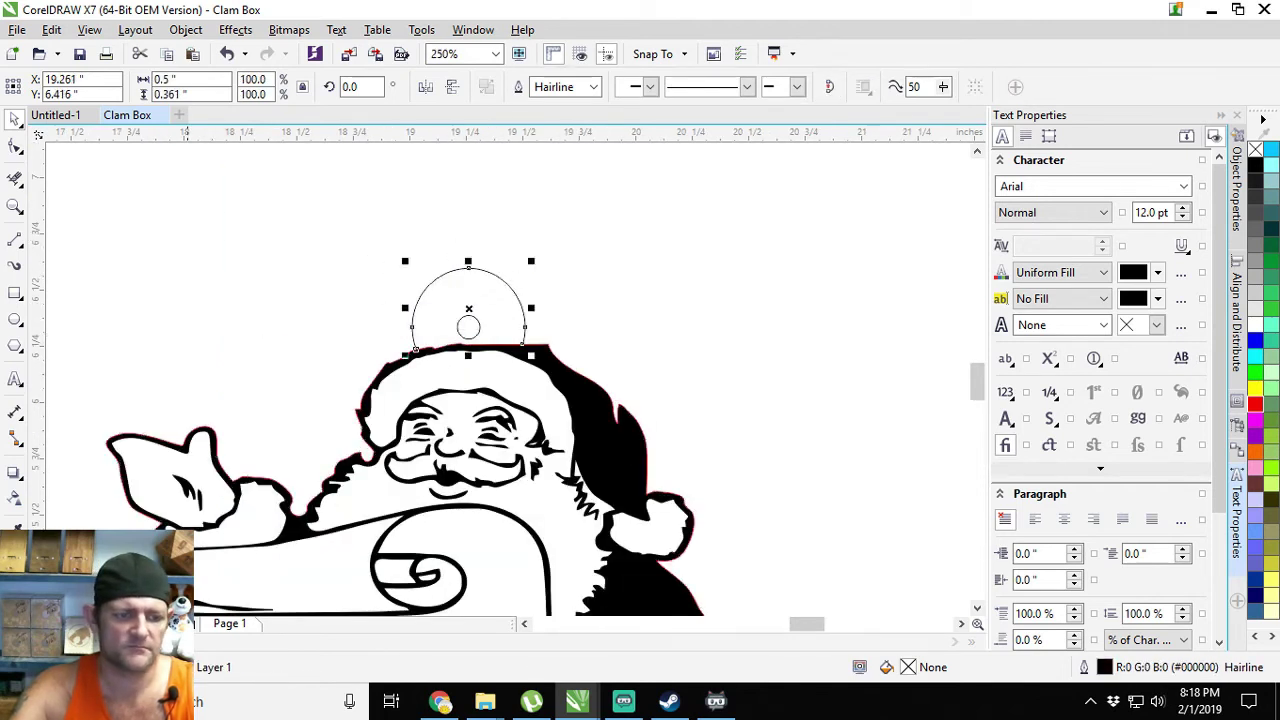
pyautogui.rightClick(1255, 403)
# - Erase the hat edge beneath the loop so it joins cleanly, then deselect everything
pyautogui.scroll(2, 441, 336)
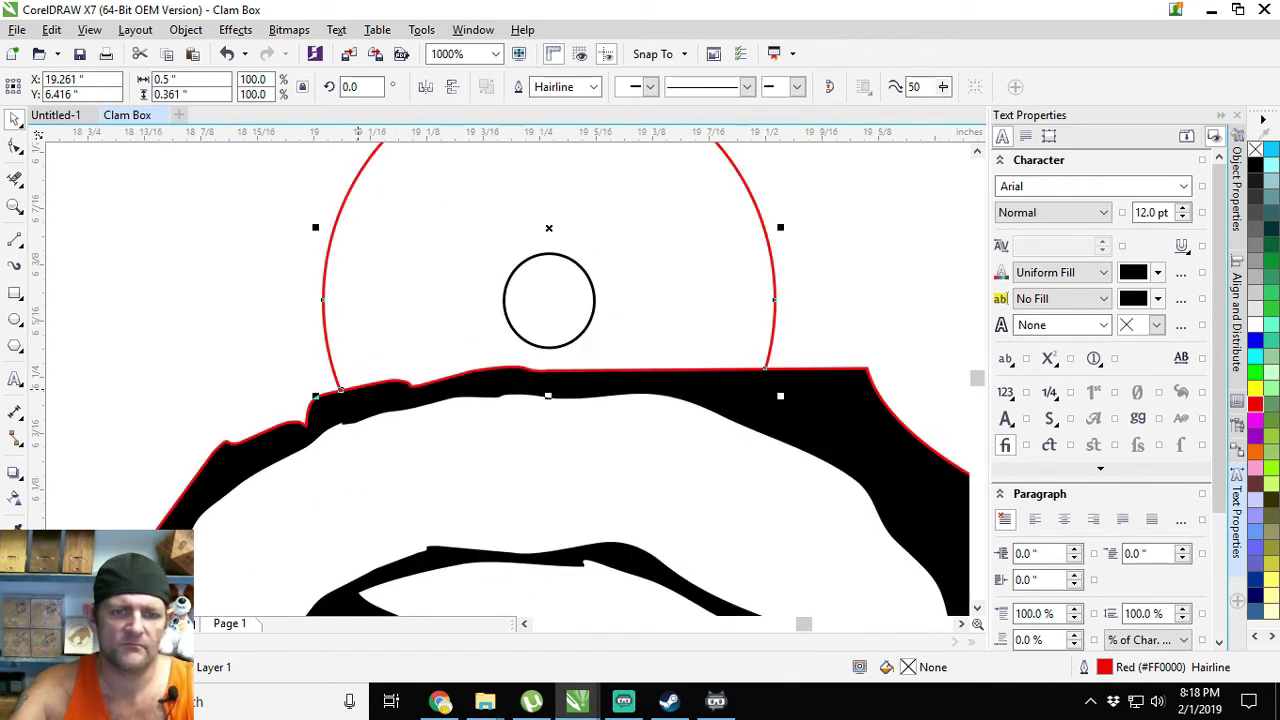
pyautogui.click(14, 178)
pyautogui.click(456, 372)
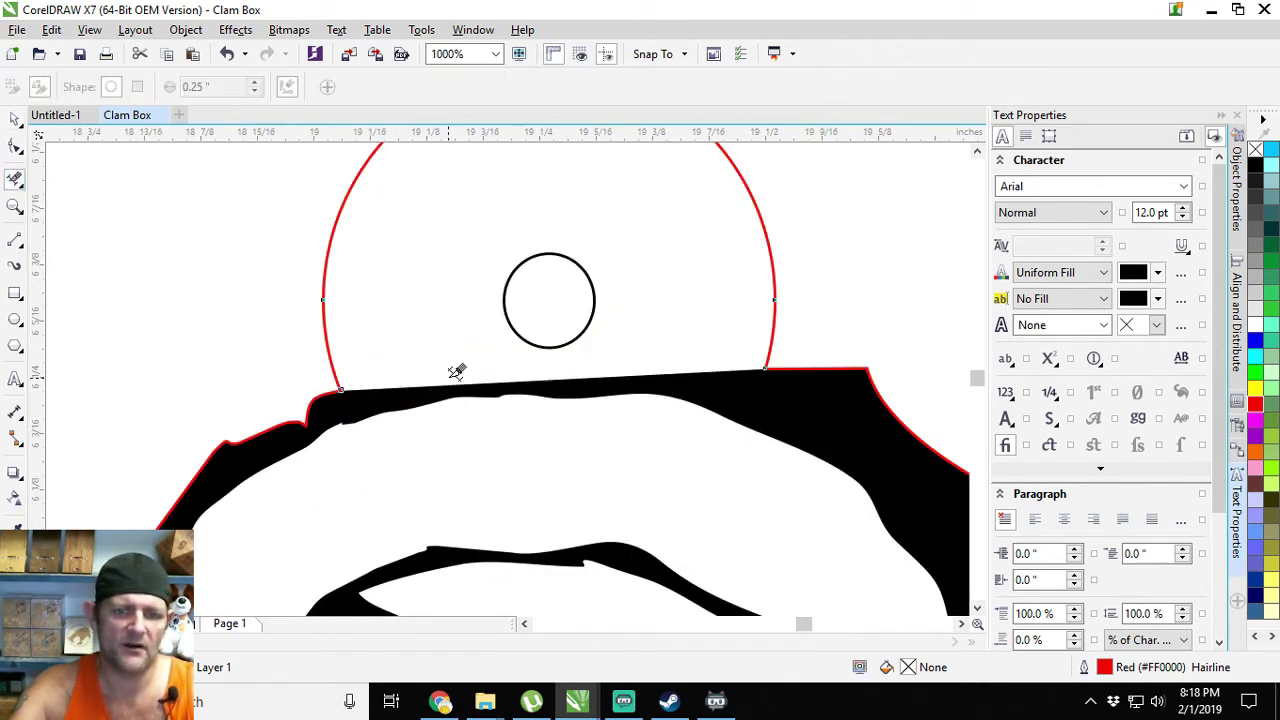
pyautogui.scroll(-3, 516, 398)
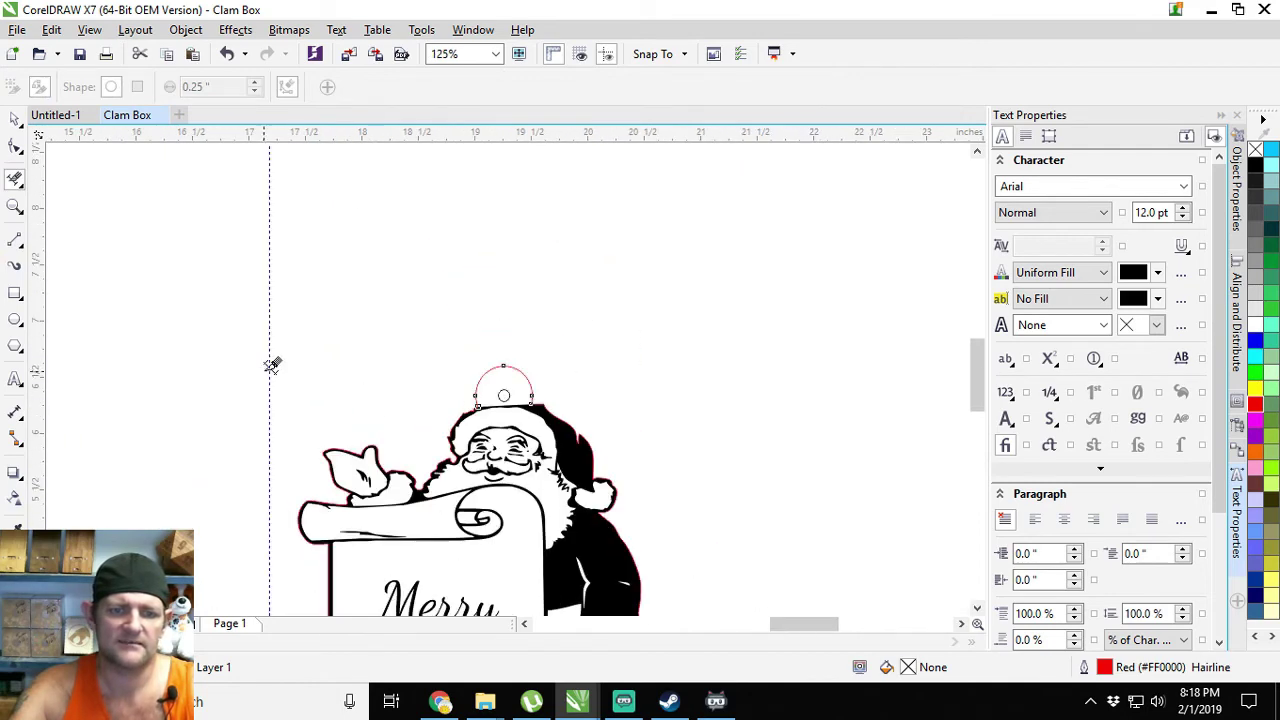
pyautogui.click(14, 118)
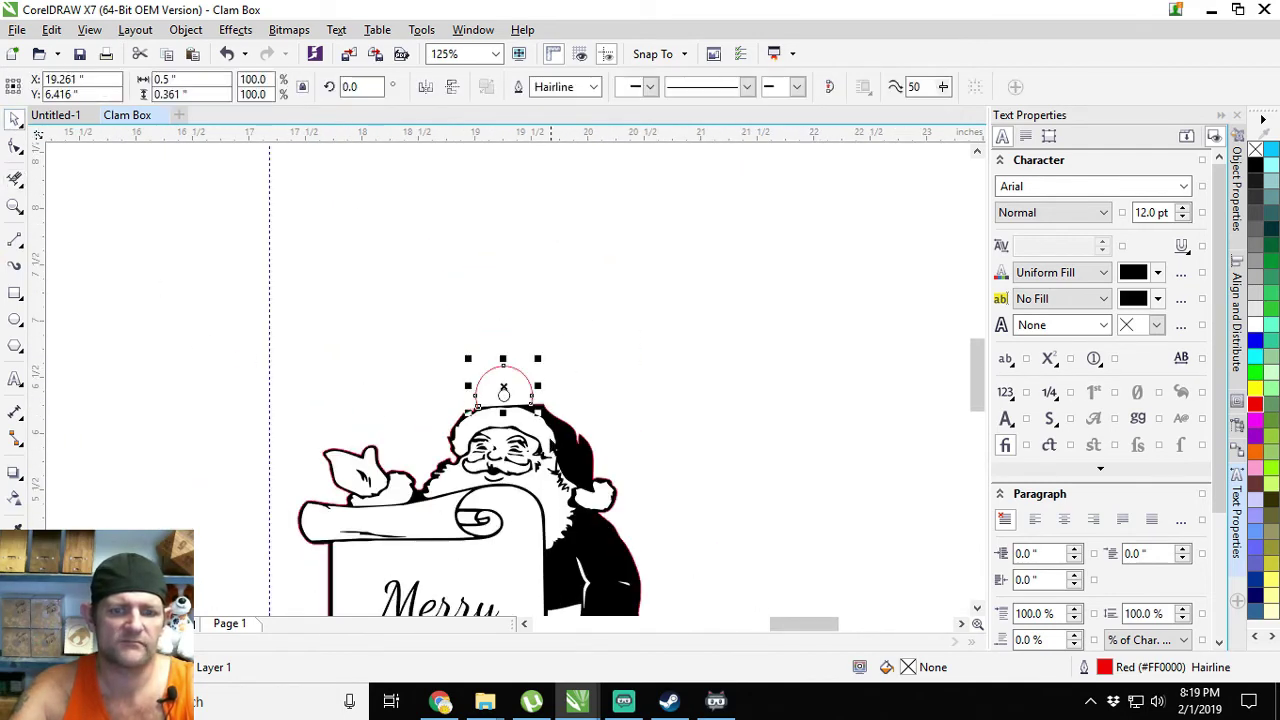
pyautogui.scroll(2, 548, 435)
pyautogui.scroll(-3, 552, 552)
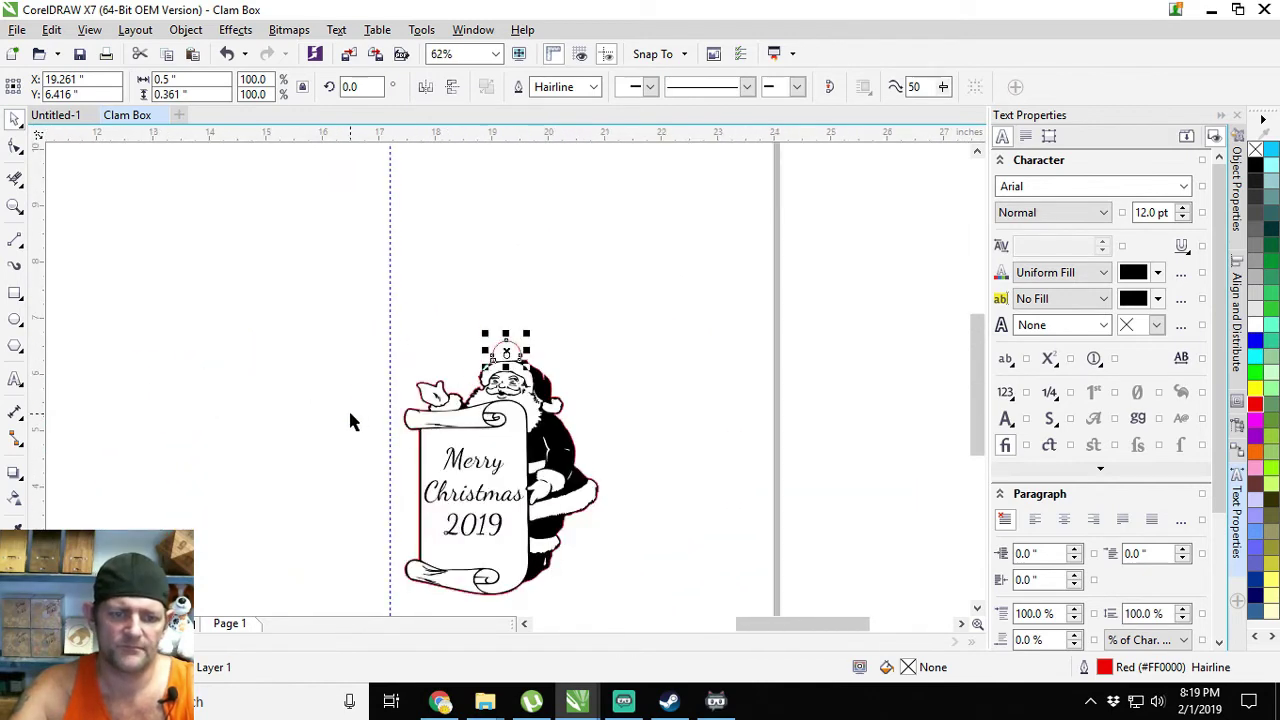
pyautogui.click(352, 425)
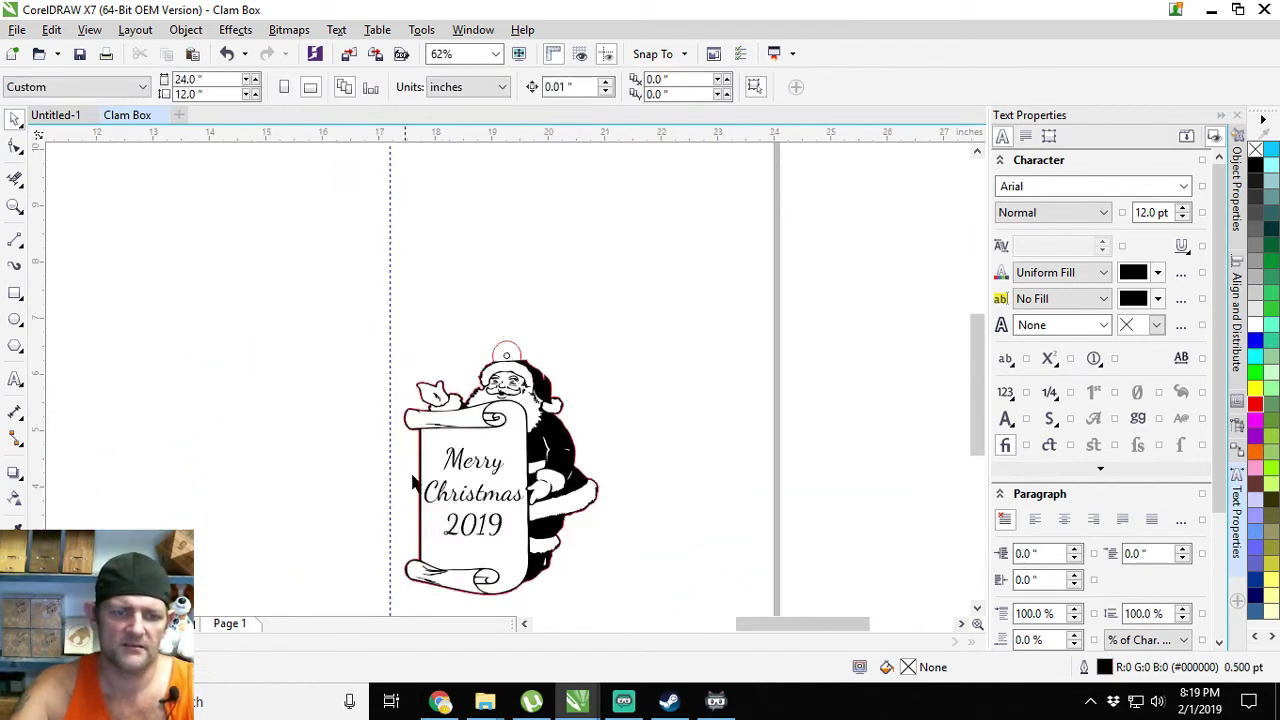
# - Print the ornament to the Epilog Mini as a Combined job at 600 DPI, raster speed 50%
pyautogui.click(106, 54)
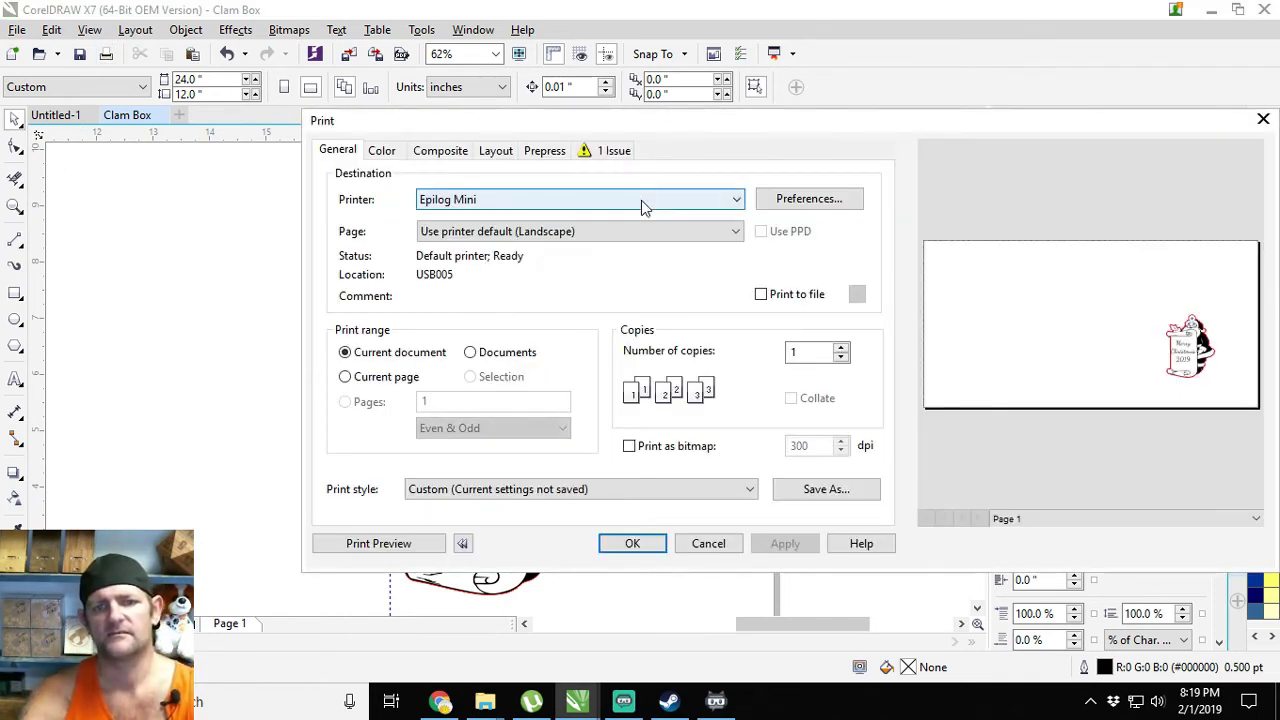
pyautogui.click(805, 199)
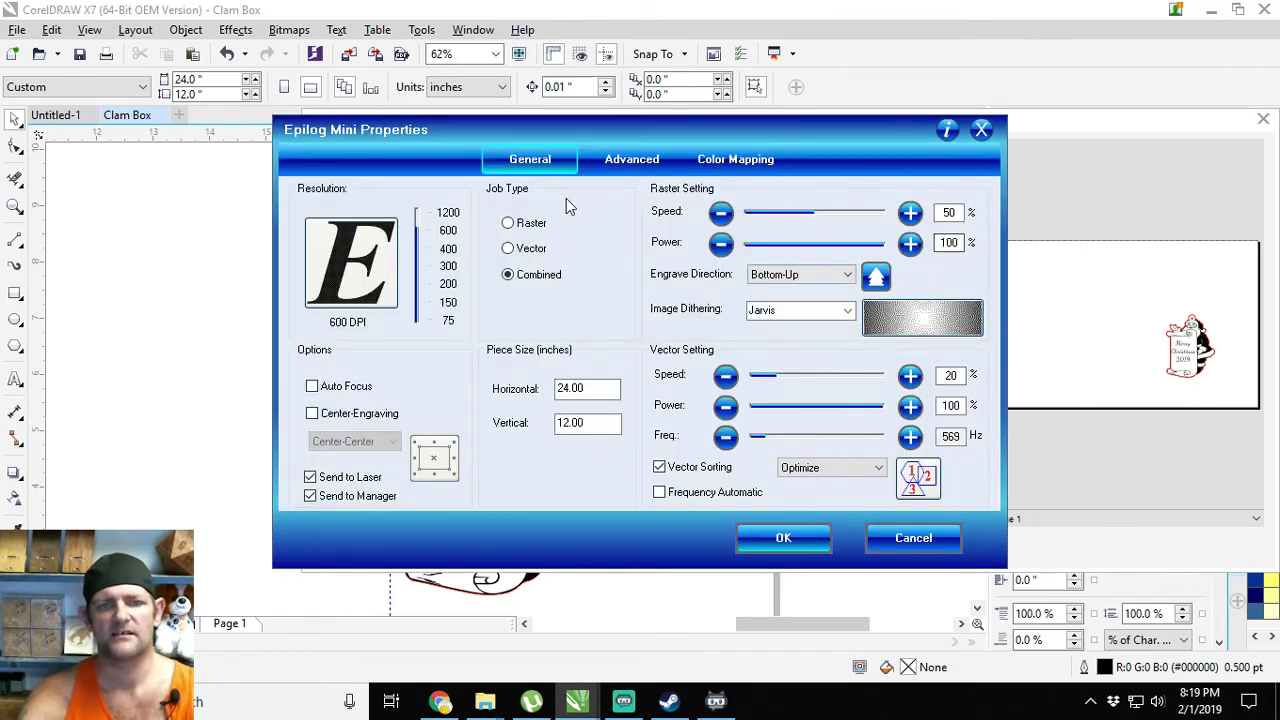
pyautogui.click(795, 537)
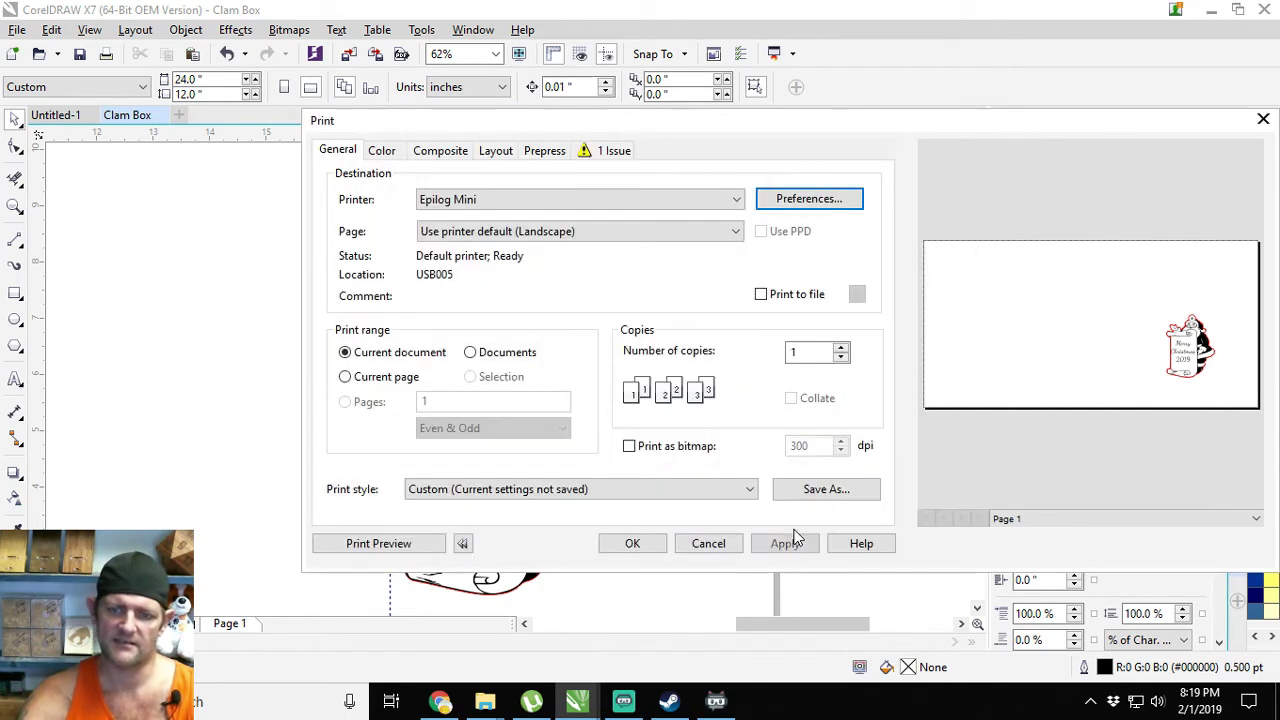
pyautogui.click(779, 543)
pyautogui.click(630, 543)
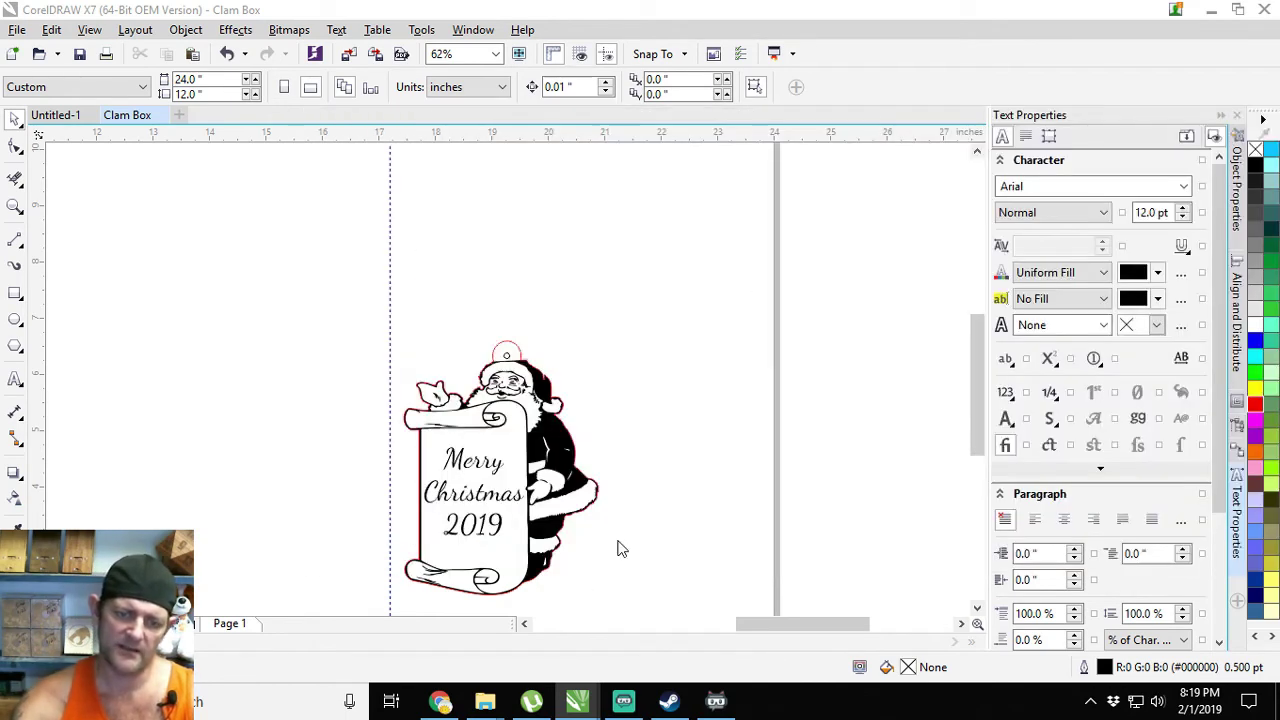